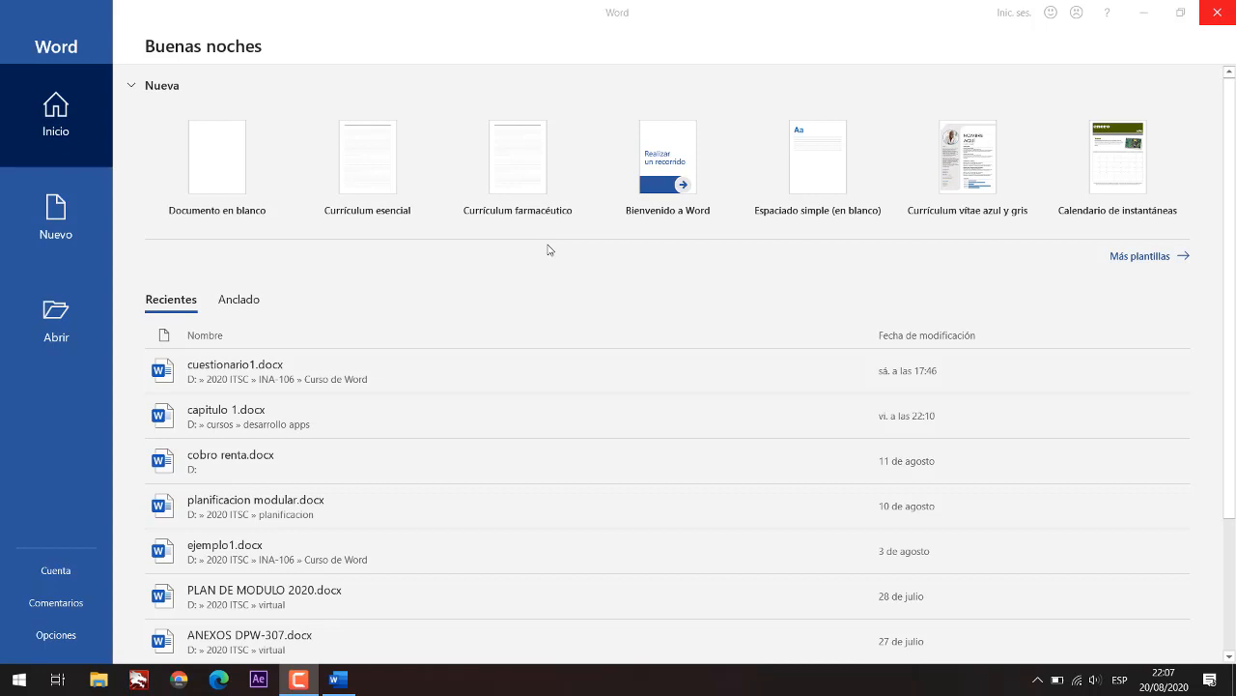
# Step: Create a blank document and insert a table with 4 columns and 3 rows
pyautogui.click(242, 185)
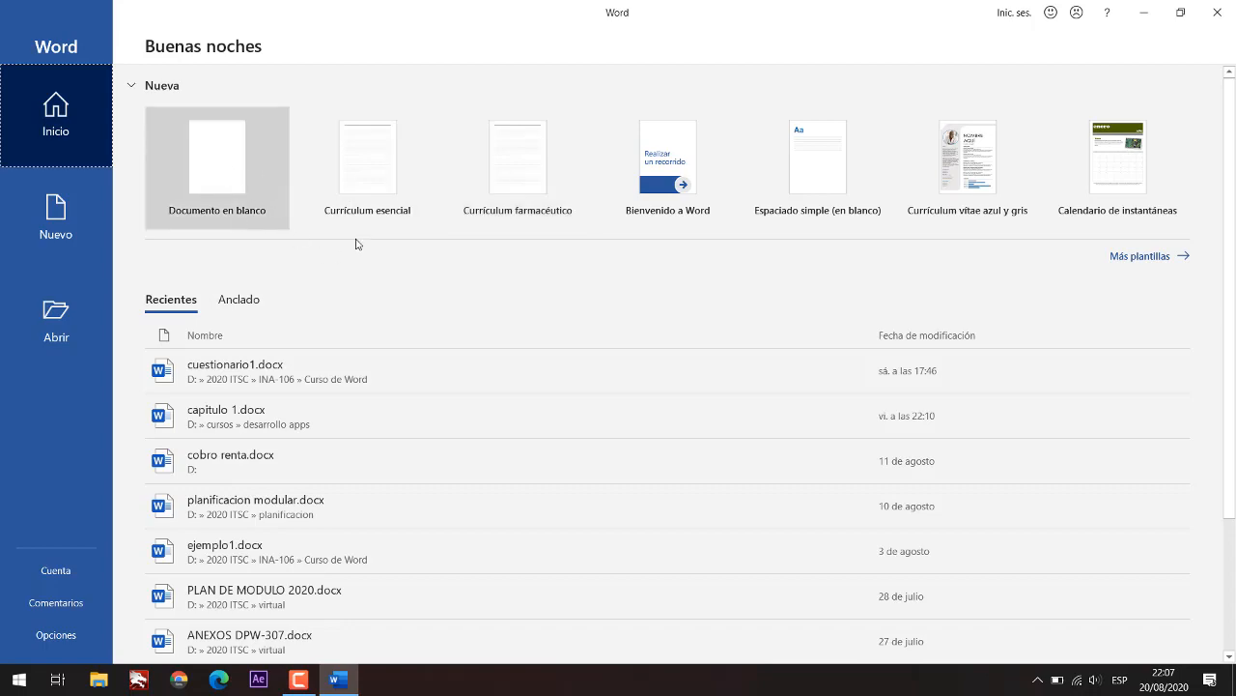
pyautogui.click(238, 175)
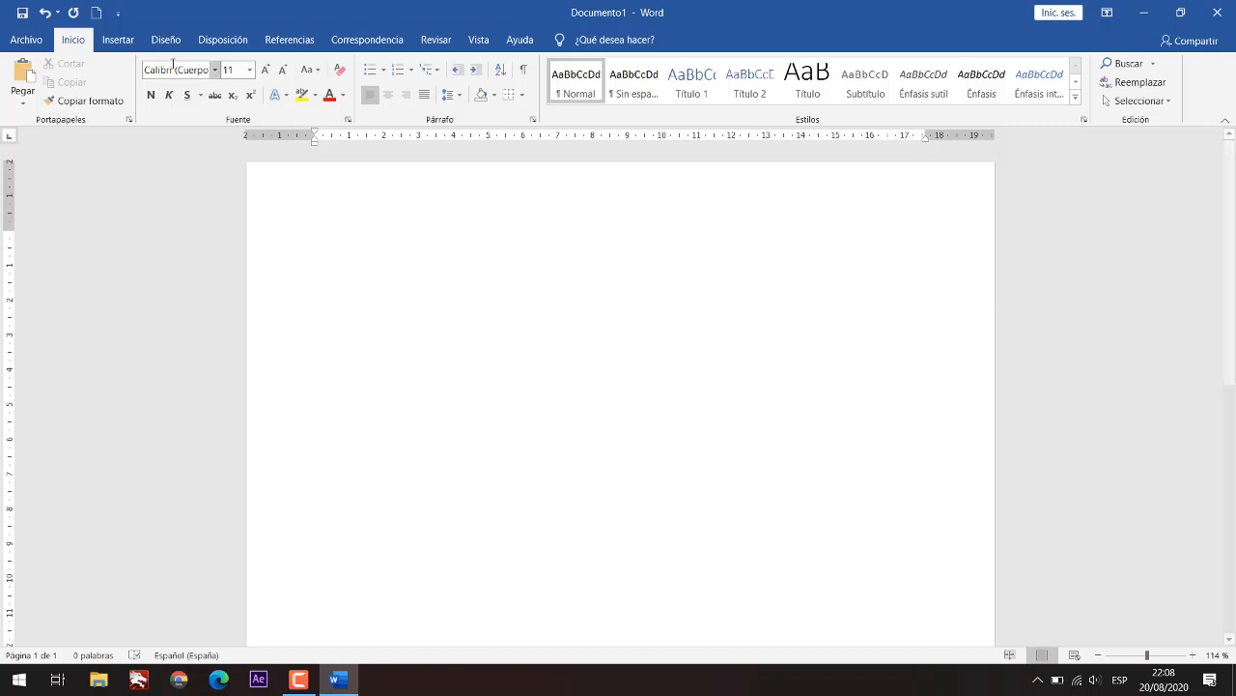
pyautogui.click(117, 39)
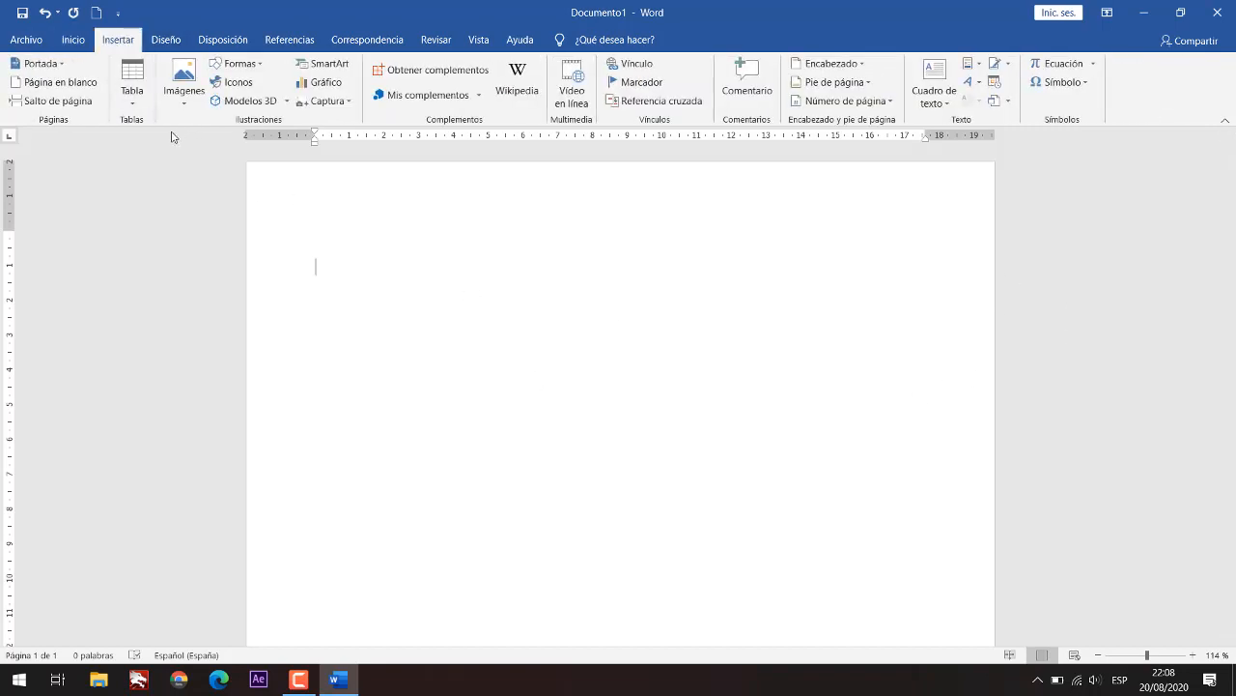
pyautogui.click(134, 93)
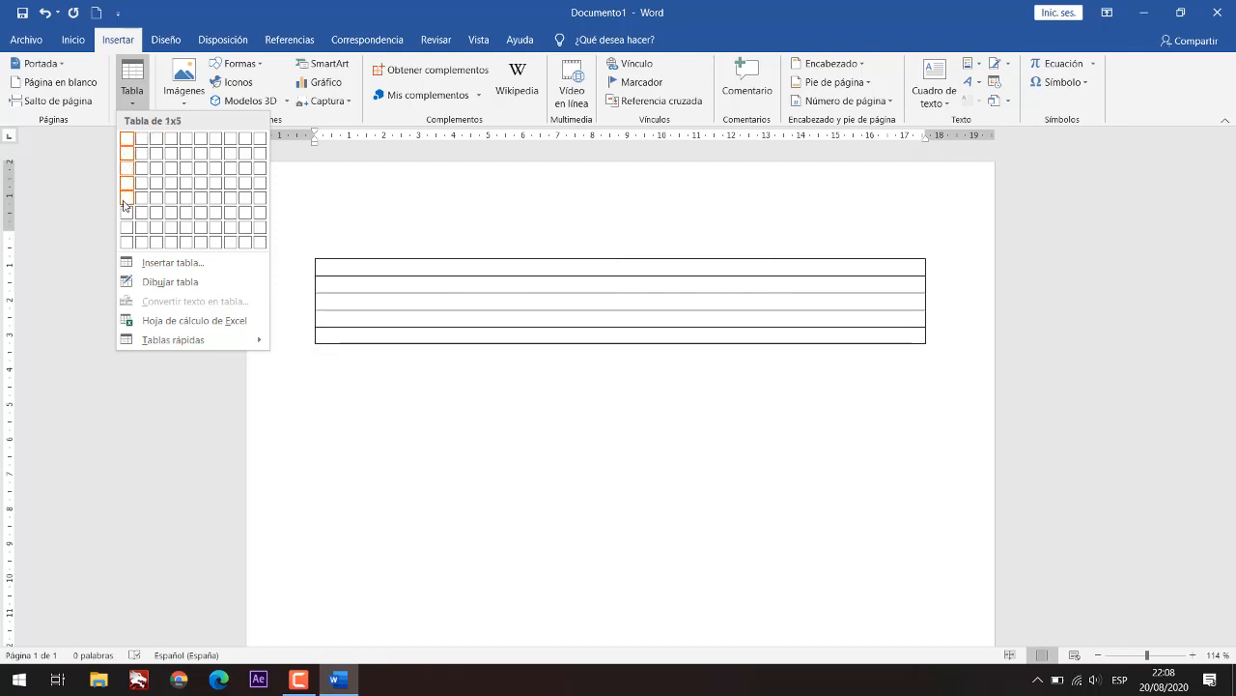
pyautogui.click(170, 169)
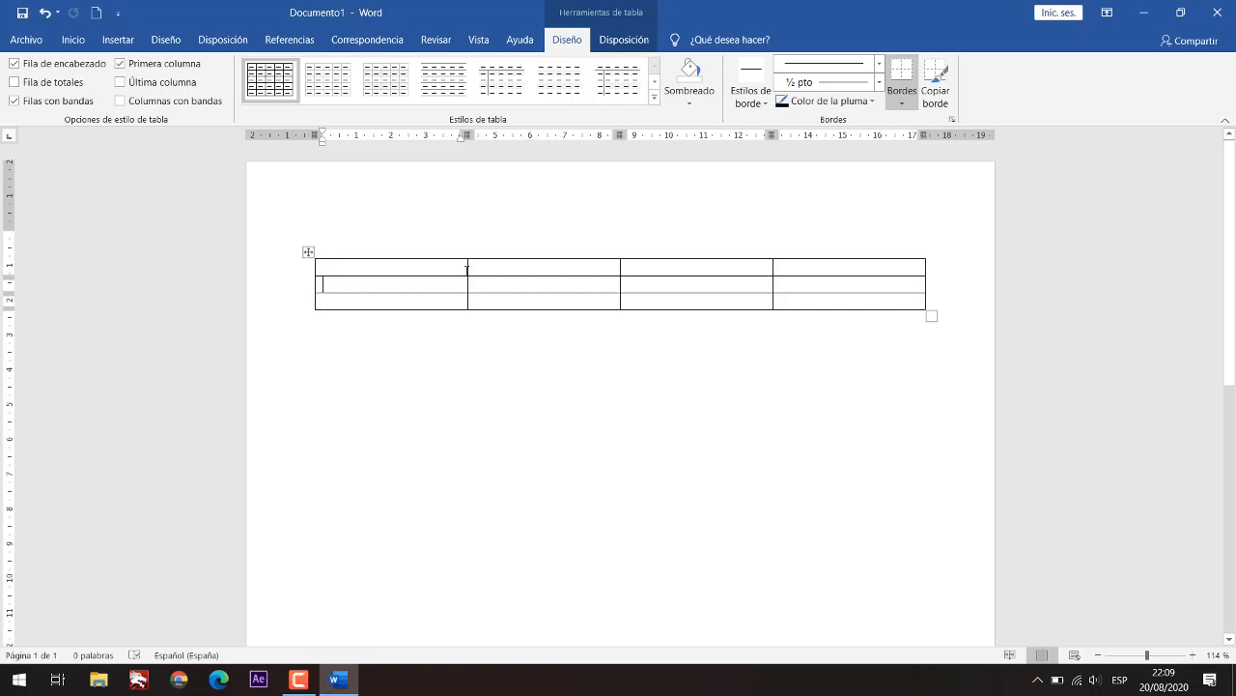
# Step: Enter the headings "Nombre" and "Apellido Paterno" in the first two cells of the table's top row
pyautogui.click(476, 269)
pyautogui.click(381, 270)
pyautogui.write('Nomb')
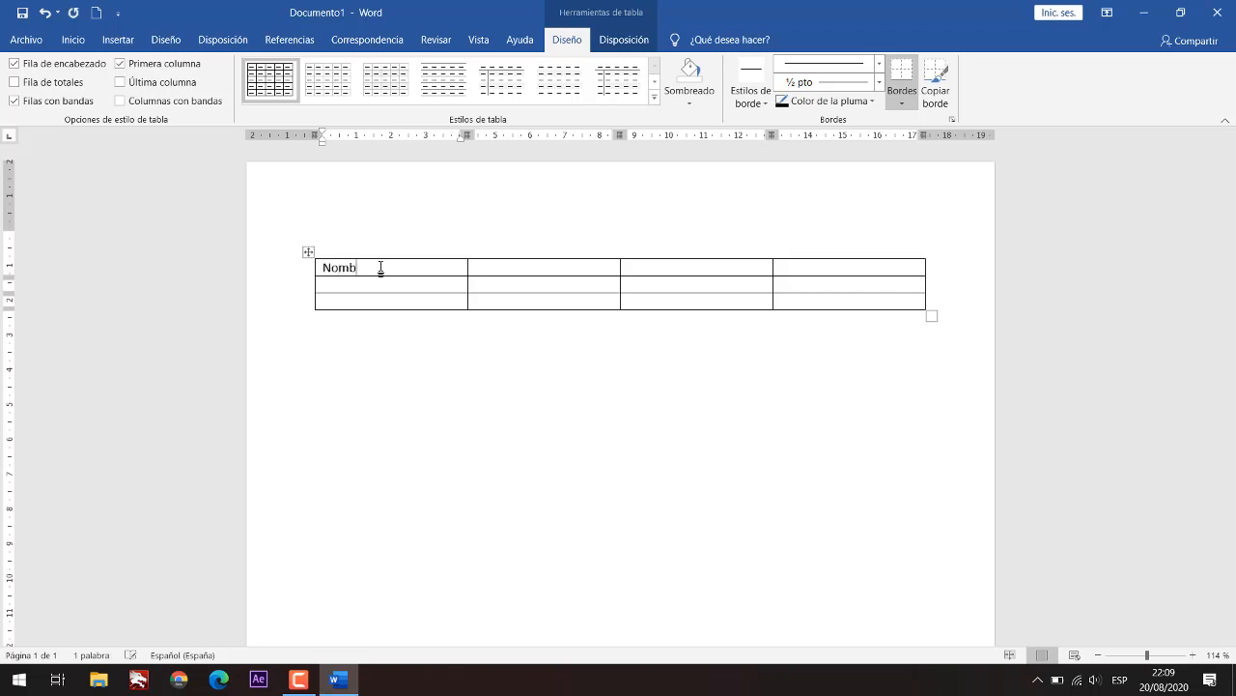
pyautogui.write('re')
pyautogui.press('Tab')
pyautogui.write('Ap')
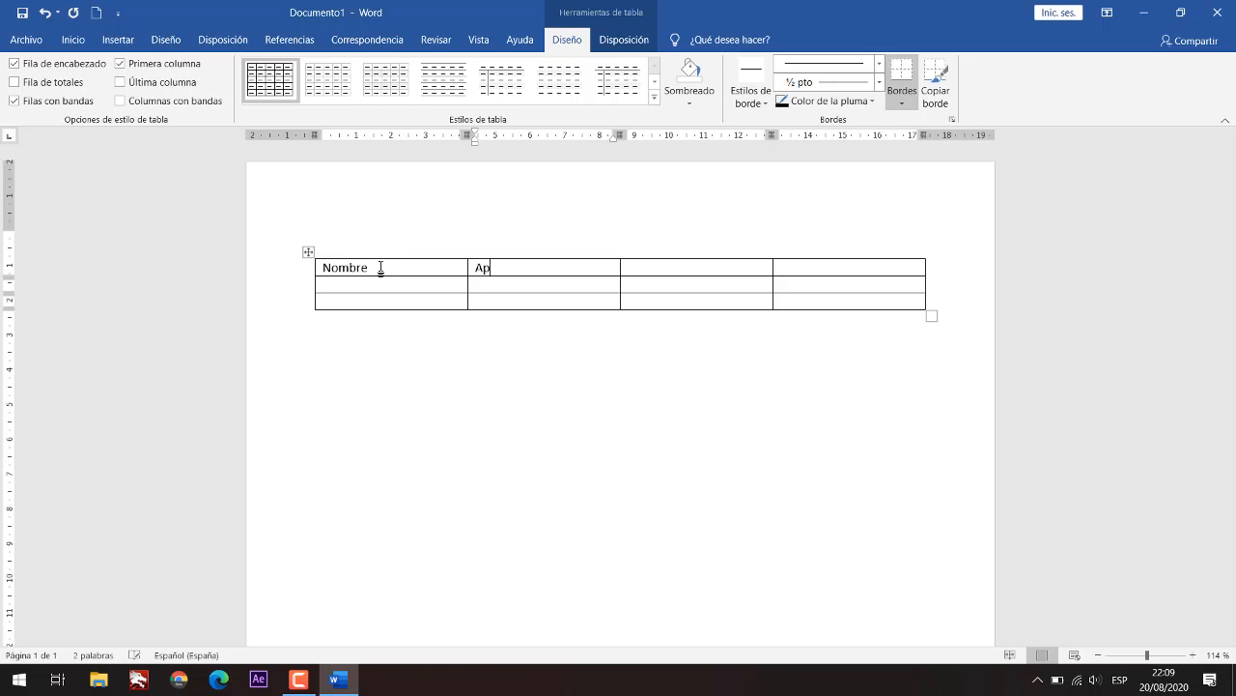
pyautogui.write('ellido')
pyautogui.press('Tab')
pyautogui.press('Left')
pyautogui.write('Paterno')
# Step: Enter the headings "Apellido Materno" and "CI" in the third and fourth cells of the top row
pyautogui.press('Tab')
pyautogui.write('Ap')
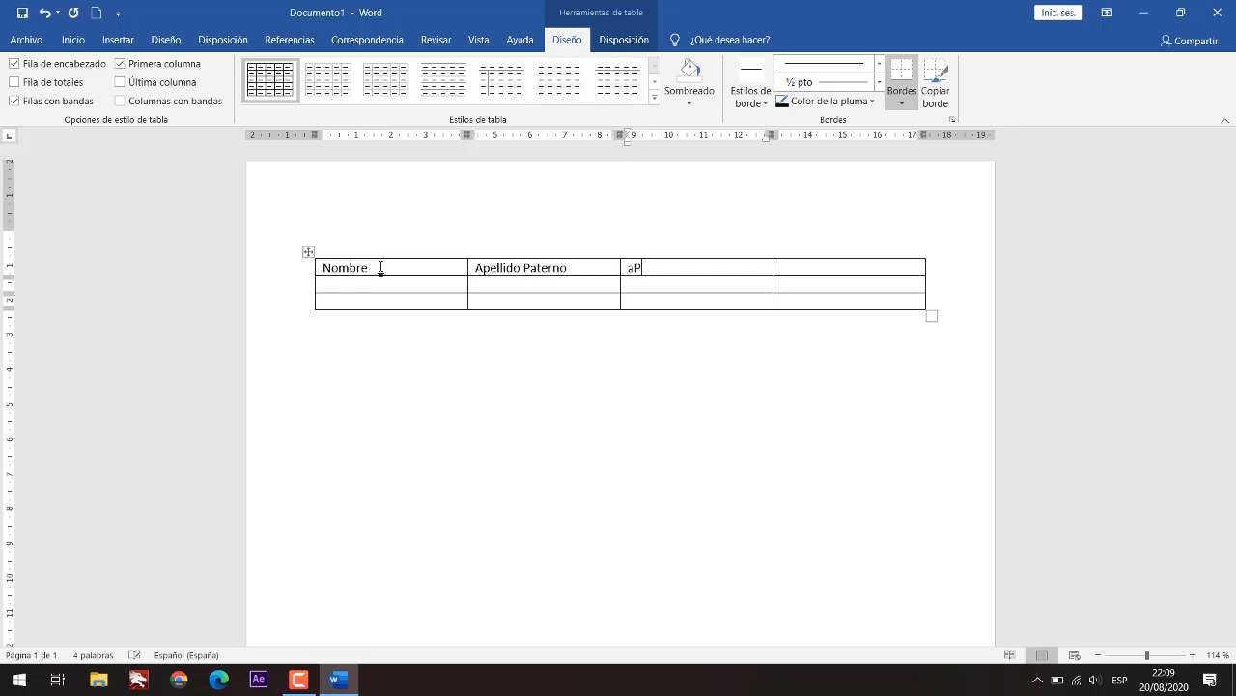
pyautogui.press('BackSpace')
pyautogui.press('BackSpace')
pyautogui.write('Apellido ')
pyautogui.write('Maa')
pyautogui.write('terno')
pyautogui.press('Tab')
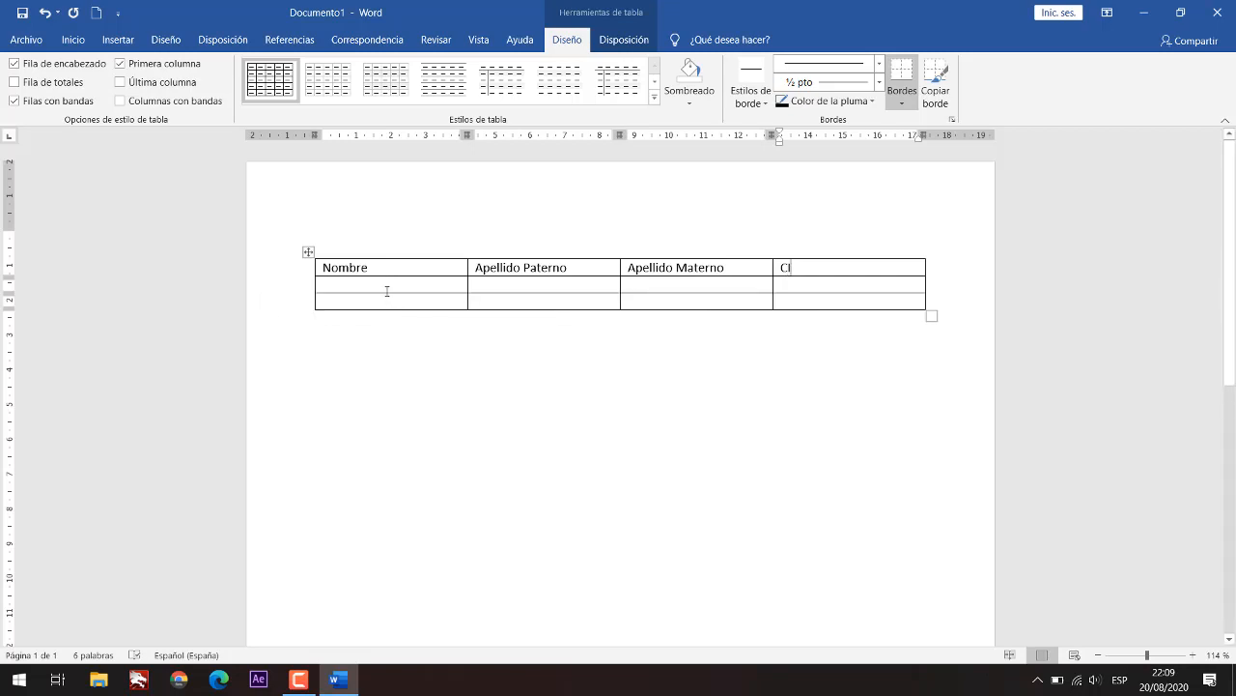
pyautogui.click(386, 287)
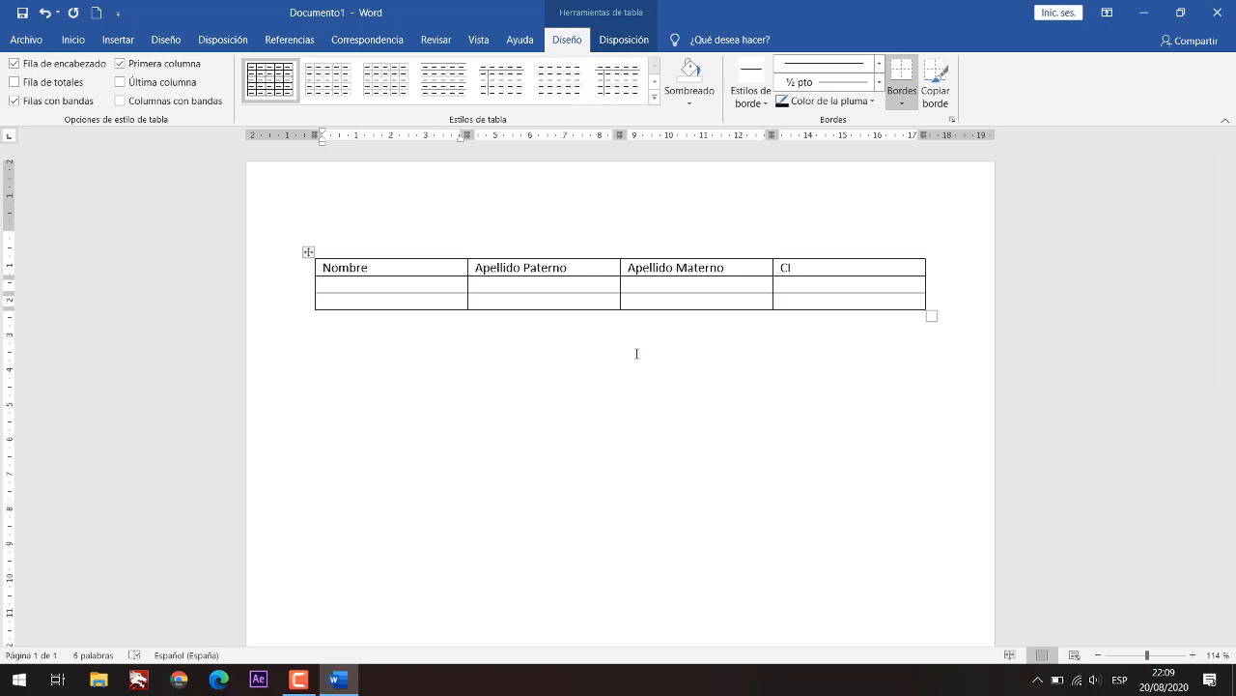
# Step: Add an empty line below the table and define a second table there with 4 columns and 3 rows
pyautogui.click(532, 362)
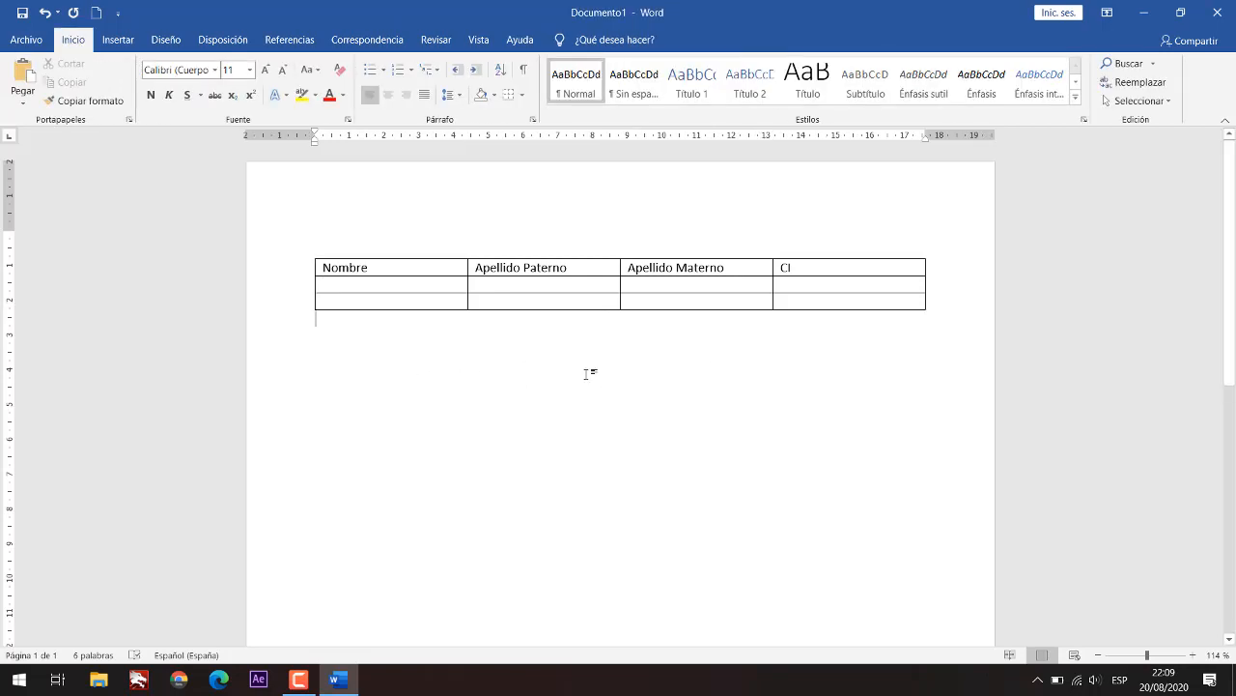
pyautogui.press('Return')
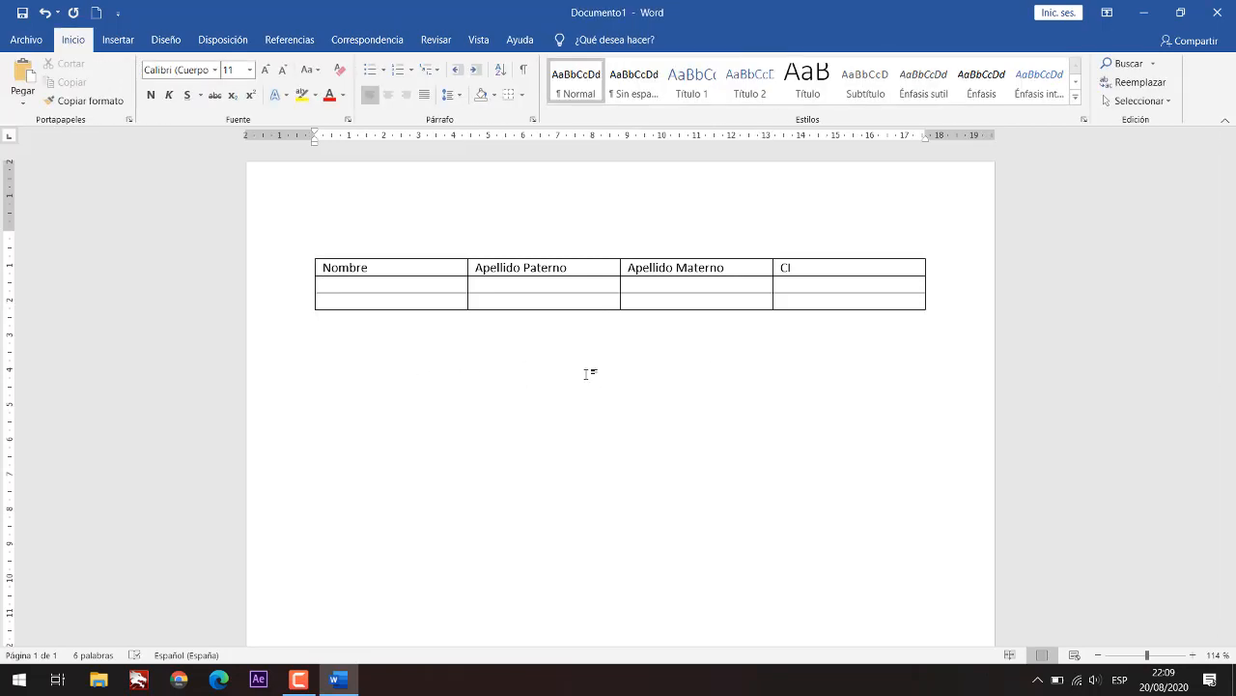
pyautogui.click(118, 39)
pyautogui.click(133, 103)
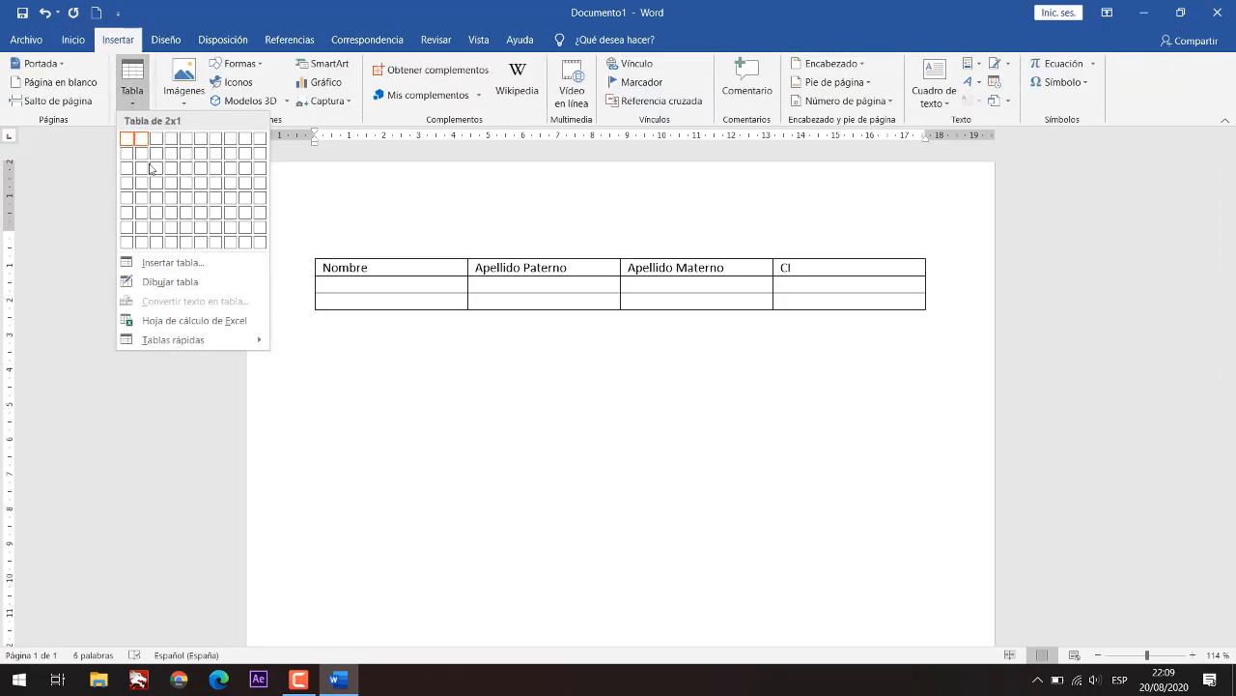
pyautogui.click(172, 262)
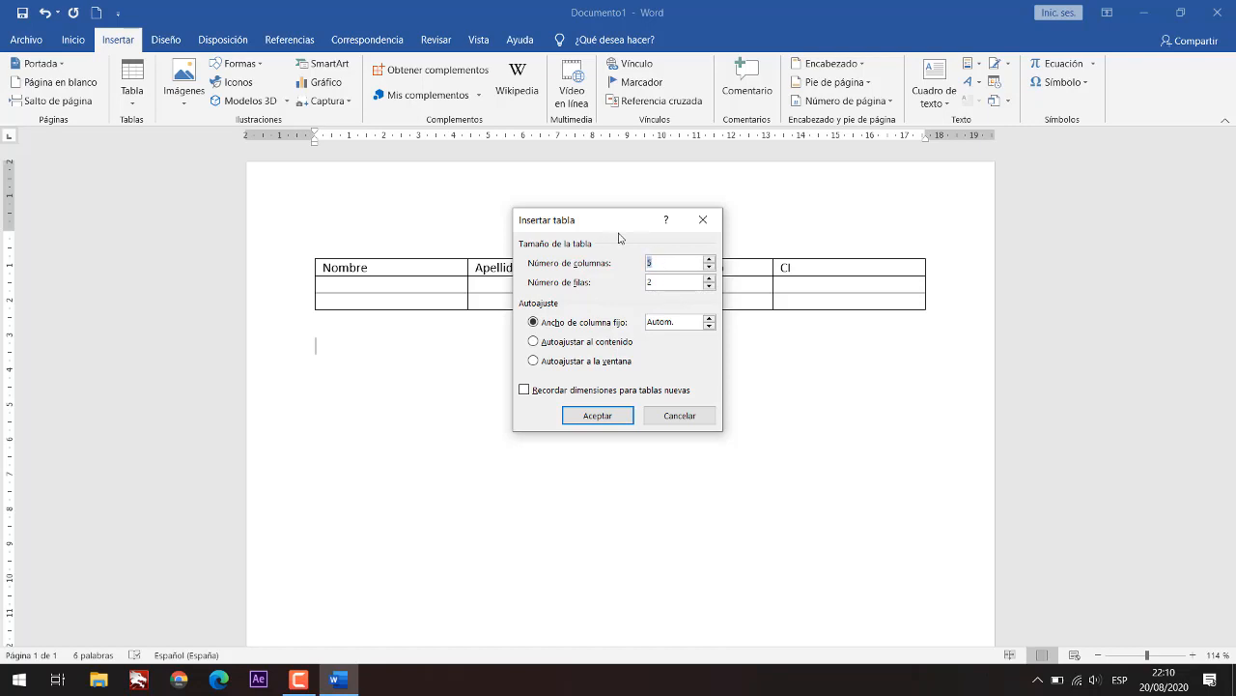
pyautogui.moveTo(620, 229); pyautogui.dragTo(752, 320)
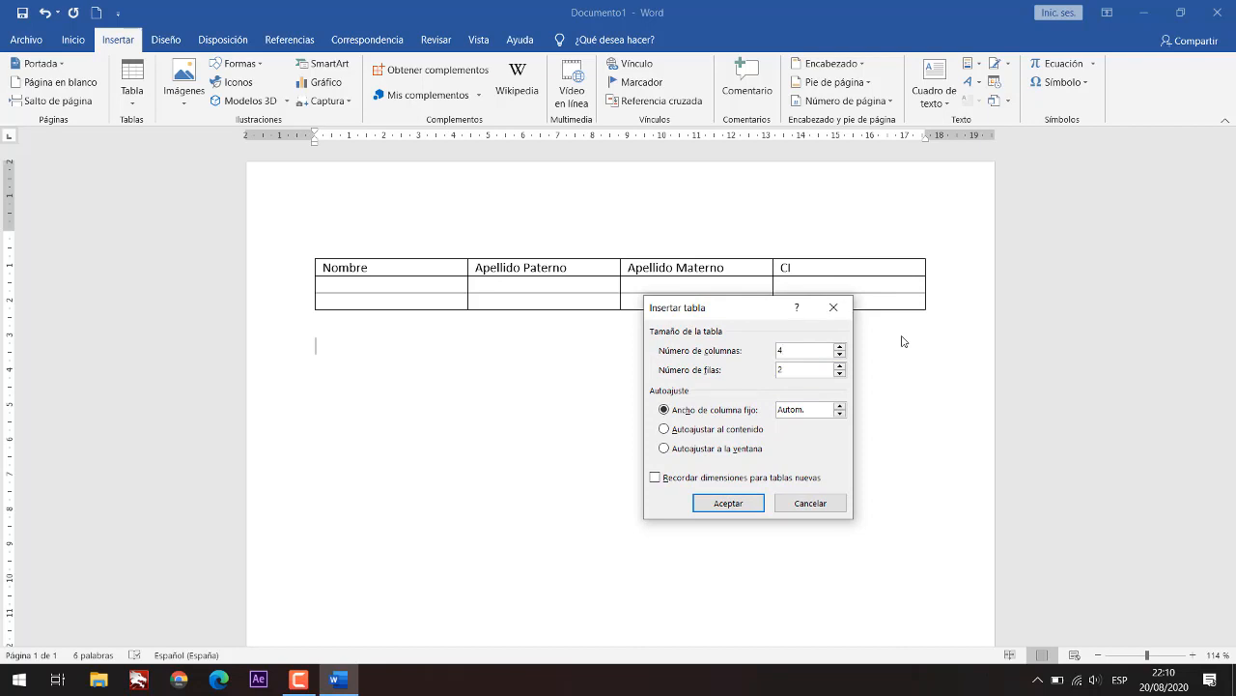
pyautogui.moveTo(762, 373); pyautogui.dragTo(741, 380)
pyautogui.moveTo(749, 314); pyautogui.dragTo(782, 282)
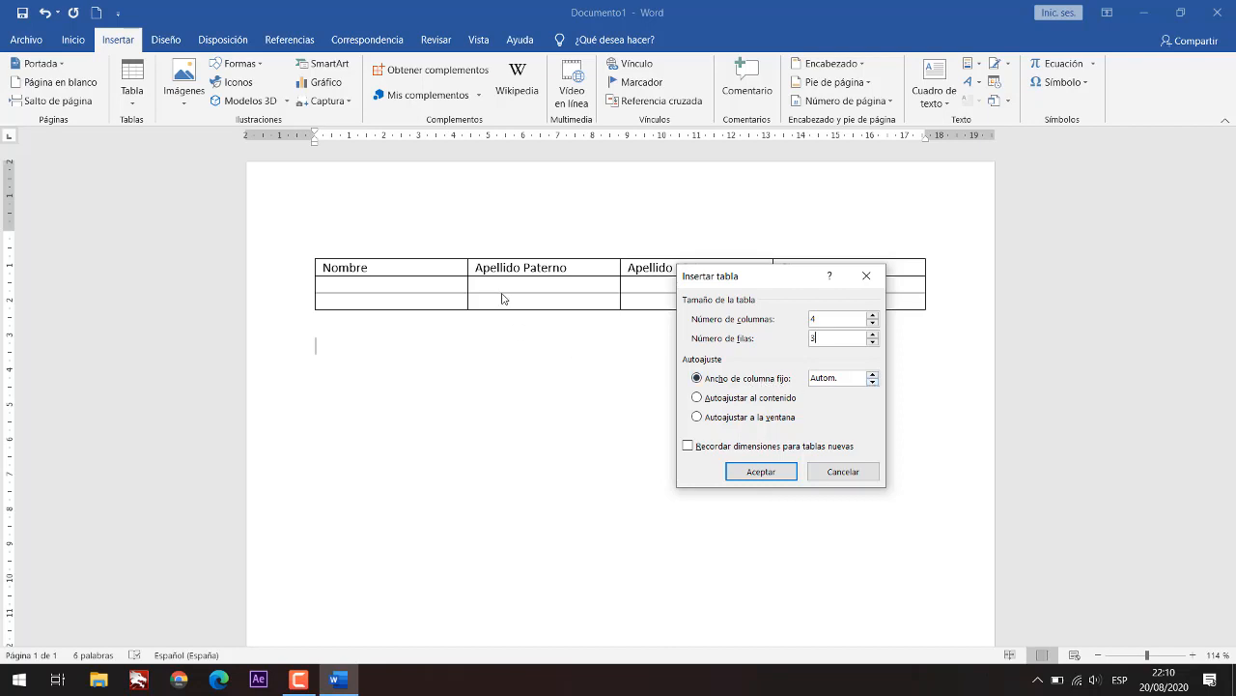
pyautogui.moveTo(749, 277)
pyautogui.mouseDown()
pyautogui.moveTo(794, 311)
pyautogui.moveTo(766, 283)
pyautogui.mouseUp()
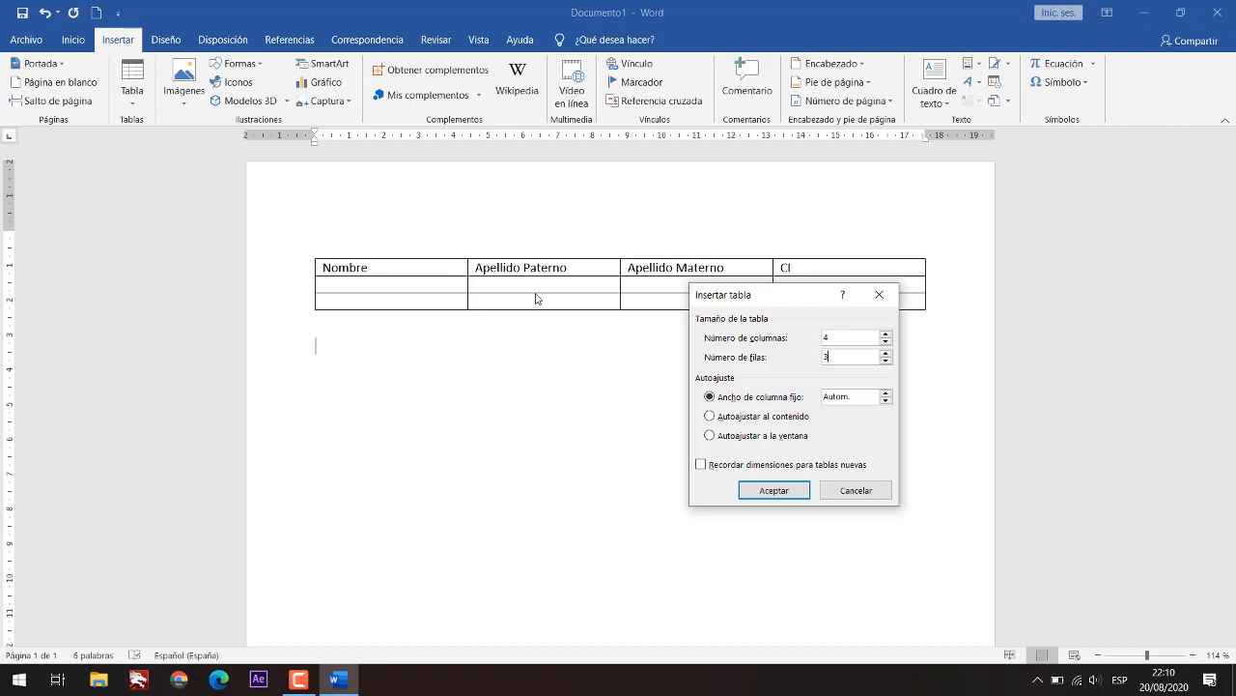
# Step: Set the second table's column fitting to Autoajustar al contenido and insert it
pyautogui.click(755, 419)
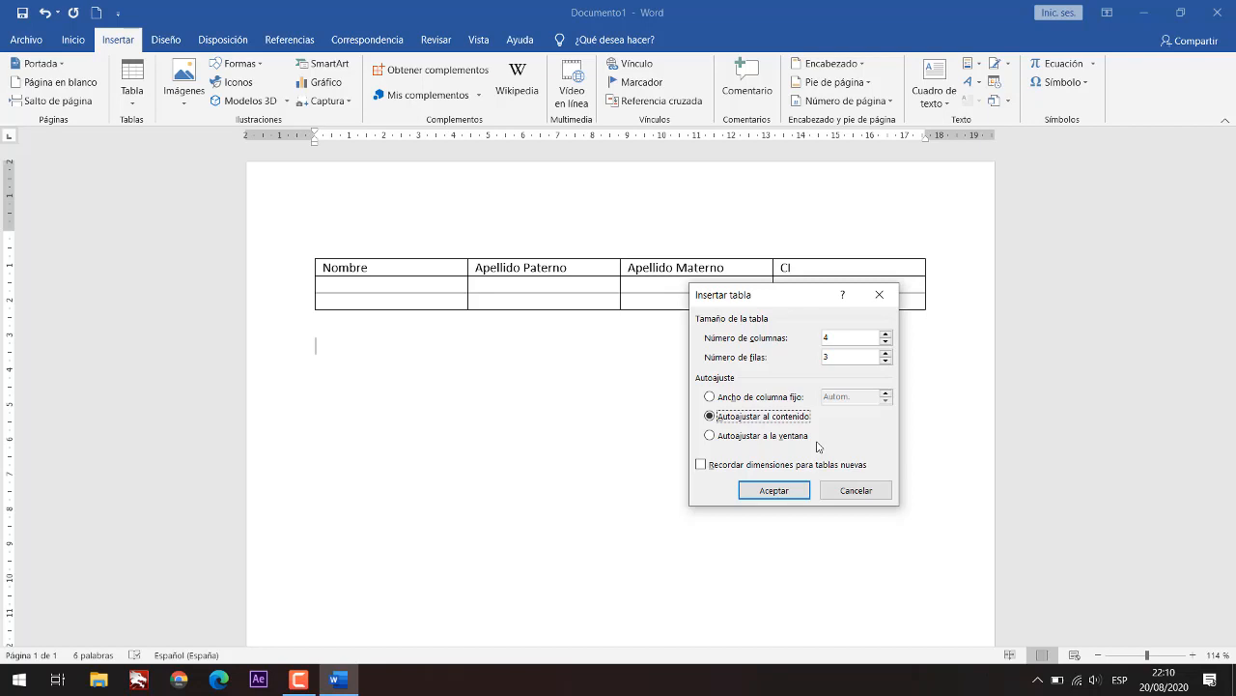
pyautogui.click(740, 440)
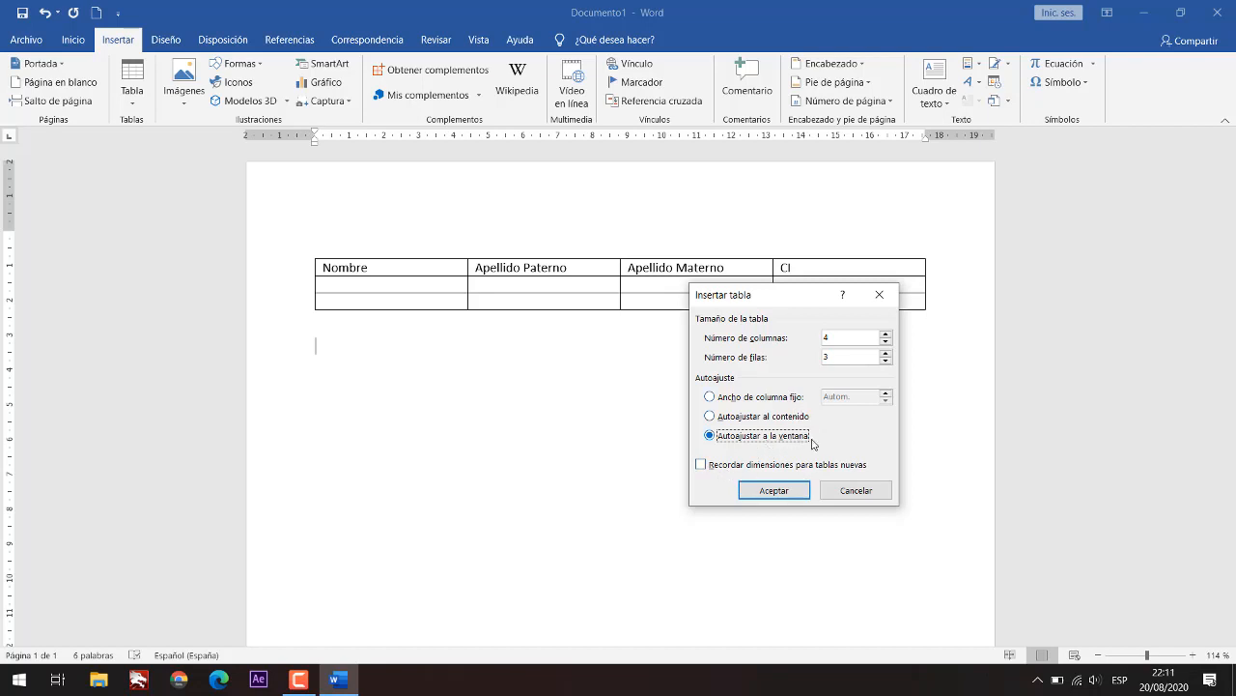
pyautogui.click(744, 418)
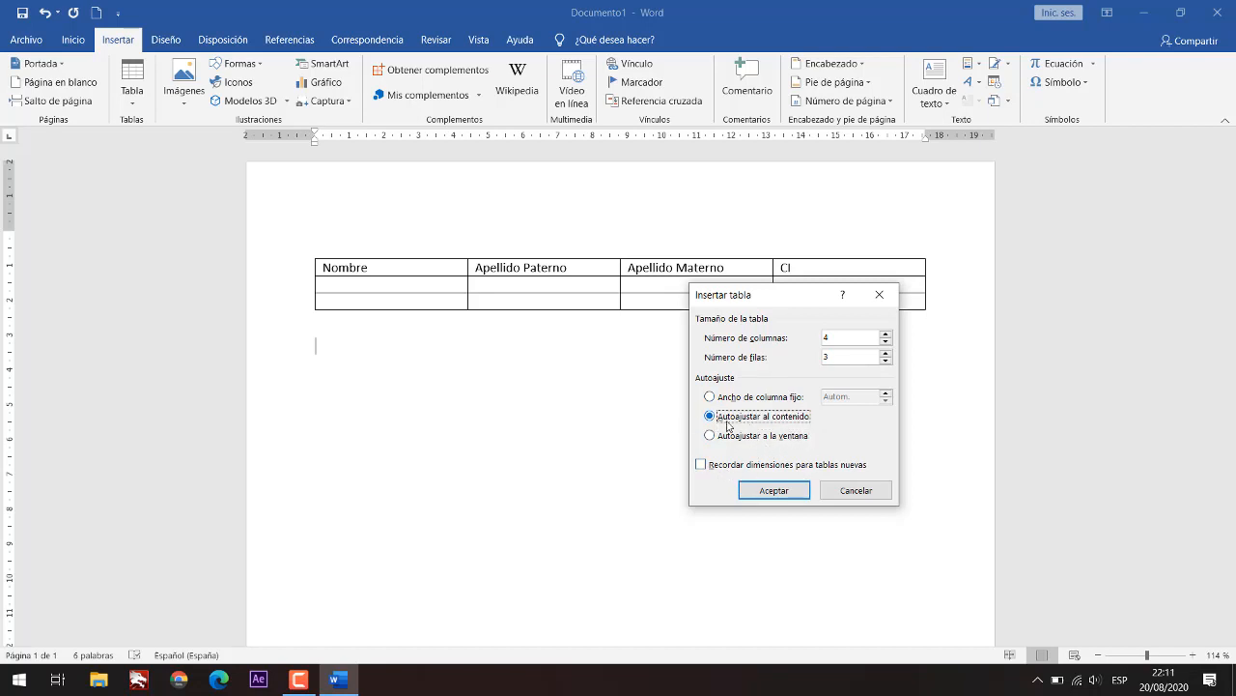
pyautogui.click(789, 492)
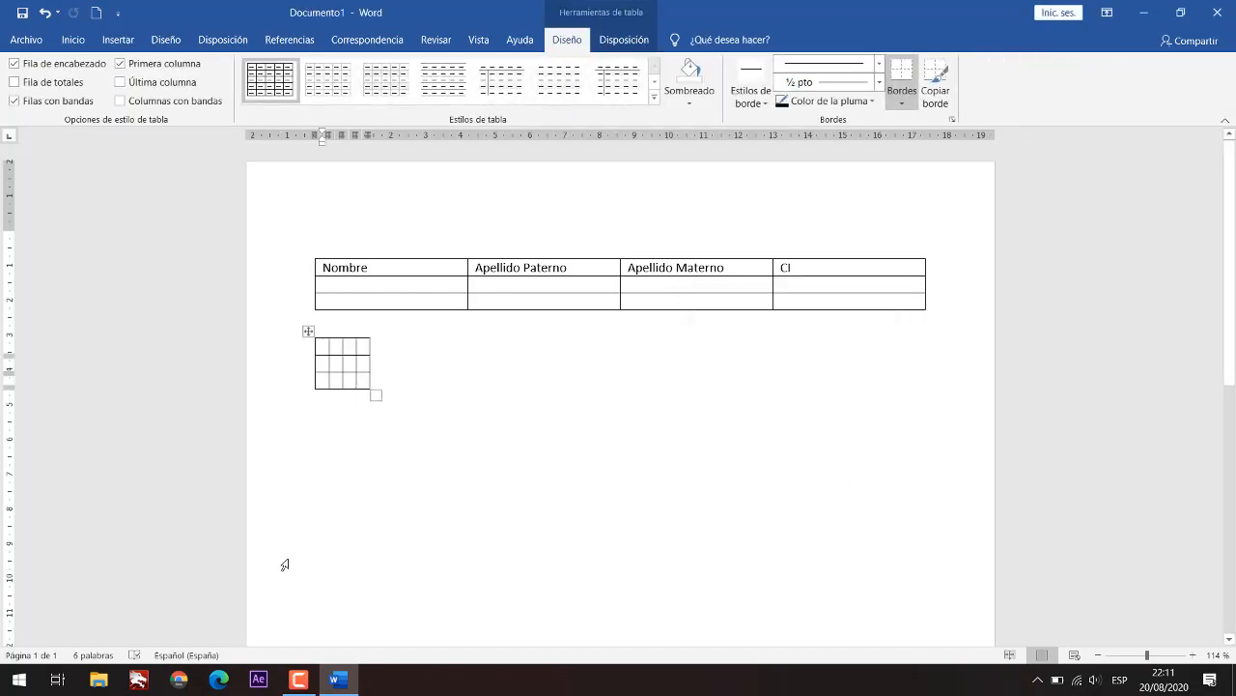
# Step: Enter "Nombre" as the second table's first heading and copy "Apellido Paterno" from the first table into the next cell
pyautogui.write('No')
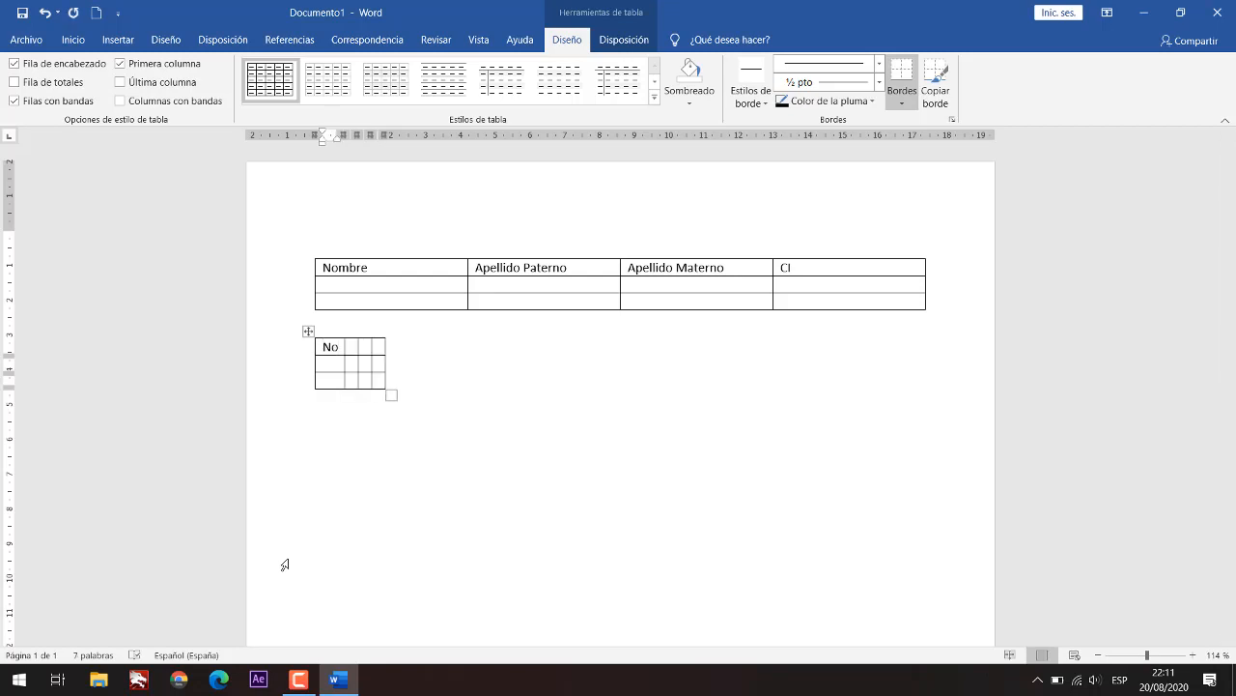
pyautogui.write('mbre')
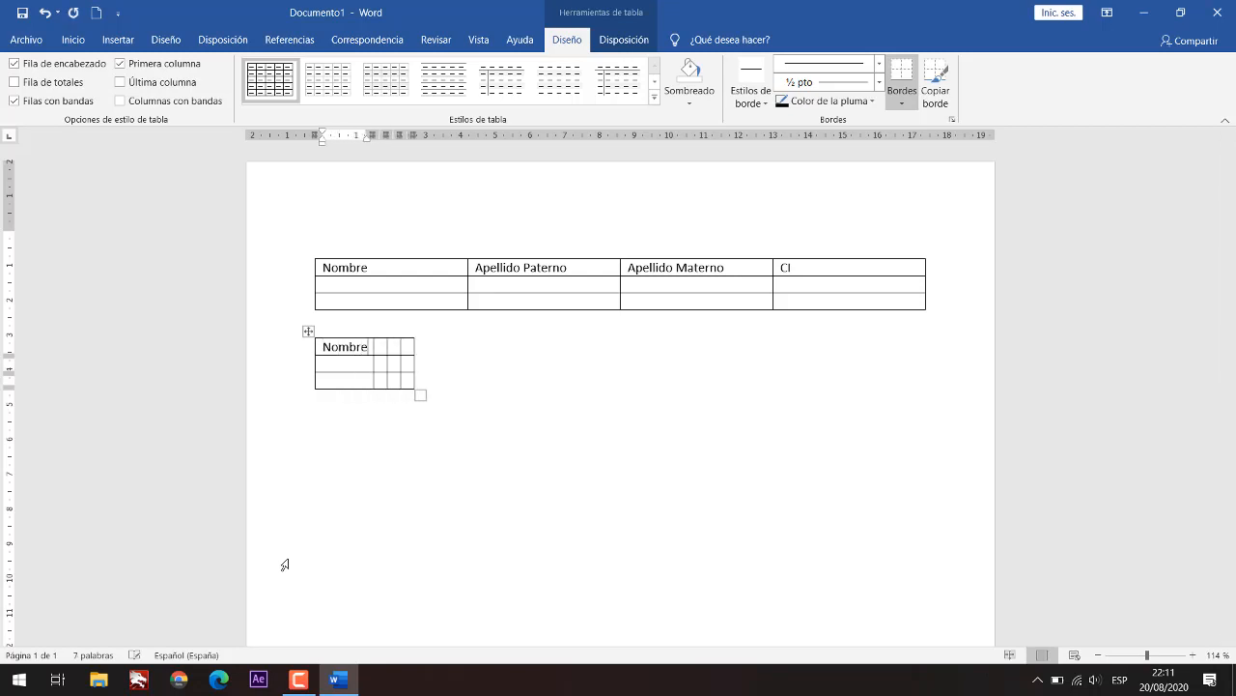
pyautogui.press('Tab')
pyautogui.write('Ape')
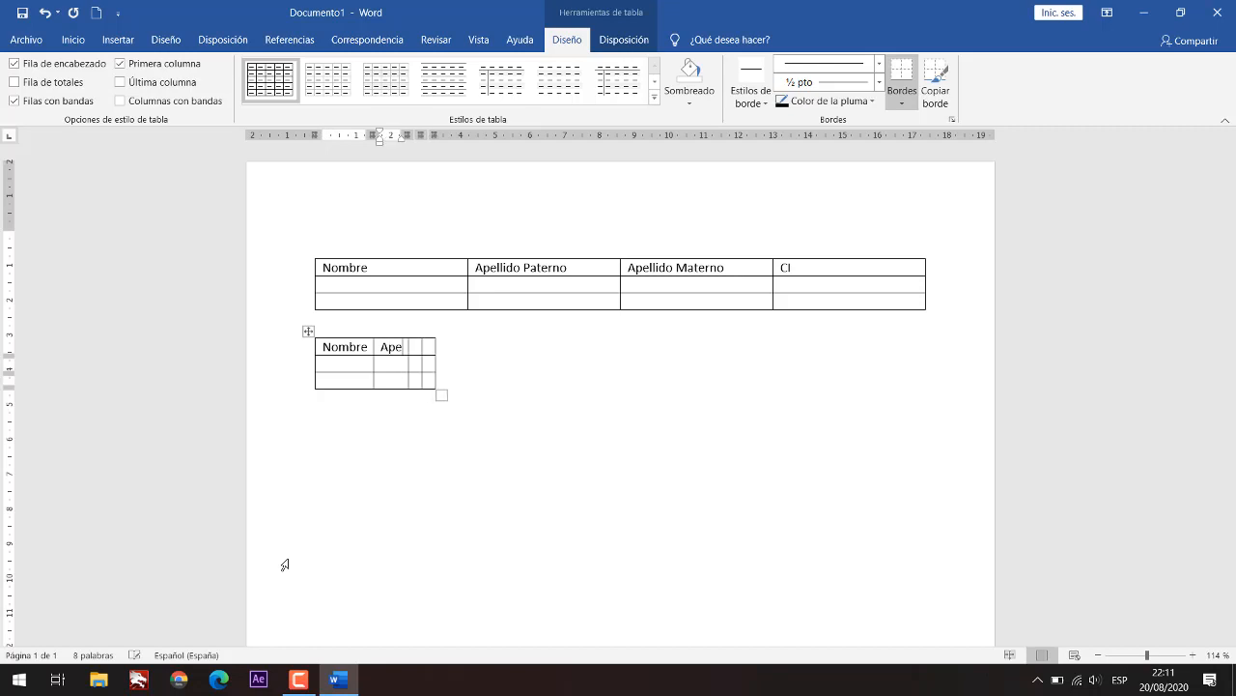
pyautogui.tripleClick(538, 267)
pyautogui.hotkey('ctrl', 'c')
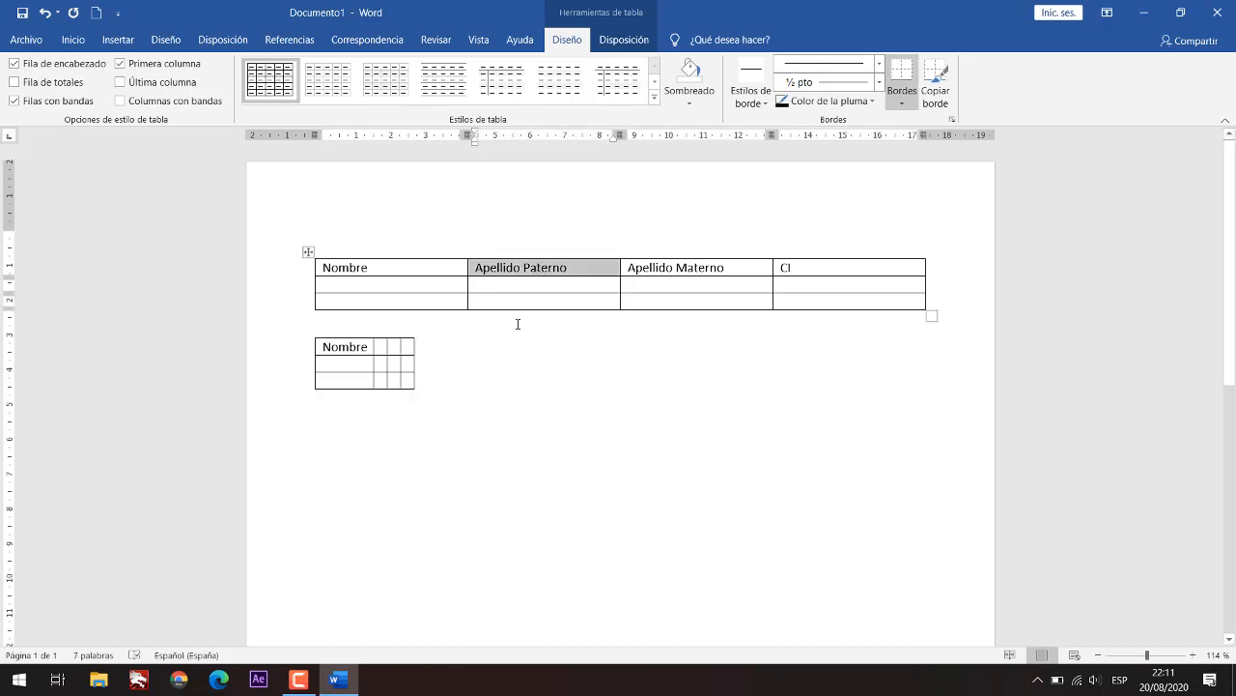
pyautogui.click(382, 348)
pyautogui.hotkey('ctrl', 'v')
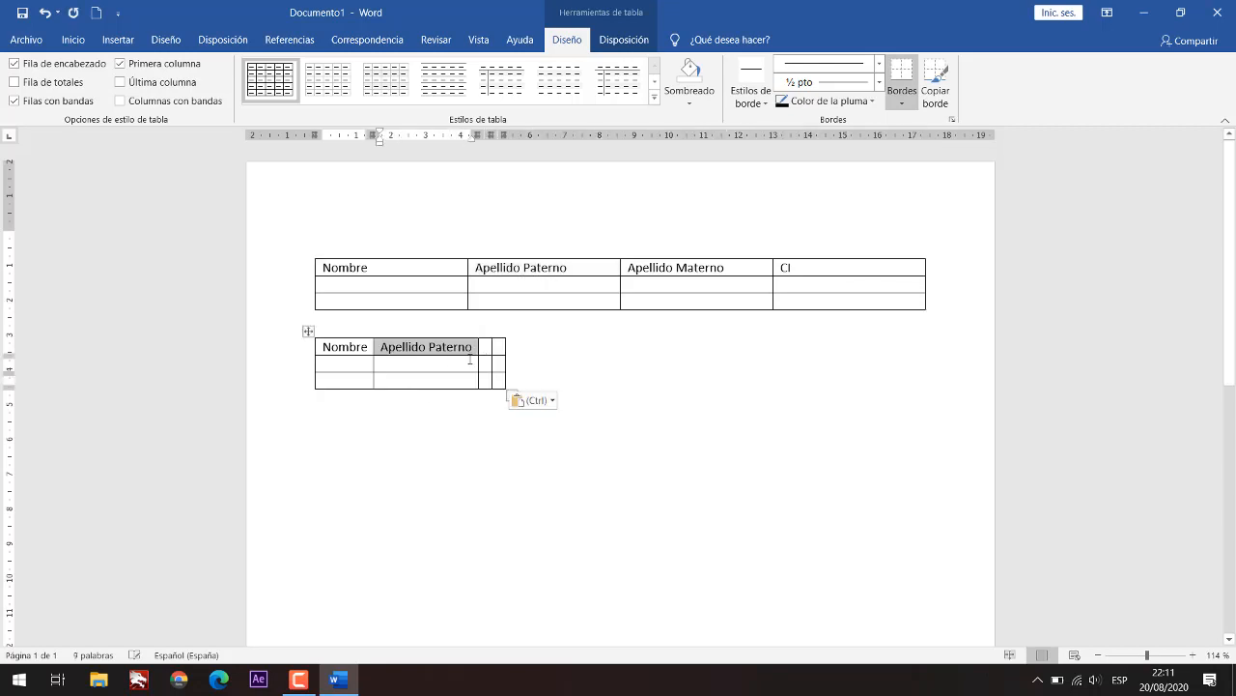
# Step: Copy the "Apellido Materno" heading cell from the first table into the second table's third heading cell
pyautogui.click(658, 257)
pyautogui.click(658, 268)
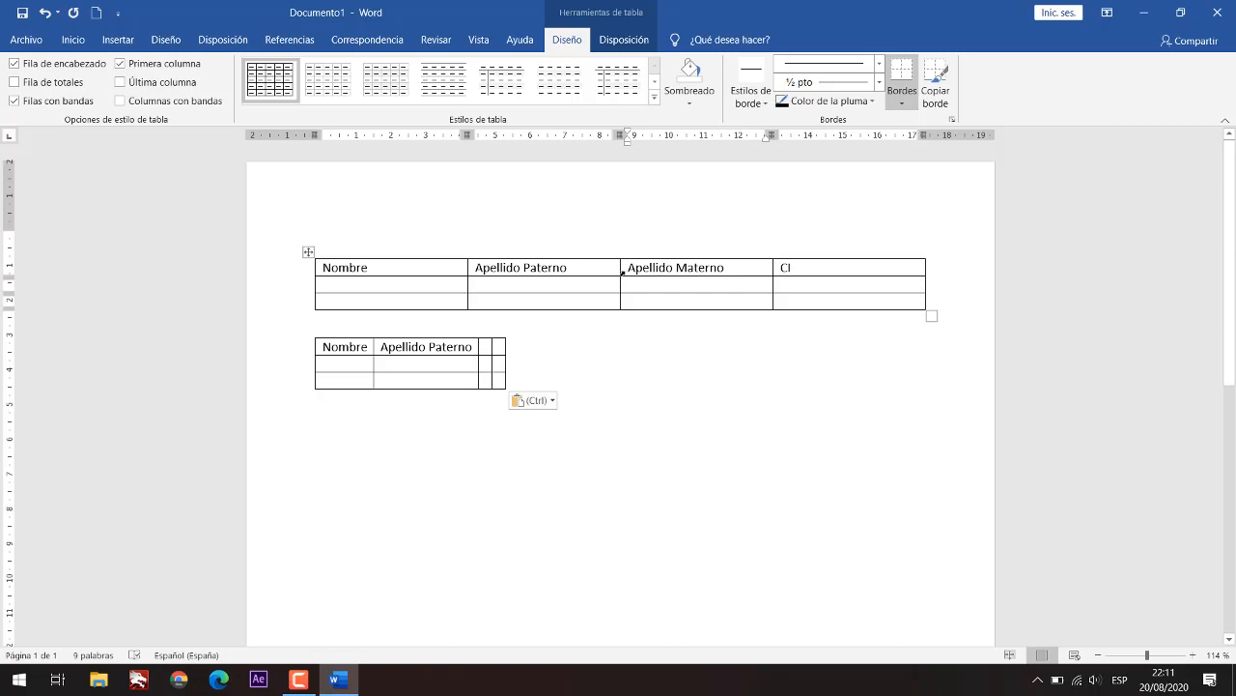
pyautogui.click(623, 273)
pyautogui.hotkey('ctrl', 'c')
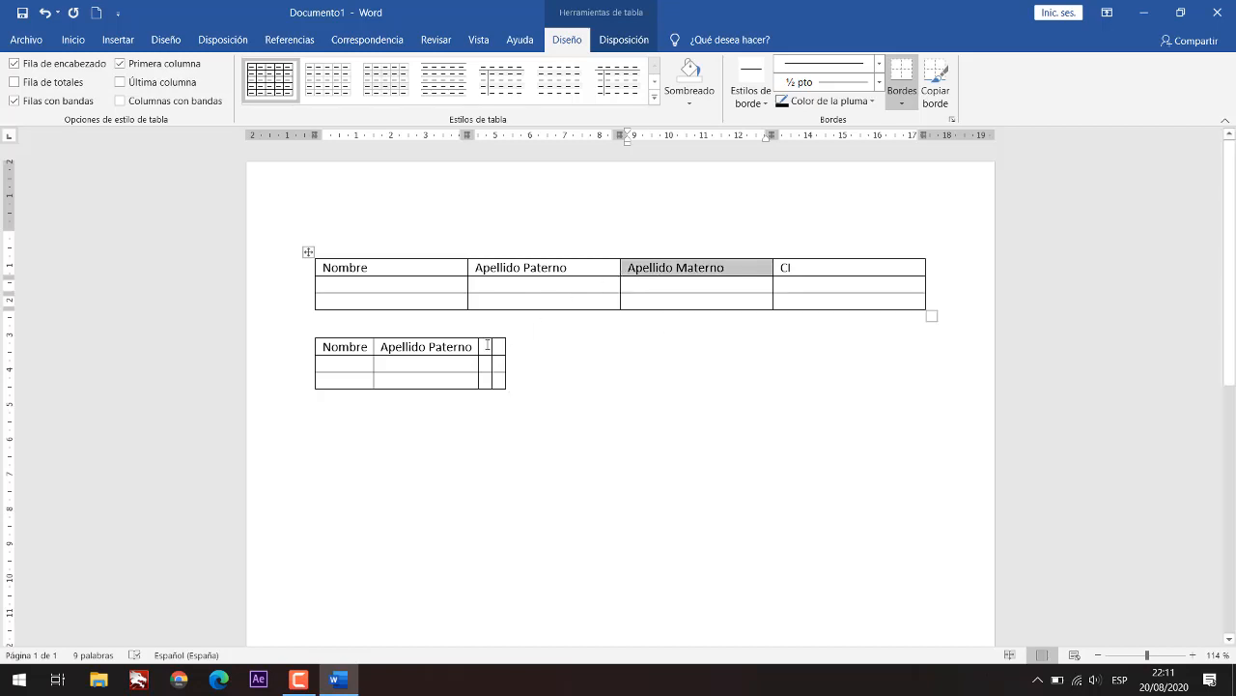
pyautogui.click(488, 346)
pyautogui.hotkey('ctrl', 'v')
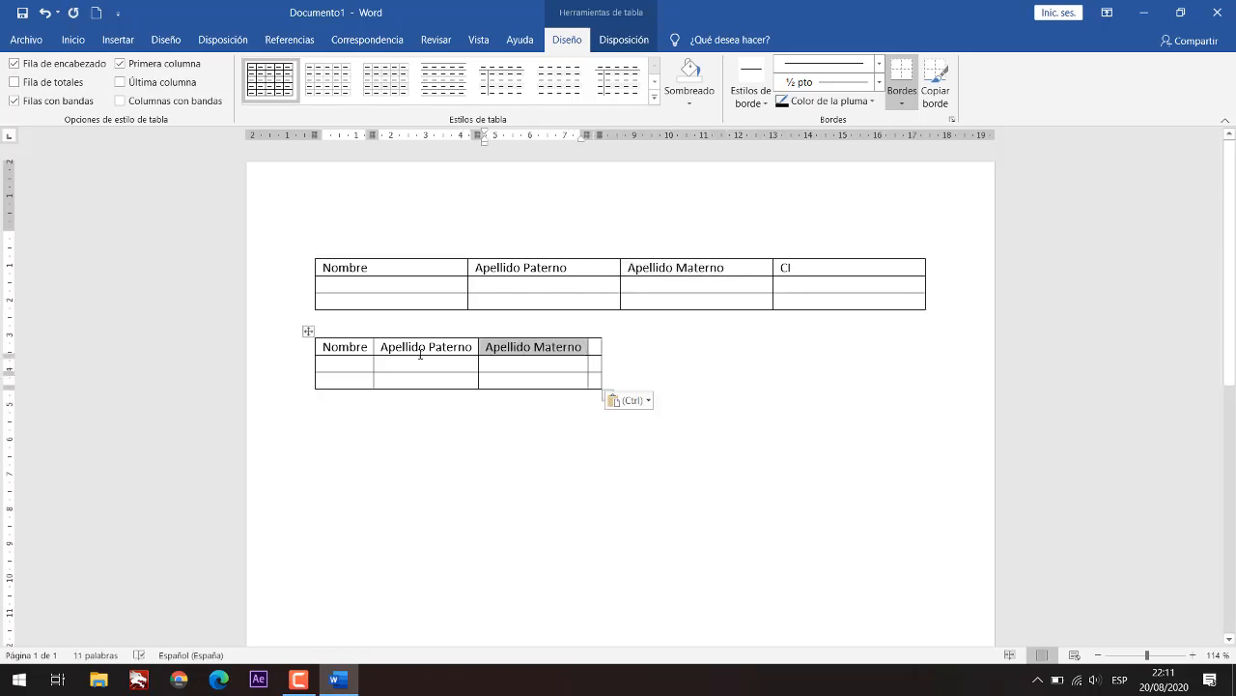
# Step: Copy the "CI" heading text from the first table into the second table's last heading cell
pyautogui.click(596, 346)
pyautogui.doubleClick(790, 271)
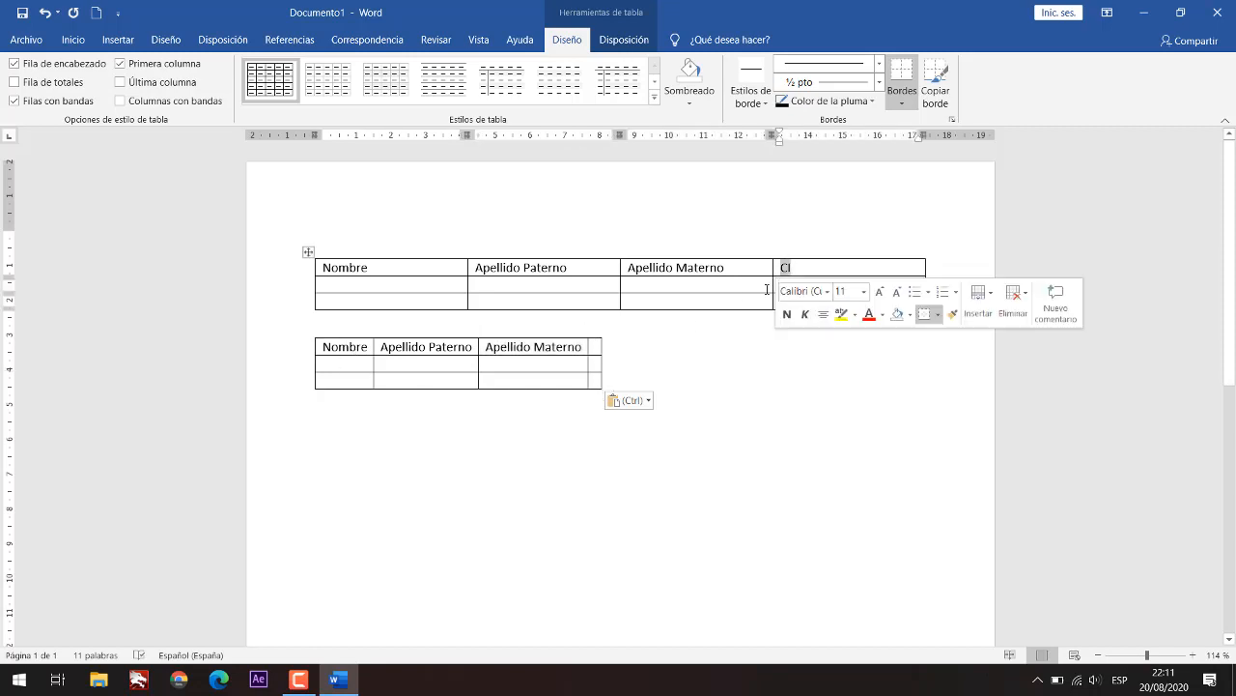
pyautogui.hotkey('ctrl', 'c')
pyautogui.click(597, 349)
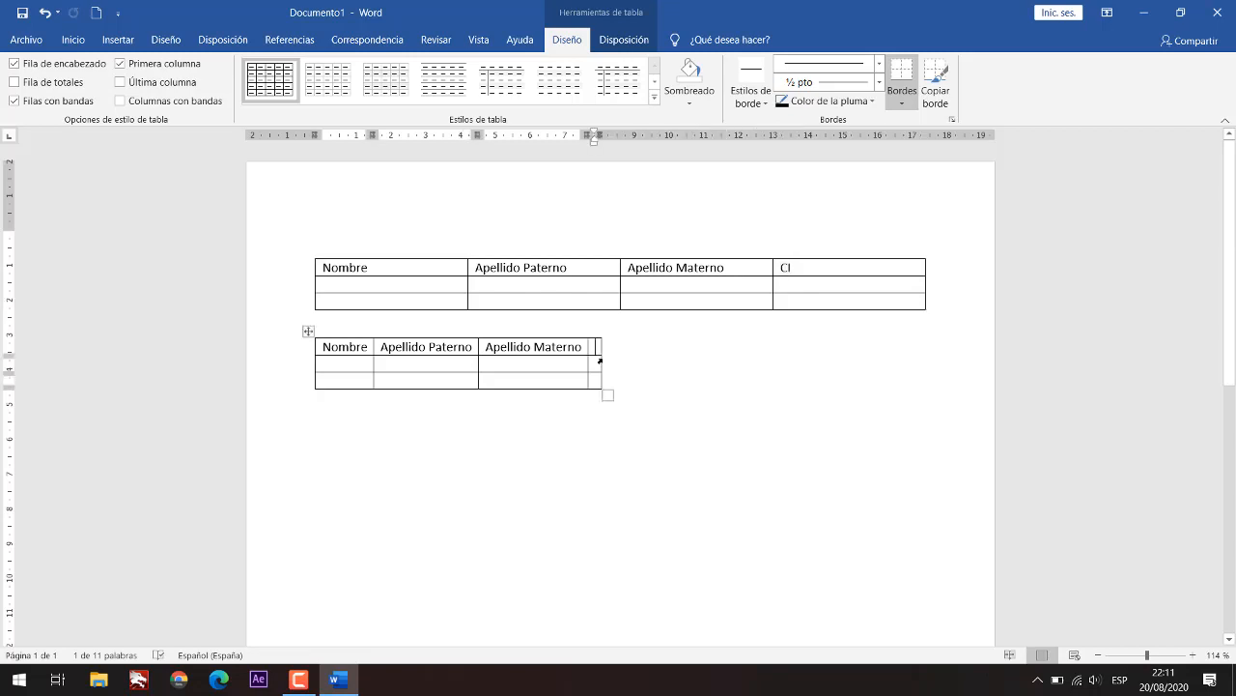
pyautogui.hotkey('ctrl', 'v')
pyautogui.click(710, 383)
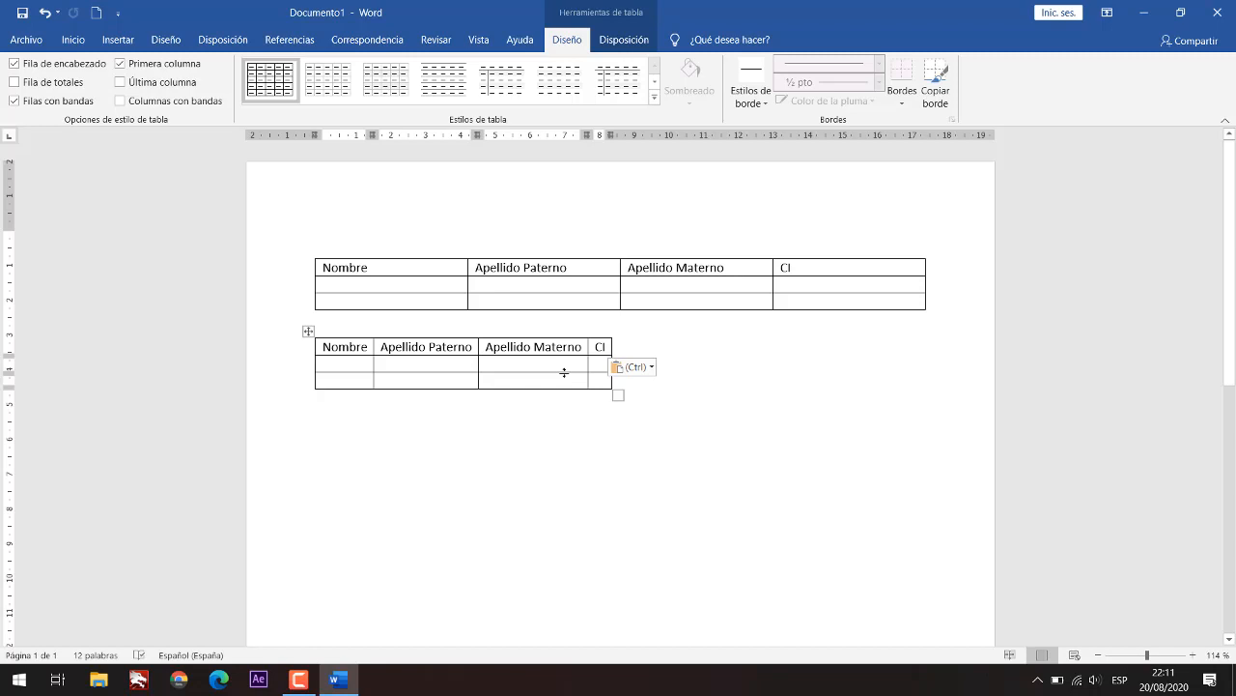
# Step: Select the whole second table and centre it between the page margins
pyautogui.click(512, 368)
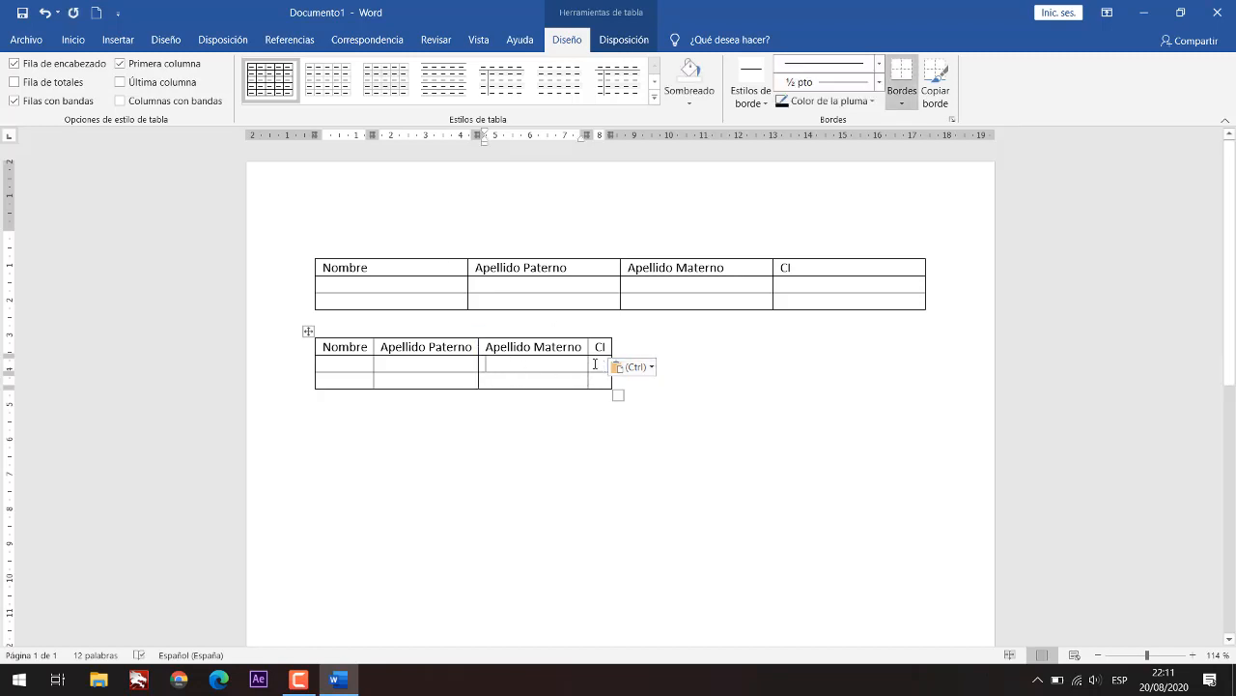
pyautogui.click(651, 418)
pyautogui.click(519, 363)
pyautogui.click(308, 331)
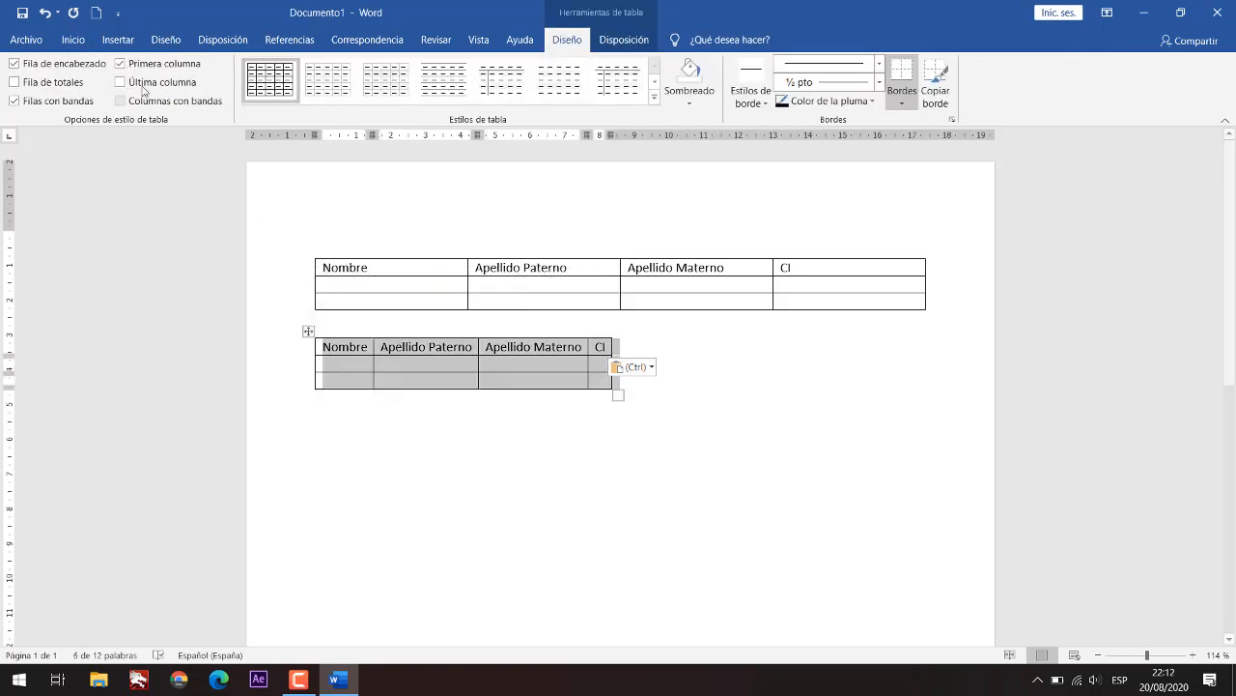
pyautogui.click(74, 40)
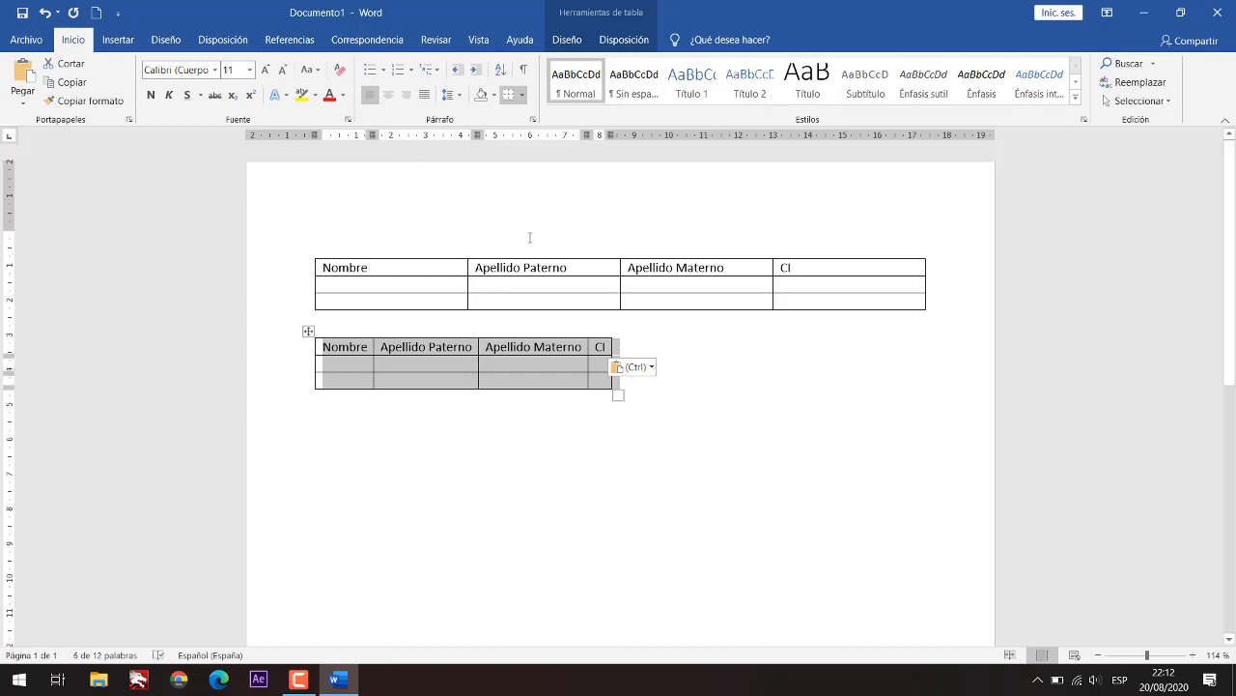
pyautogui.click(520, 385)
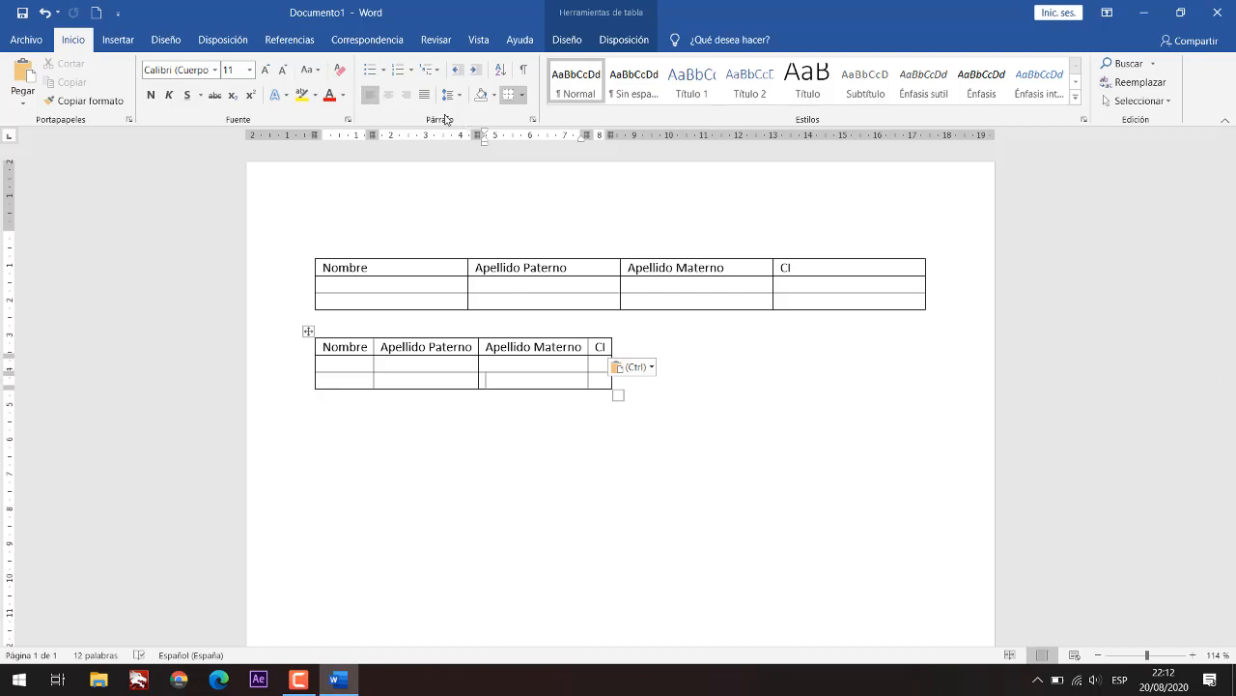
pyautogui.click(308, 330)
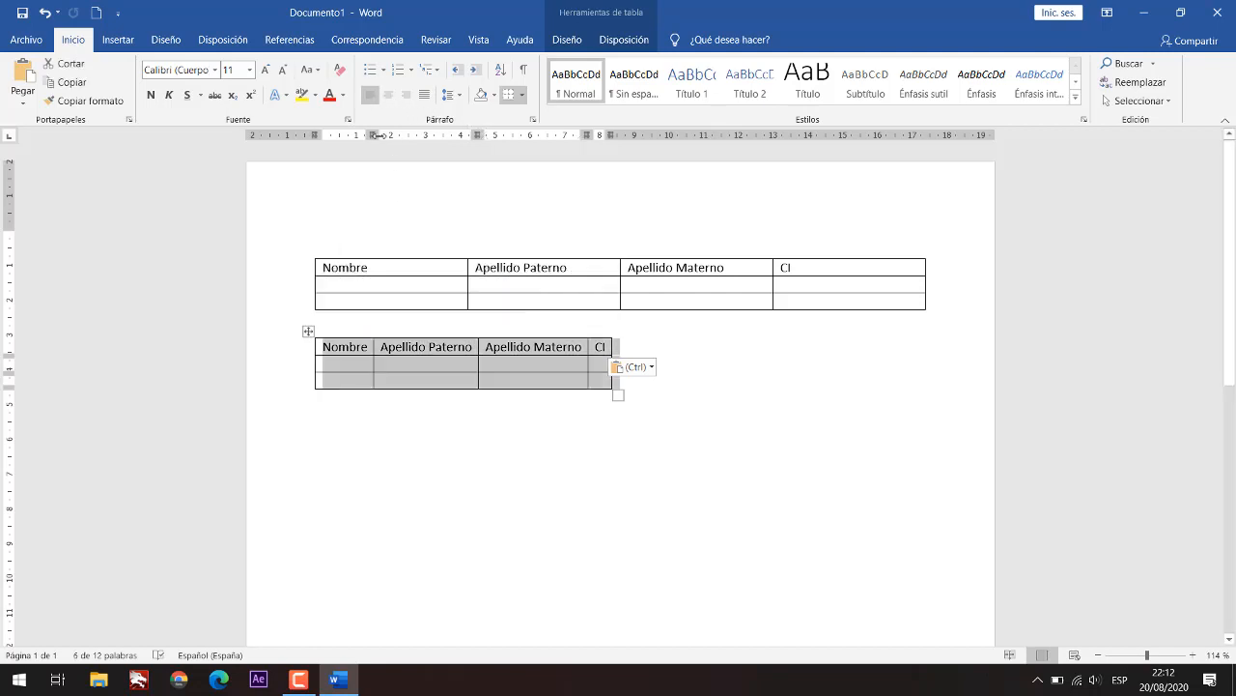
pyautogui.click(387, 102)
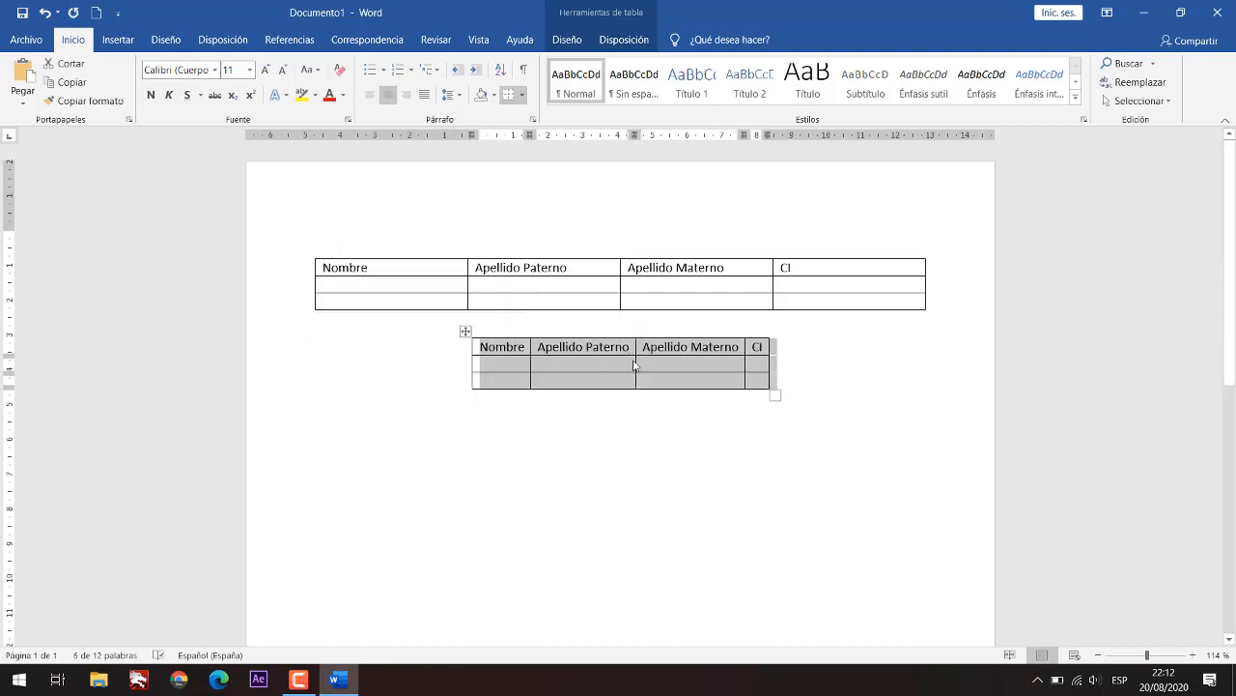
pyautogui.click(662, 362)
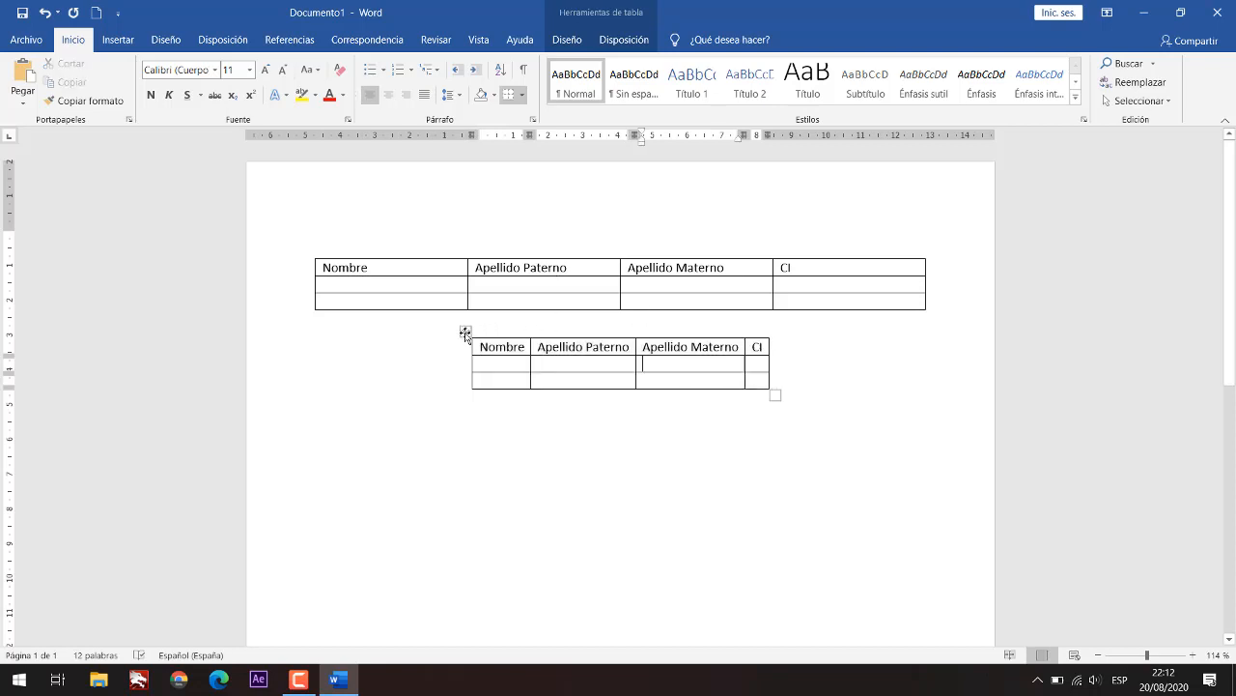
# Step: Try right and left alignment on the whole second table, then return it to centred alignment
pyautogui.click(466, 332)
pyautogui.click(405, 94)
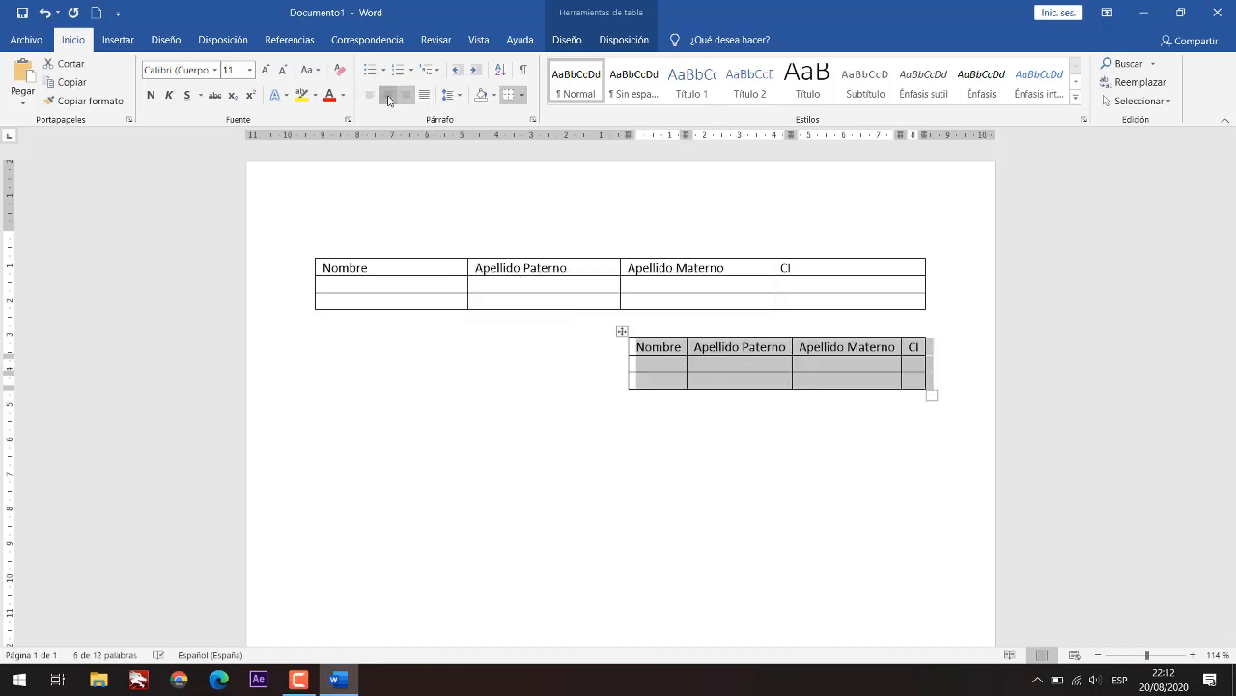
pyautogui.click(388, 96)
pyautogui.click(370, 95)
pyautogui.click(387, 95)
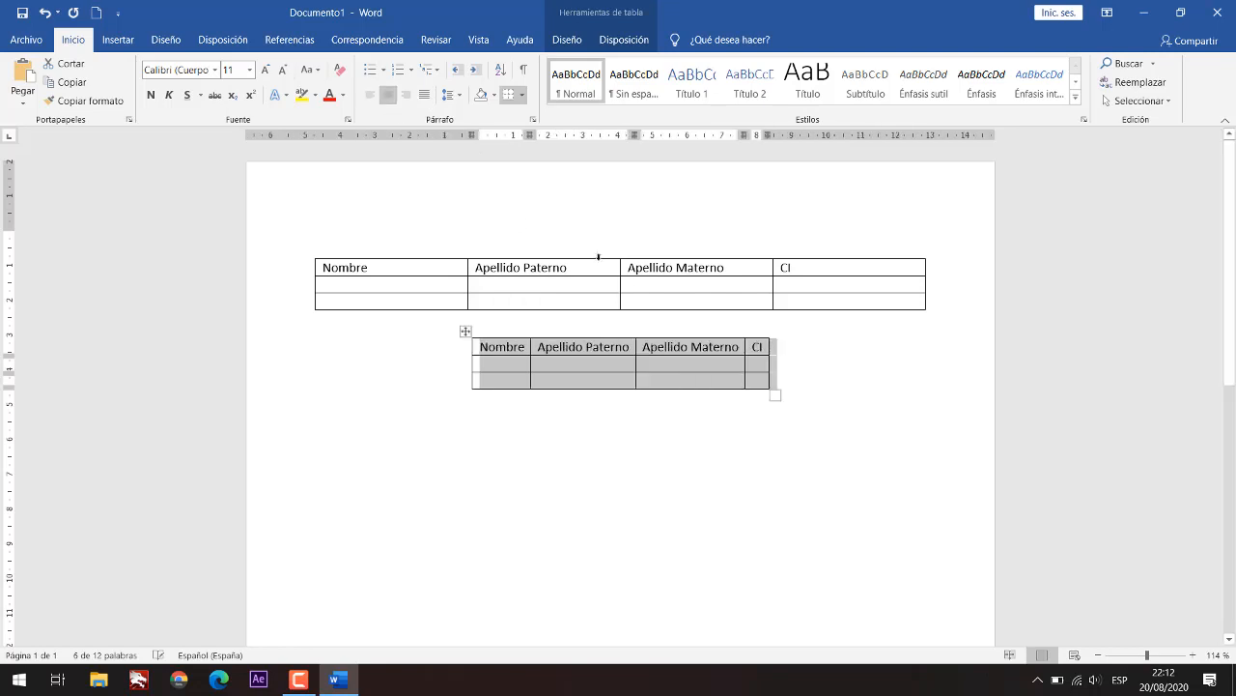
pyautogui.click(817, 353)
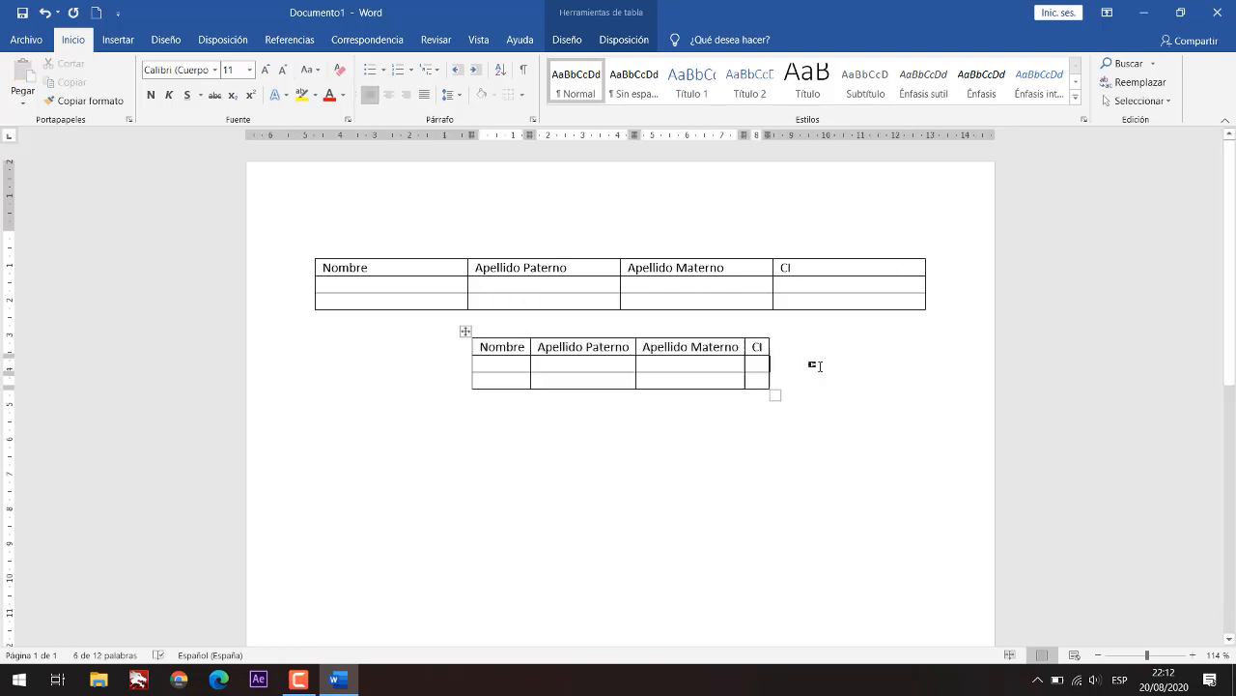
# Step: Enter a sample ID number followed by "pt" in the second table's cell directly below the CI heading
pyautogui.click(848, 290)
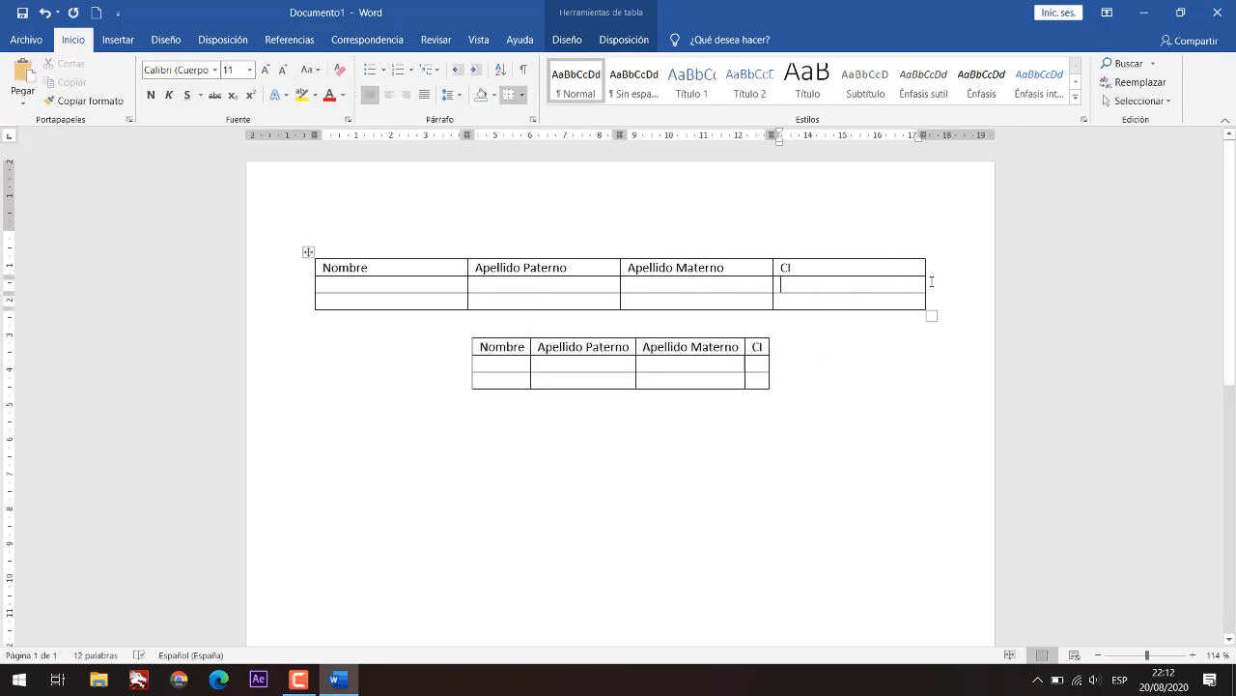
pyautogui.click(757, 363)
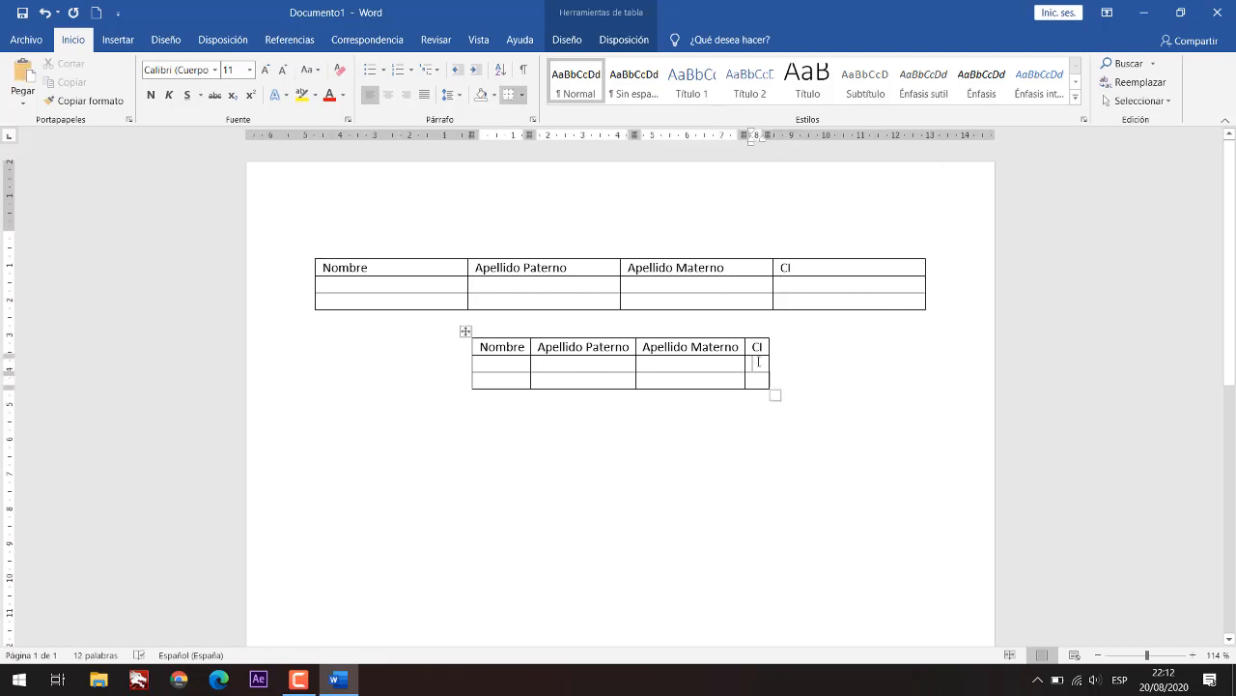
pyautogui.write('5')
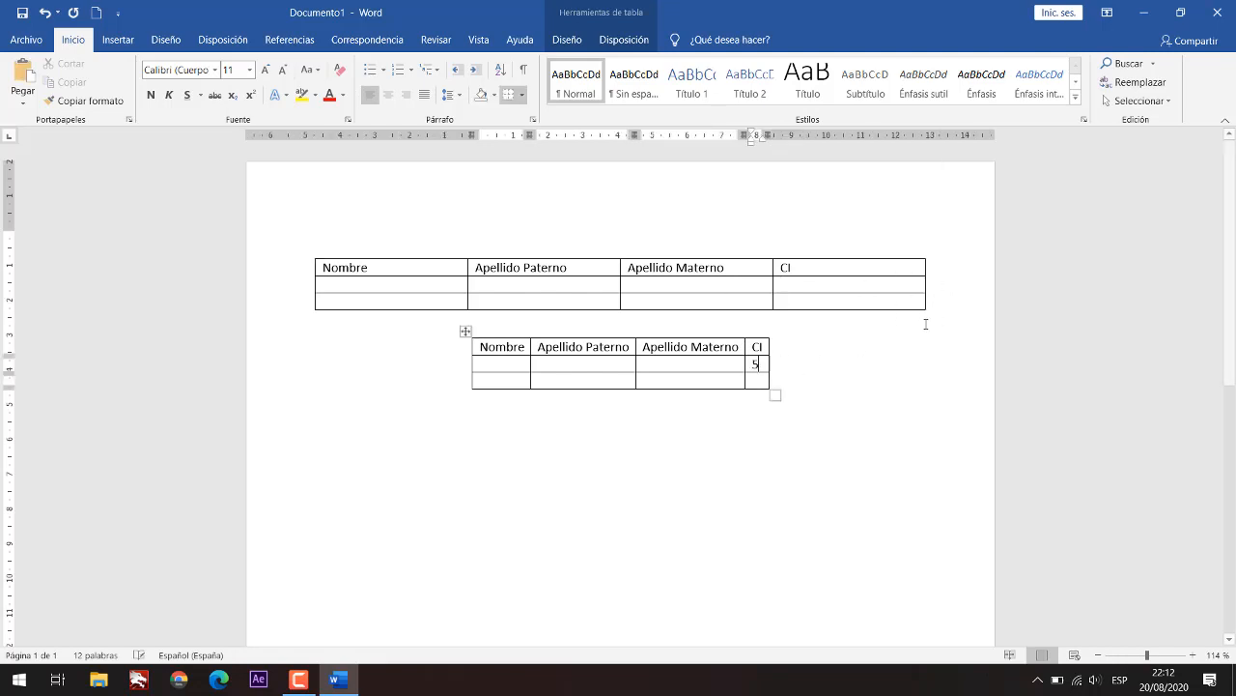
pyautogui.write('5654785')
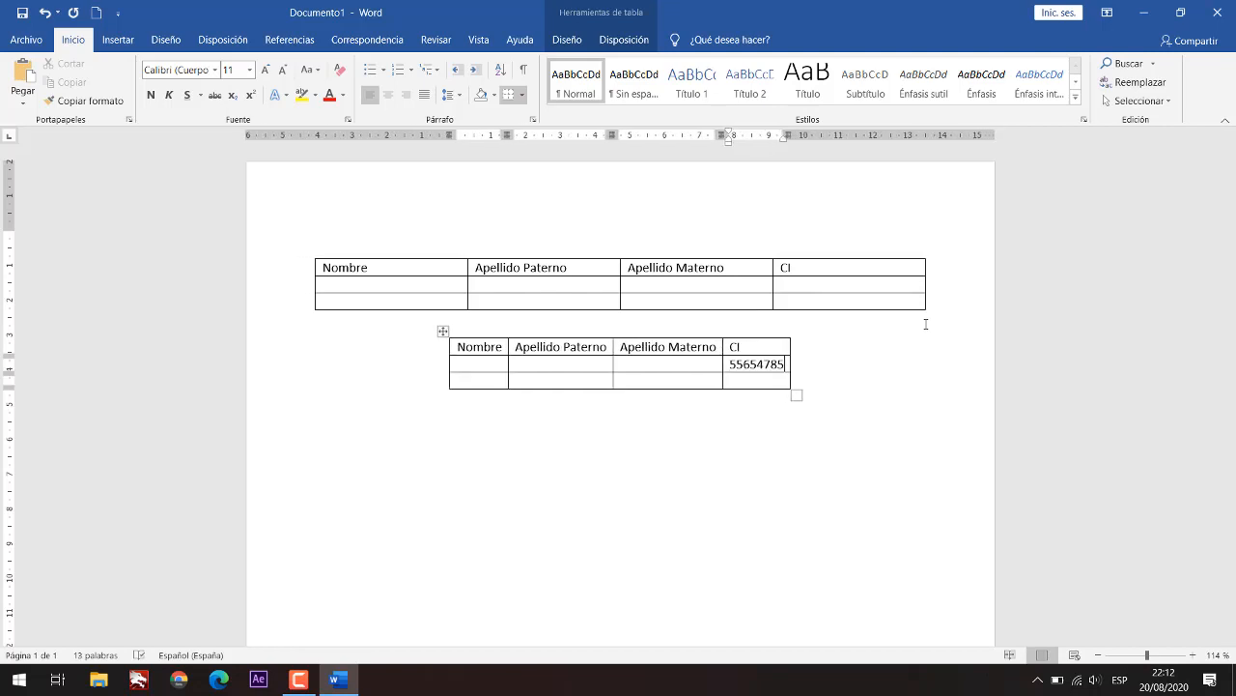
pyautogui.write(' pl')
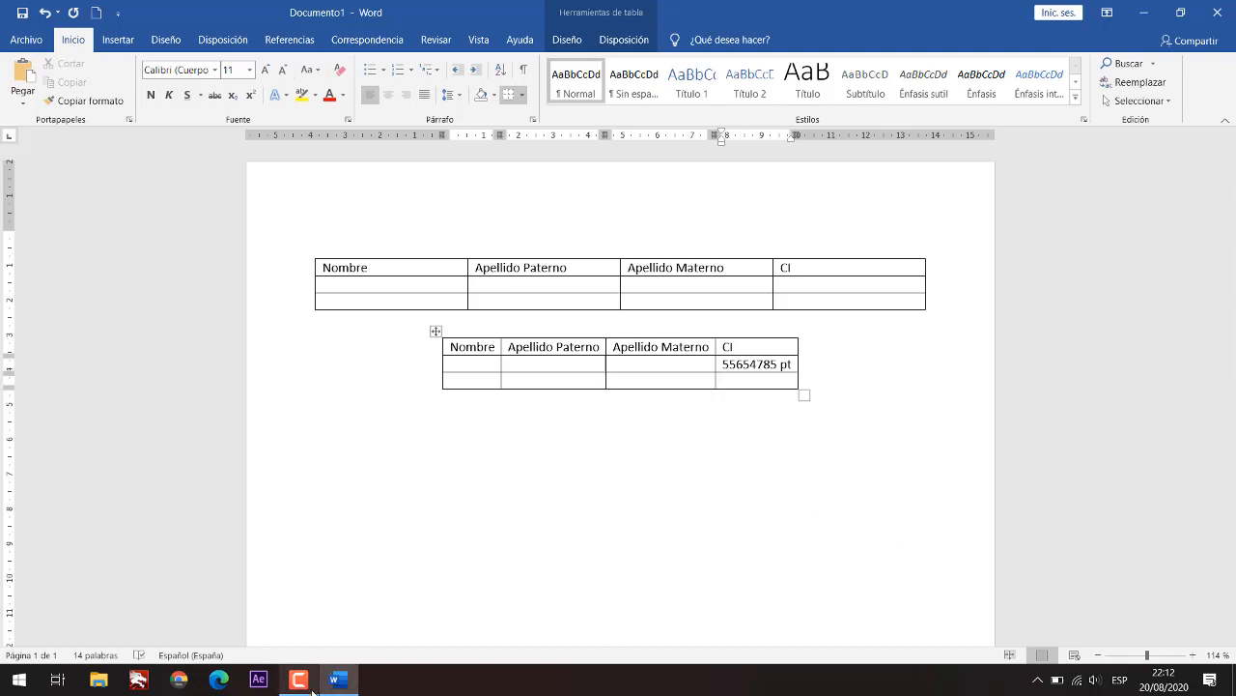
# Step: Add a blank line below the second table and draw a third table's outline there, about 12.48 cm wide and 3.15 cm high
pyautogui.moveTo(311, 690)
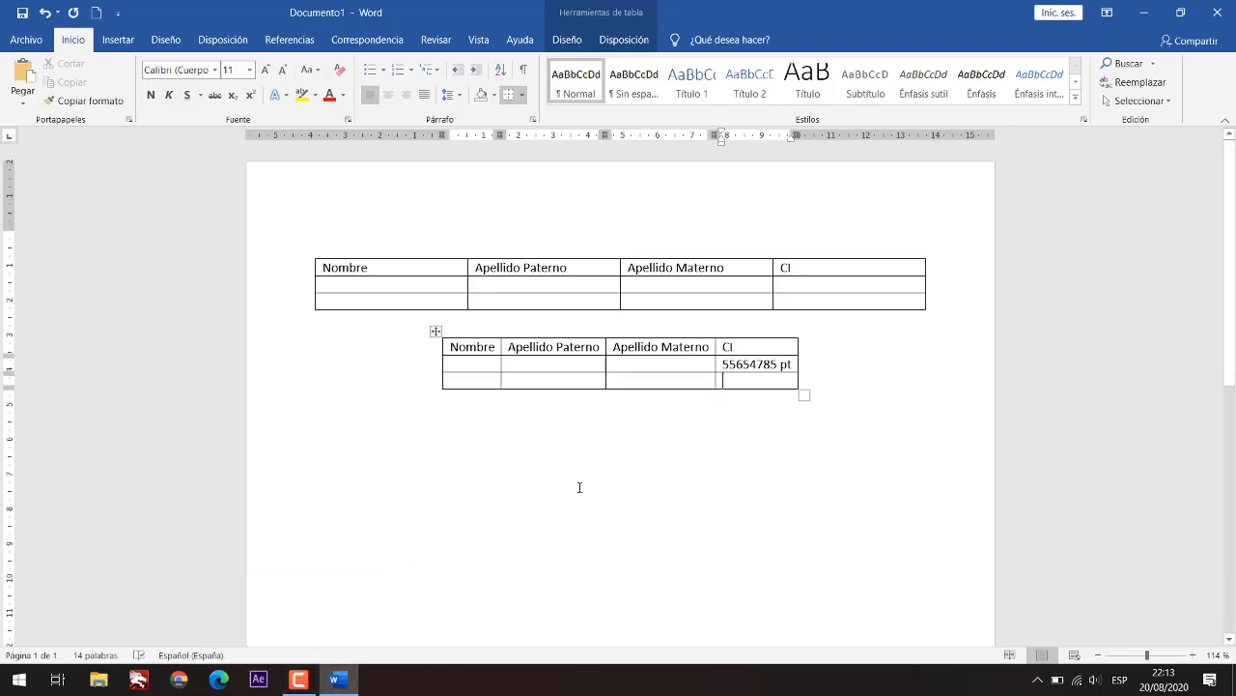
pyautogui.click(801, 396)
pyautogui.press('Return')
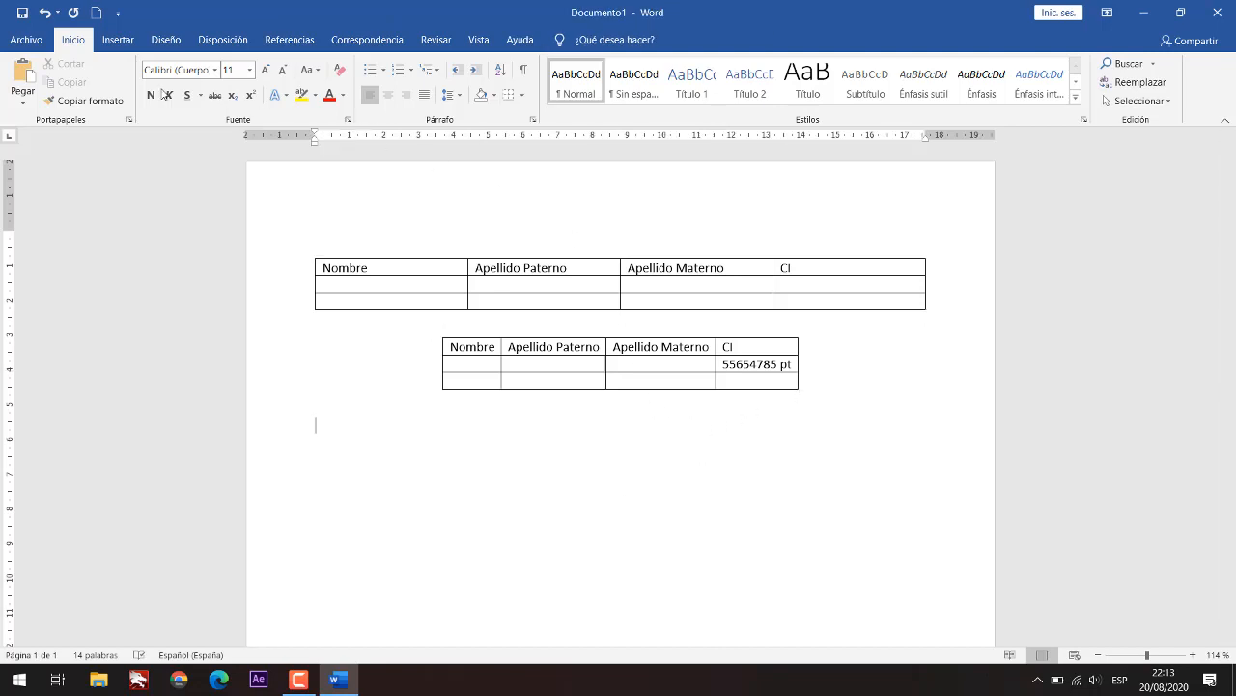
pyautogui.click(116, 41)
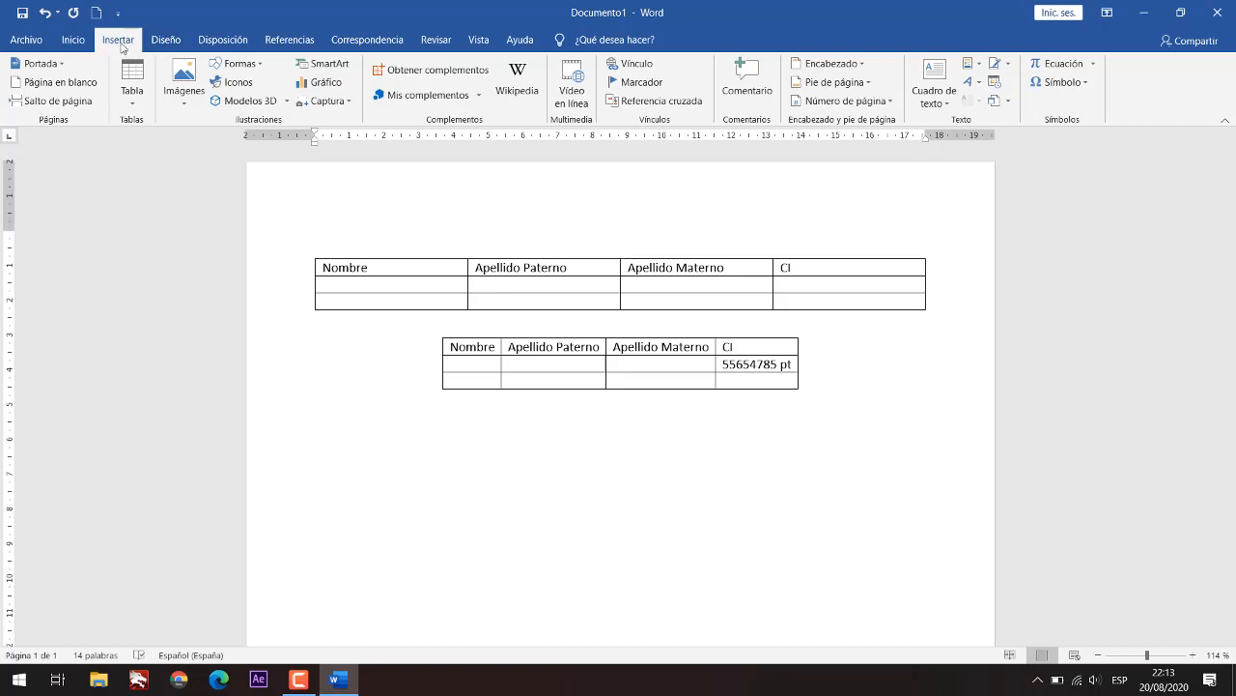
pyautogui.click(133, 108)
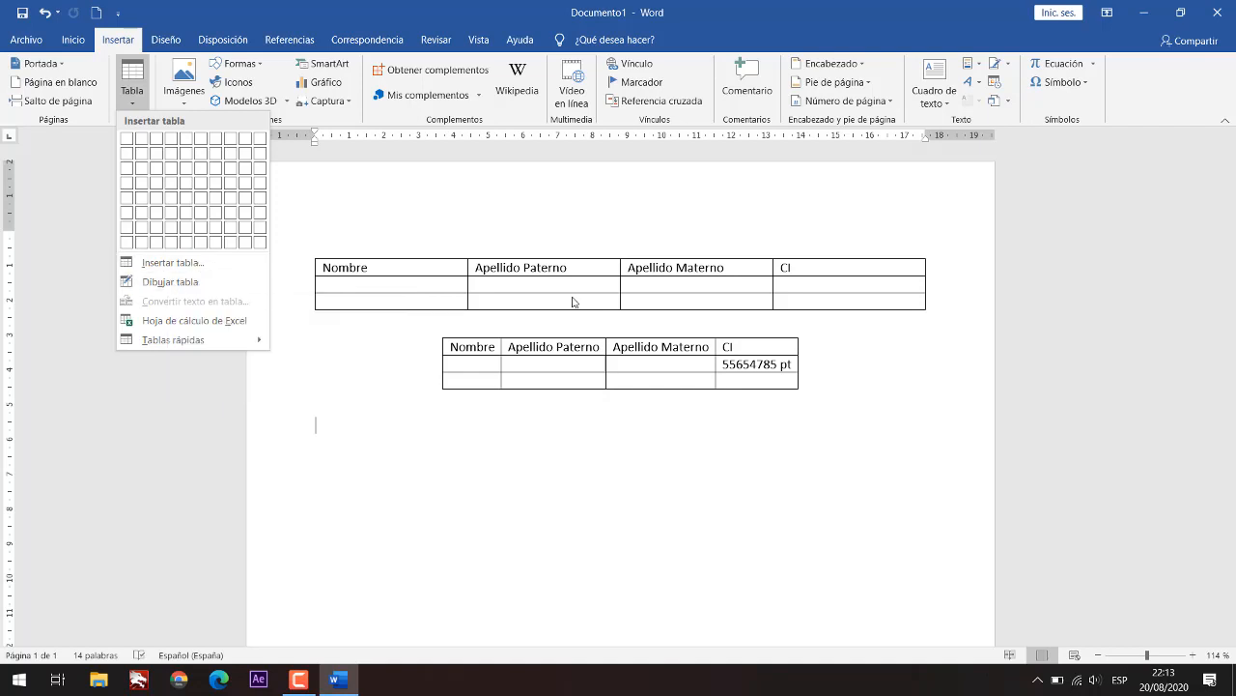
pyautogui.click(169, 282)
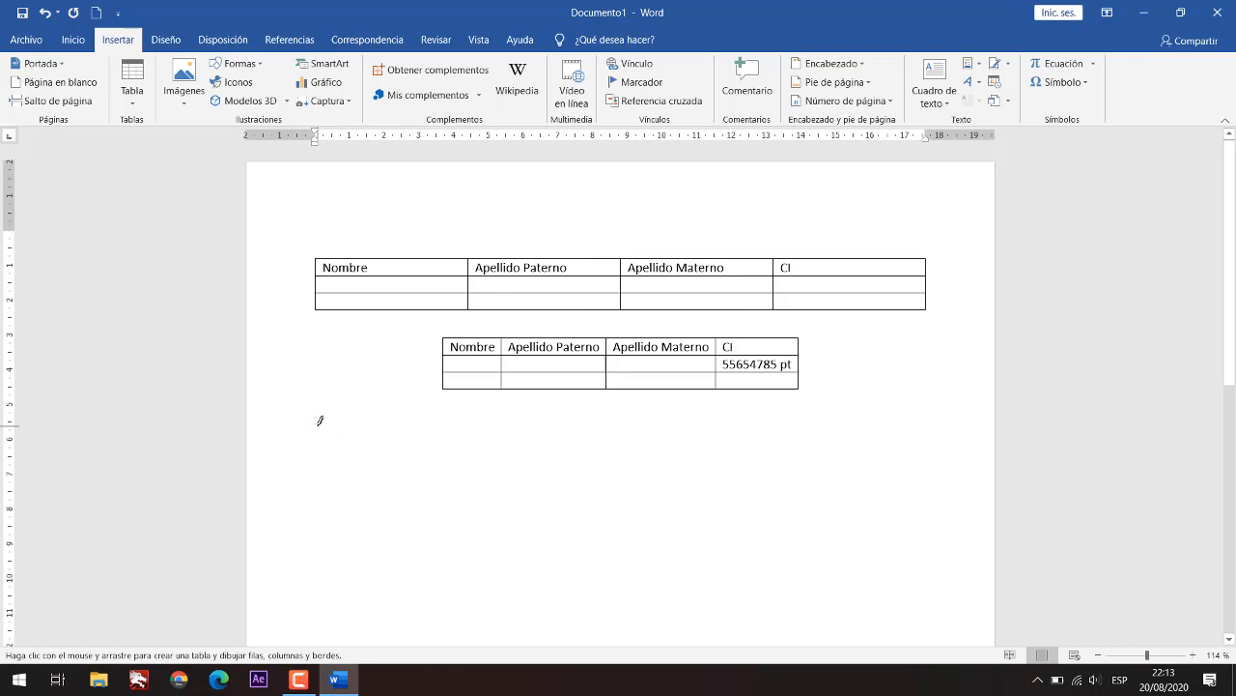
pyautogui.moveTo(319, 425)
pyautogui.mouseDown()
pyautogui.moveTo(352, 450)
pyautogui.moveTo(469, 486)
pyautogui.moveTo(845, 558)
pyautogui.moveTo(779, 510)
pyautogui.moveTo(761, 535)
pyautogui.mouseUp()
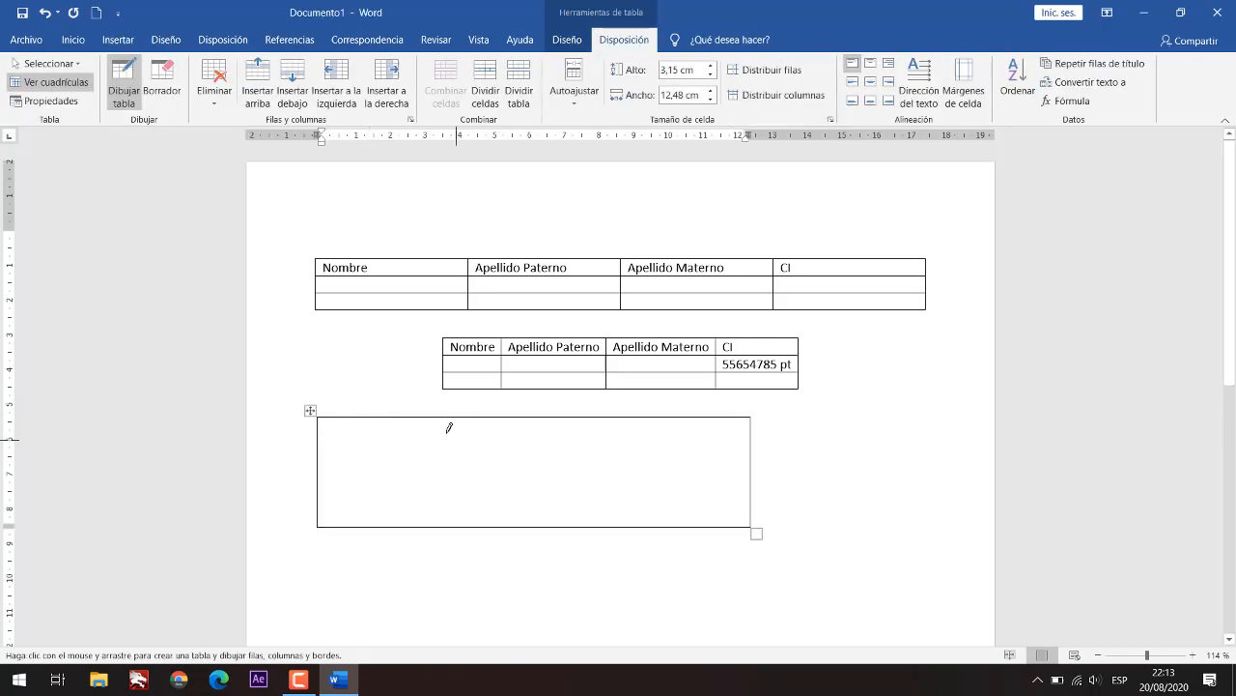
# Step: Draw three full-height vertical and two full-width horizontal dividers in the third table, forming four columns and three rows
pyautogui.moveTo(394, 415); pyautogui.dragTo(393, 522)
pyautogui.moveTo(501, 416)
pyautogui.mouseDown()
pyautogui.moveTo(491, 526)
pyautogui.moveTo(511, 529)
pyautogui.mouseUp()
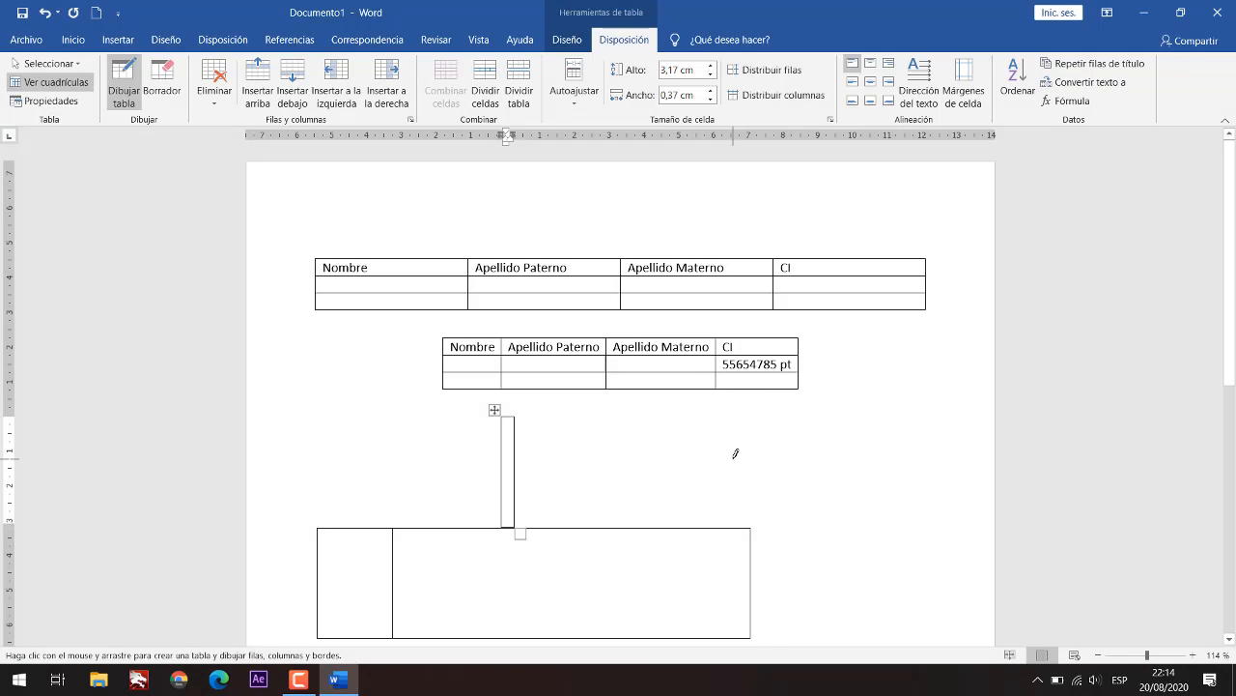
pyautogui.hotkey('ctrl', 'z')
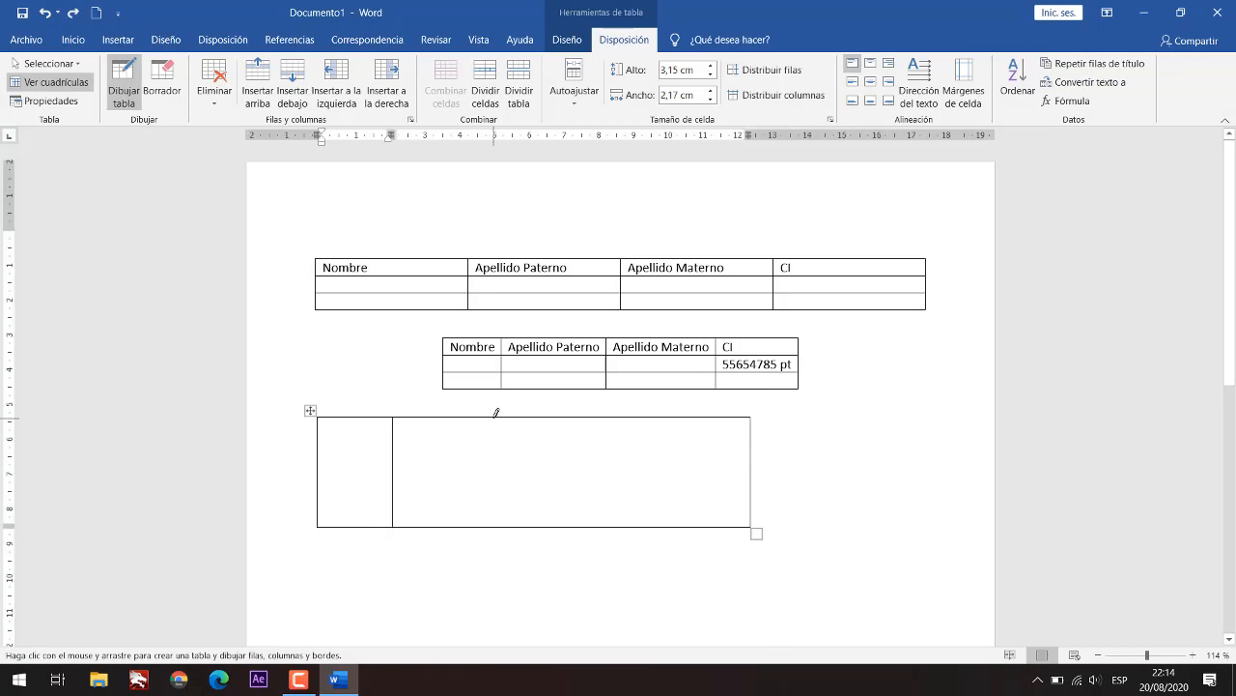
pyautogui.moveTo(497, 412); pyautogui.dragTo(494, 527)
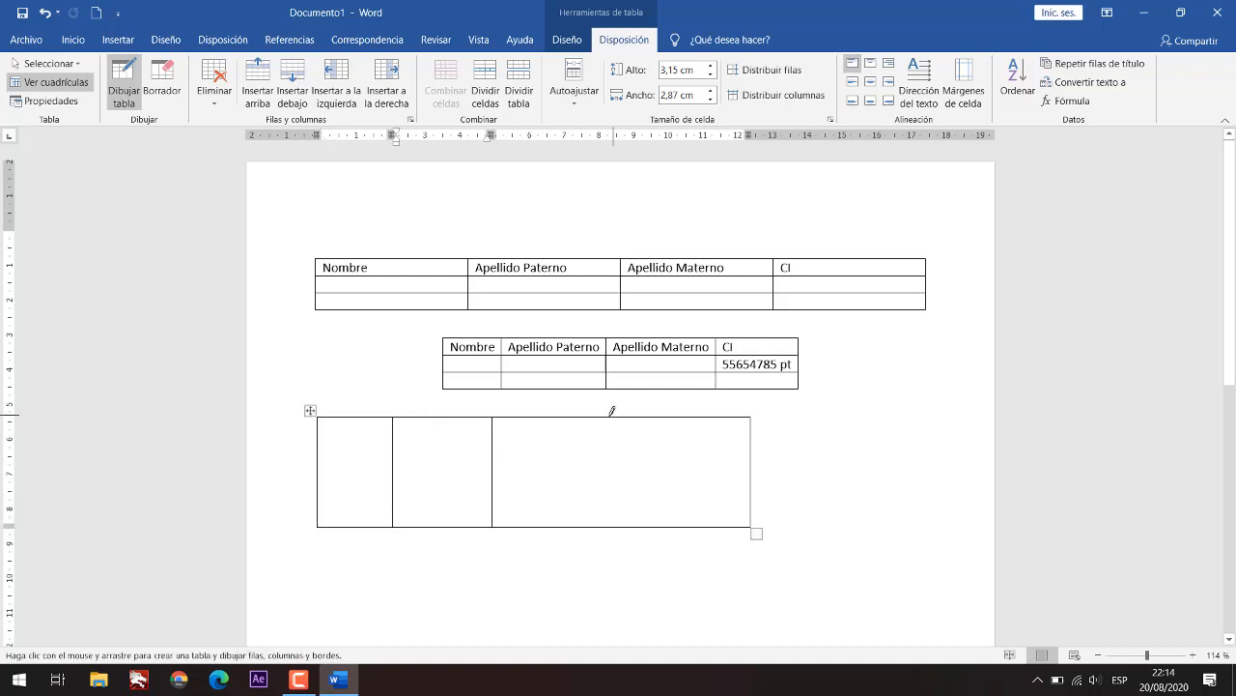
pyautogui.moveTo(615, 413); pyautogui.dragTo(614, 522)
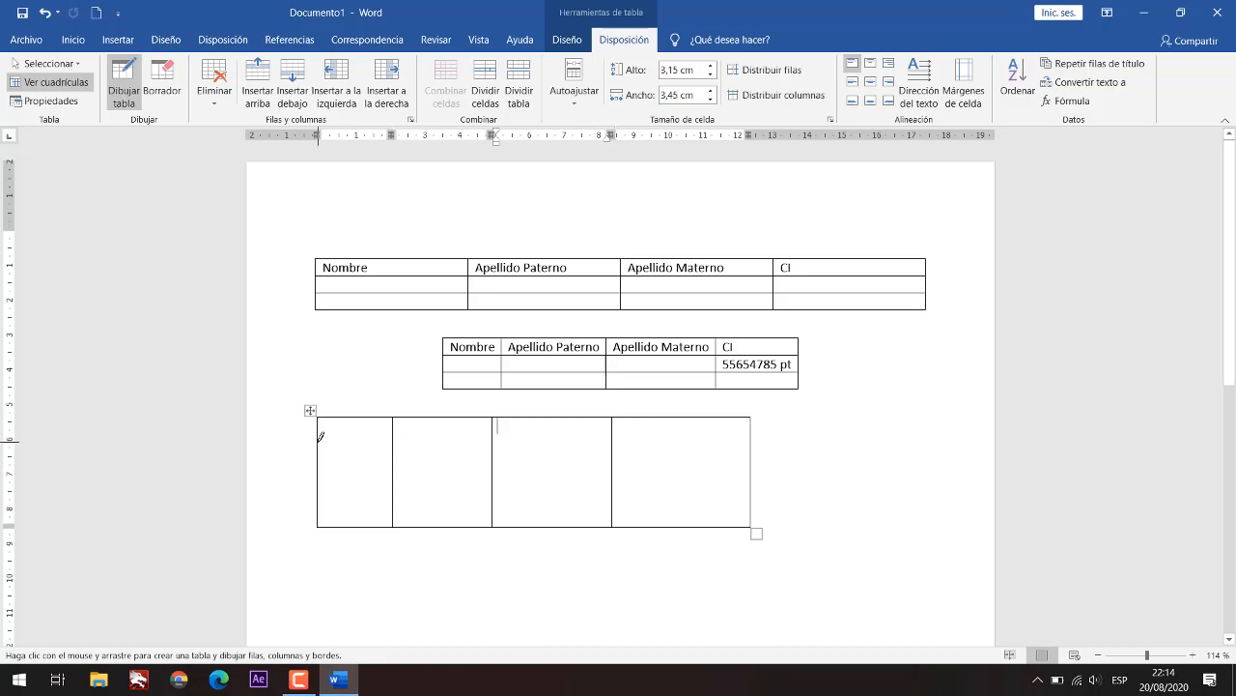
pyautogui.moveTo(319, 438)
pyautogui.mouseDown()
pyautogui.moveTo(743, 429)
pyautogui.moveTo(710, 440)
pyautogui.mouseUp()
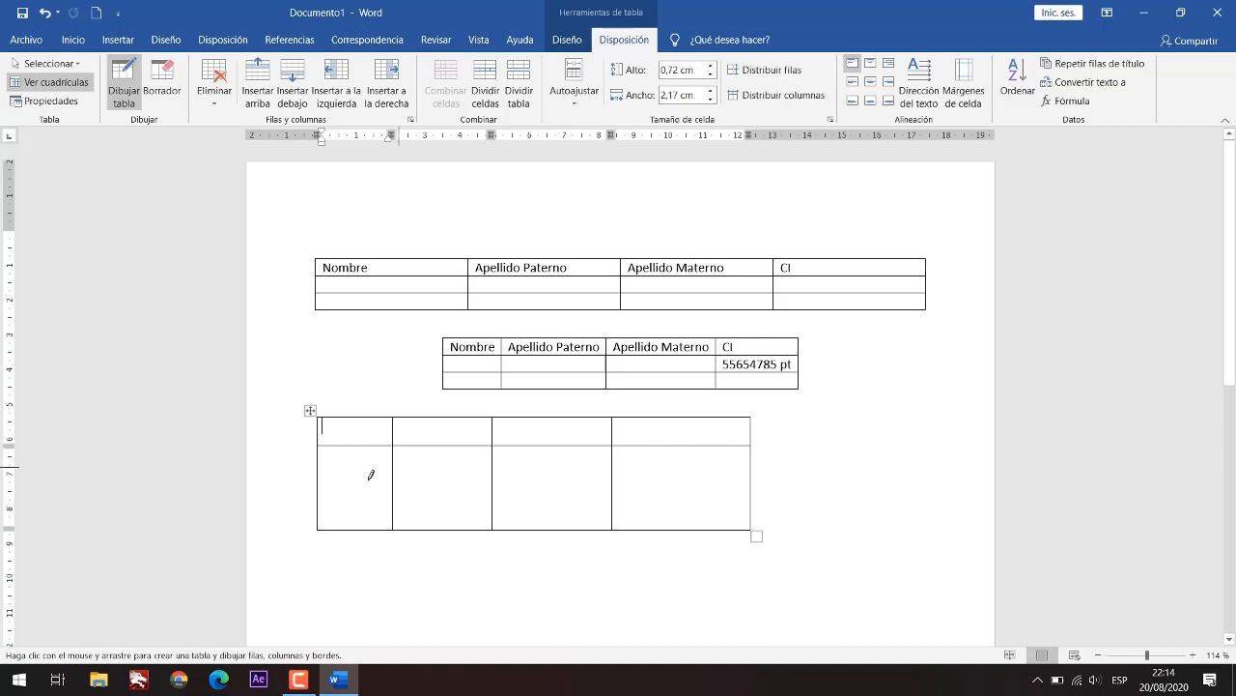
pyautogui.moveTo(323, 483); pyautogui.dragTo(742, 483)
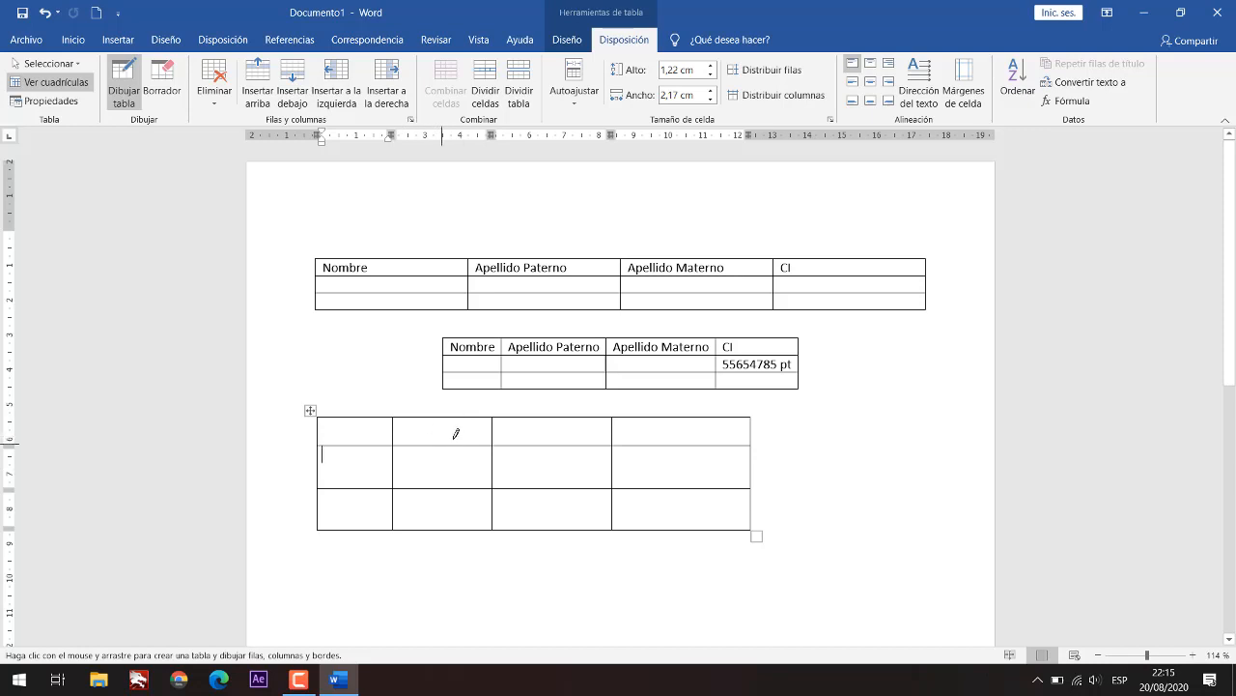
# Step: Split the third table's second top-row cell vertically and its third middle-row cell horizontally, and the second table's cell below Apellido Paterno vertically
pyautogui.moveTo(442, 417); pyautogui.dragTo(445, 443)
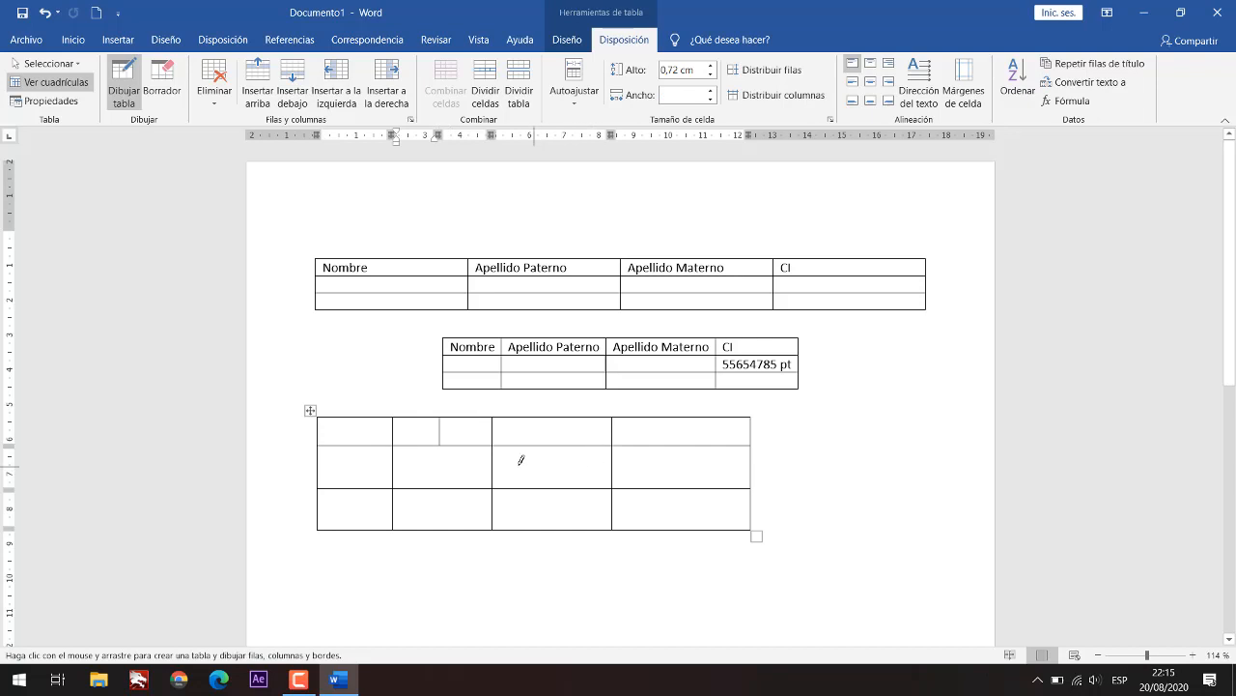
pyautogui.moveTo(493, 467); pyautogui.dragTo(615, 464)
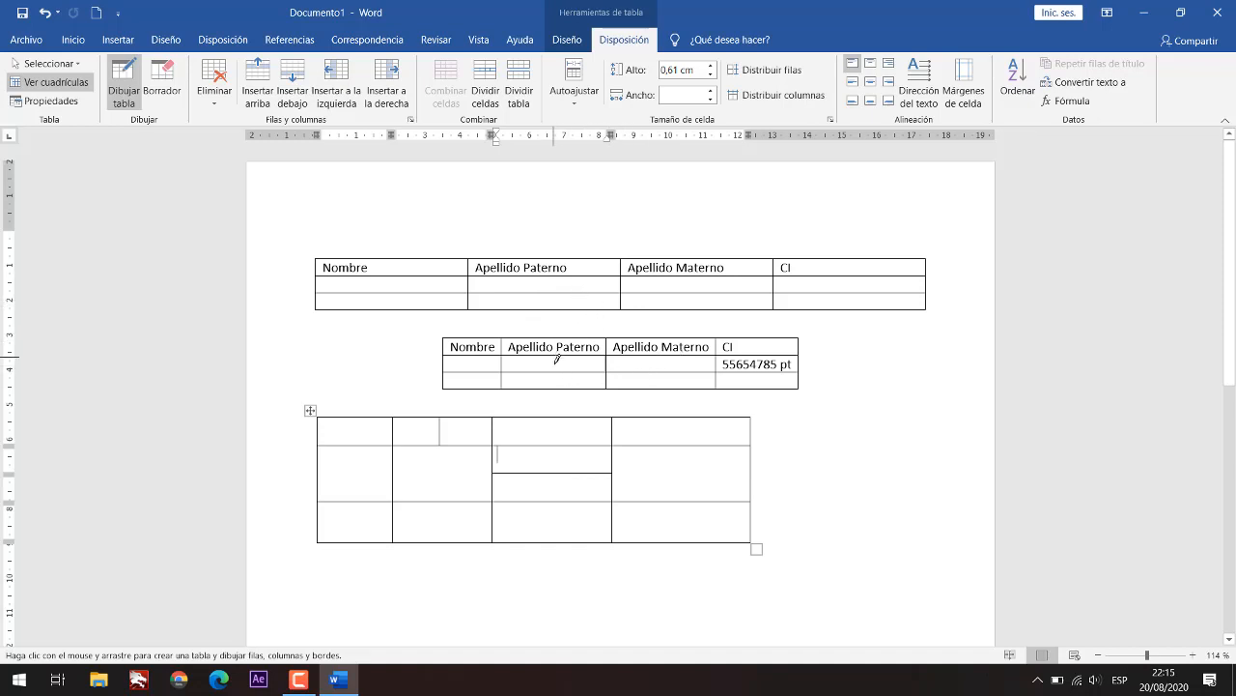
pyautogui.moveTo(555, 352); pyautogui.dragTo(556, 365)
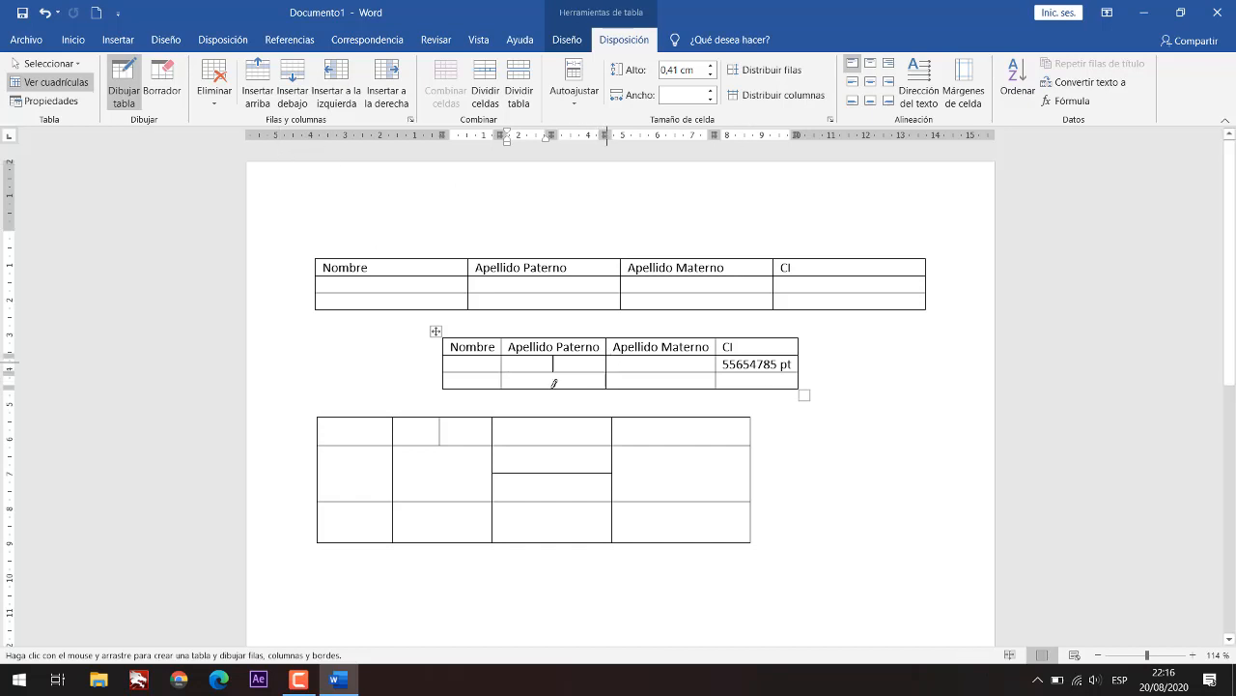
# Step: Turn off the Draw Table tool and place the text cursor in the first table's cell below Apellido Paterno
pyautogui.rightClick(125, 104)
pyautogui.click(125, 103)
pyautogui.click(122, 103)
pyautogui.rightClick(116, 104)
pyautogui.click(116, 103)
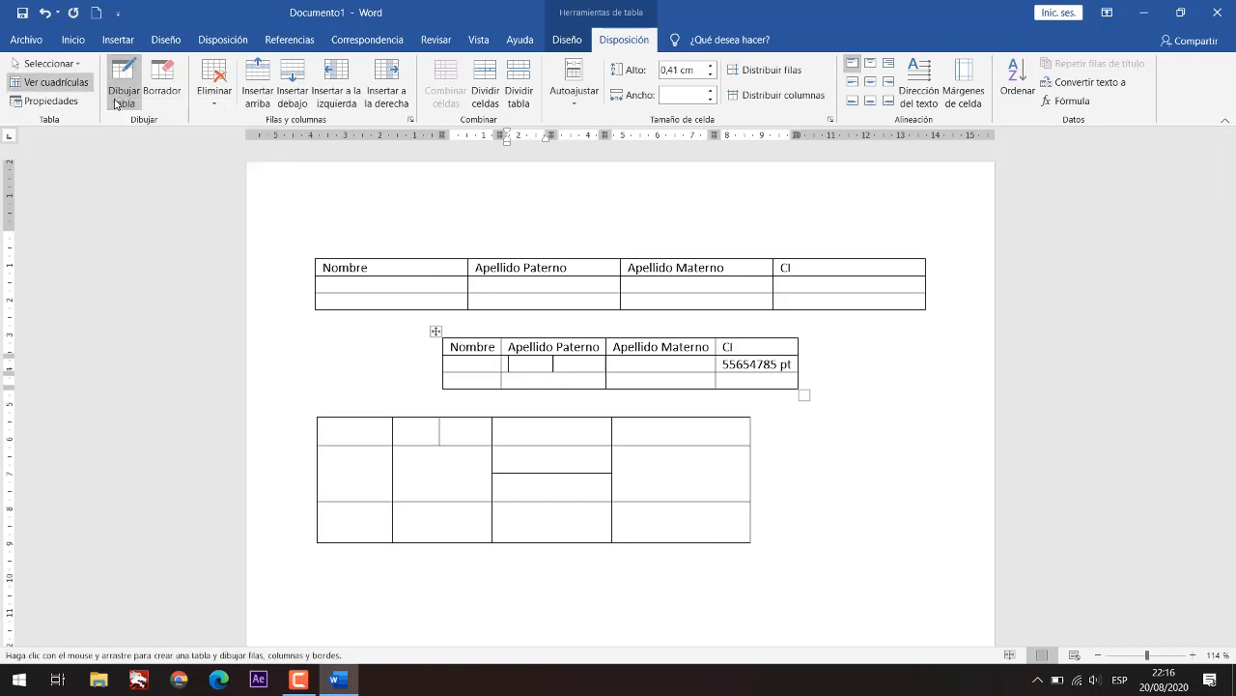
pyautogui.click(116, 103)
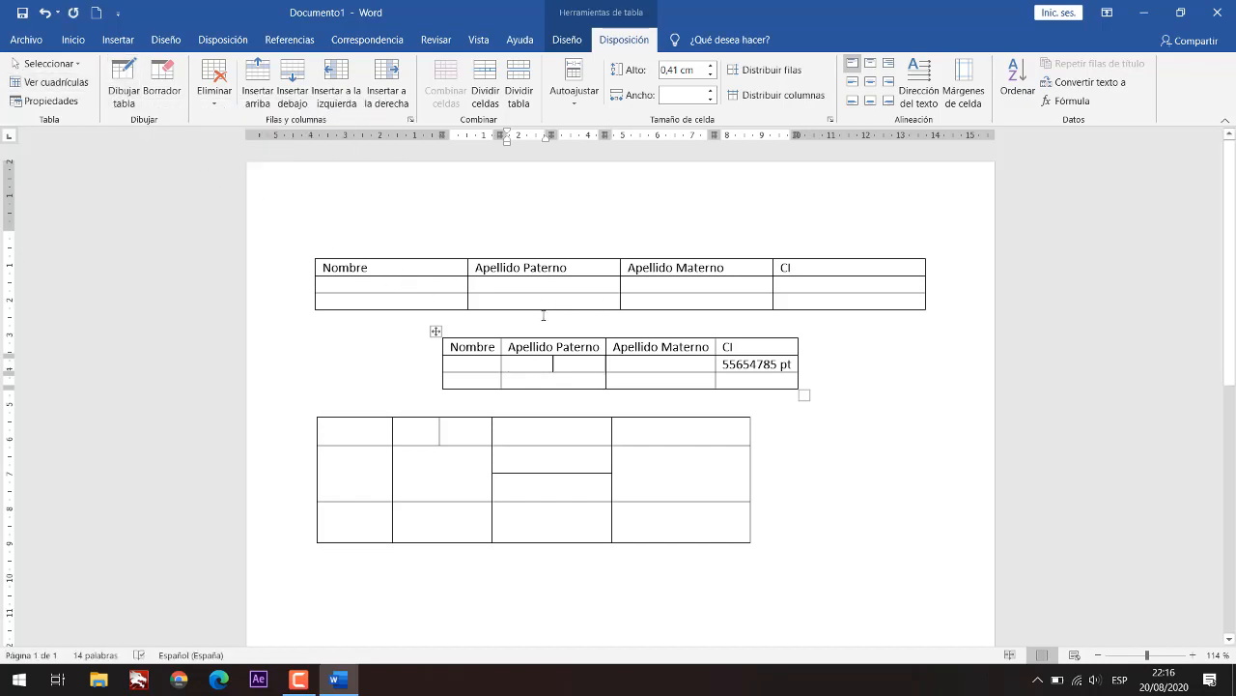
pyautogui.click(125, 102)
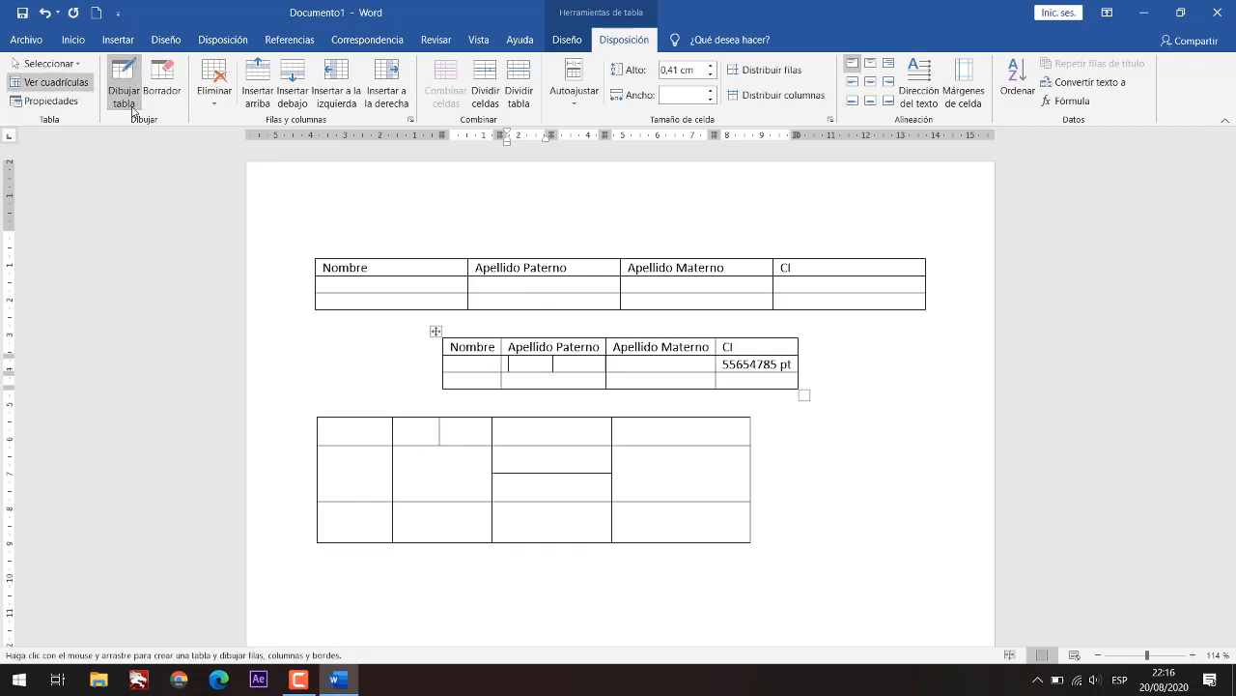
pyautogui.click(128, 105)
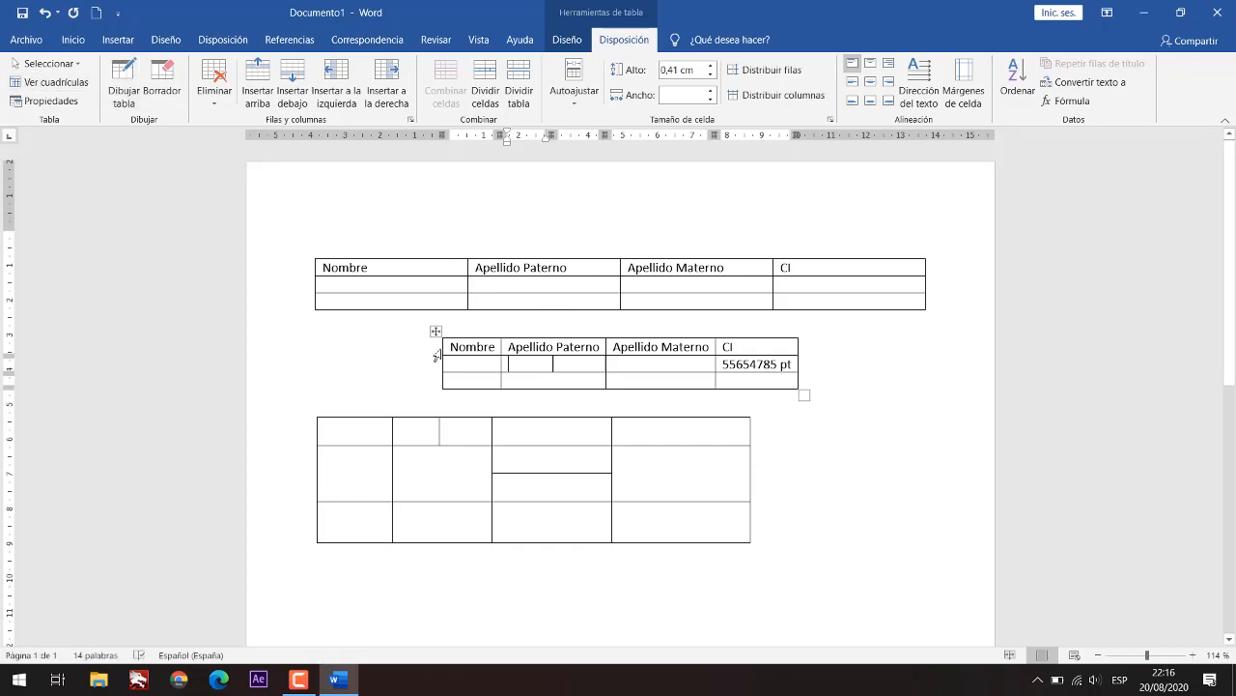
pyautogui.click(511, 284)
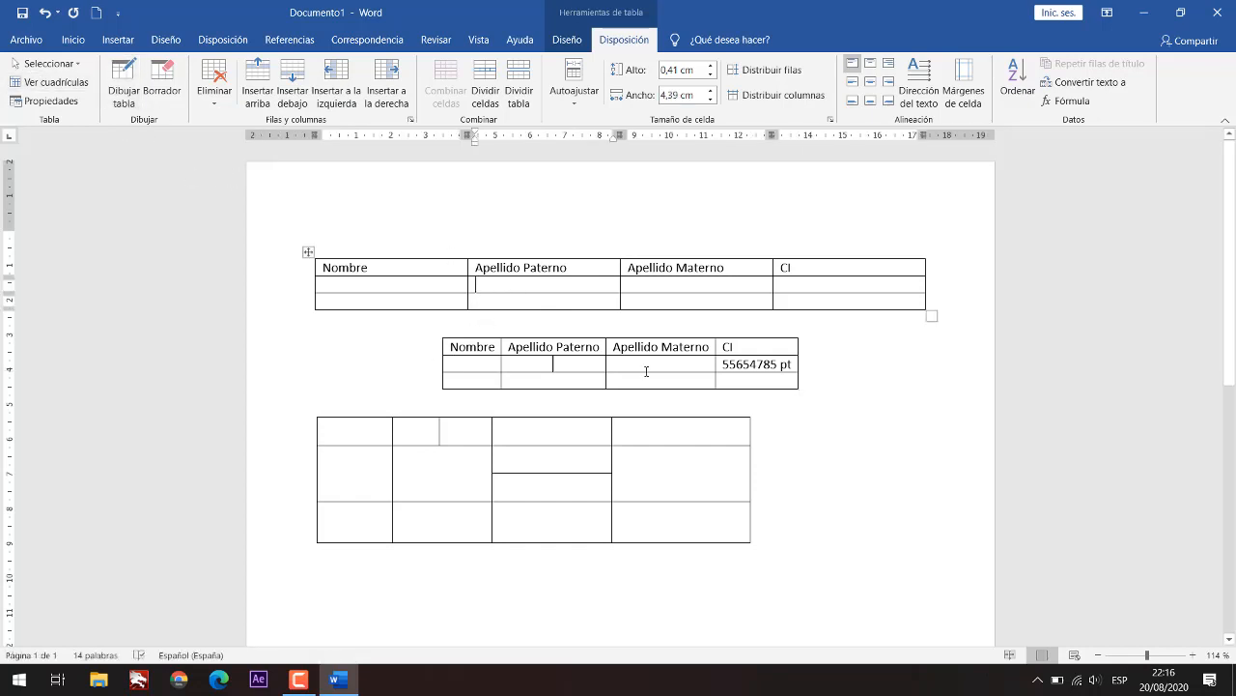
# Step: Select the first table's bottom row, then the entire first table, and clear the selection
pyautogui.click(606, 462)
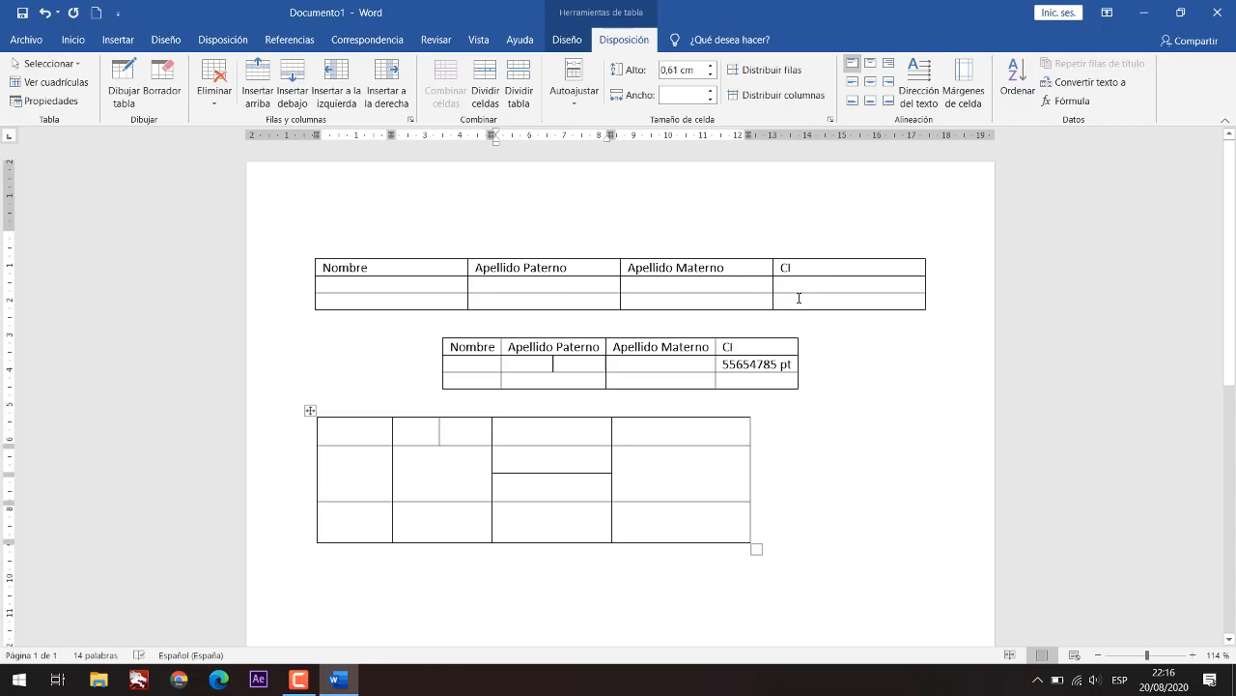
pyautogui.moveTo(788, 299)
pyautogui.mouseDown()
pyautogui.moveTo(676, 279)
pyautogui.moveTo(433, 291)
pyautogui.moveTo(387, 278)
pyautogui.moveTo(573, 277)
pyautogui.moveTo(532, 280)
pyautogui.moveTo(544, 271)
pyautogui.moveTo(409, 281)
pyautogui.moveTo(377, 304)
pyautogui.moveTo(335, 306)
pyautogui.mouseUp()
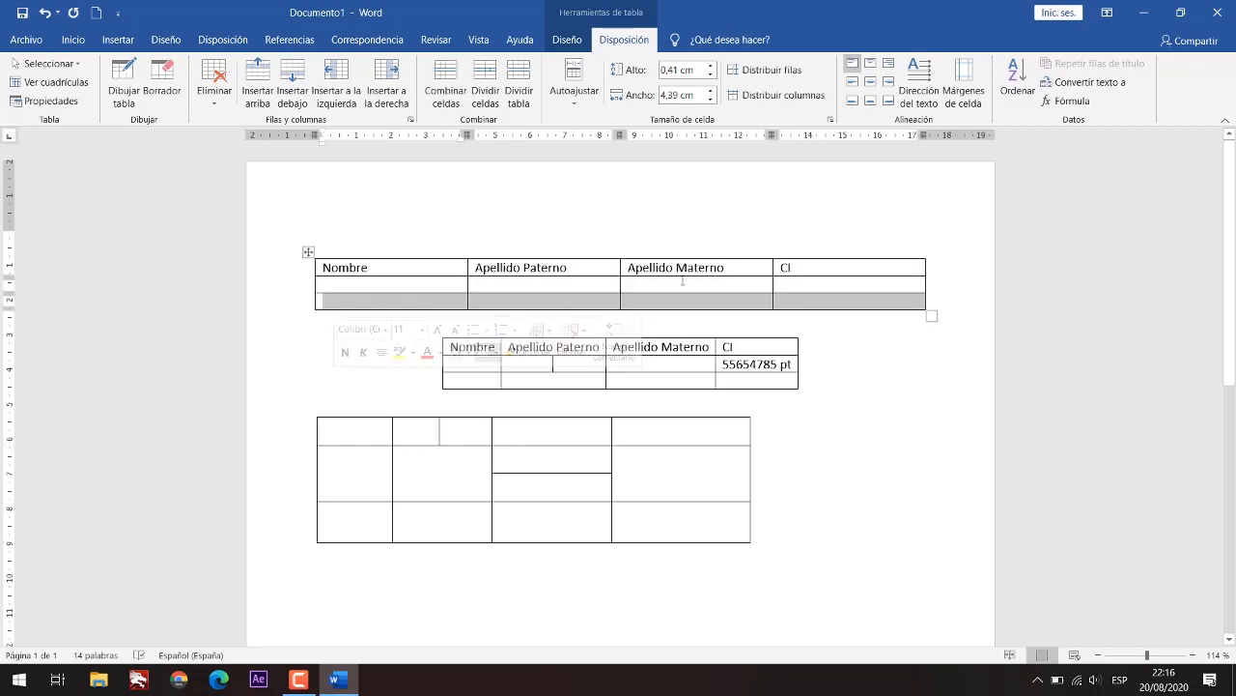
pyautogui.click(717, 279)
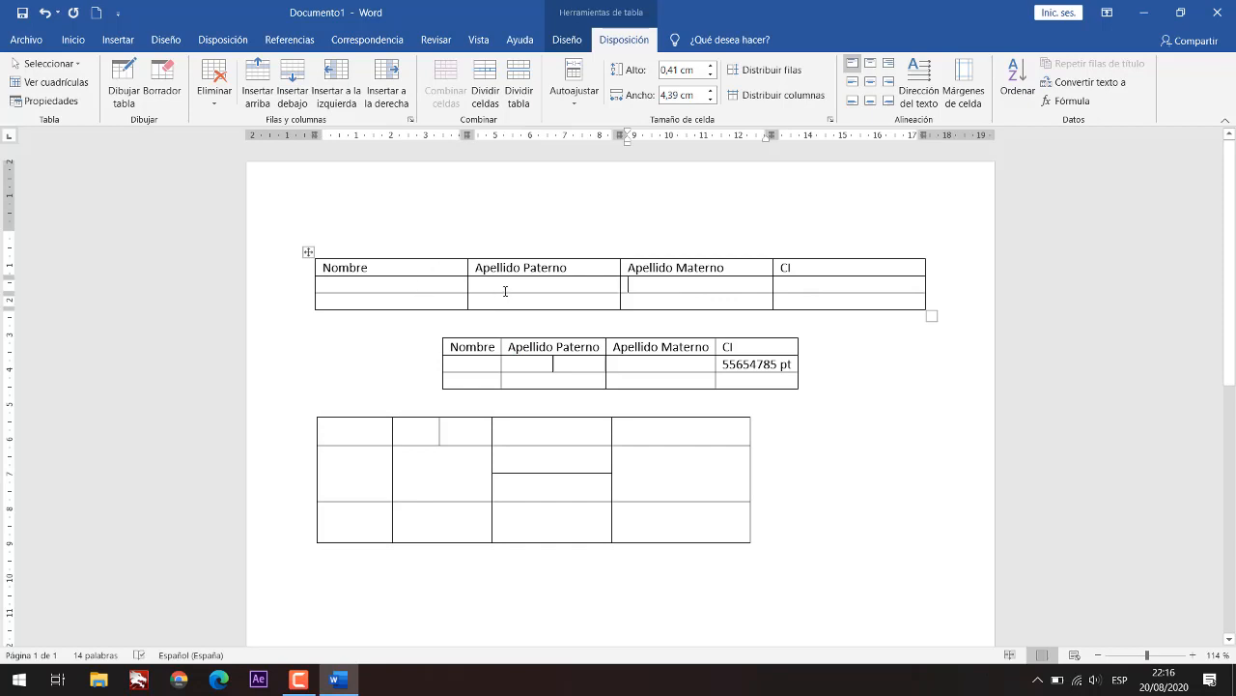
pyautogui.click(307, 252)
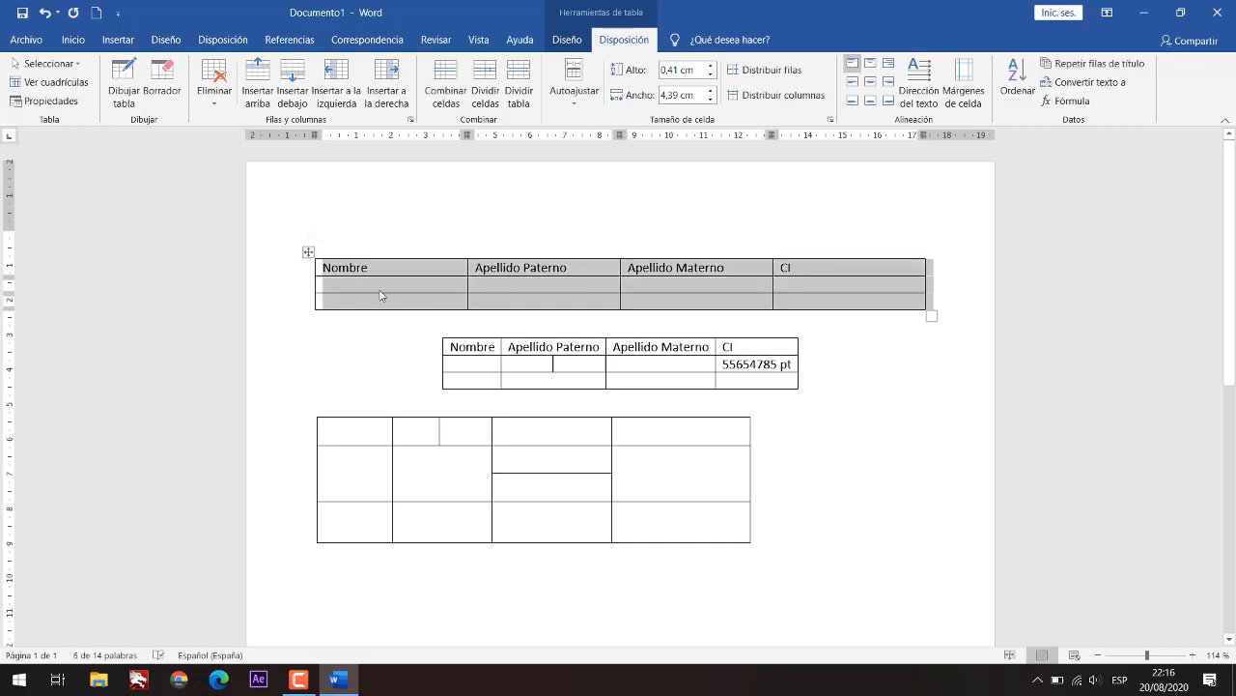
pyautogui.click(420, 286)
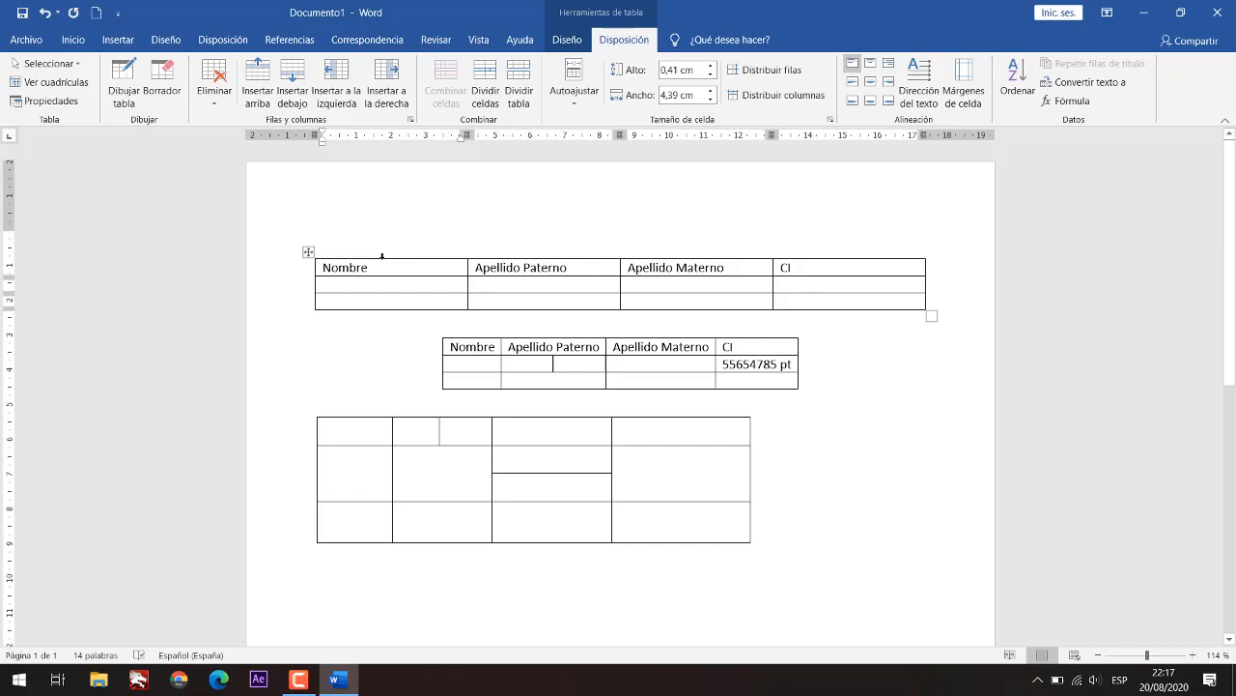
# Step: Select the first table's whole Nombre column, then its whole CI column, and clear the selection
pyautogui.click(382, 256)
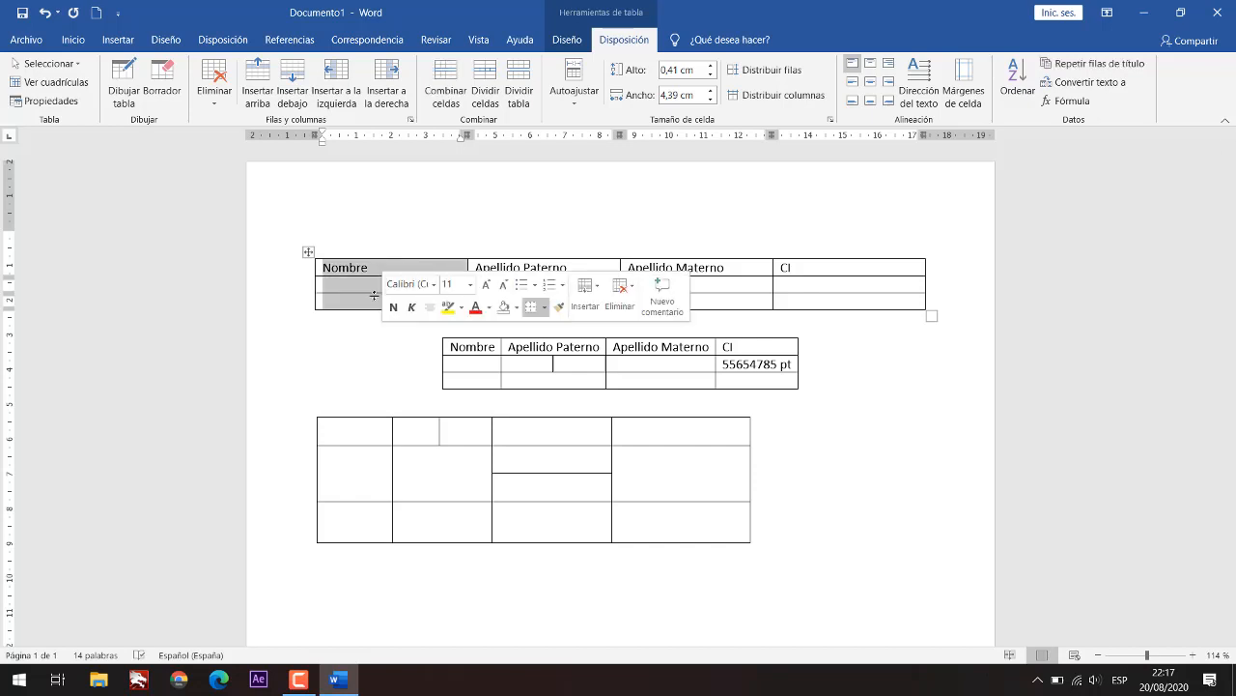
pyautogui.click(826, 256)
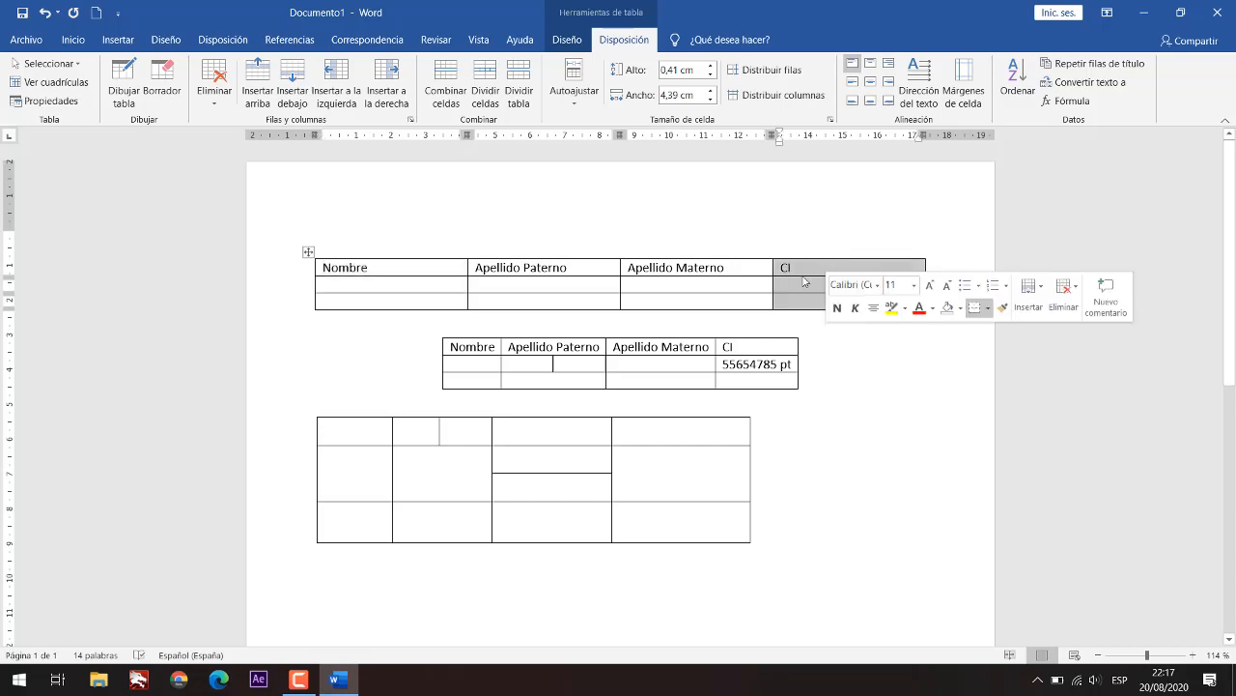
pyautogui.click(668, 268)
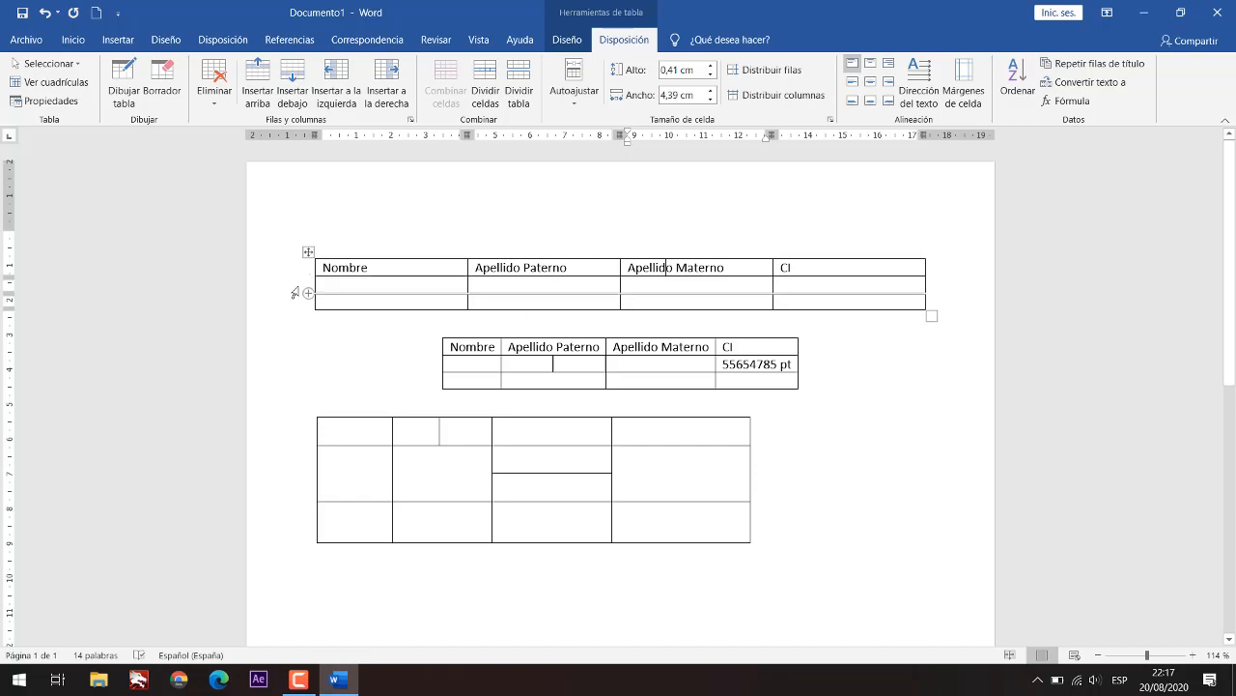
# Step: Select the first table's middle, bottom and header rows one at a time, then clear the selection
pyautogui.click(294, 288)
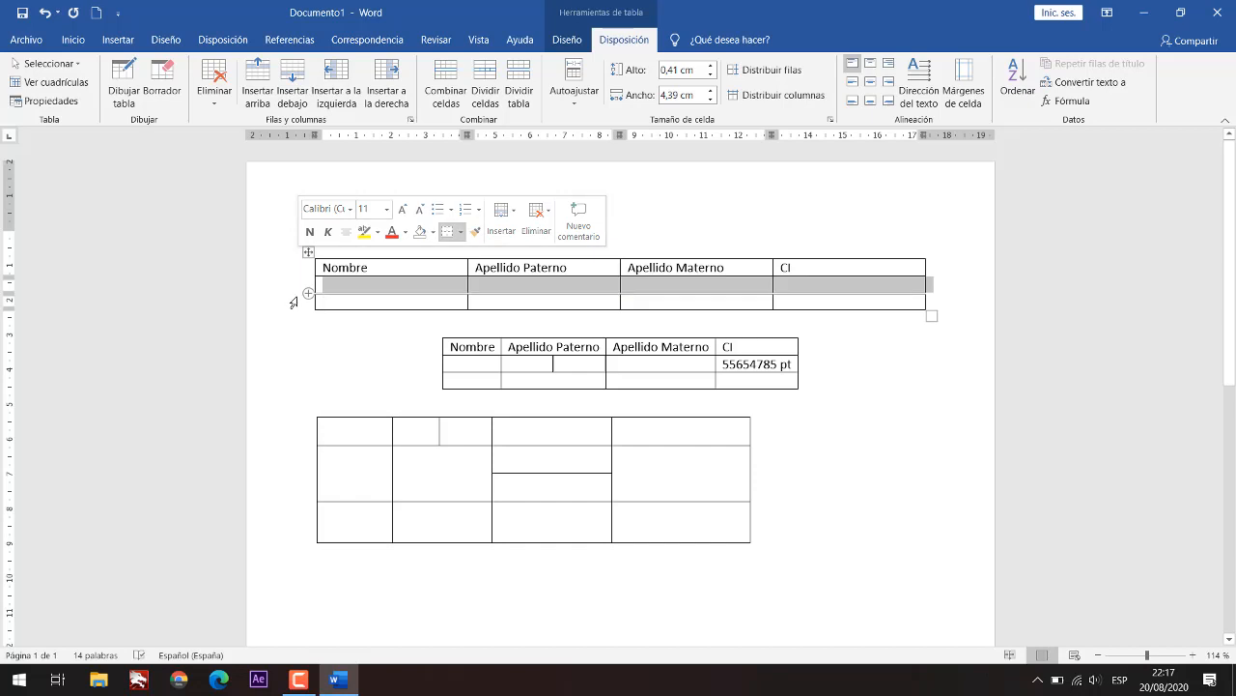
pyautogui.click(295, 303)
pyautogui.click(294, 287)
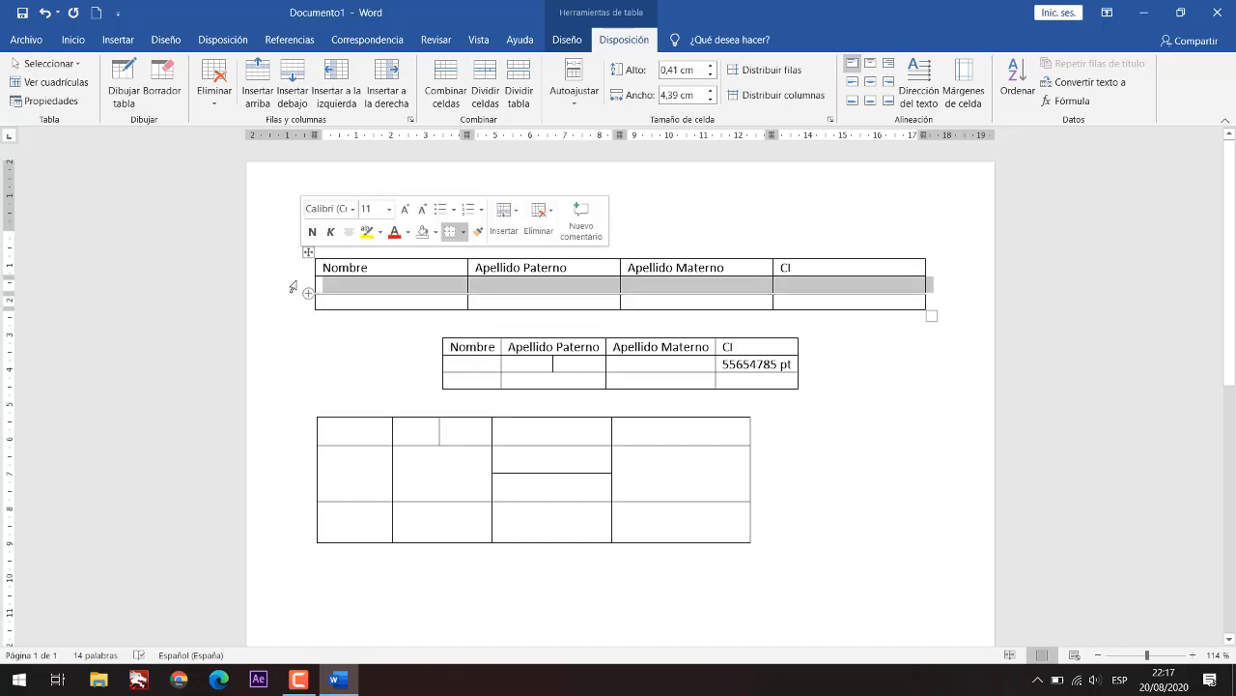
pyautogui.click(295, 273)
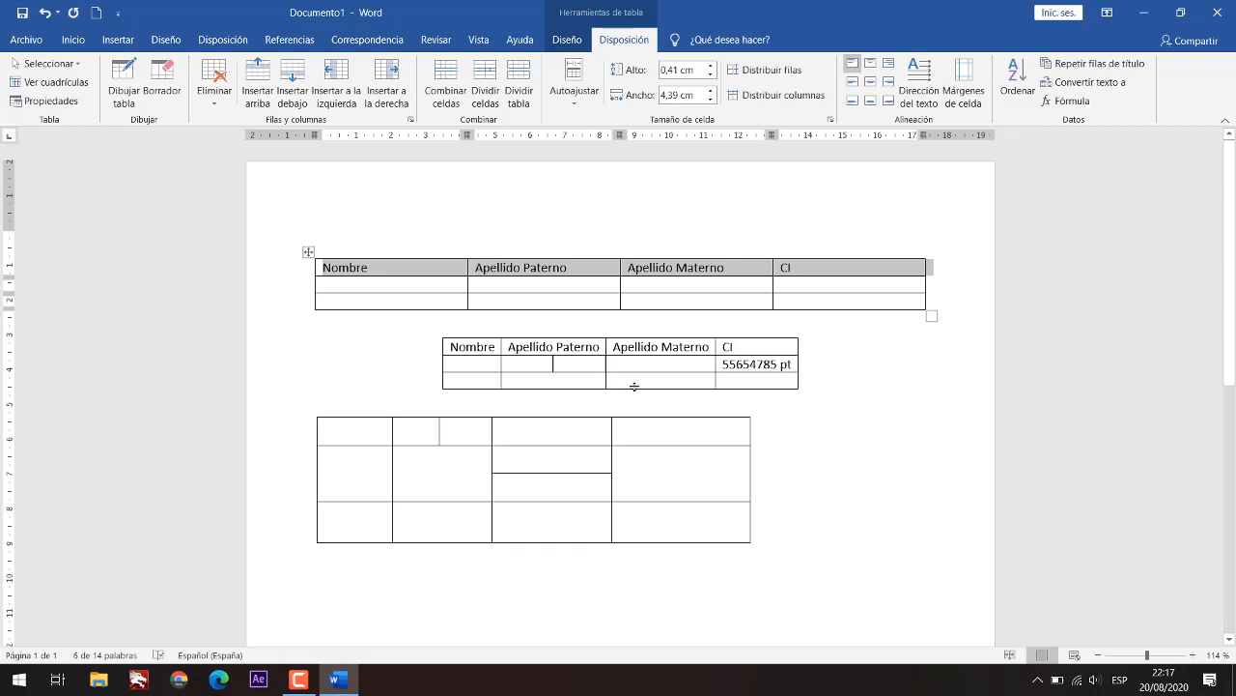
pyautogui.click(790, 444)
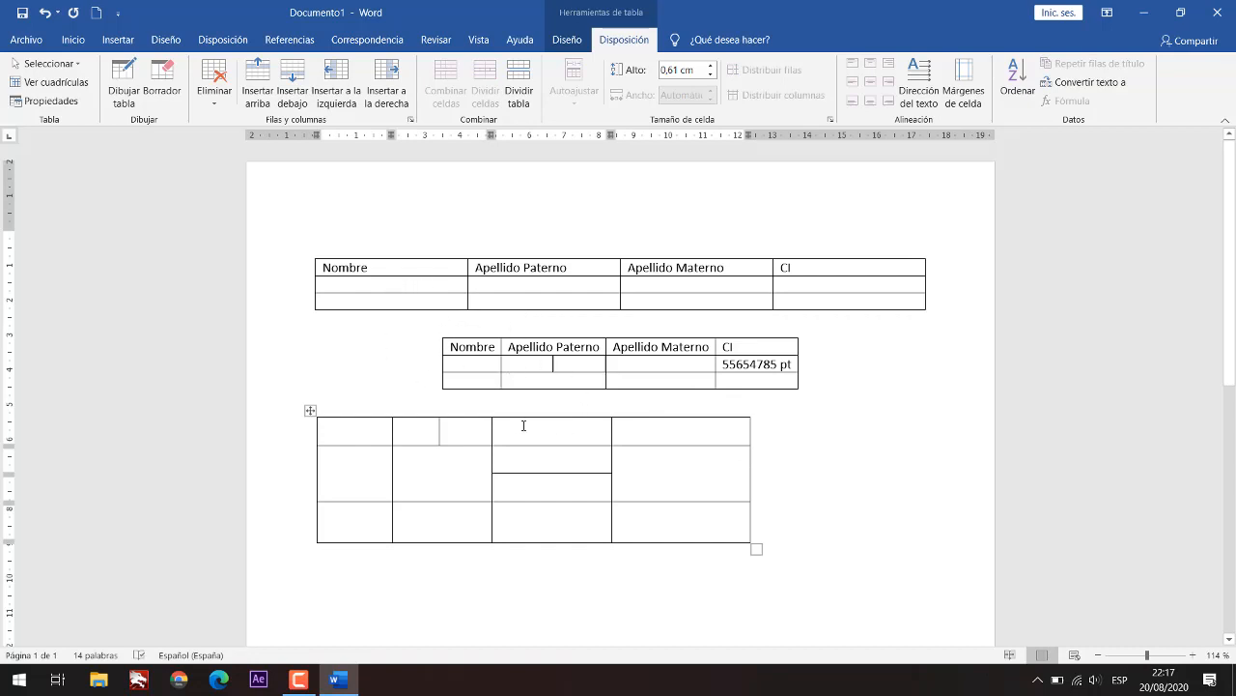
# Step: Enter an ID number in the CI column of the second table's last row
pyautogui.click(760, 382)
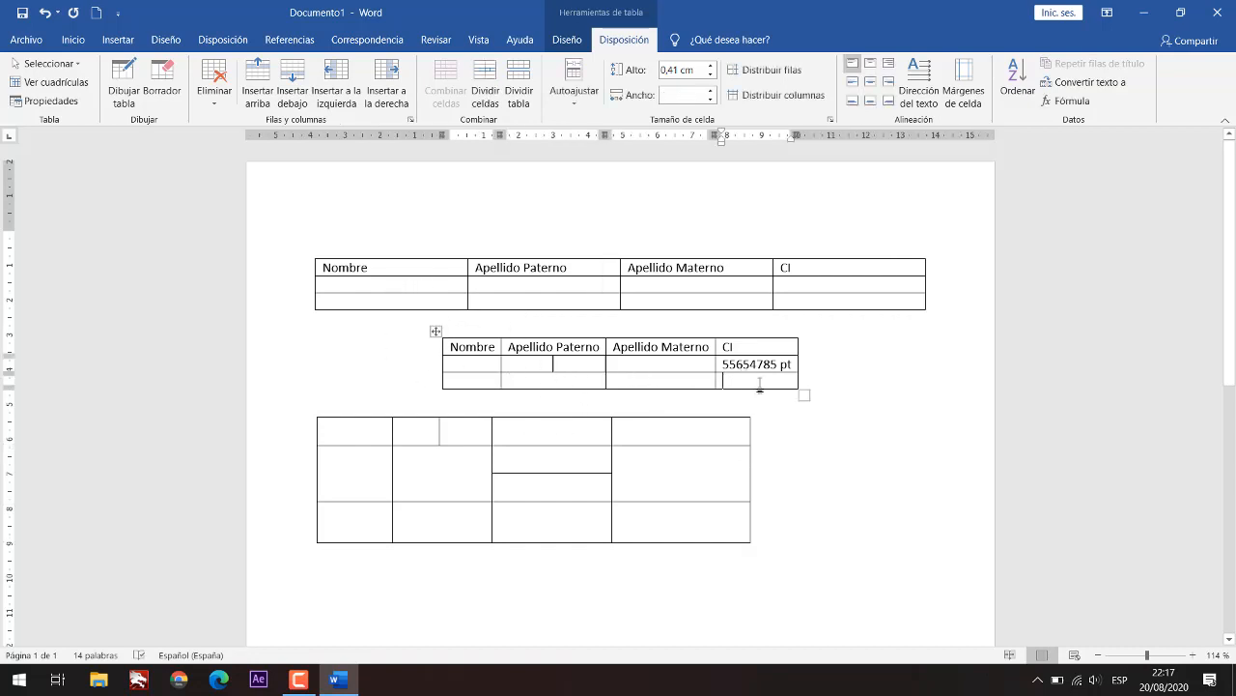
pyautogui.write('5')
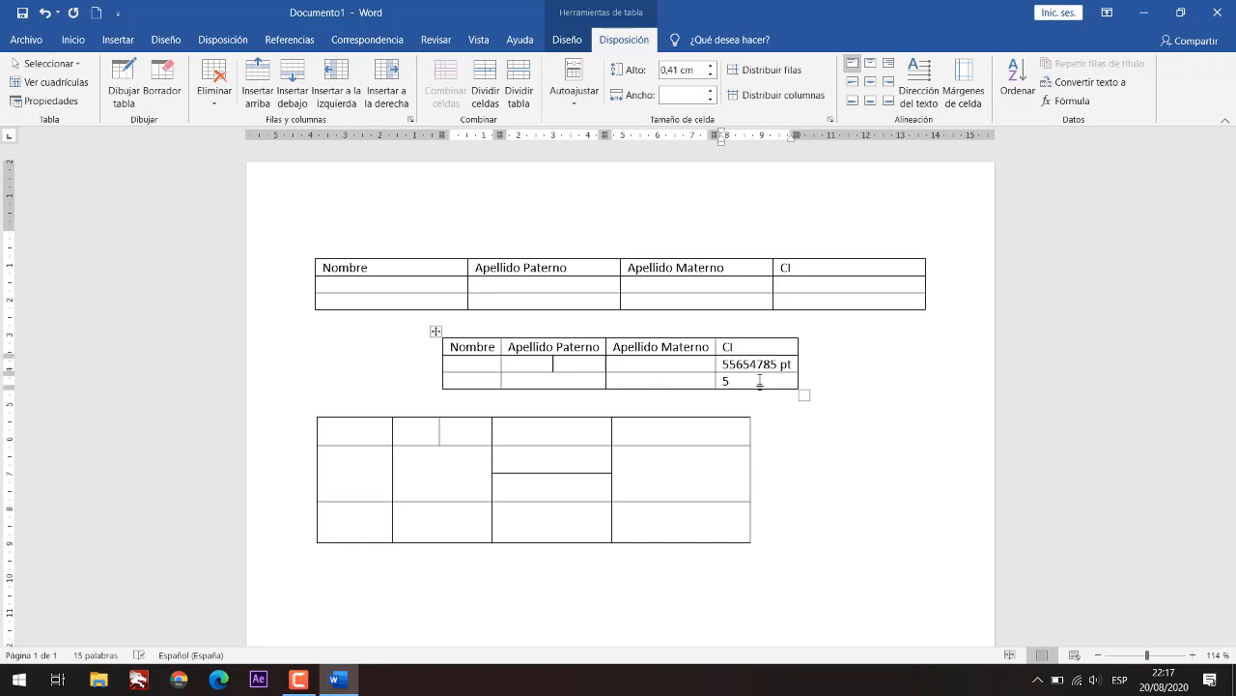
pyautogui.write('32626666')
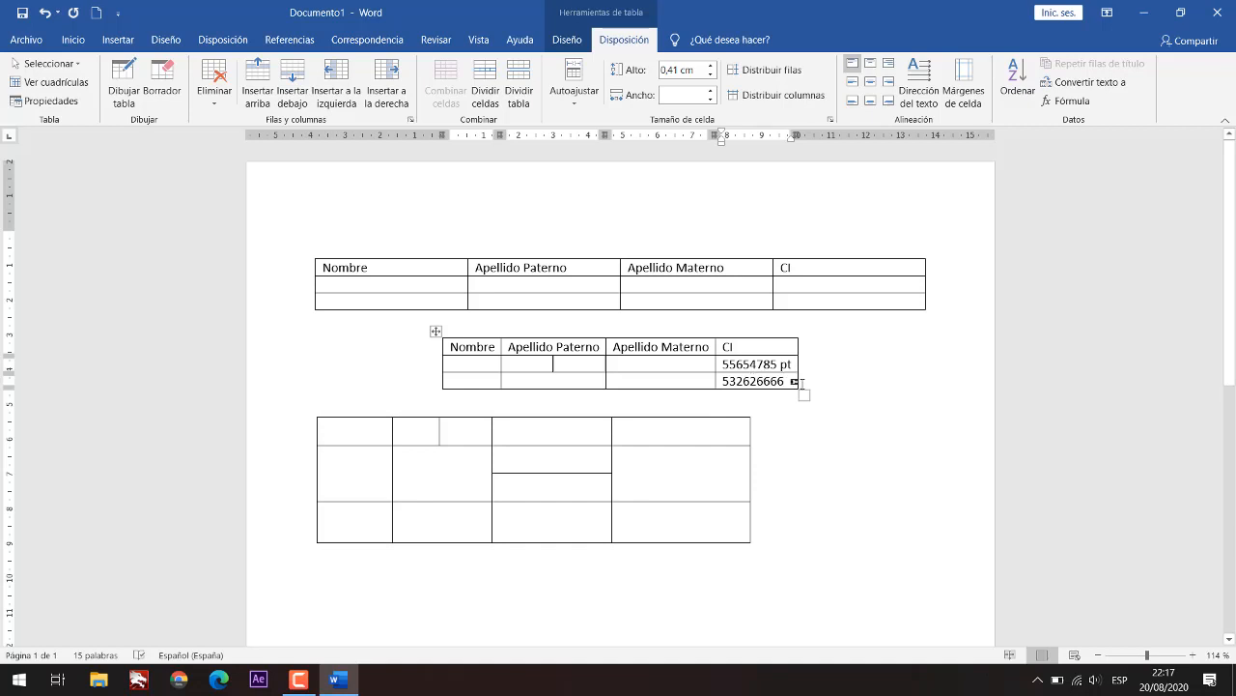
# Step: Add a new empty row at the end of the second table, below the last filled CI cell
pyautogui.click(807, 377)
pyautogui.click(795, 379)
pyautogui.click(801, 379)
pyautogui.click(795, 380)
pyautogui.press('Right')
pyautogui.press('Left')
pyautogui.press('Right')
pyautogui.press('Return')
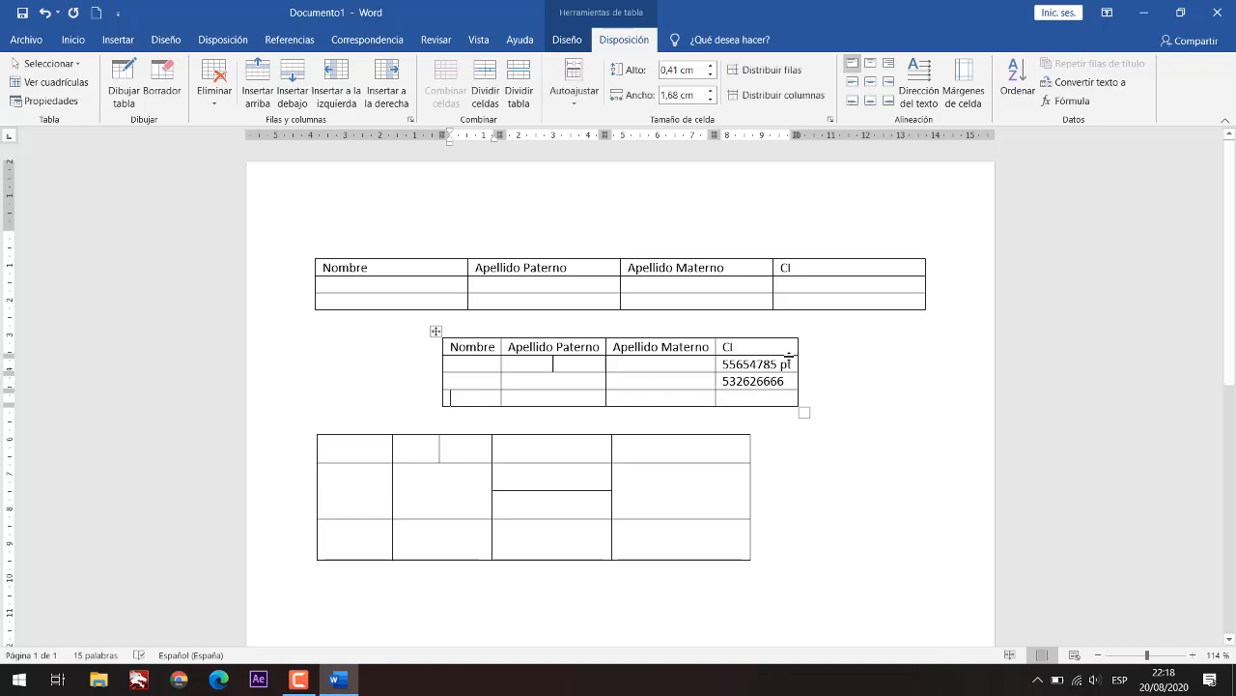
# Step: Add an empty row directly below the second table's first data row, starting from the end of that row
pyautogui.click(820, 367)
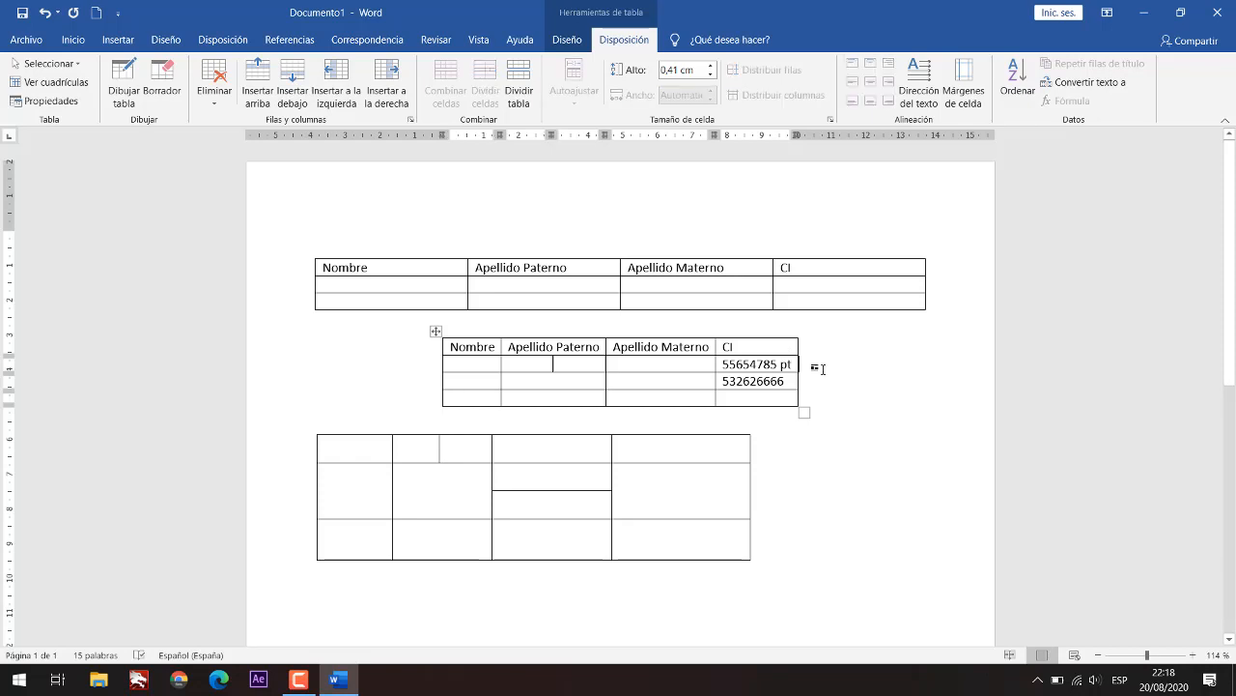
pyautogui.press('Down')
pyautogui.press('Up')
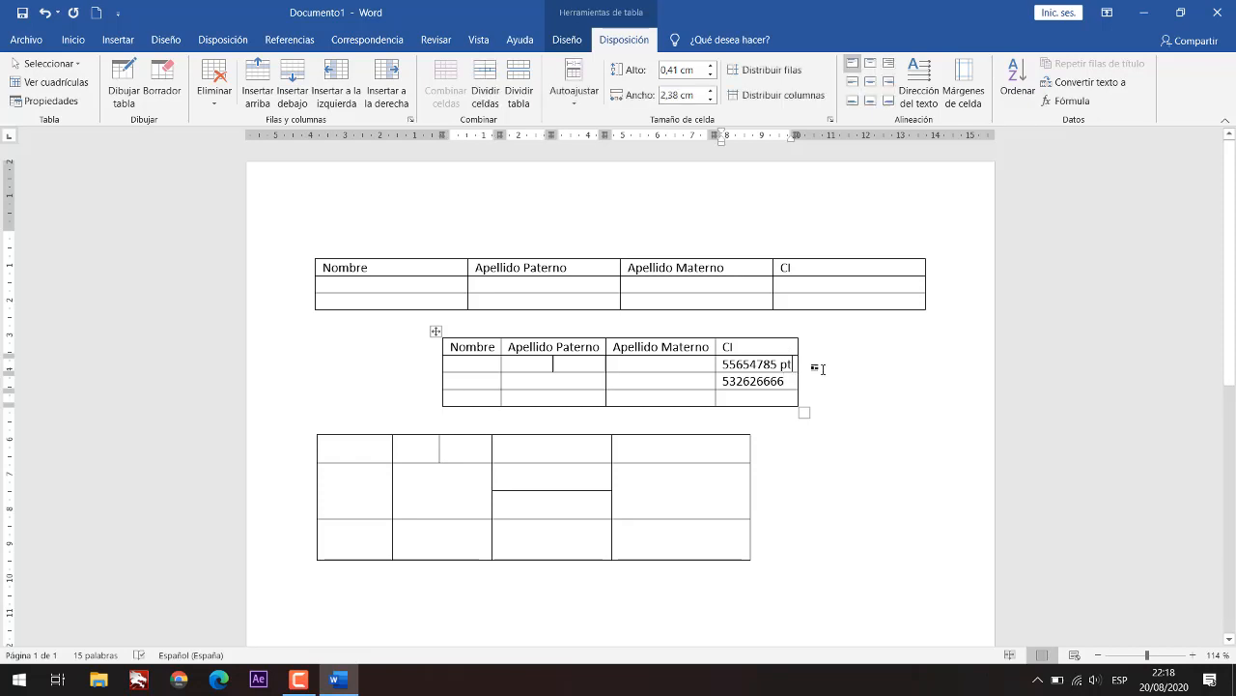
pyautogui.press('Right')
pyautogui.press('Left')
pyautogui.press('Right')
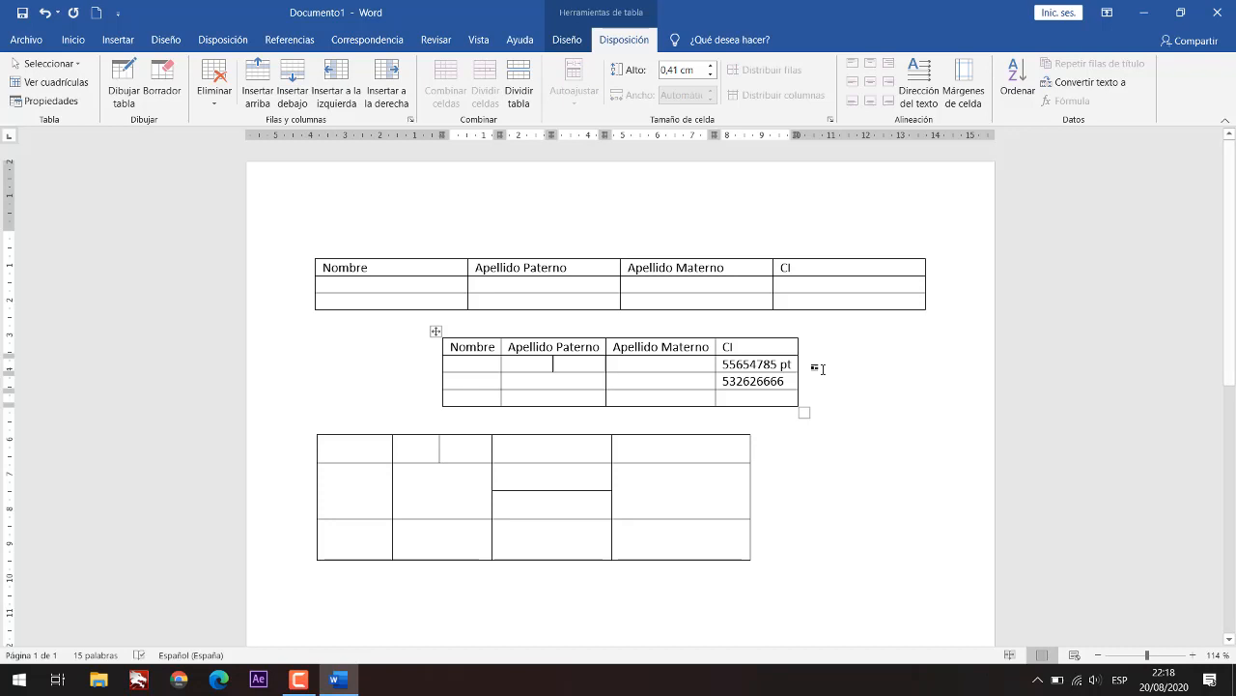
pyautogui.press('Return')
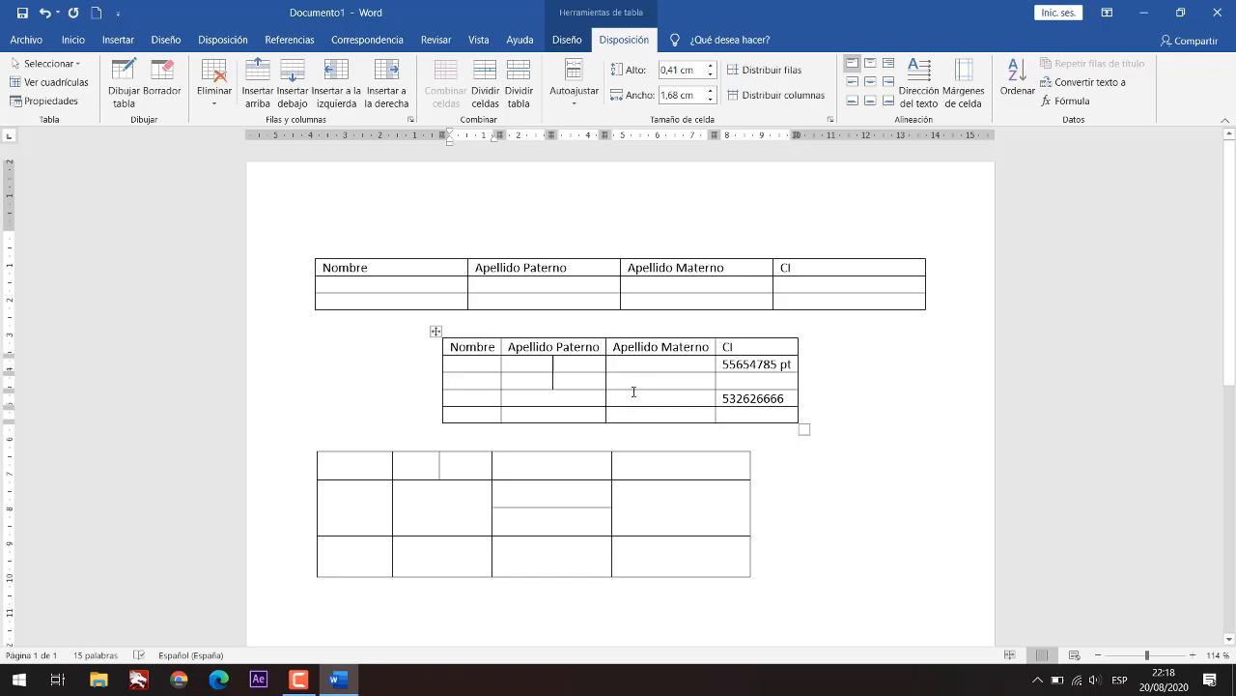
pyautogui.rightClick(593, 379)
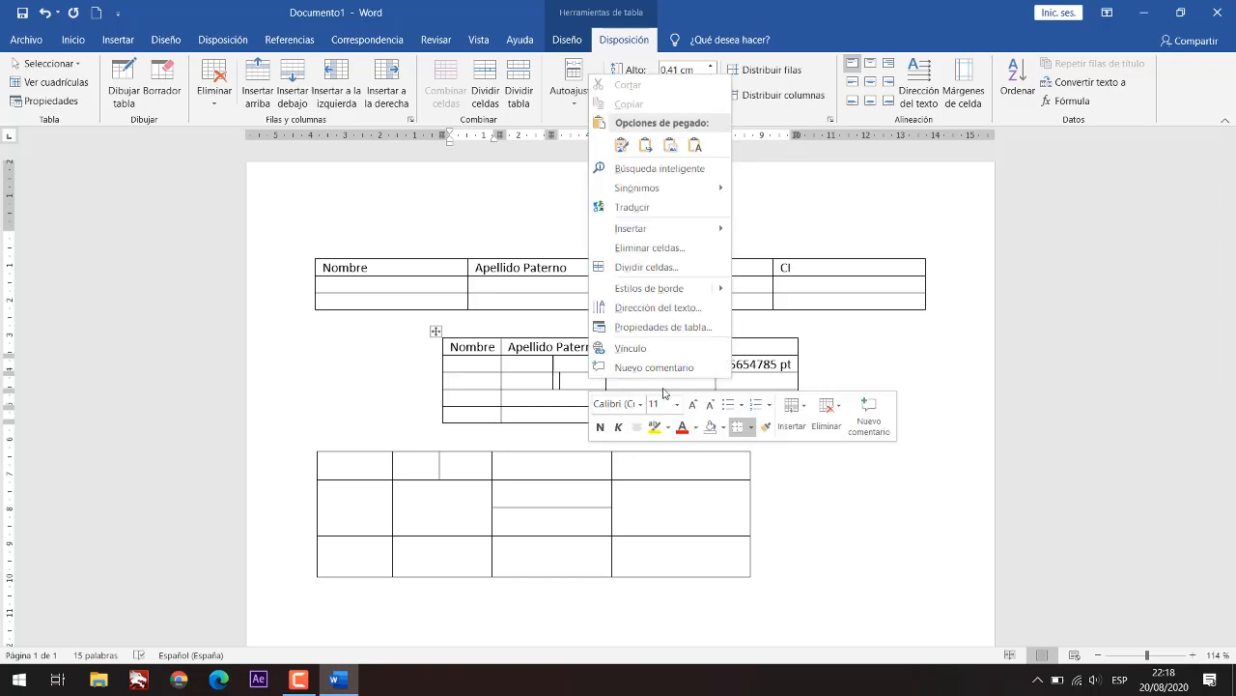
pyautogui.click(583, 389)
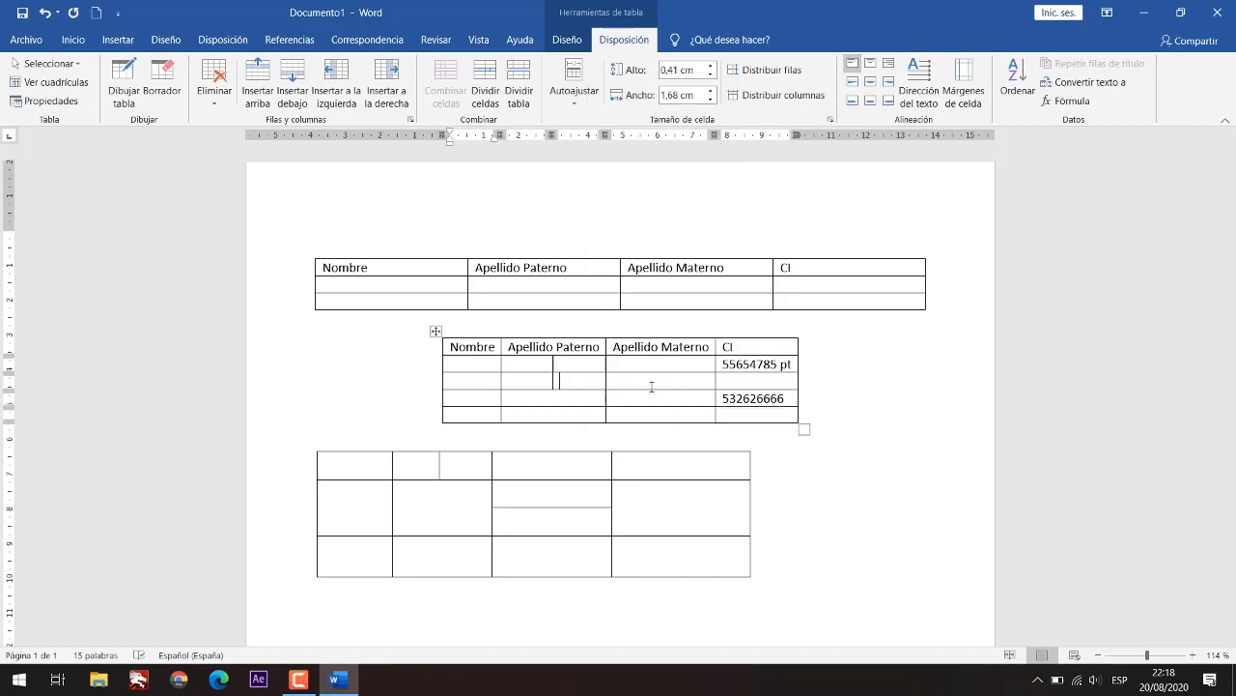
pyautogui.rightClick(582, 379)
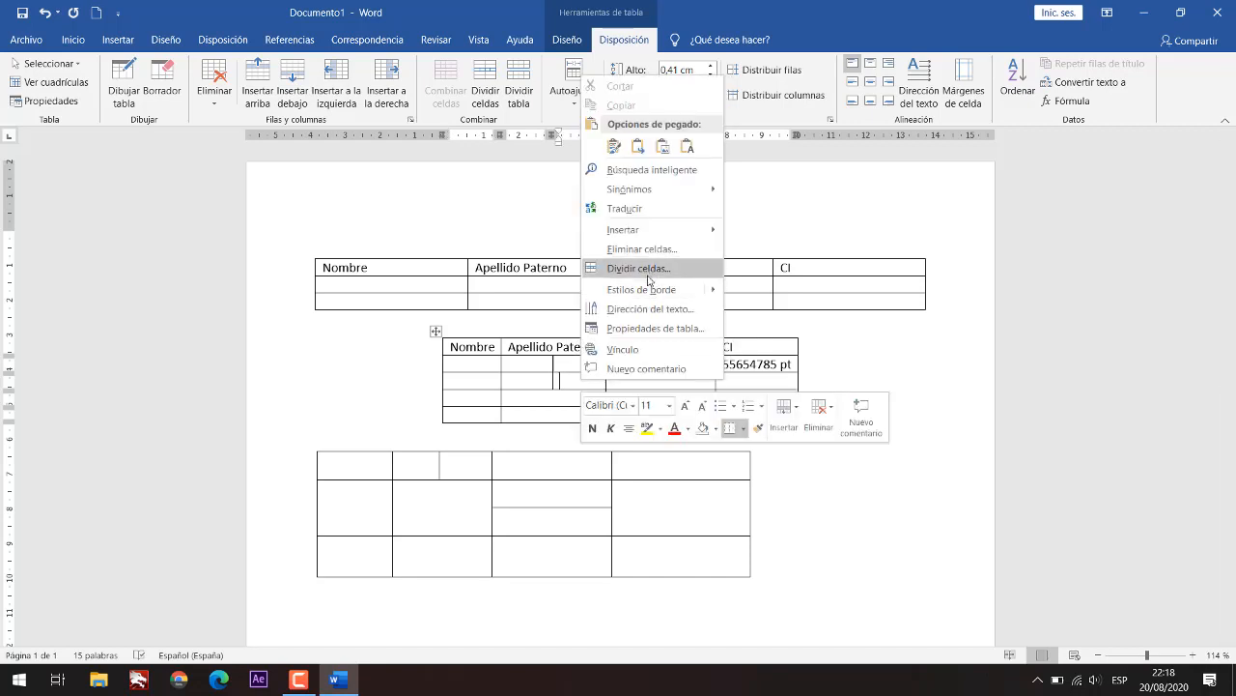
pyautogui.press('Escape')
pyautogui.click(640, 380)
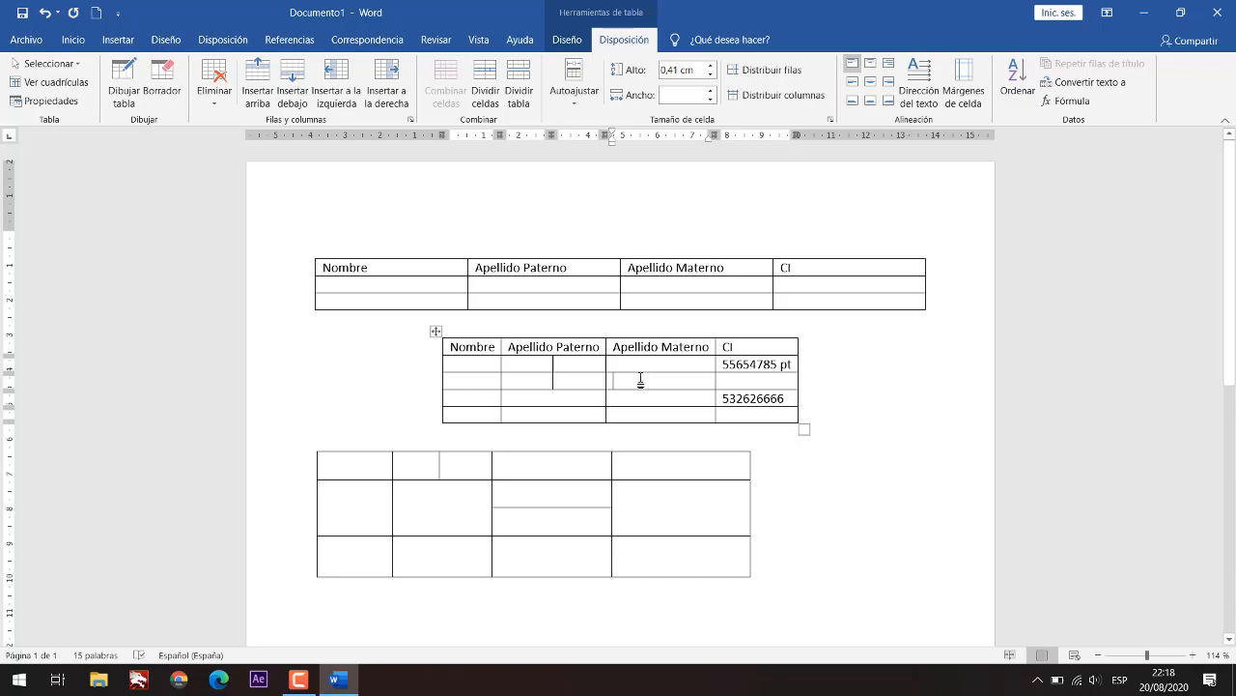
pyautogui.rightClick(641, 379)
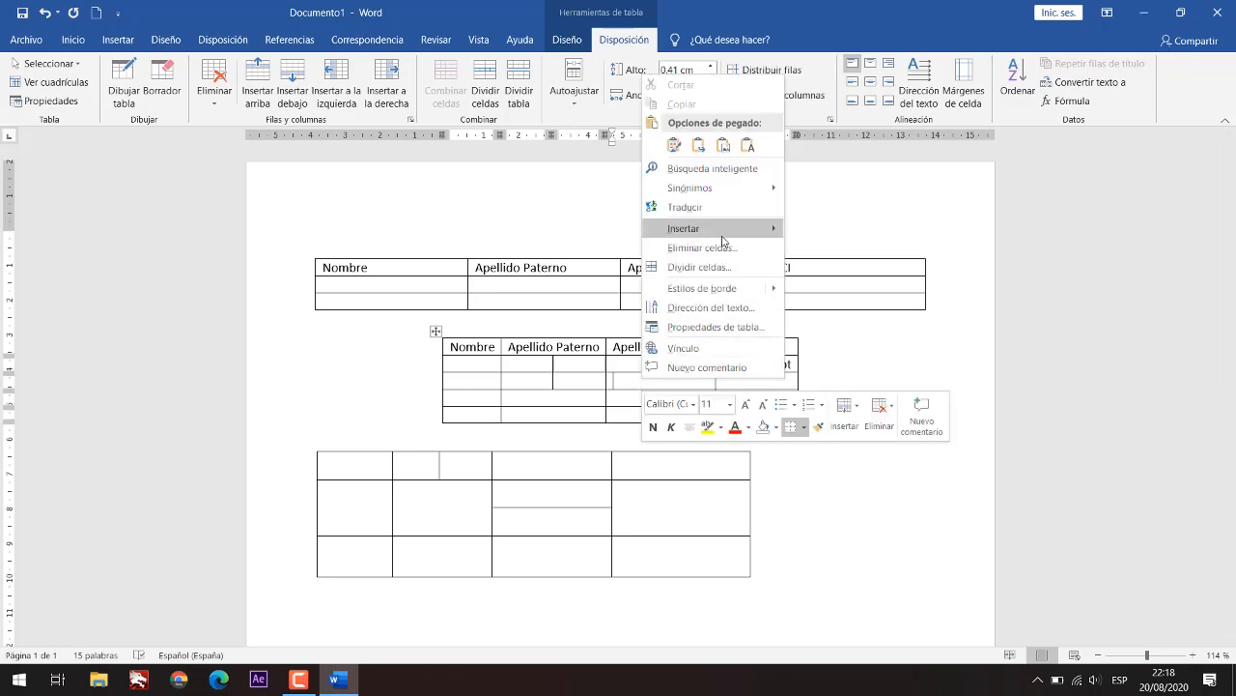
pyautogui.click(637, 385)
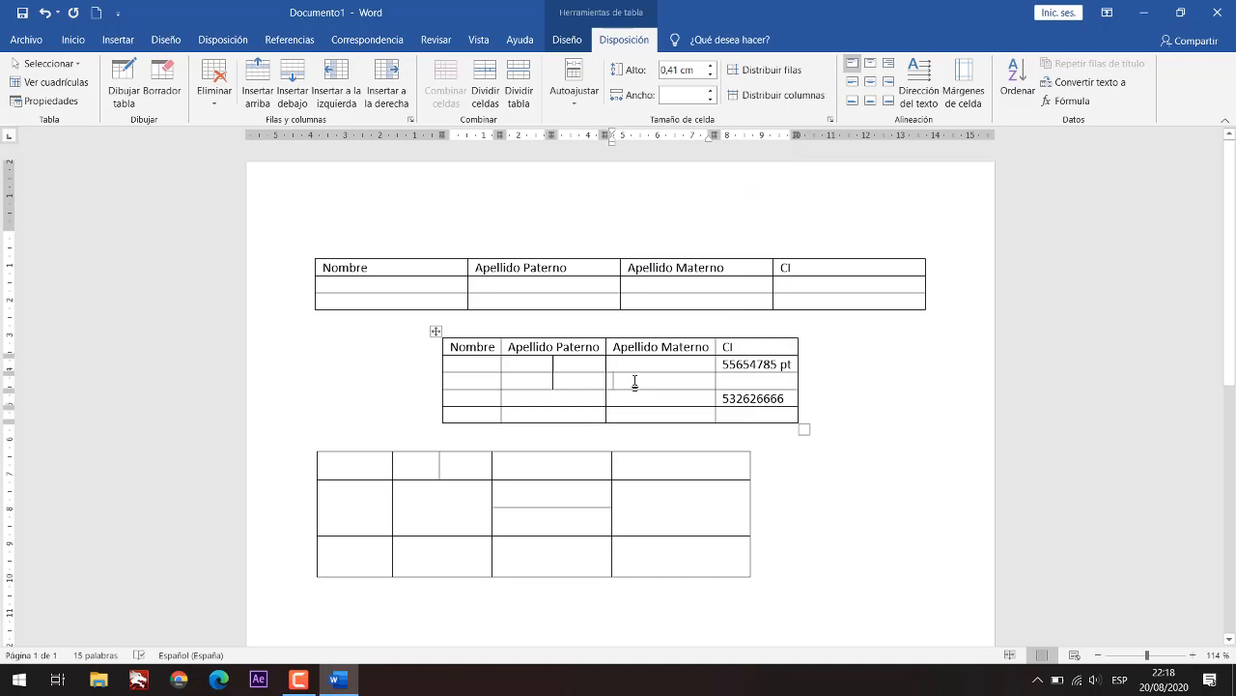
# Step: Insert a column to the right of the Apellido Materno column in the second table
pyautogui.rightClick(635, 375)
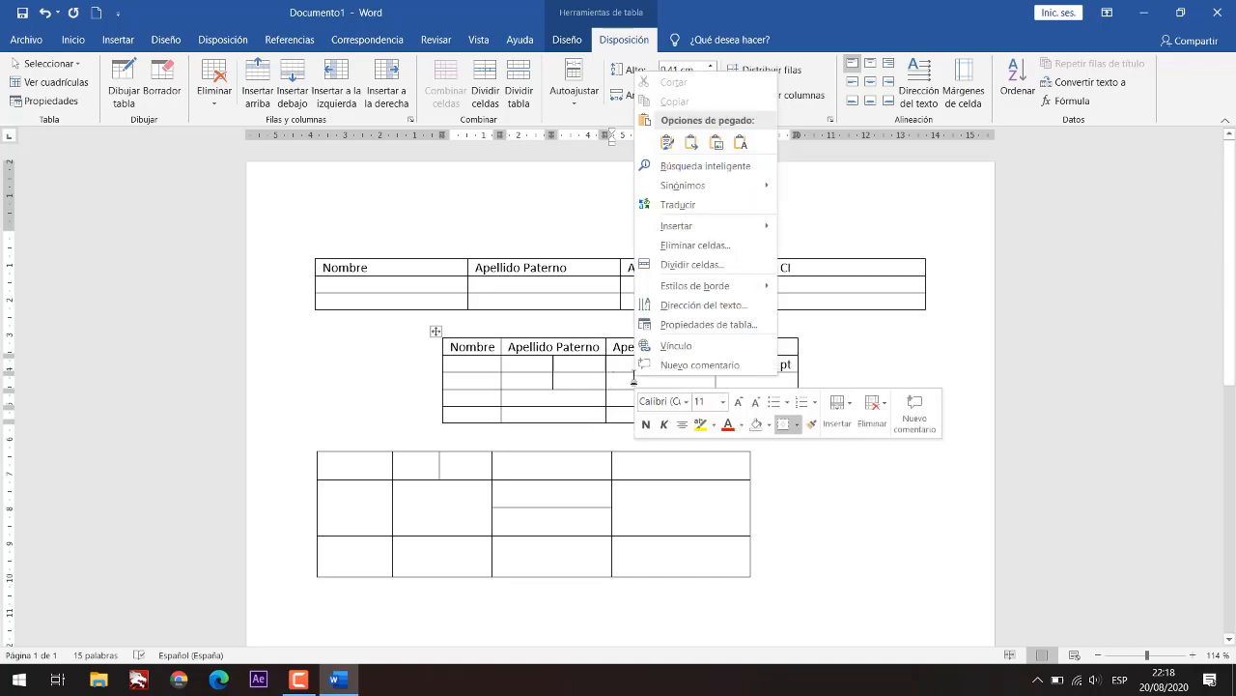
pyautogui.moveTo(706, 228)
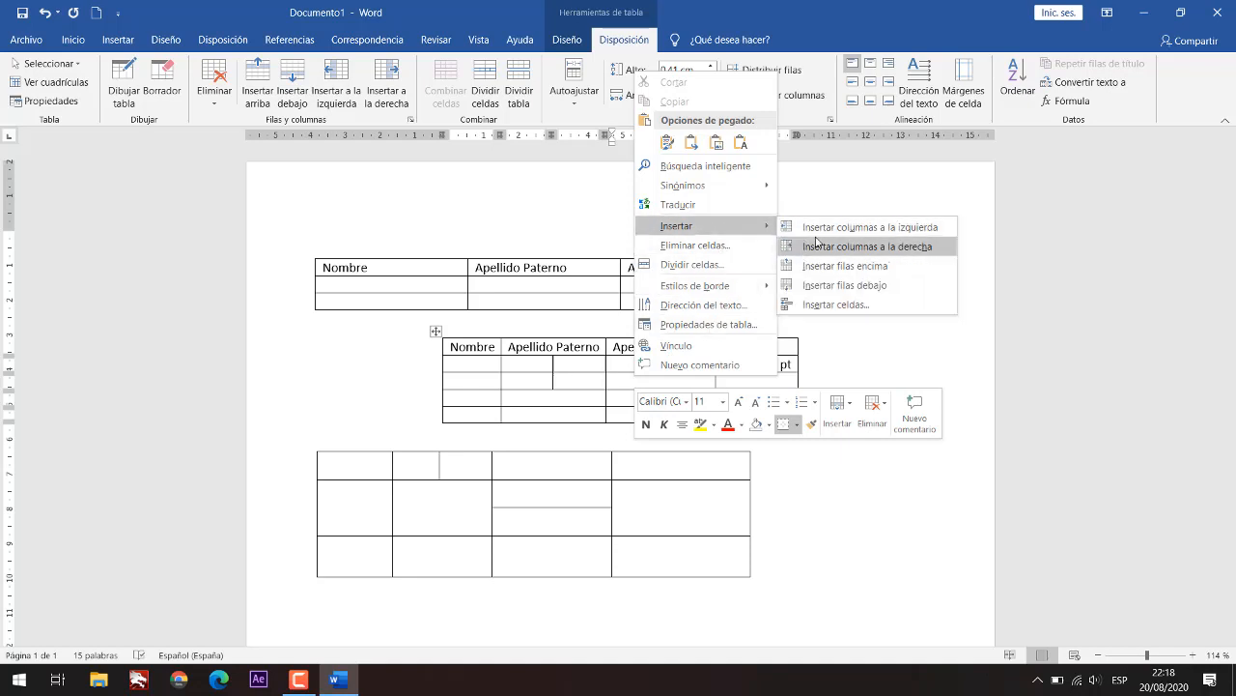
pyautogui.click(817, 249)
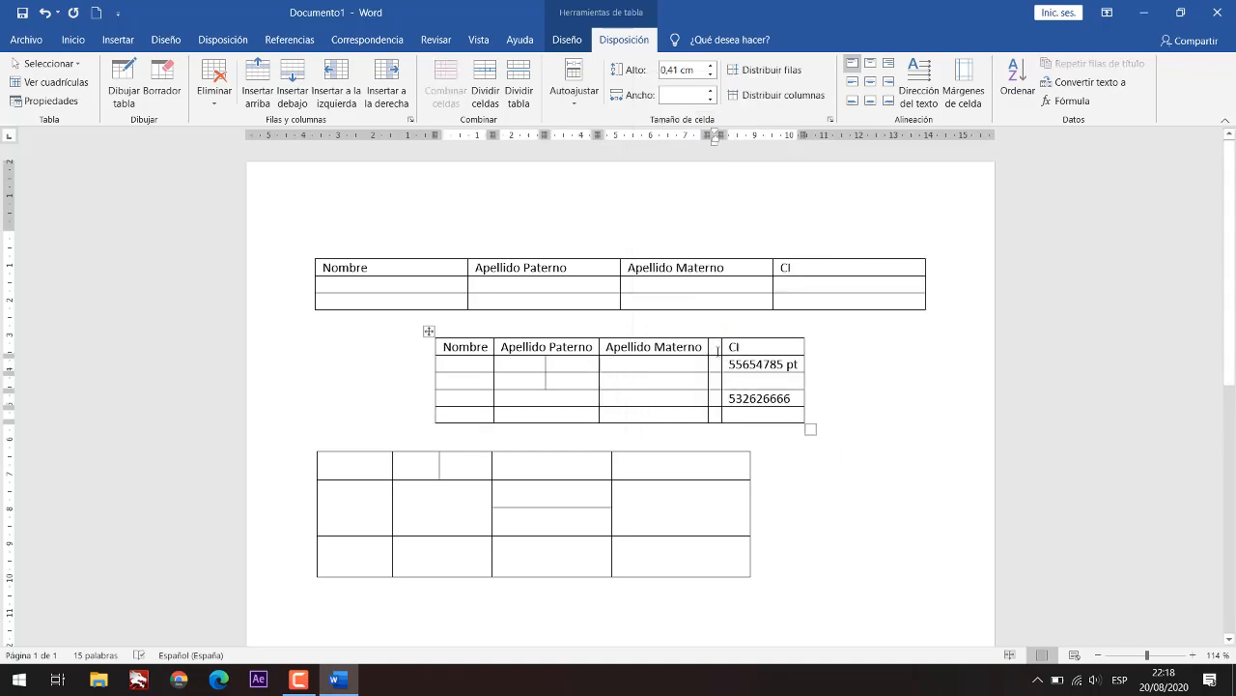
# Step: Insert another row below the second table's first data row, starting from its Apellido Materno cell
pyautogui.click(719, 354)
pyautogui.click(667, 363)
pyautogui.rightClick(626, 365)
pyautogui.moveTo(739, 214)
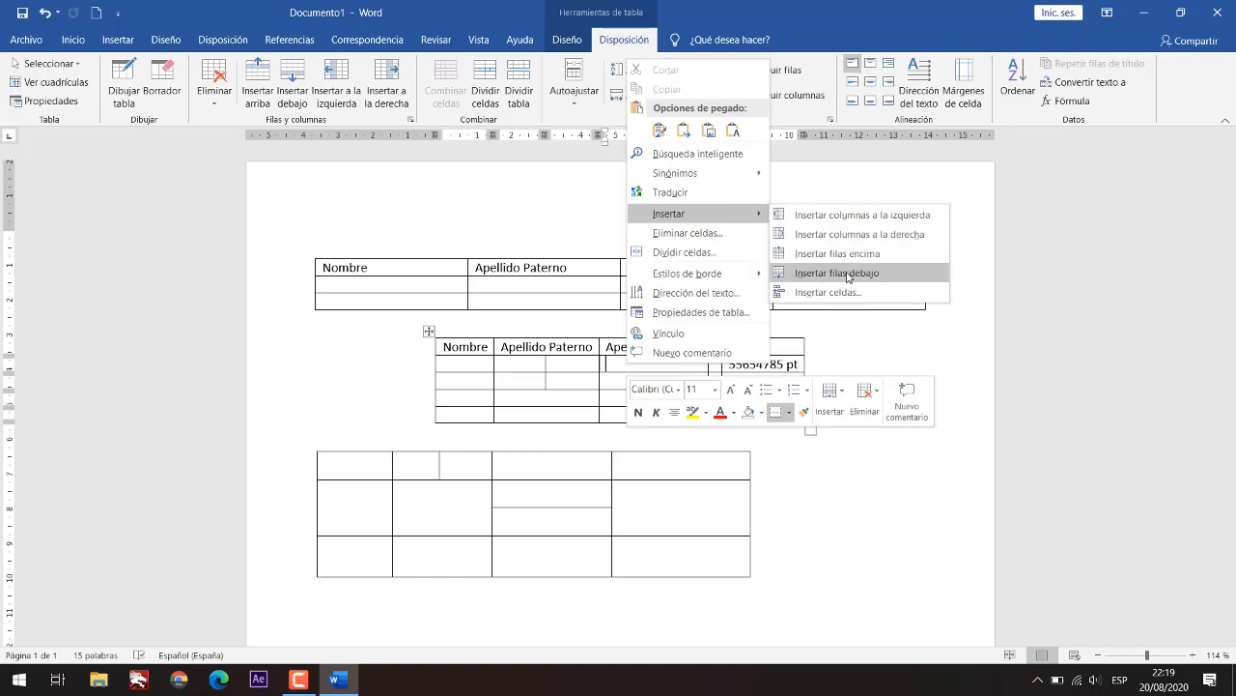
pyautogui.click(848, 276)
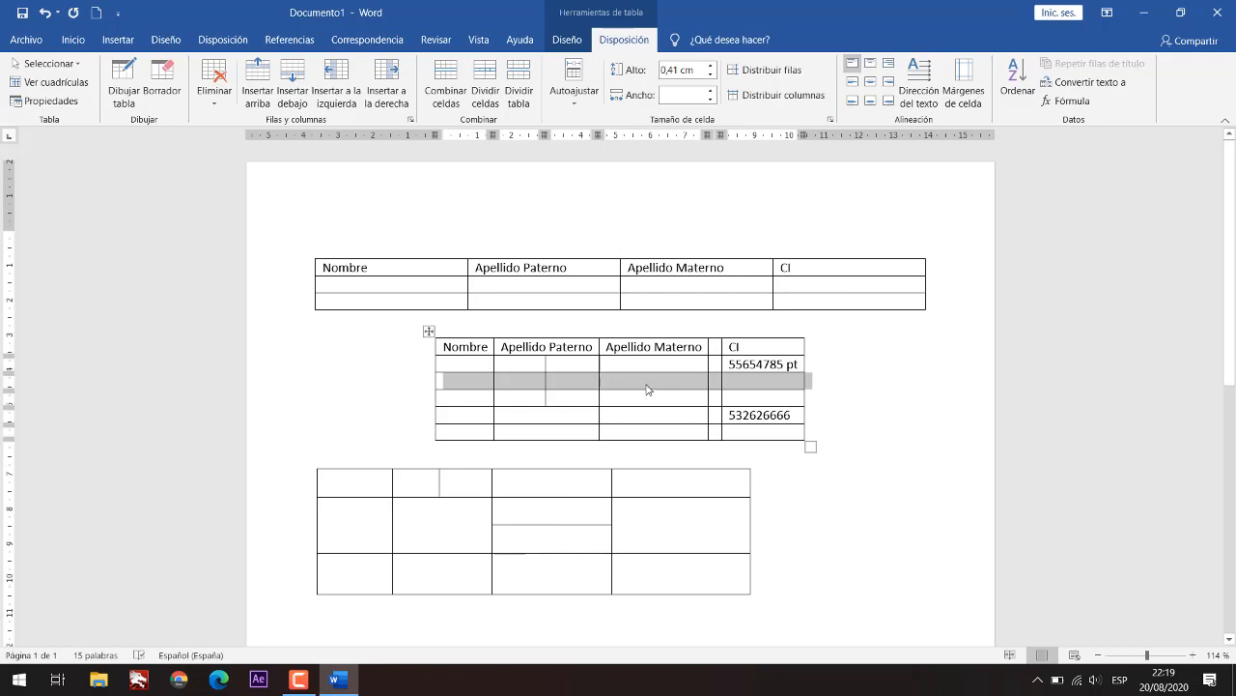
pyautogui.click(651, 386)
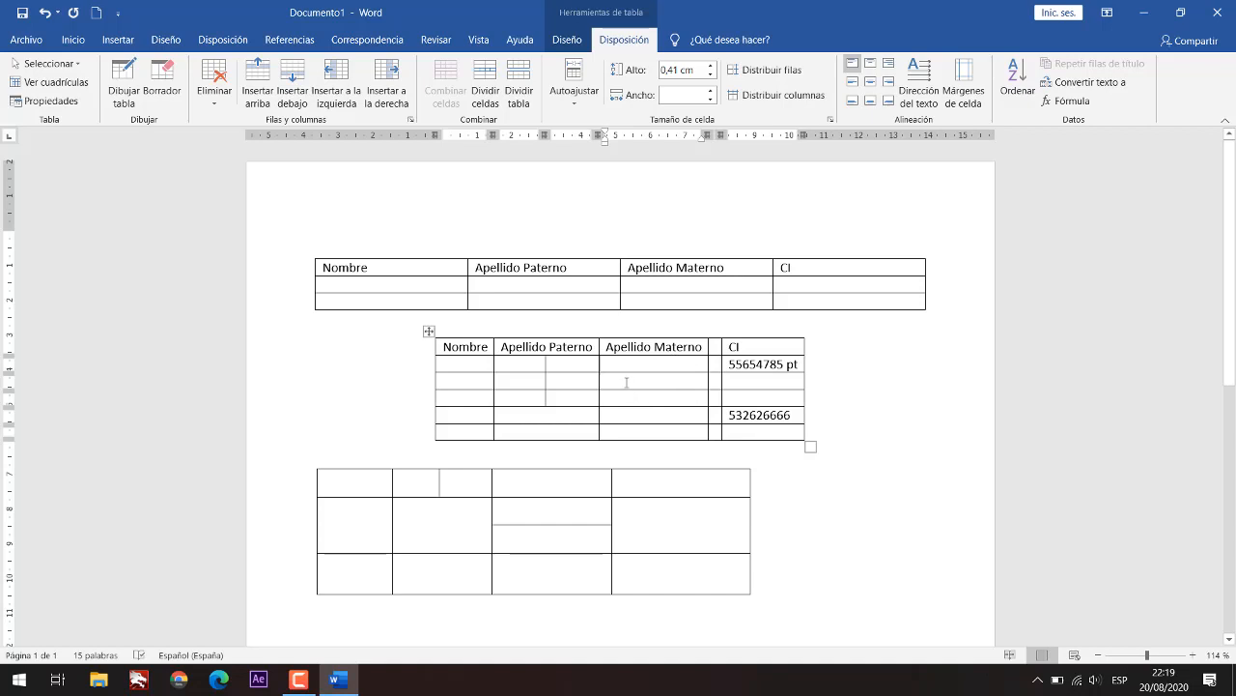
# Step: Delete the entire narrow empty column between Apellido Materno and CI in the second table
pyautogui.click(712, 387)
pyautogui.rightClick(719, 380)
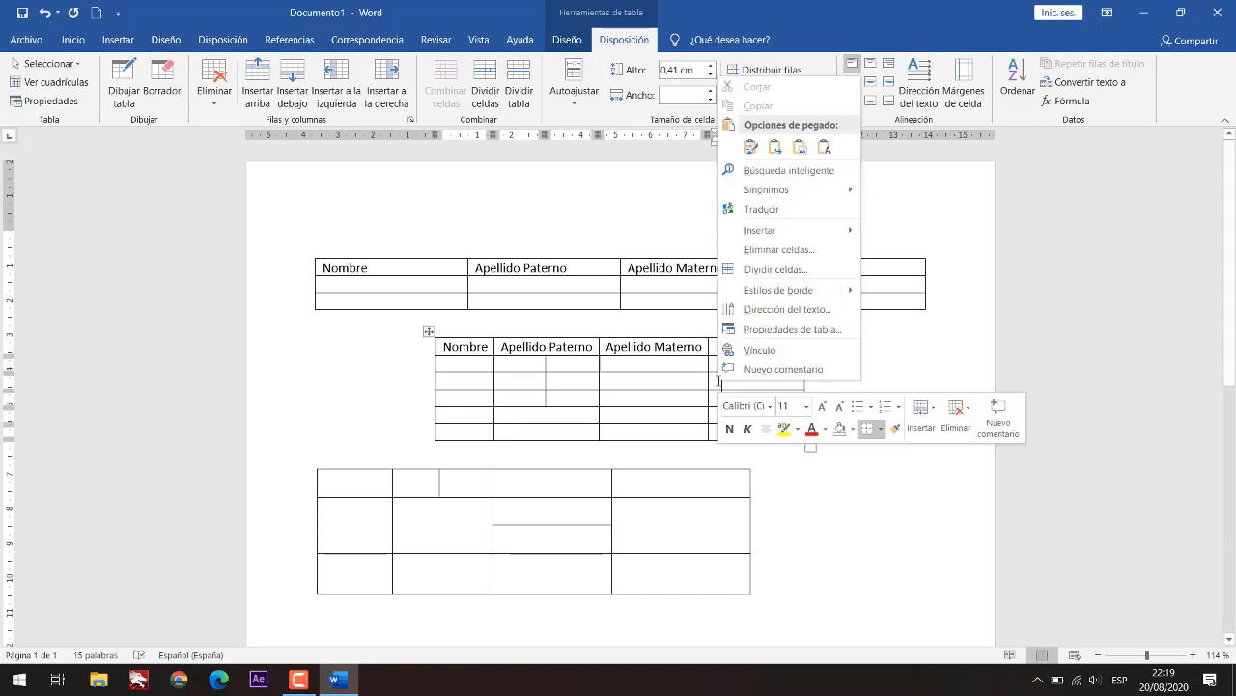
pyautogui.click(780, 253)
pyautogui.moveTo(602, 262); pyautogui.dragTo(836, 241)
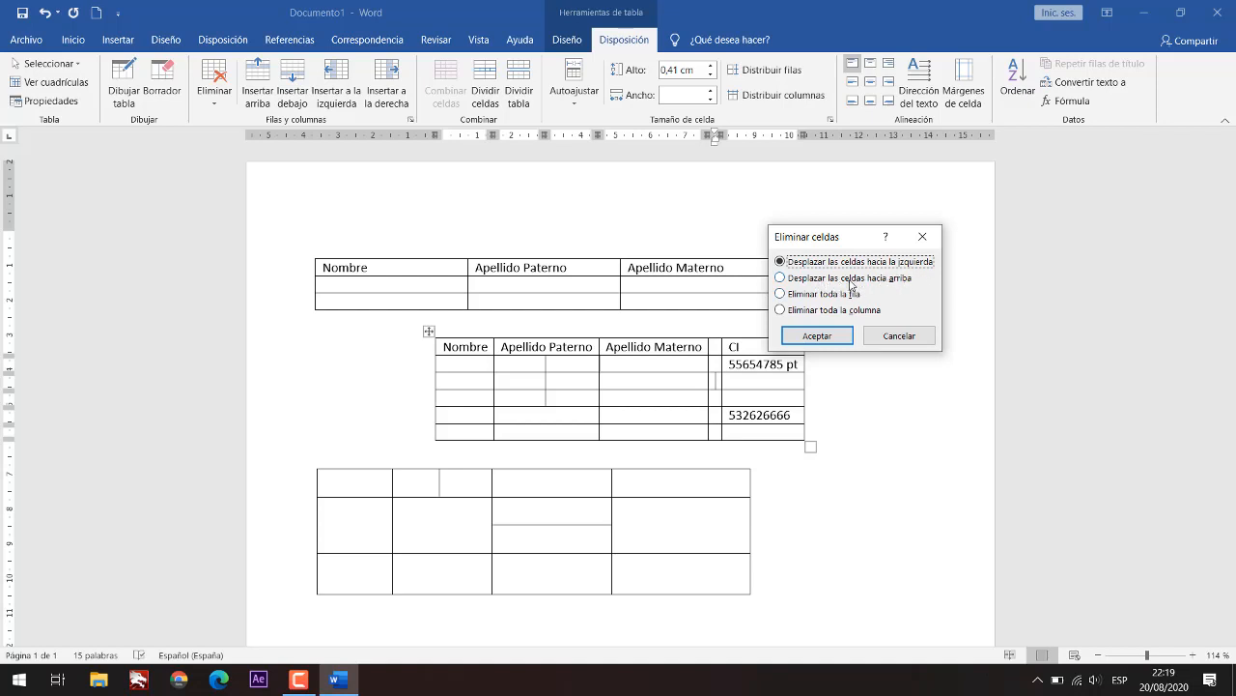
pyautogui.click(806, 313)
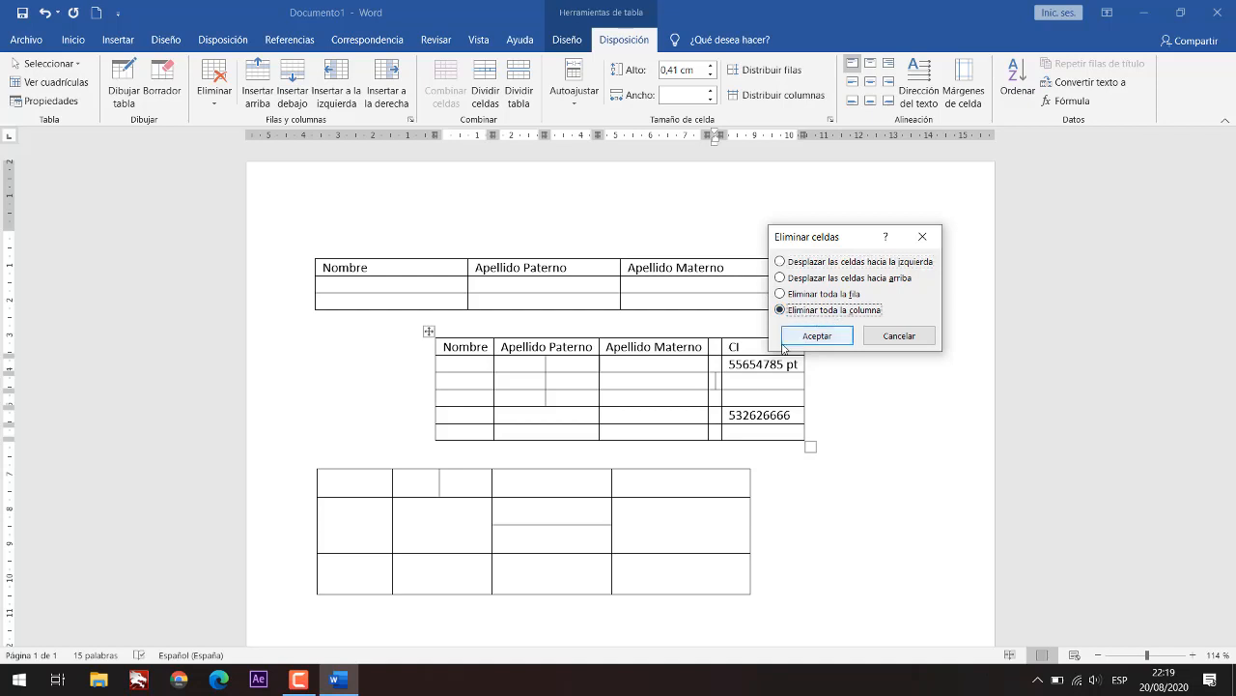
pyautogui.click(817, 335)
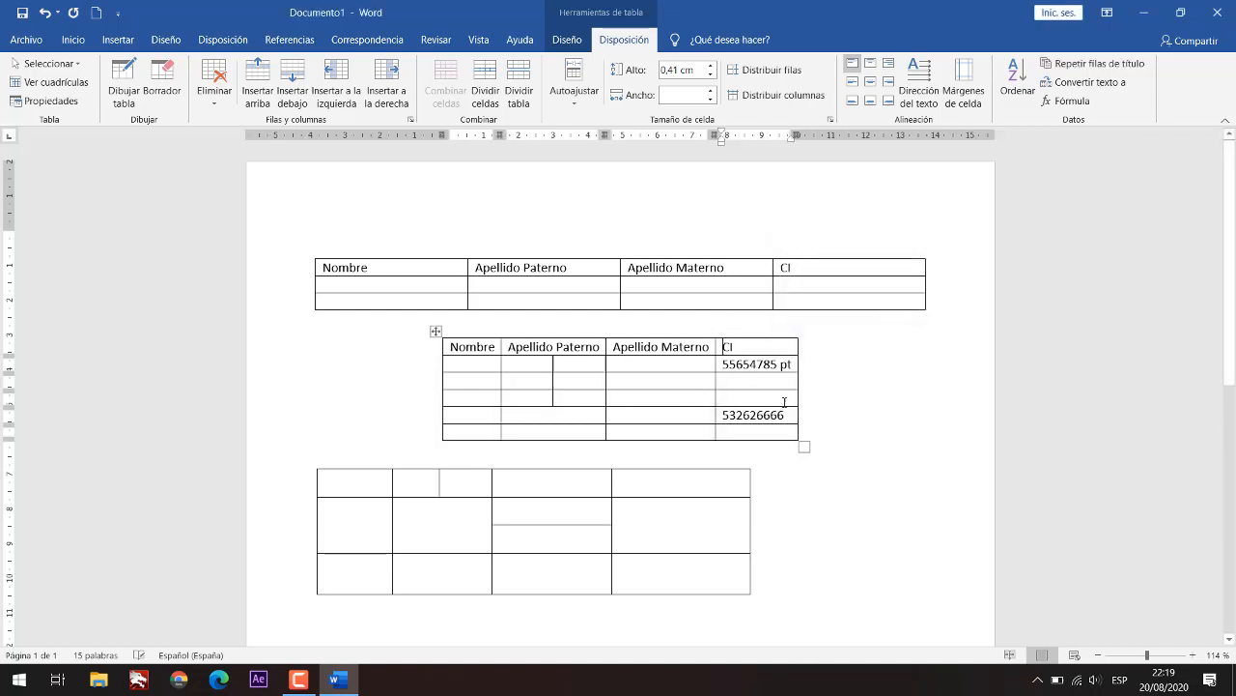
# Step: Delete the entire third data row of the second table, the empty one just above the last filled CI cell
pyautogui.click(723, 400)
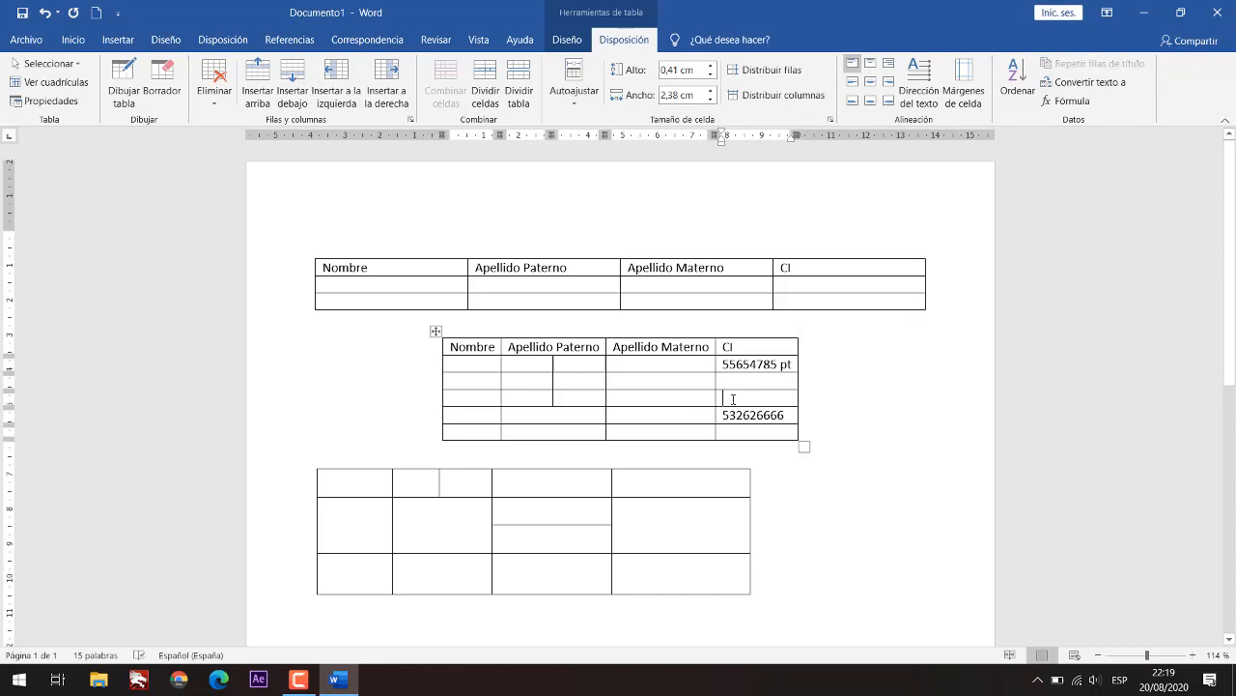
pyautogui.moveTo(736, 397); pyautogui.dragTo(638, 400)
pyautogui.click(660, 401)
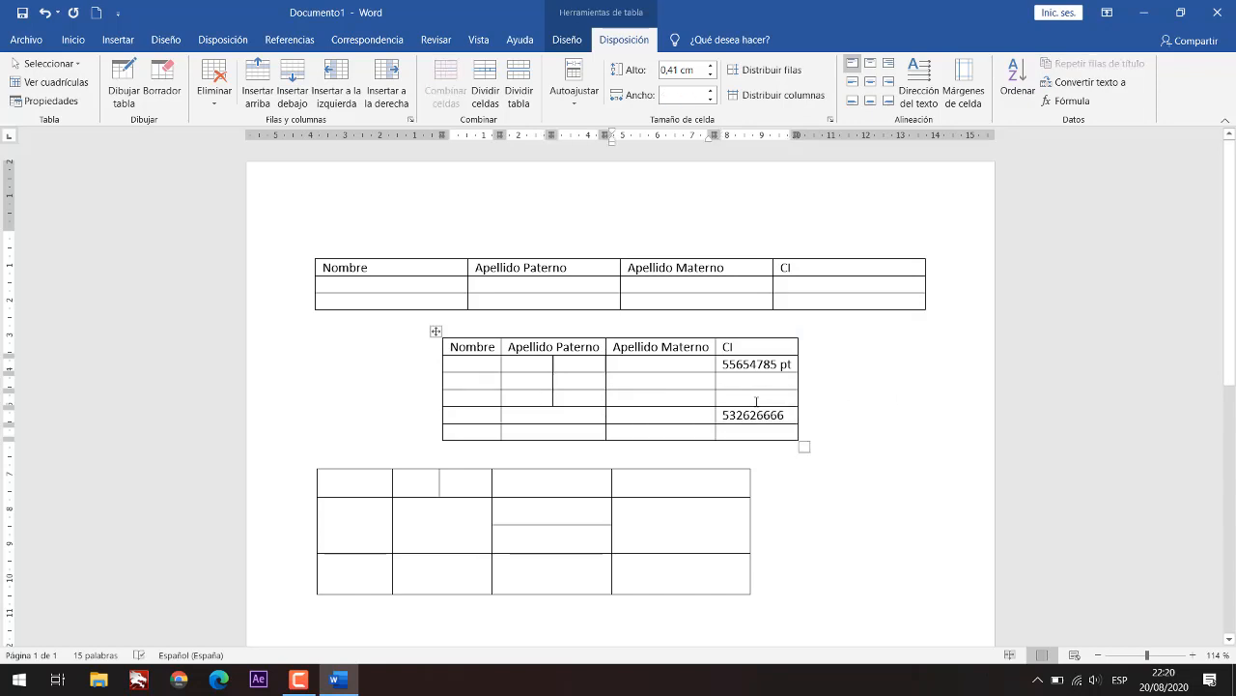
pyautogui.rightClick(617, 399)
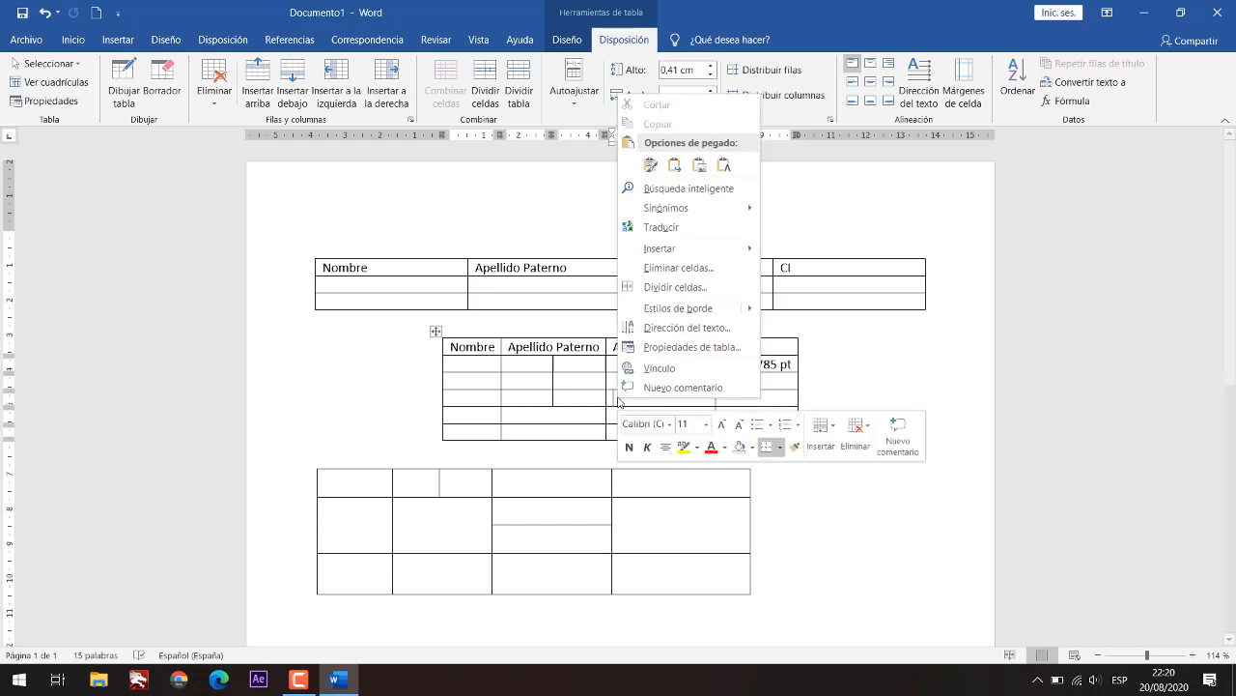
pyautogui.click(656, 401)
pyautogui.click(570, 399)
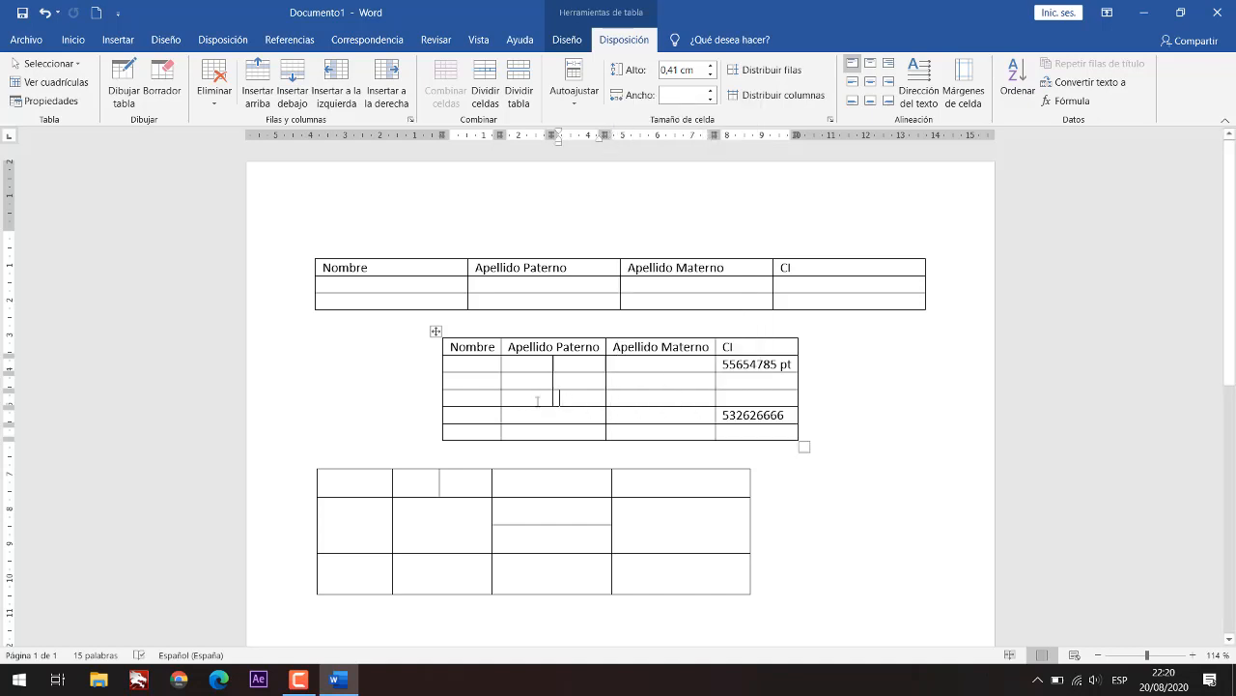
pyautogui.click(520, 400)
pyautogui.rightClick(520, 400)
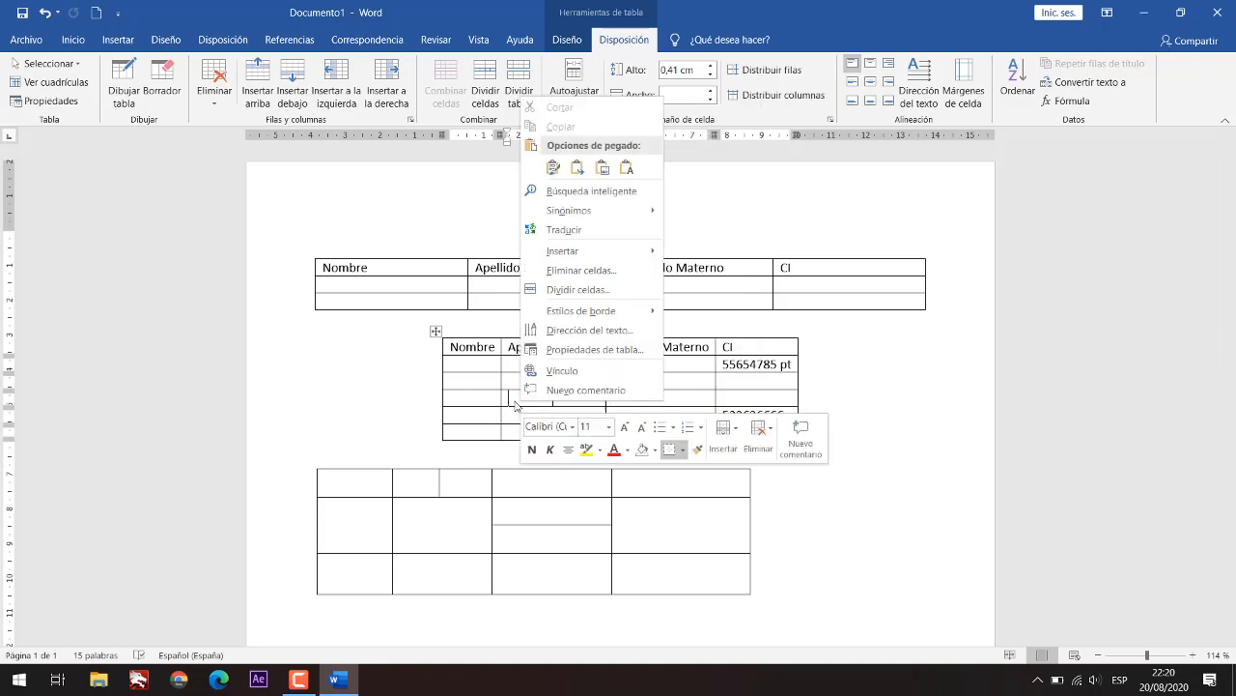
pyautogui.click(607, 273)
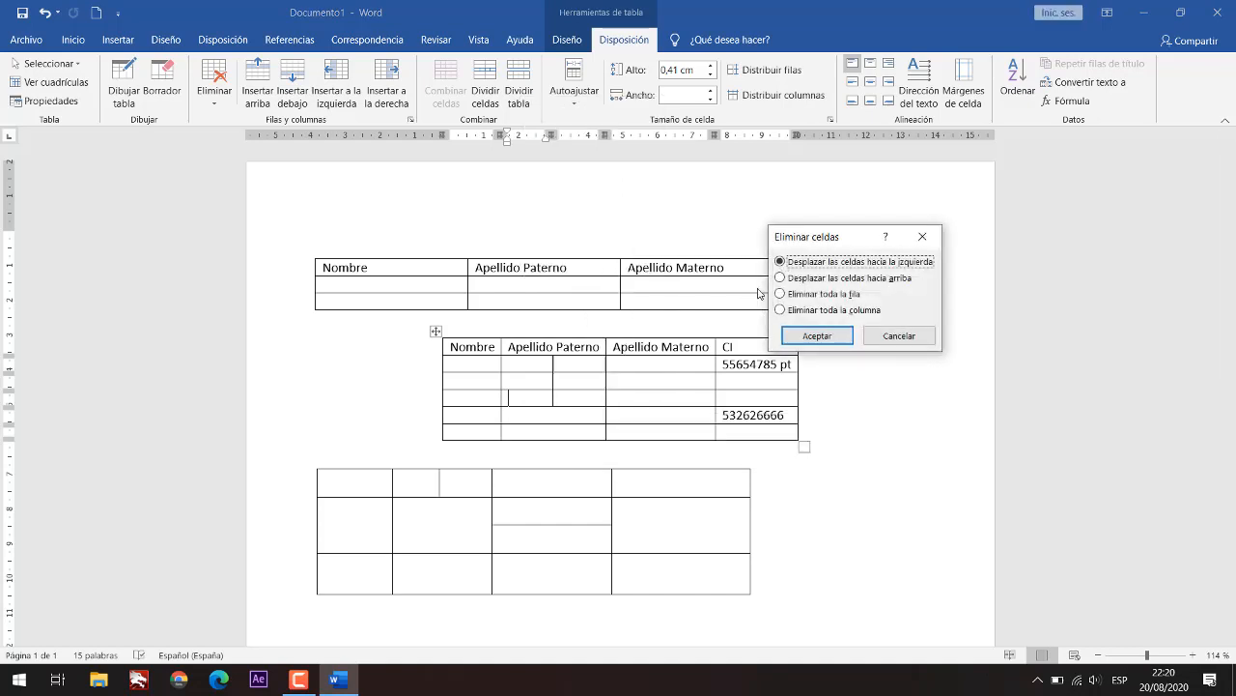
pyautogui.click(811, 295)
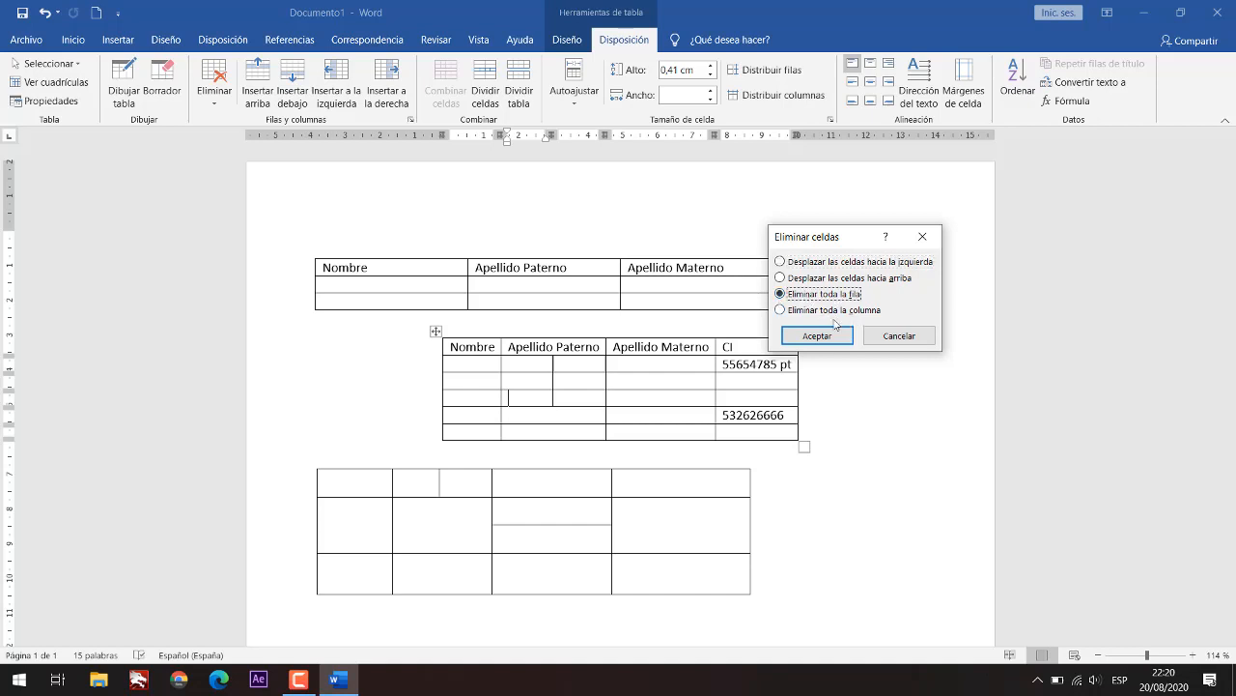
pyautogui.click(817, 336)
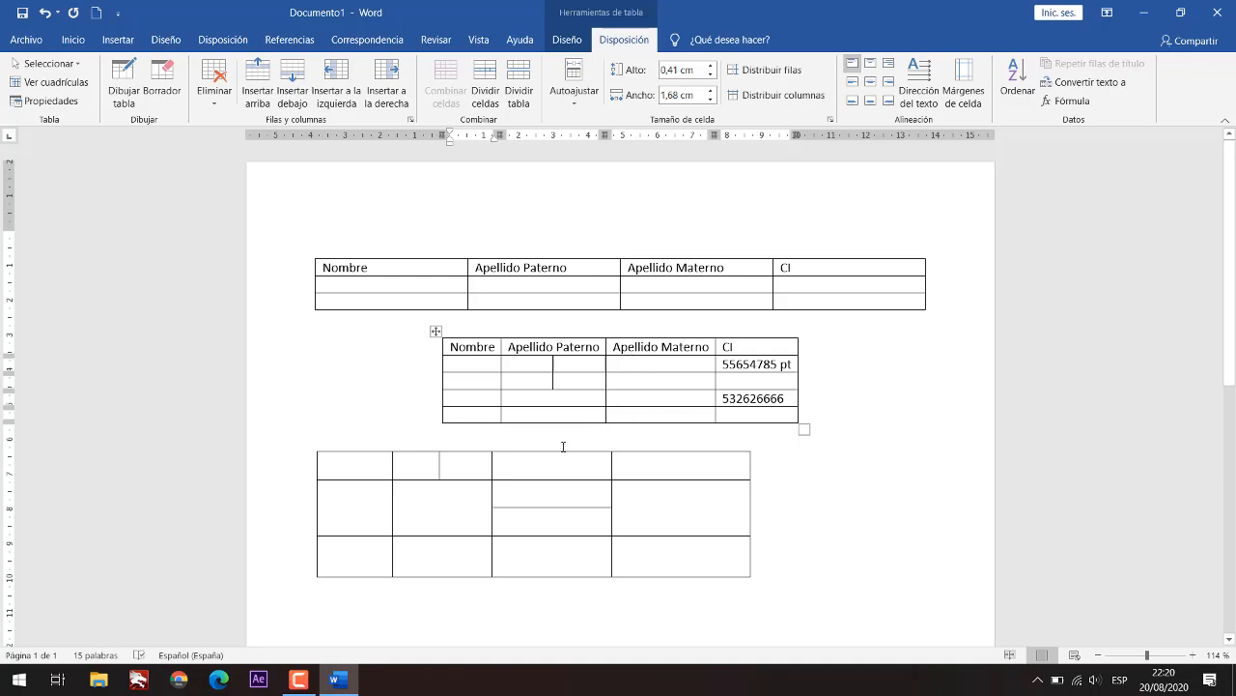
# Step: Merge the two split cells under Apellido Paterno in the second table's second data row
pyautogui.moveTo(572, 382); pyautogui.dragTo(537, 384)
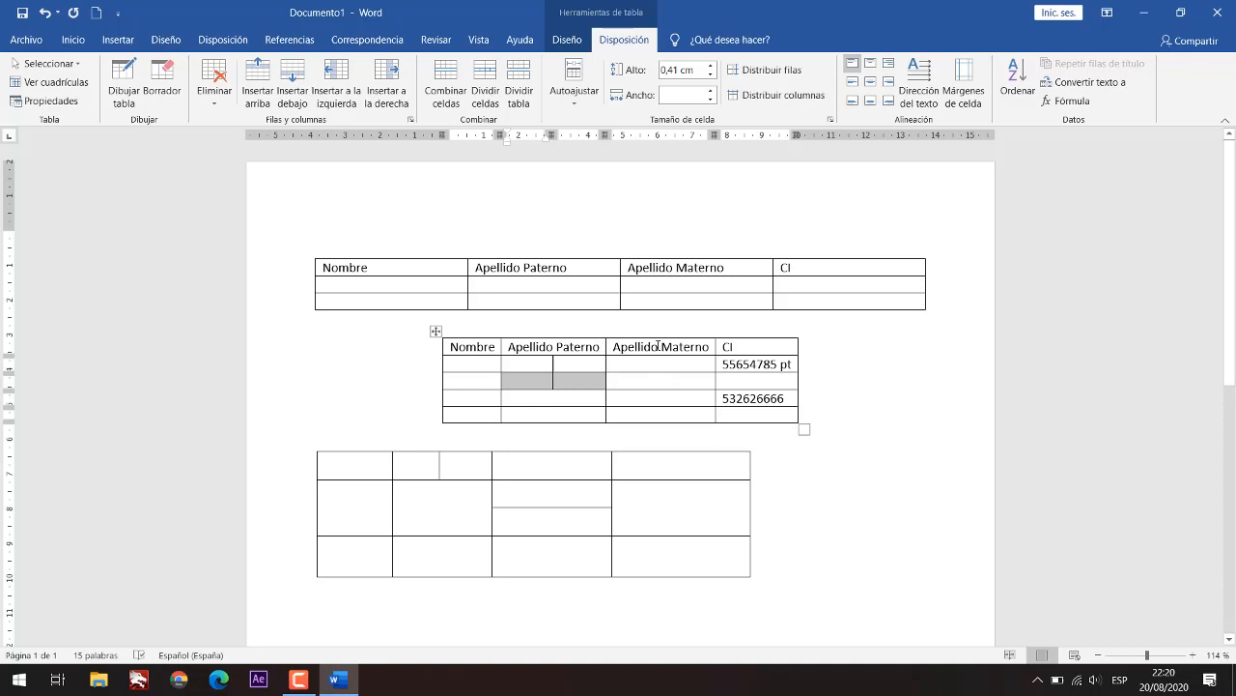
pyautogui.click(574, 383)
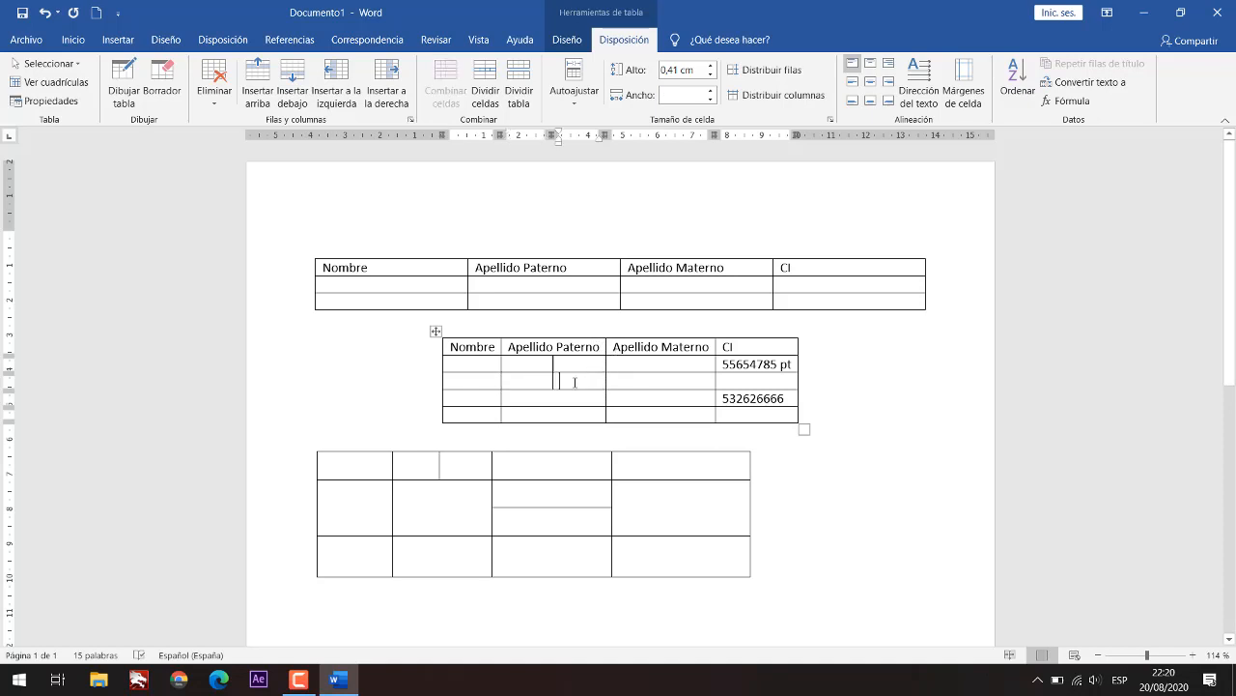
pyautogui.moveTo(572, 378); pyautogui.dragTo(544, 380)
pyautogui.click(579, 379)
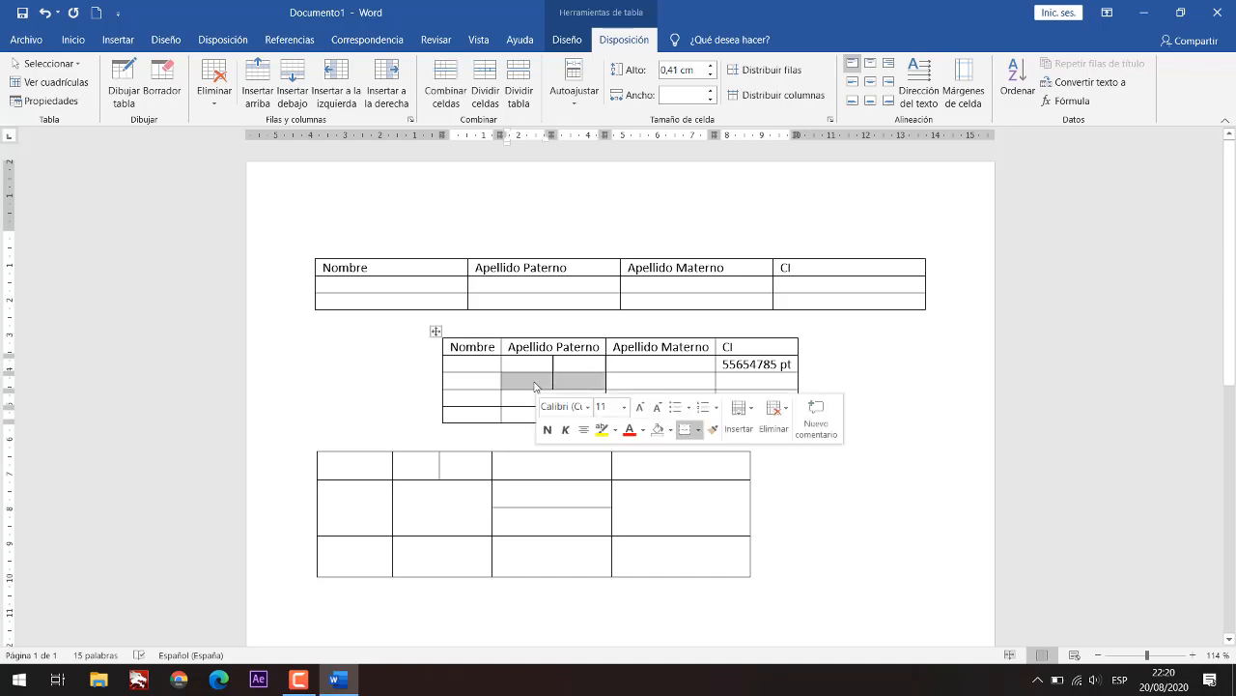
pyautogui.rightClick(537, 383)
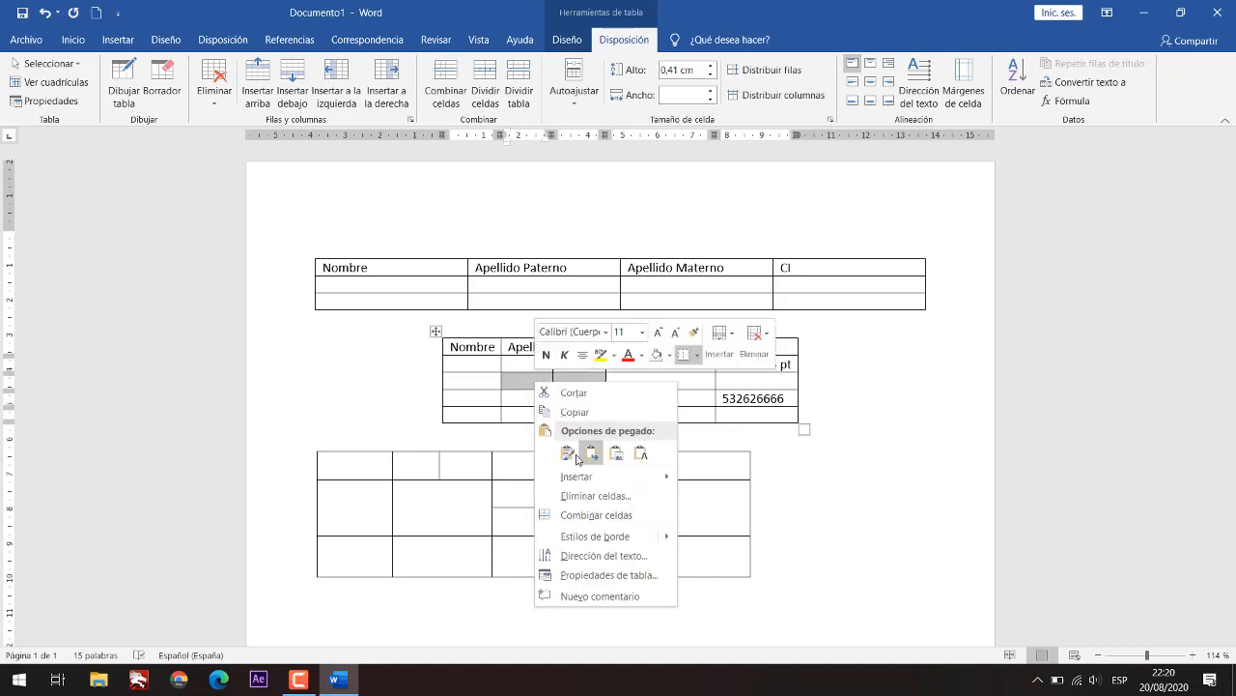
pyautogui.click(595, 519)
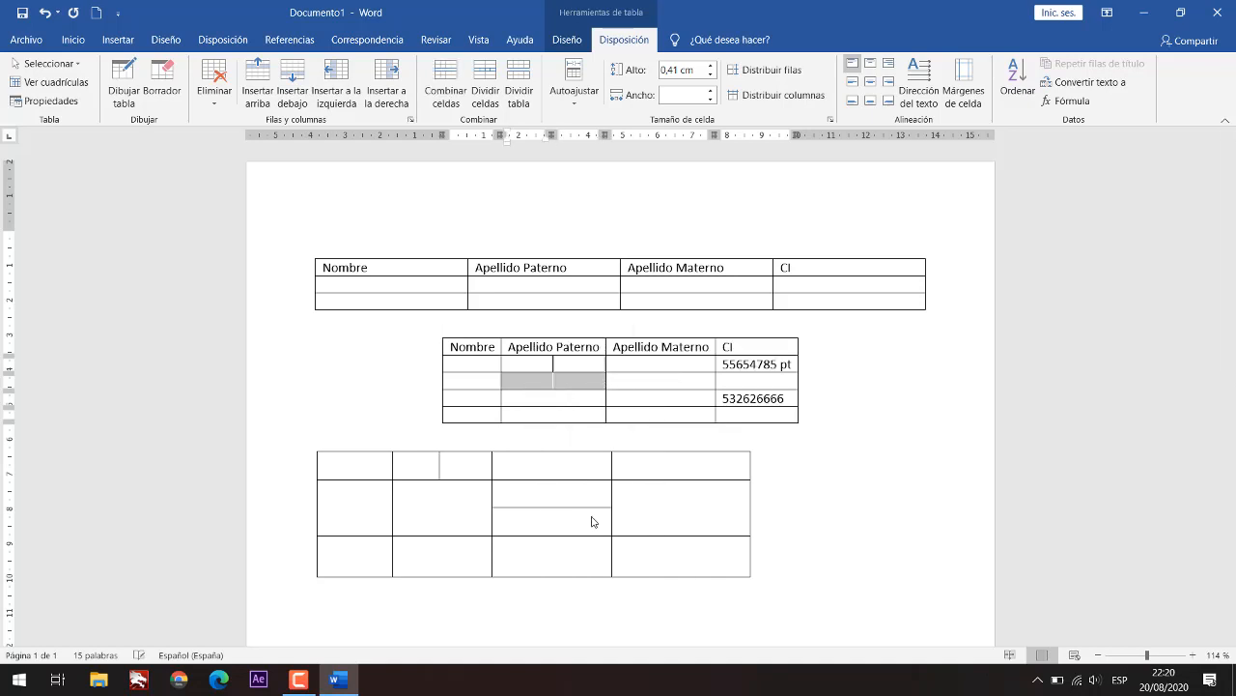
# Step: Merge the two split cells under Apellido Paterno in the second table's first data row
pyautogui.click(579, 369)
pyautogui.doubleClick(576, 364)
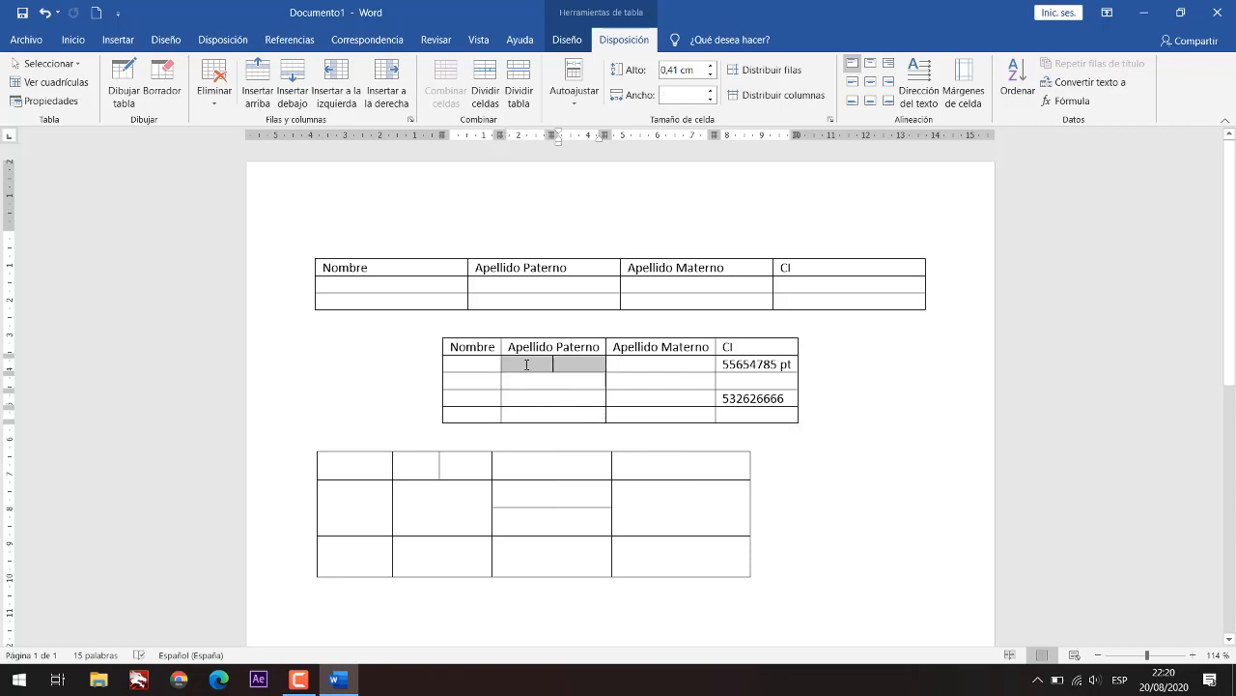
pyautogui.rightClick(526, 367)
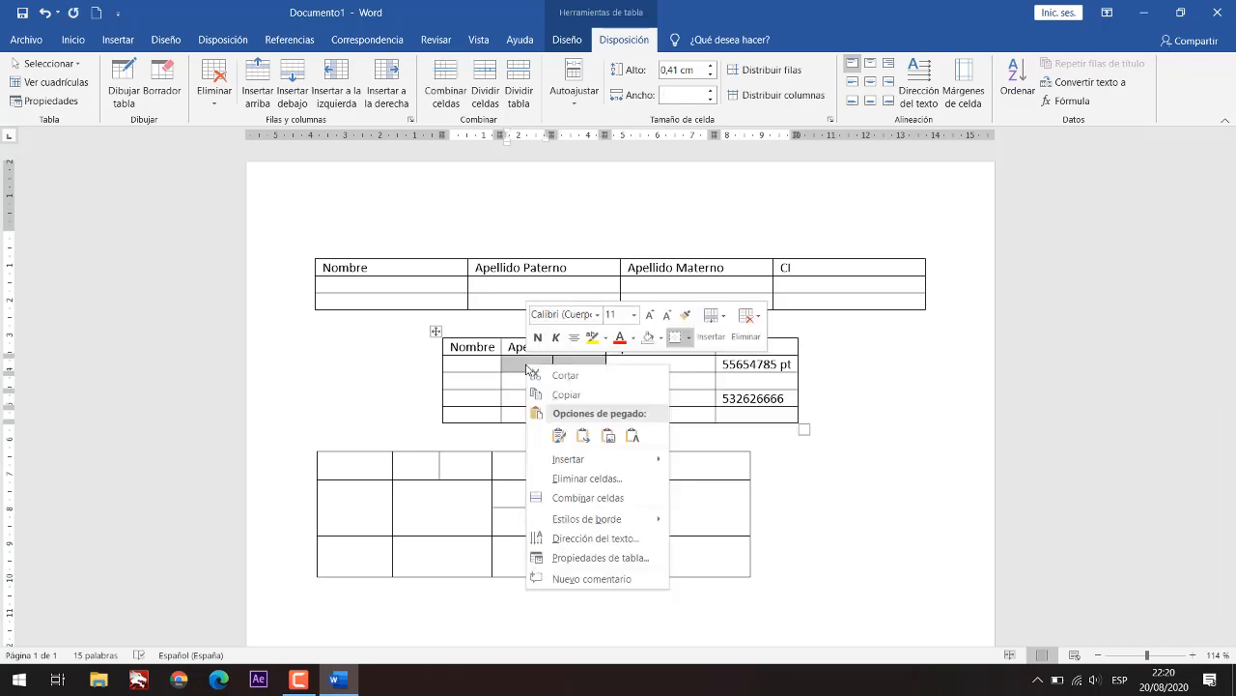
pyautogui.click(607, 498)
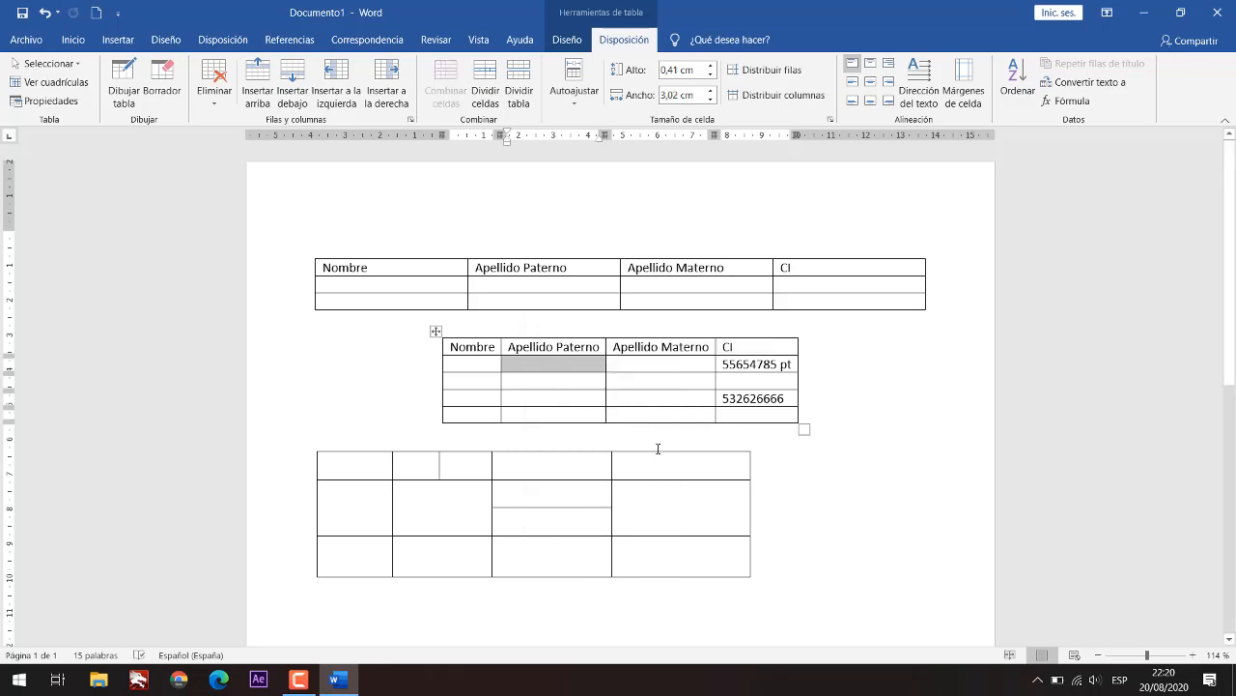
pyautogui.click(651, 398)
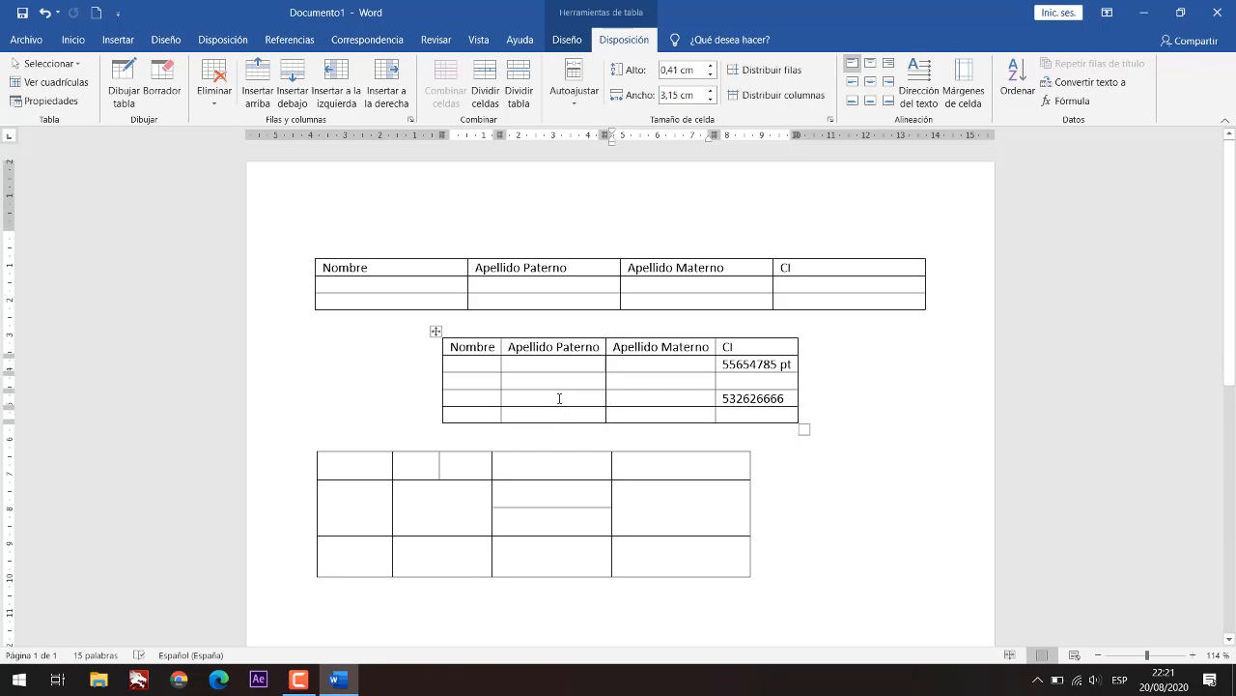
# Step: Split the Apellido Materno cell in the second table's second data row into 2 columns and 1 row
pyautogui.click(546, 367)
pyautogui.click(645, 381)
pyautogui.rightClick(655, 381)
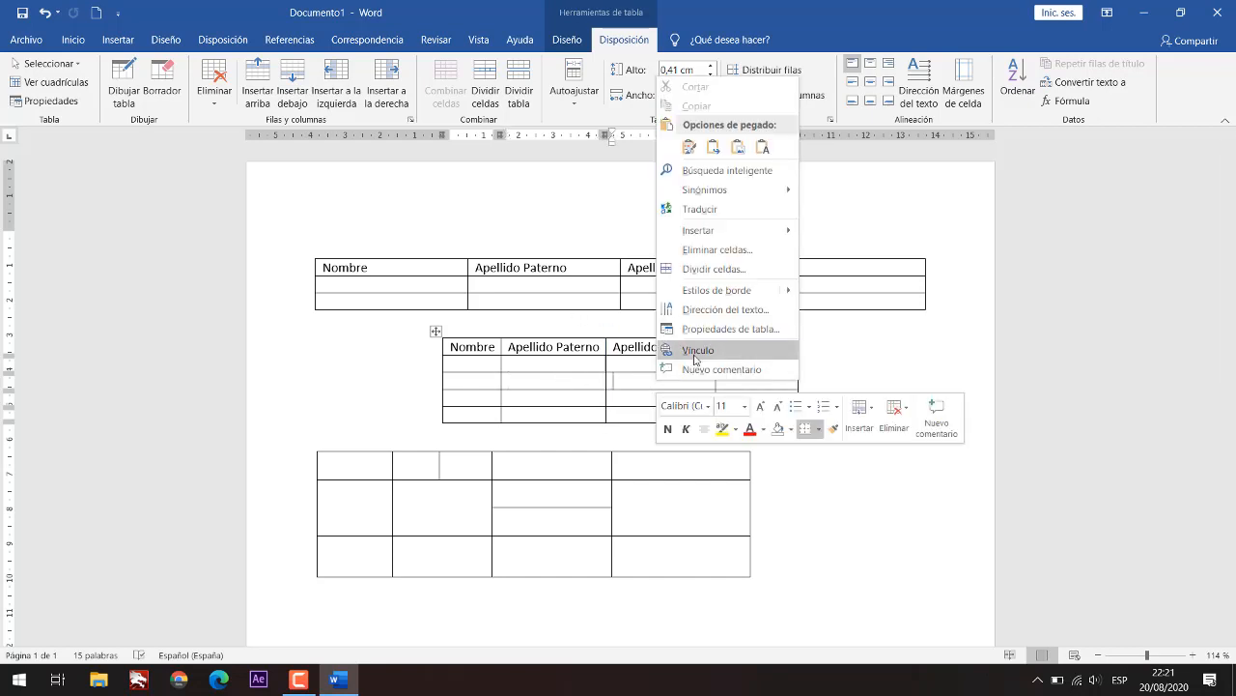
pyautogui.click(701, 271)
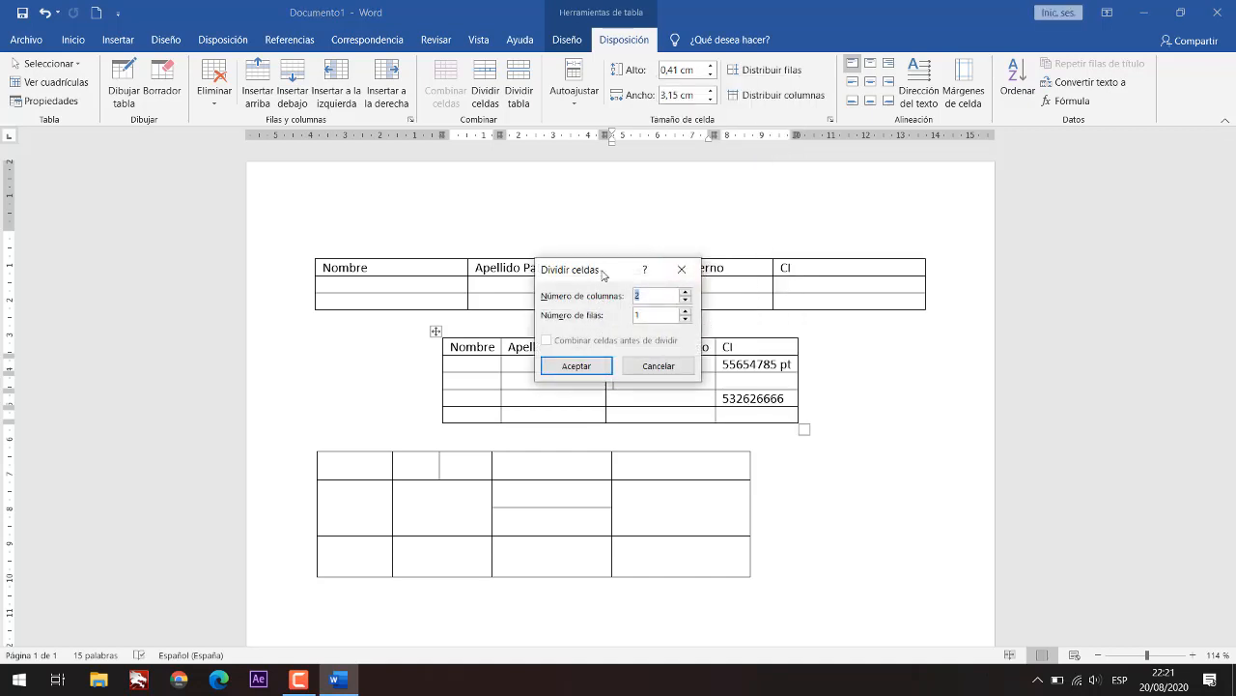
pyautogui.moveTo(602, 274); pyautogui.dragTo(721, 263)
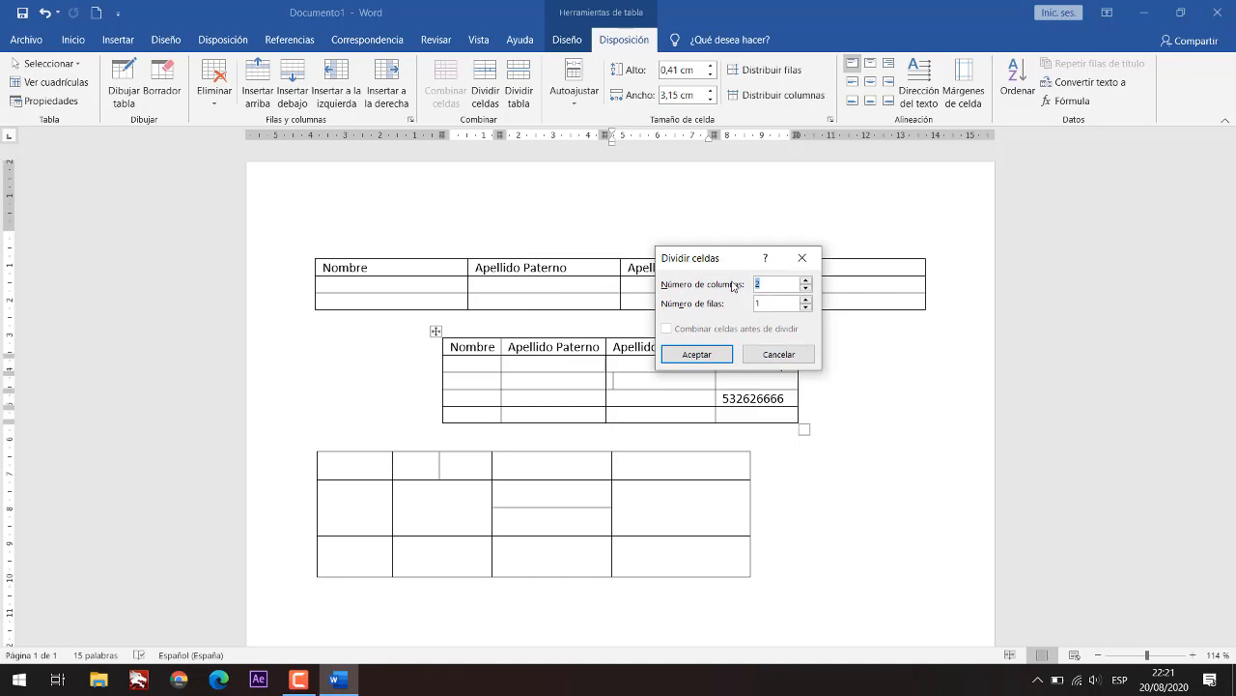
pyautogui.click(703, 354)
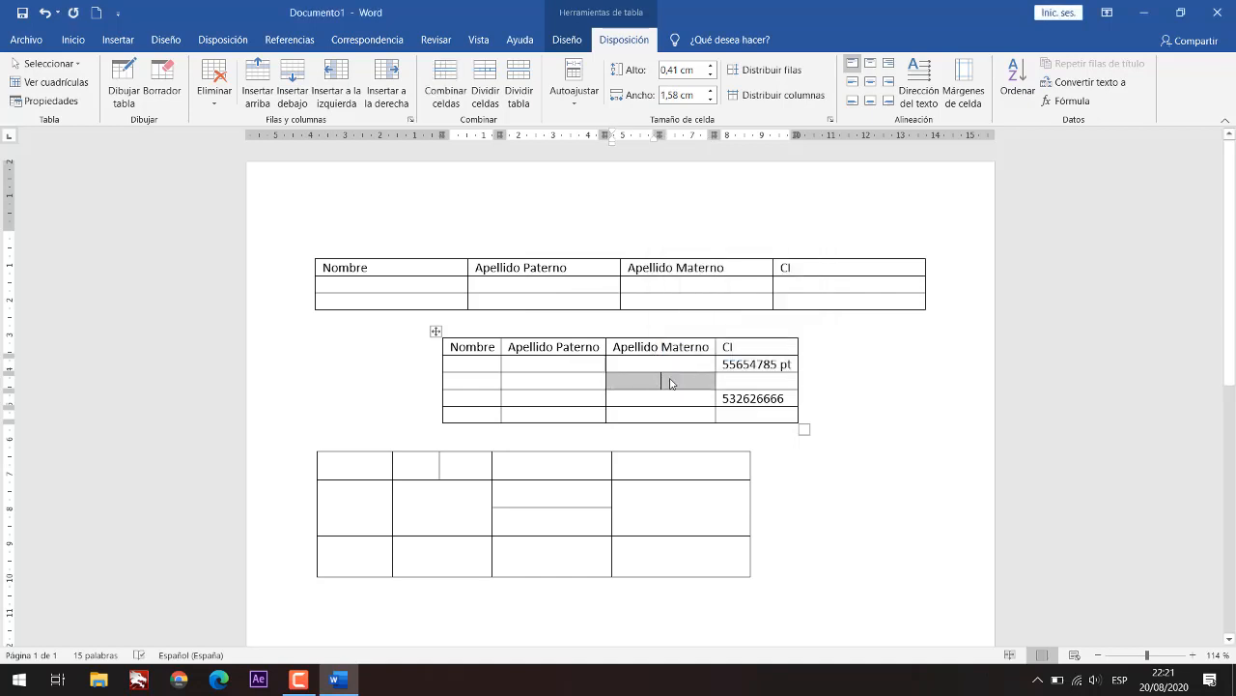
pyautogui.click(637, 387)
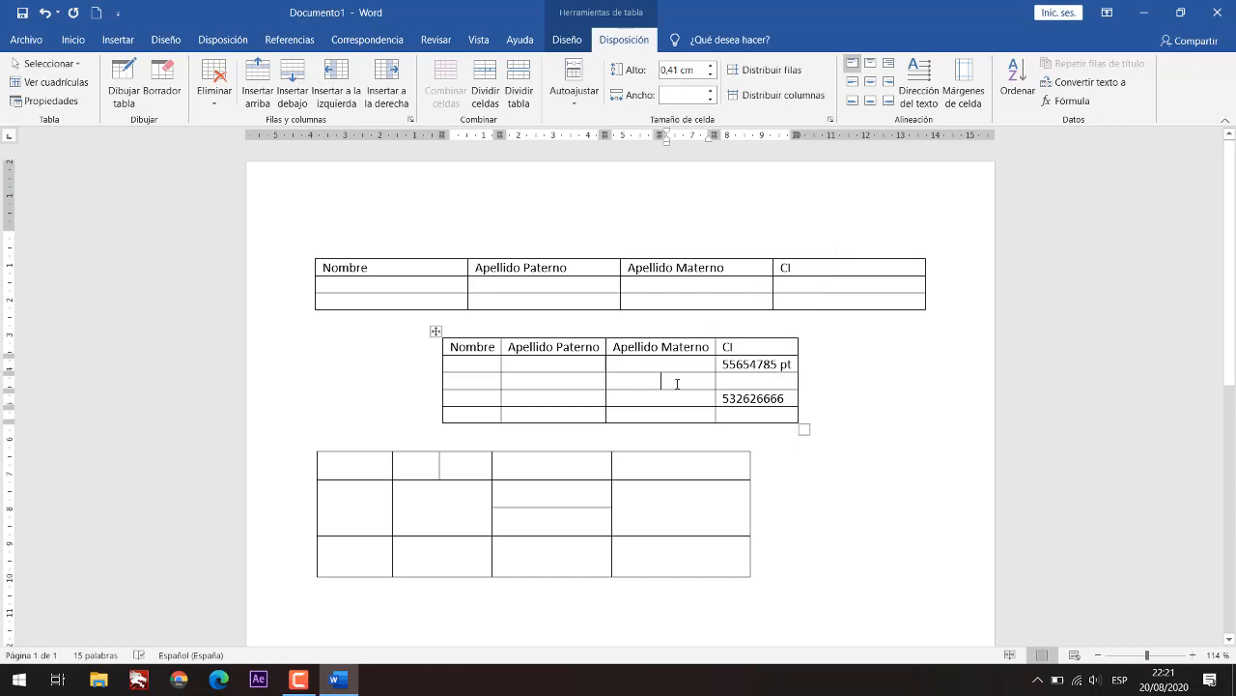
pyautogui.click(679, 386)
pyautogui.moveTo(679, 379); pyautogui.dragTo(651, 380)
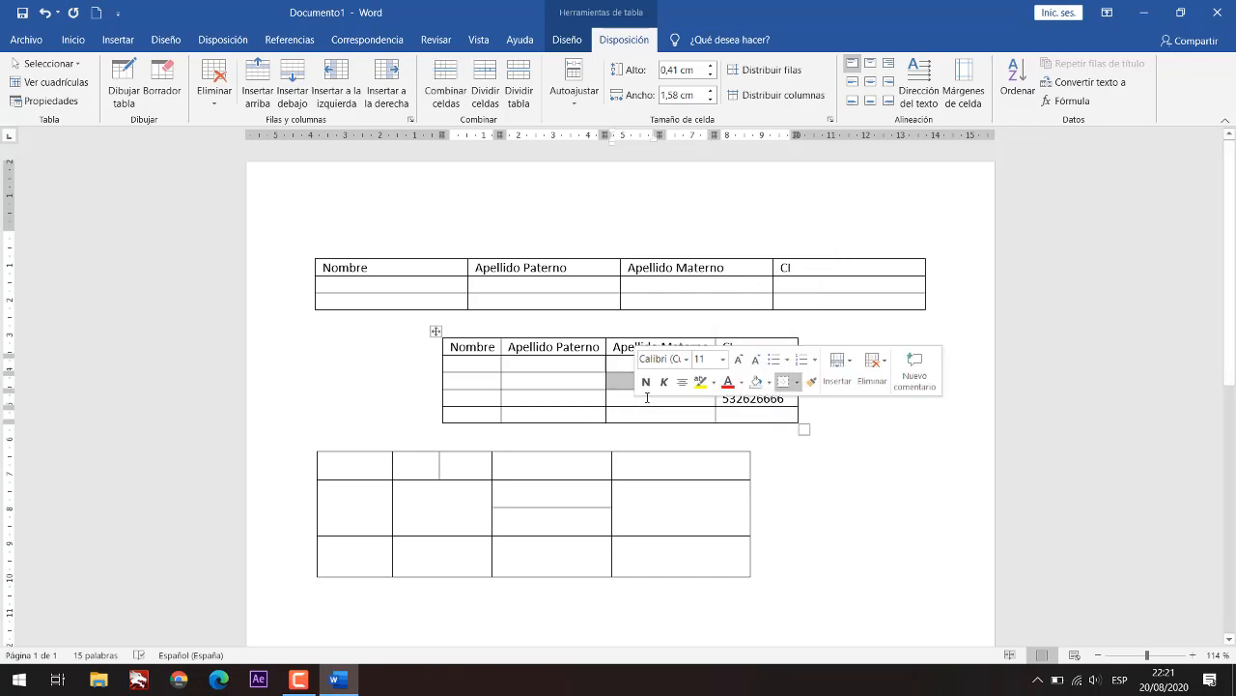
pyautogui.click(677, 382)
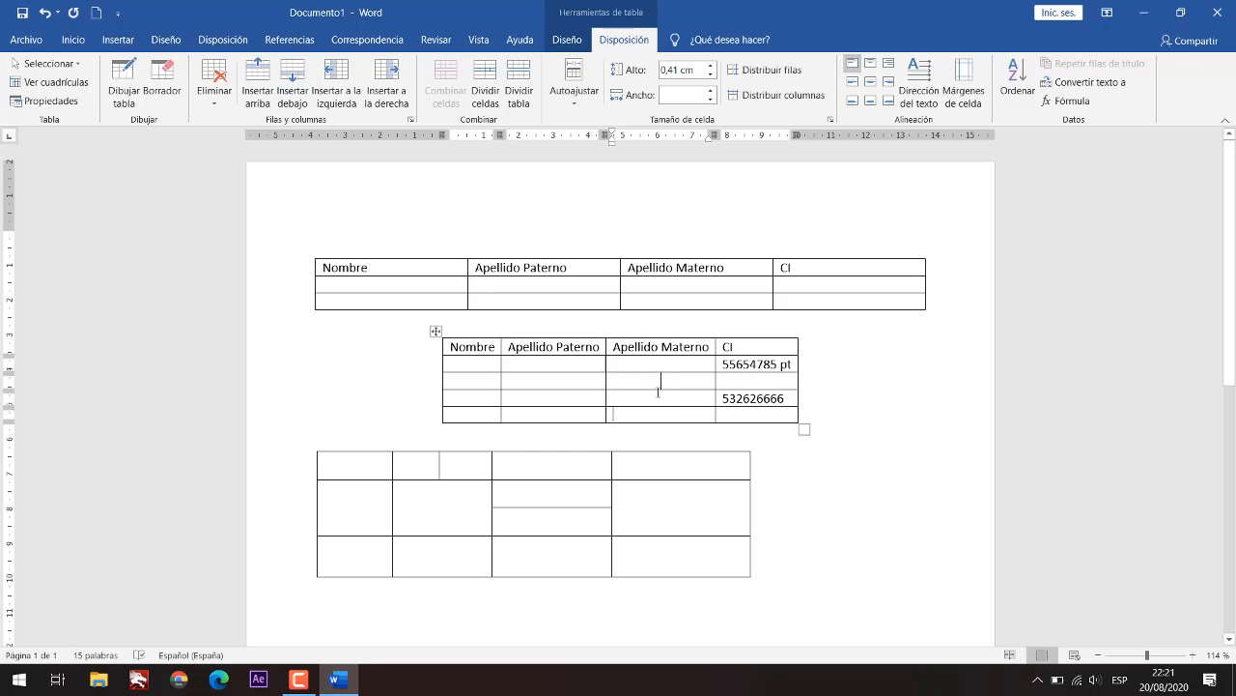
# Step: Split the last cell of the third table's middle row into 1 column and 2 rows
pyautogui.moveTo(571, 517); pyautogui.dragTo(563, 489)
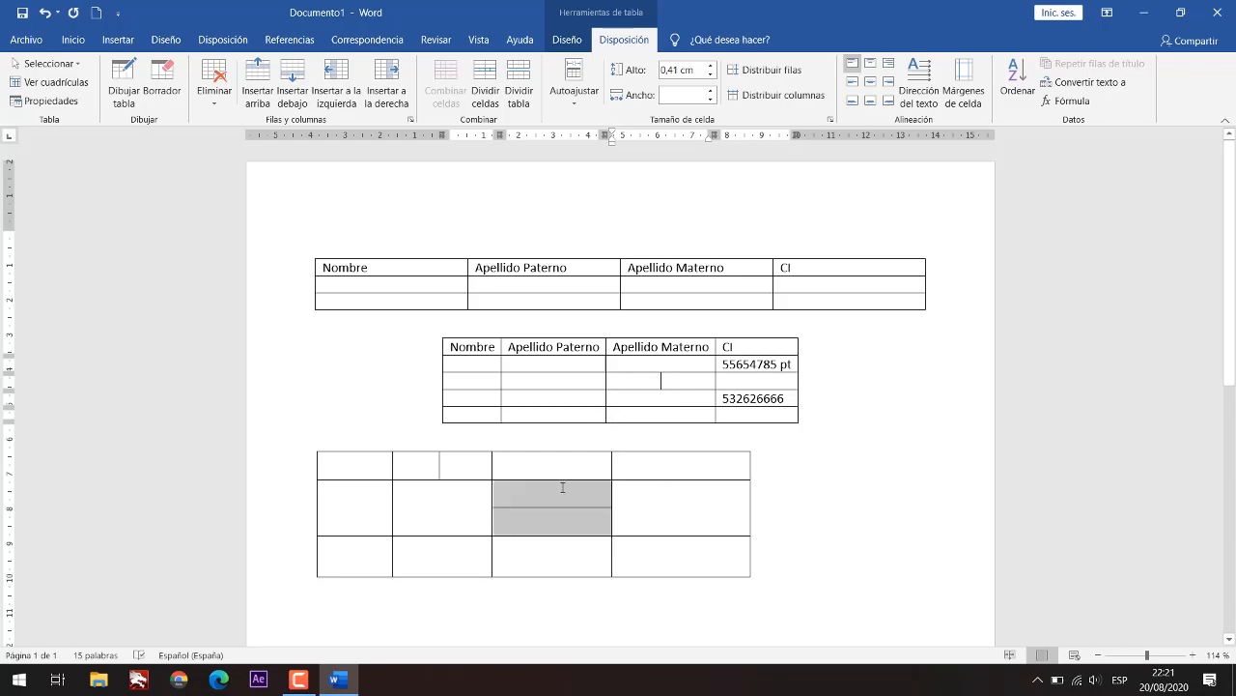
pyautogui.click(653, 491)
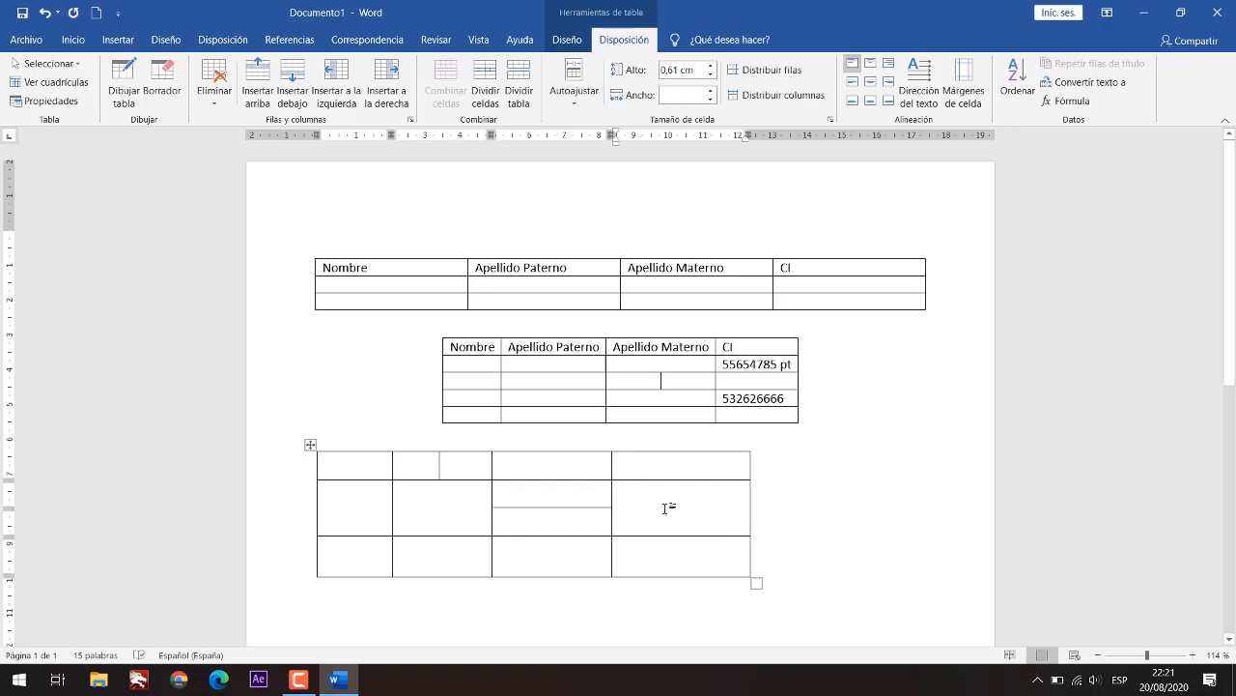
pyautogui.rightClick(643, 508)
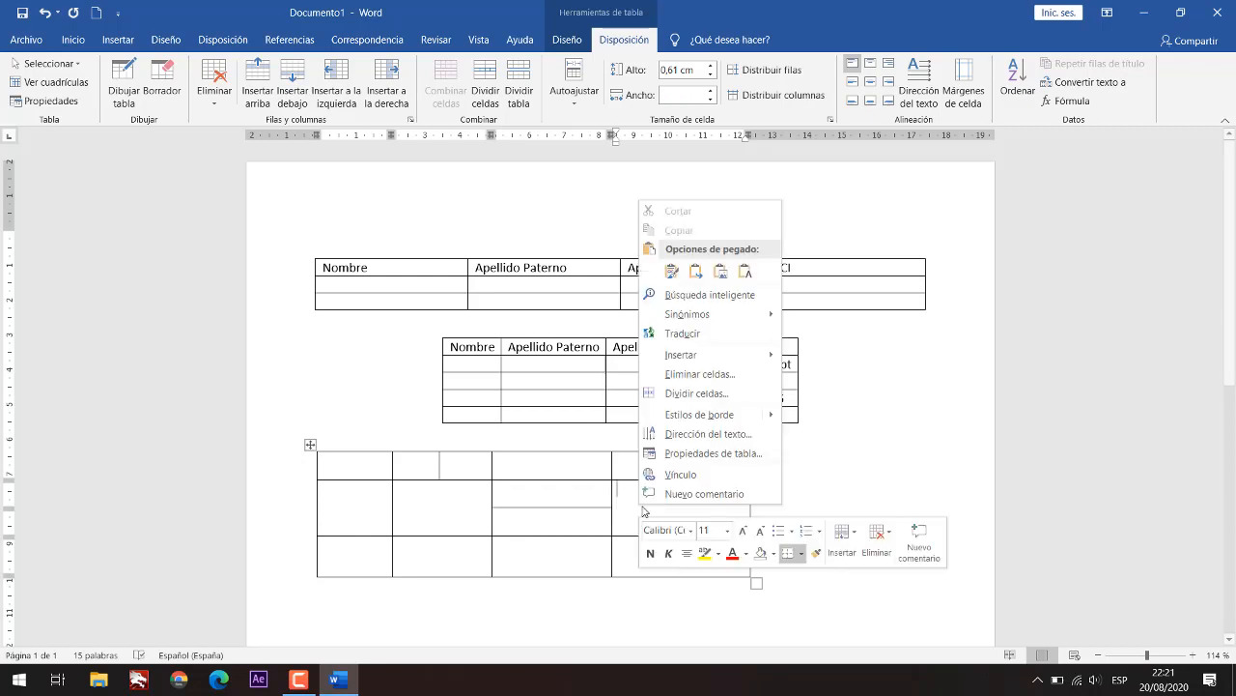
pyautogui.click(706, 394)
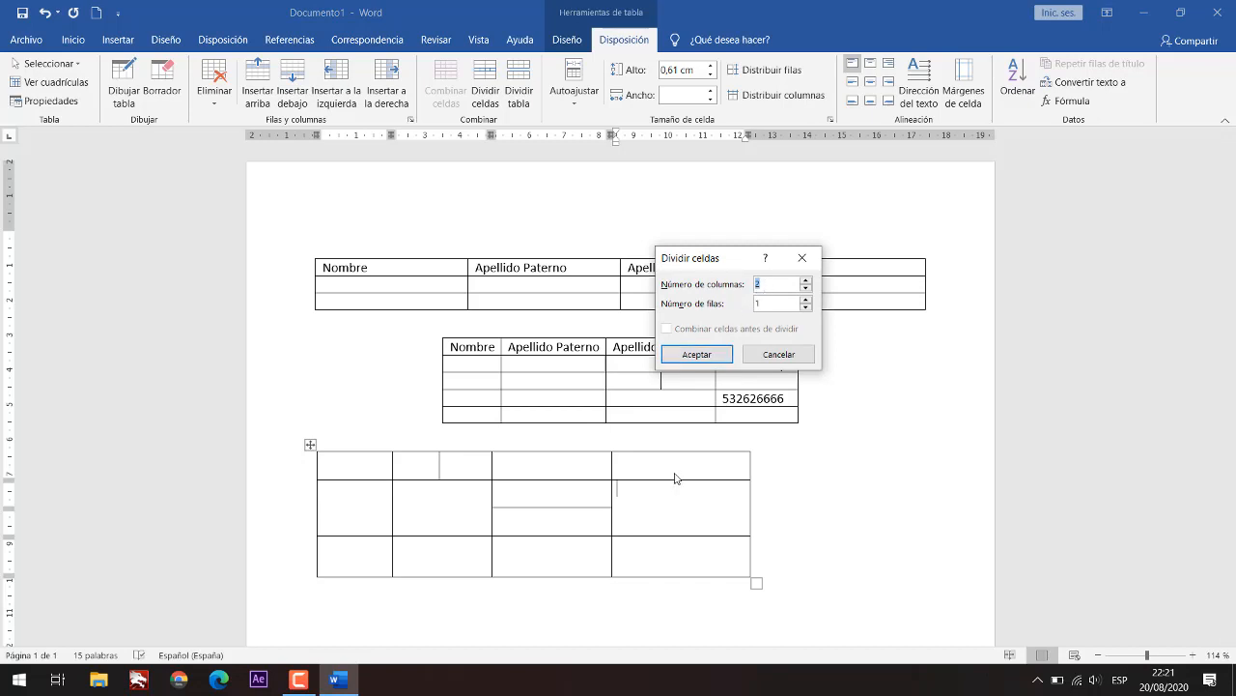
pyautogui.write('1')
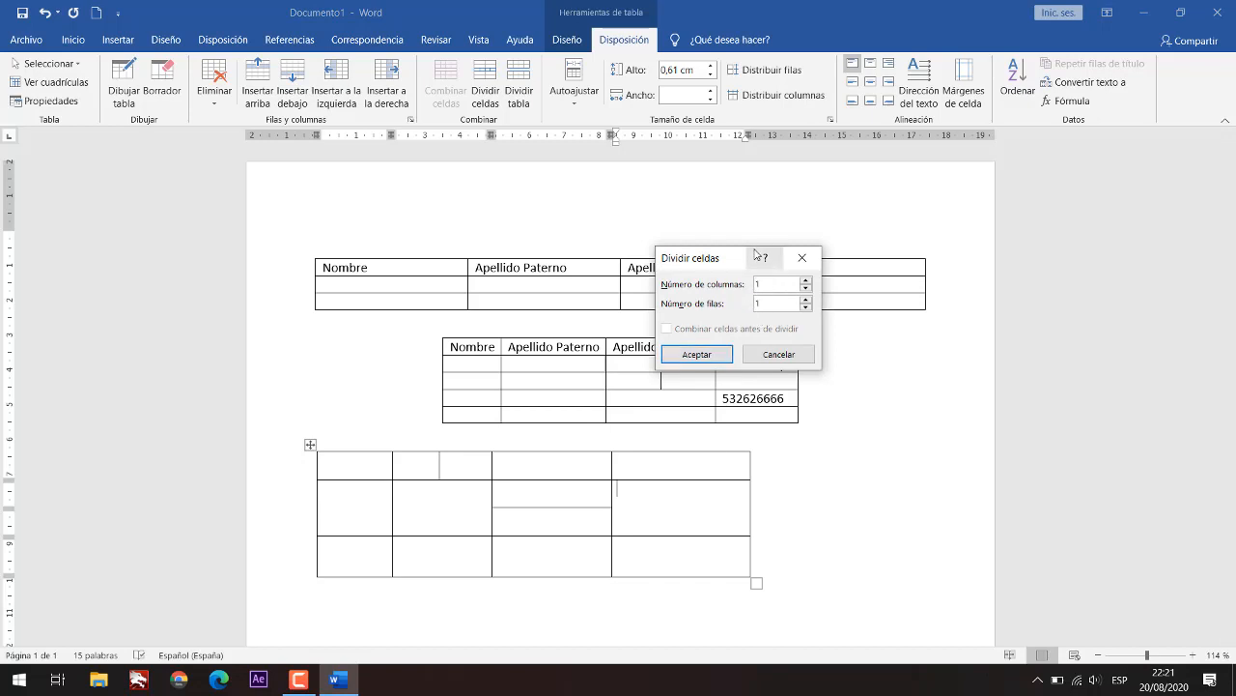
pyautogui.press('Tab')
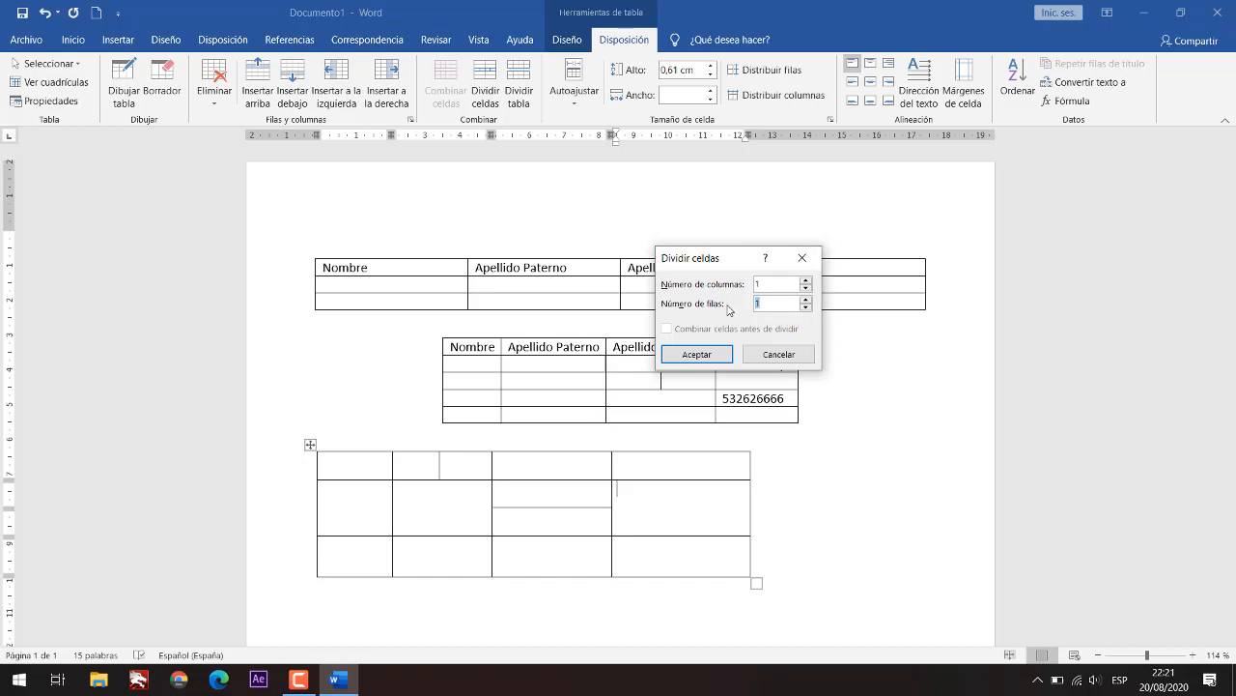
pyautogui.write('2')
pyautogui.click(717, 354)
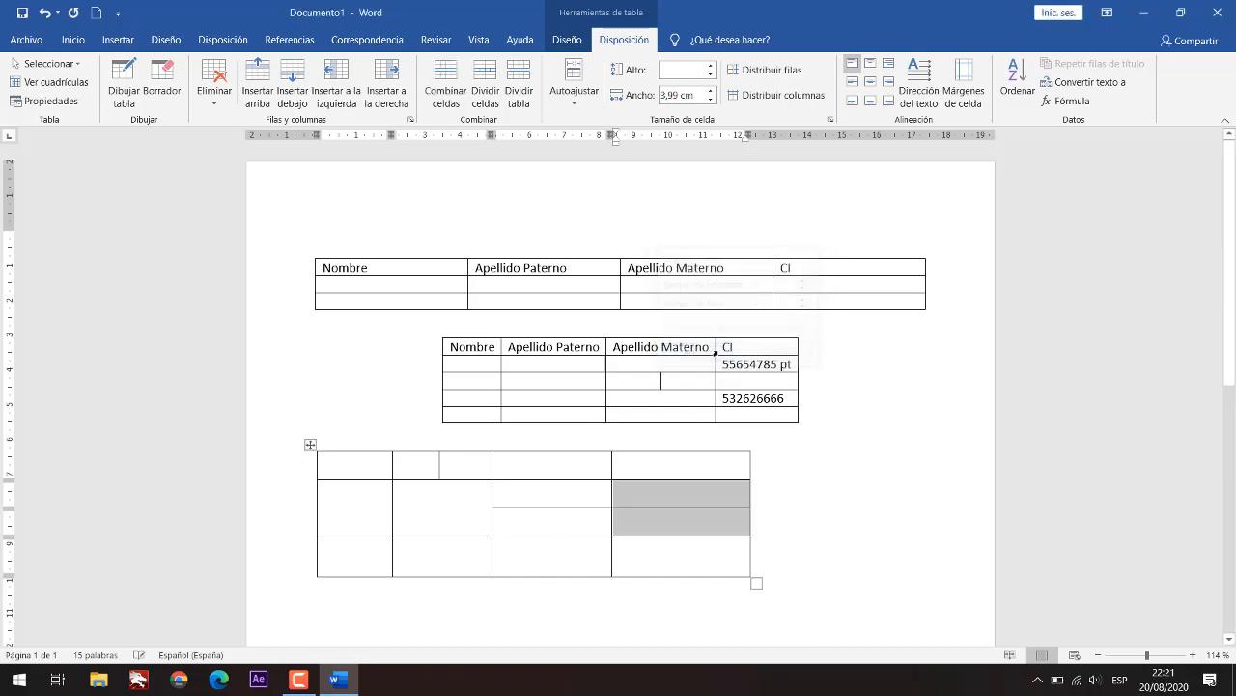
pyautogui.click(664, 518)
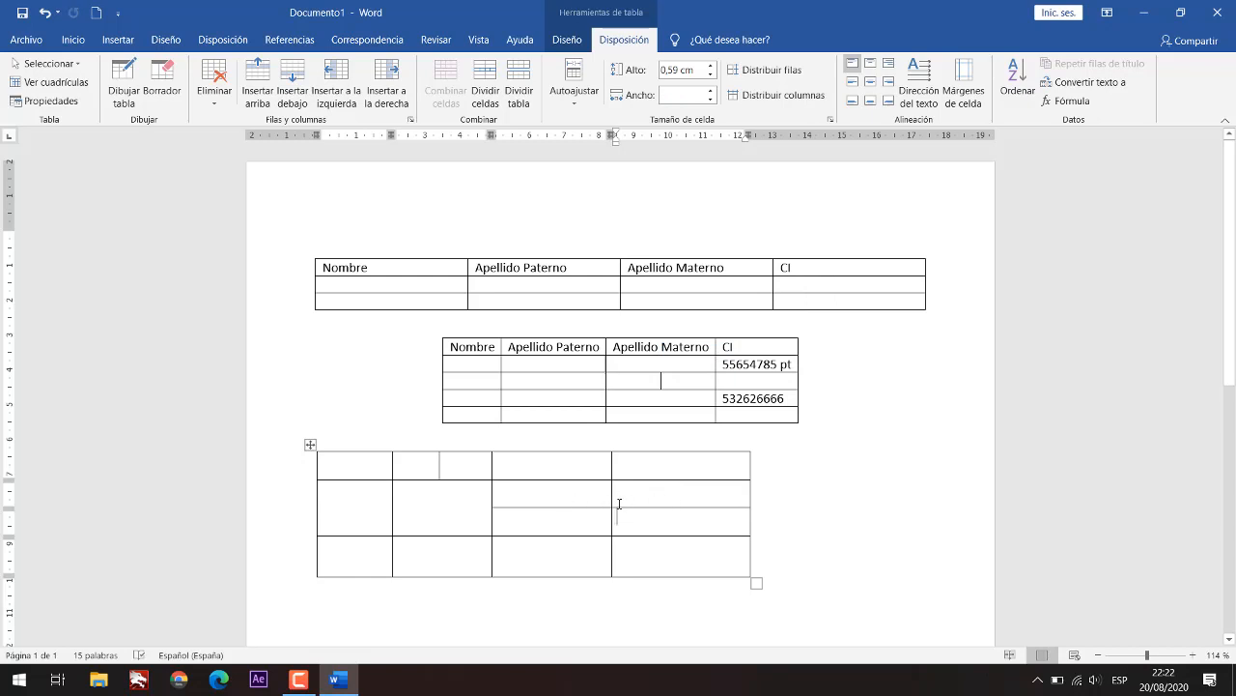
pyautogui.click(135, 104)
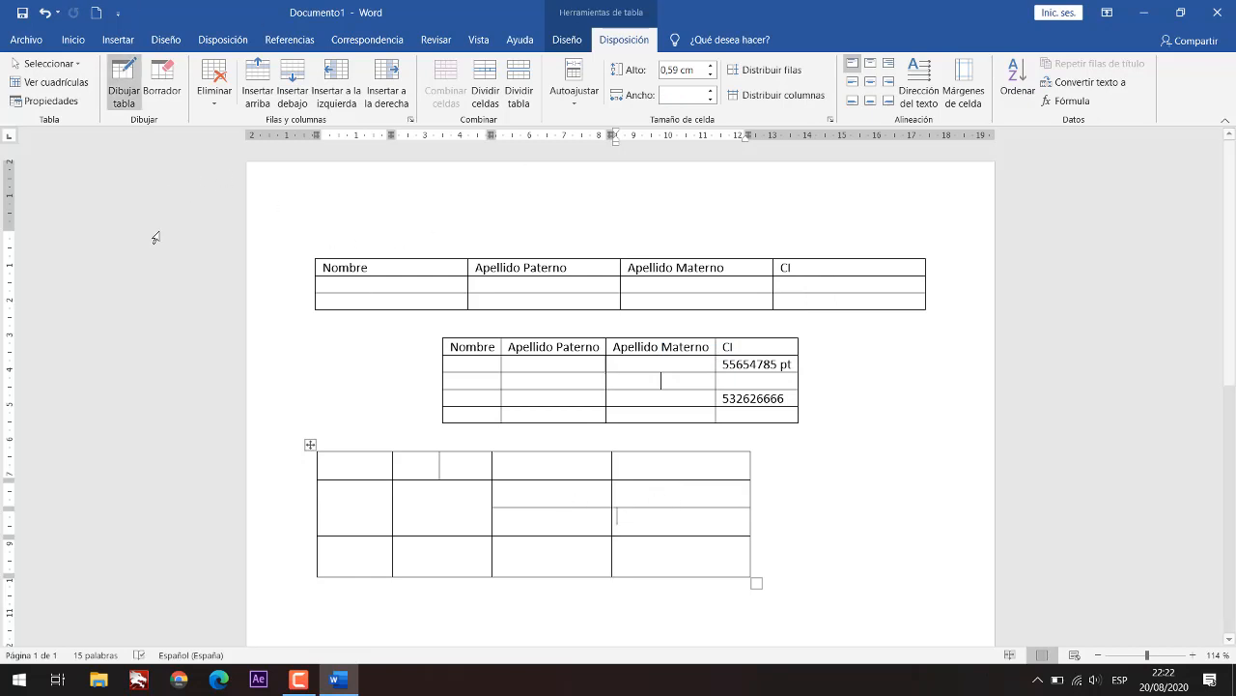
pyautogui.press('Escape')
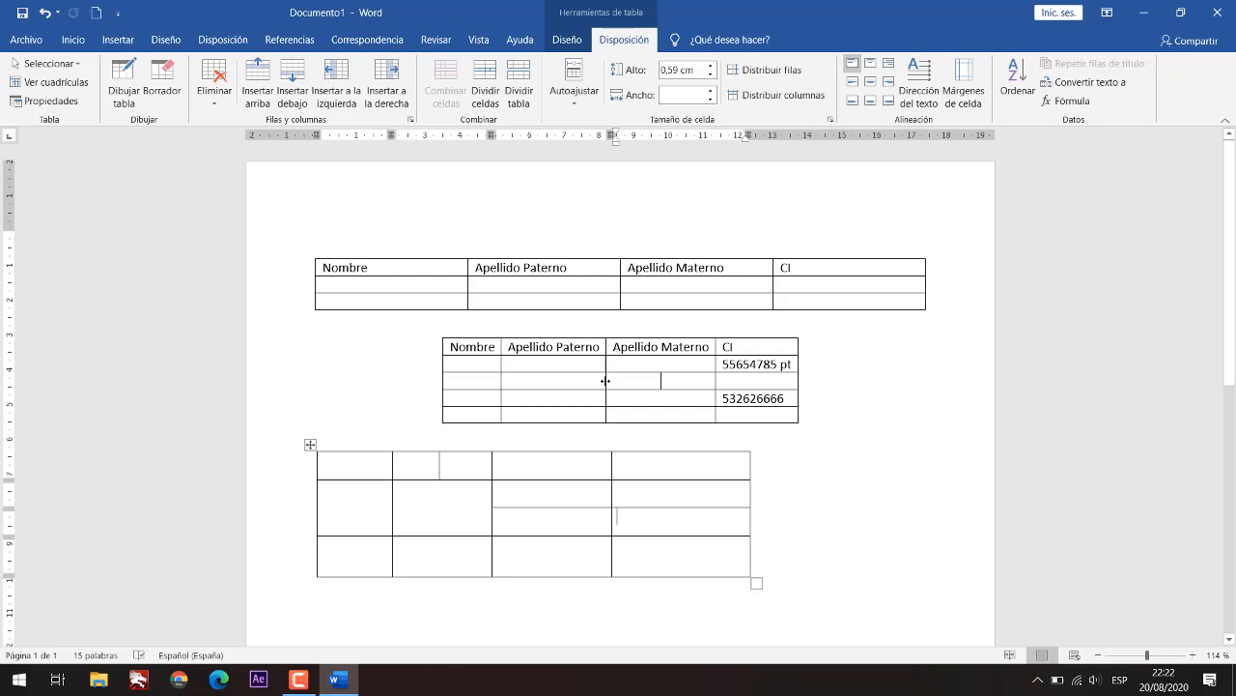
pyautogui.moveTo(606, 380)
pyautogui.mouseDown()
pyautogui.moveTo(588, 380)
pyautogui.moveTo(622, 379)
pyautogui.moveTo(611, 376)
pyautogui.mouseUp()
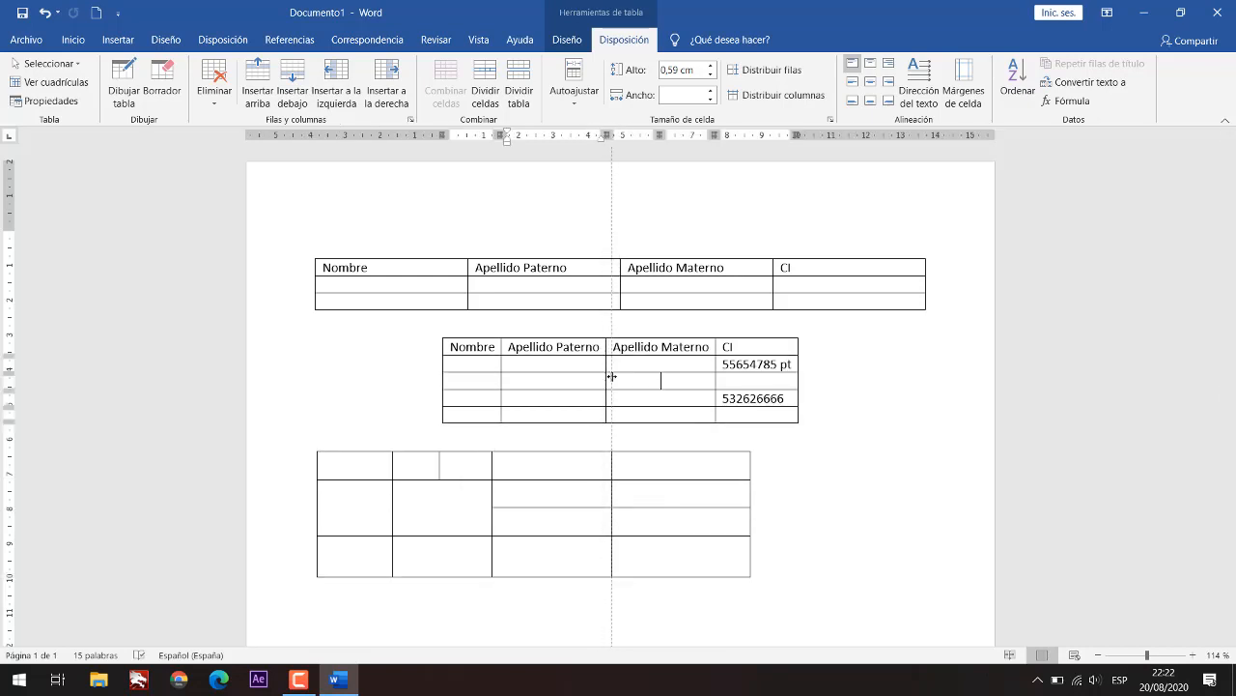
pyautogui.click(613, 517)
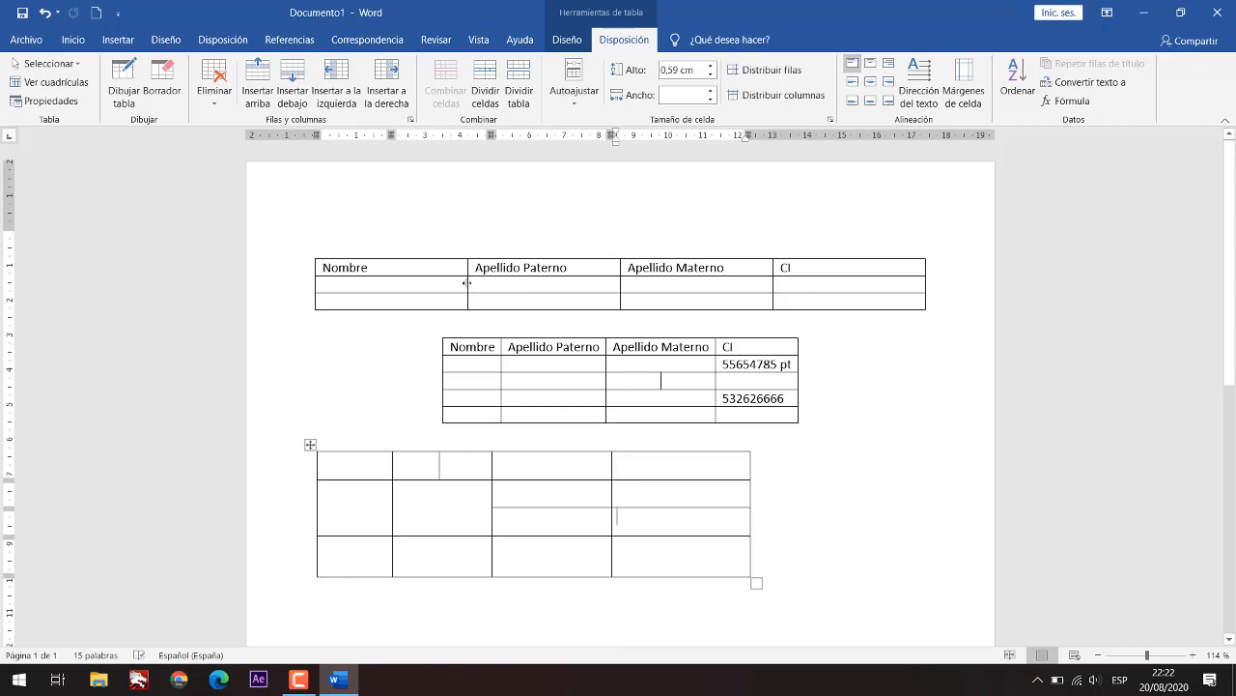
# Step: Narrow the first table's Nombre column to about 2.99 cm and increase its header row height to about 0.94 cm
pyautogui.moveTo(467, 282); pyautogui.dragTo(420, 287)
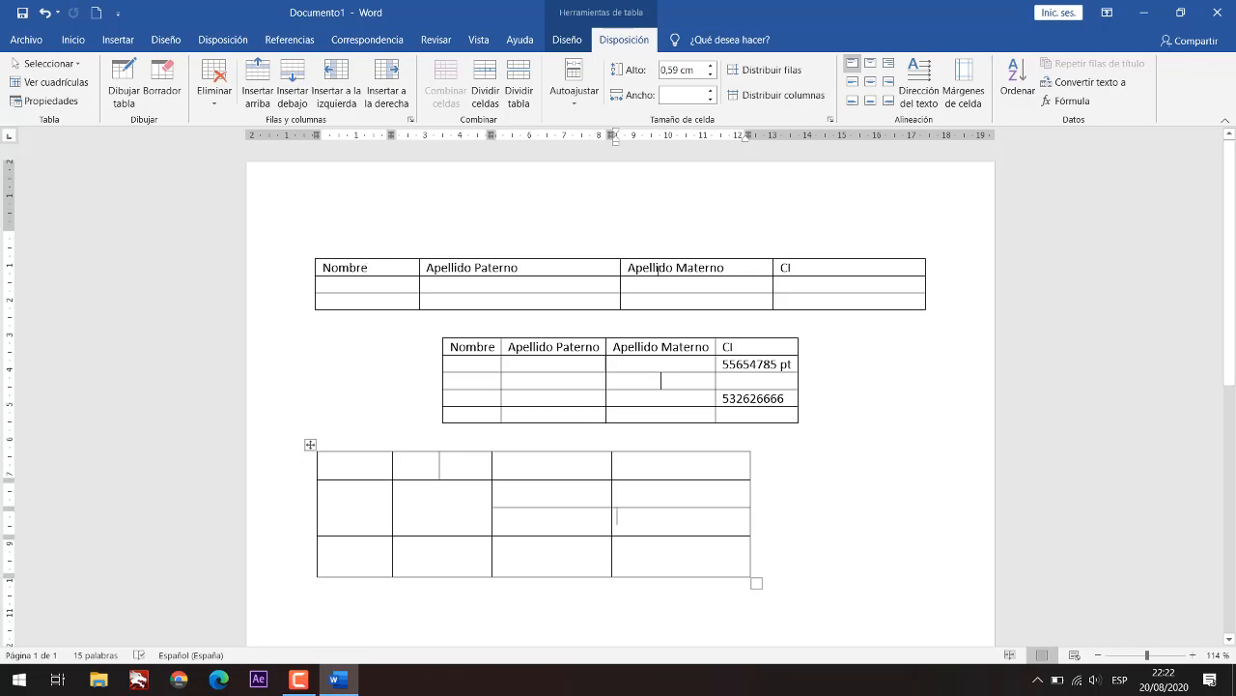
pyautogui.moveTo(836, 269); pyautogui.dragTo(333, 269)
pyautogui.click(376, 286)
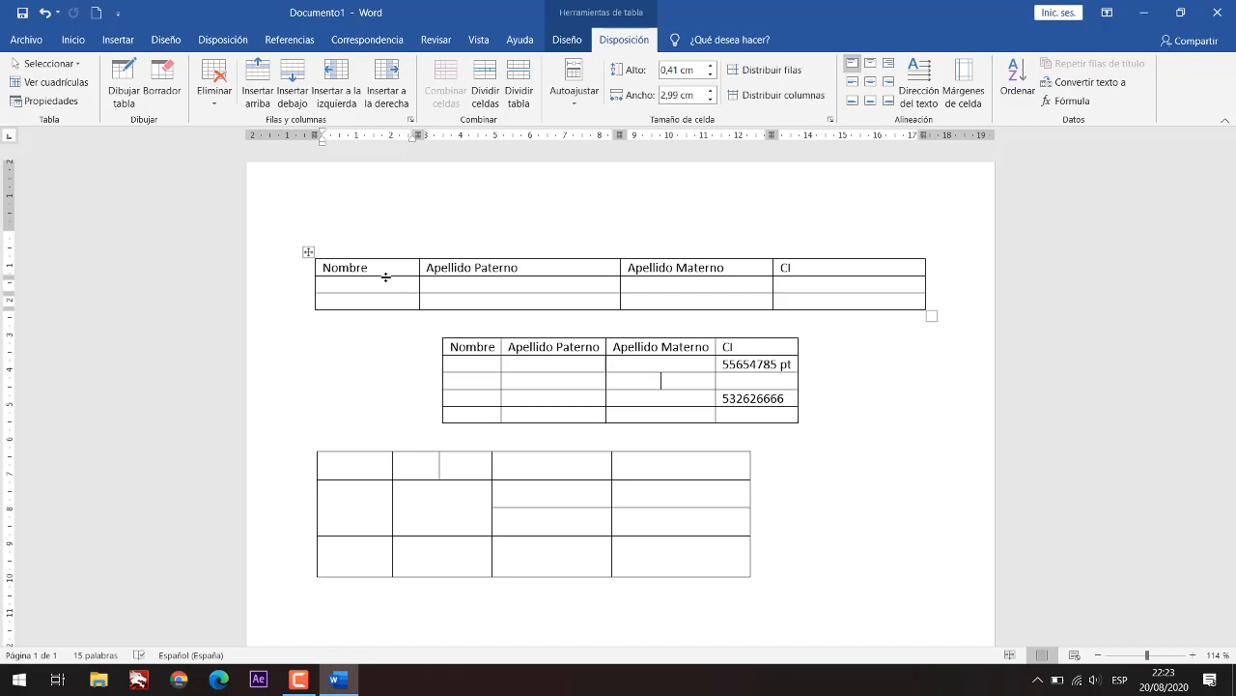
pyautogui.moveTo(386, 277)
pyautogui.mouseDown()
pyautogui.moveTo(377, 306)
pyautogui.moveTo(379, 293)
pyautogui.mouseUp()
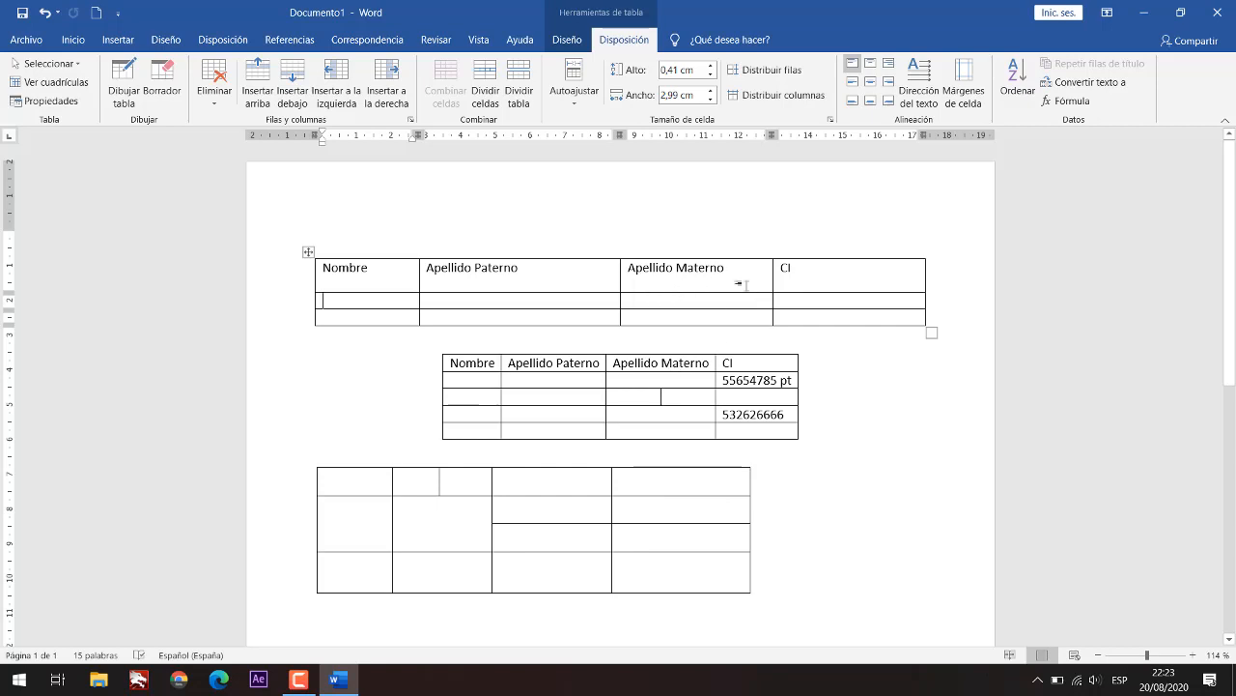
# Step: Practise selecting the first table's header cells as a range from CI back to Nombre
pyautogui.click(532, 270)
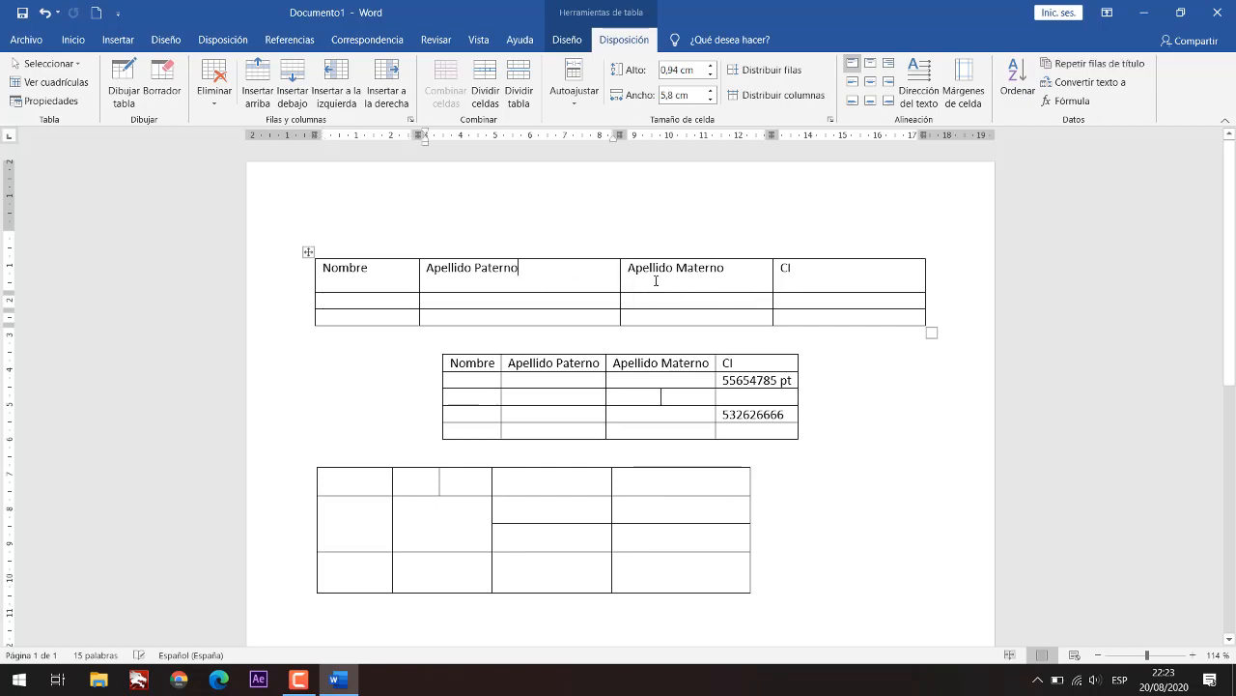
pyautogui.click(730, 272)
pyautogui.moveTo(741, 276); pyautogui.dragTo(624, 270)
pyautogui.click(513, 305)
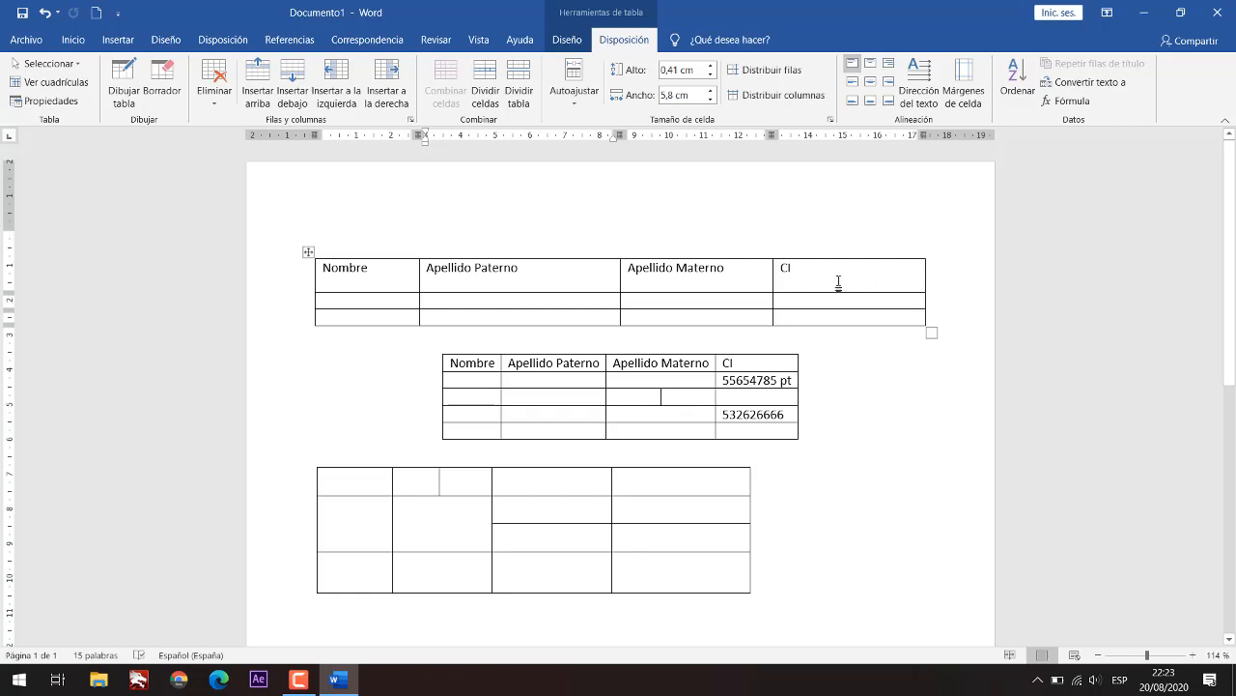
pyautogui.moveTo(560, 269); pyautogui.dragTo(385, 278)
pyautogui.click(553, 270)
pyautogui.moveTo(791, 280); pyautogui.dragTo(689, 261)
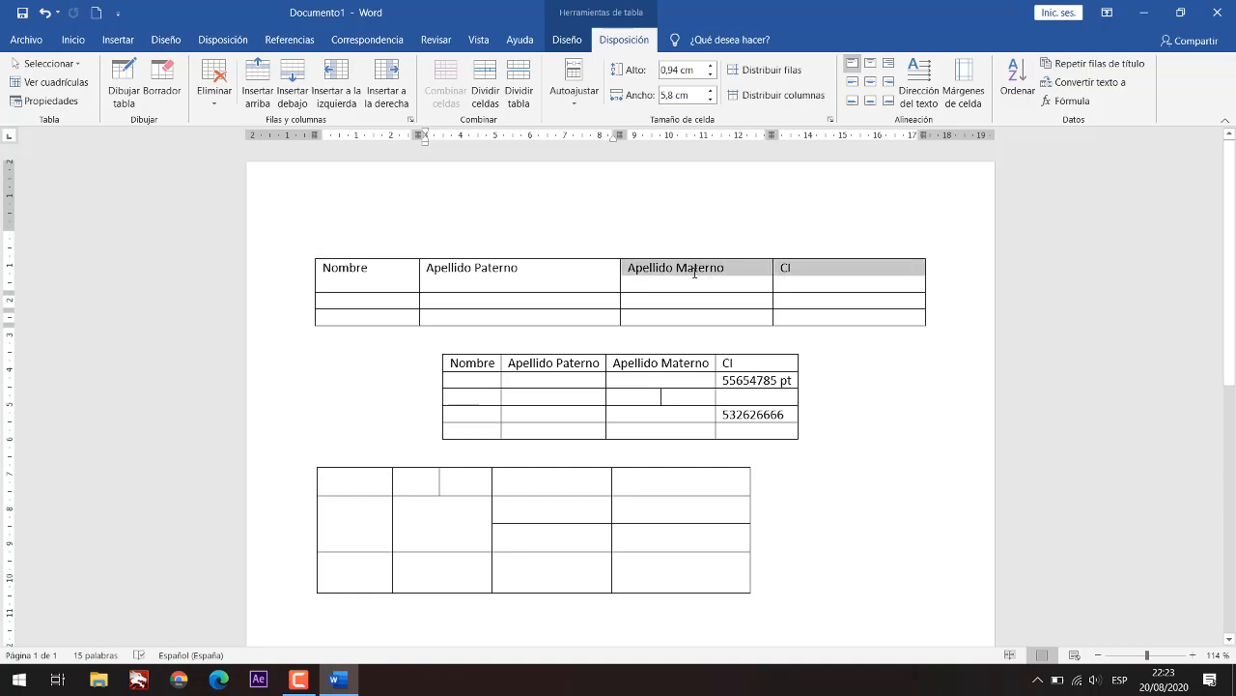
pyautogui.moveTo(575, 276); pyautogui.dragTo(400, 276)
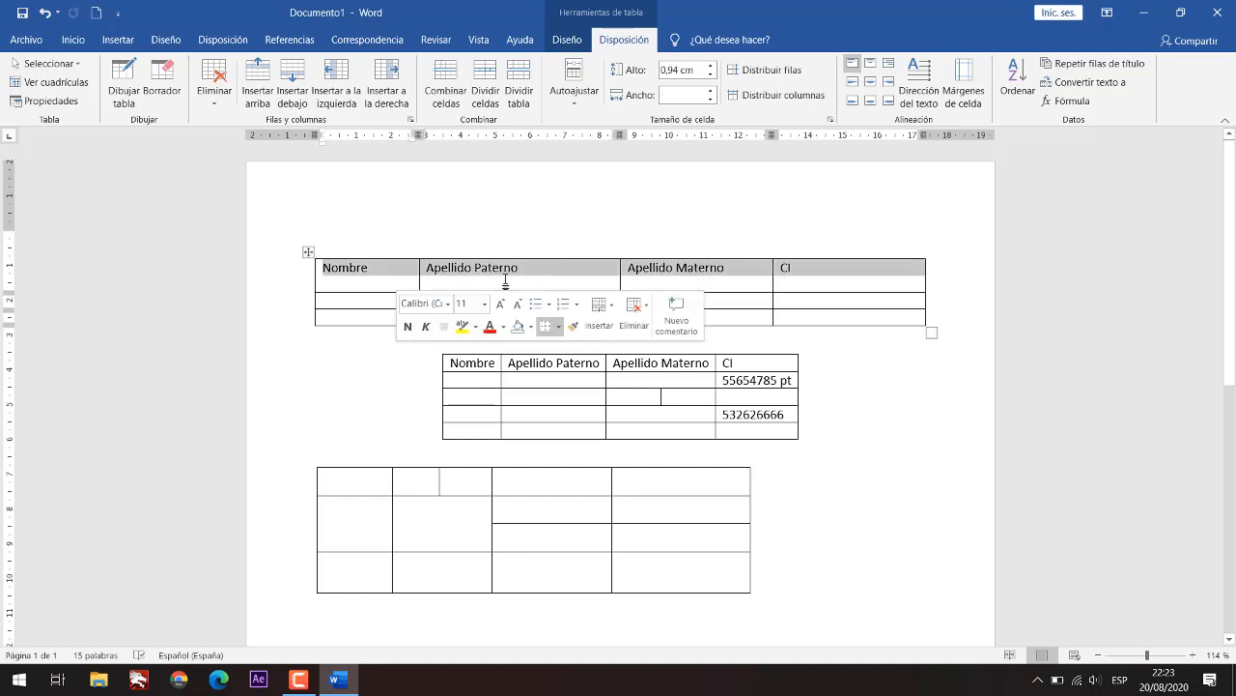
pyautogui.click(542, 276)
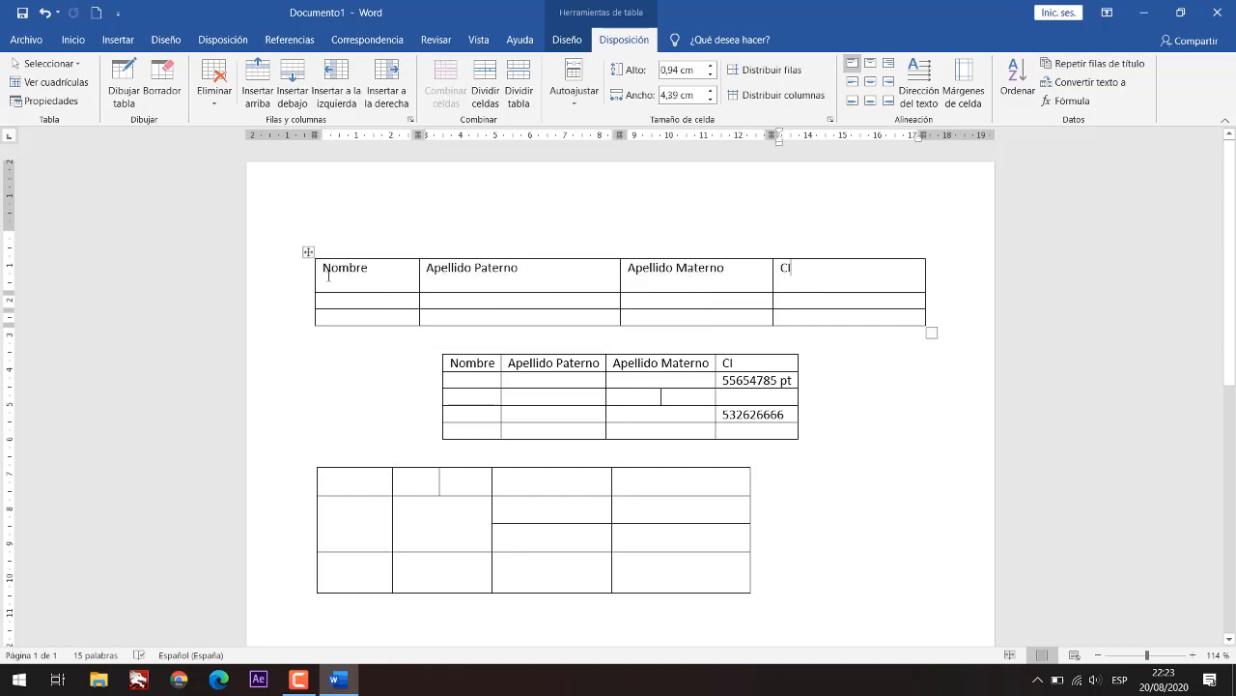
# Step: Practise selecting an entire row at once, using the header rows of the first and second tables
pyautogui.click(297, 280)
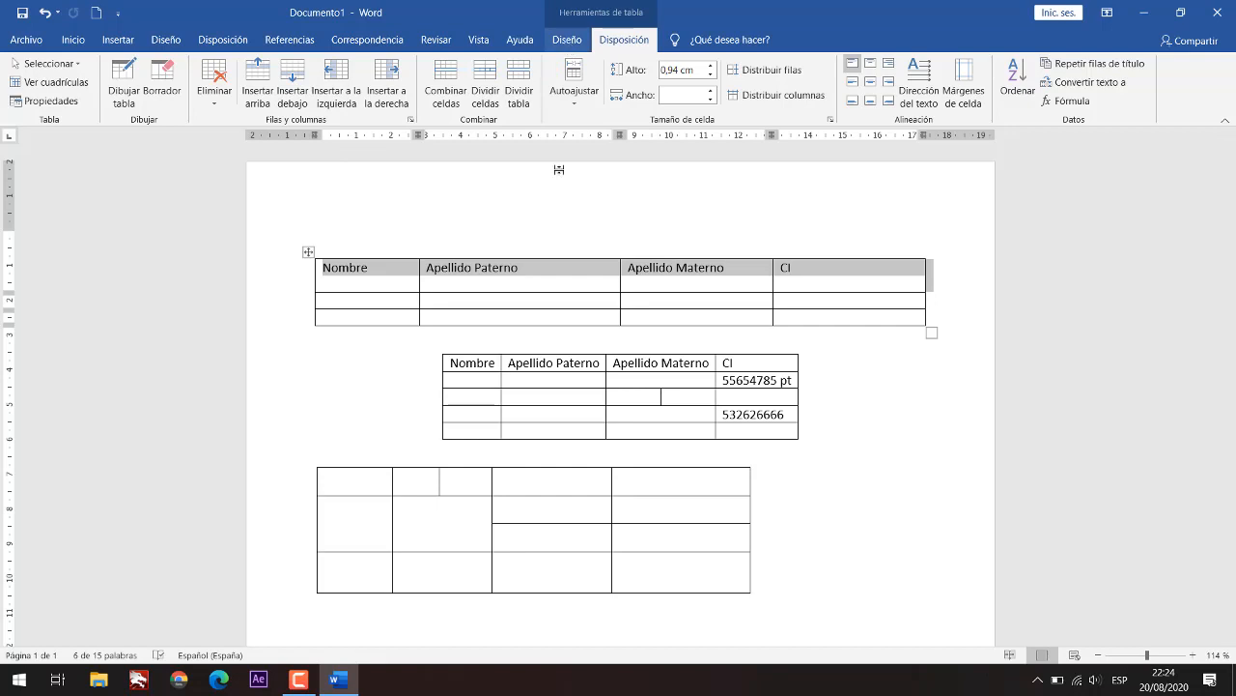
pyautogui.click(452, 277)
pyautogui.click(446, 391)
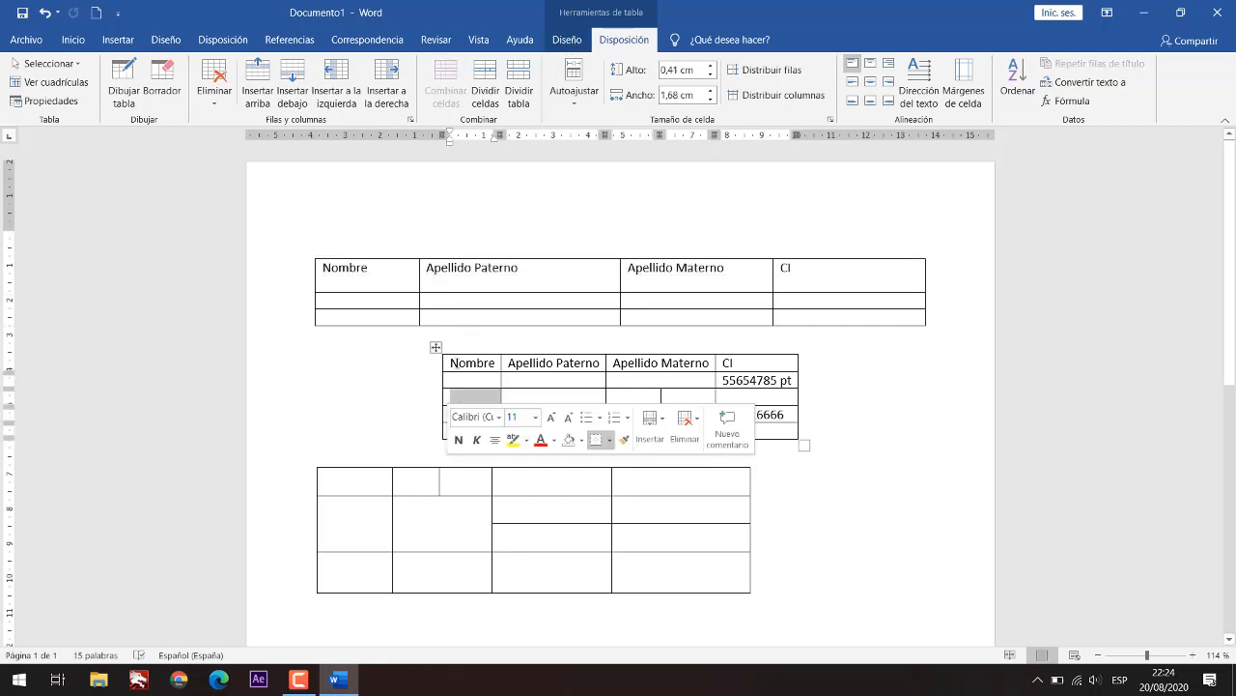
pyautogui.click(370, 367)
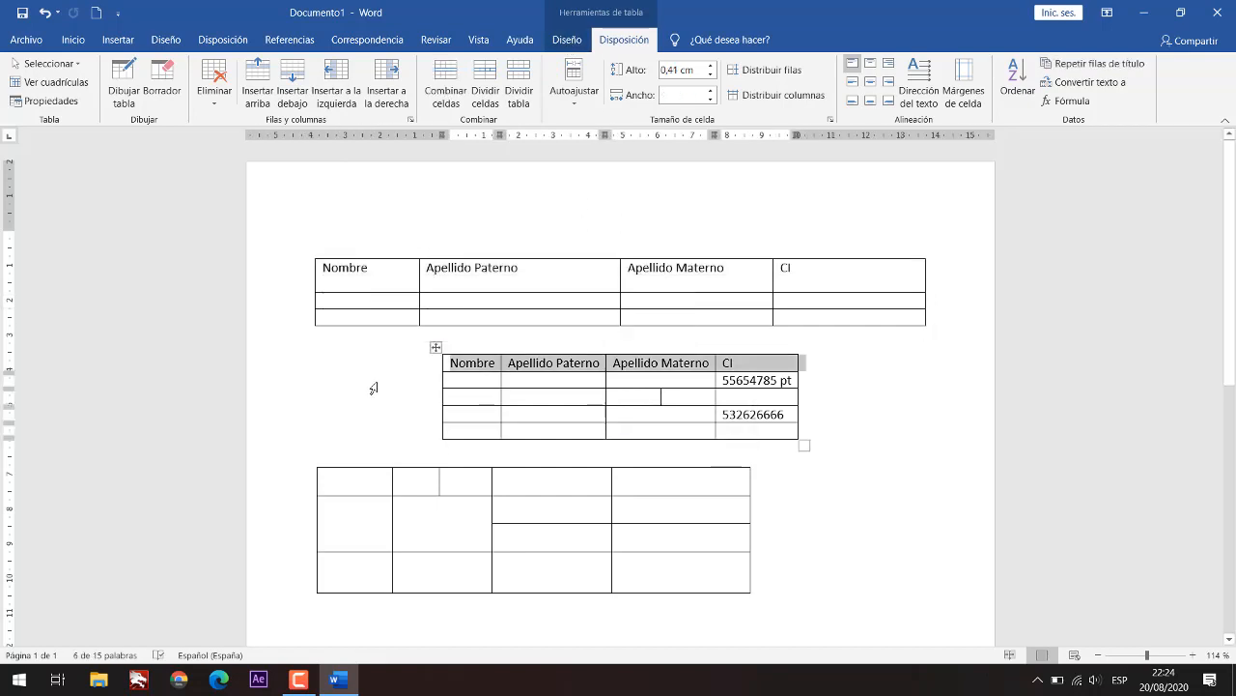
# Step: Select the whole first table, show its layout options, and clear the selection
pyautogui.click(307, 251)
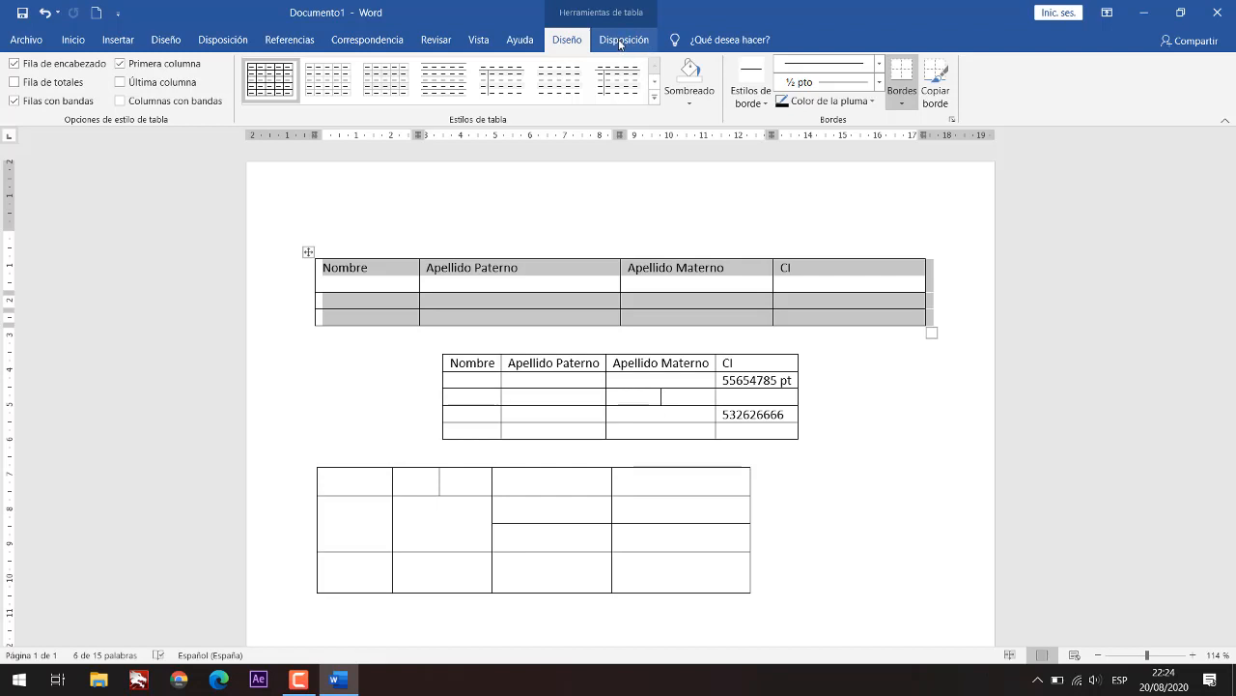
pyautogui.click(620, 39)
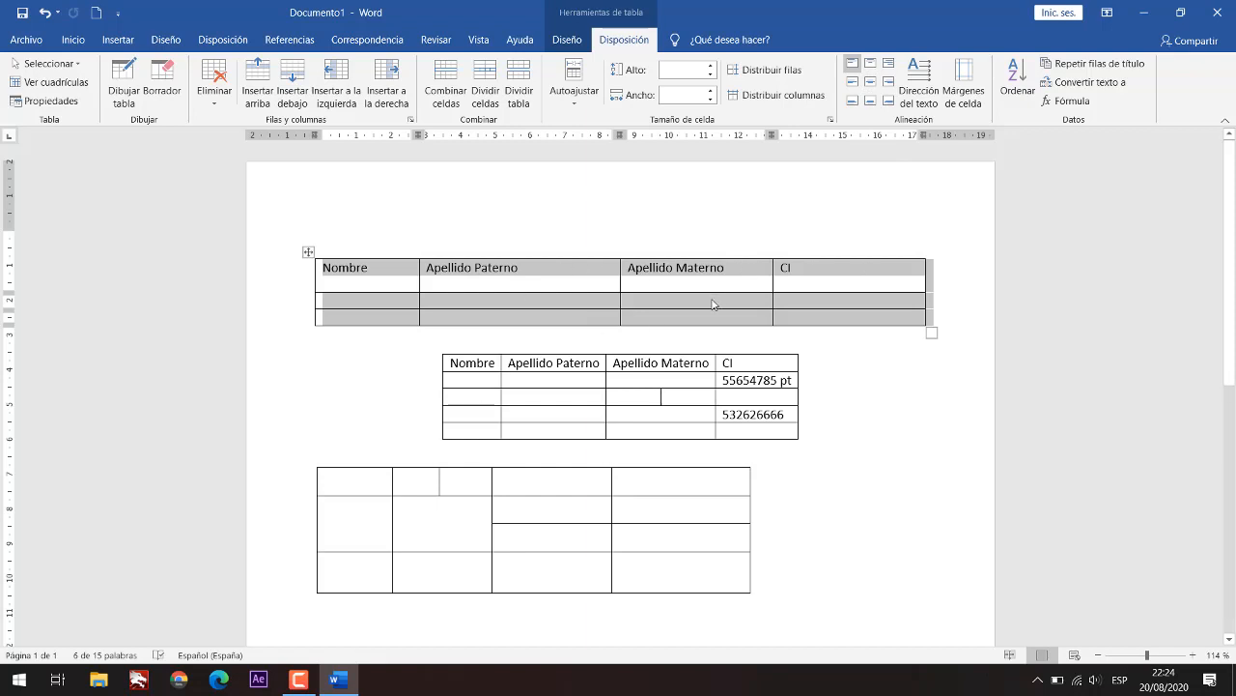
pyautogui.click(812, 281)
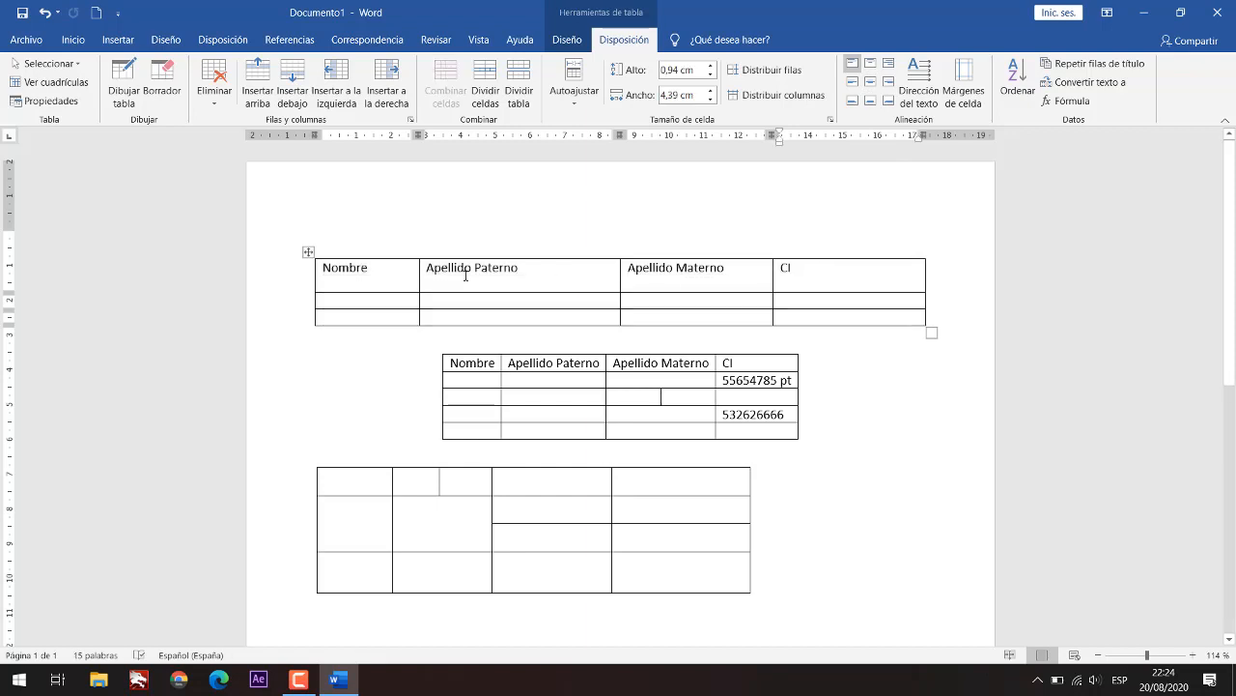
# Step: Rotate the text of the first table's entire header row so it reads vertically from bottom to top
pyautogui.click(303, 277)
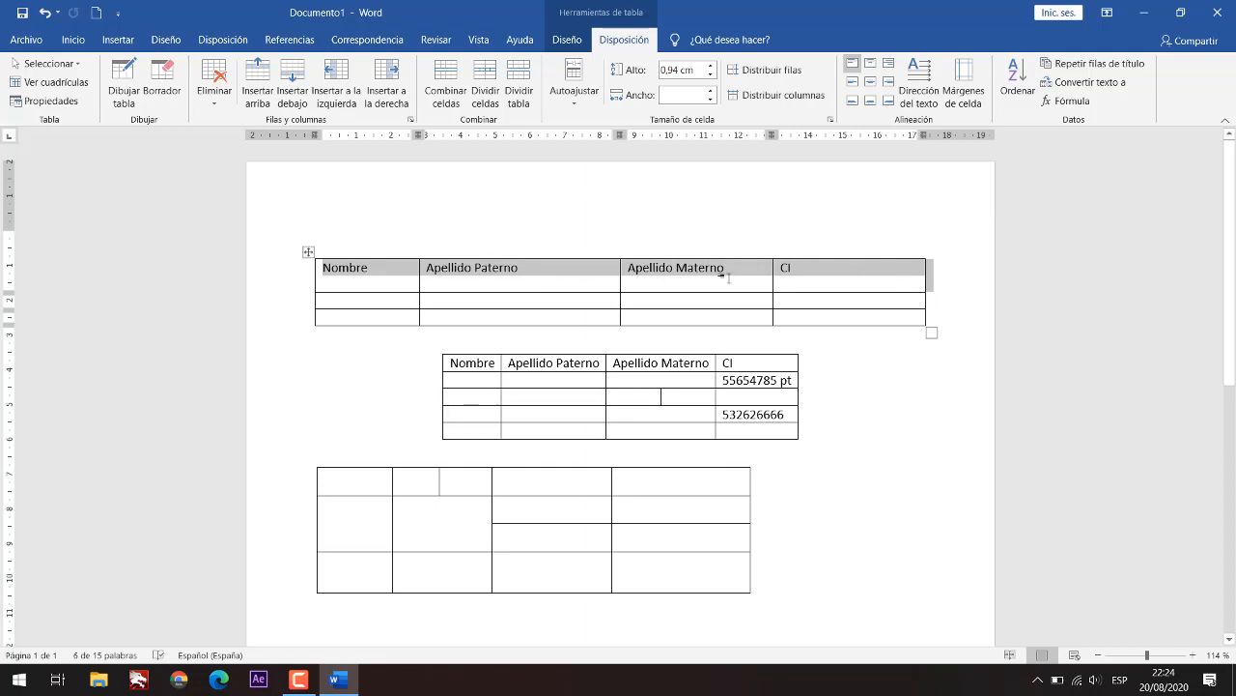
pyautogui.click(926, 100)
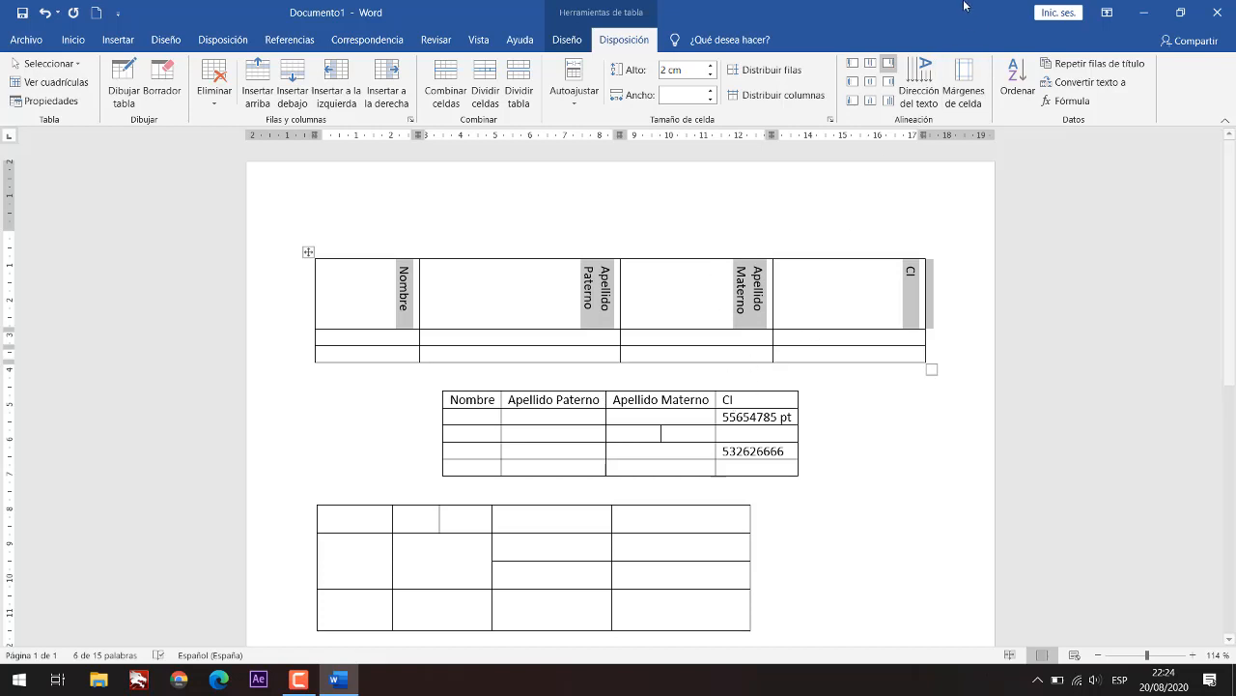
pyautogui.click(918, 89)
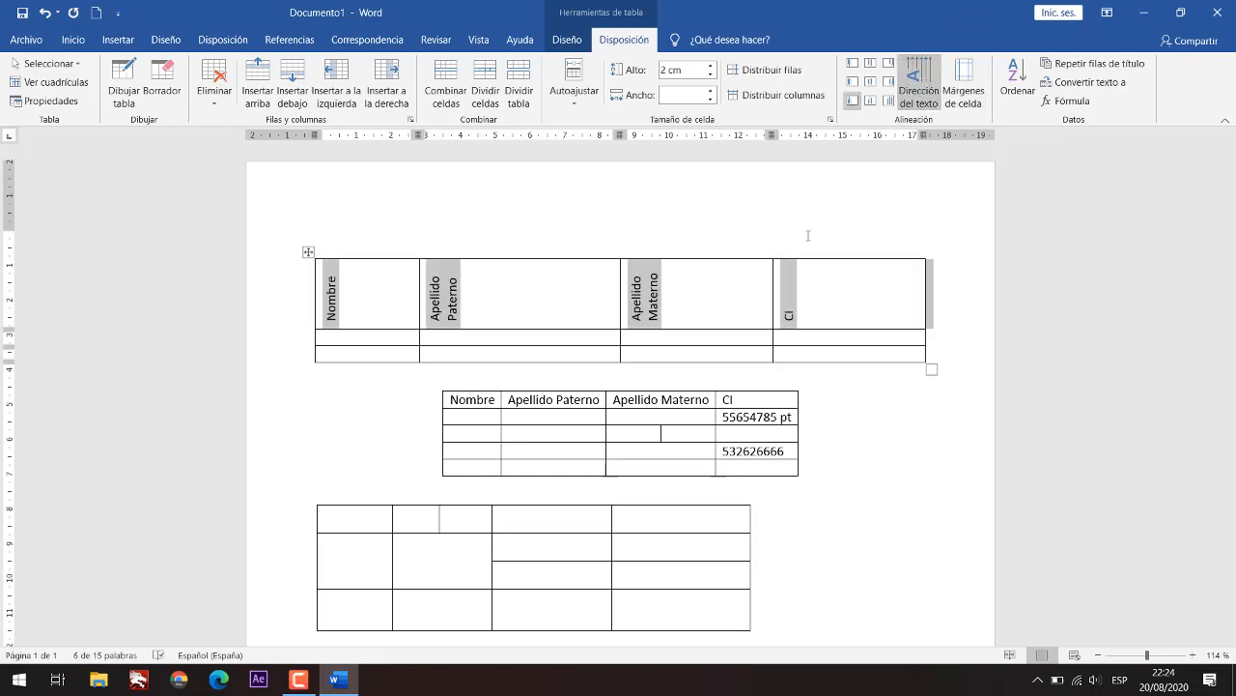
# Step: Cycle the header row's text direction through all its orientations, ending again with text reading from bottom to top
pyautogui.click(923, 94)
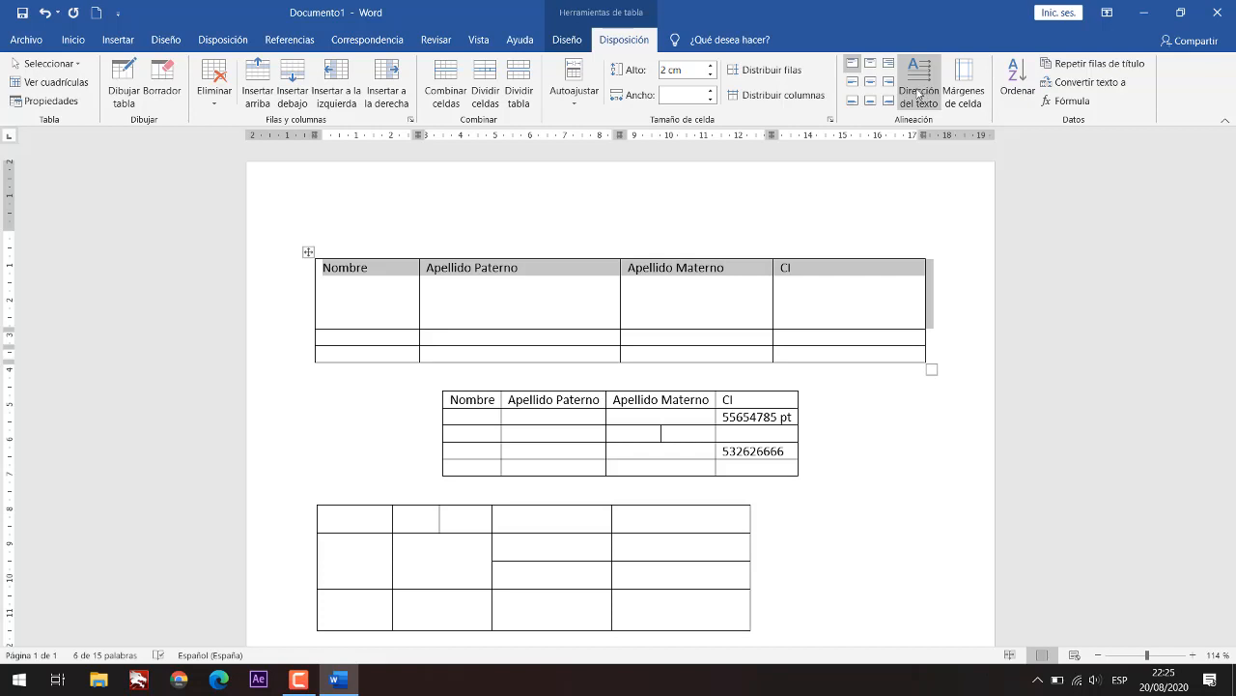
pyautogui.click(919, 97)
pyautogui.click(918, 96)
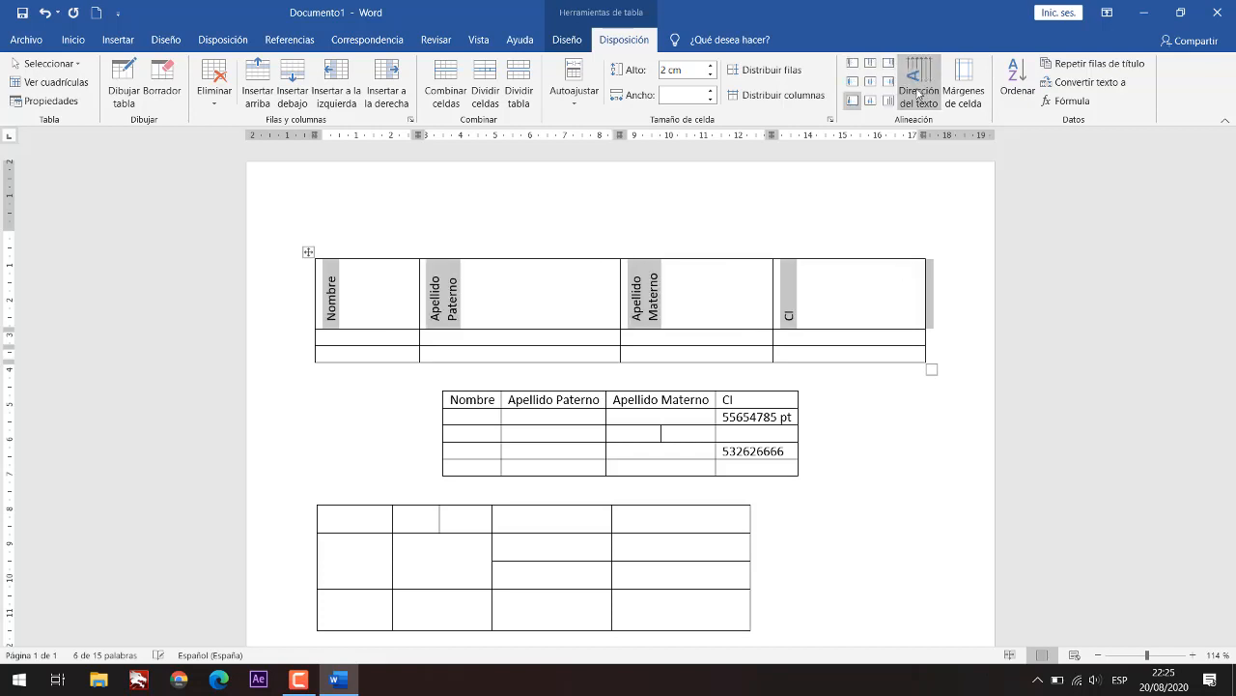
pyautogui.click(918, 97)
pyautogui.click(919, 97)
pyautogui.click(919, 97)
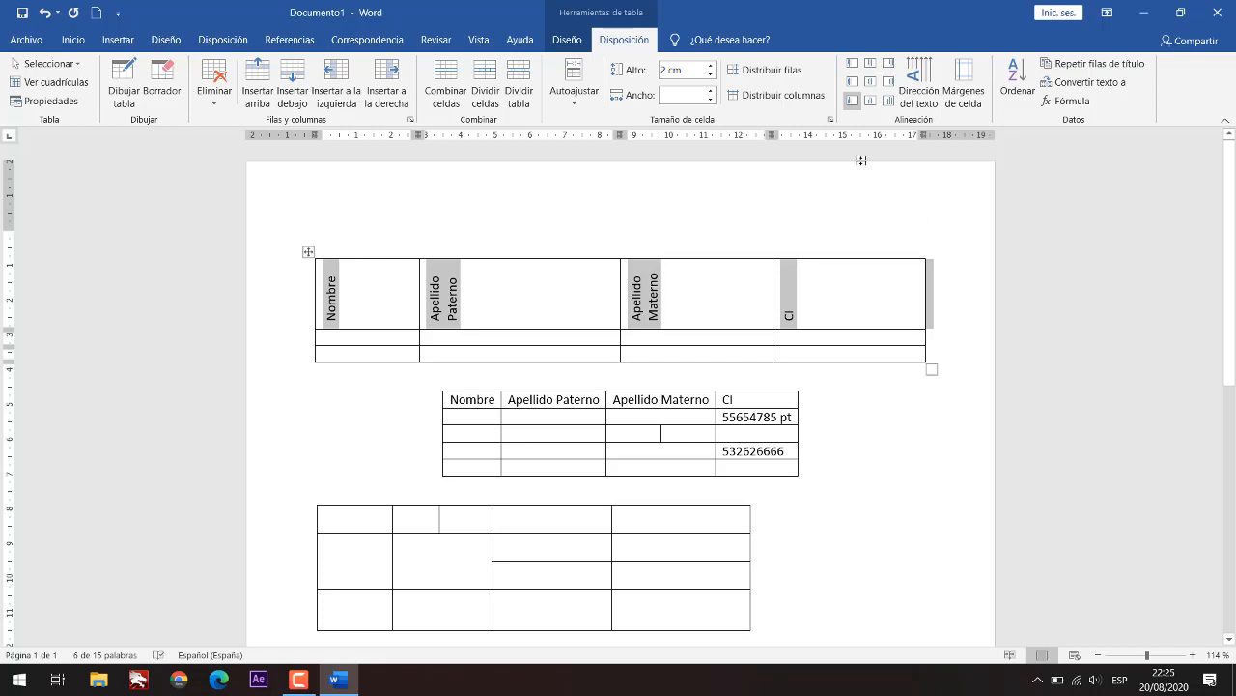
# Step: Try the centre-left and bottom-centre alignments on the first table's header row, and centre its text both horizontally and vertically
pyautogui.click(853, 89)
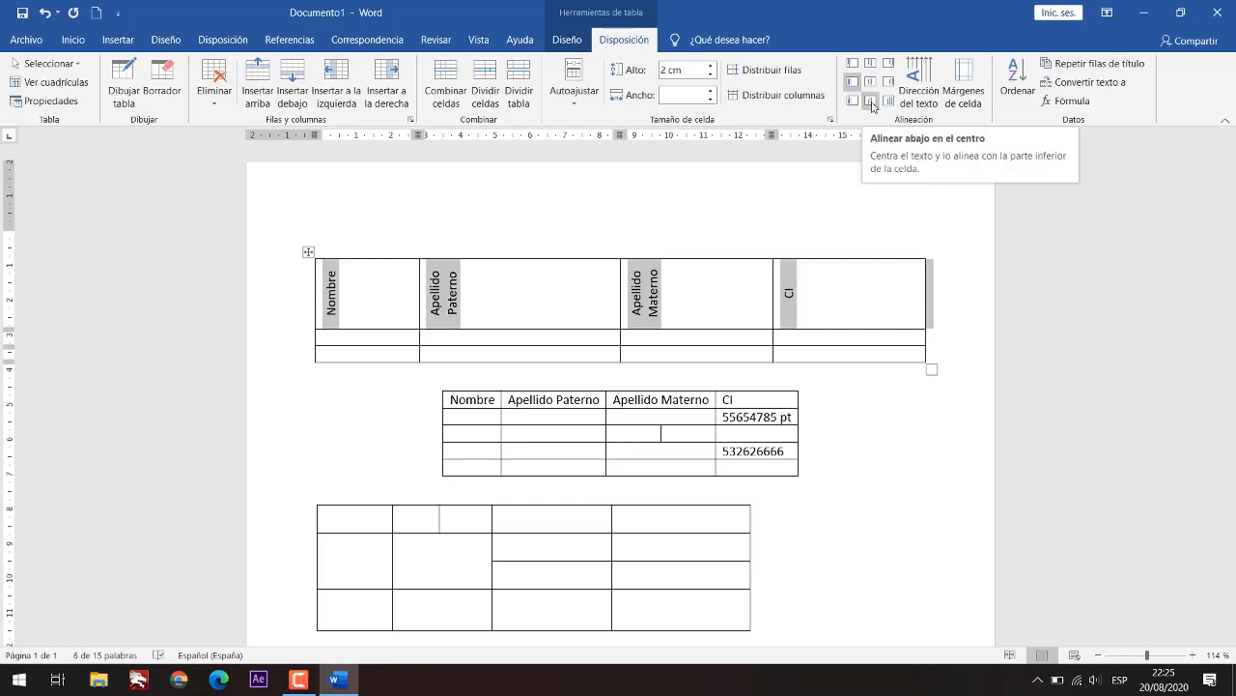
pyautogui.click(871, 102)
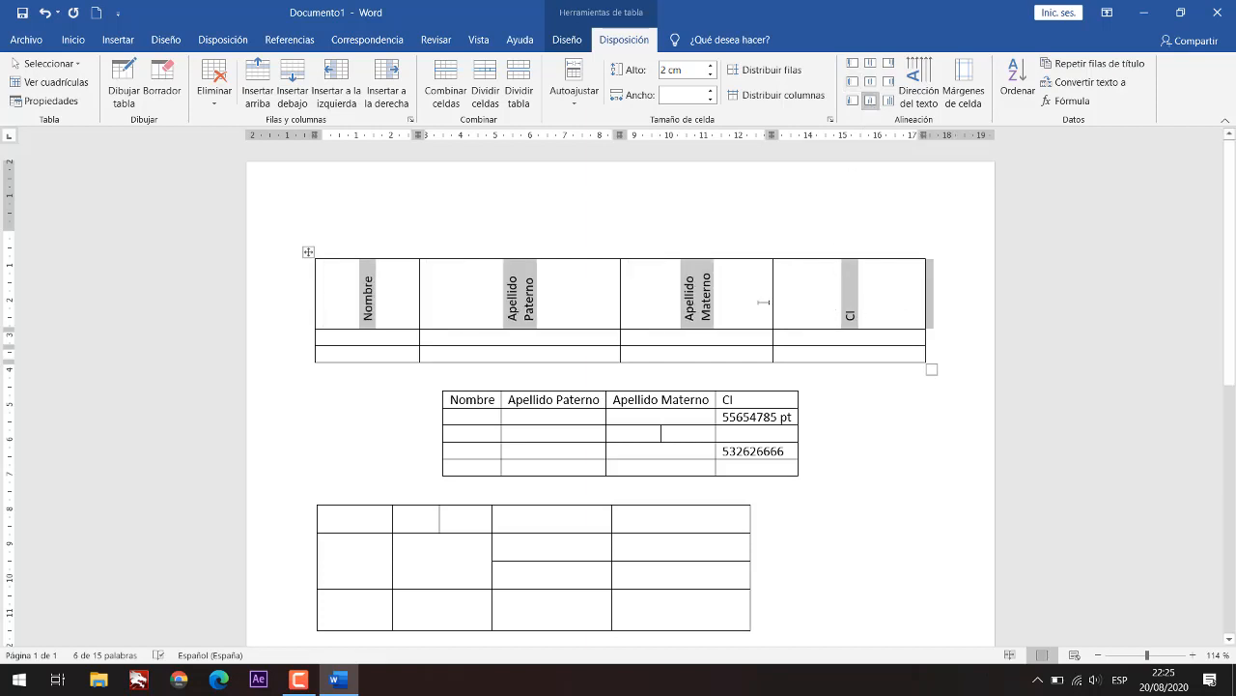
pyautogui.click(873, 89)
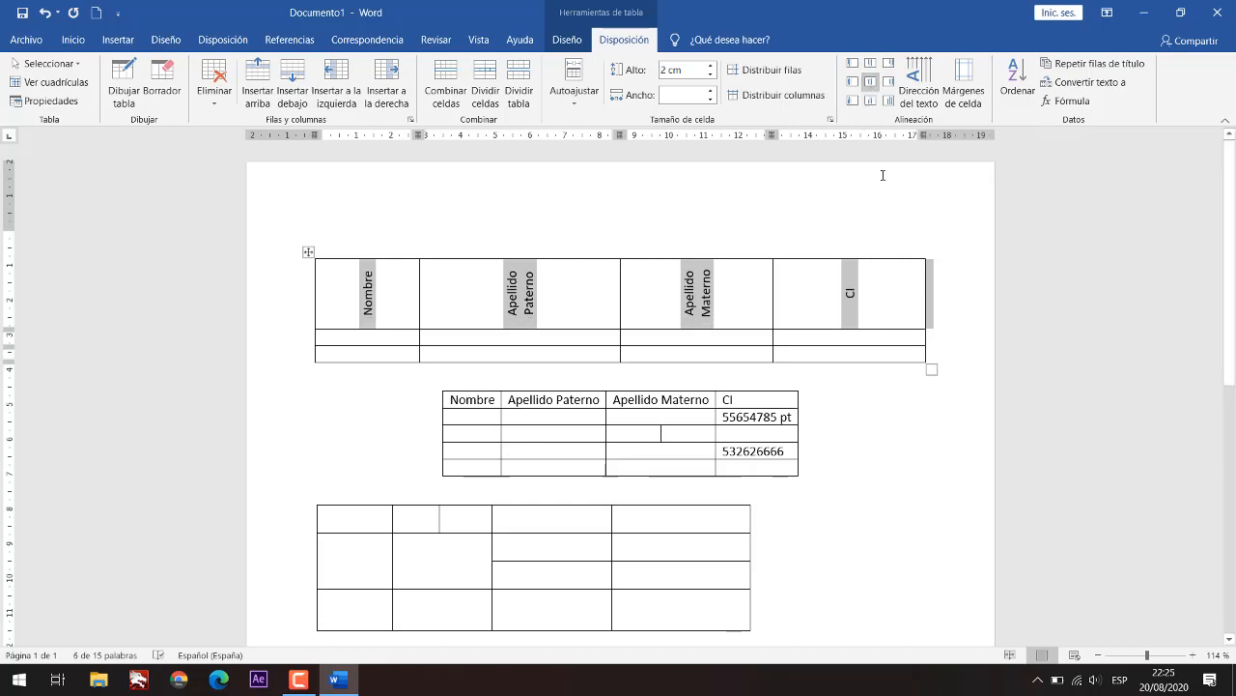
pyautogui.click(854, 304)
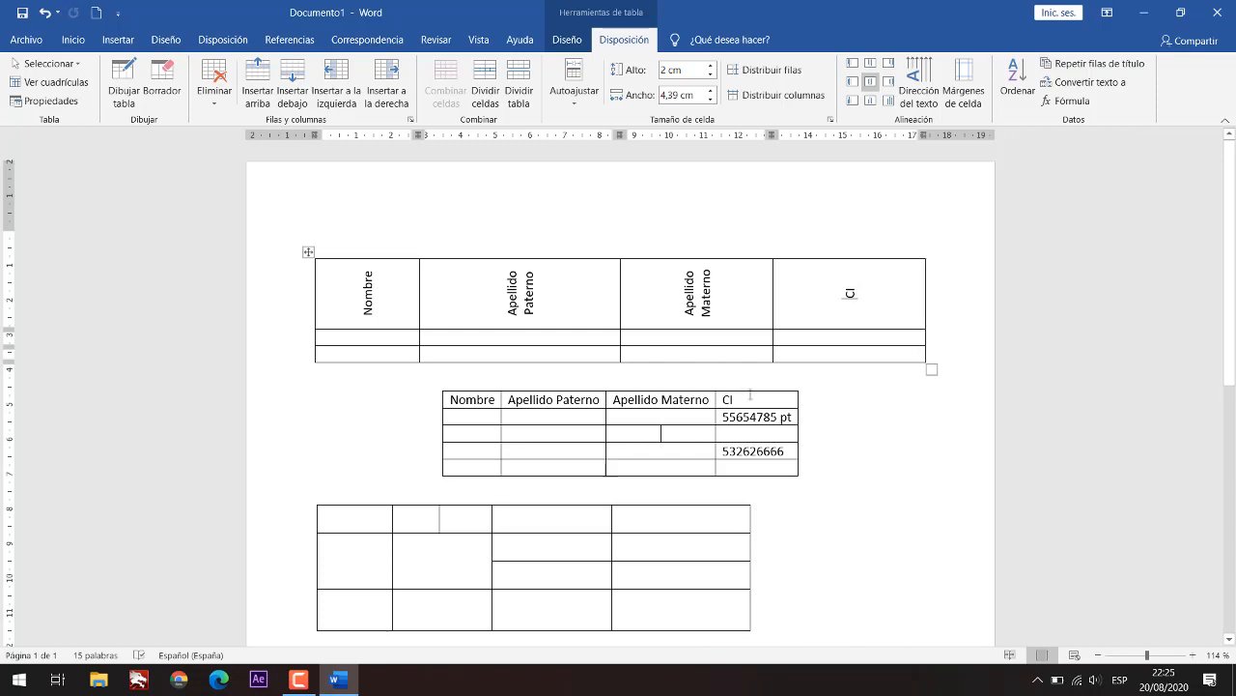
# Step: Examine the table design options and the shading colours available for the first table's Apellido Paterno header cell
pyautogui.moveTo(750, 397); pyautogui.dragTo(629, 400)
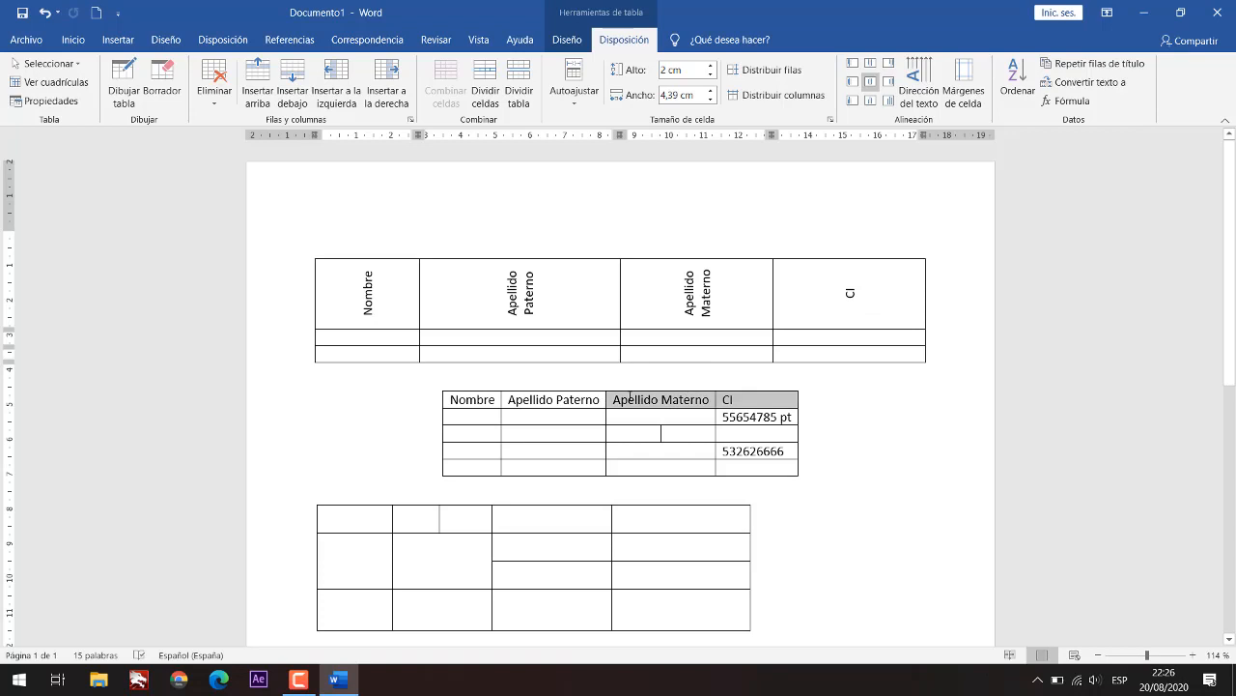
pyautogui.click(729, 298)
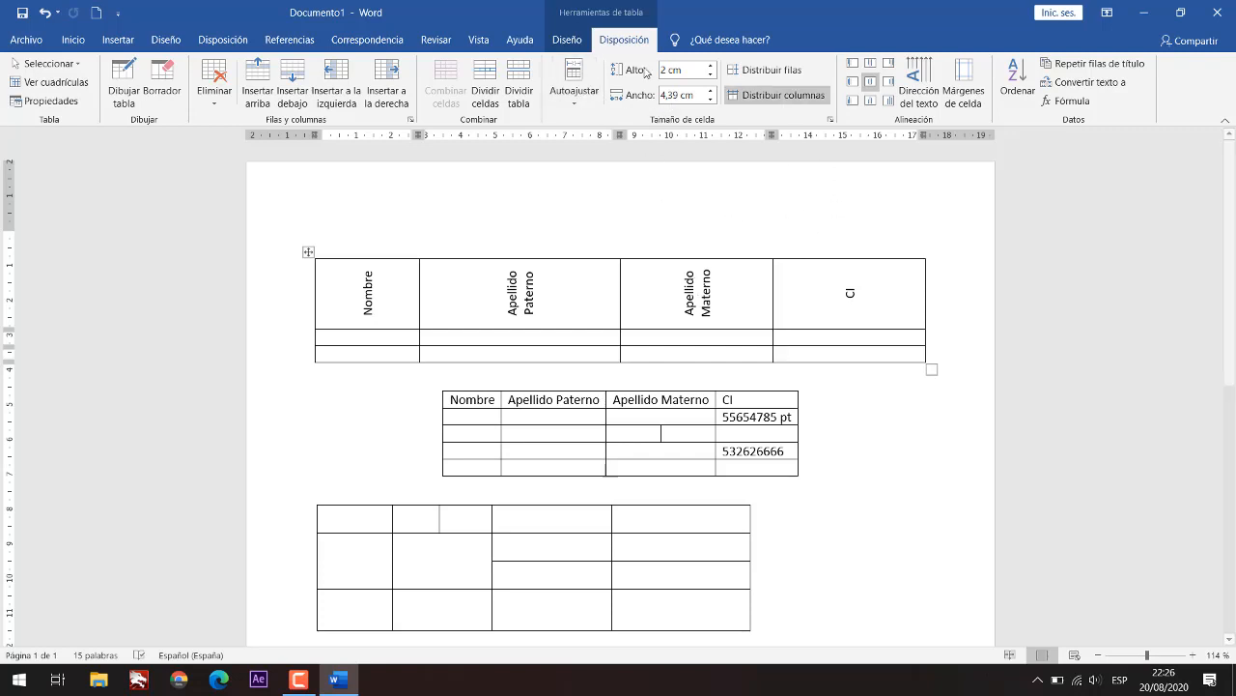
pyautogui.click(568, 40)
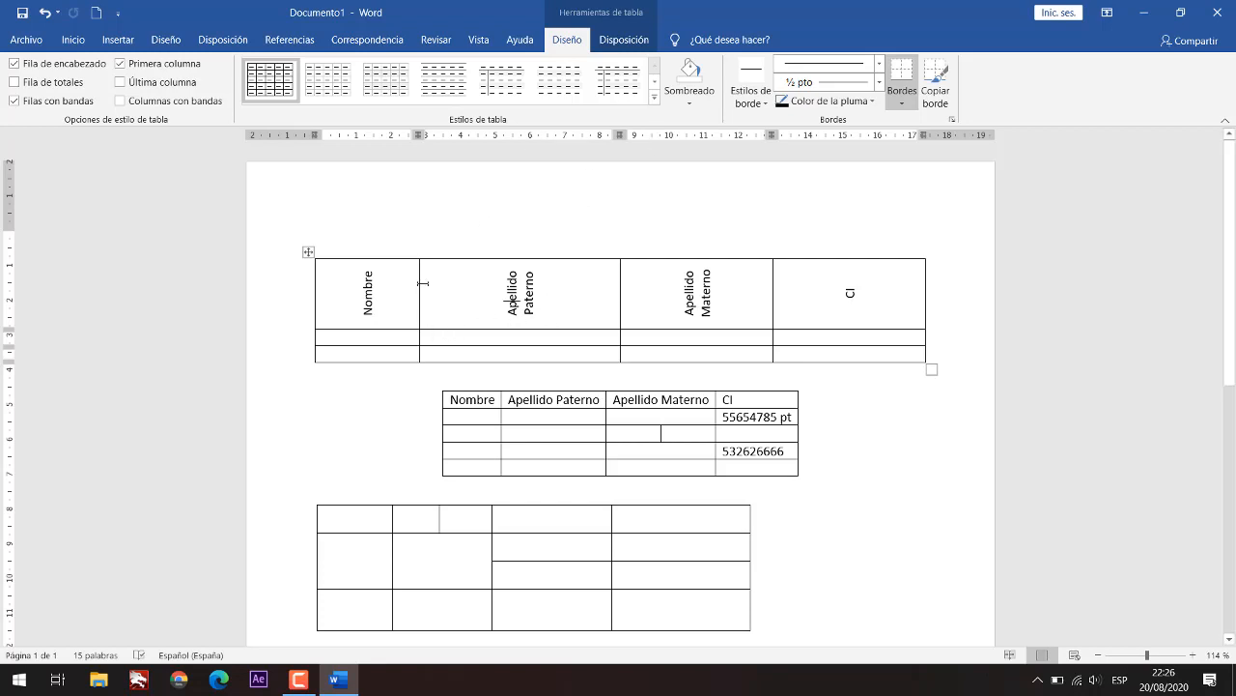
pyautogui.click(455, 297)
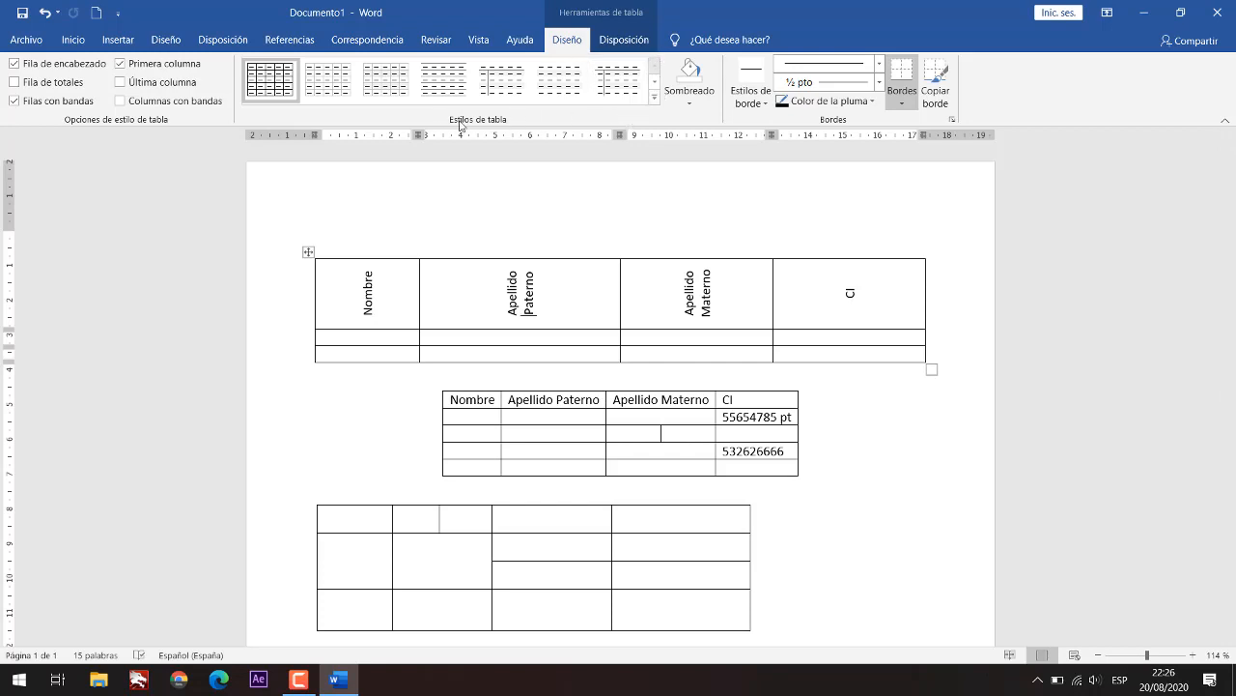
pyautogui.click(688, 101)
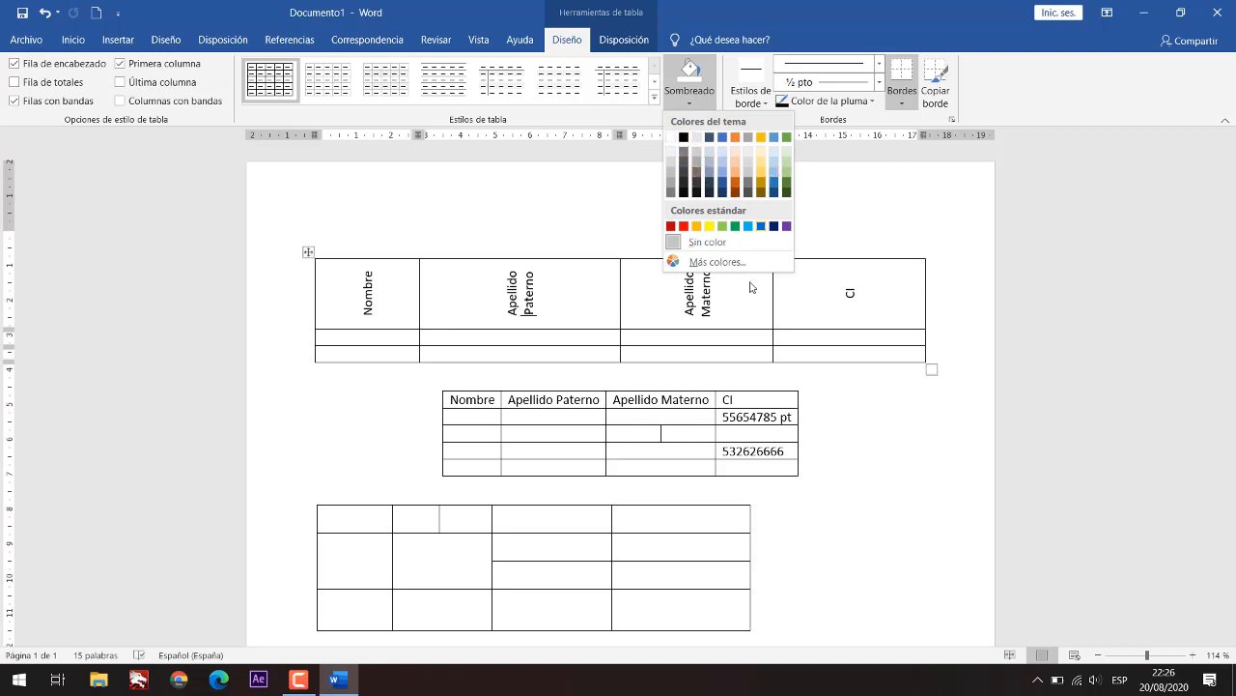
pyautogui.click(562, 295)
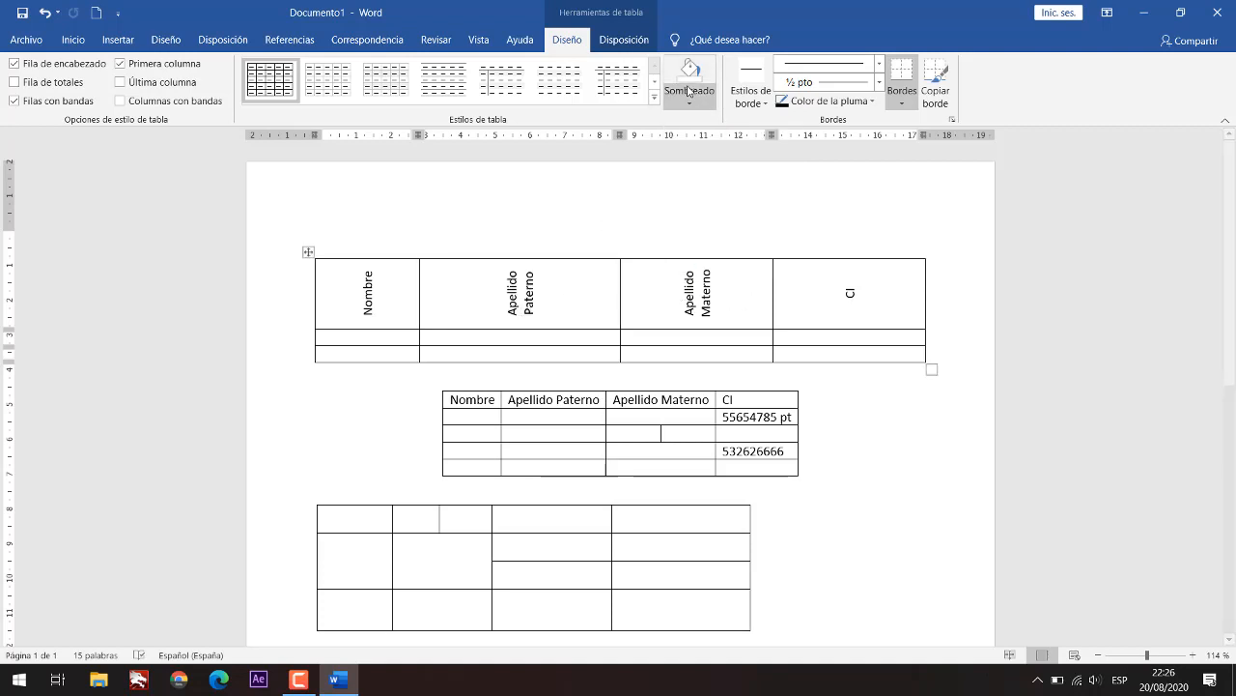
# Step: Apply the green Tabla de lista 3 - Énfasis 6 style to the first table
pyautogui.click(654, 96)
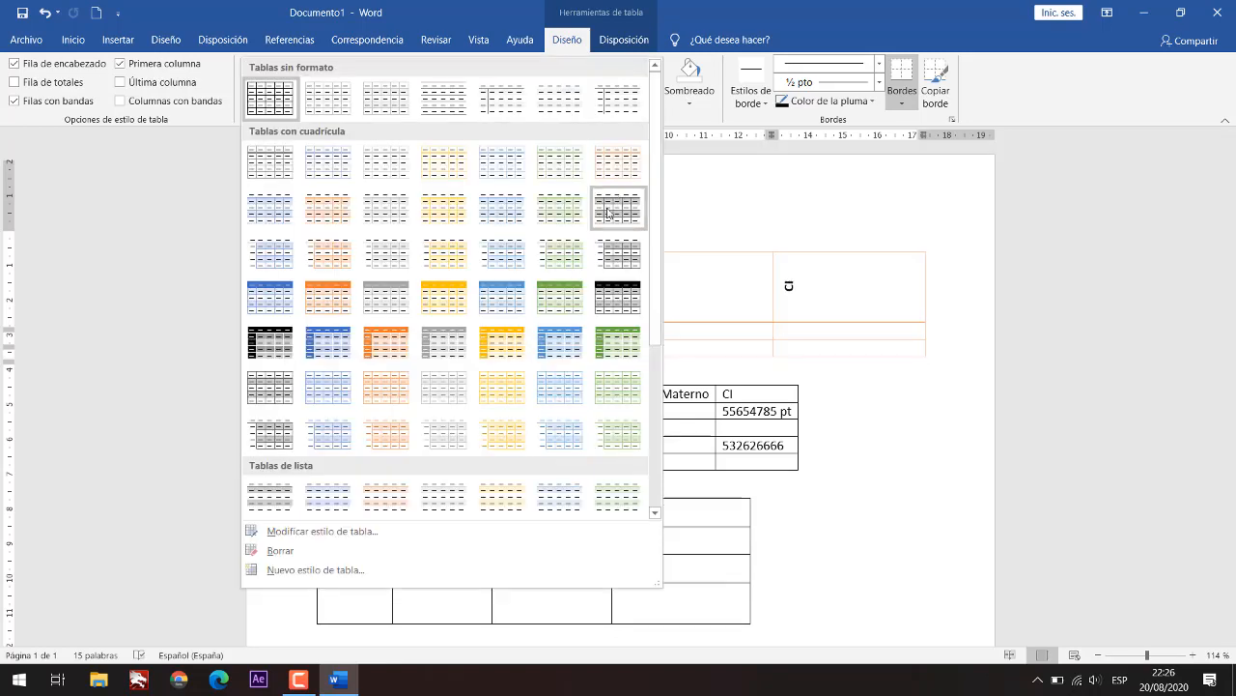
pyautogui.click(563, 237)
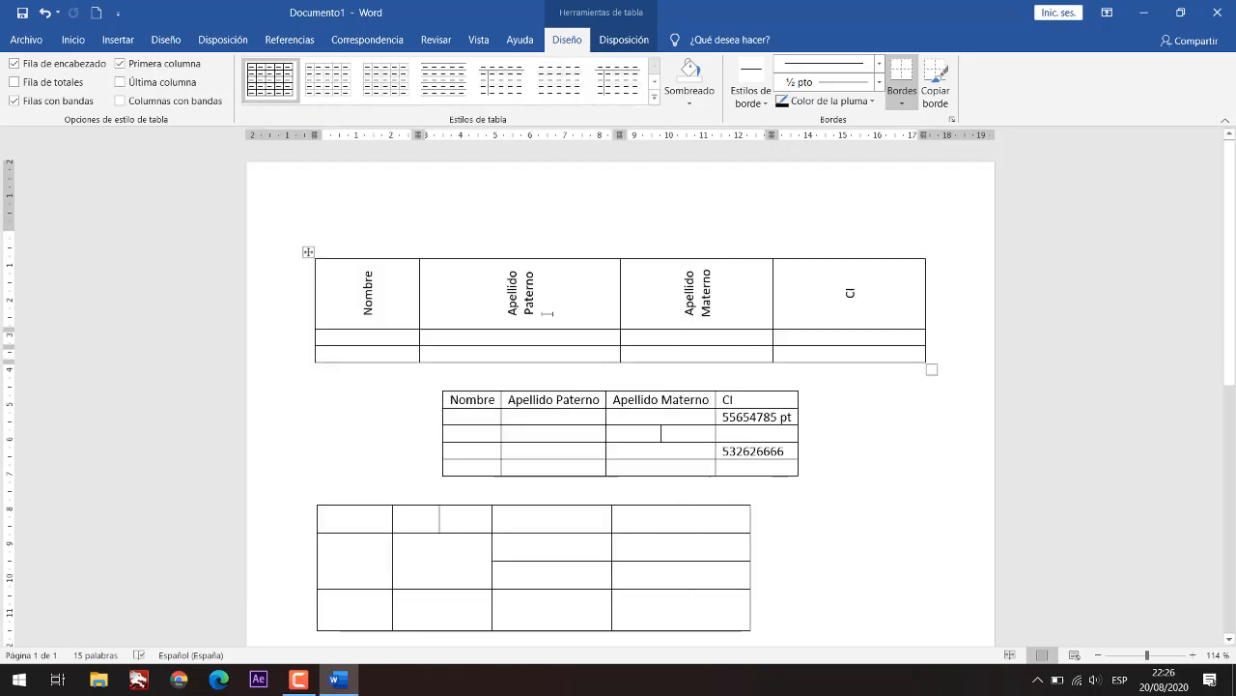
pyautogui.click(656, 97)
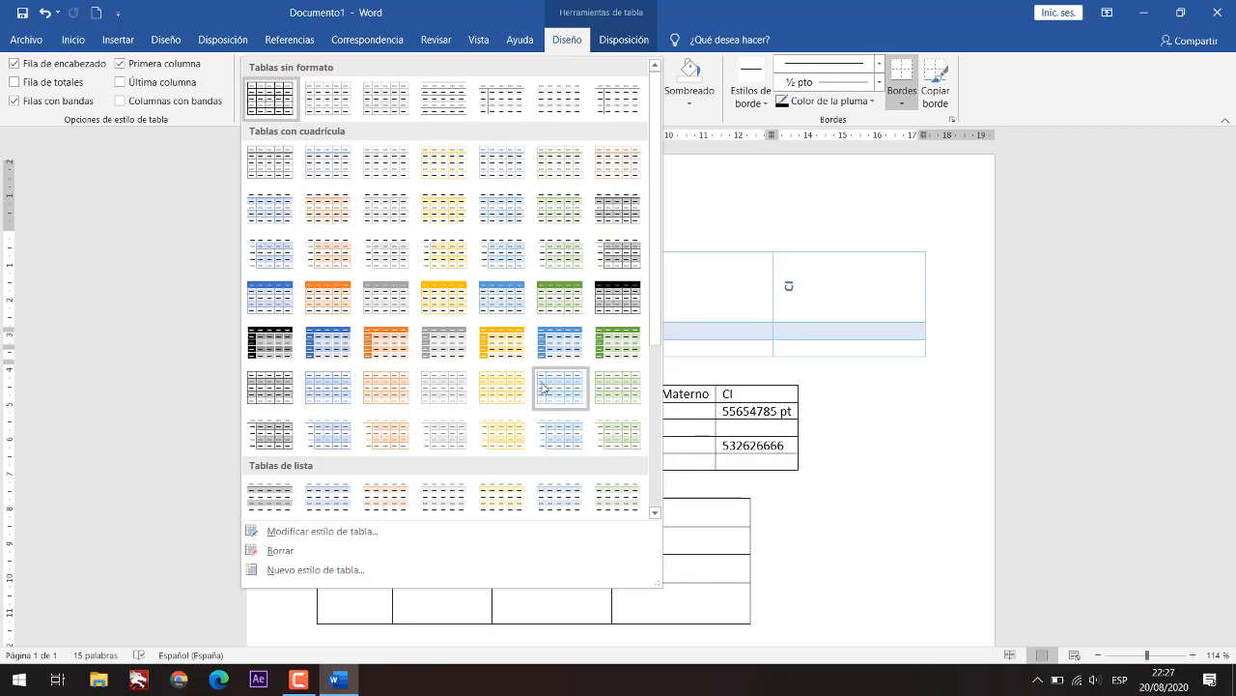
pyautogui.scroll(-5, 554, 395)
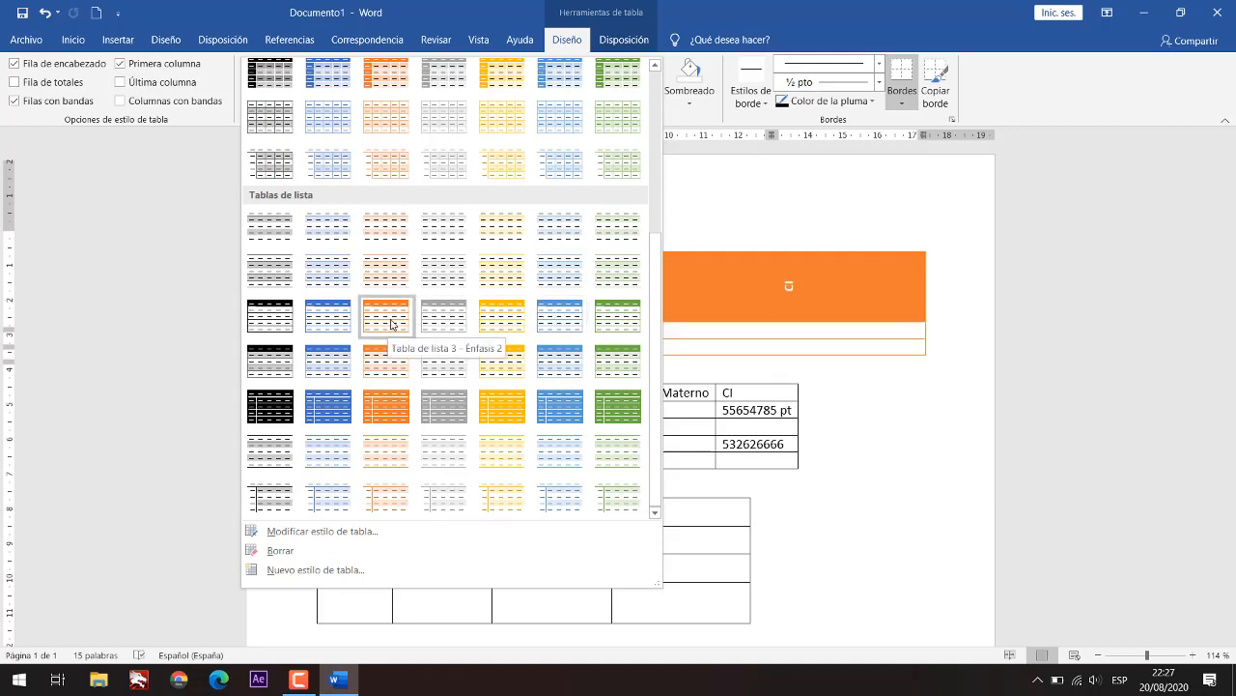
pyautogui.click(607, 320)
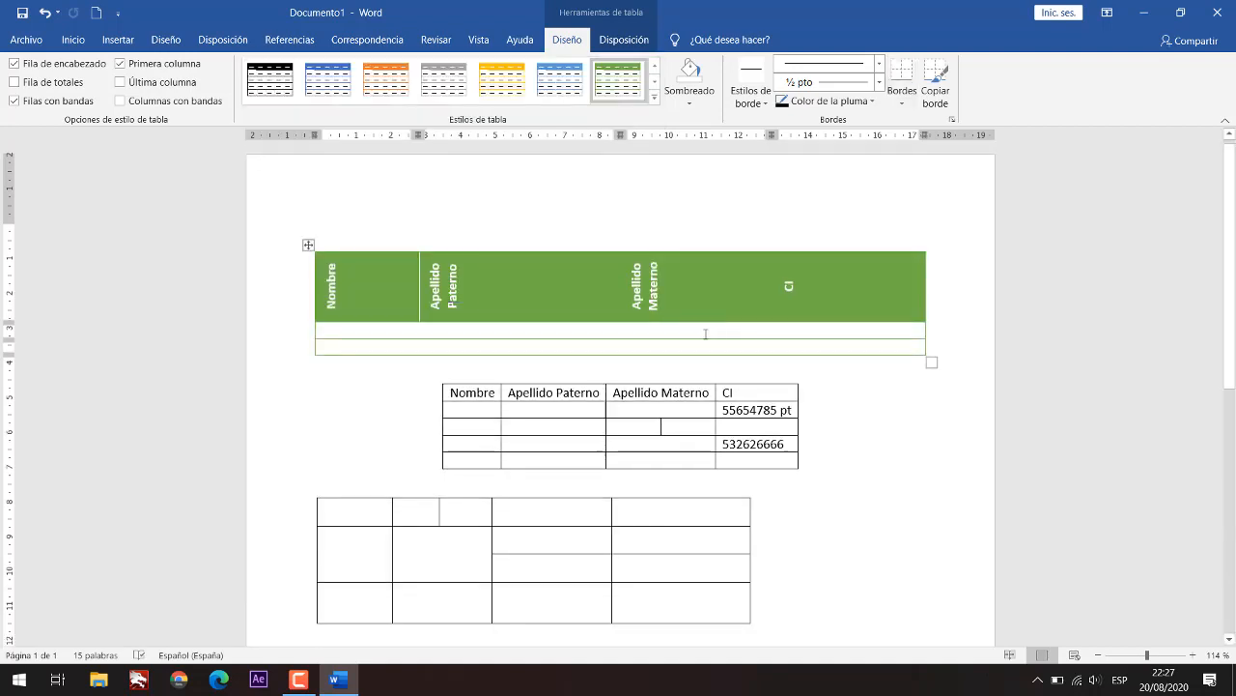
pyautogui.click(709, 337)
pyautogui.click(836, 331)
# Step: Centre the first table's header row text horizontally and vertically within its cells
pyautogui.moveTo(821, 290); pyautogui.dragTo(541, 285)
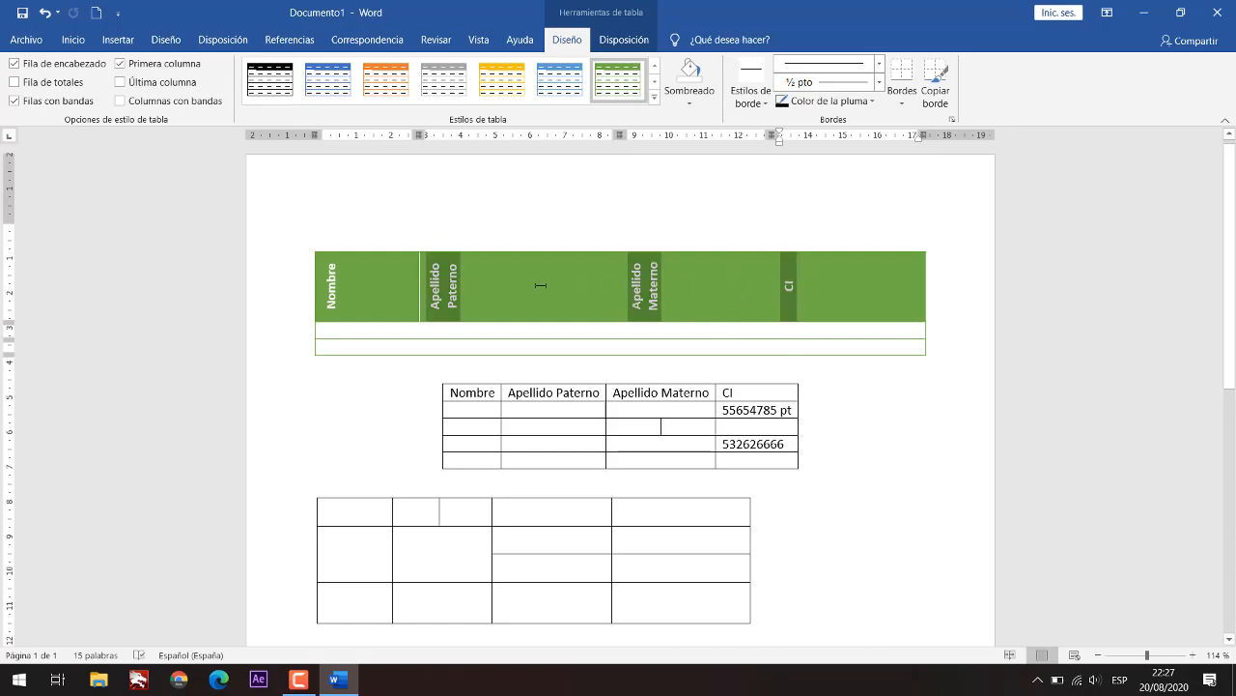
pyautogui.moveTo(450, 290); pyautogui.dragTo(298, 296)
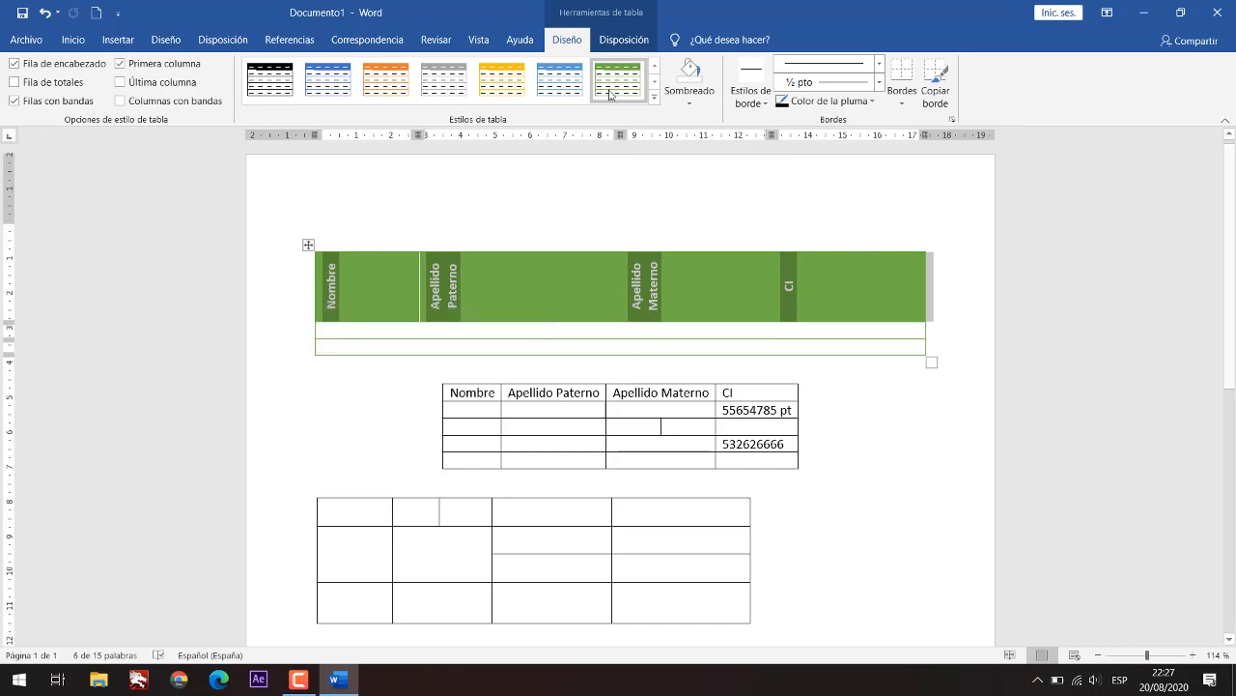
pyautogui.click(637, 37)
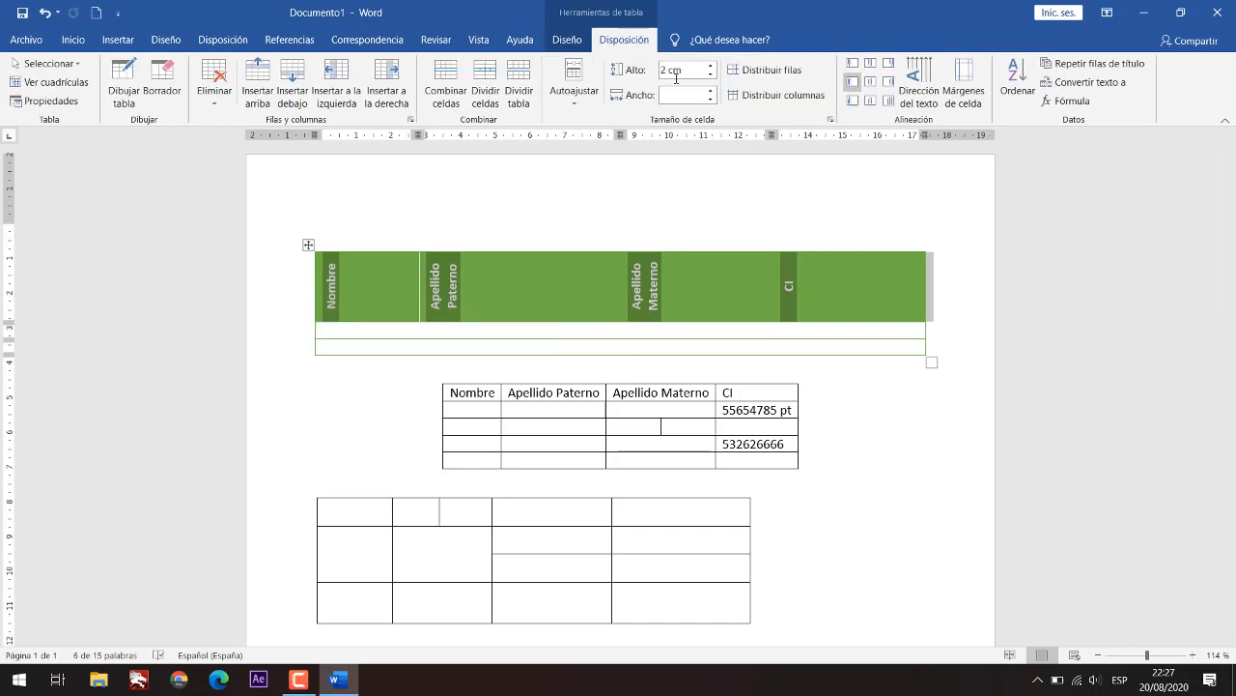
pyautogui.click(871, 85)
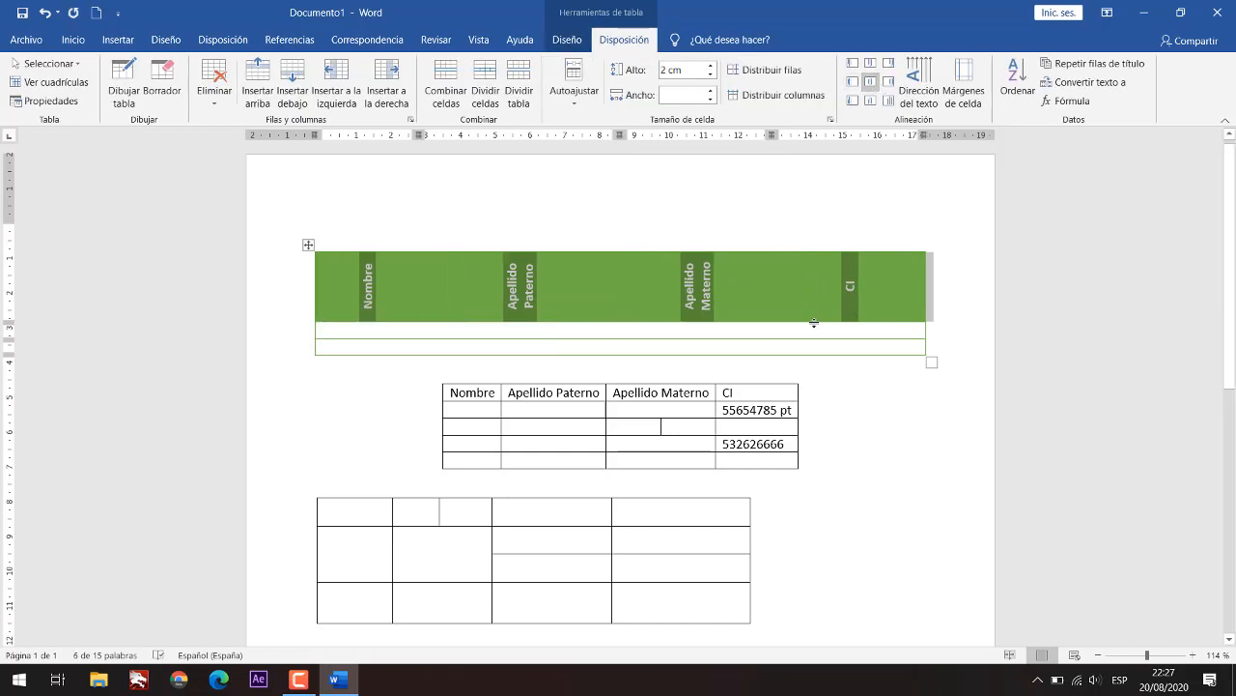
pyautogui.click(816, 326)
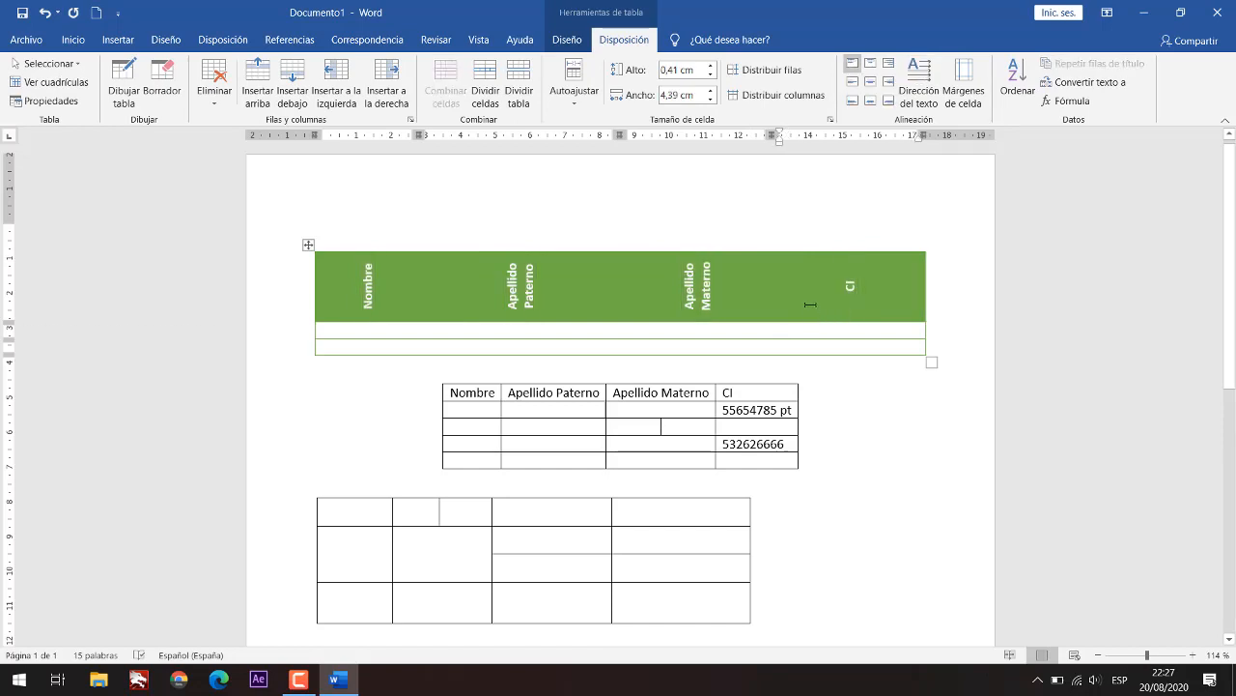
# Step: Clear the table style from the first table
pyautogui.click(335, 289)
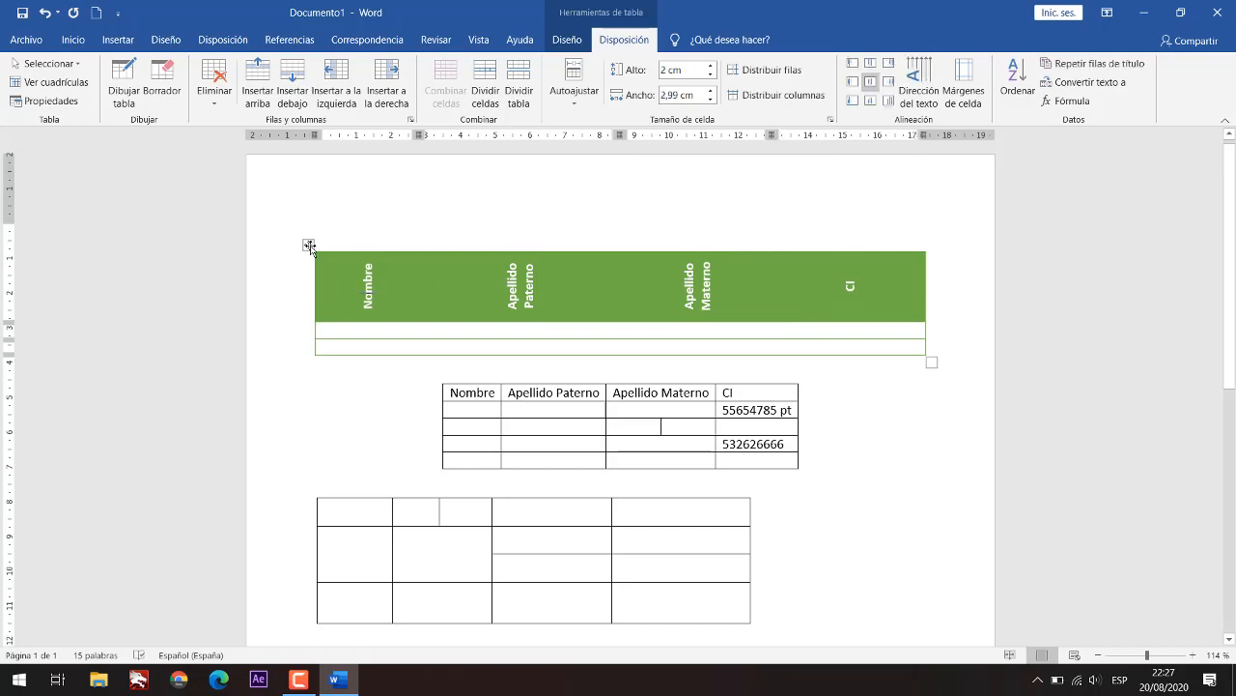
pyautogui.click(309, 246)
pyautogui.click(578, 296)
pyautogui.click(567, 40)
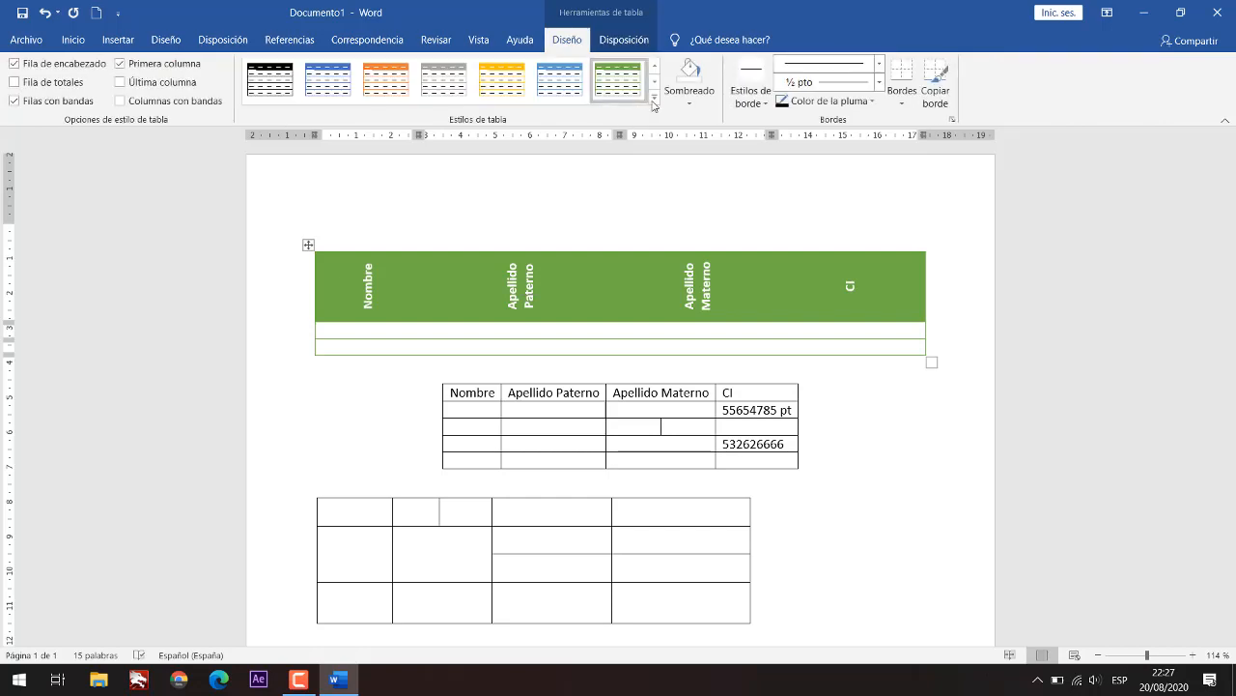
pyautogui.click(654, 99)
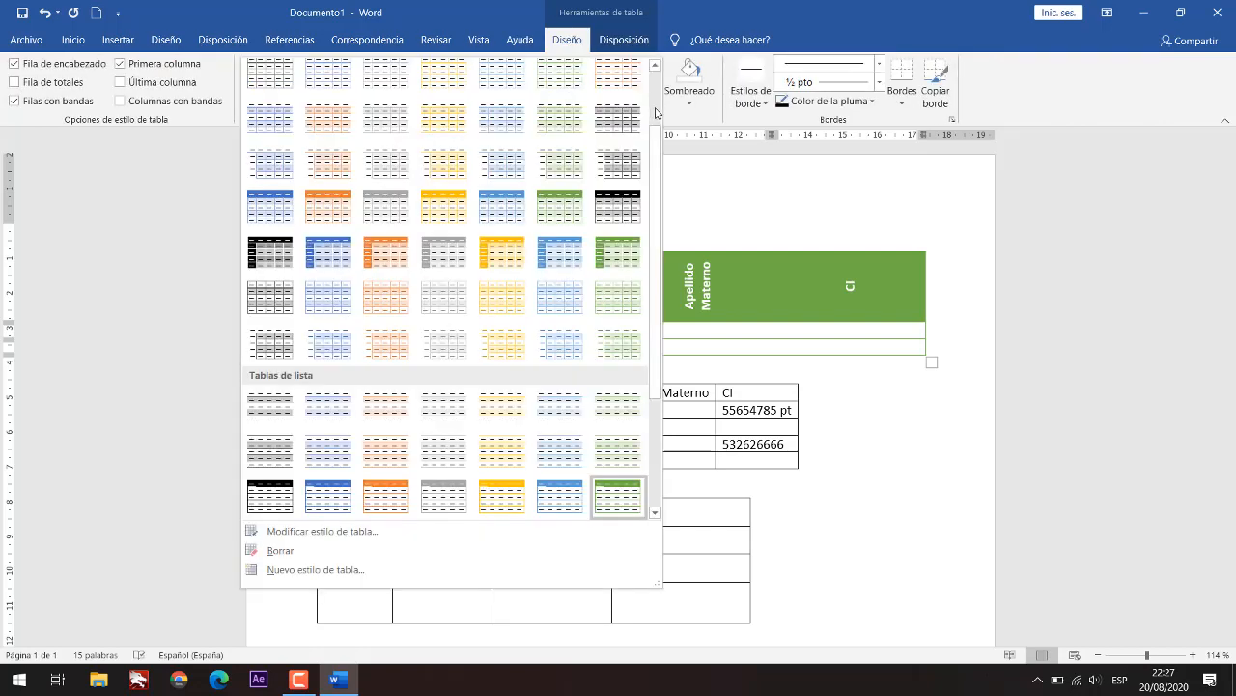
pyautogui.click(292, 553)
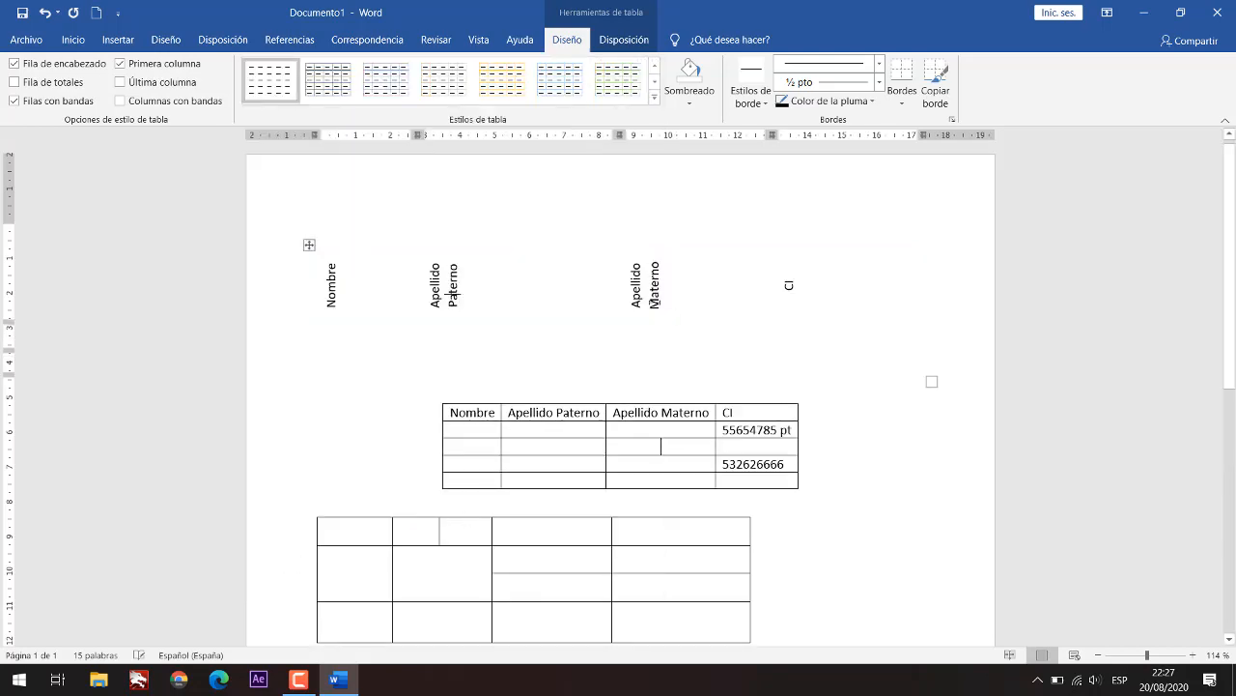
# Step: Apply the green Tabla con cuadrícula 4 - Énfasis 6 style to the whole first table
pyautogui.click(309, 245)
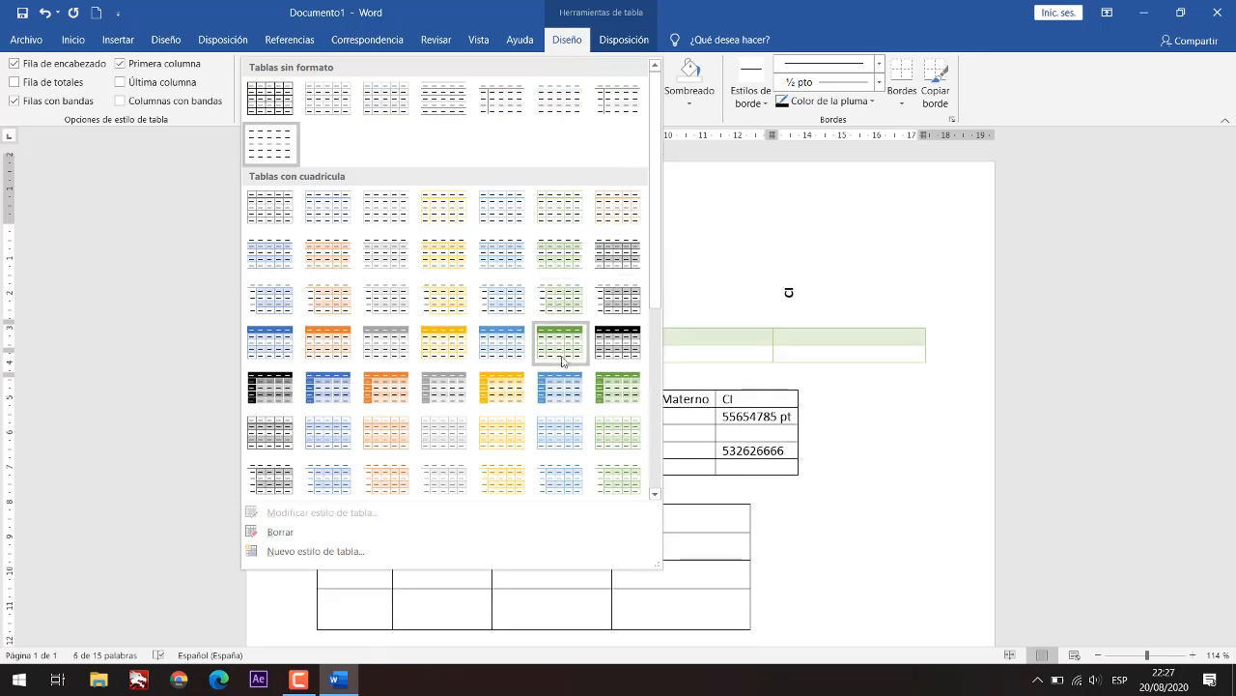
pyautogui.click(564, 350)
pyautogui.click(654, 98)
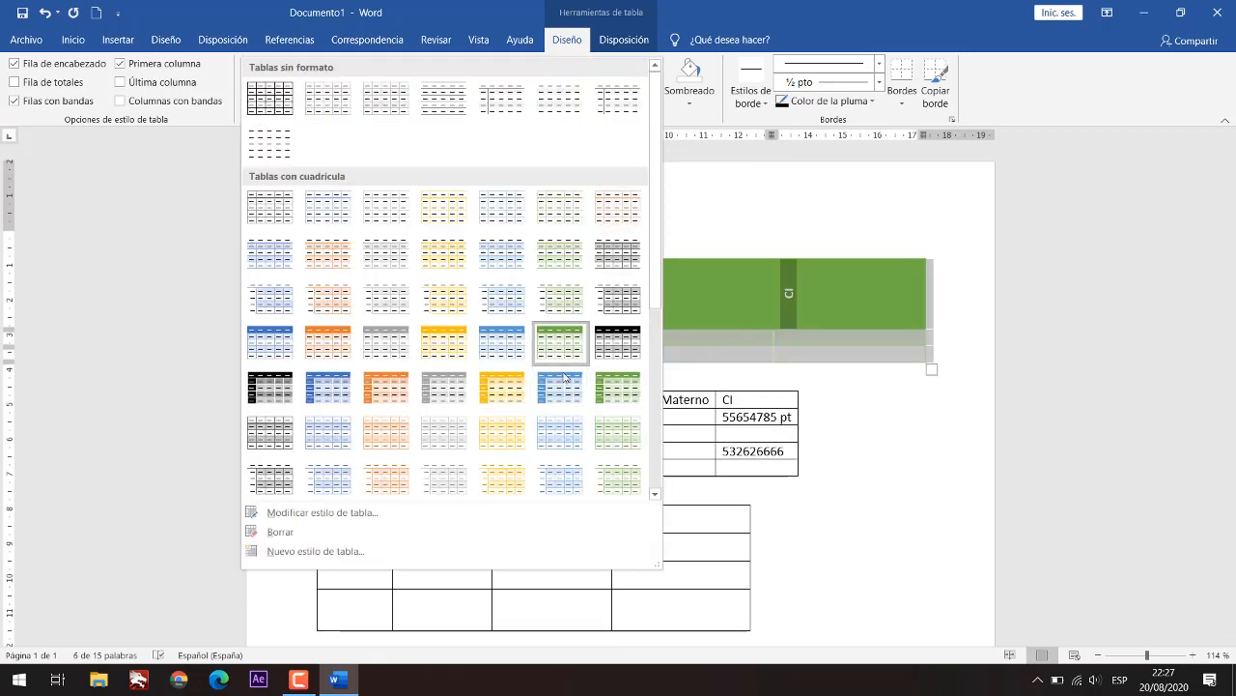
pyautogui.click(879, 350)
pyautogui.click(731, 344)
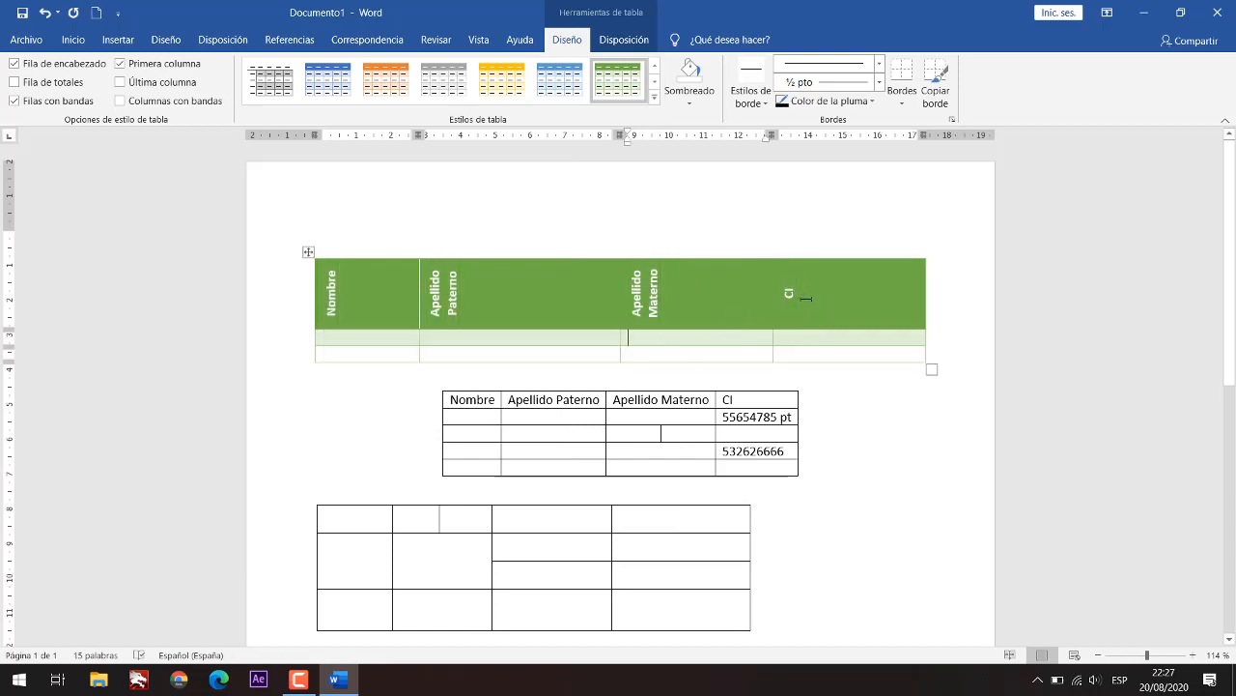
# Step: Change the whole first table's style to the green Tabla de lista 3 - Énfasis 6
pyautogui.moveTo(806, 299); pyautogui.dragTo(329, 293)
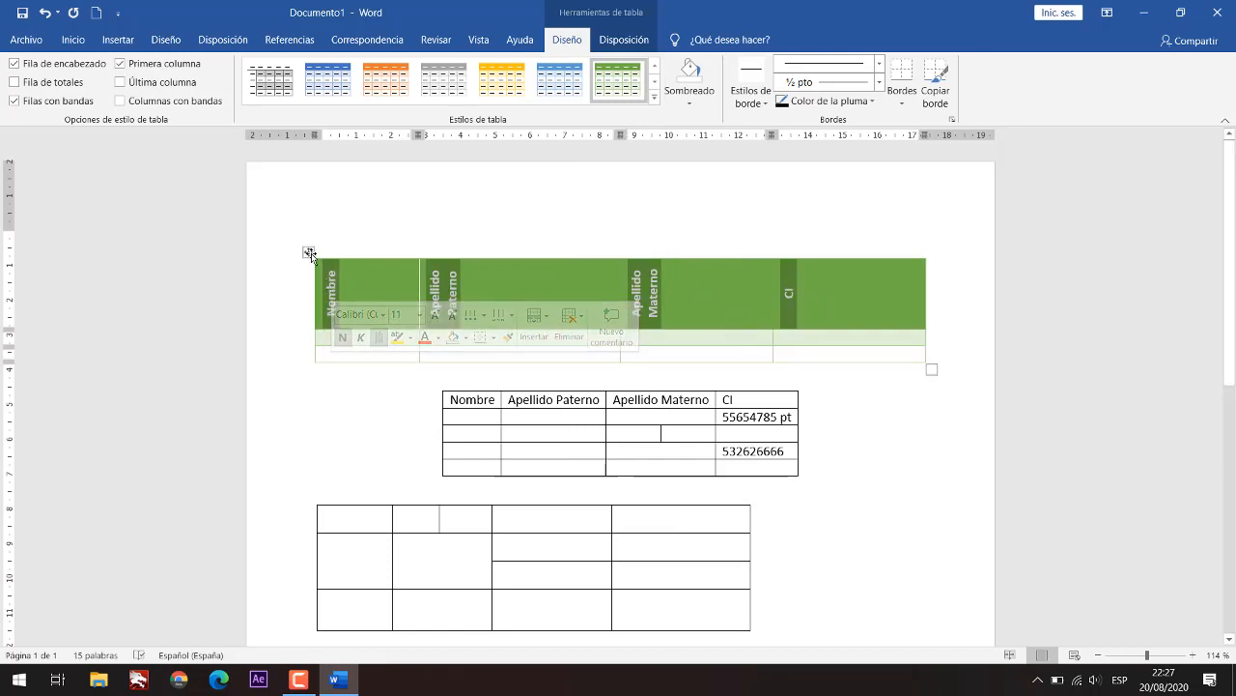
pyautogui.click(309, 253)
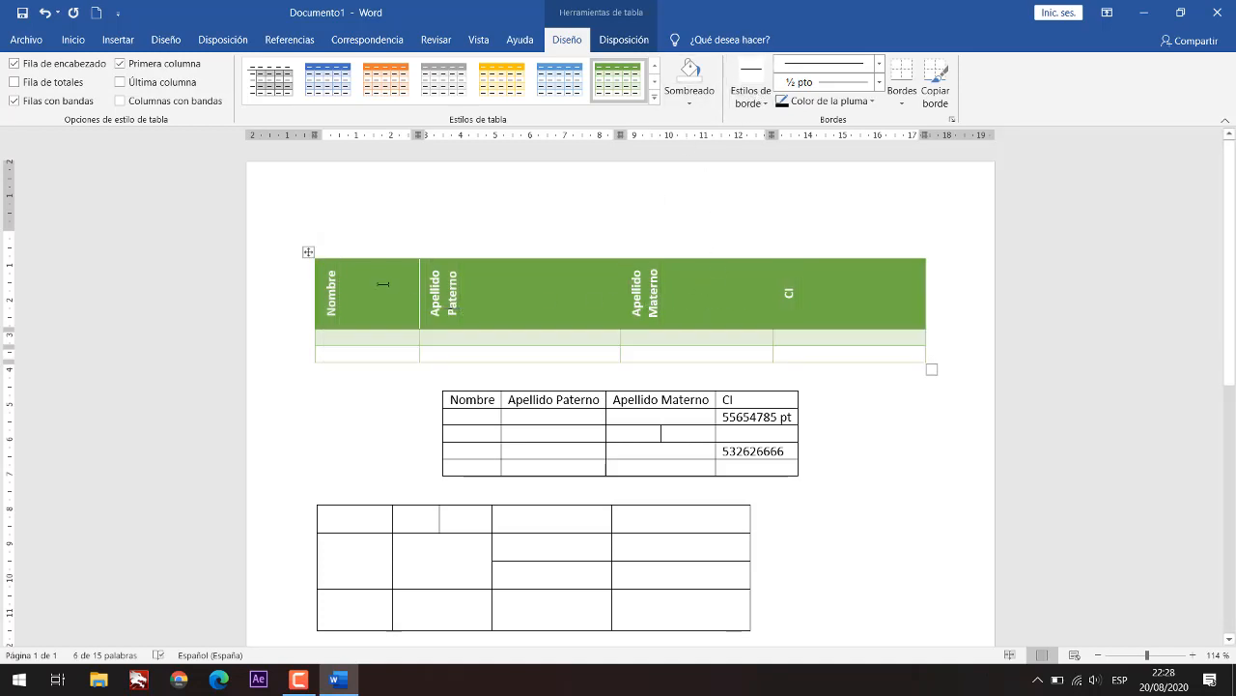
pyautogui.click(462, 310)
pyautogui.click(311, 253)
pyautogui.click(654, 97)
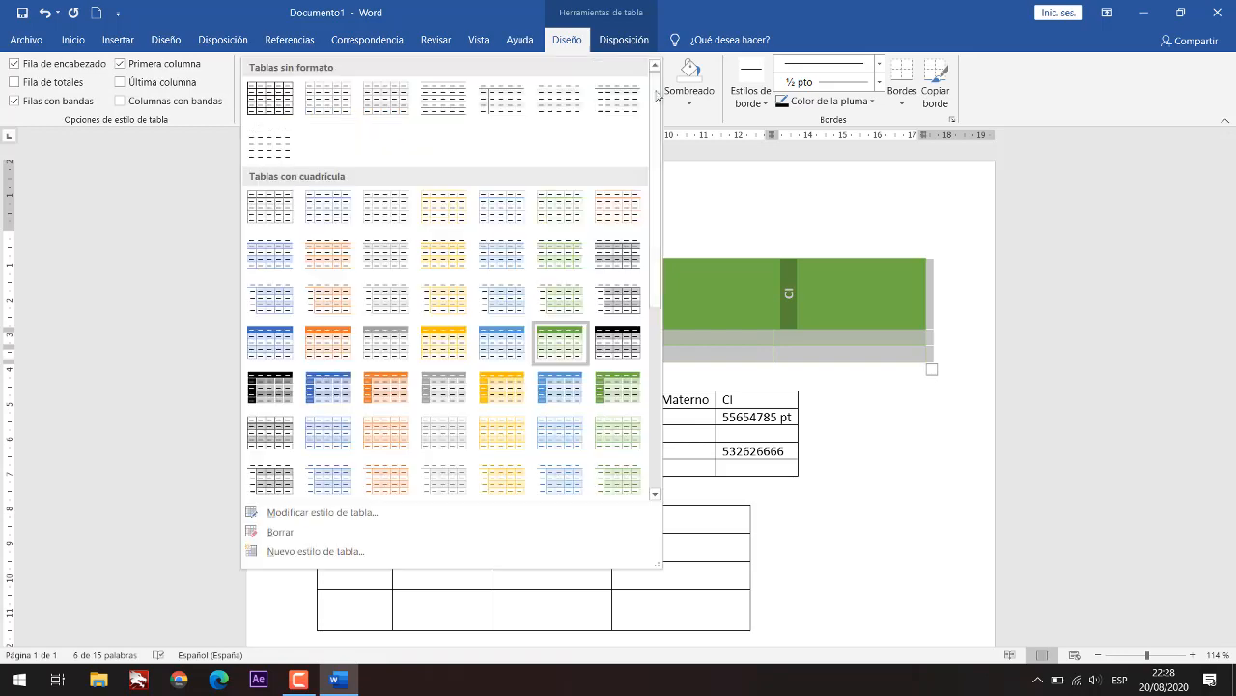
pyautogui.scroll(-2, 591, 415)
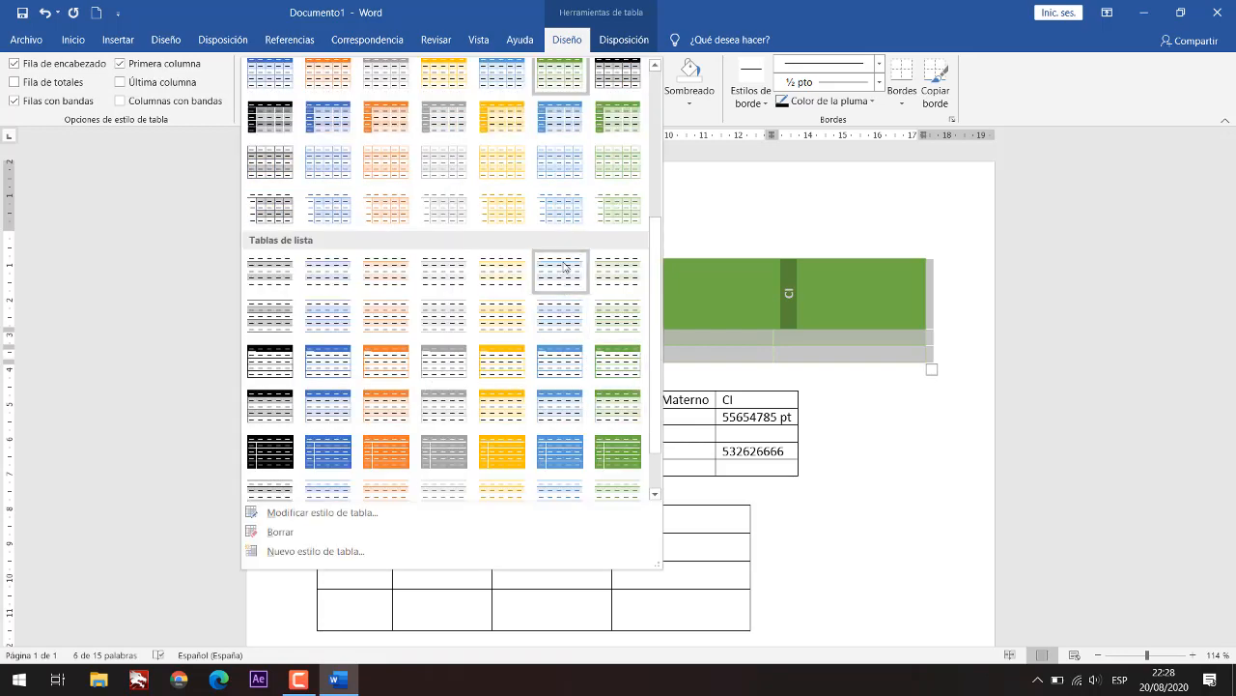
pyautogui.scroll(2, 558, 302)
pyautogui.scroll(-2, 543, 353)
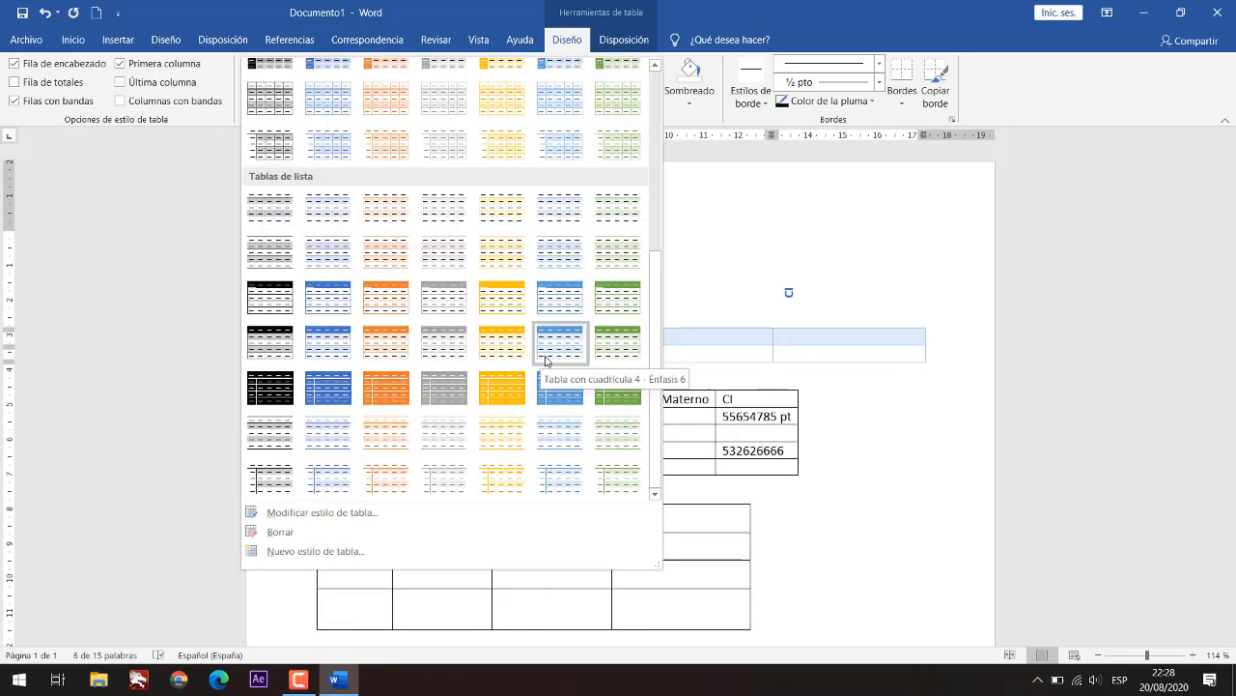
pyautogui.click(610, 303)
pyautogui.click(828, 353)
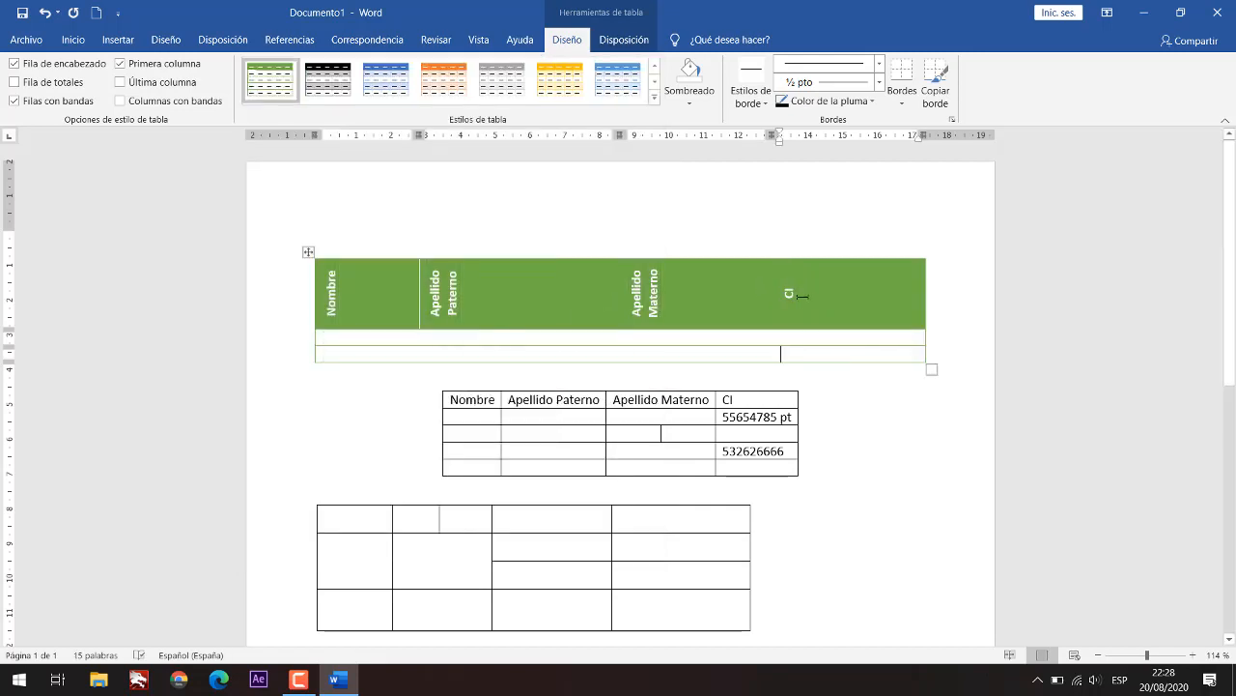
# Step: Select the restyled first table's header row and centre its text both horizontally and vertically
pyautogui.moveTo(826, 295); pyautogui.dragTo(410, 296)
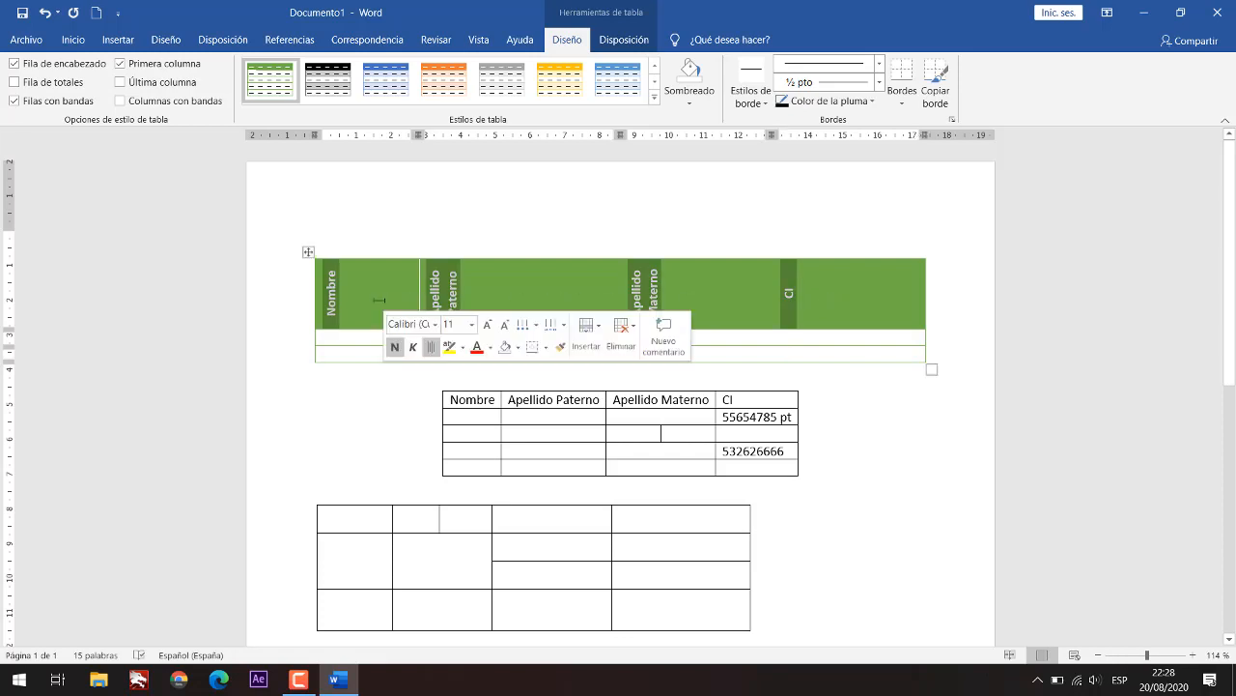
pyautogui.click(340, 279)
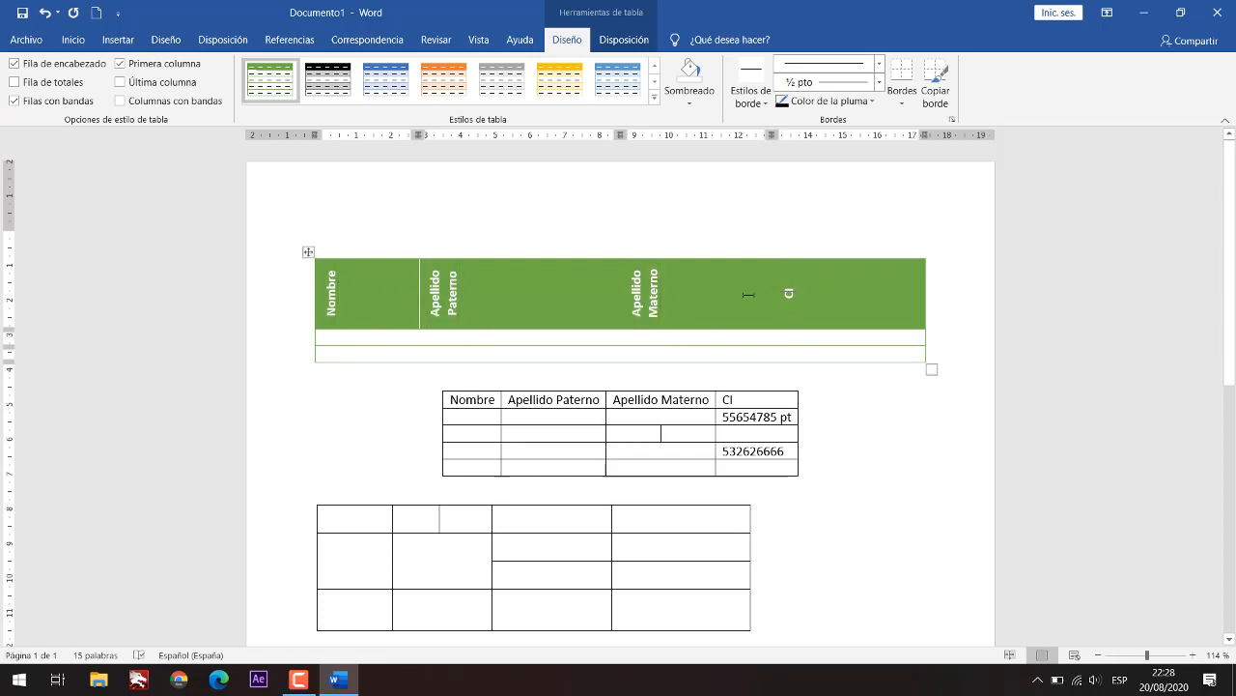
pyautogui.moveTo(749, 295); pyautogui.dragTo(290, 297)
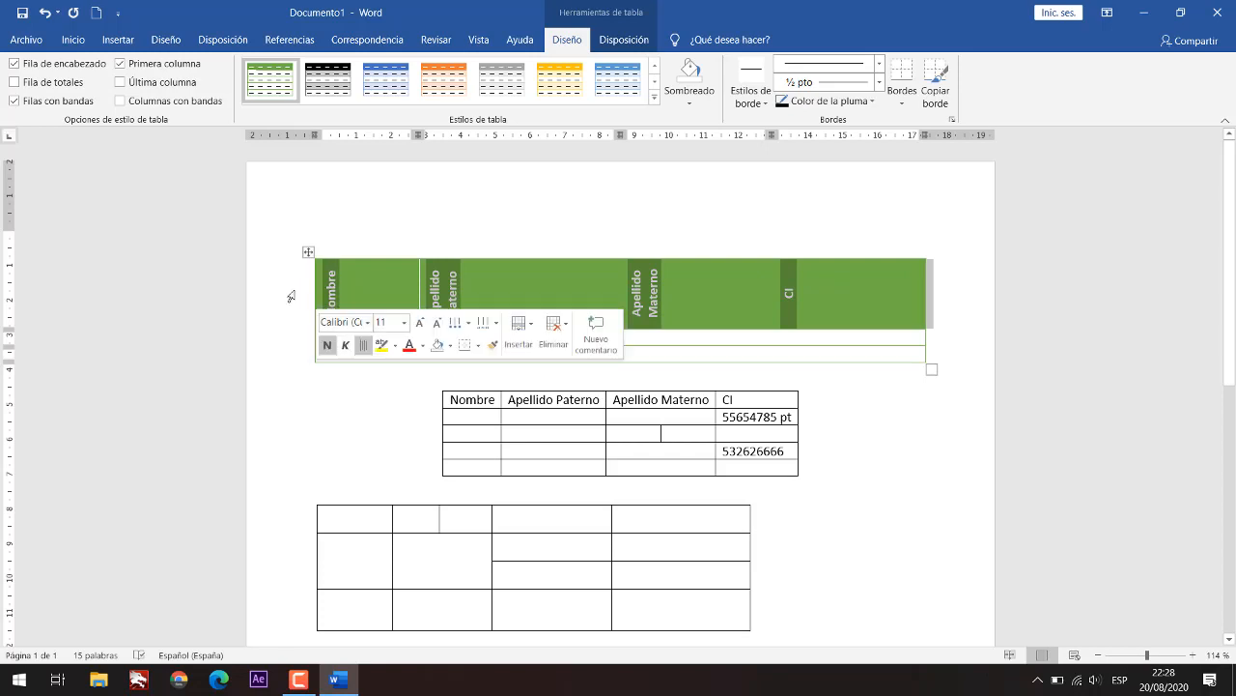
pyautogui.click(624, 40)
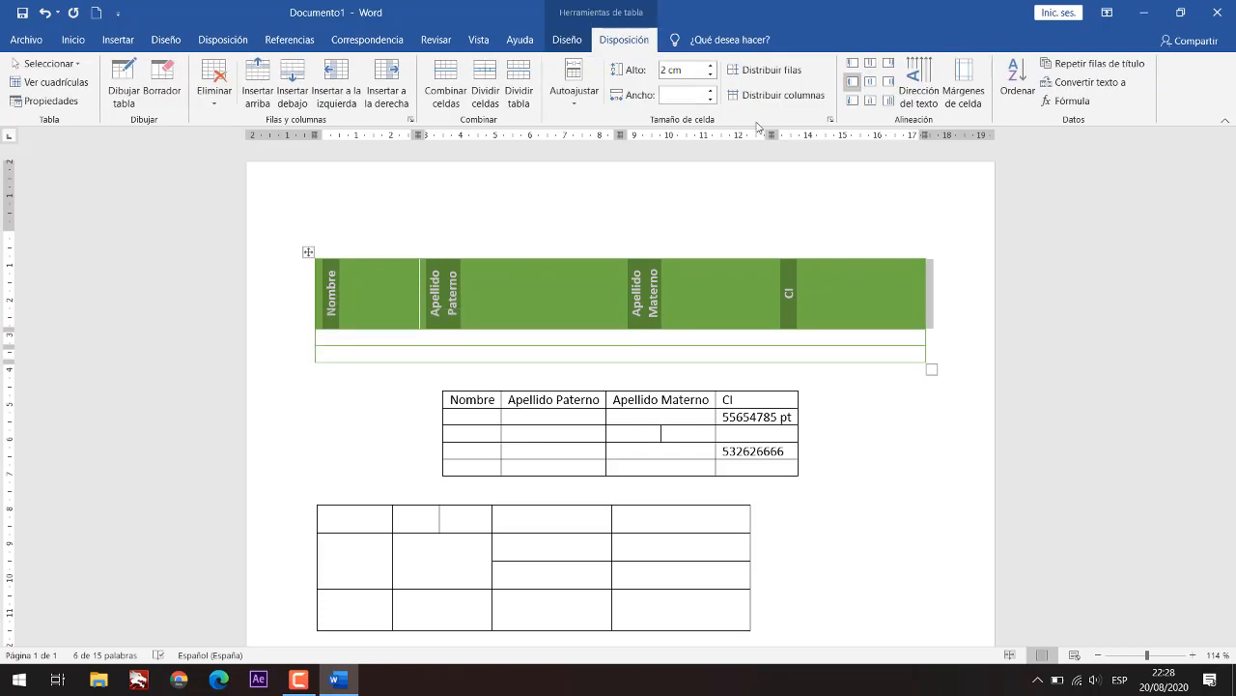
pyautogui.click(870, 82)
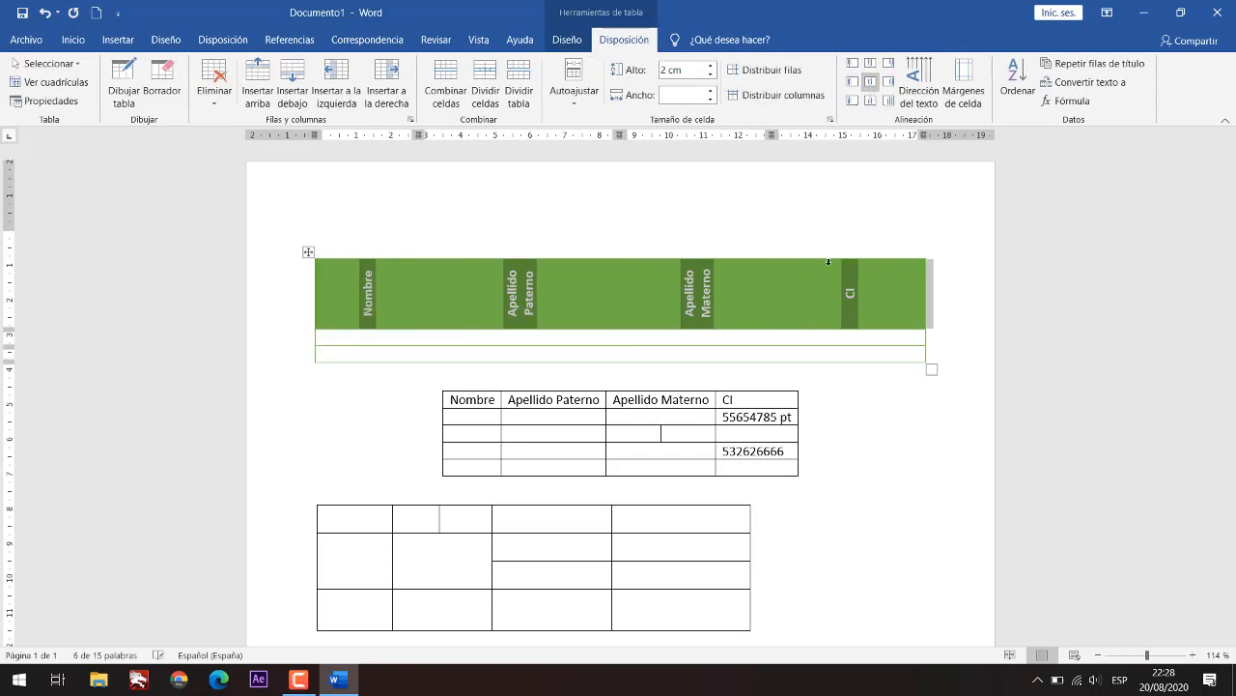
pyautogui.click(738, 337)
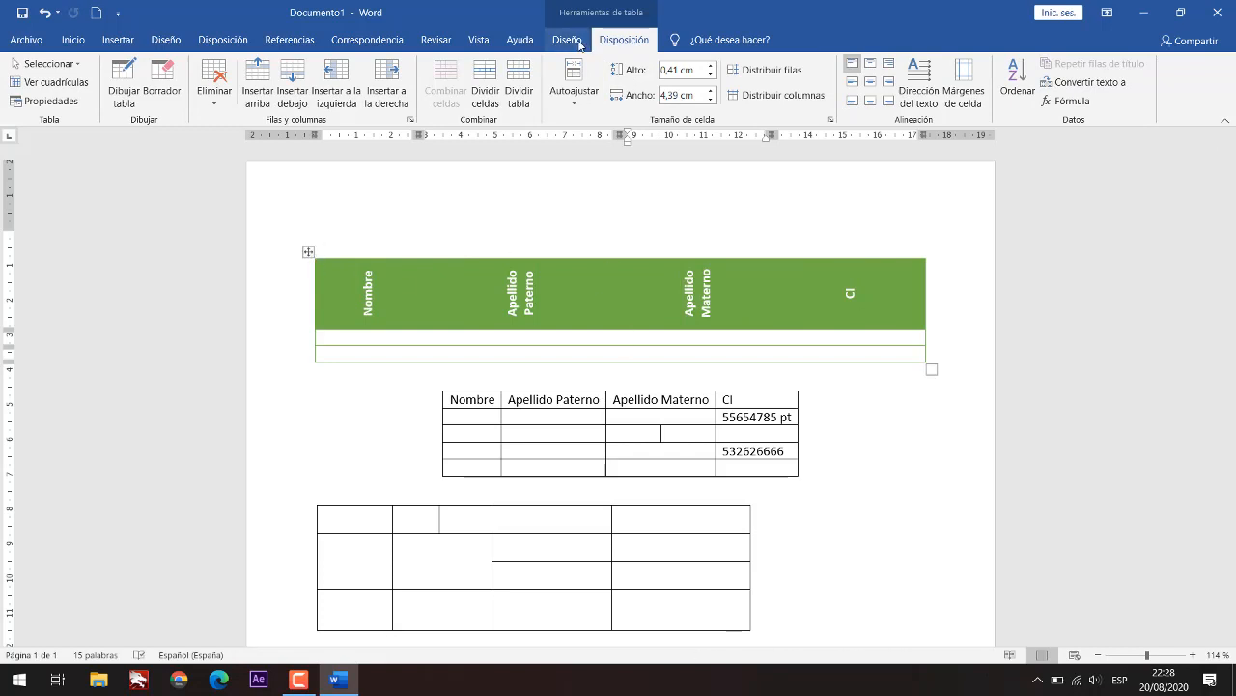
# Step: Modify the first table's style so that it is based on Tabla con efectos 3D 1
pyautogui.click(568, 40)
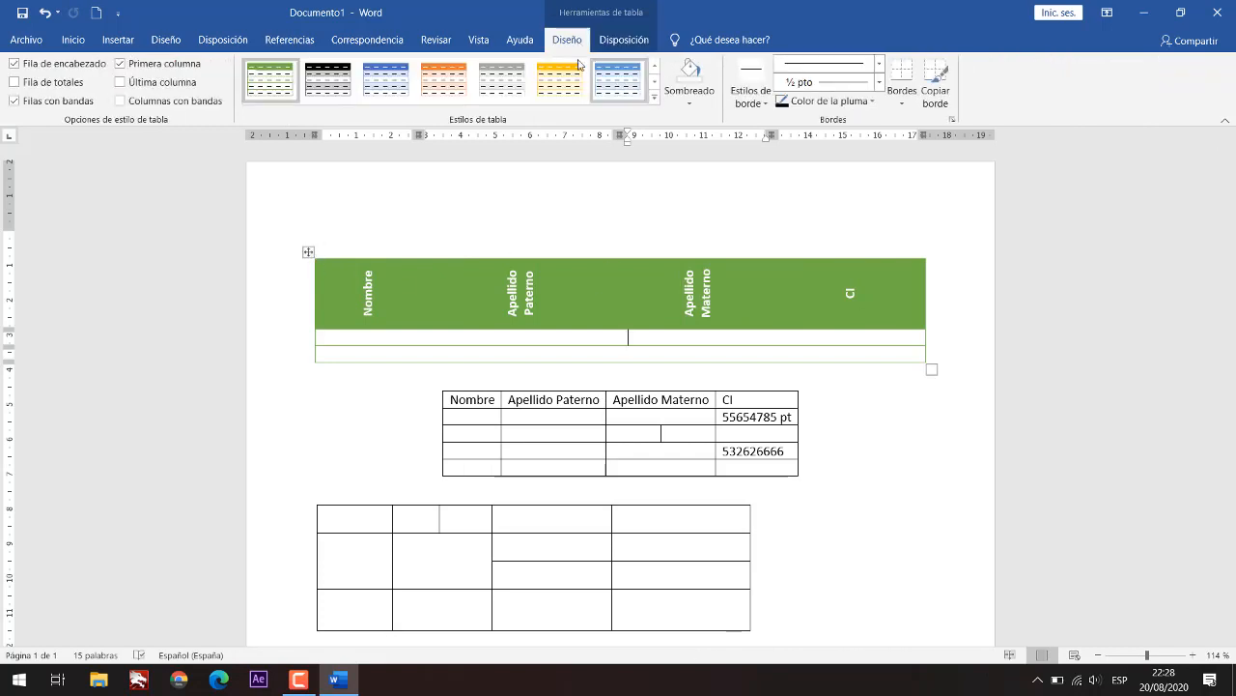
pyautogui.click(656, 100)
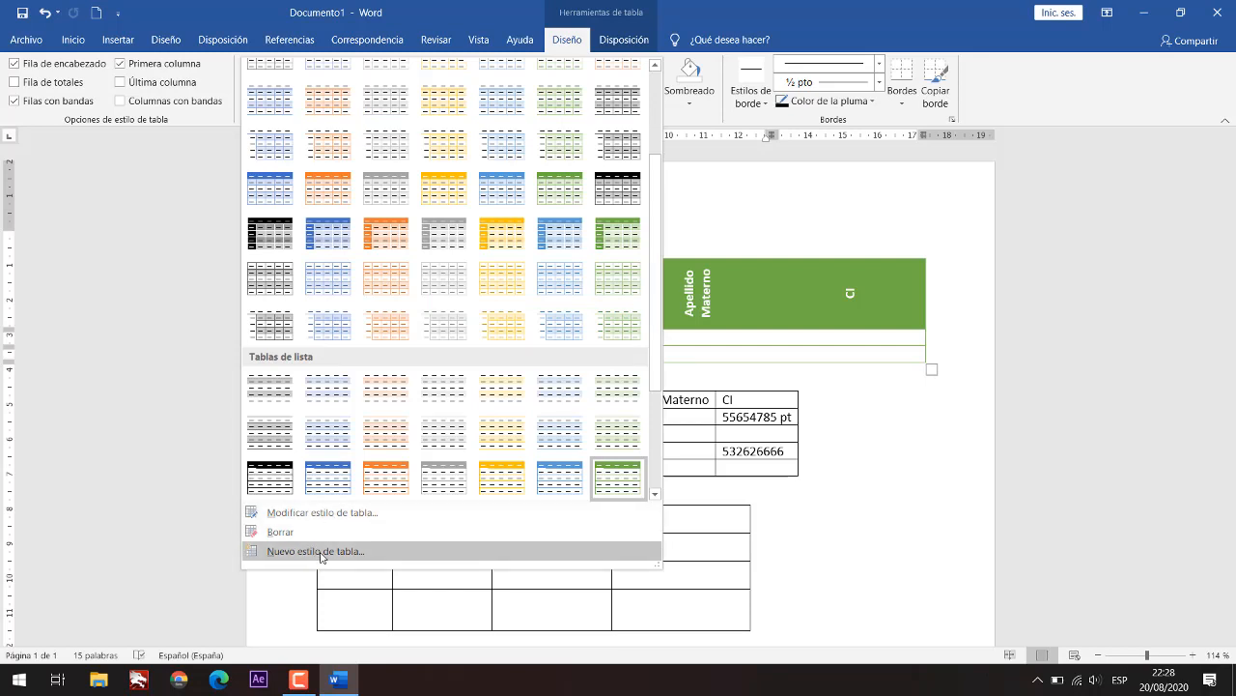
pyautogui.click(310, 520)
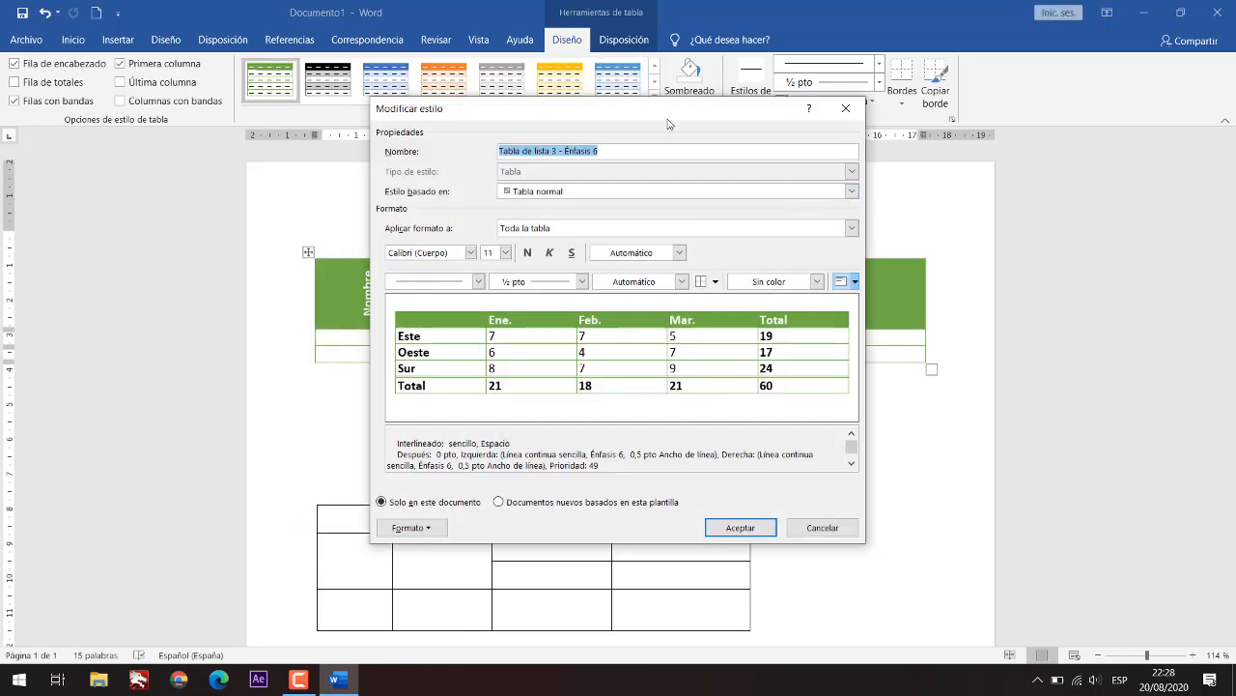
pyautogui.moveTo(666, 123); pyautogui.dragTo(987, 95)
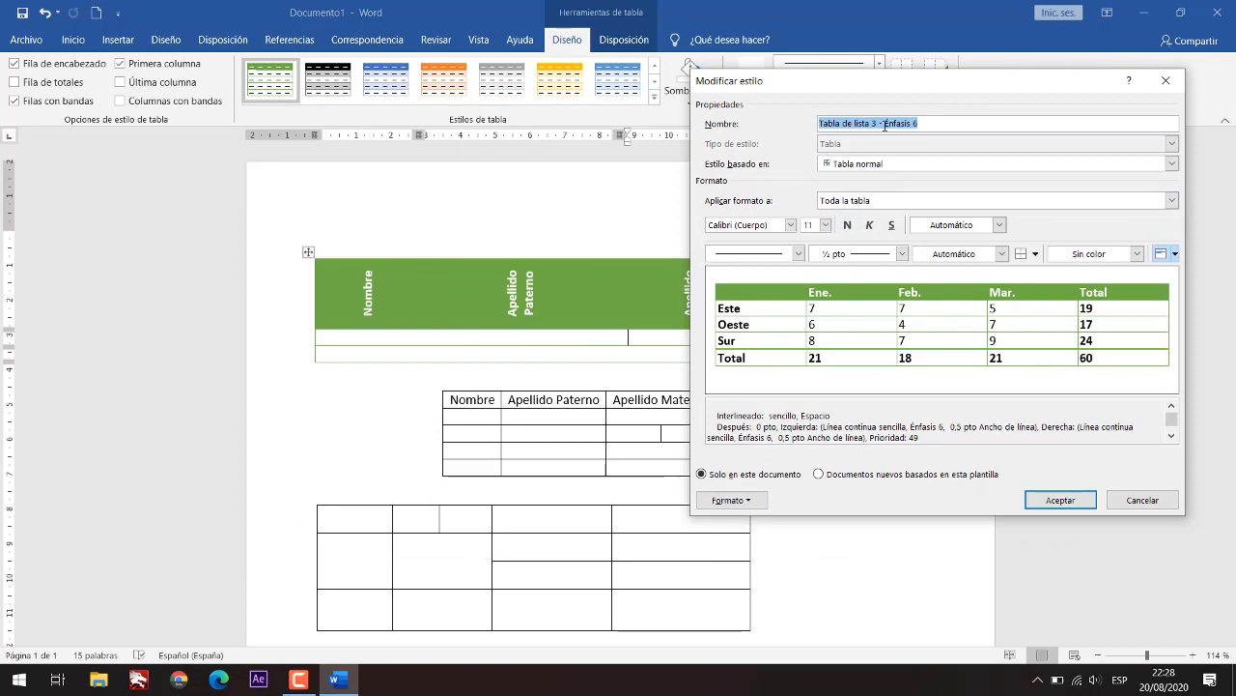
pyautogui.click(889, 164)
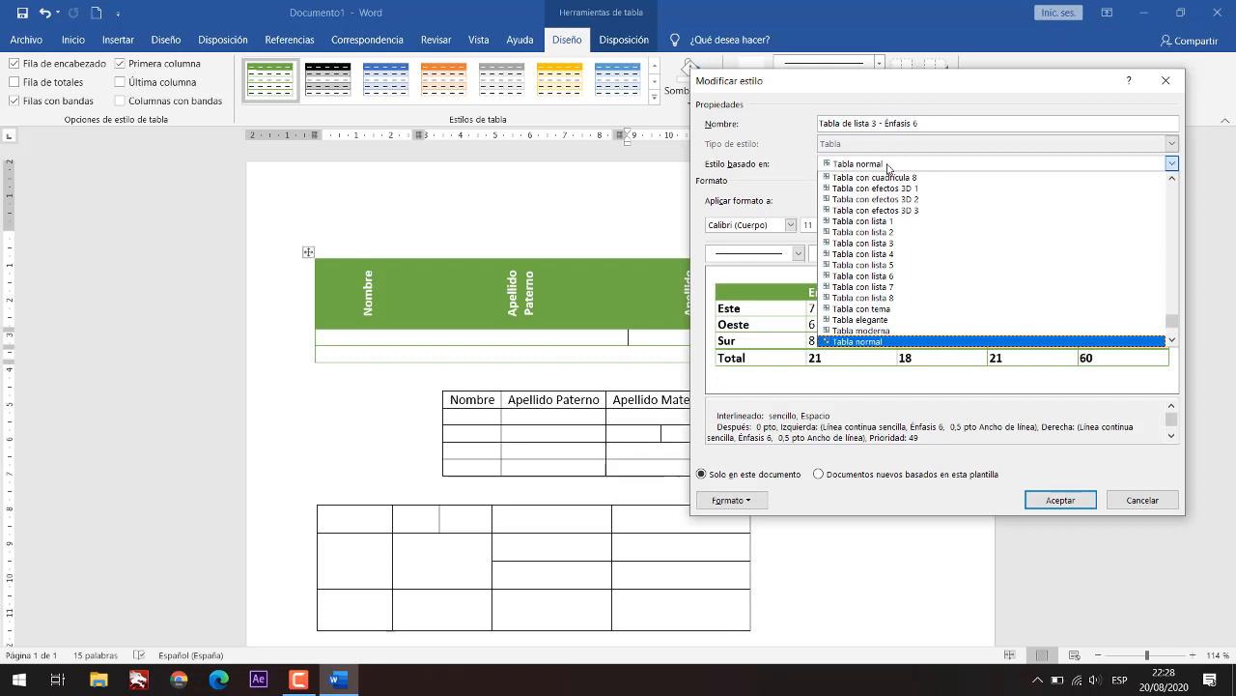
pyautogui.click(876, 188)
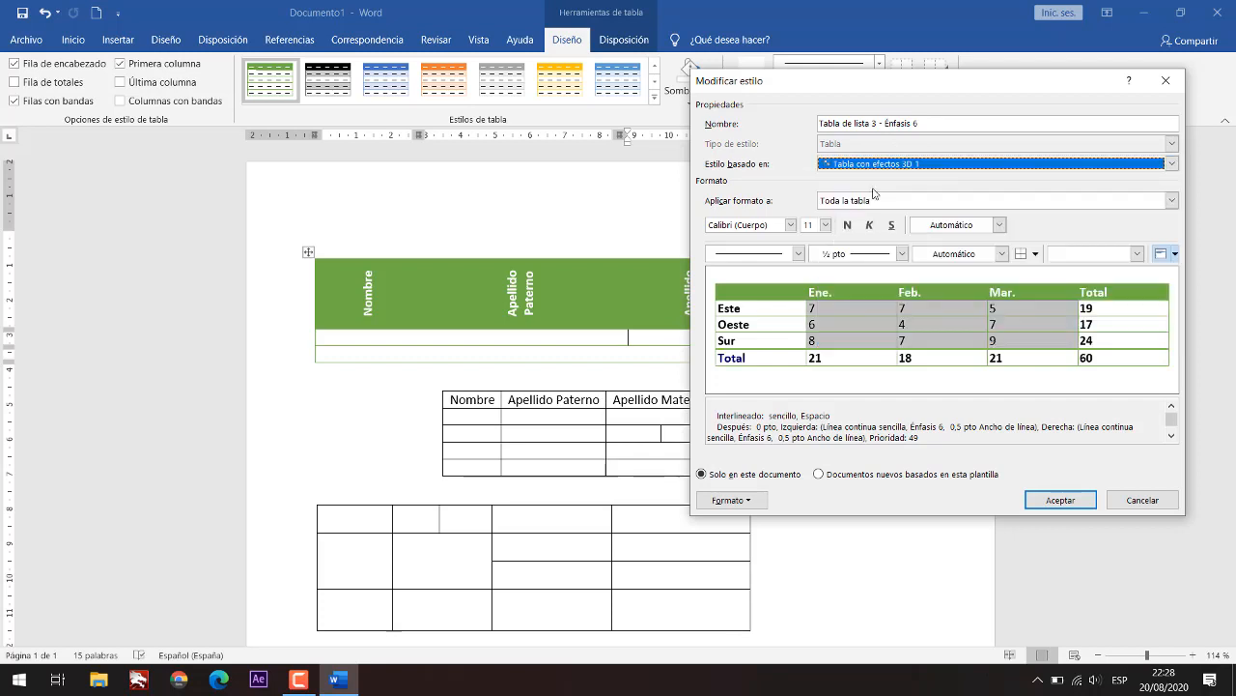
# Step: Try basing the first table's style on Tabla con lista 5, Tabla moderna and Tabla elegante
pyautogui.hotkey('alt', 'Down')
pyautogui.click(881, 264)
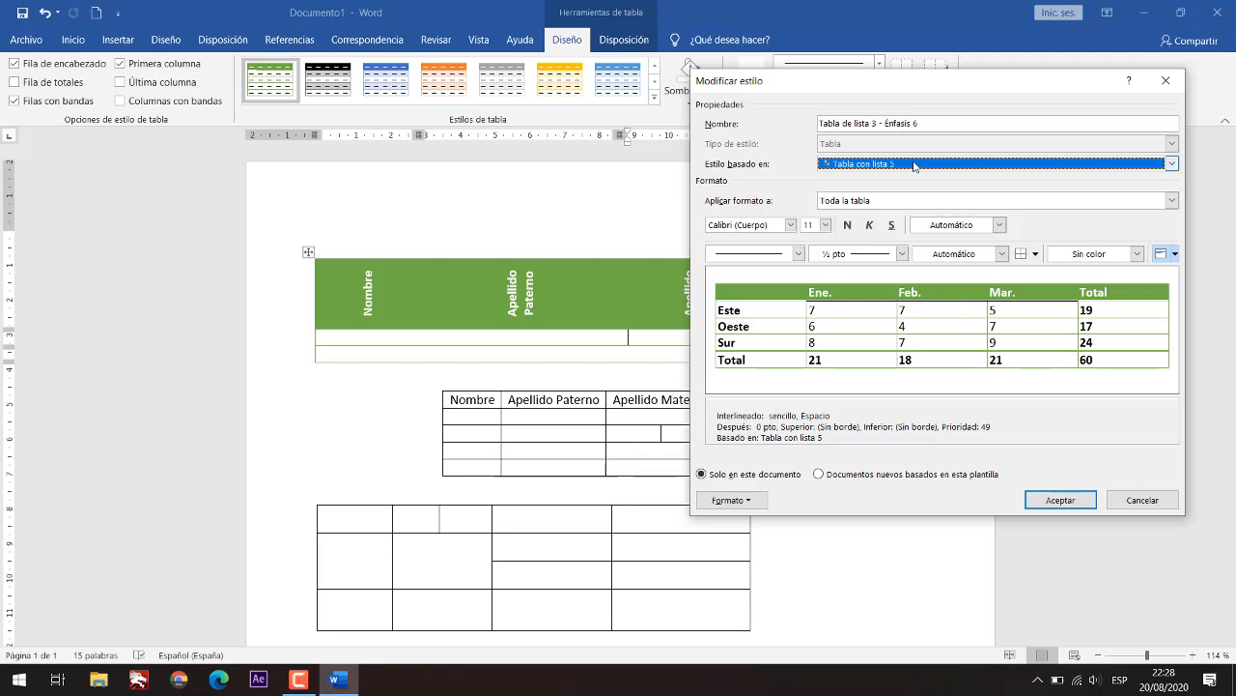
pyautogui.click(970, 164)
pyautogui.scroll(-1, 888, 298)
pyautogui.click(888, 297)
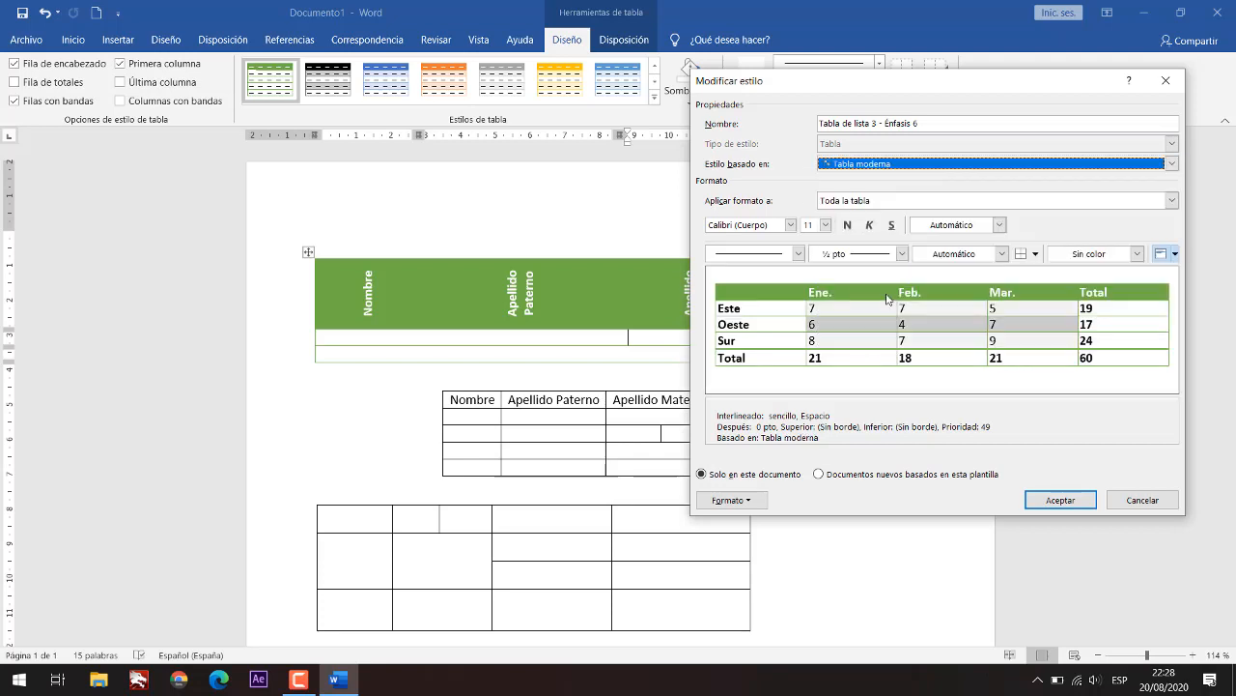
pyautogui.click(1171, 163)
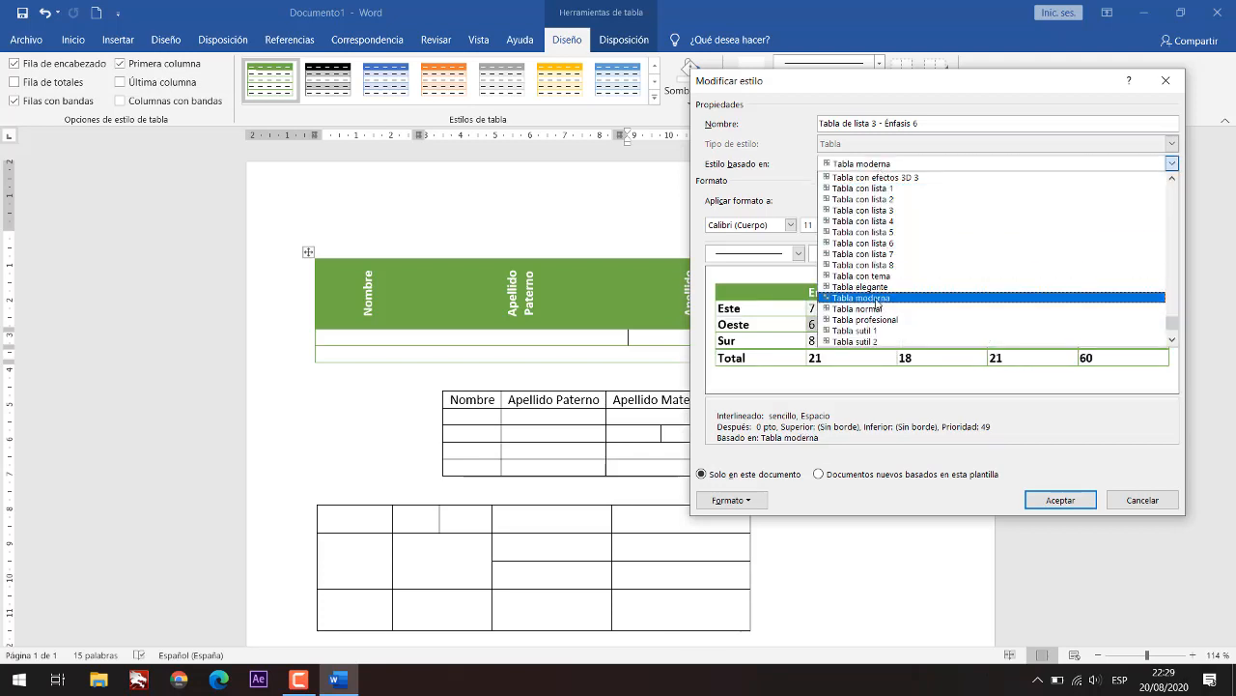
pyautogui.click(873, 288)
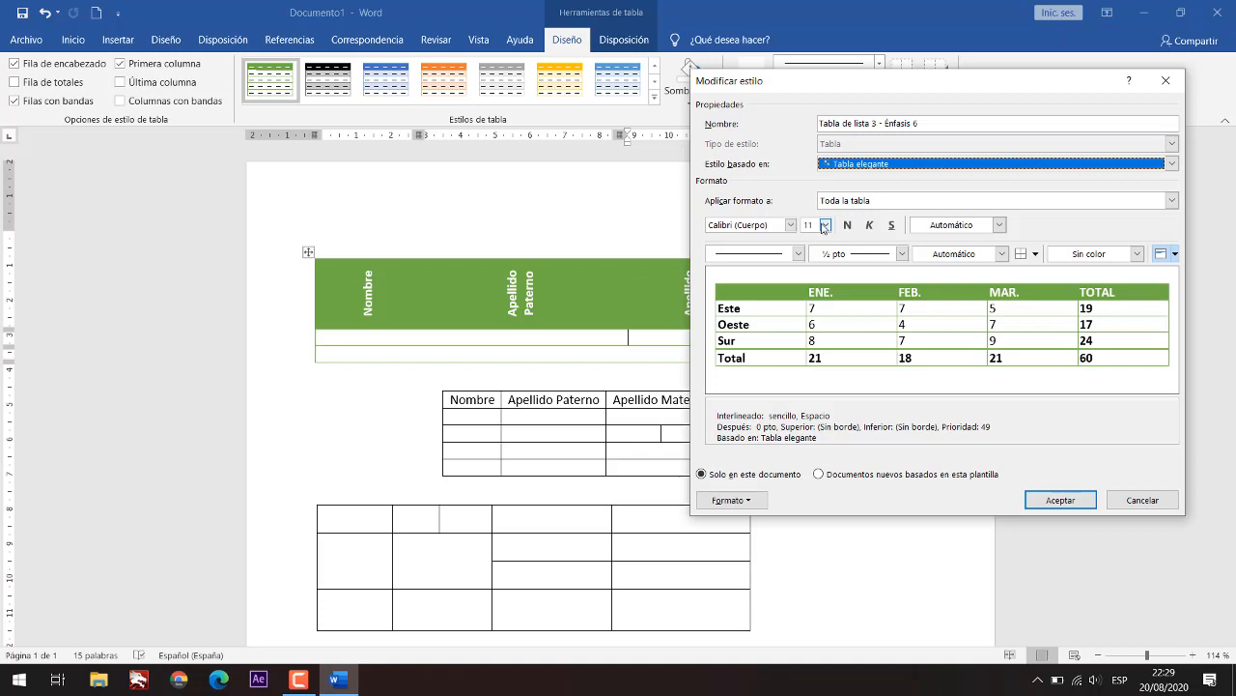
# Step: Try a dashed border line for the Fila Total of the table style, and discard the style modifications
pyautogui.click(1000, 226)
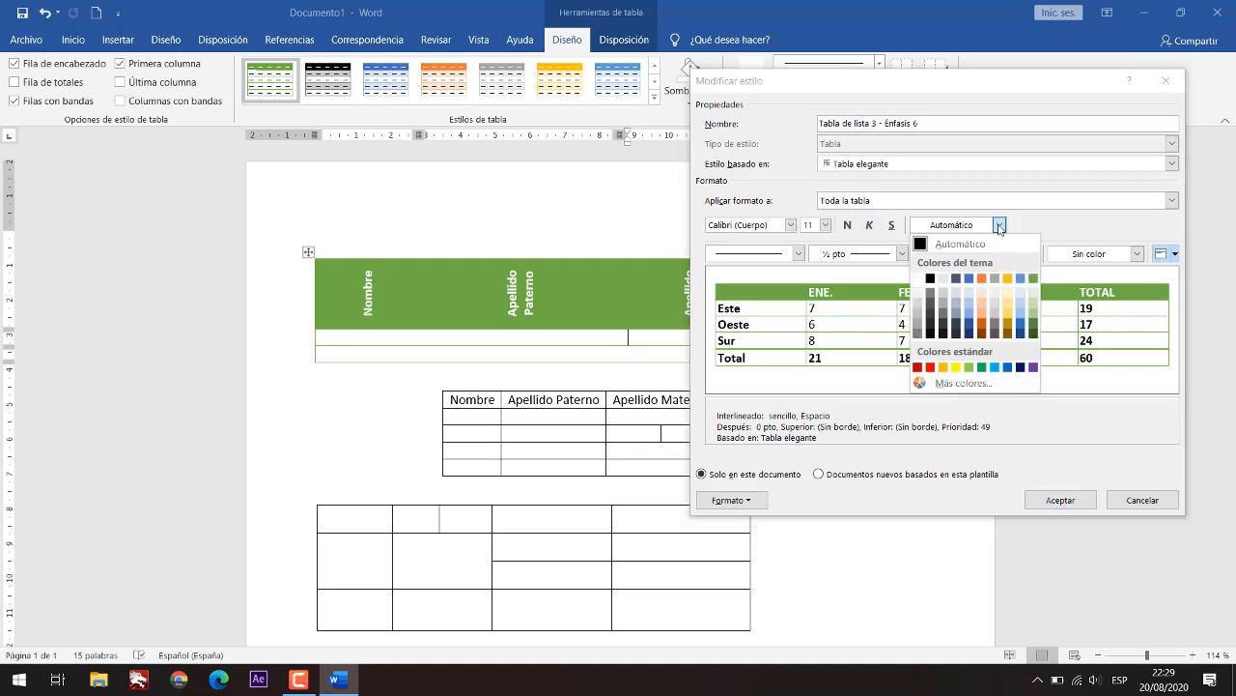
pyautogui.click(1000, 226)
pyautogui.click(908, 200)
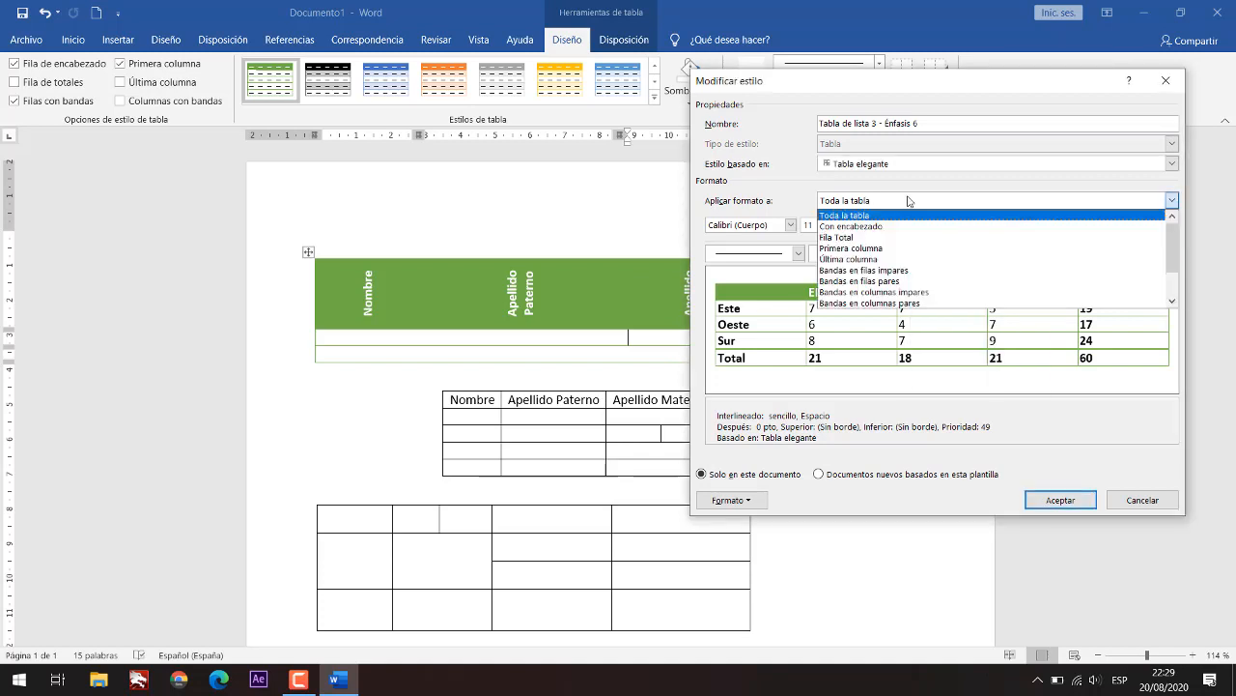
pyautogui.click(908, 200)
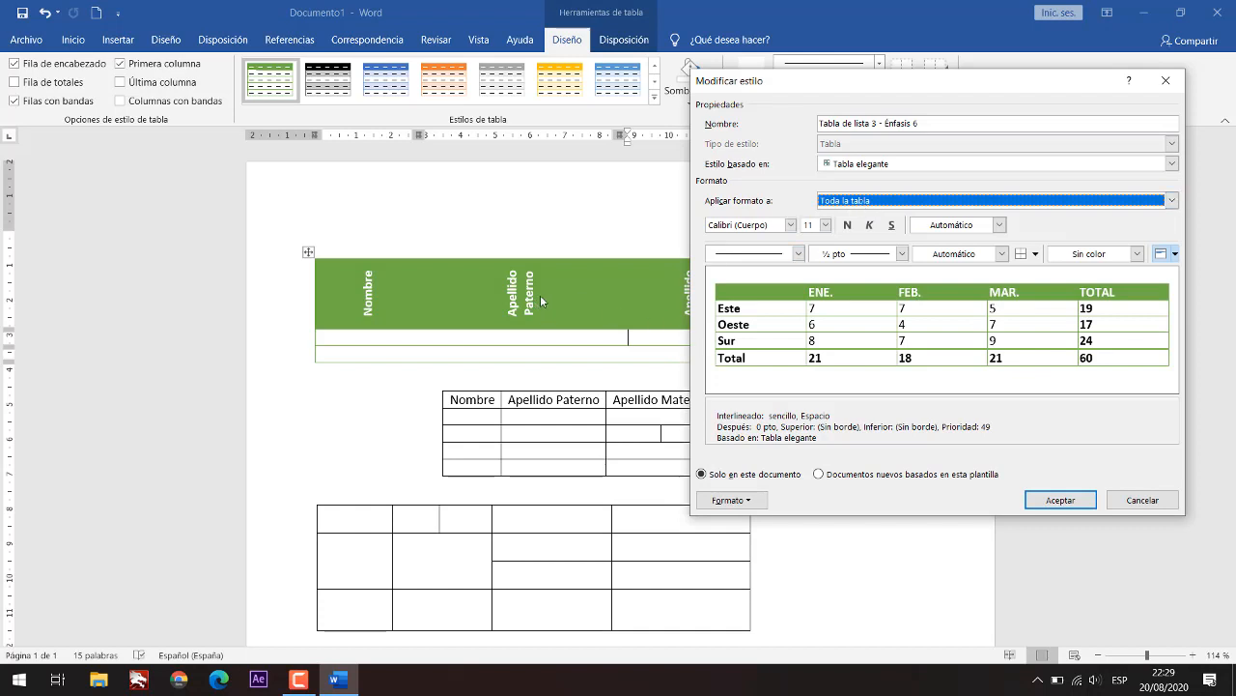
pyautogui.click(881, 200)
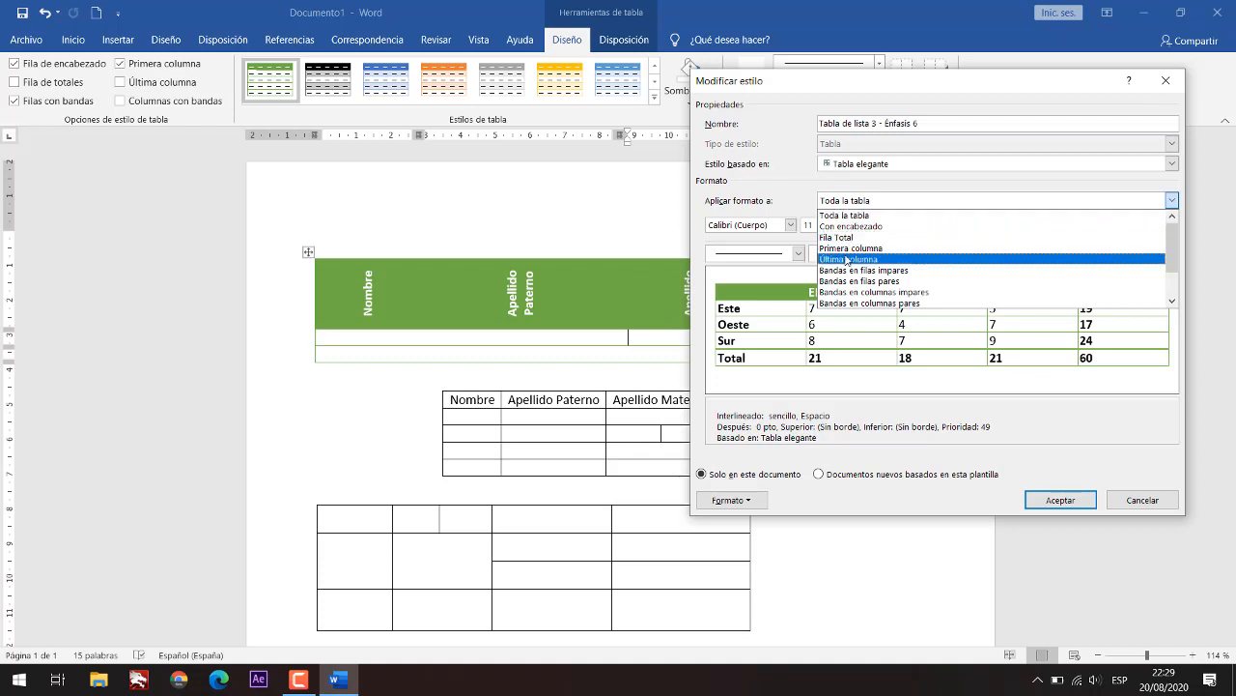
pyautogui.click(840, 240)
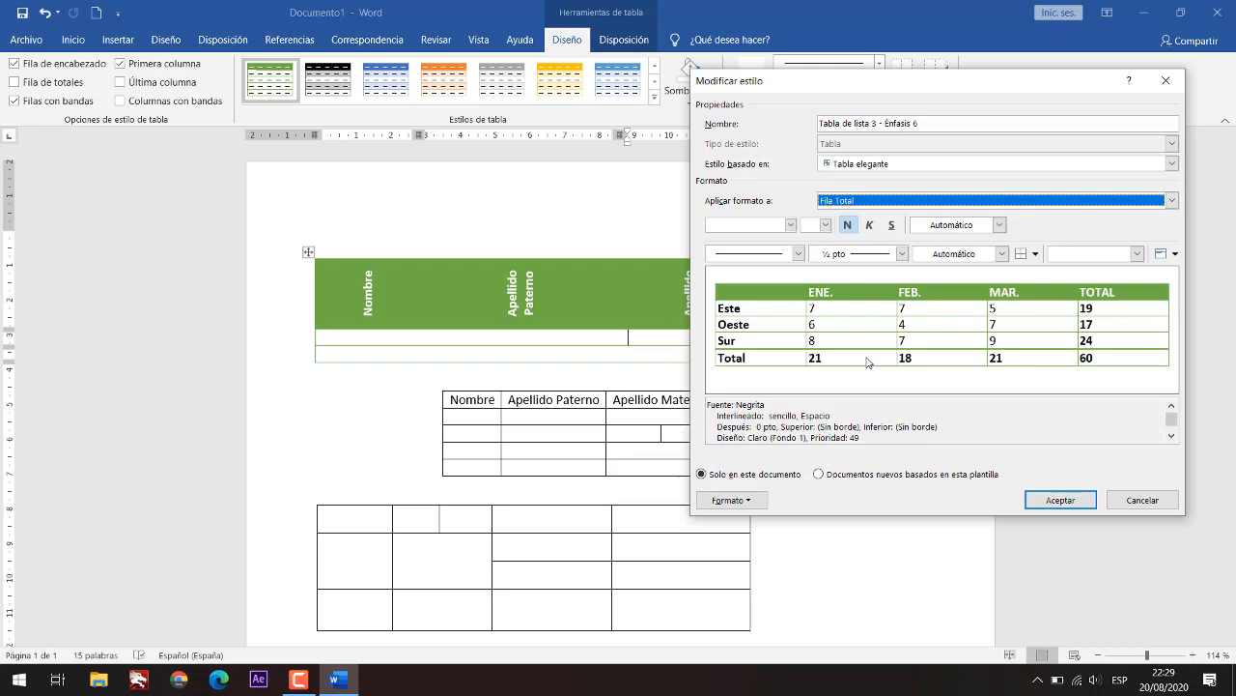
pyautogui.click(799, 256)
pyautogui.click(765, 324)
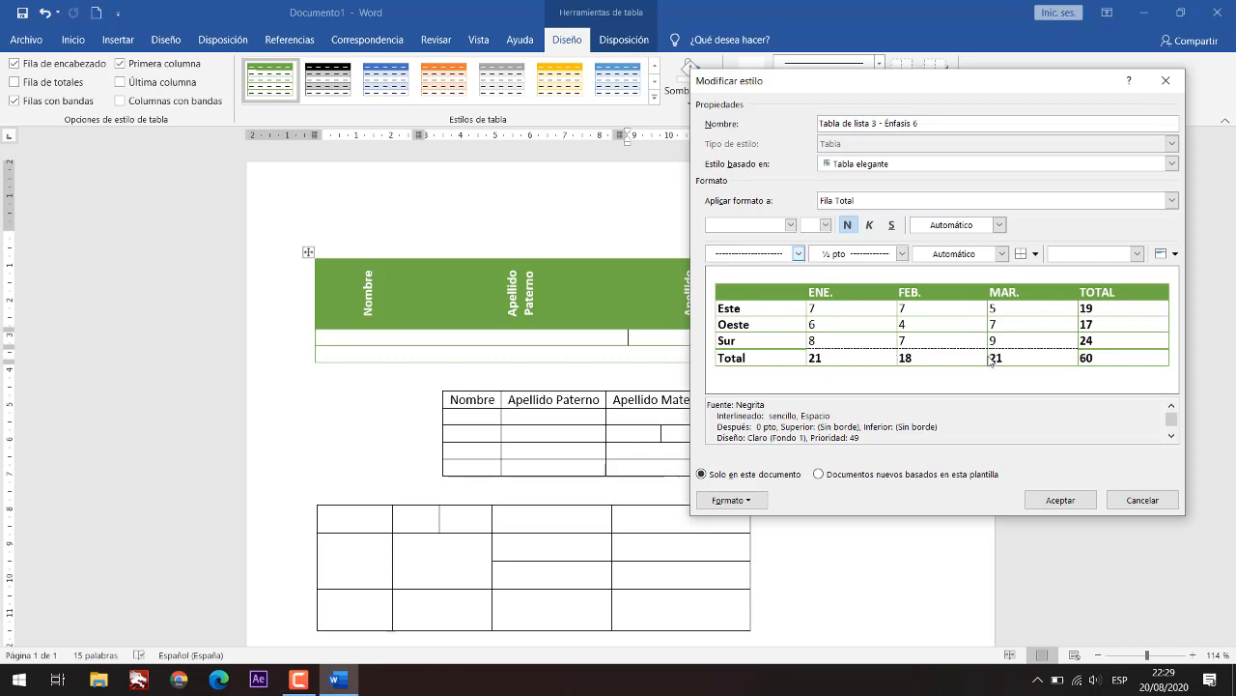
pyautogui.click(1136, 501)
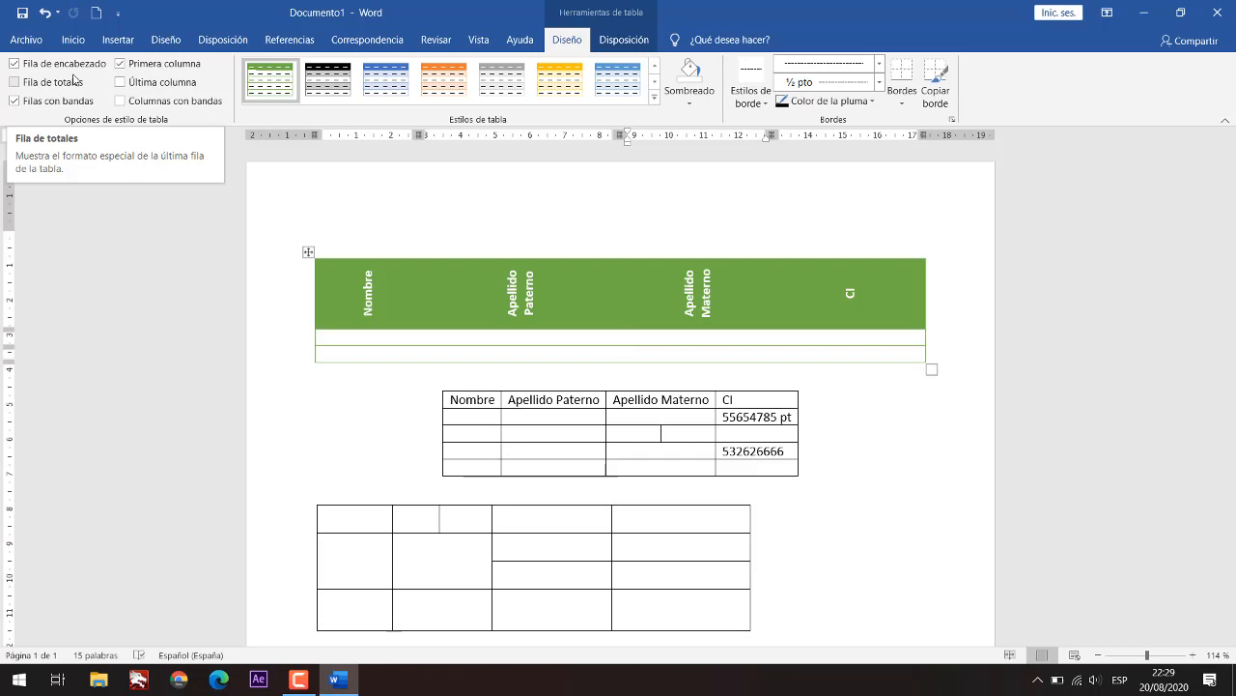
# Step: Turn on banded columns for the first table
pyautogui.click(161, 102)
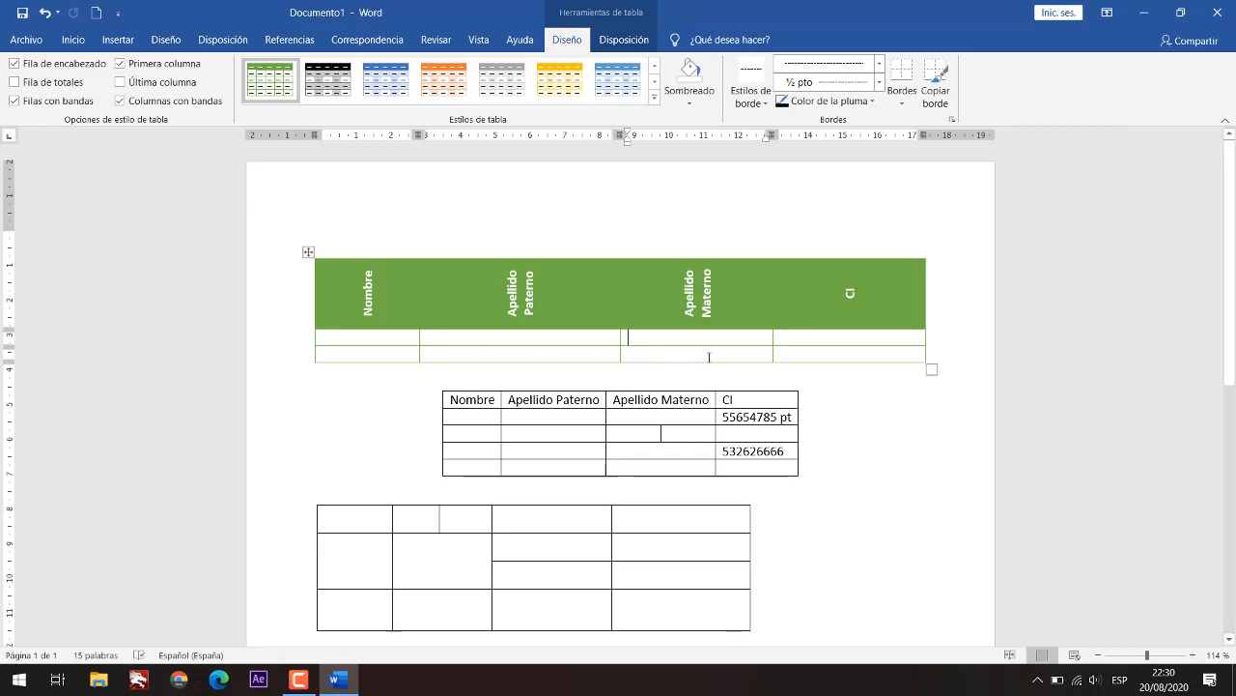
pyautogui.click(806, 354)
pyautogui.click(902, 97)
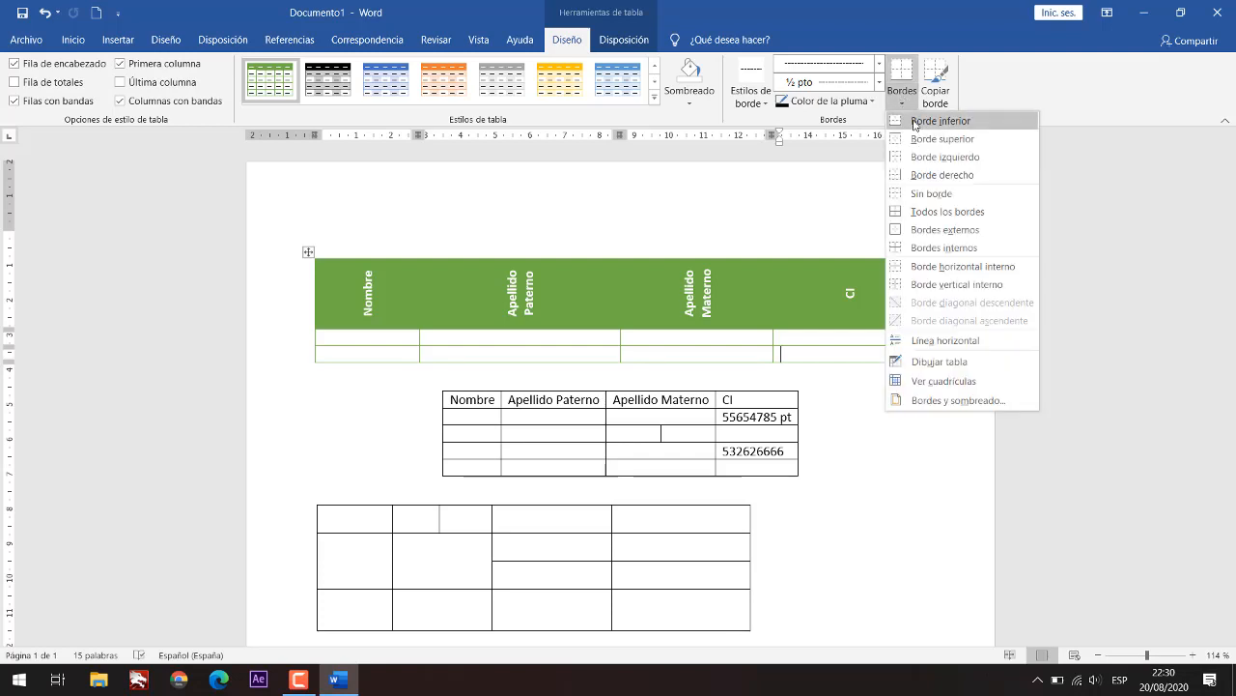
pyautogui.click(810, 346)
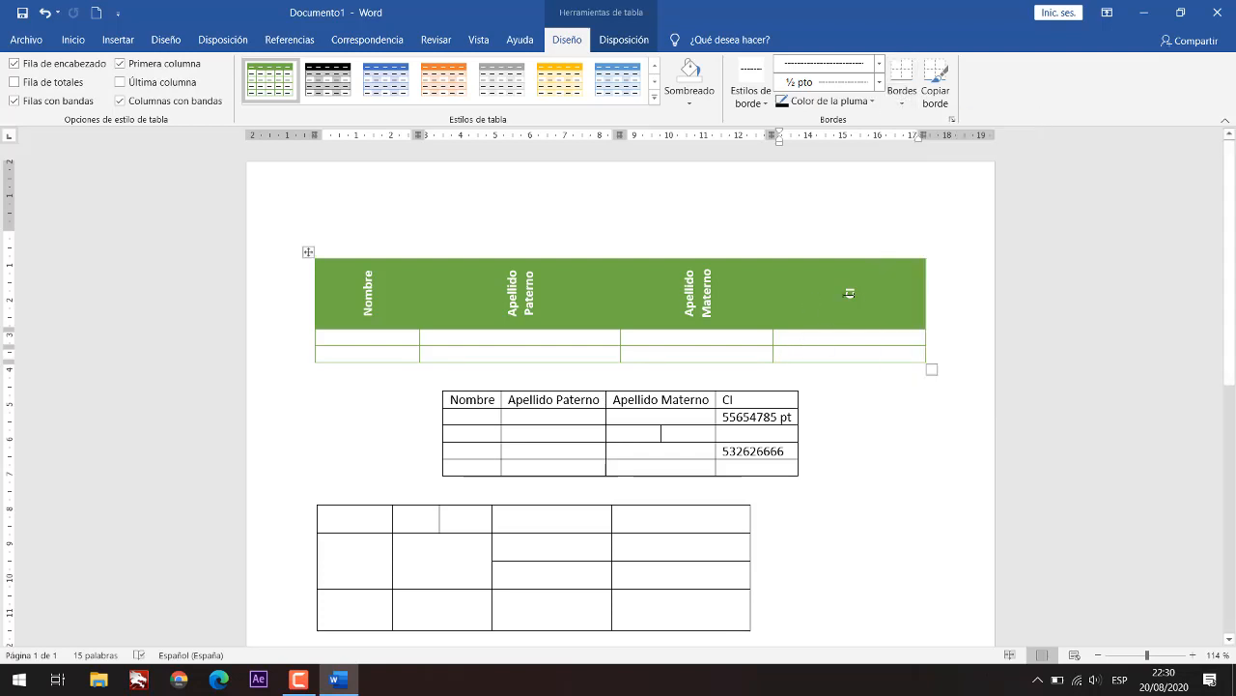
# Step: Apply dashed ½ pt borders on all sides of the cells in the first table's header row
pyautogui.moveTo(863, 296); pyautogui.dragTo(474, 296)
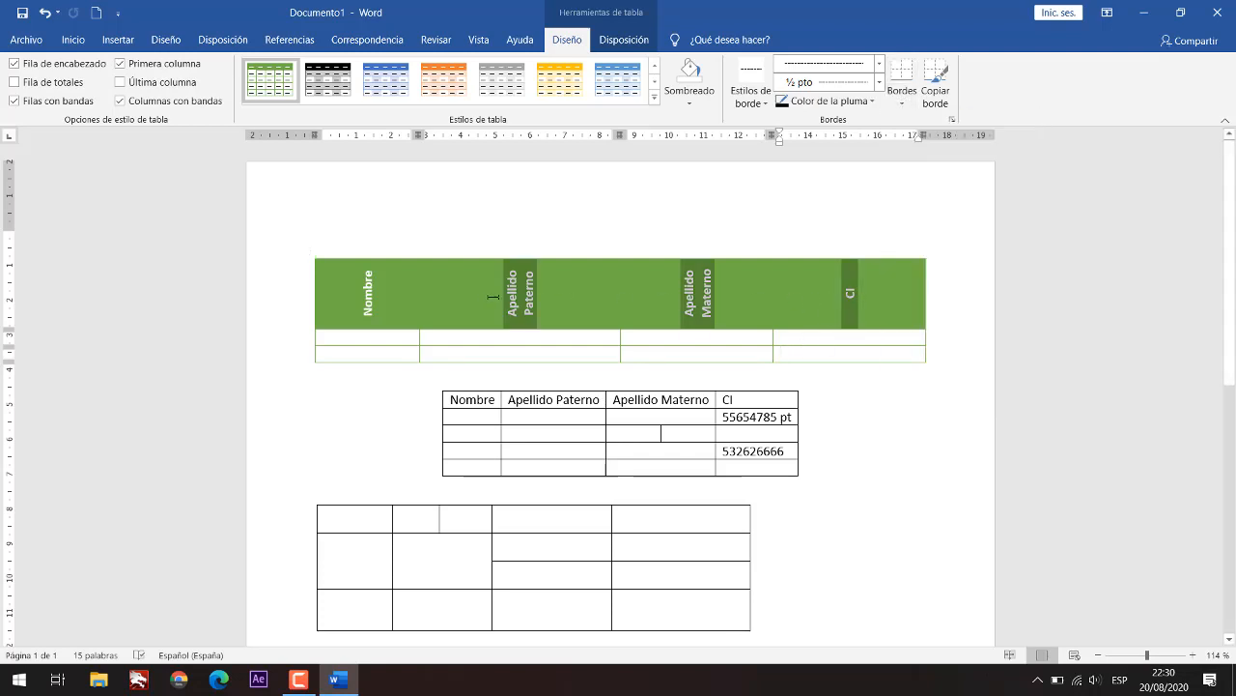
pyautogui.click(292, 306)
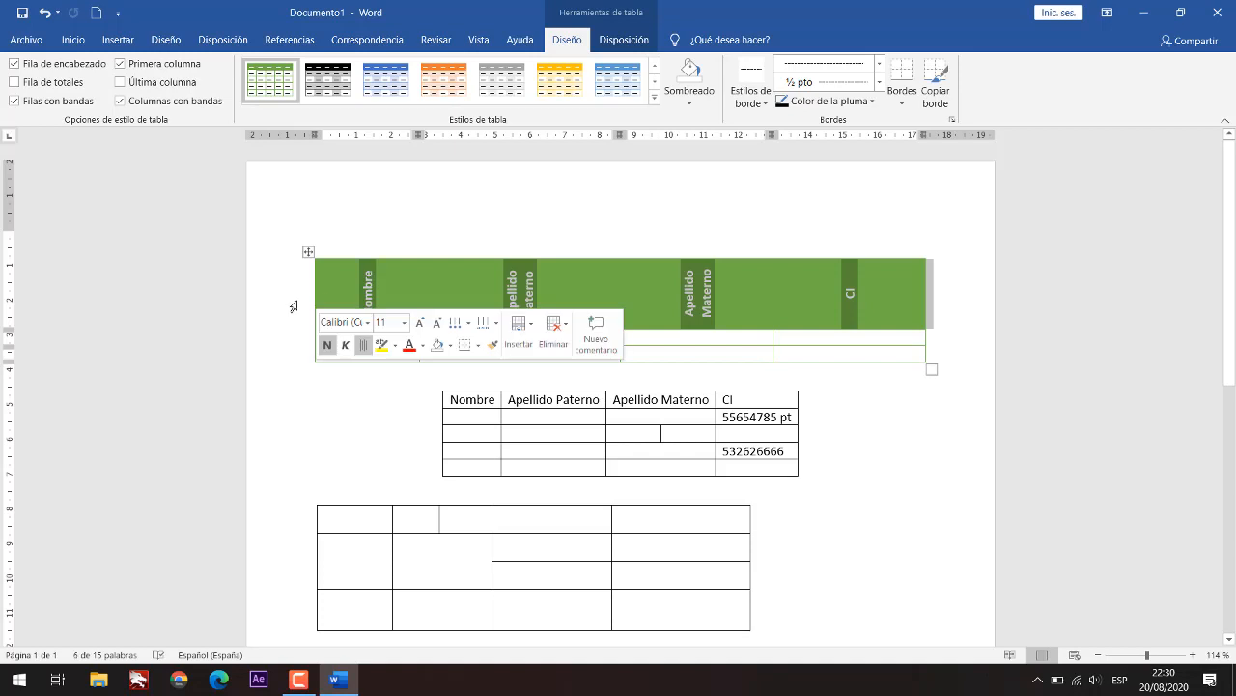
pyautogui.click(908, 103)
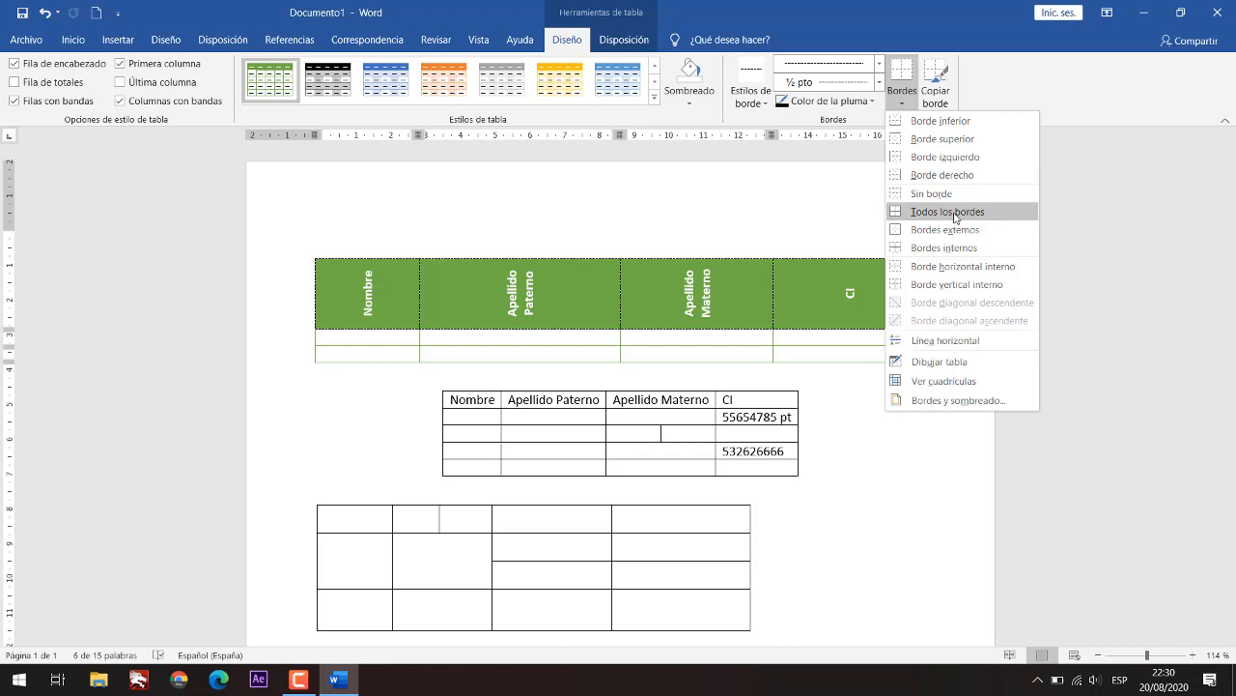
pyautogui.click(953, 214)
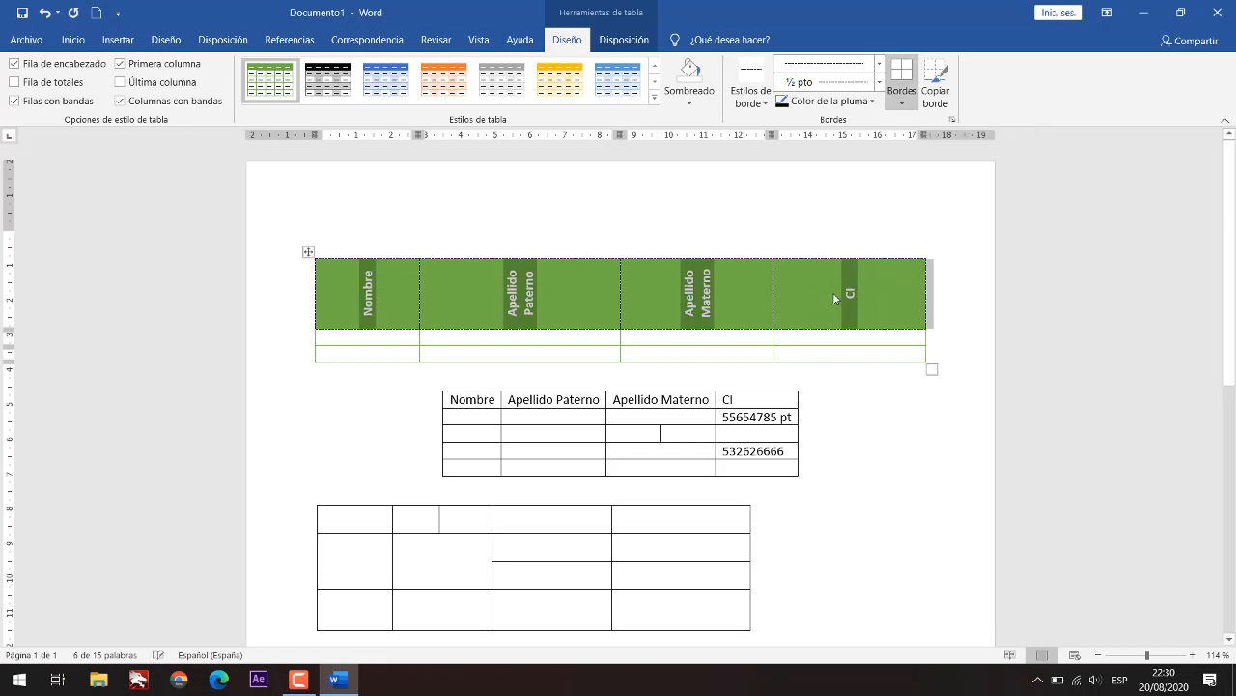
pyautogui.click(767, 294)
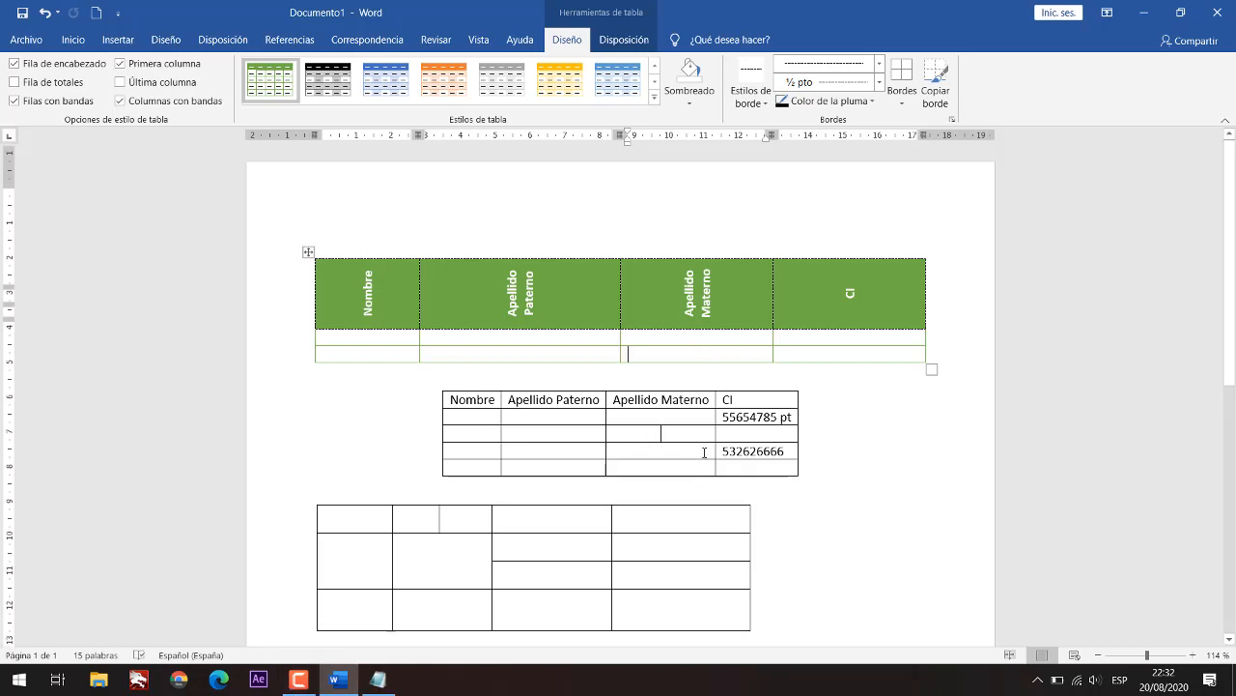
pyautogui.scroll(-1, 668, 442)
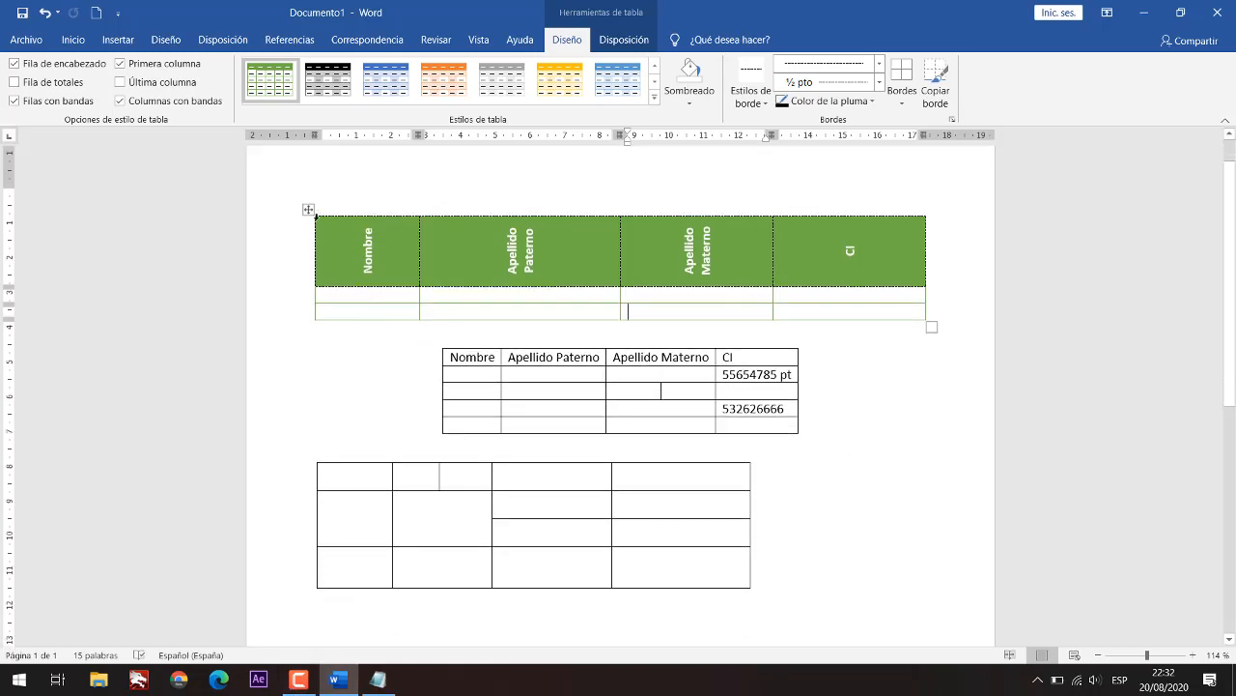
pyautogui.rightClick(491, 296)
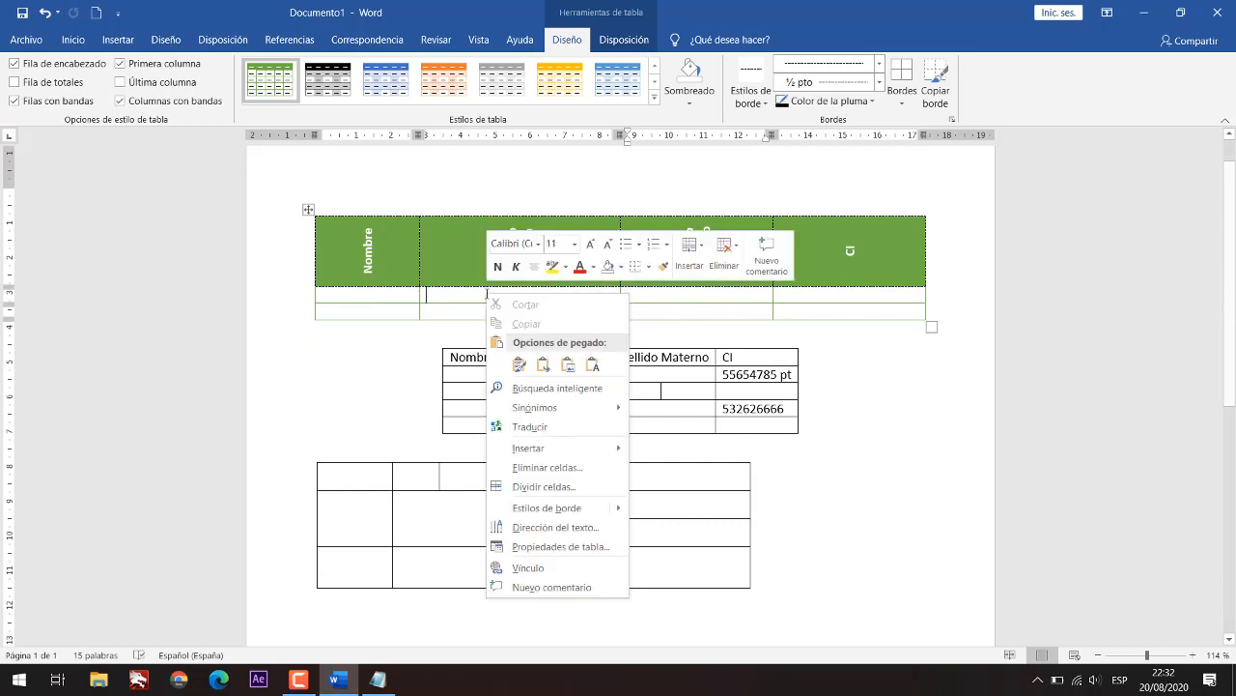
pyautogui.click(441, 304)
pyautogui.click(472, 306)
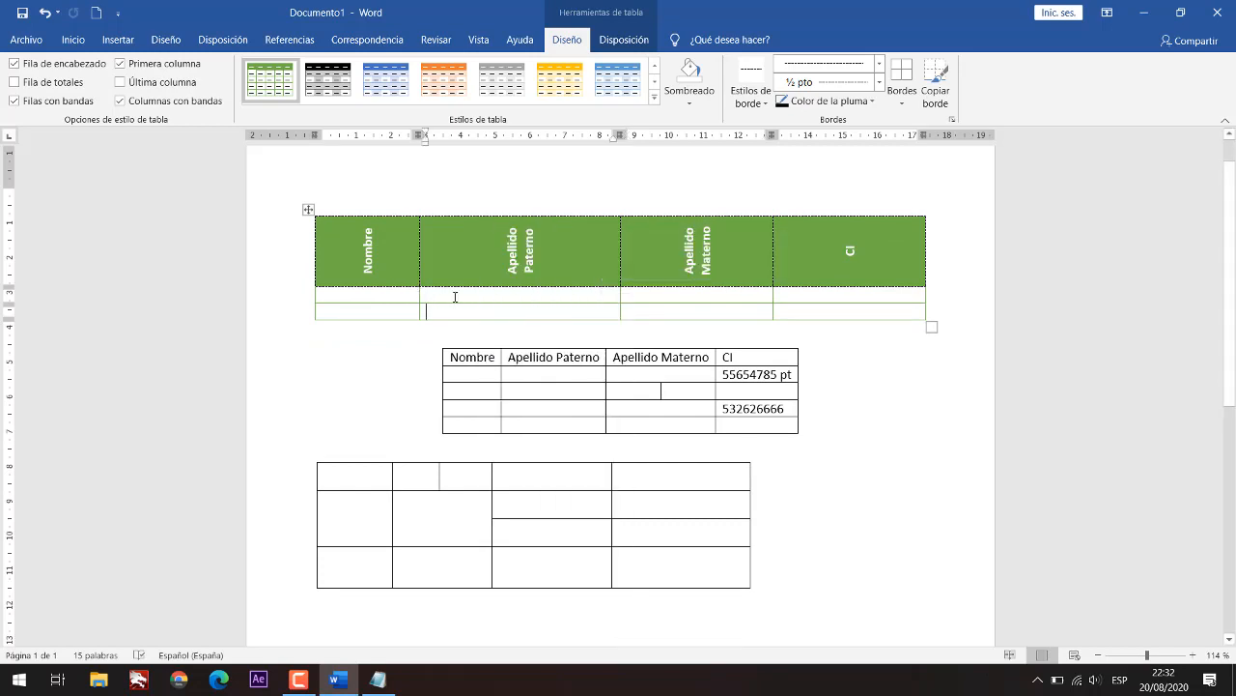
pyautogui.rightClick(455, 297)
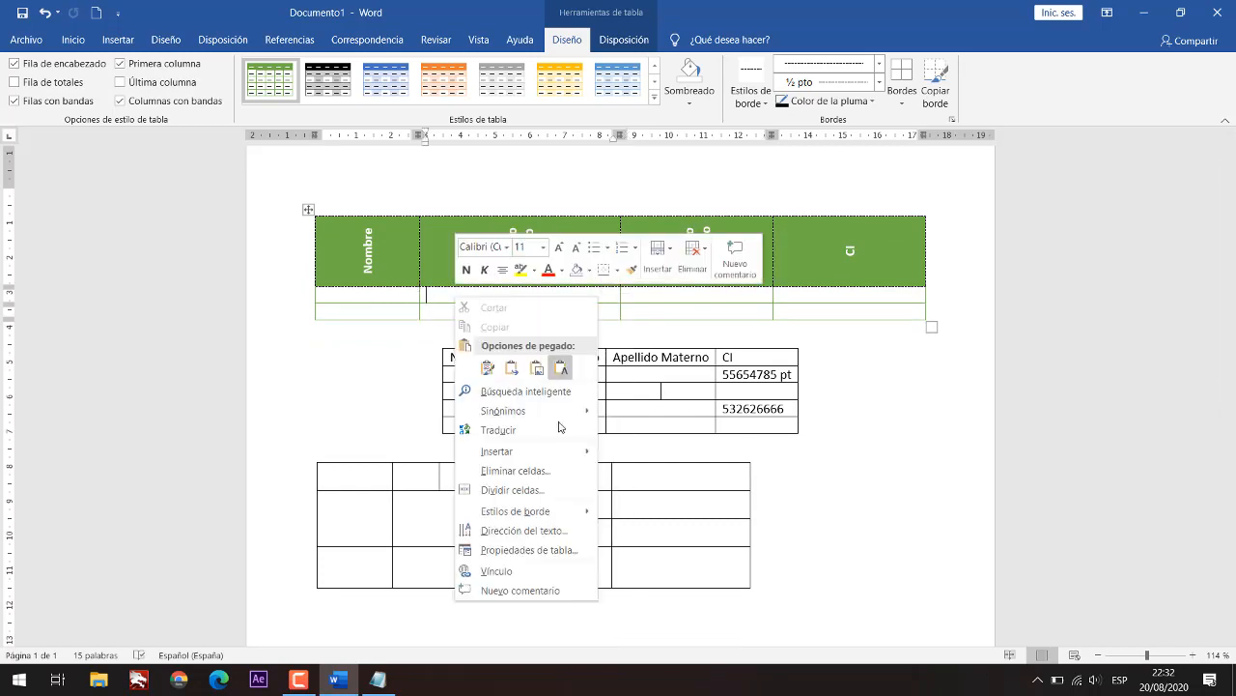
pyautogui.click(530, 550)
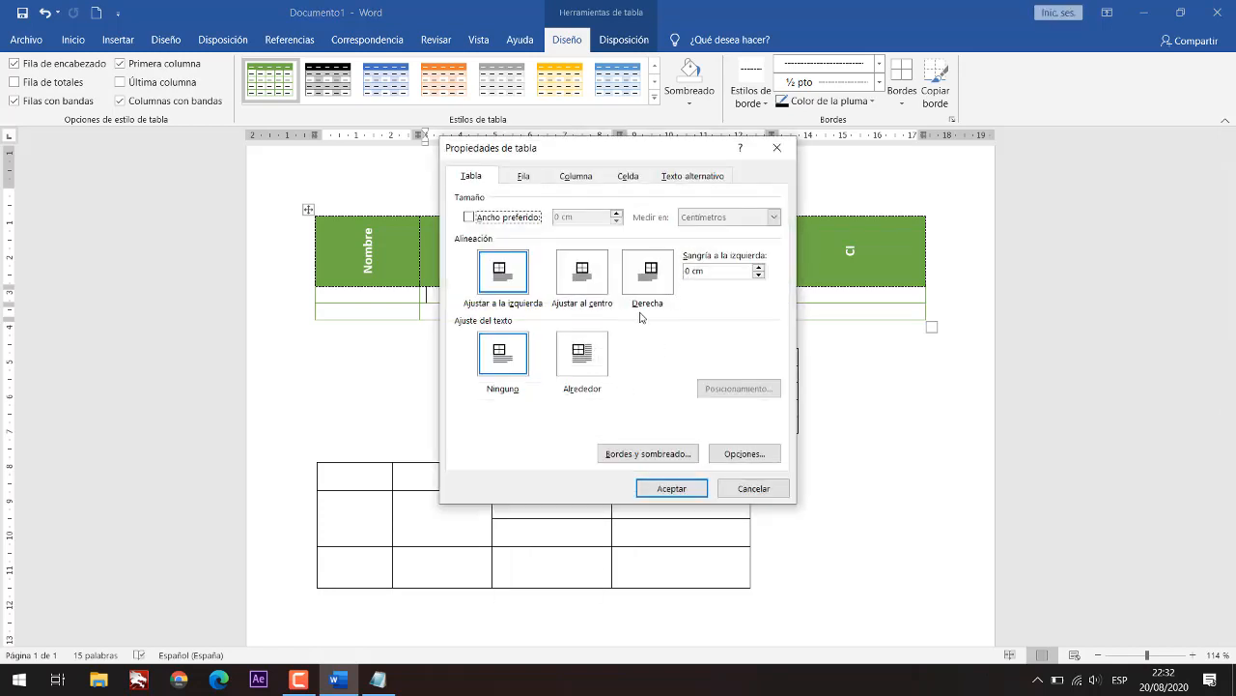
pyautogui.click(469, 218)
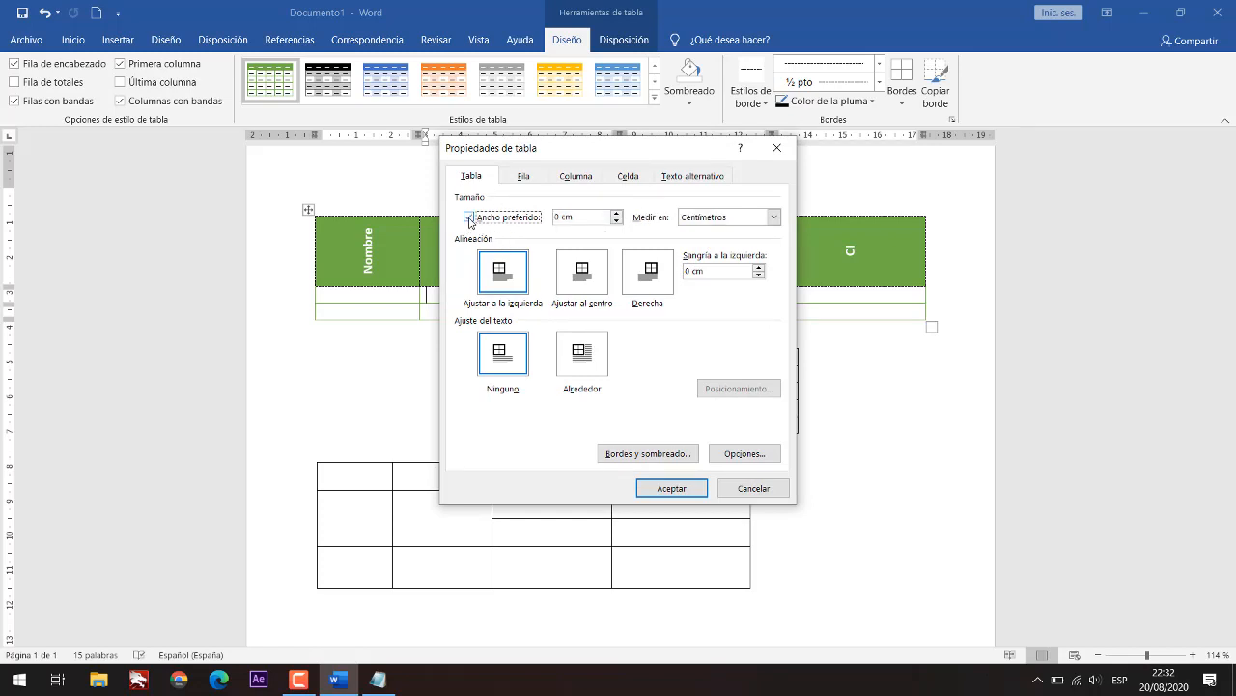
pyautogui.click(469, 219)
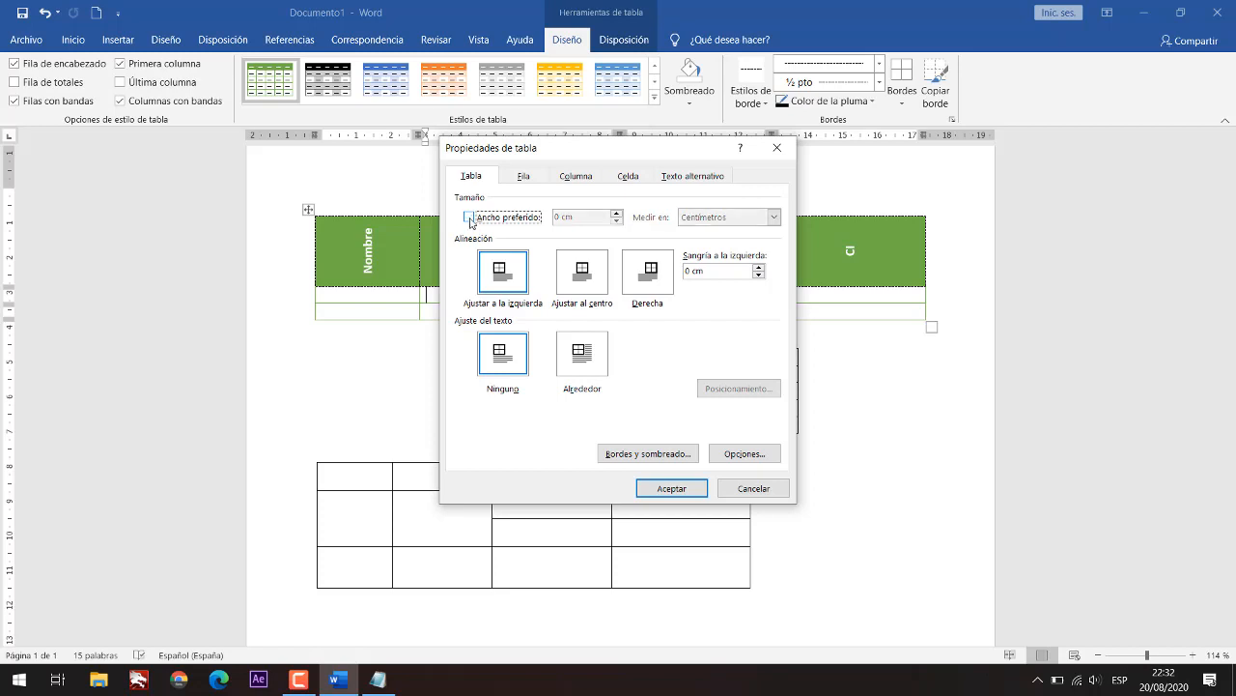
pyautogui.click(469, 217)
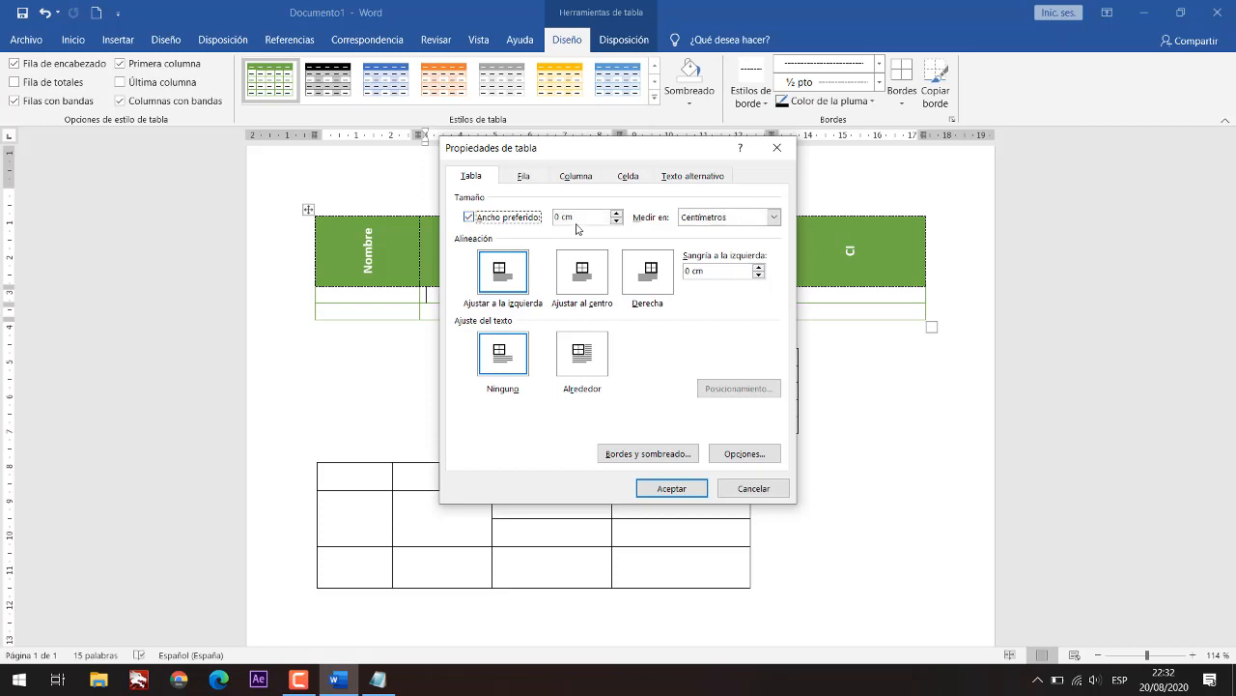
pyautogui.doubleClick(559, 217)
pyautogui.click(471, 218)
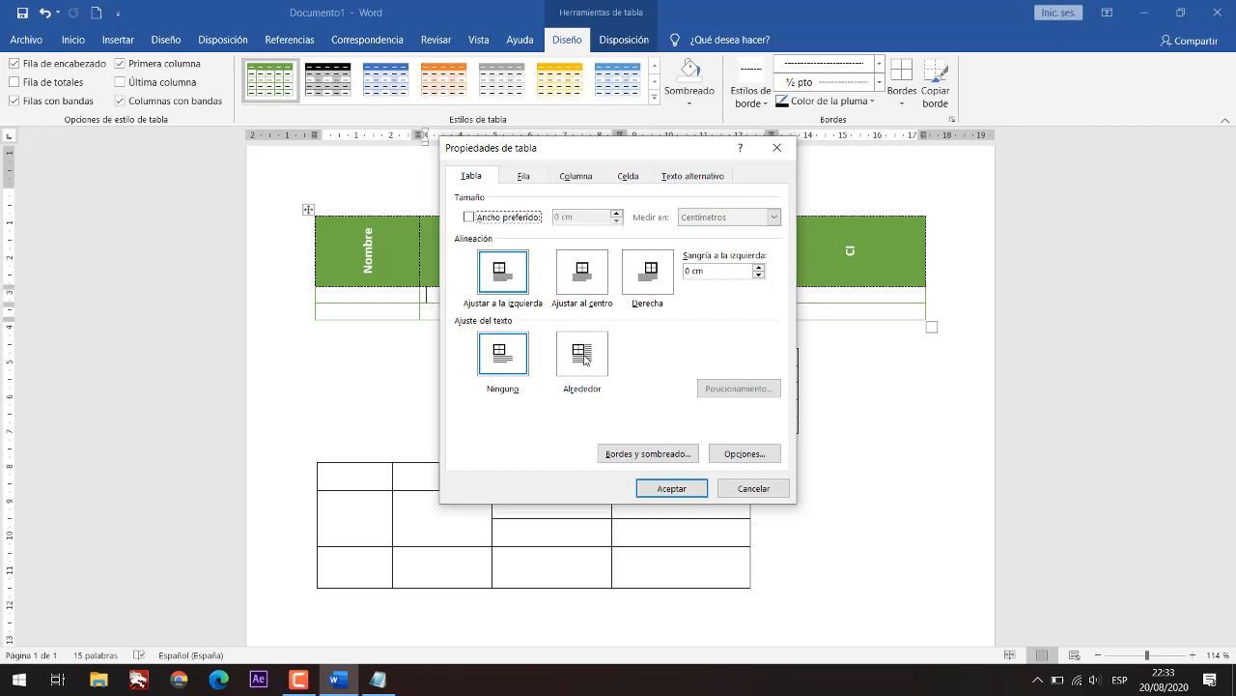
pyautogui.click(522, 178)
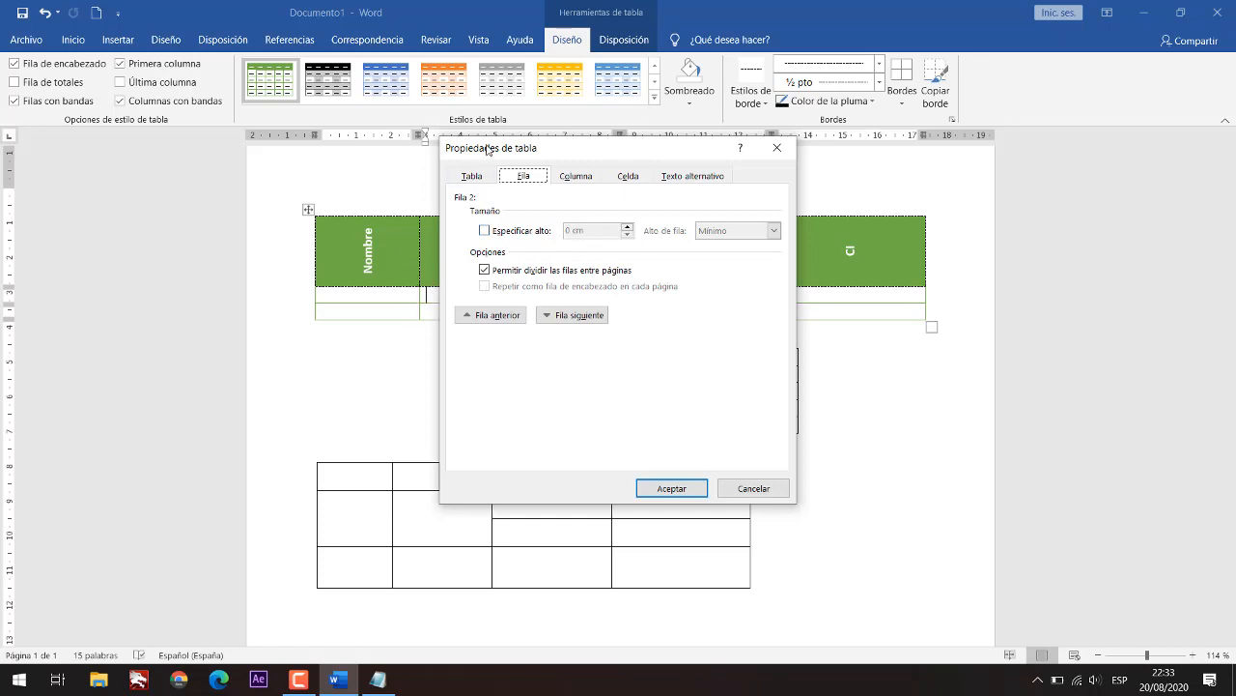
pyautogui.moveTo(483, 155); pyautogui.dragTo(616, 159)
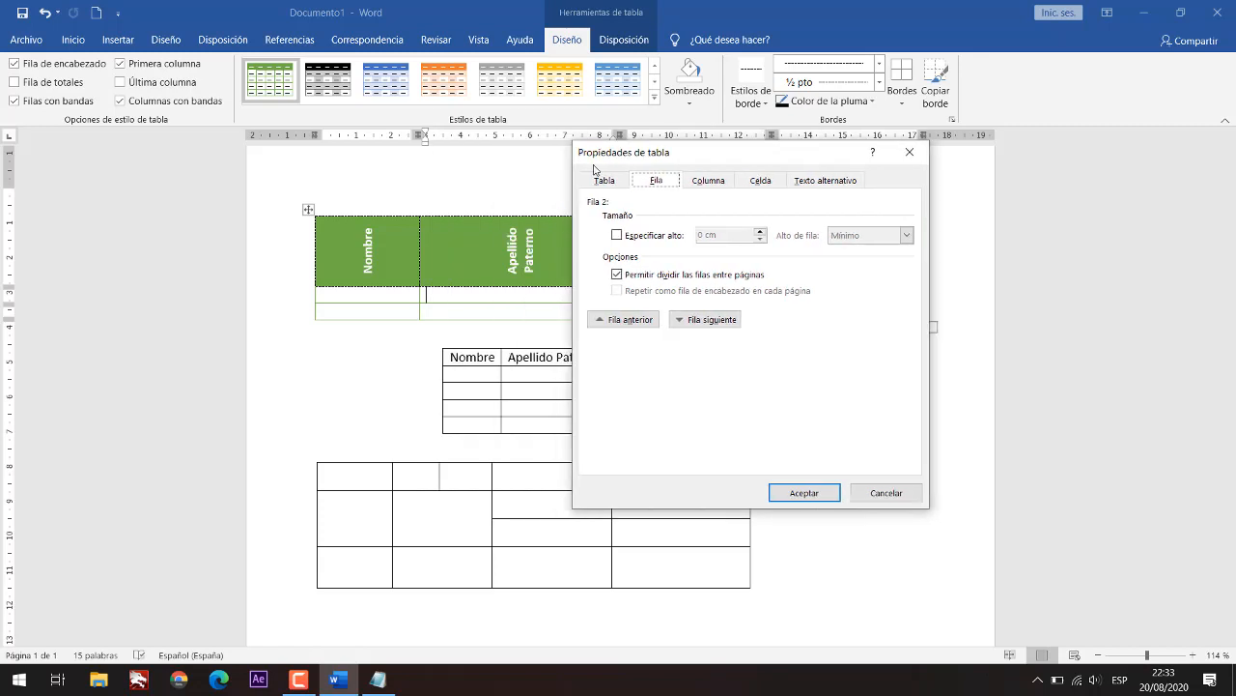
pyautogui.click(628, 238)
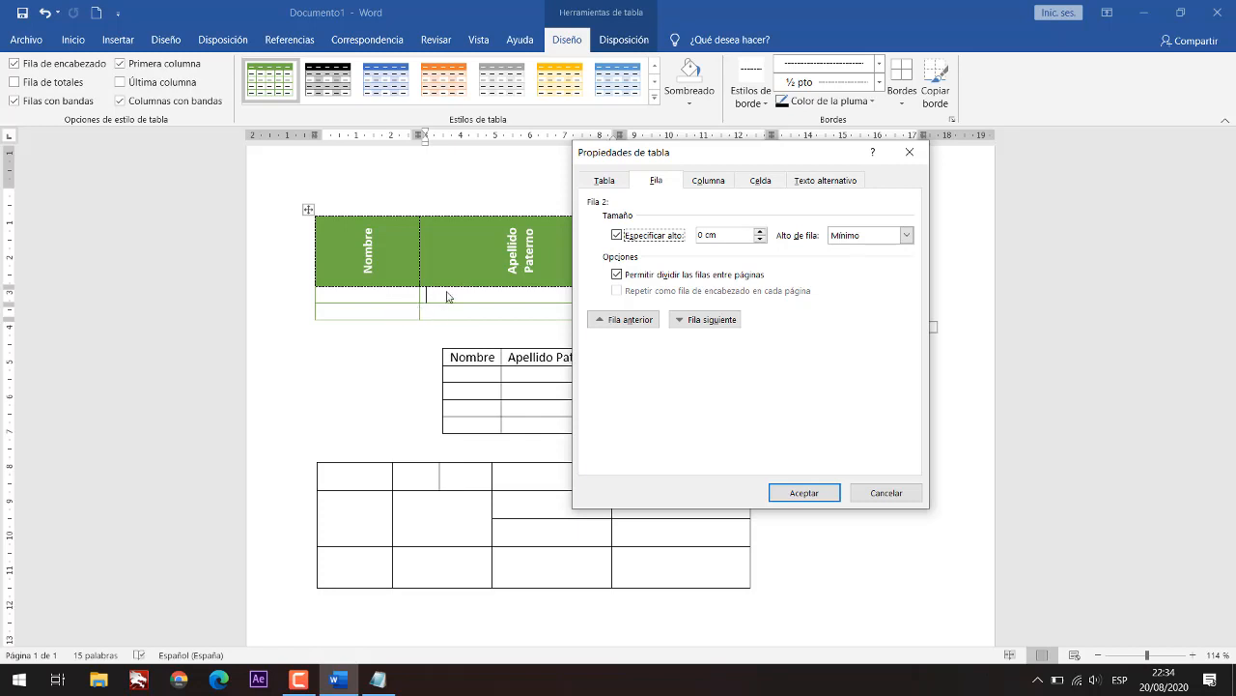
pyautogui.click(874, 493)
# Step: Set the height of the two empty rows in the green table to 1 cm
pyautogui.moveTo(786, 314); pyautogui.dragTo(366, 303)
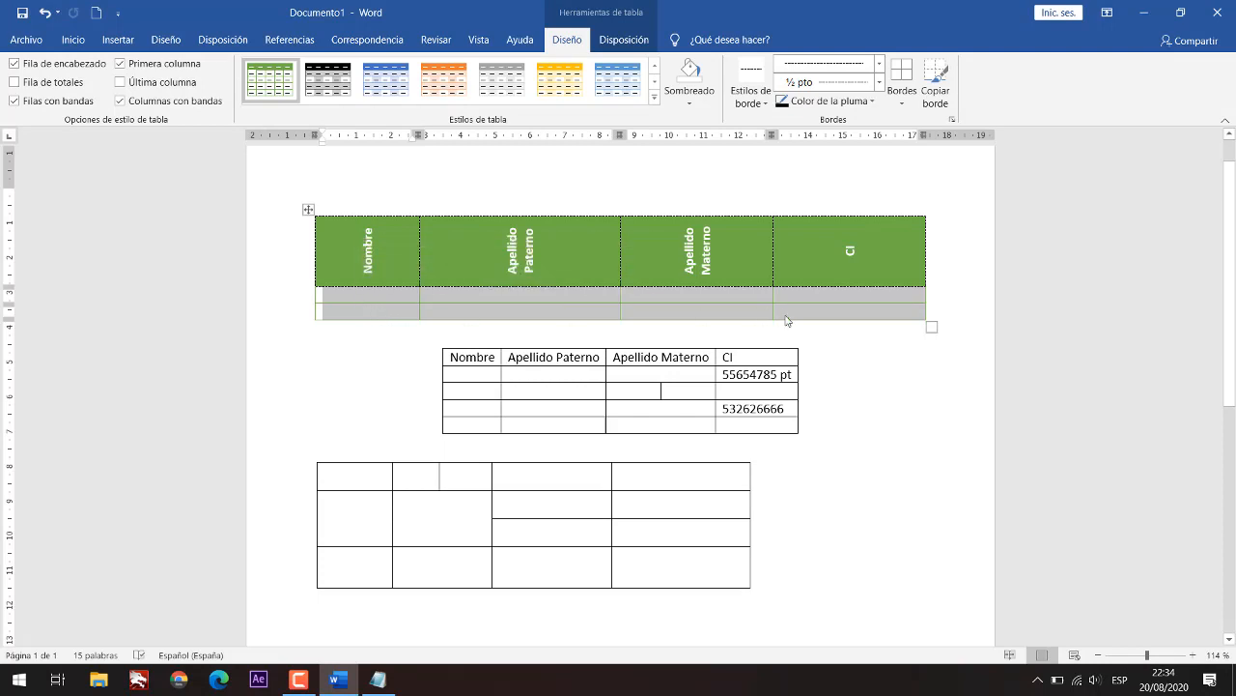
pyautogui.moveTo(807, 314); pyautogui.dragTo(355, 295)
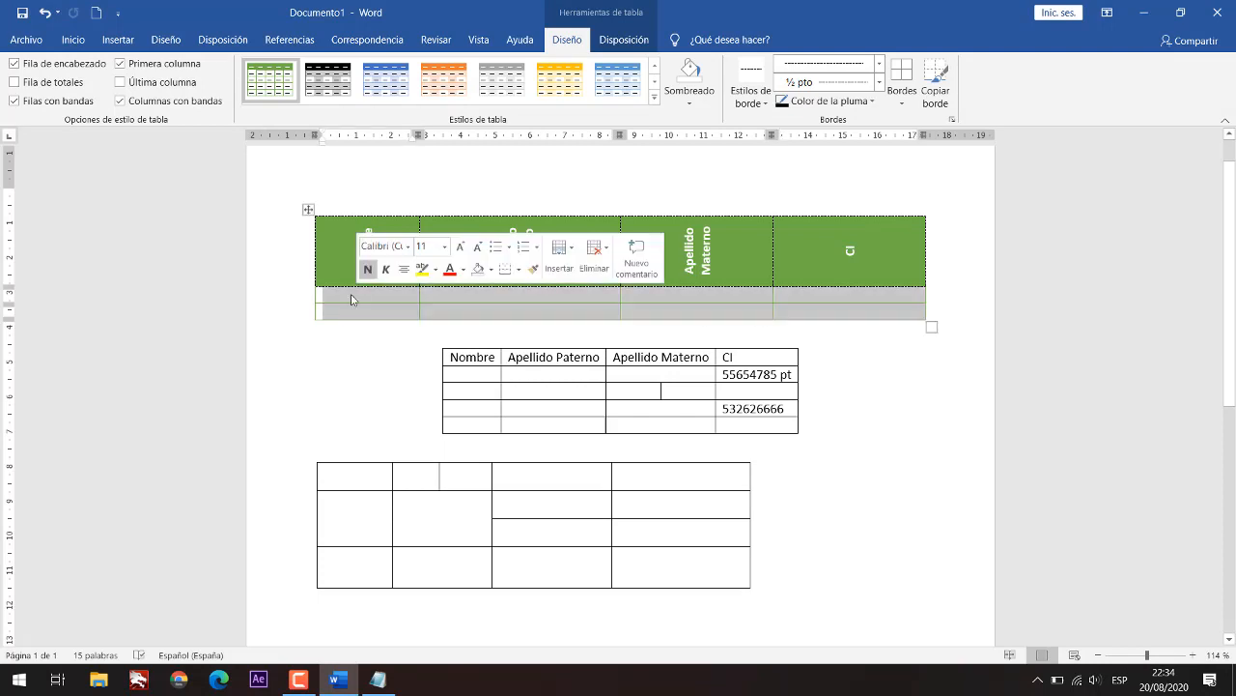
pyautogui.rightClick(353, 296)
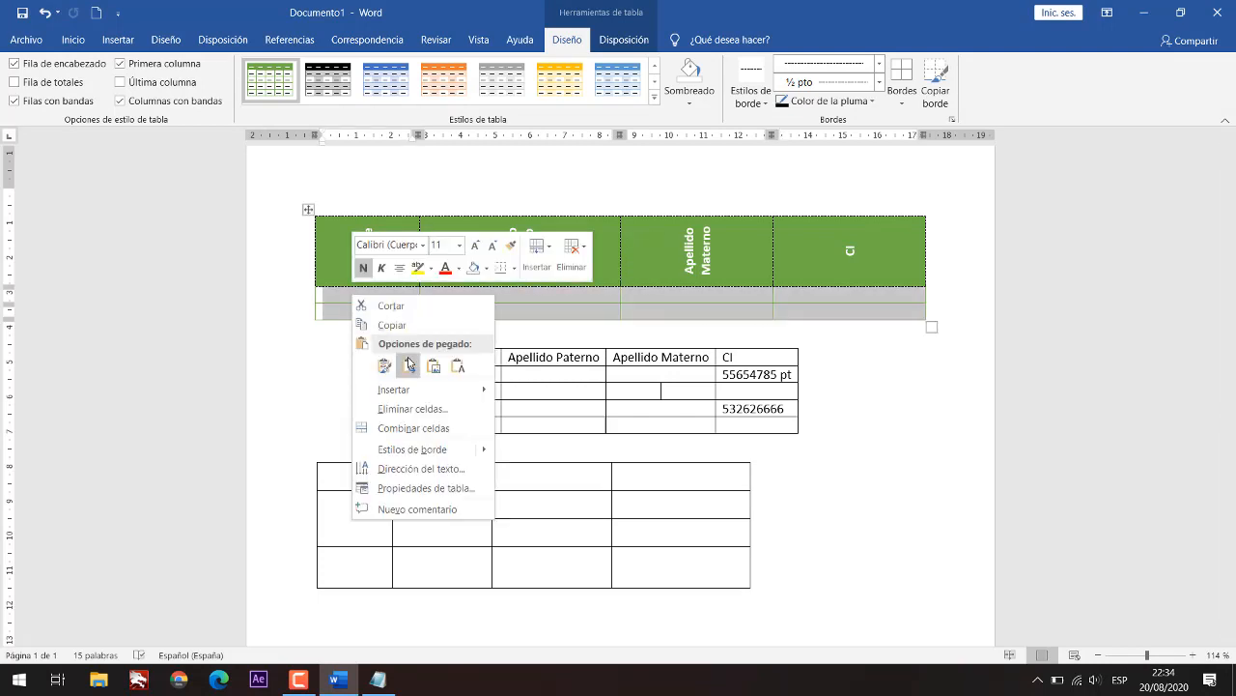
pyautogui.click(418, 488)
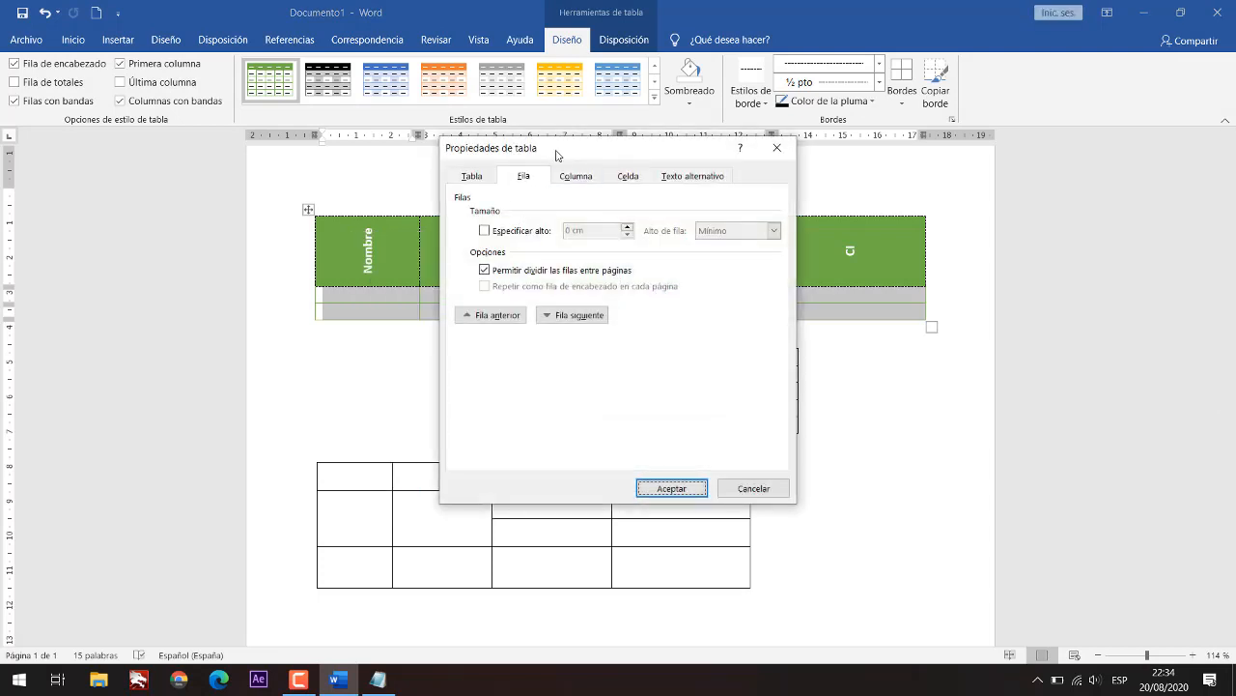
pyautogui.moveTo(562, 150); pyautogui.dragTo(736, 132)
pyautogui.click(676, 214)
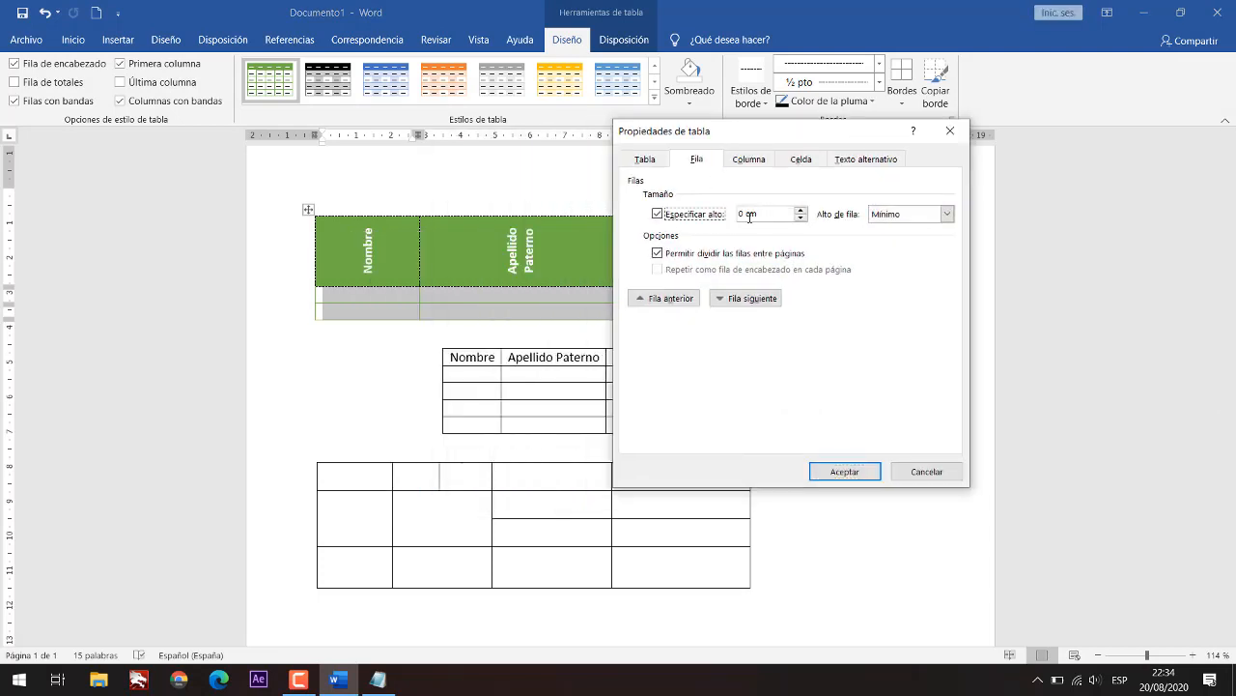
pyautogui.click(746, 214)
pyautogui.click(845, 472)
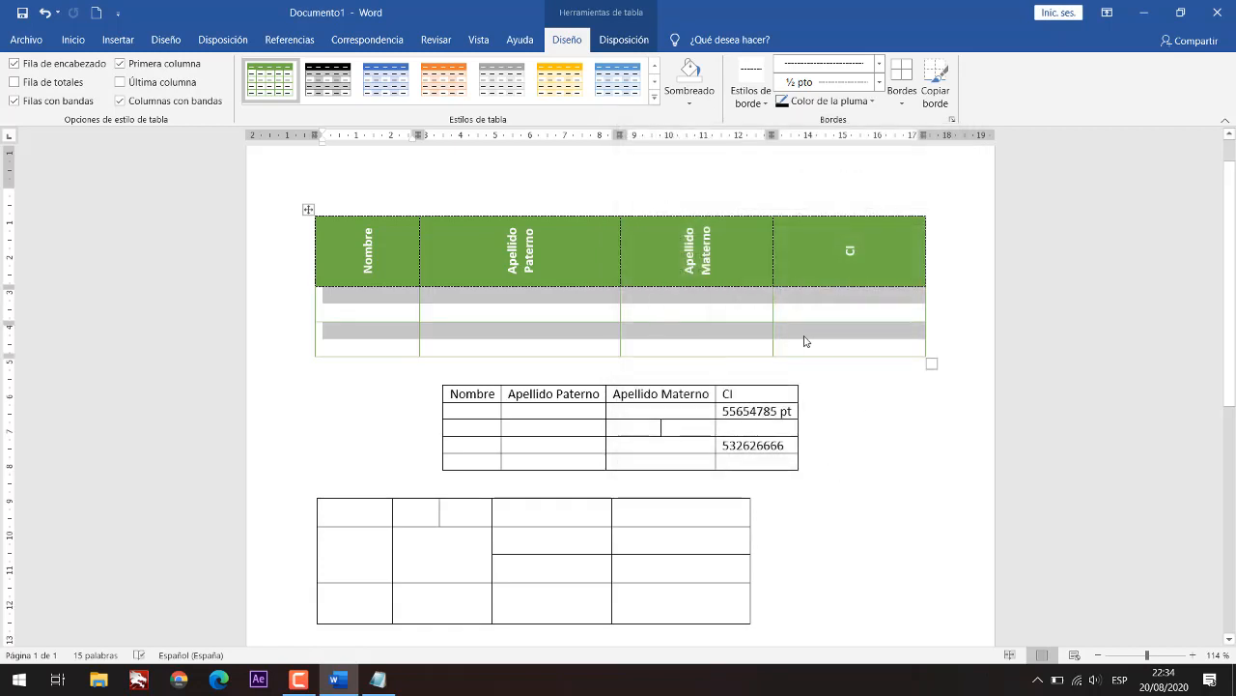
pyautogui.click(819, 347)
# Step: Review the row height and page-splitting options in the table properties of the green table's empty rows
pyautogui.click(500, 324)
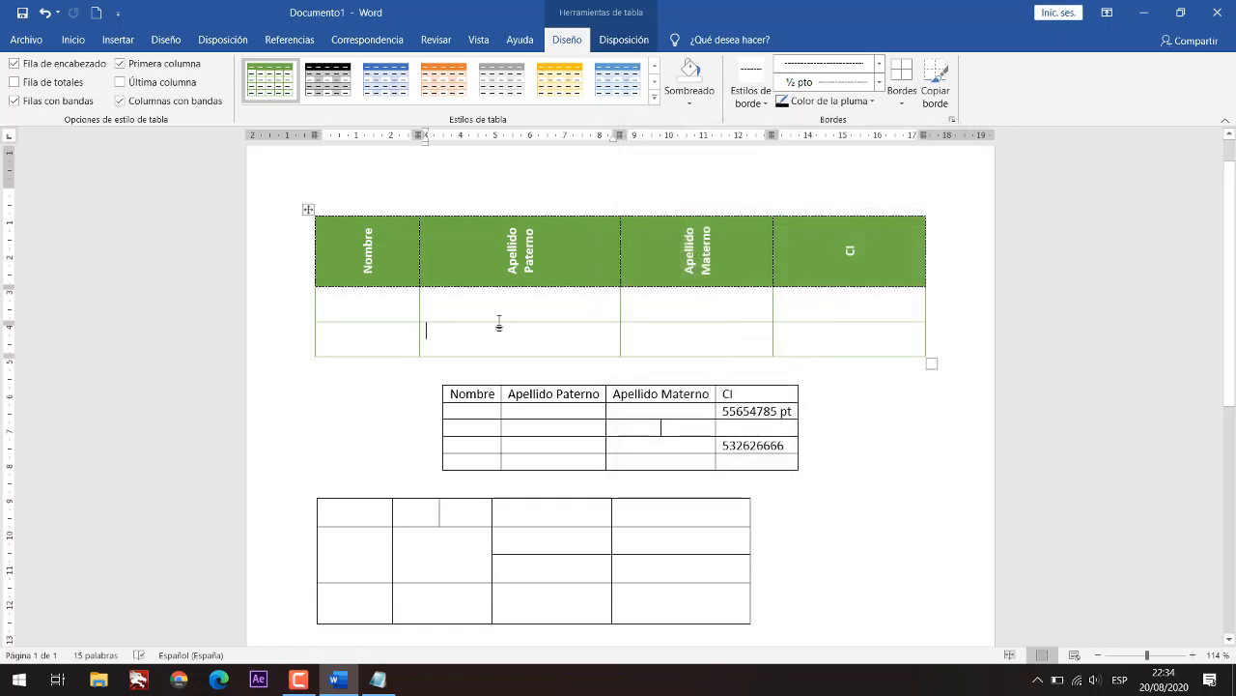
pyautogui.click(478, 310)
pyautogui.moveTo(825, 330); pyautogui.dragTo(386, 299)
pyautogui.click(528, 318)
pyautogui.rightClick(468, 304)
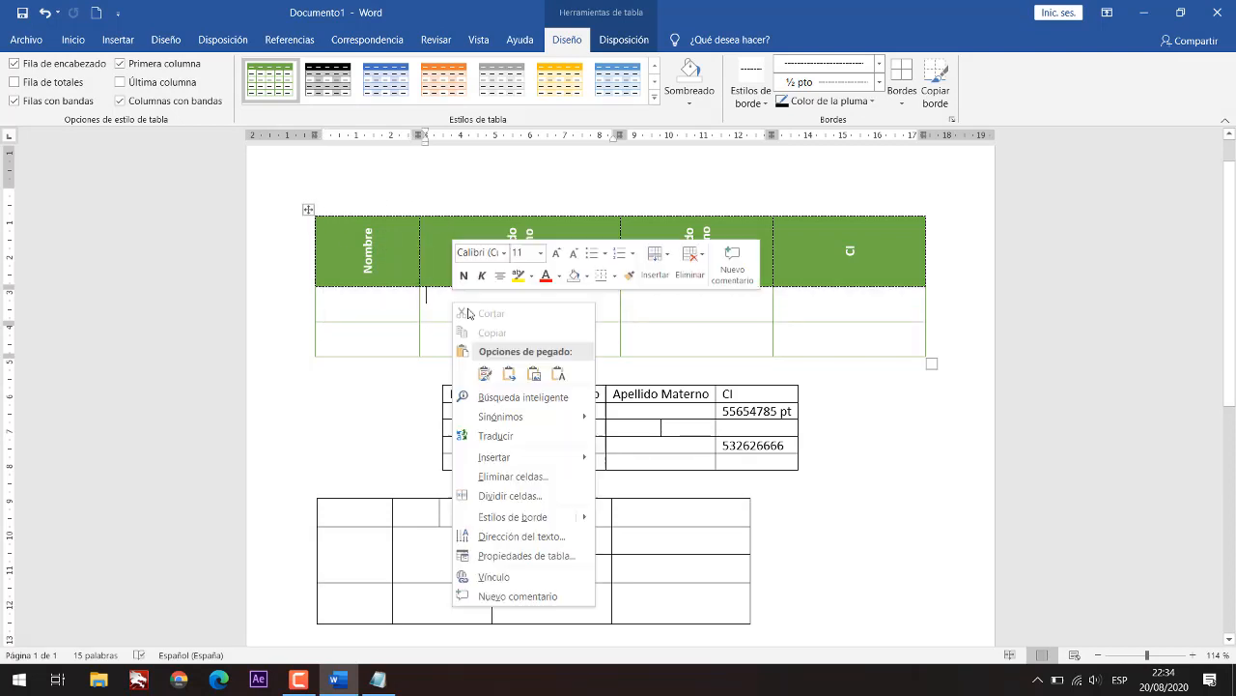
pyautogui.click(524, 561)
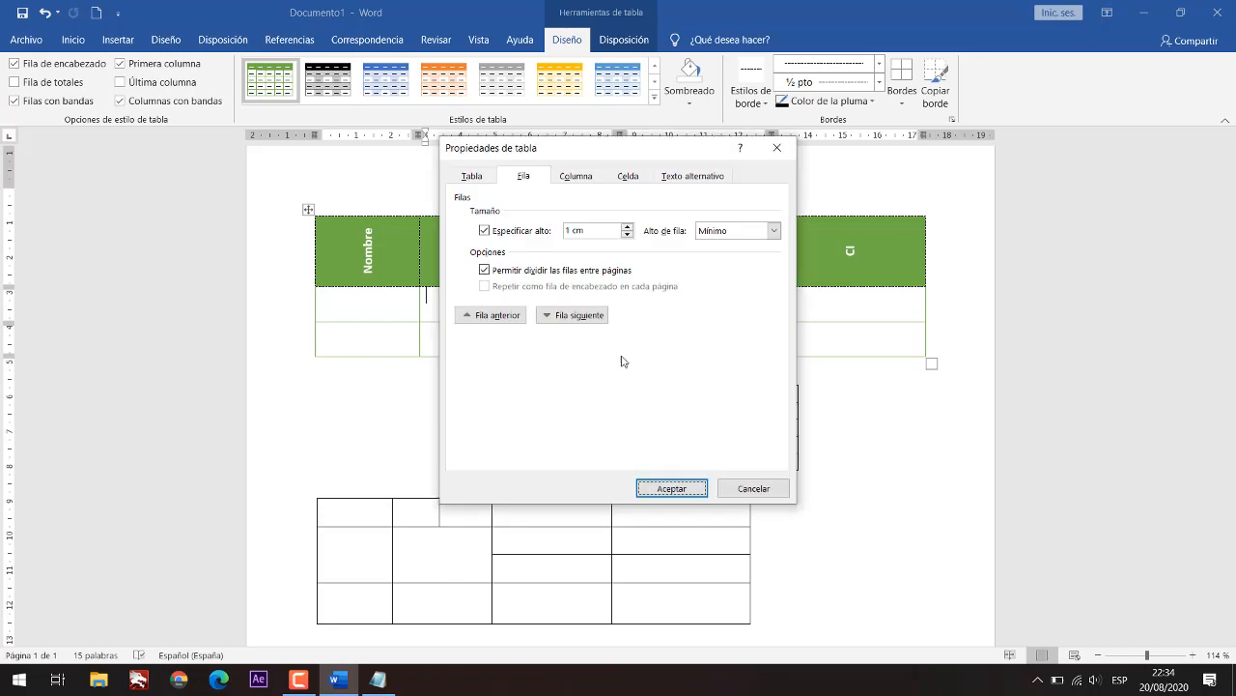
pyautogui.moveTo(546, 152); pyautogui.dragTo(657, 146)
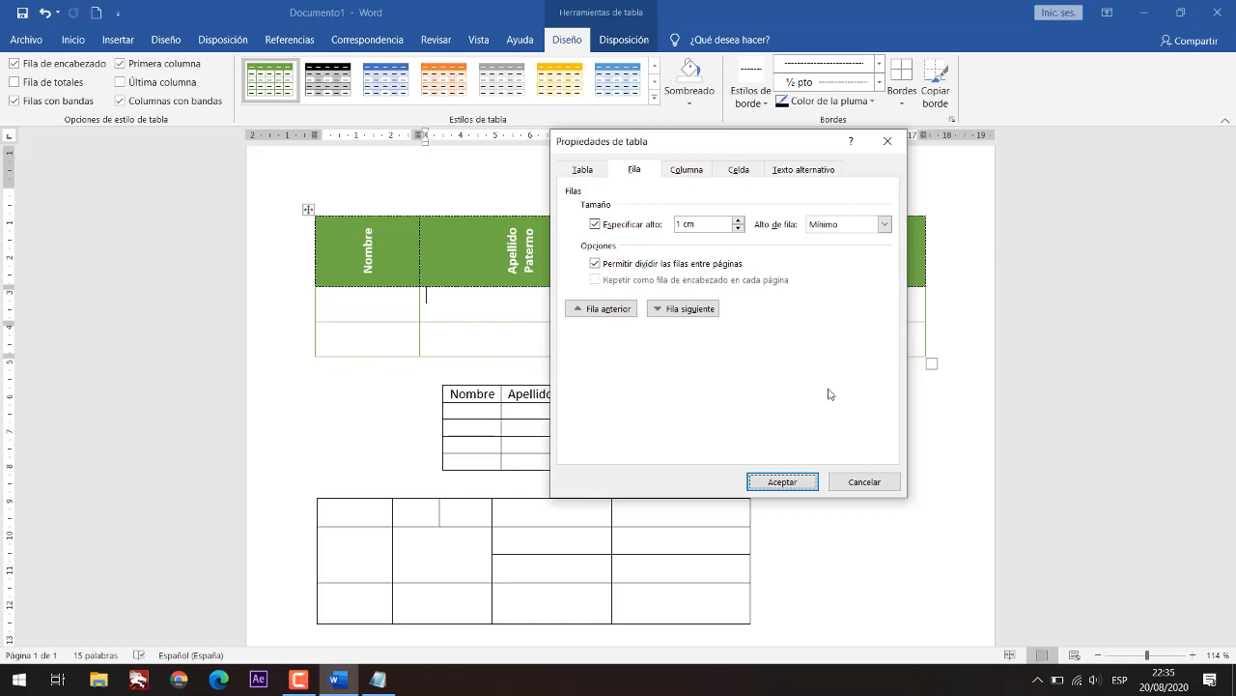
pyautogui.click(854, 486)
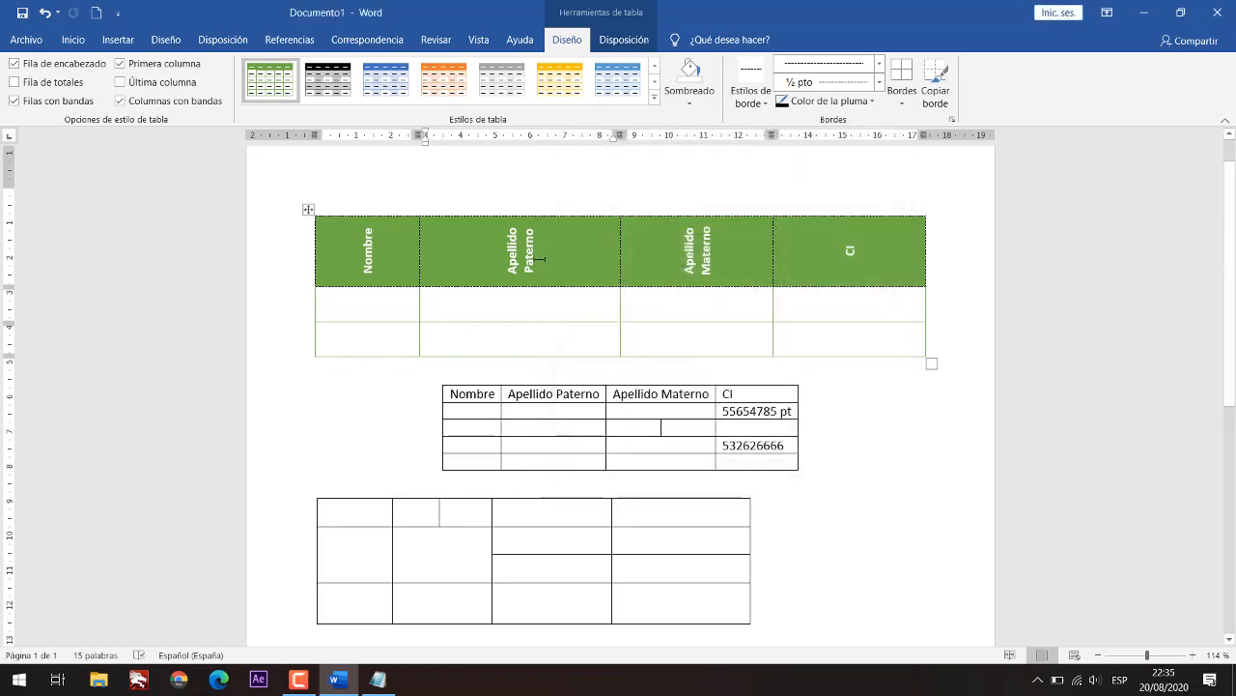
# Step: Set the green table's header row to repeat as a header on every page
pyautogui.click(493, 260)
pyautogui.rightClick(506, 259)
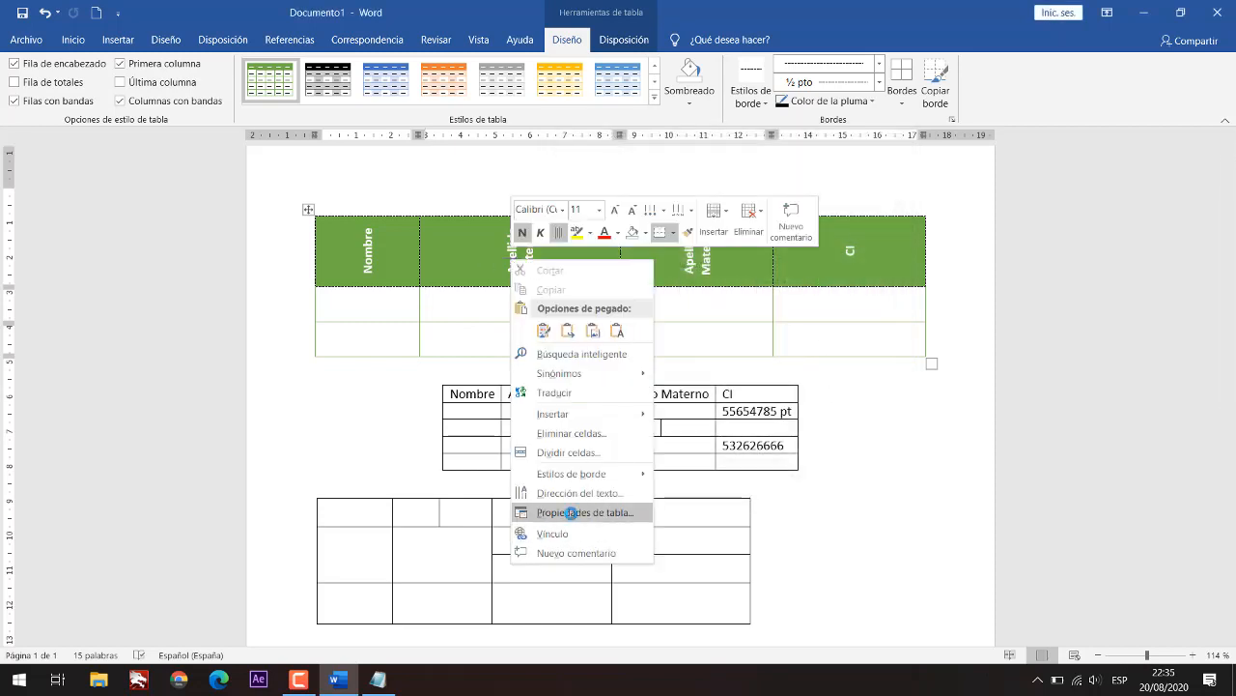
pyautogui.click(568, 510)
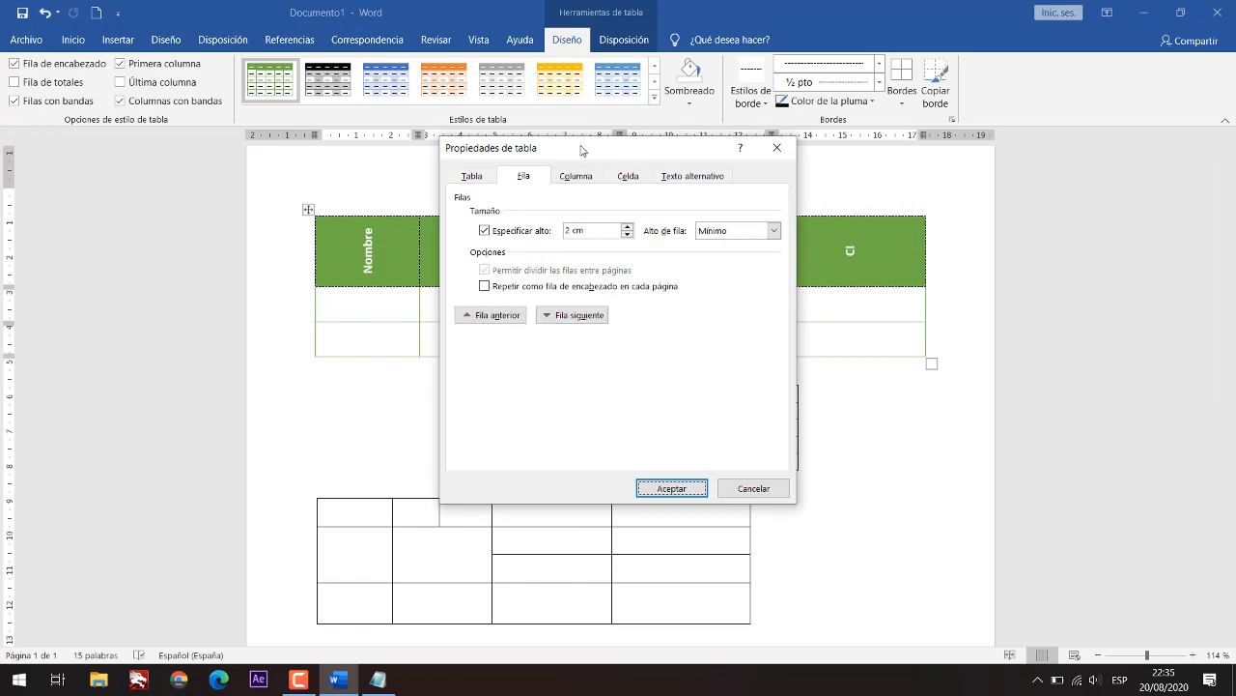
pyautogui.moveTo(582, 148); pyautogui.dragTo(859, 135)
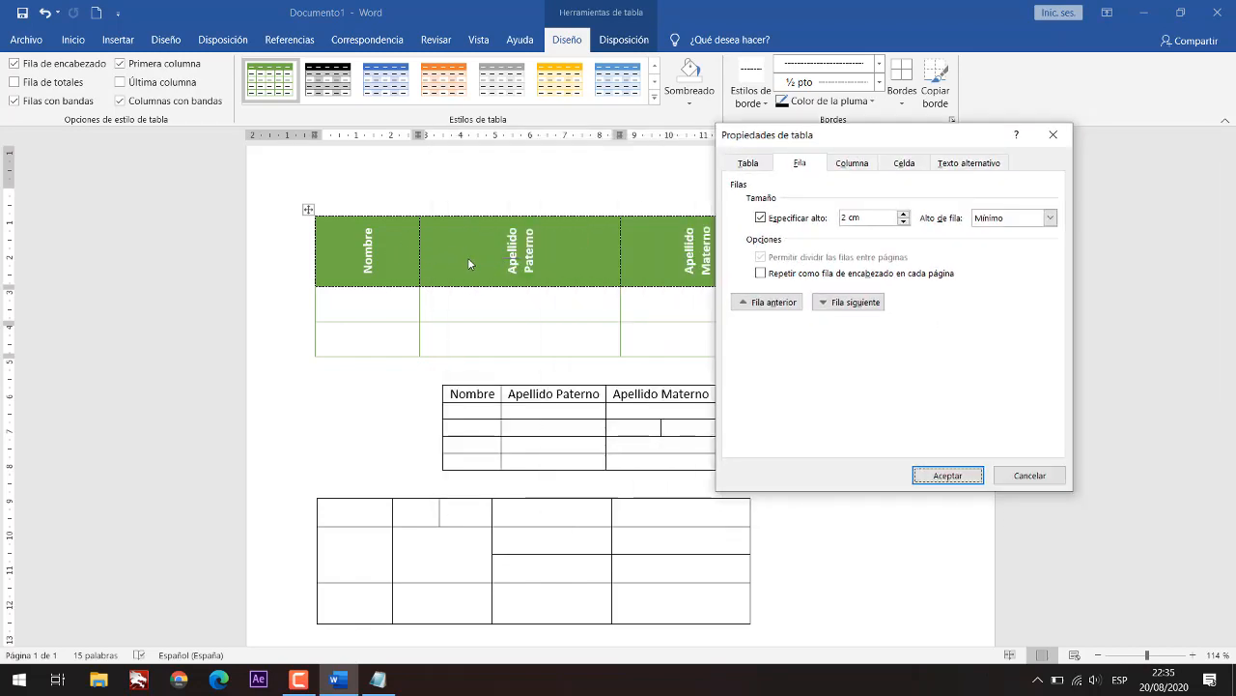
pyautogui.click(763, 274)
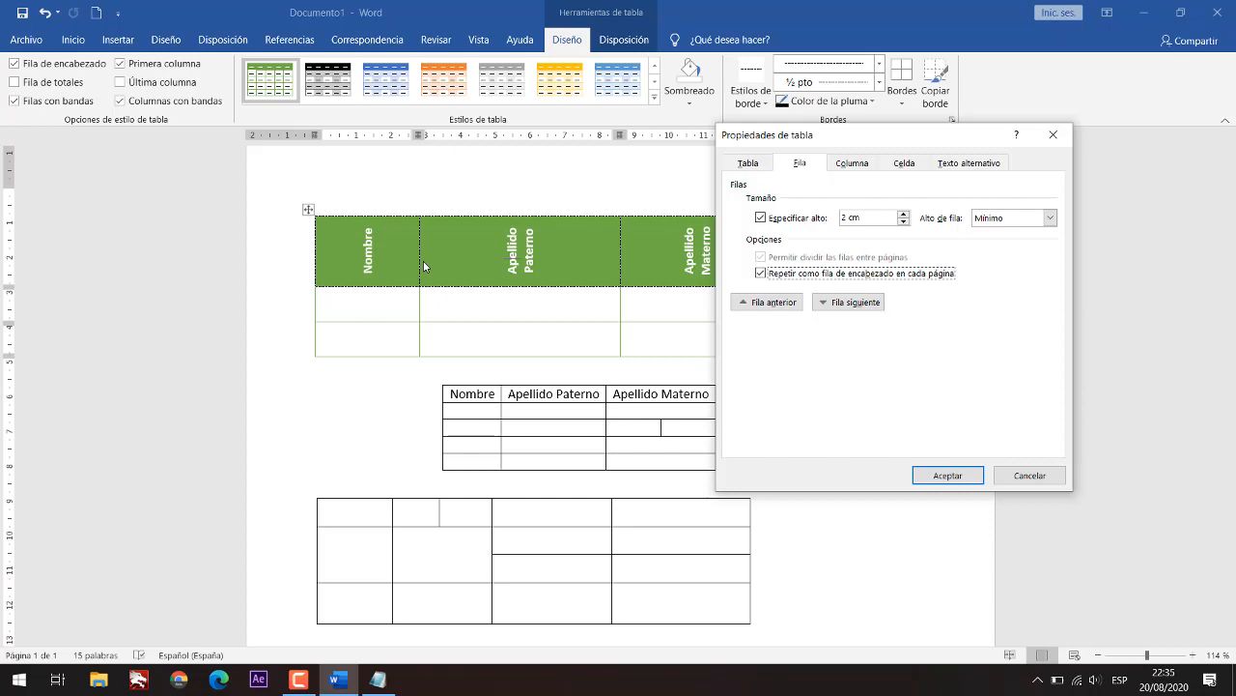
pyautogui.click(951, 478)
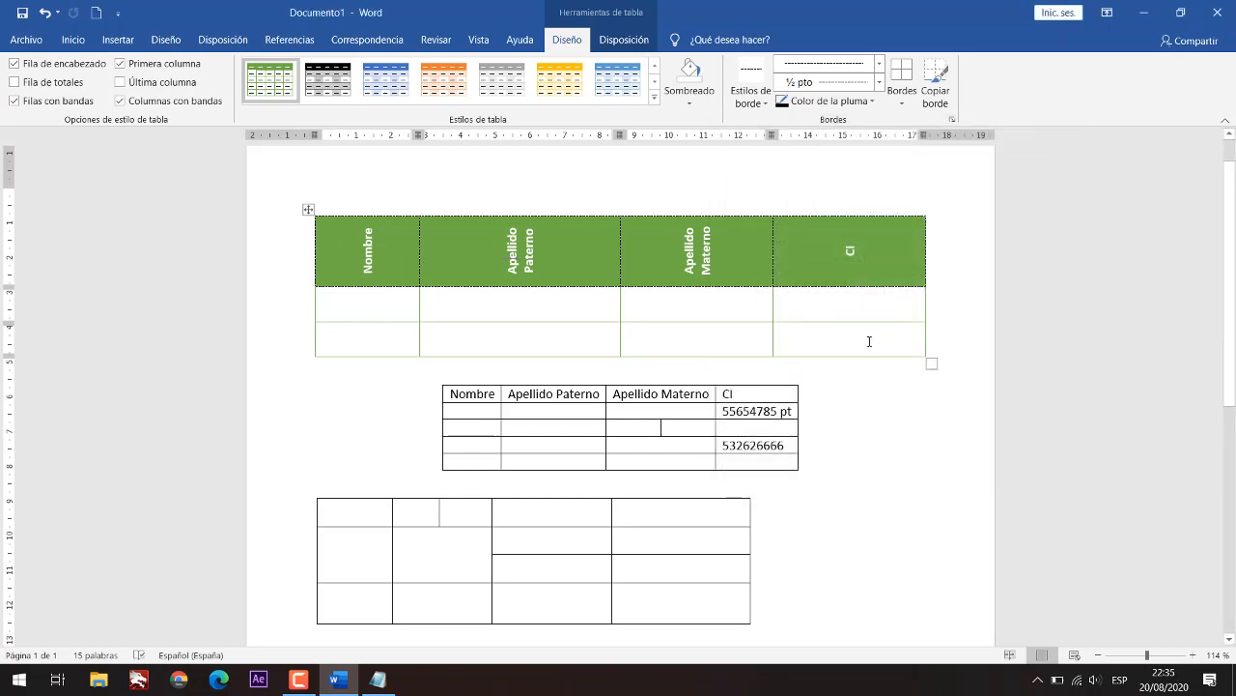
# Step: Insert six more empty rows below the second empty row of the green table
pyautogui.click(934, 344)
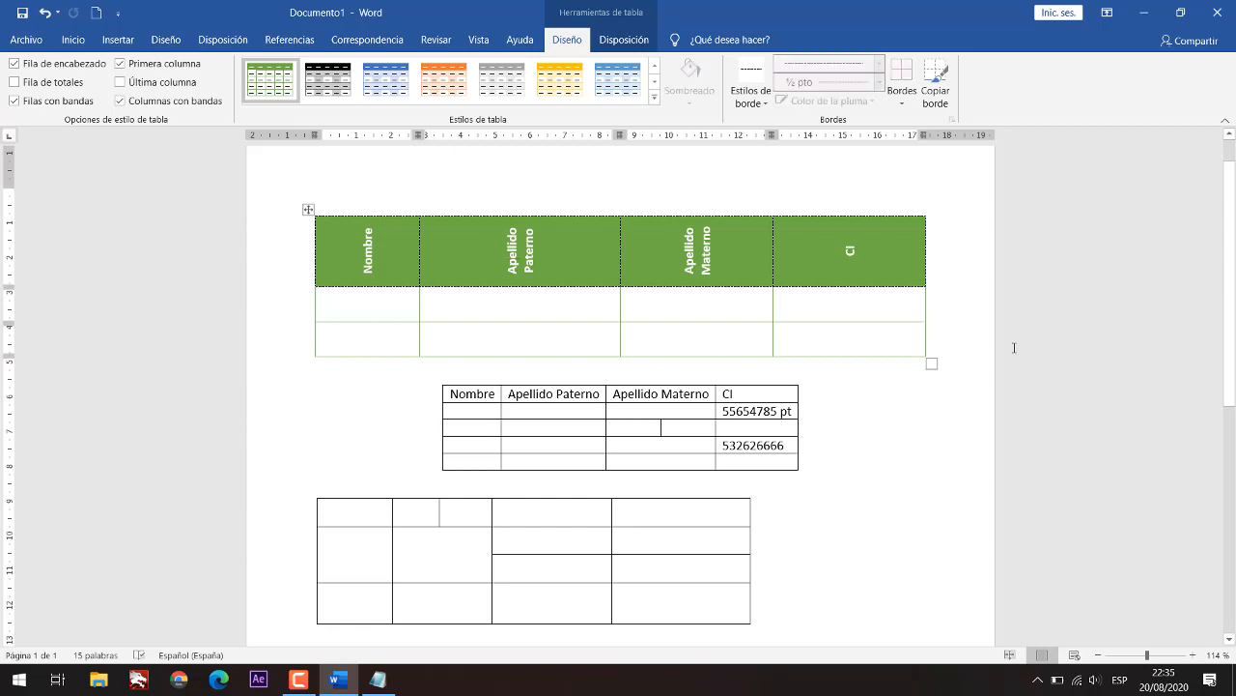
pyautogui.press('Return')
pyautogui.press('Return')
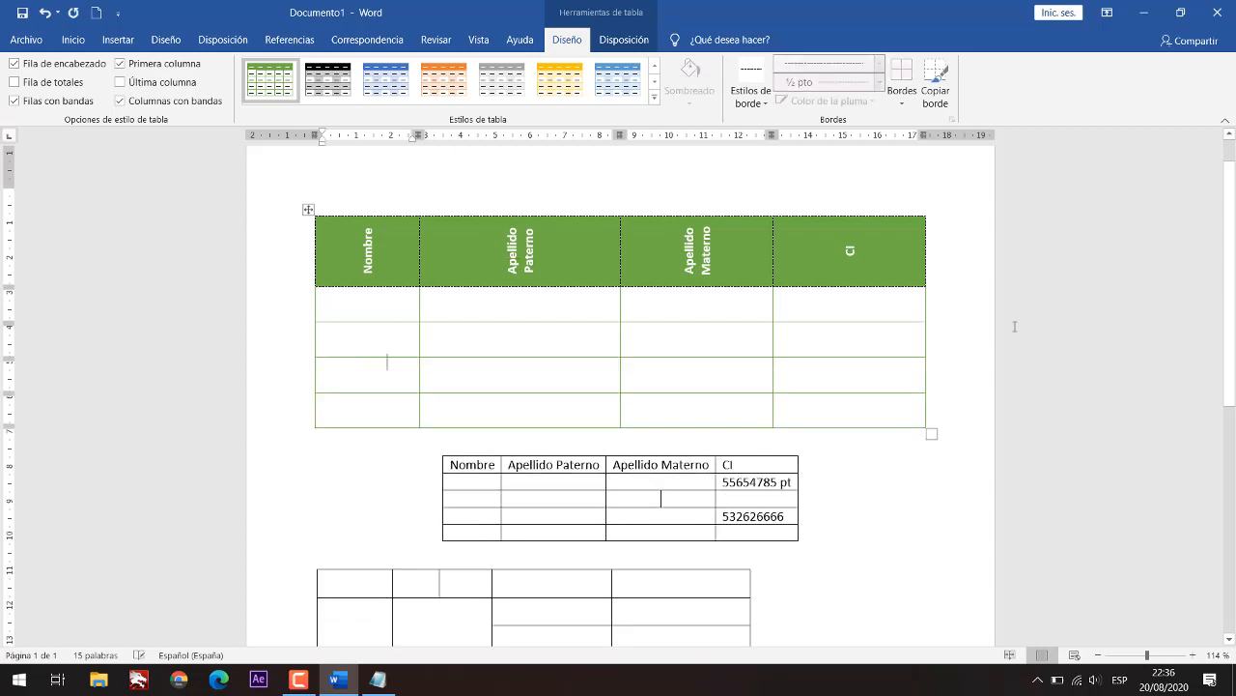
pyautogui.press('Return')
pyautogui.press('Return')
pyautogui.click(1015, 326)
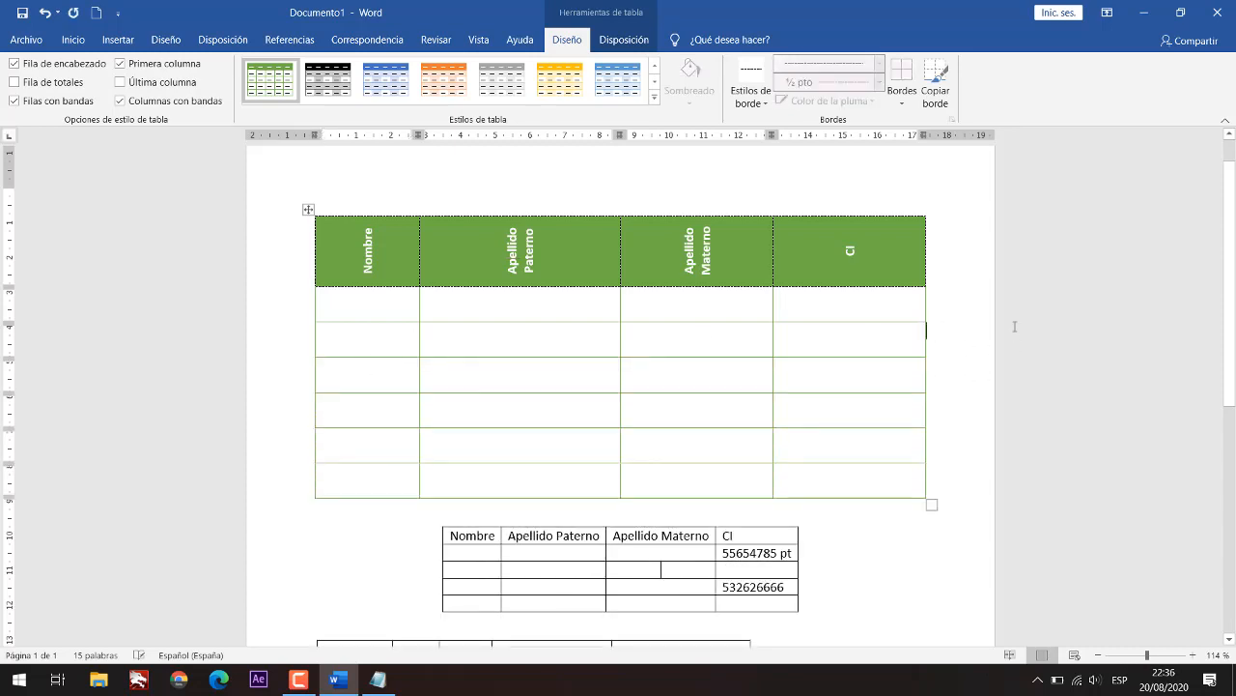
pyautogui.press('Return')
pyautogui.click(1014, 327)
pyautogui.press('Return')
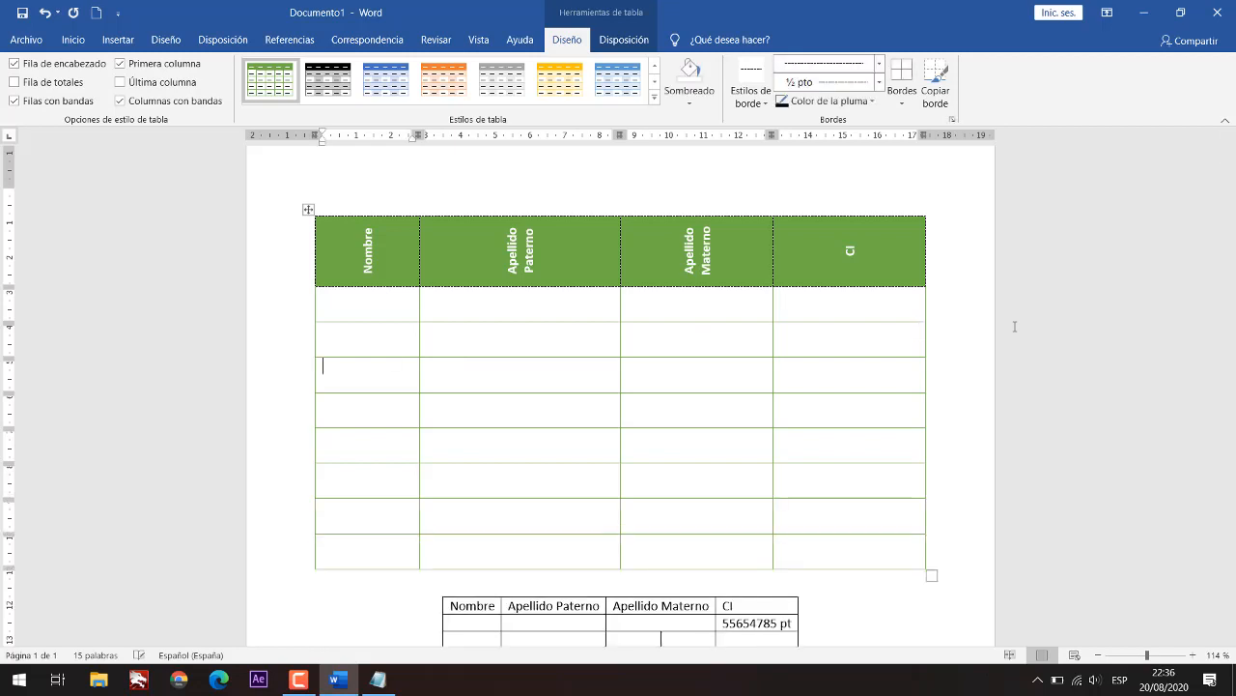
# Step: Insert several more empty rows in the green table, starting from the end of its last row
pyautogui.scroll(1, 914, 290)
pyautogui.scroll(-6, 885, 397)
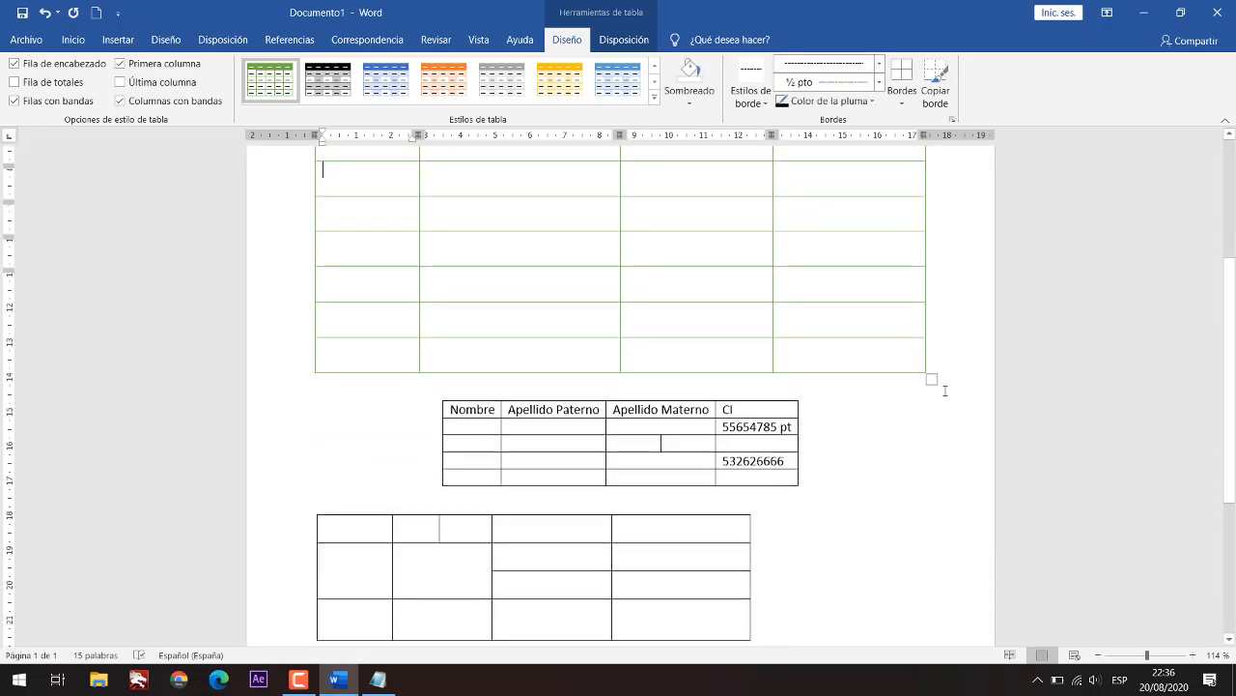
pyautogui.click(938, 245)
pyautogui.scroll(1, 916, 261)
pyautogui.scroll(2, 915, 261)
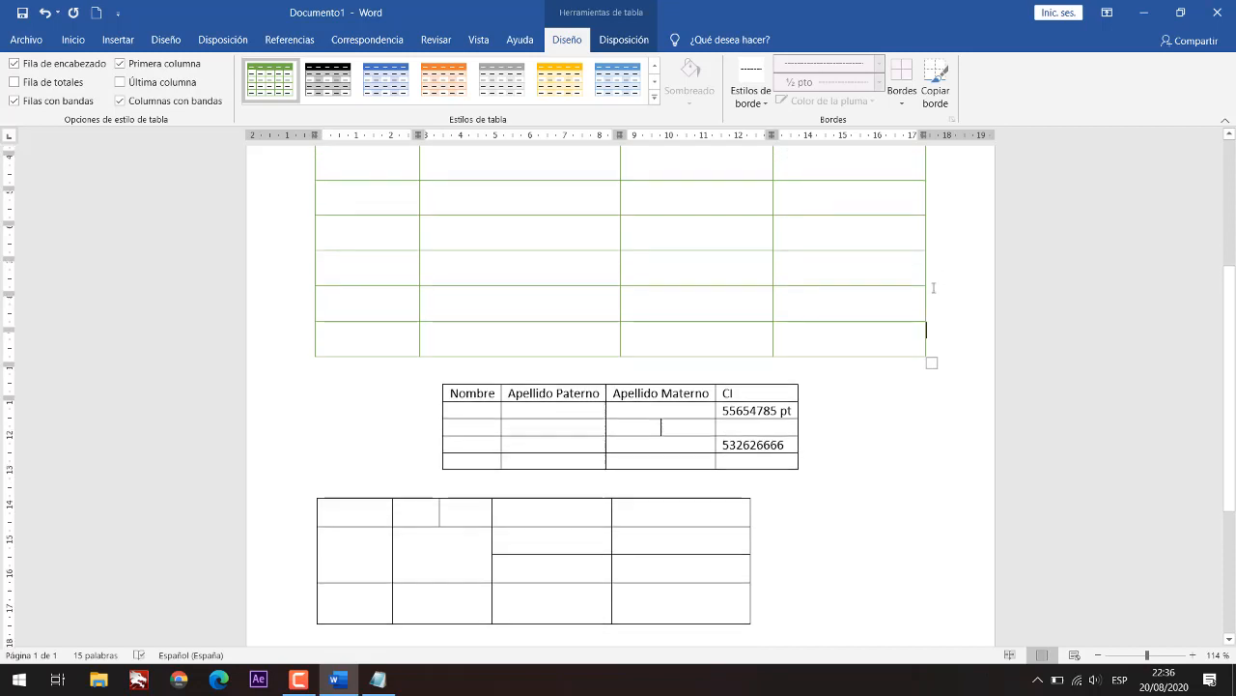
pyautogui.press('Return')
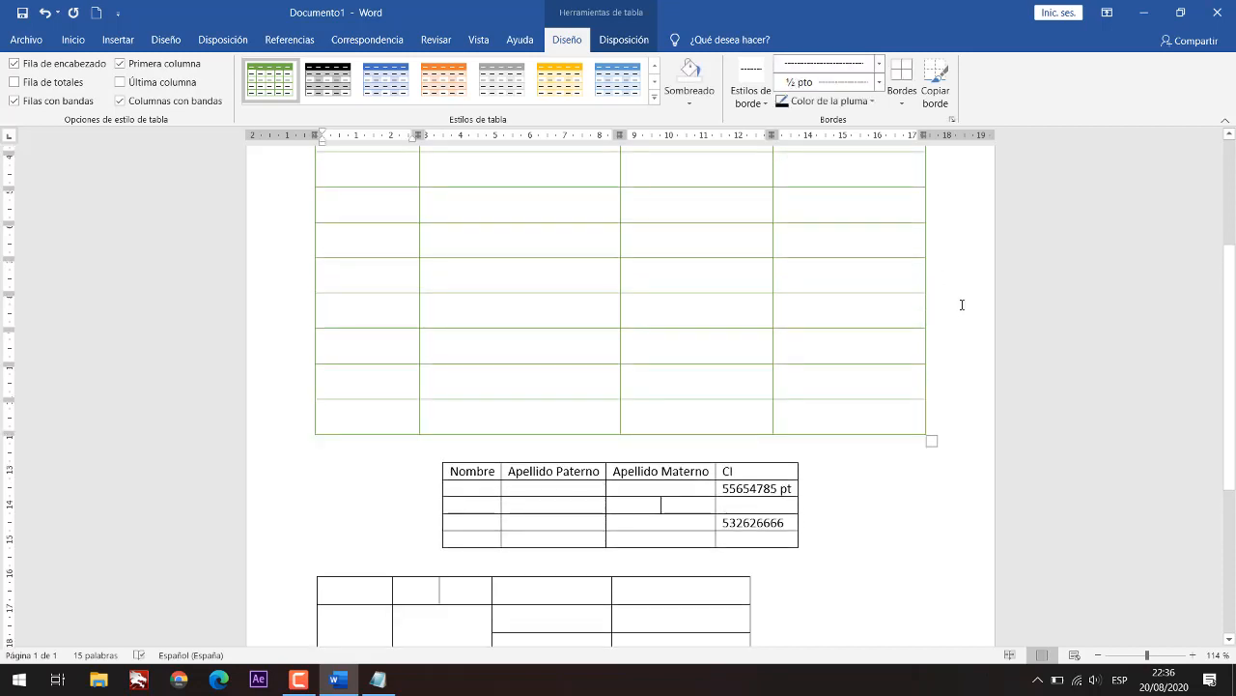
pyautogui.press('Return')
pyautogui.press('Return')
pyautogui.press('Return')
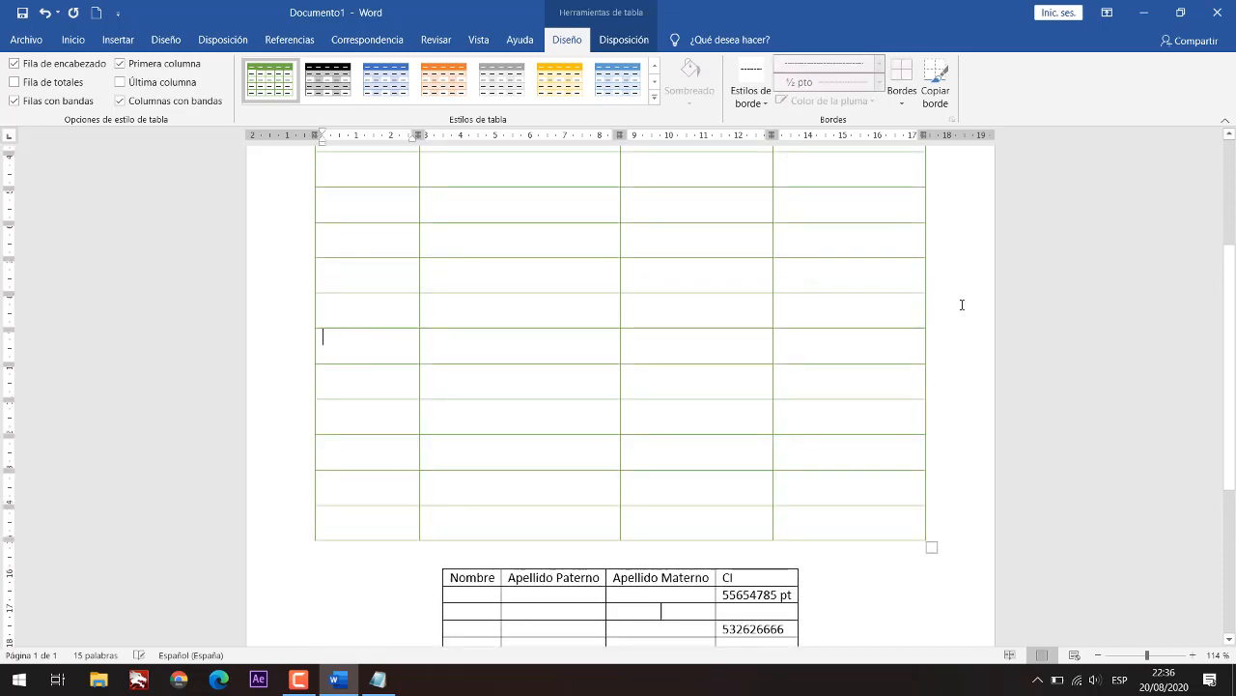
pyautogui.press('Return')
pyautogui.press('Return')
pyautogui.press('Return')
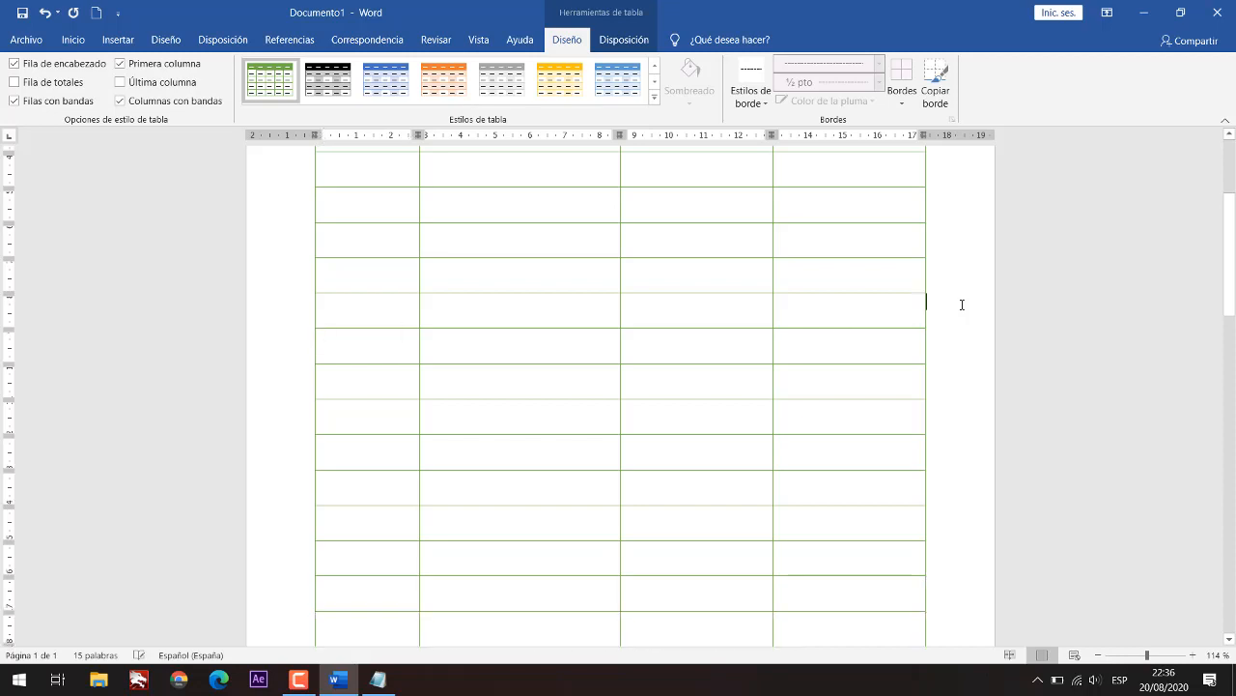
# Step: Add further empty rows to the green table until it continues onto the second page, and compare the header on both pages
pyautogui.scroll(-5, 963, 304)
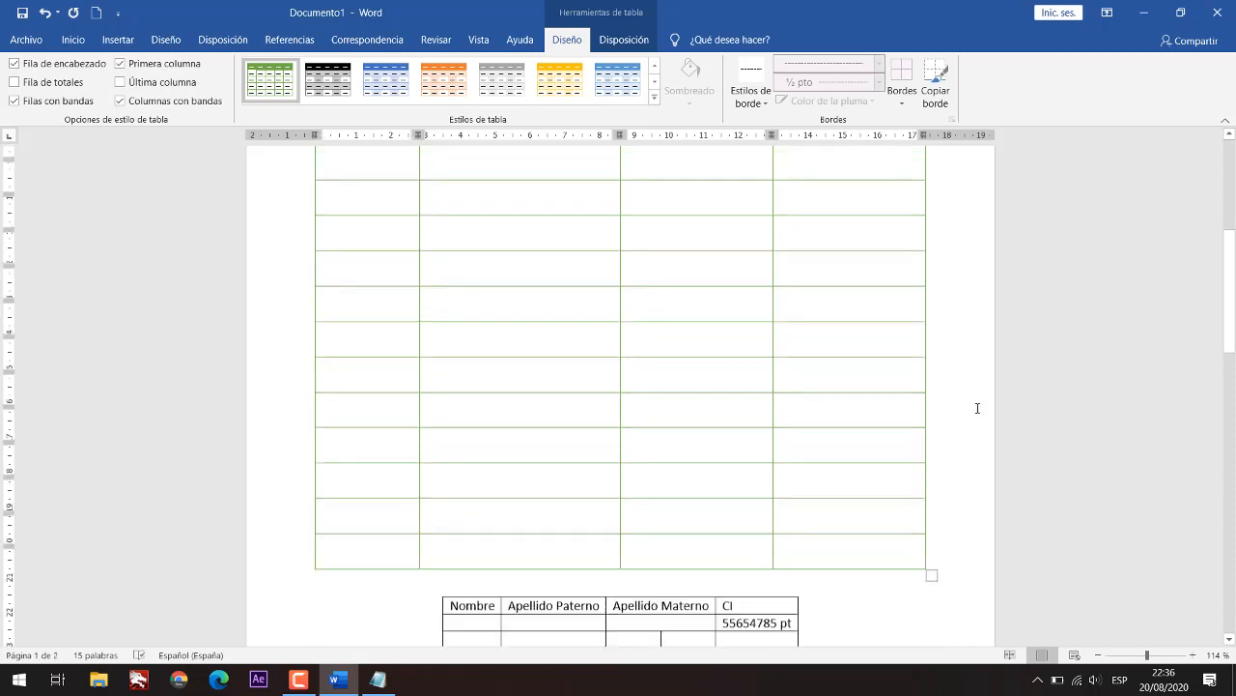
pyautogui.press('Left')
pyautogui.press('Right')
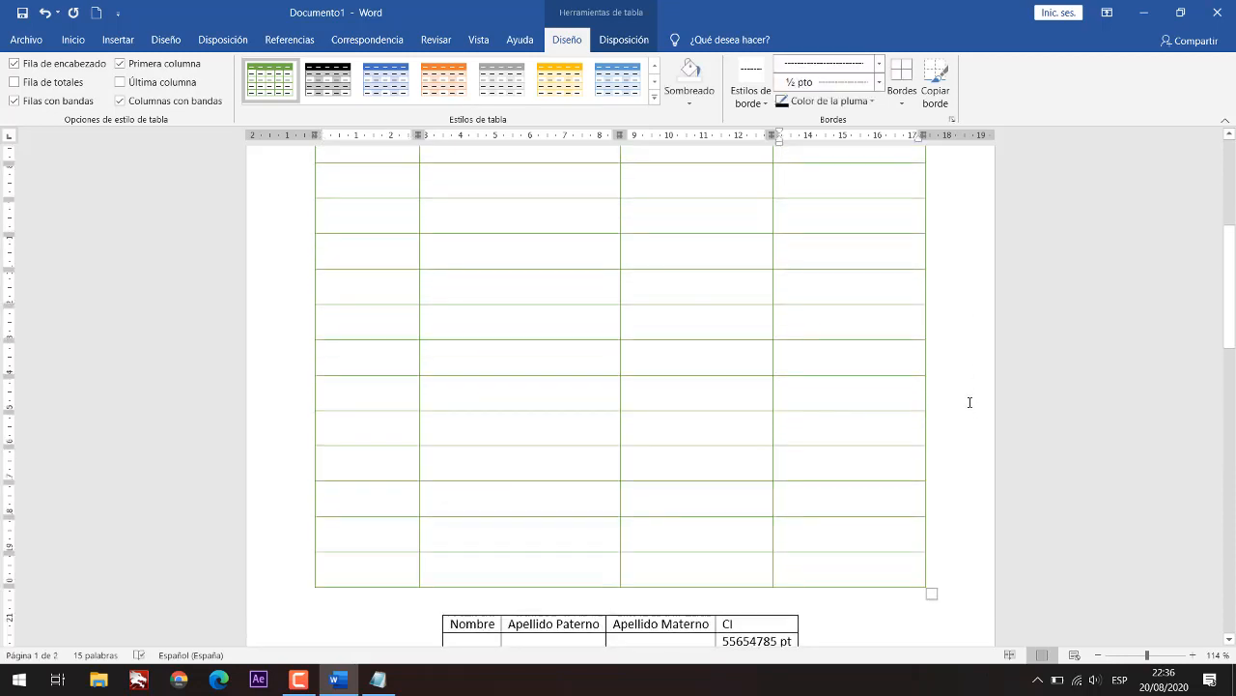
pyautogui.press('Return')
pyautogui.press('Left')
pyautogui.press('Return')
pyautogui.press('Left')
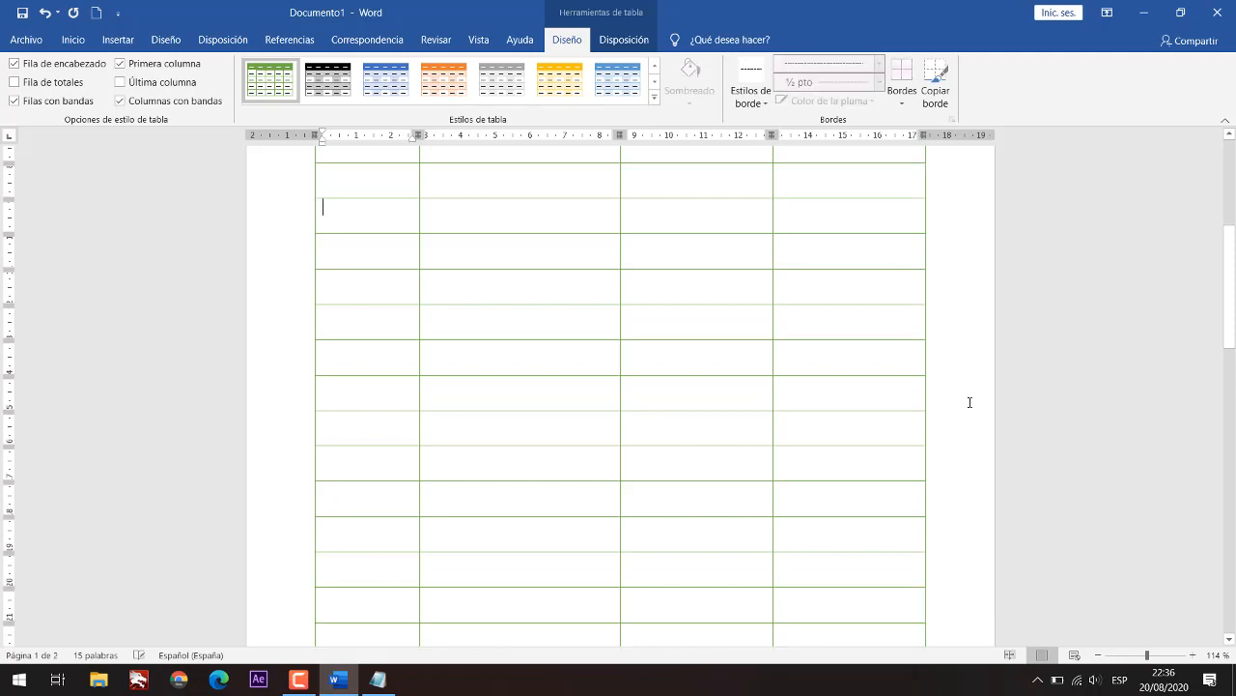
pyautogui.press('Return')
pyautogui.press('Left')
pyautogui.scroll(-8, 970, 417)
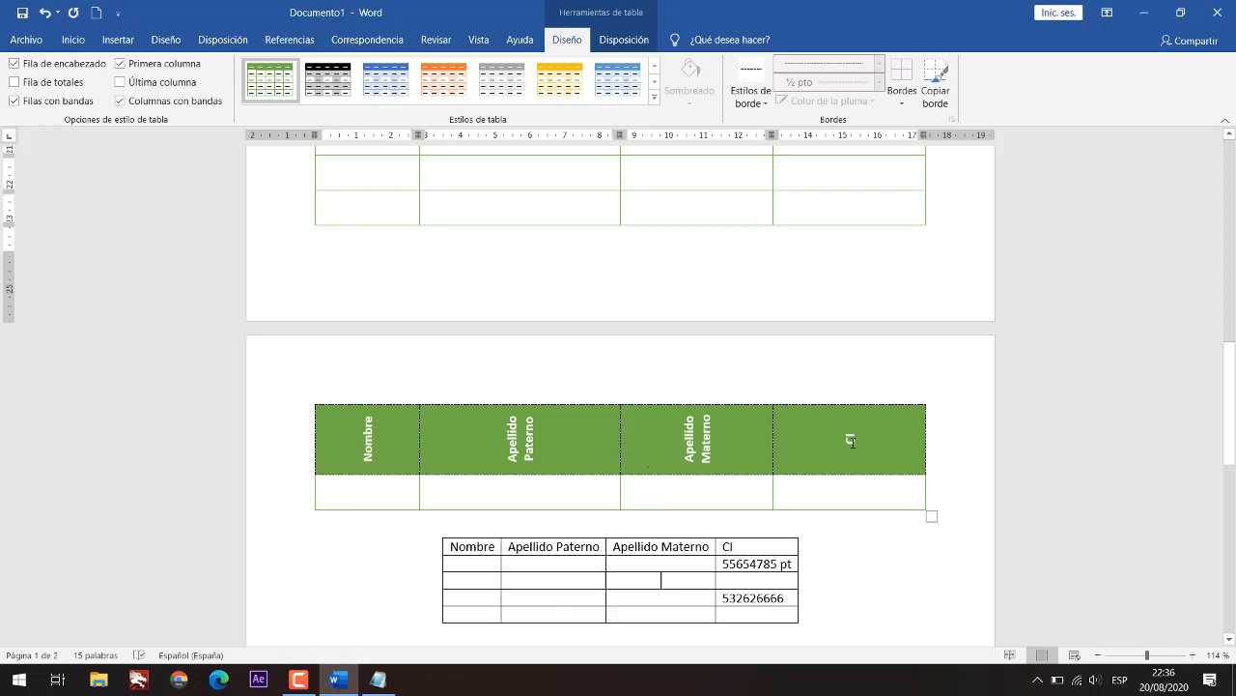
pyautogui.scroll(10, 840, 437)
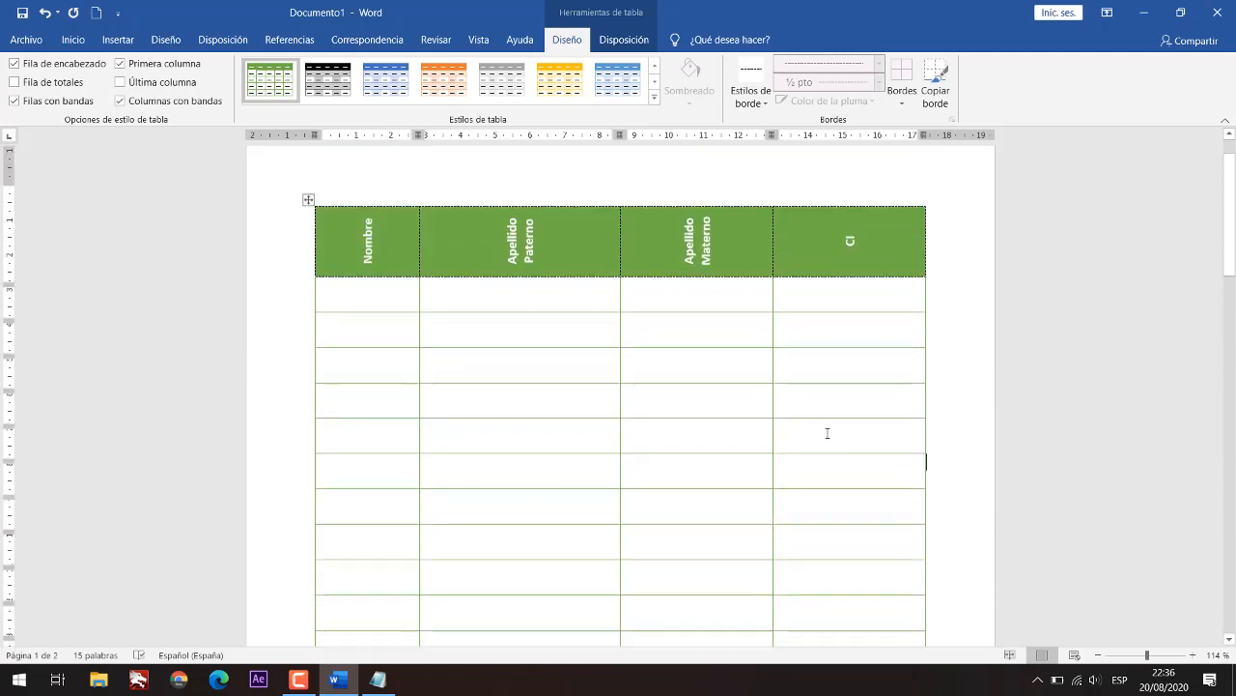
pyautogui.scroll(-8, 727, 537)
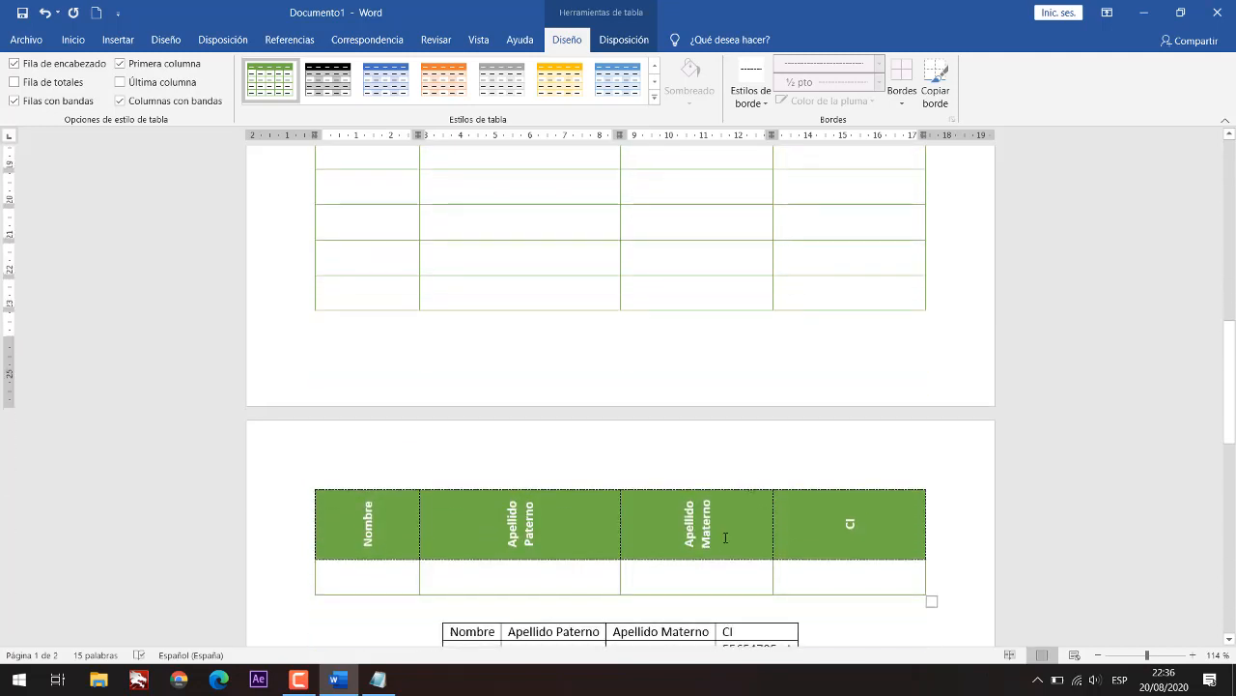
# Step: Delete the entire second-to-last row of the green table on the first page
pyautogui.click(725, 538)
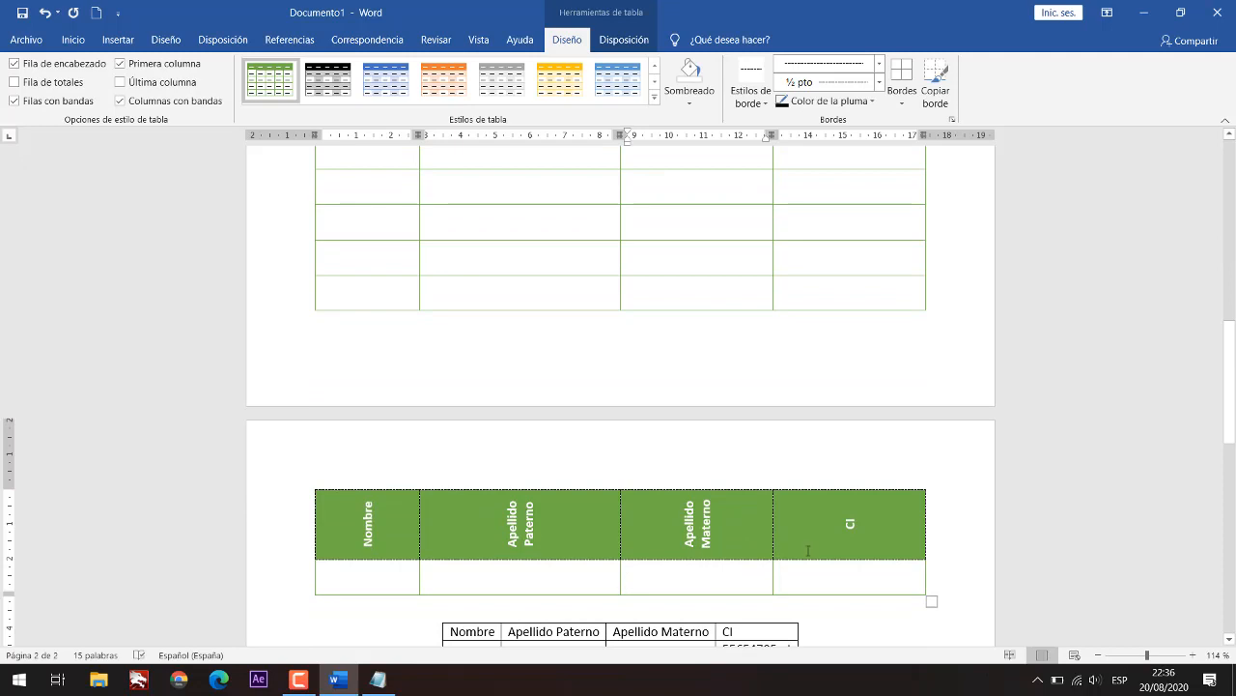
pyautogui.click(558, 278)
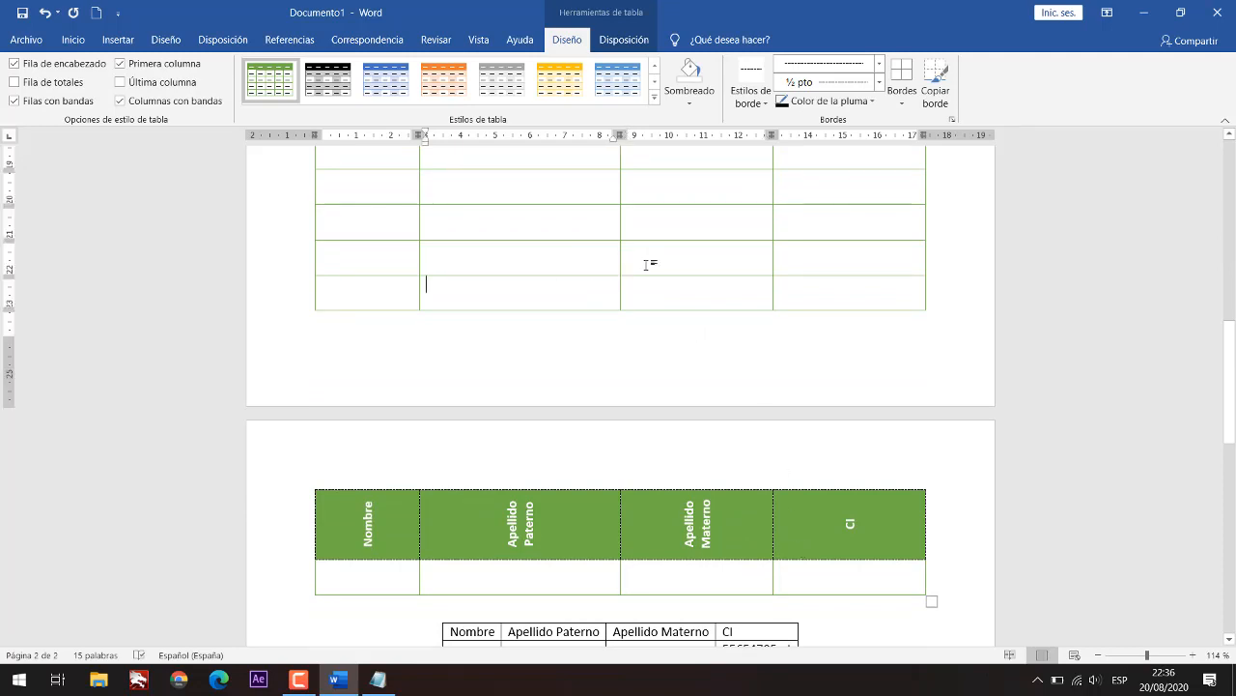
pyautogui.click(322, 257)
pyautogui.rightClick(333, 257)
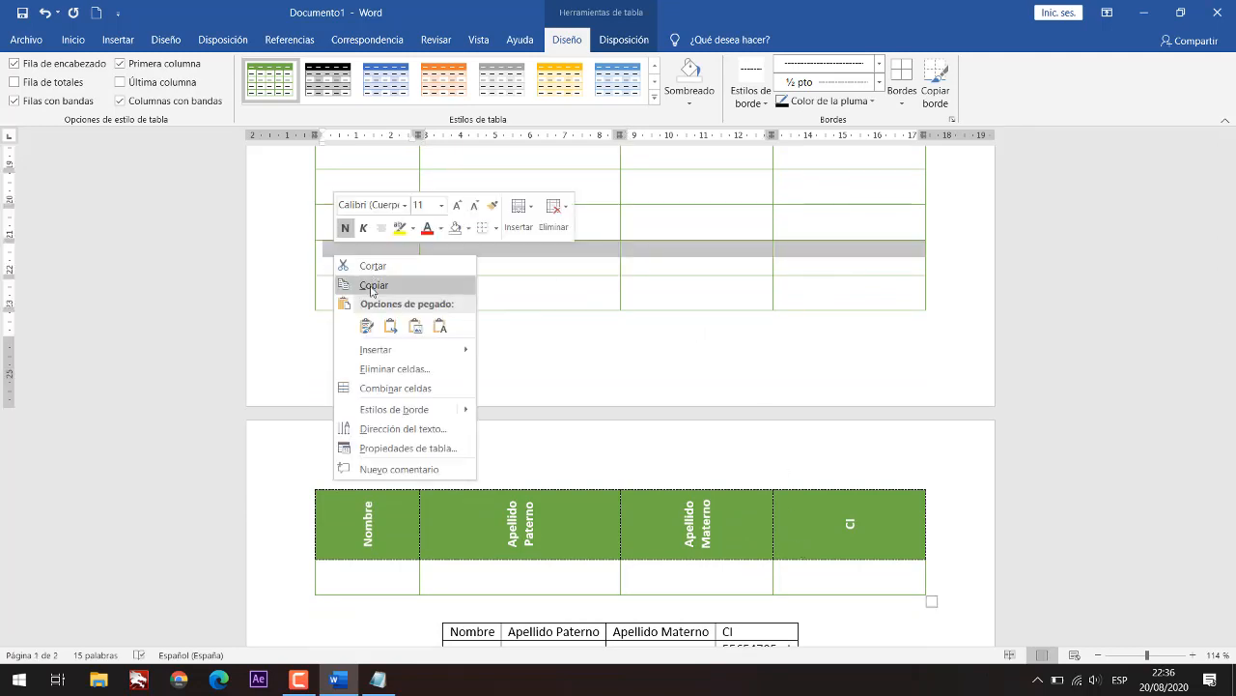
pyautogui.click(389, 373)
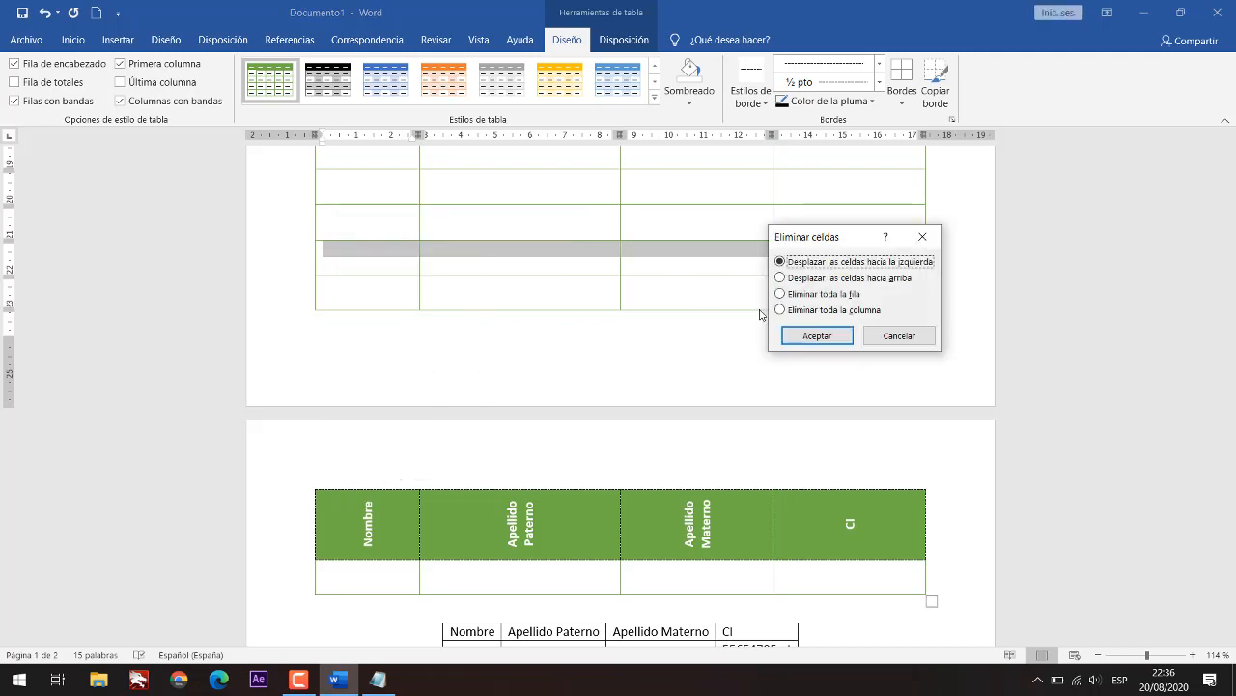
pyautogui.click(796, 297)
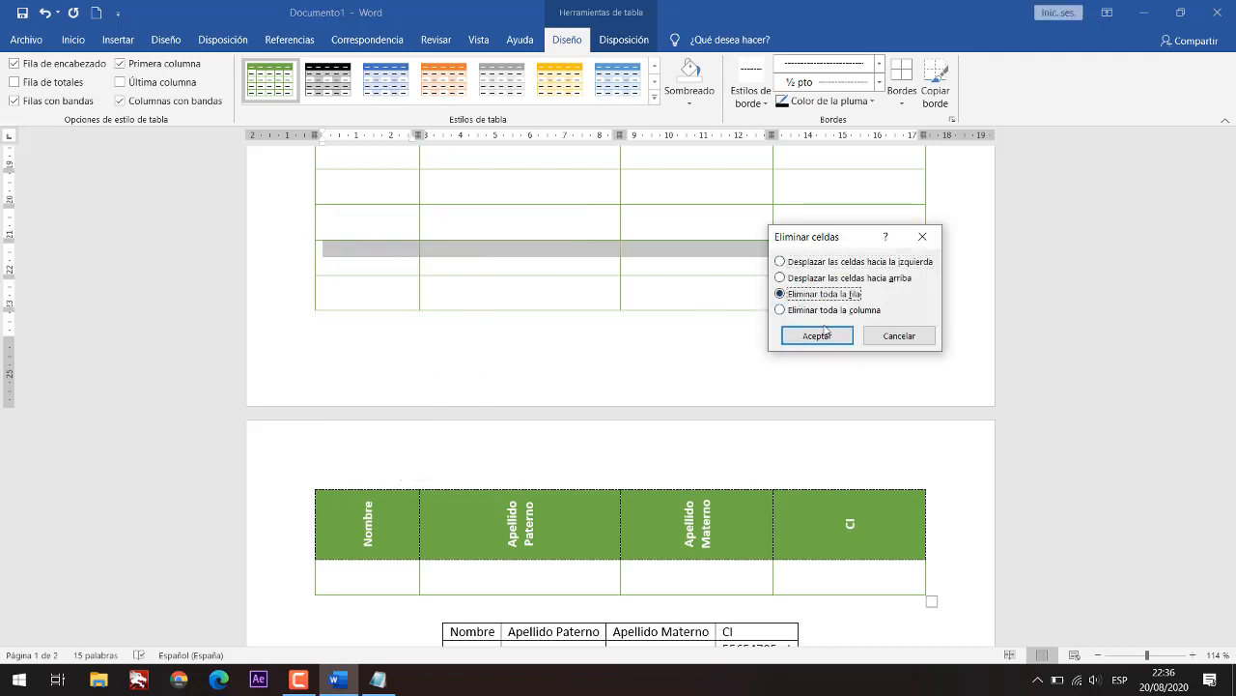
pyautogui.click(817, 335)
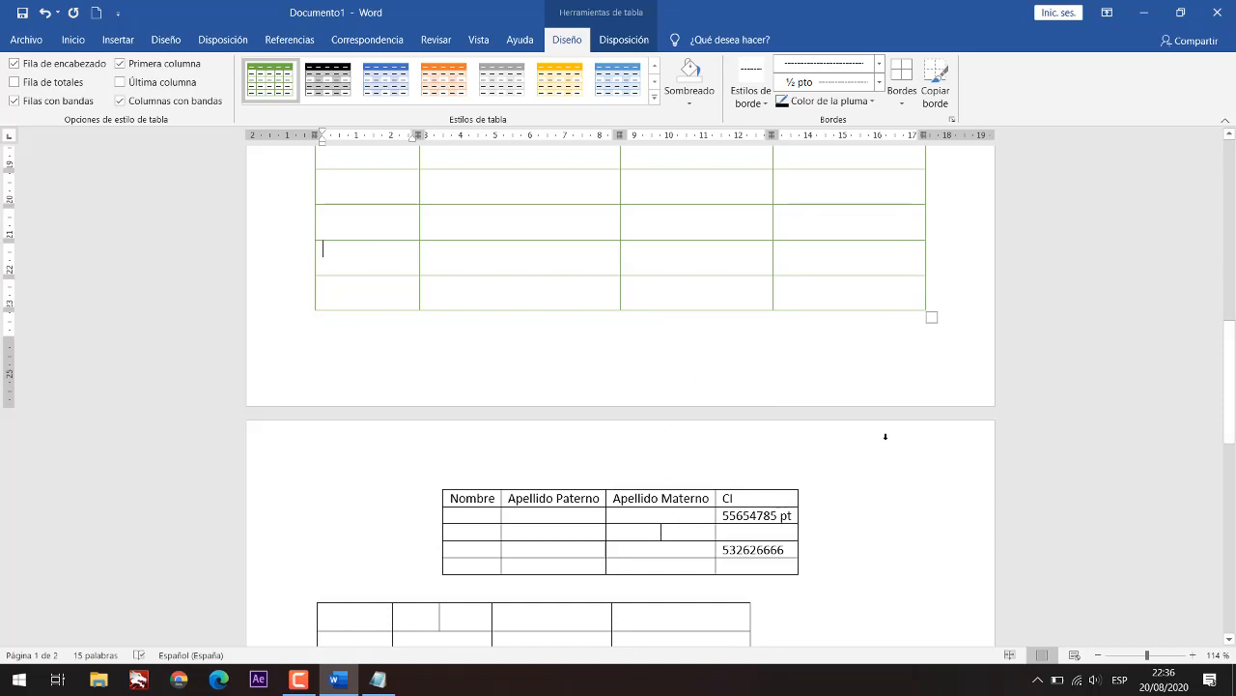
# Step: Review the preferred width setting of the green table's second column in the table properties
pyautogui.scroll(3, 816, 394)
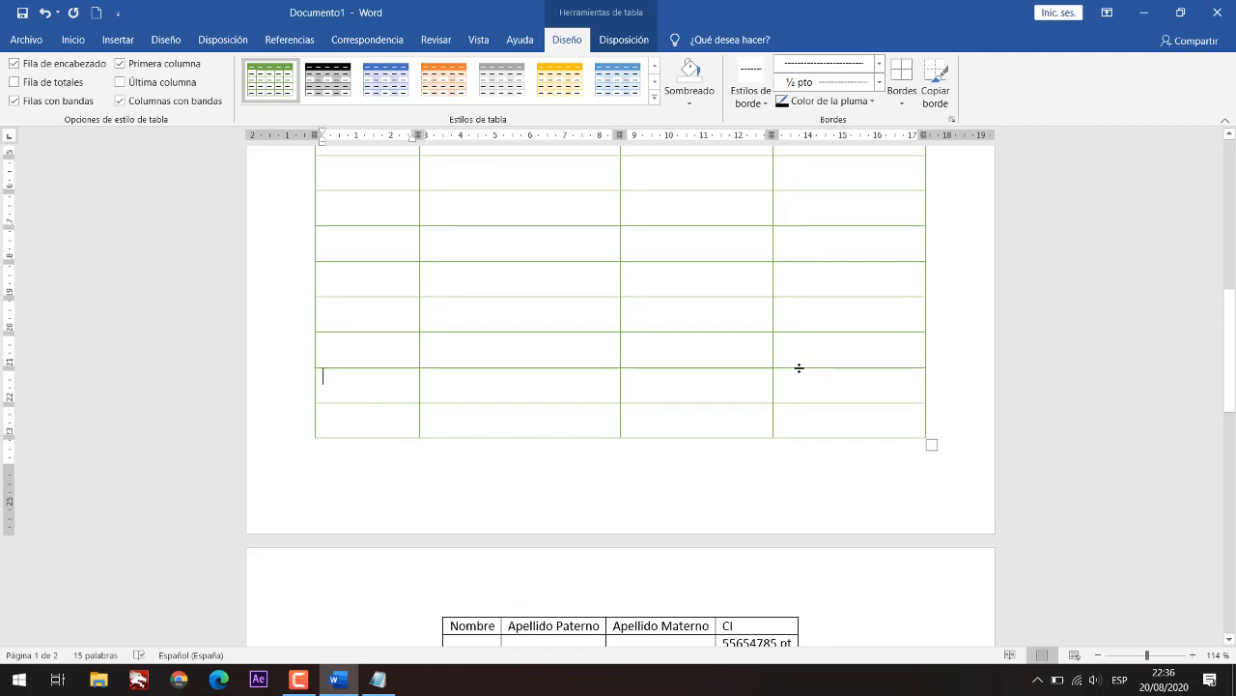
pyautogui.click(799, 368)
pyautogui.scroll(10, 721, 334)
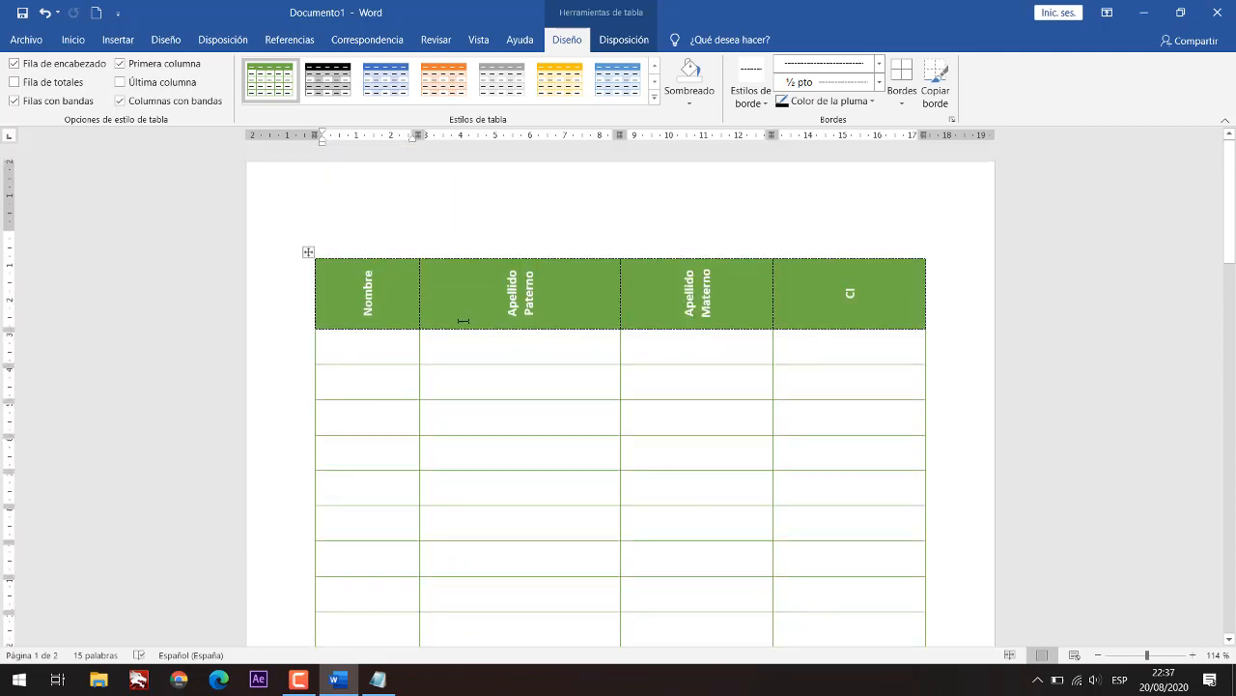
pyautogui.rightClick(454, 317)
pyautogui.click(428, 387)
pyautogui.rightClick(429, 387)
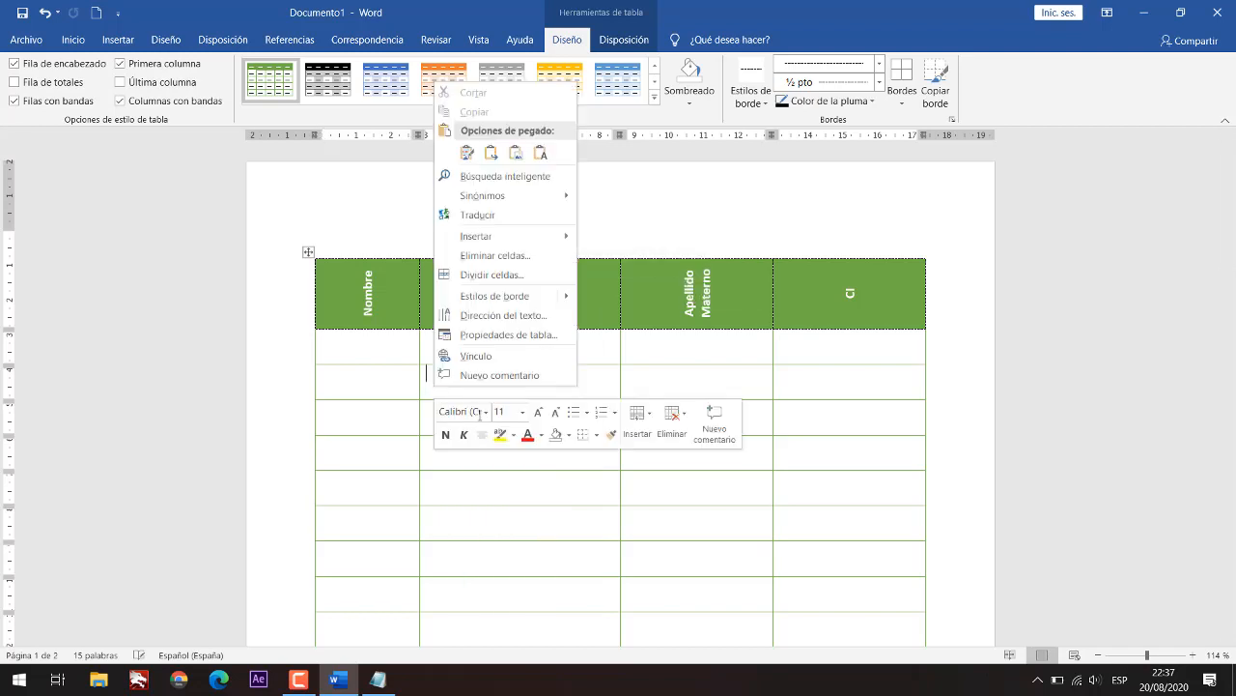
pyautogui.click(488, 335)
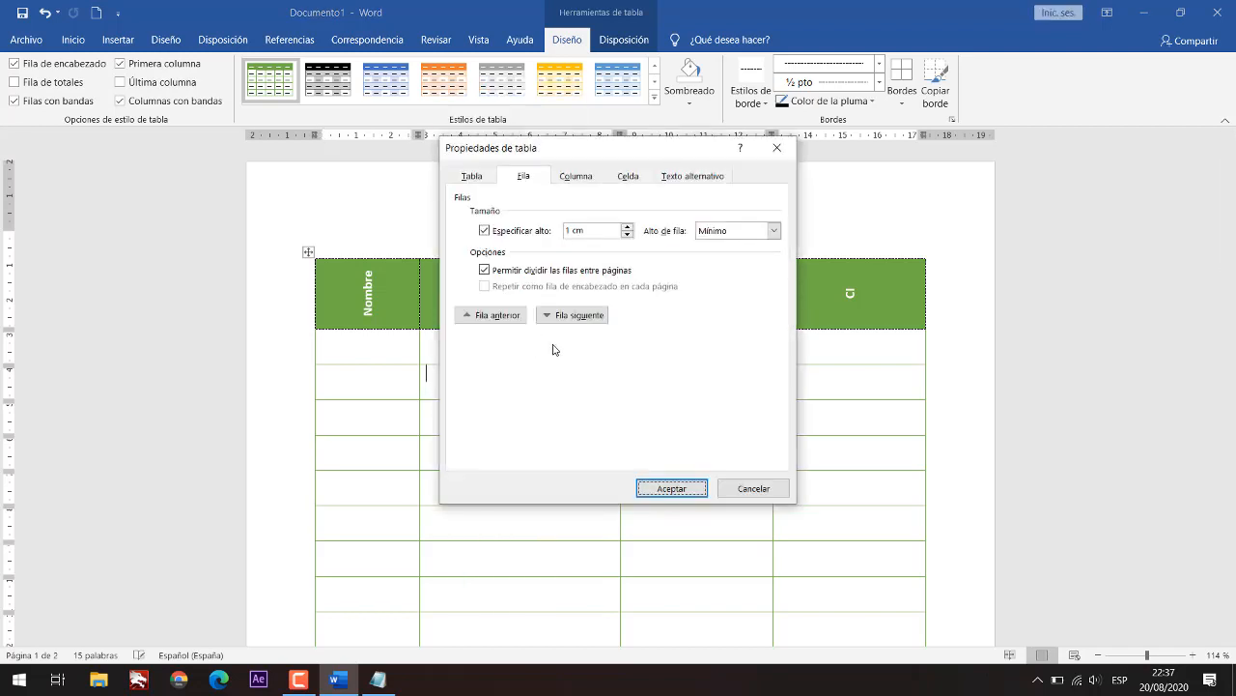
pyautogui.click(575, 177)
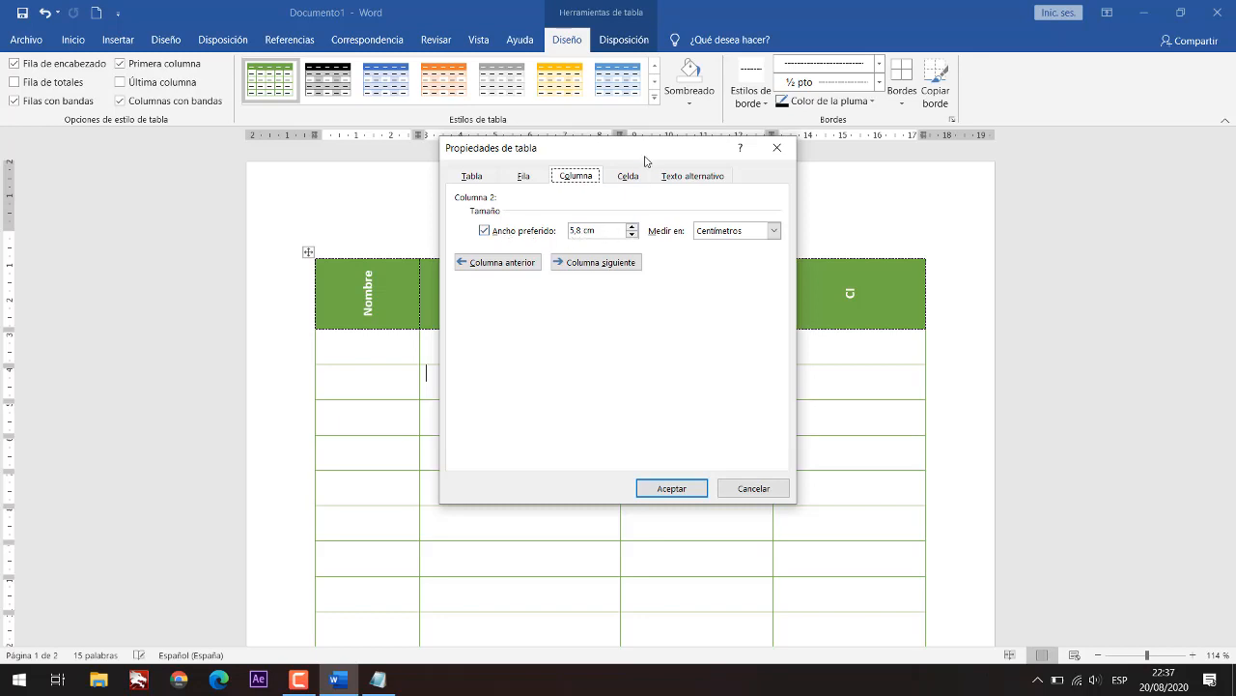
pyautogui.moveTo(632, 155); pyautogui.dragTo(700, 345)
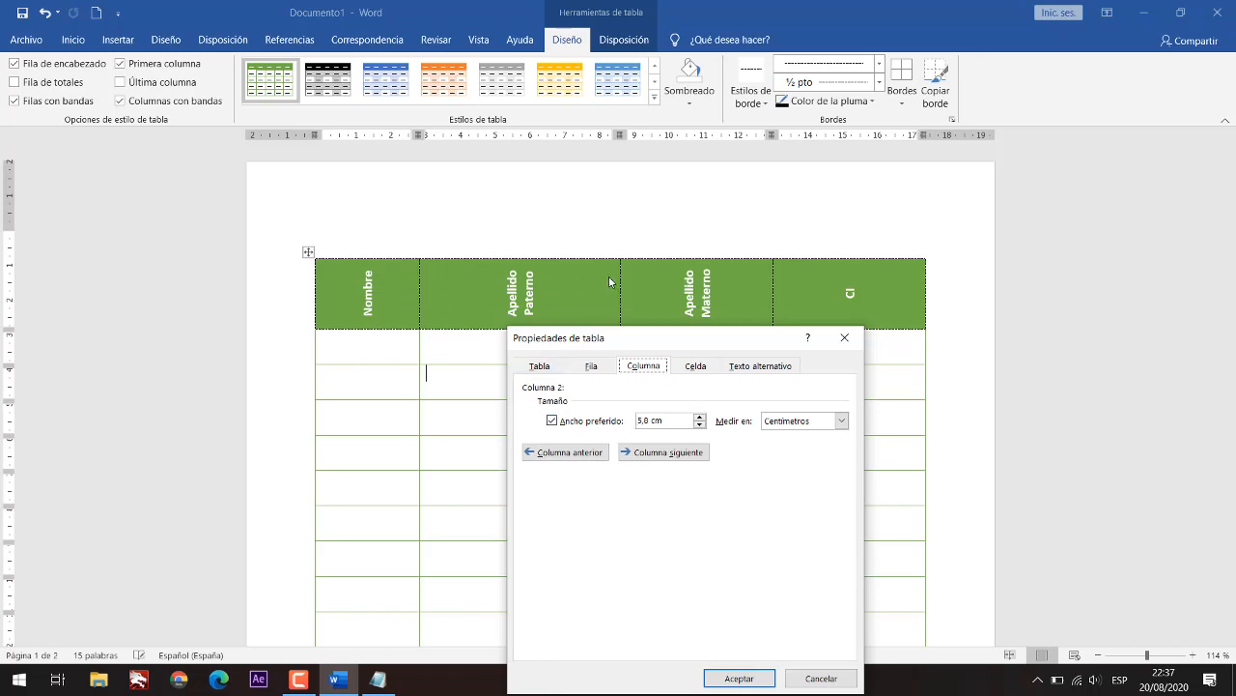
pyautogui.click(648, 422)
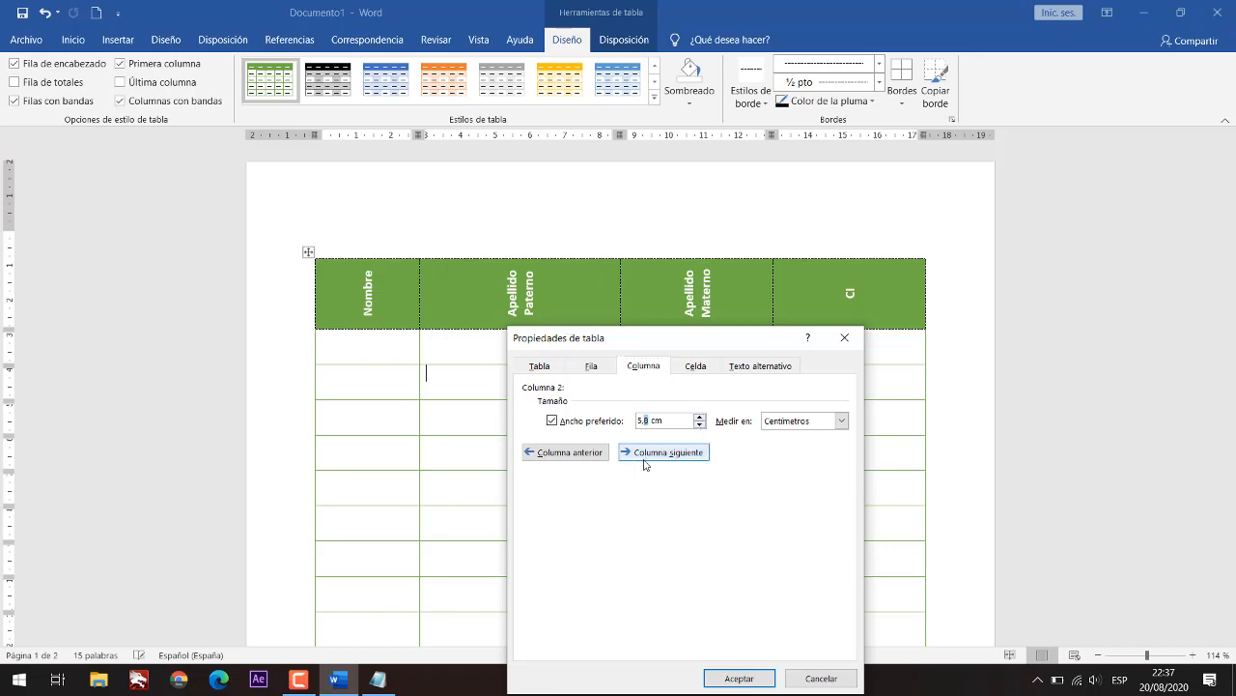
pyautogui.click(753, 677)
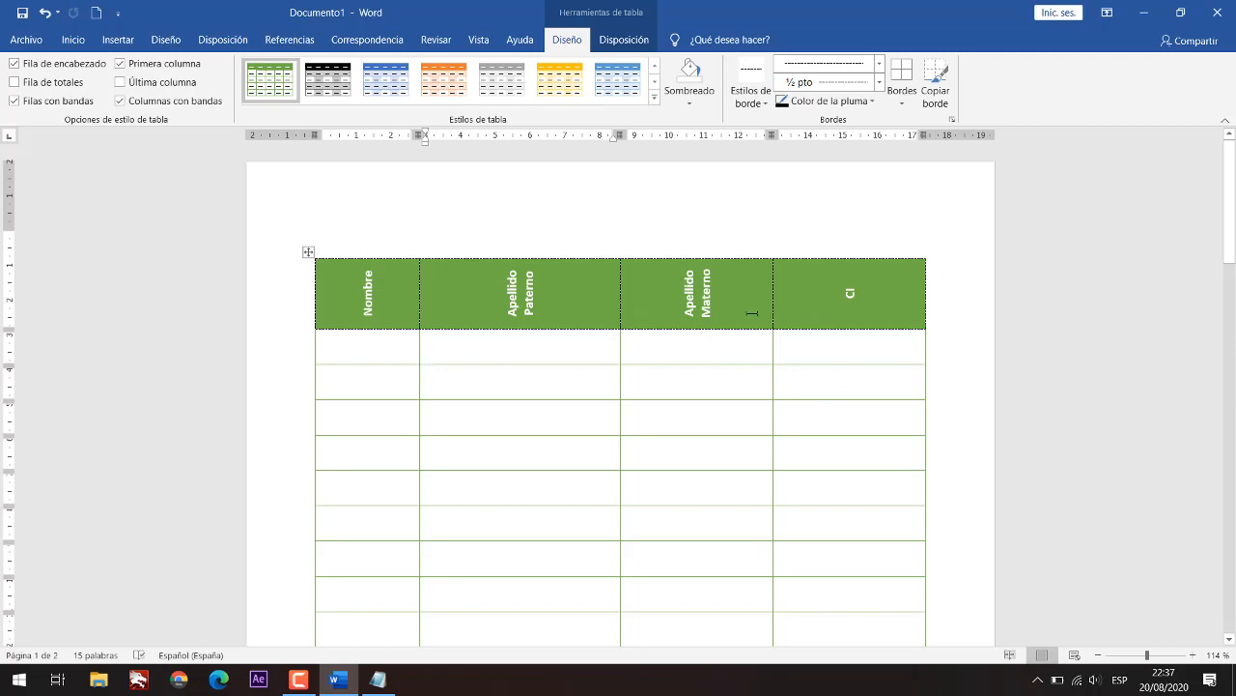
# Step: Set the preferred width of the Apellido Paterno and Apellido Materno columns in the green table to 5,5 cm
pyautogui.moveTo(749, 313); pyautogui.dragTo(817, 315)
pyautogui.click(708, 370)
pyautogui.moveTo(521, 294)
pyautogui.mouseDown()
pyautogui.moveTo(743, 349)
pyautogui.moveTo(710, 383)
pyautogui.moveTo(660, 304)
pyautogui.moveTo(530, 311)
pyautogui.mouseUp()
pyautogui.click(643, 325)
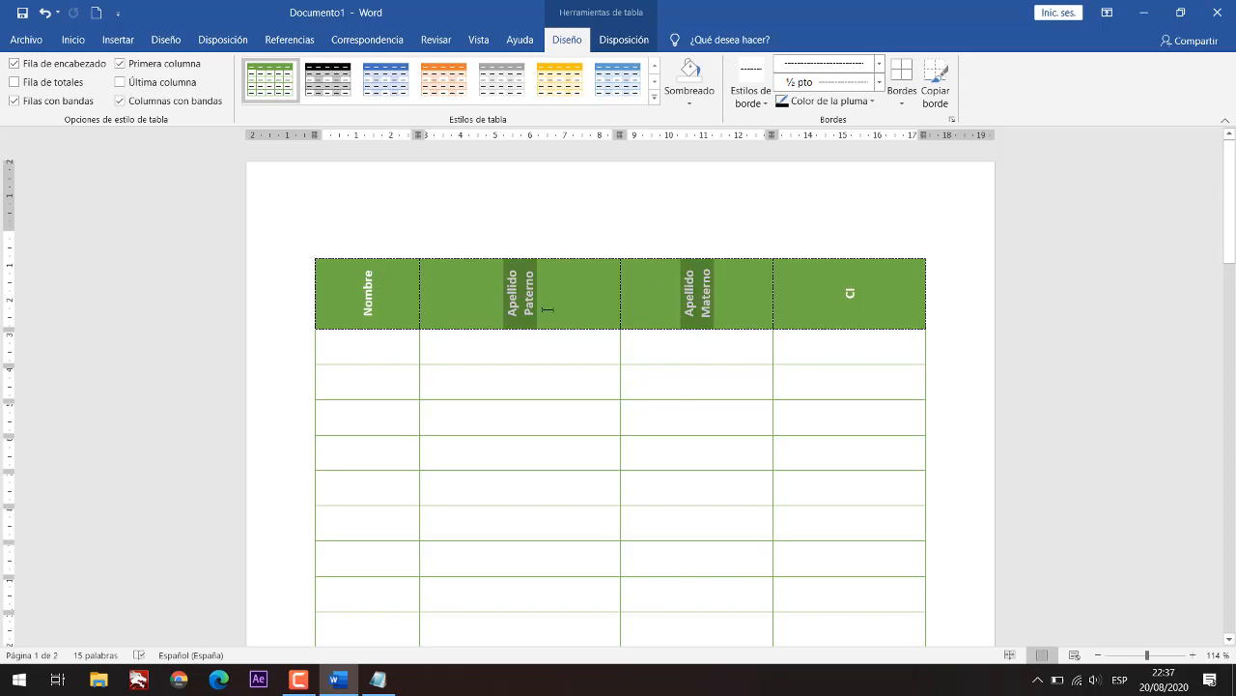
pyautogui.rightClick(530, 310)
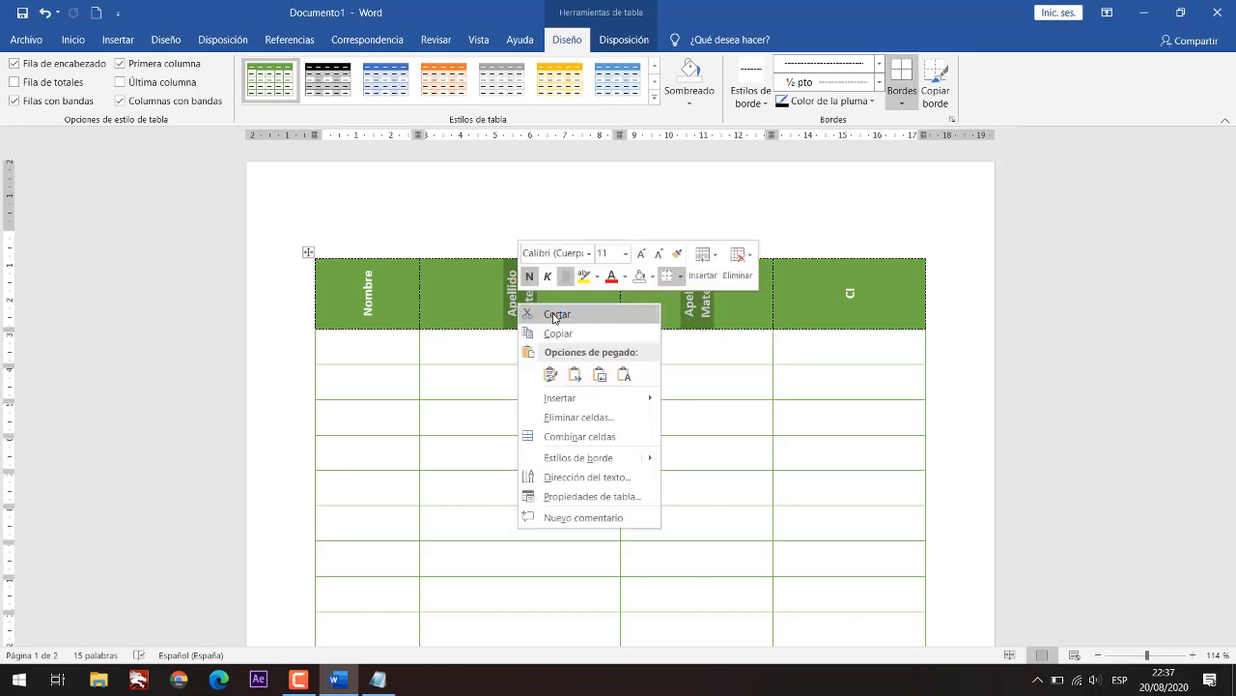
pyautogui.click(584, 497)
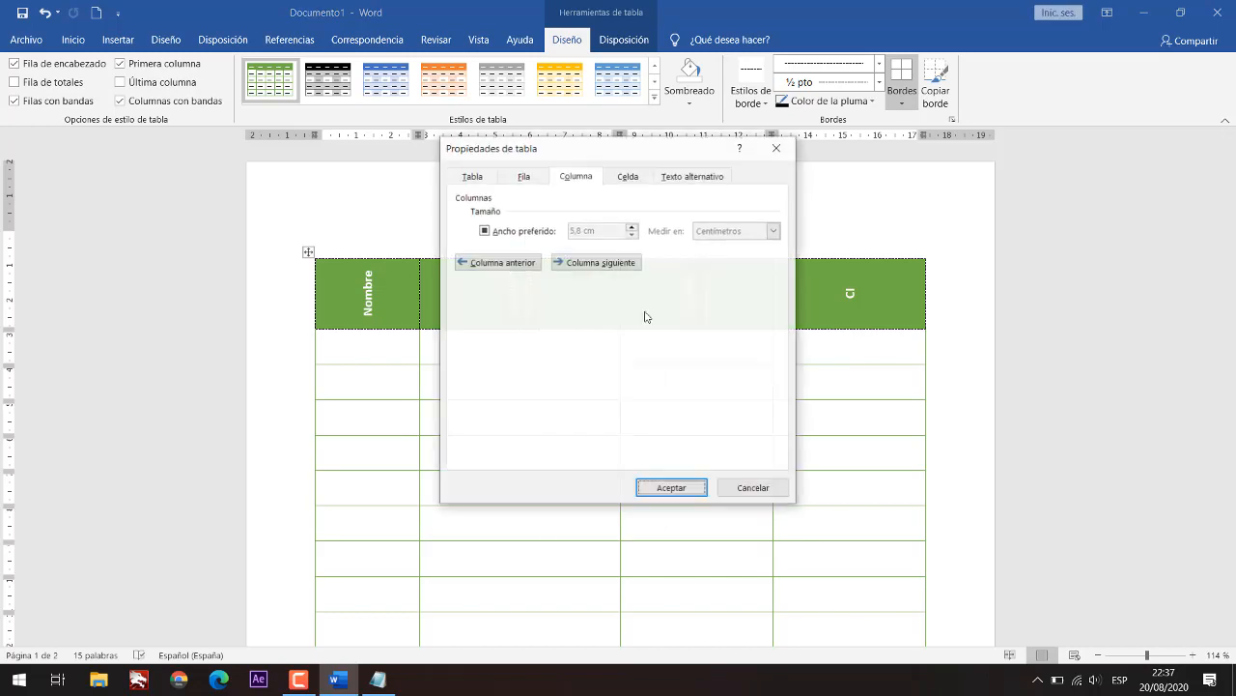
pyautogui.click(628, 176)
pyautogui.click(592, 178)
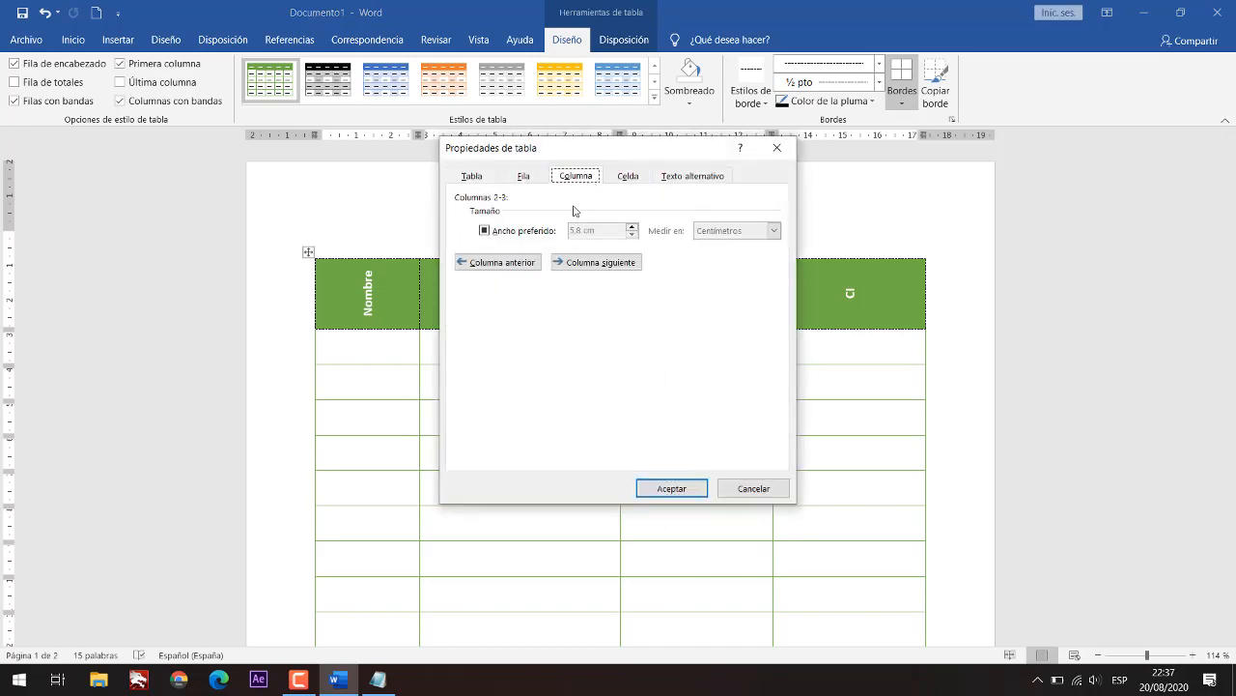
pyautogui.click(521, 232)
pyautogui.doubleClick(579, 230)
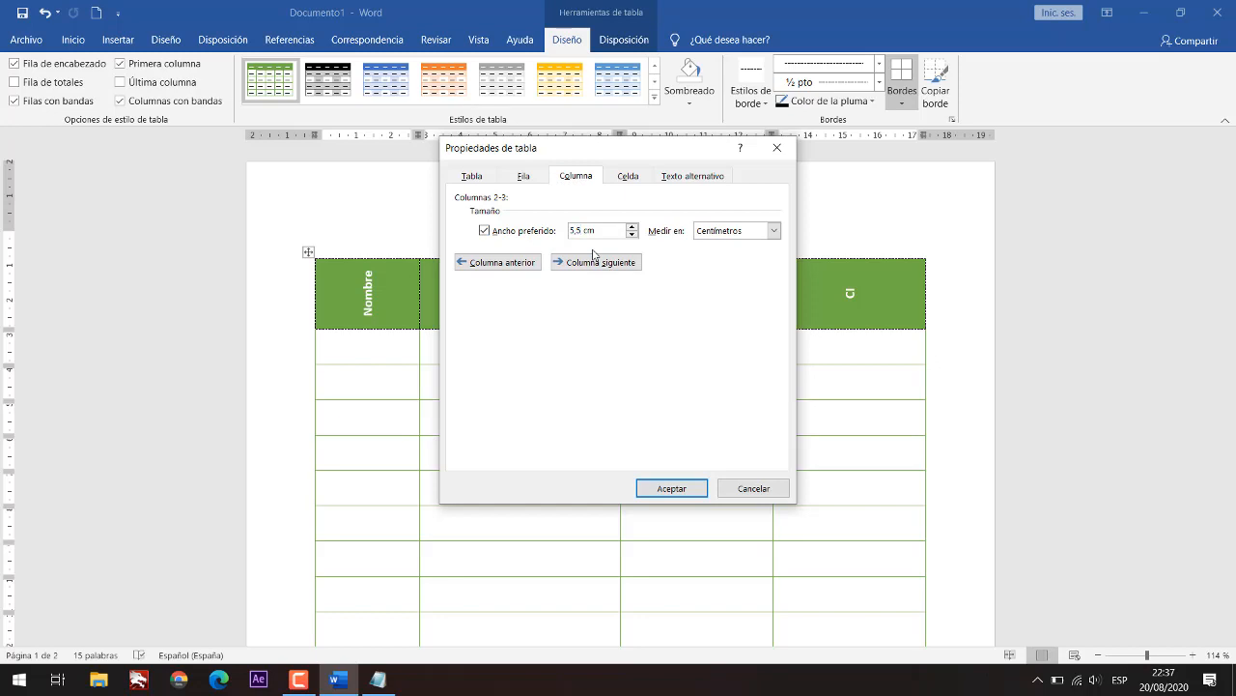
pyautogui.write('5,5')
pyautogui.click(672, 488)
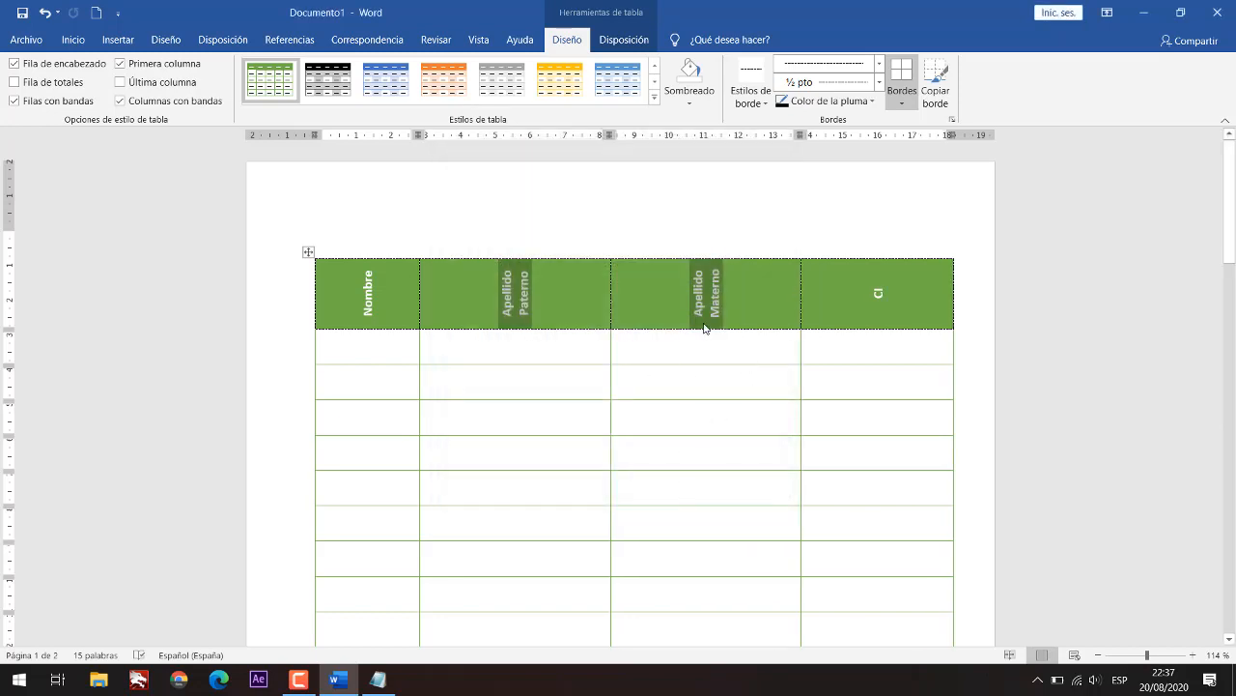
pyautogui.click(717, 380)
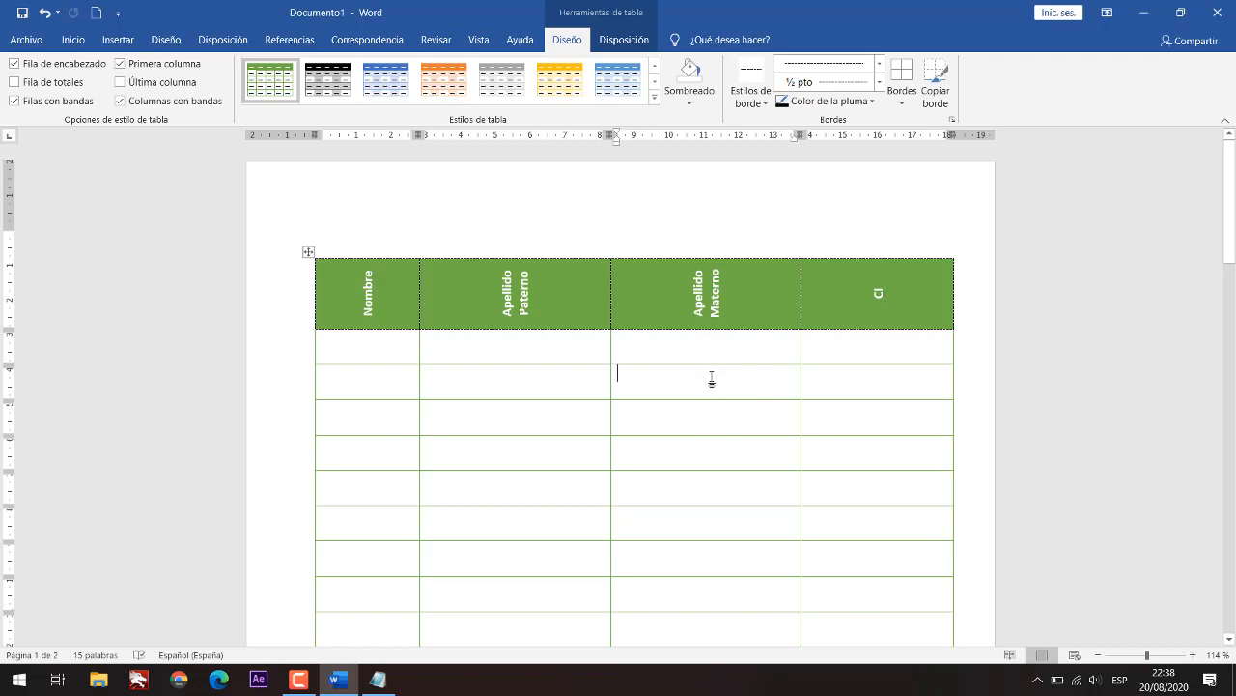
# Step: Review the preferred width and vertical alignment settings of the Apellido Paterno header cell in the table properties
pyautogui.rightClick(559, 344)
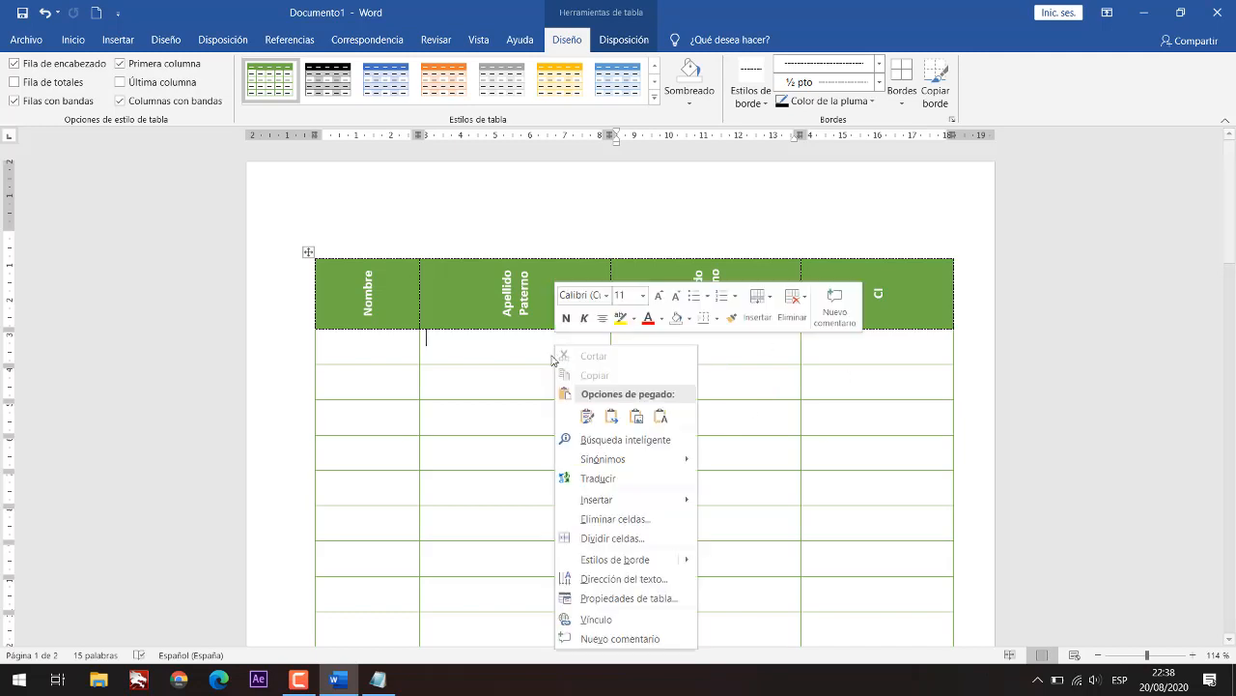
pyautogui.click(509, 356)
pyautogui.rightClick(523, 302)
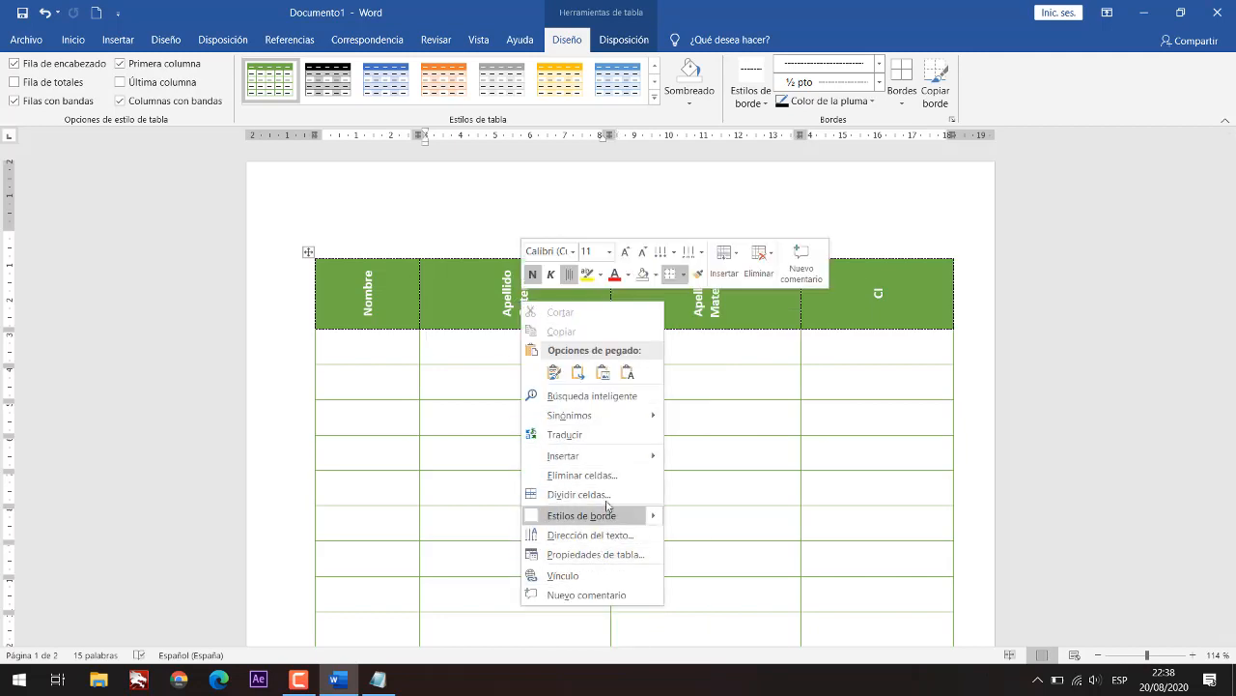
pyautogui.click(599, 555)
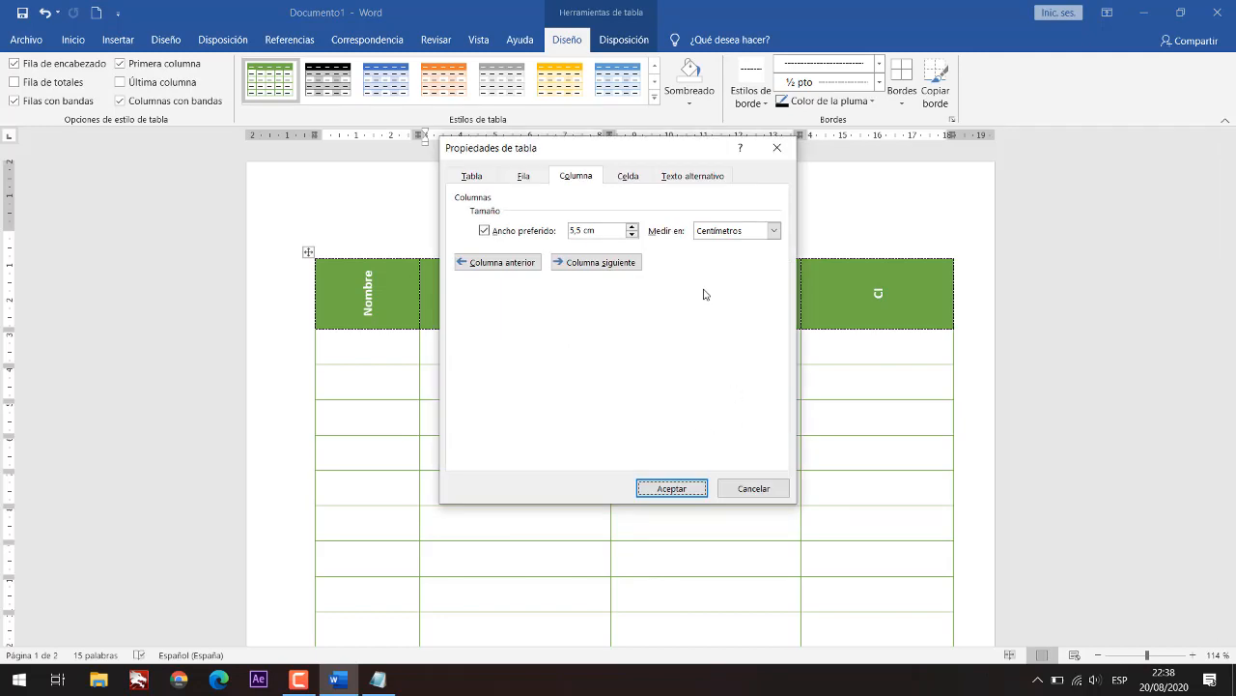
pyautogui.click(630, 179)
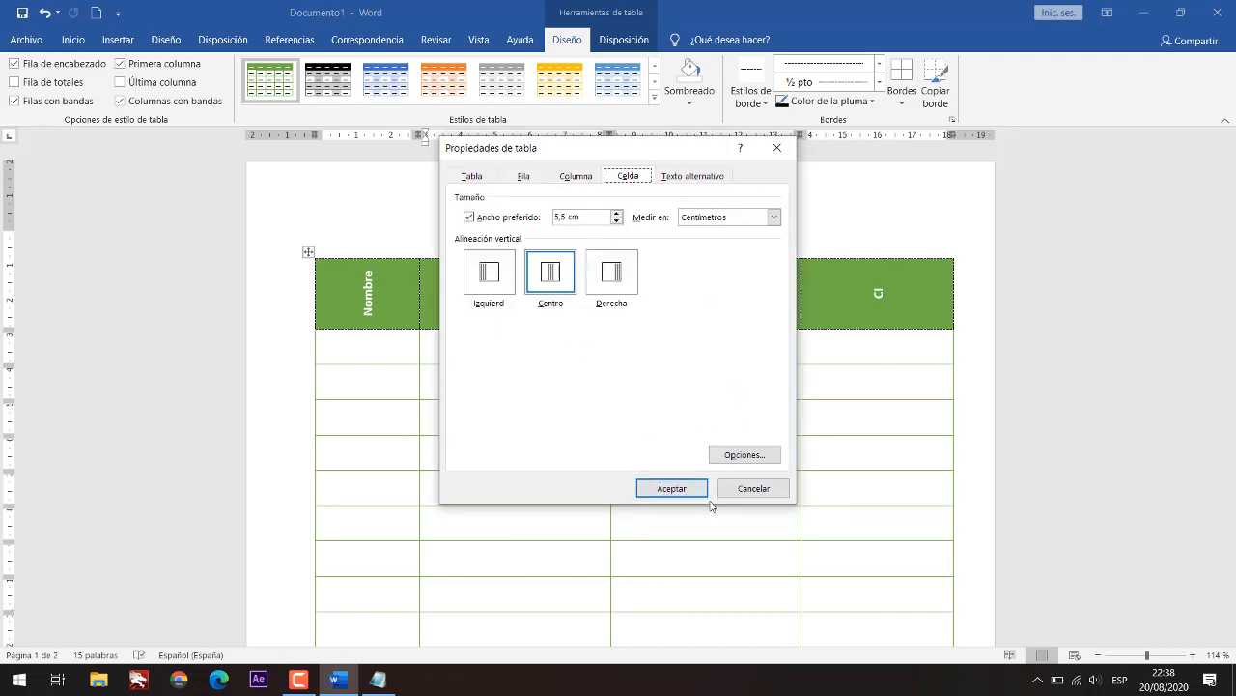
pyautogui.click(746, 488)
# Step: Review the vertical alignment options for the third and fourth data cells of the Apellido Paterno column
pyautogui.click(452, 380)
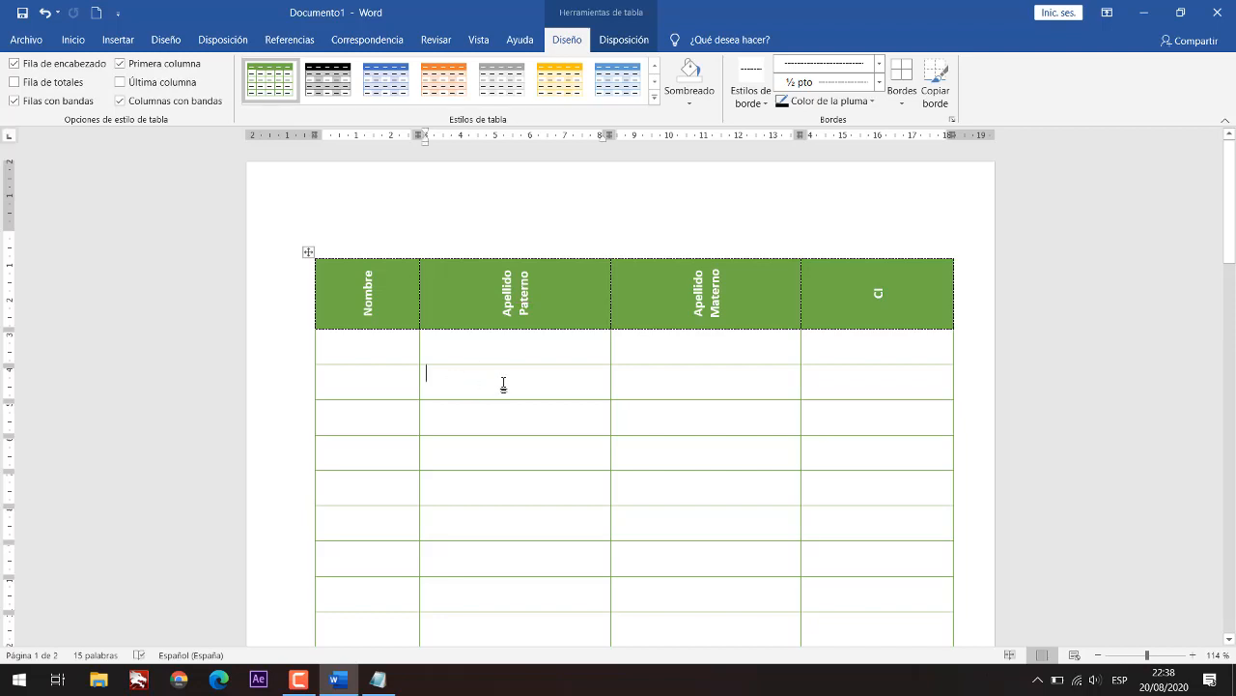
pyautogui.doubleClick(456, 383)
pyautogui.click(437, 374)
pyautogui.moveTo(463, 361); pyautogui.dragTo(464, 345)
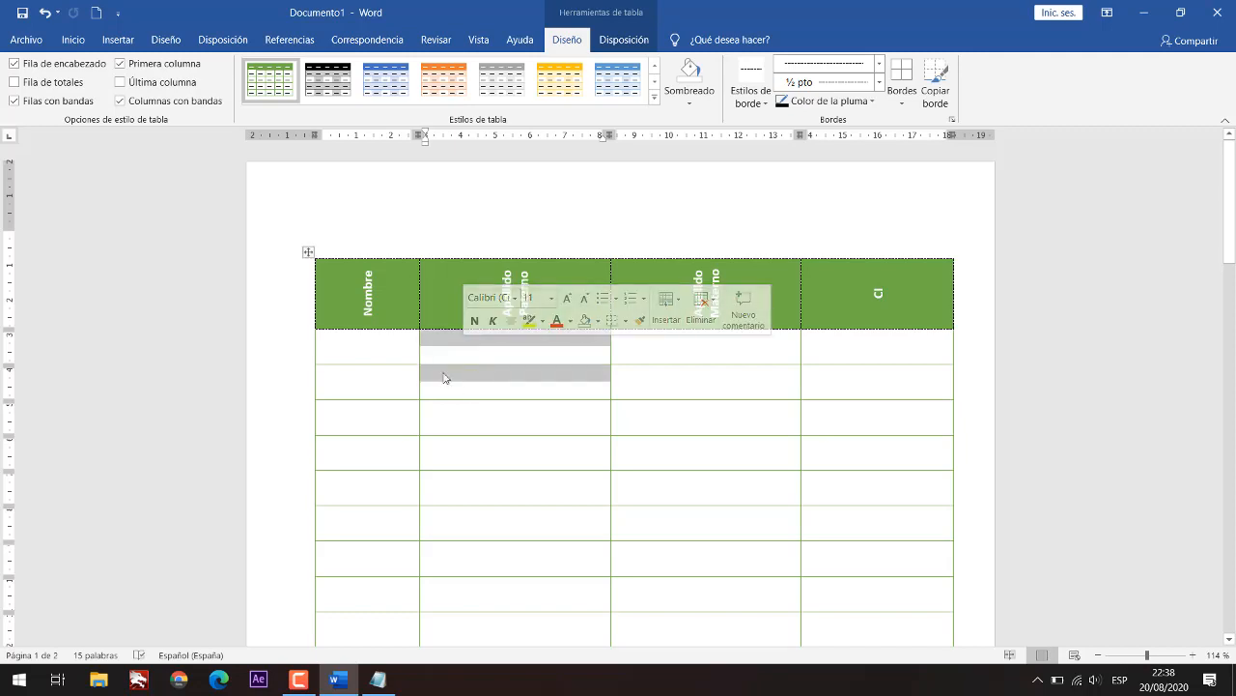
pyautogui.click(459, 433)
pyautogui.moveTo(471, 458); pyautogui.dragTo(456, 415)
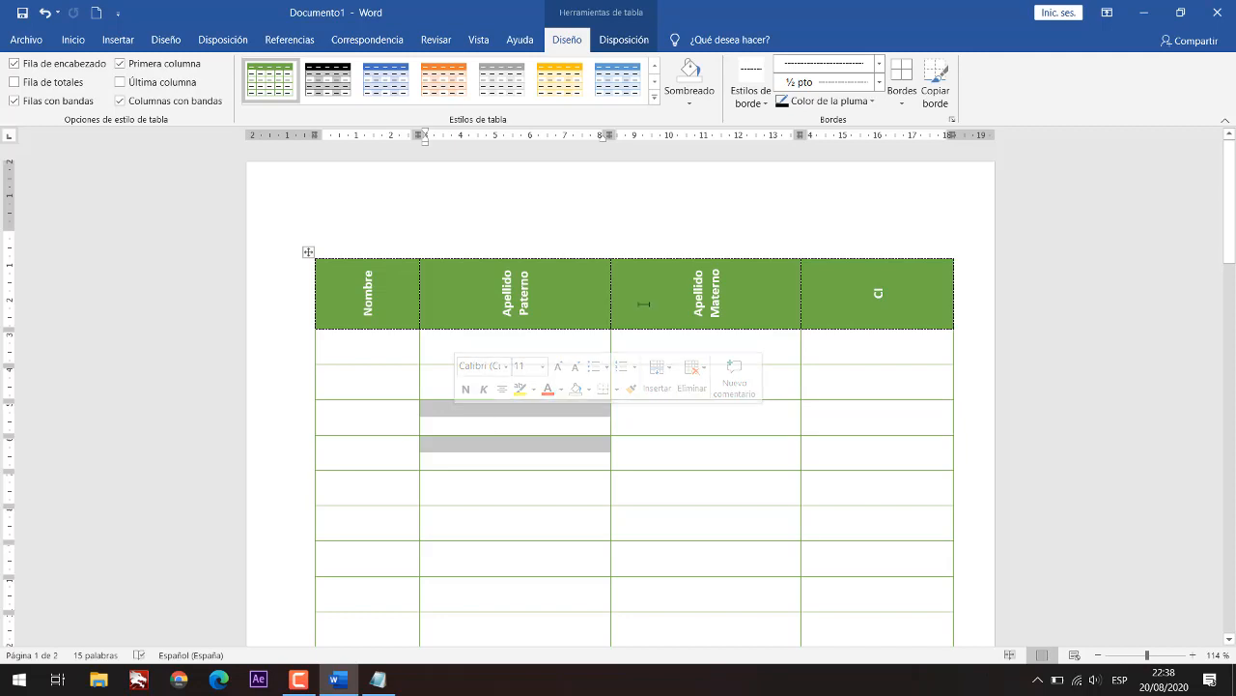
pyautogui.rightClick(483, 407)
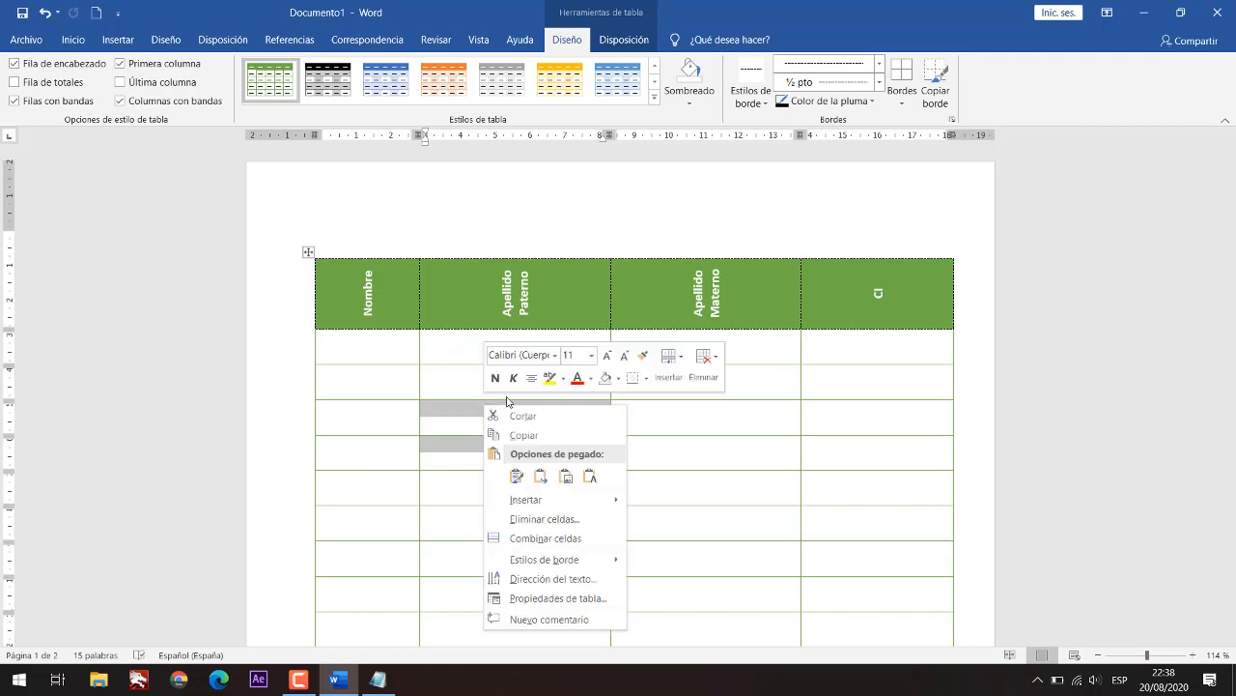
pyautogui.click(557, 598)
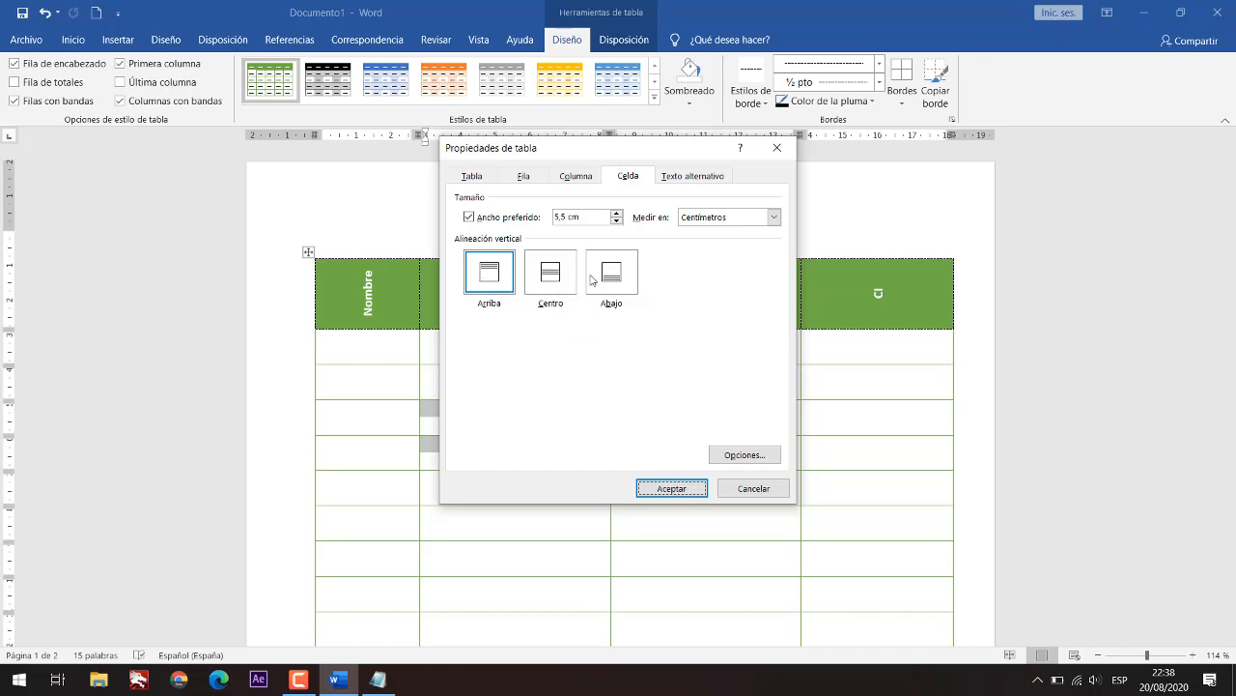
pyautogui.click(745, 488)
# Step: Fill in the first data row of the green table with a sample first name, paternal surname and maternal surname
pyautogui.click(396, 353)
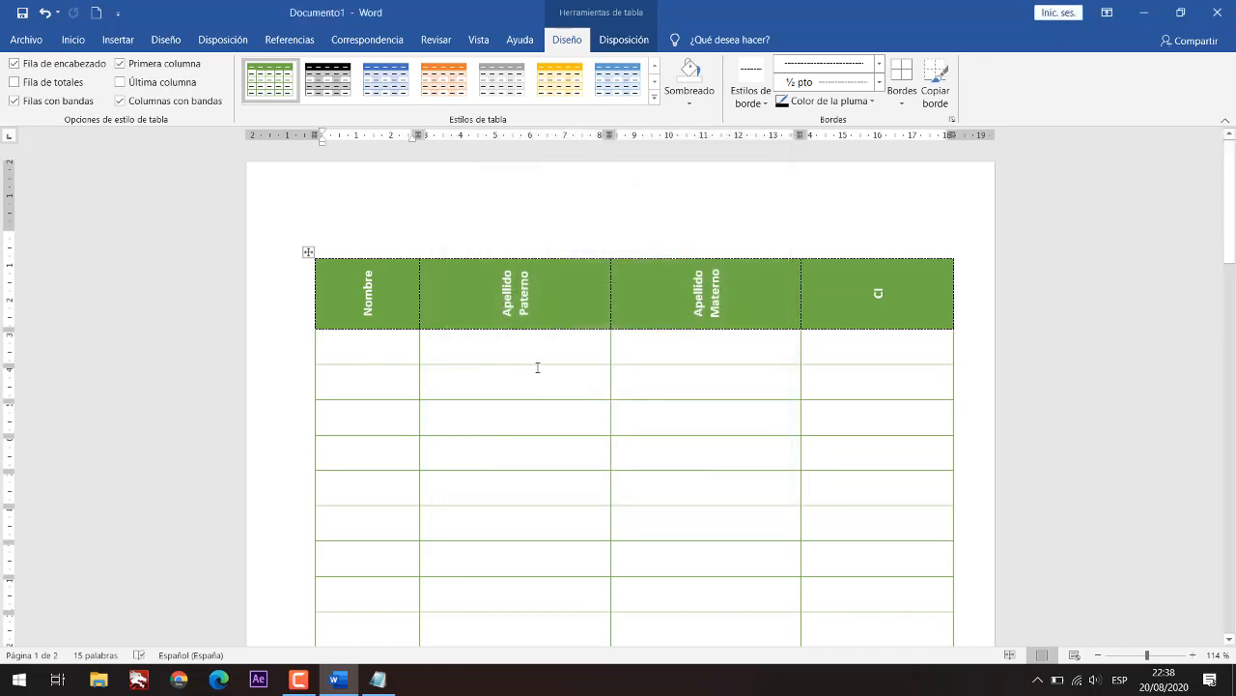
pyautogui.write('A')
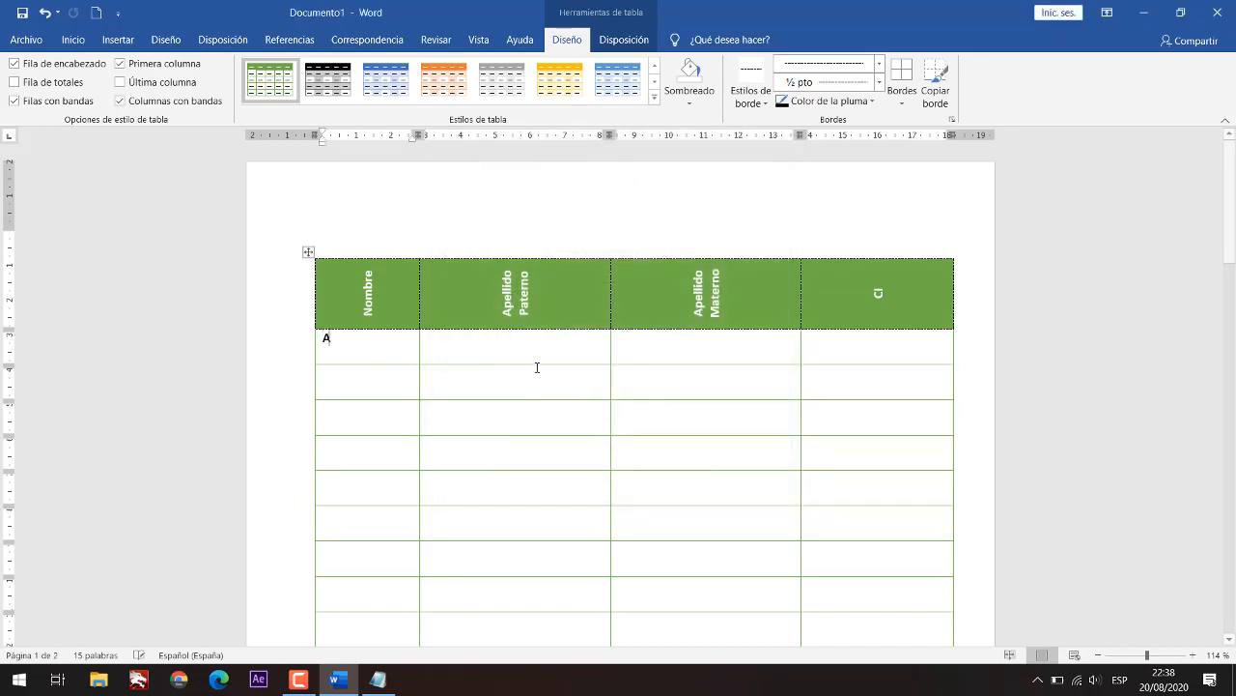
pyautogui.write('lberto')
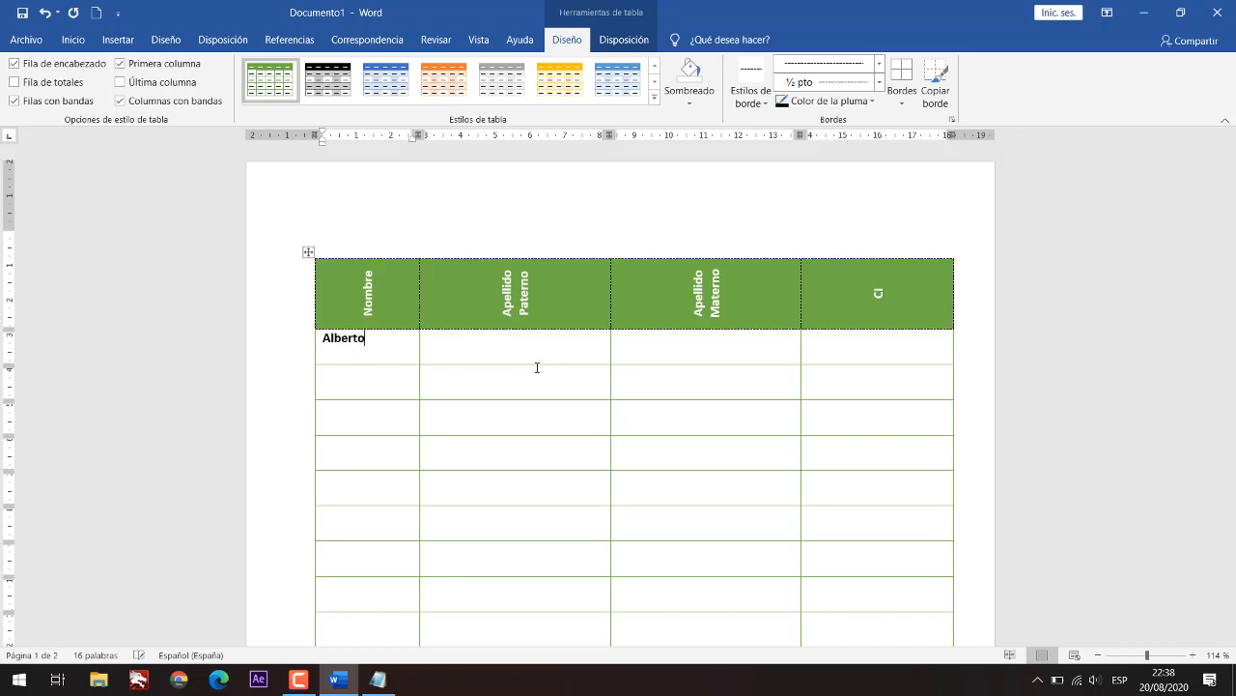
pyautogui.click(474, 348)
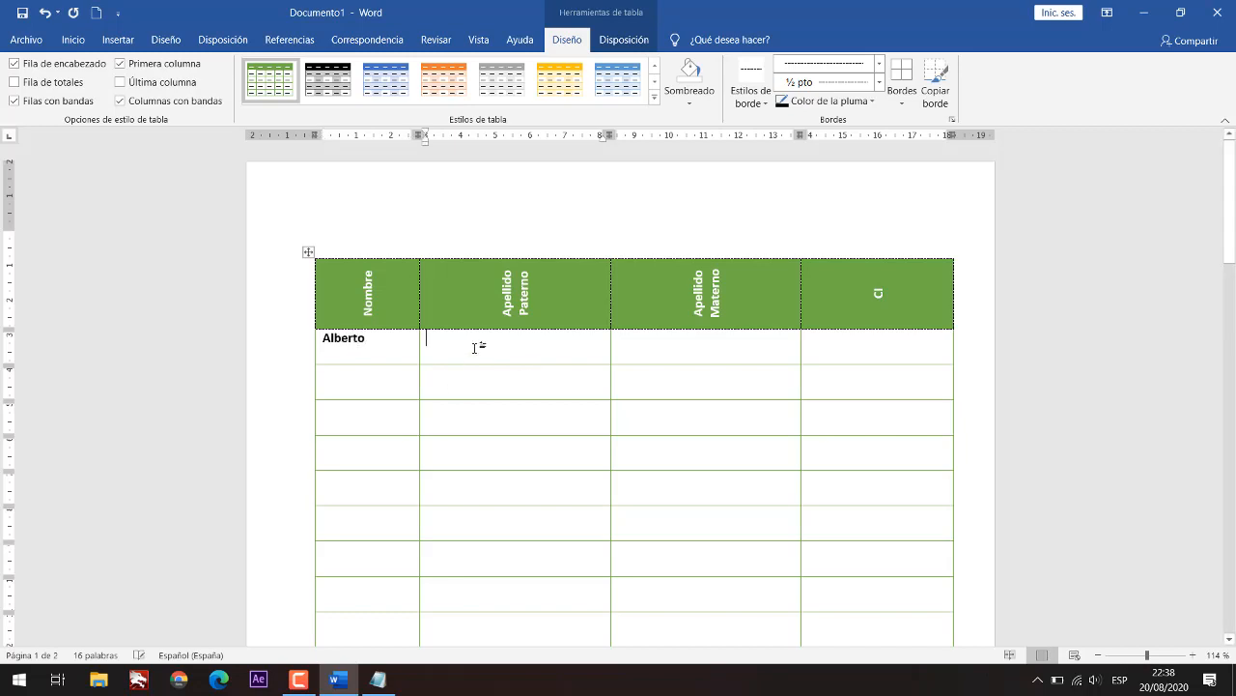
pyautogui.write('mar')
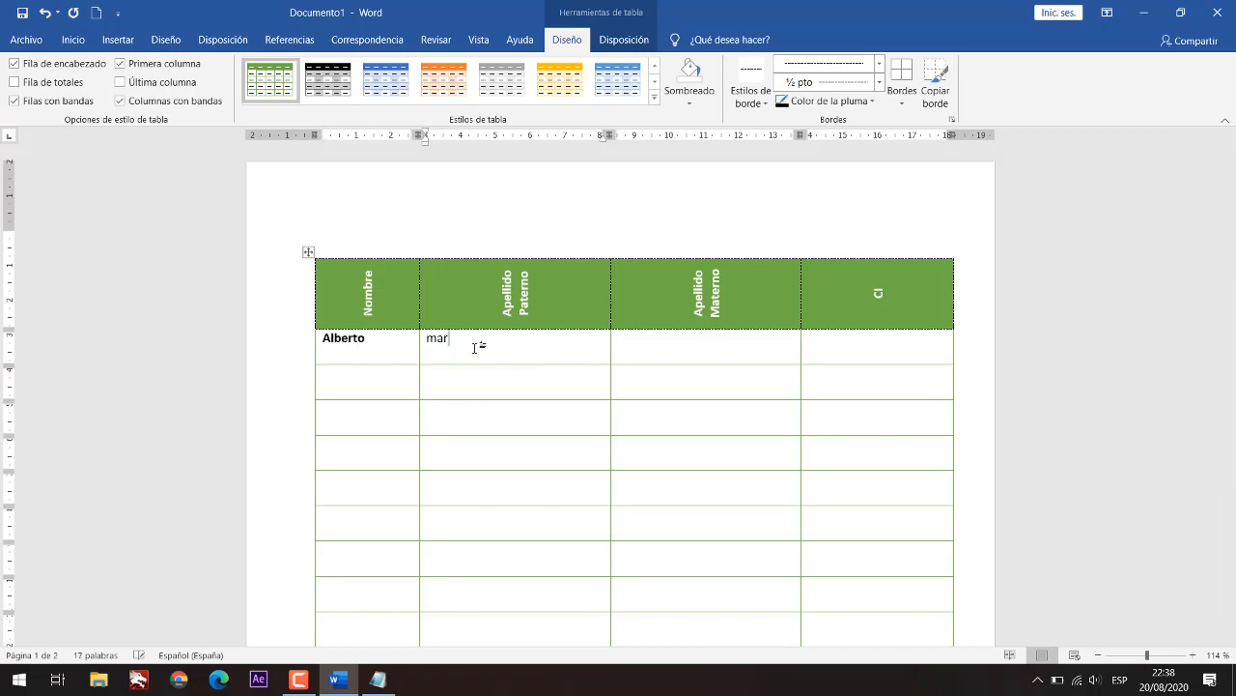
pyautogui.press('BackSpace')
pyautogui.press('BackSpace')
pyautogui.press('BackSpace')
pyautogui.write('m')
pyautogui.press('BackSpace')
pyautogui.write('Fernández Vid')
pyautogui.press('BackSpace')
pyautogui.press('BackSpace')
pyautogui.press('BackSpace')
pyautogui.press('BackSpace')
pyautogui.press('Tab')
pyautogui.write('Vidal')
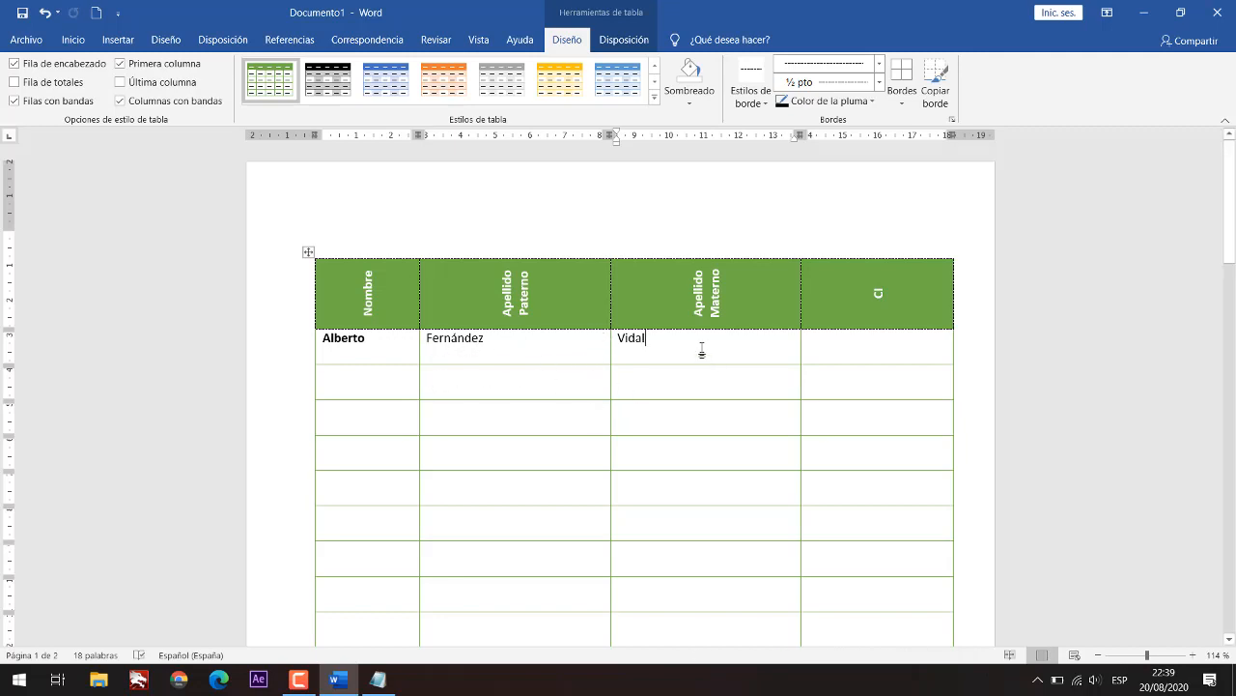
# Step: Try selecting whole rows of the green table, first single rows and then the first four data rows together
pyautogui.hotkey('shift', 'Home')
pyautogui.moveTo(546, 344); pyautogui.dragTo(543, 349)
pyautogui.click(540, 371)
pyautogui.click(296, 351)
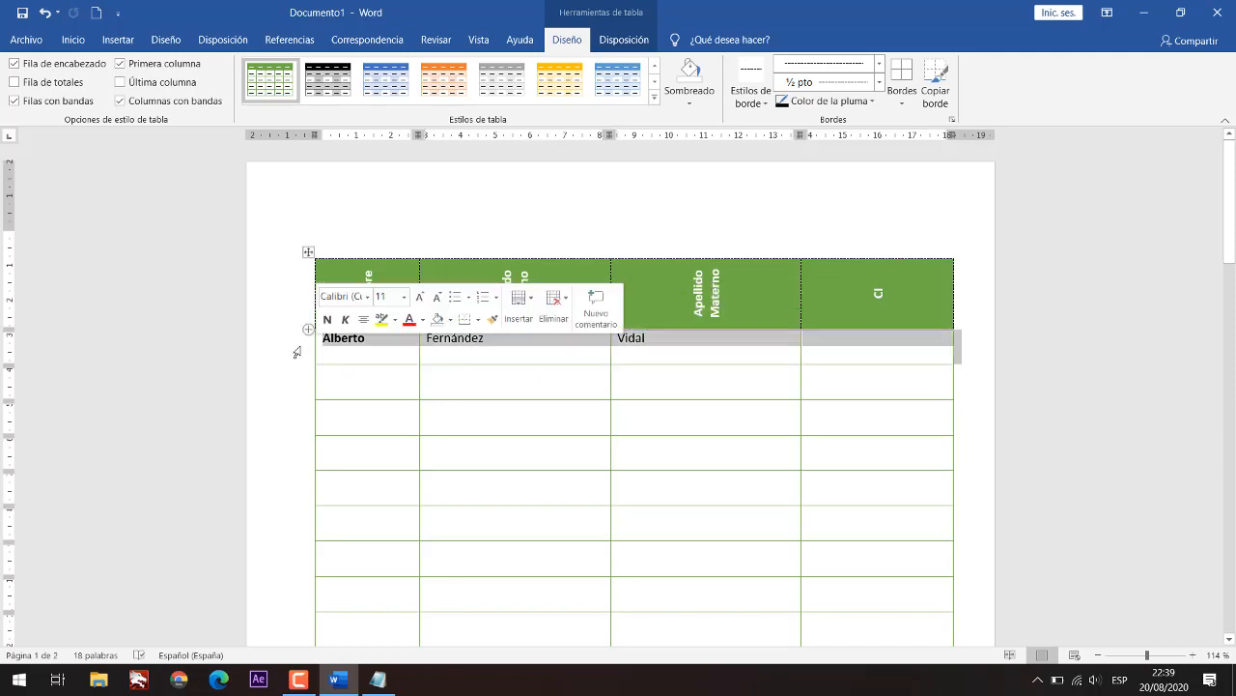
pyautogui.click(283, 376)
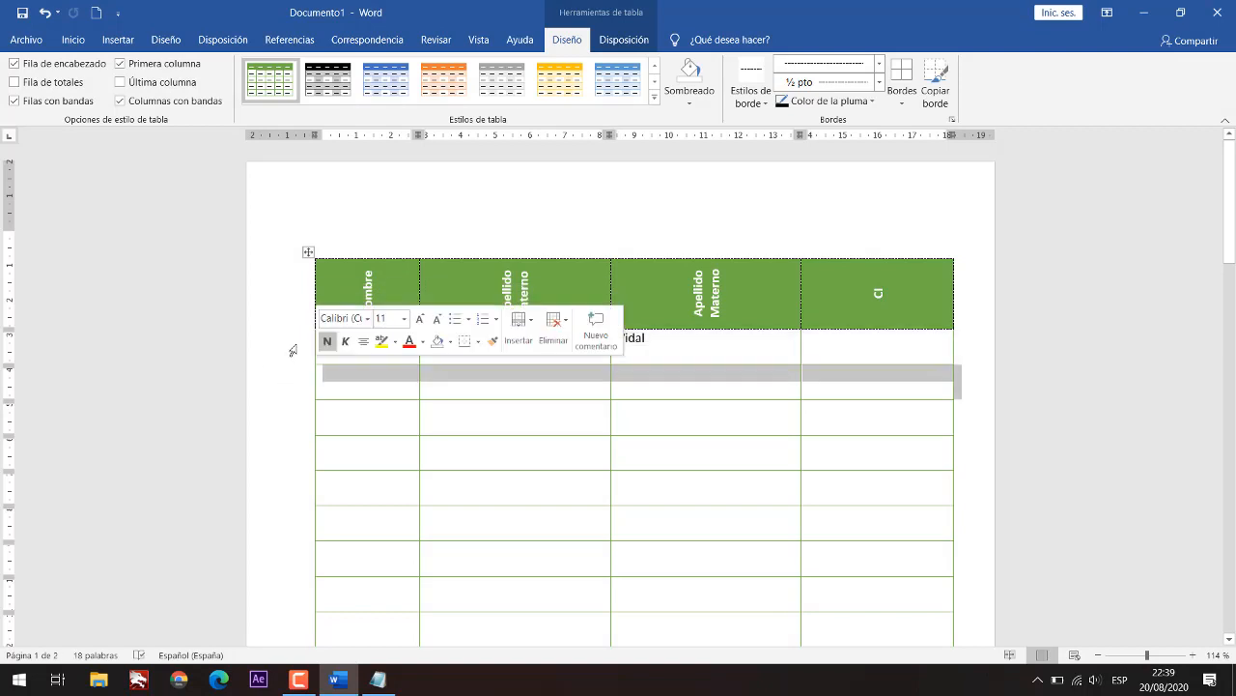
pyautogui.click(293, 350)
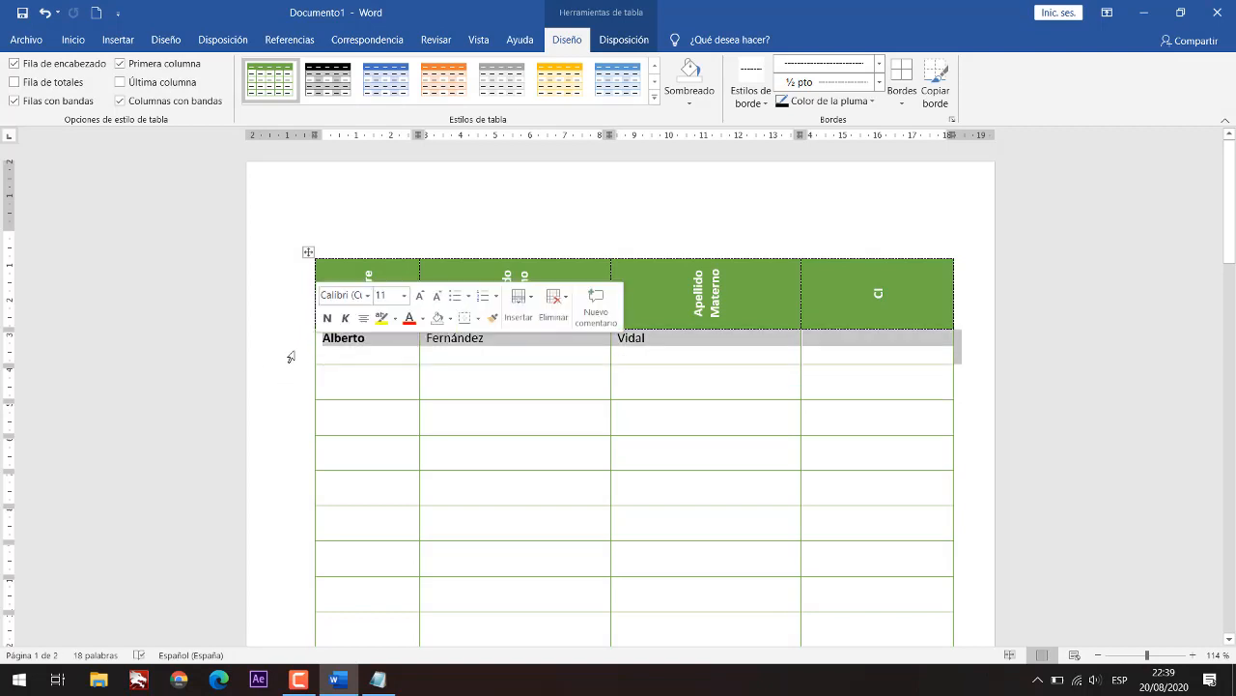
pyautogui.click(377, 364)
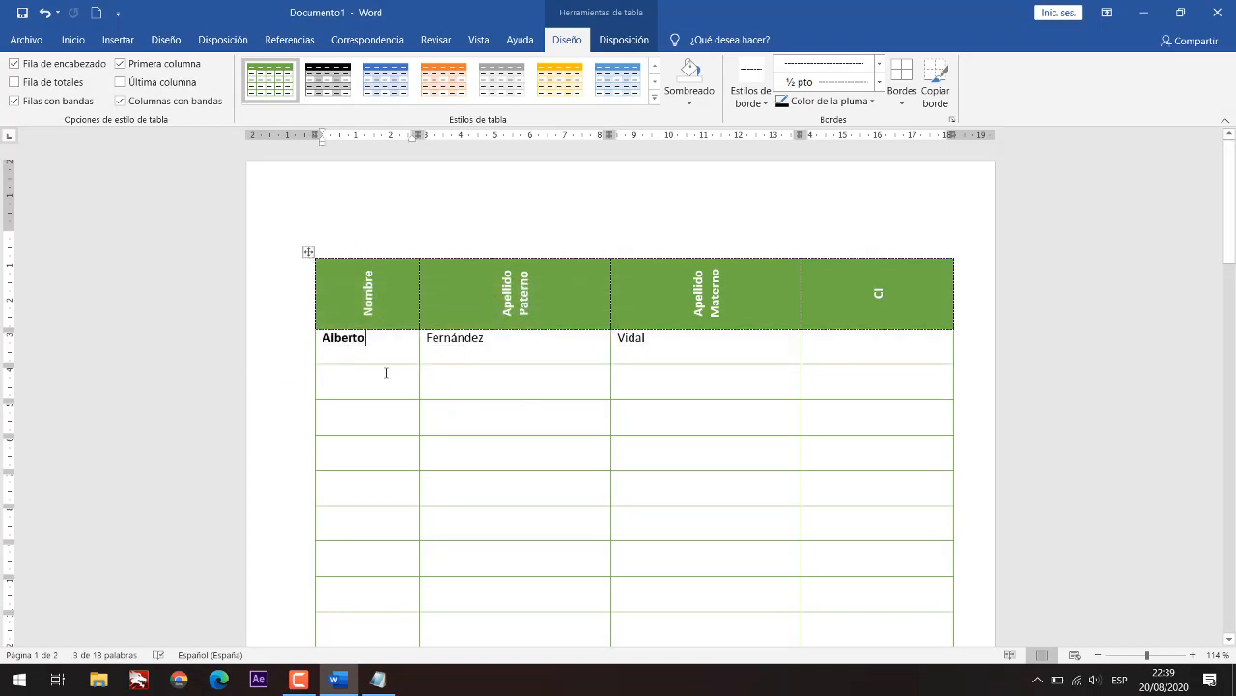
pyautogui.click(291, 356)
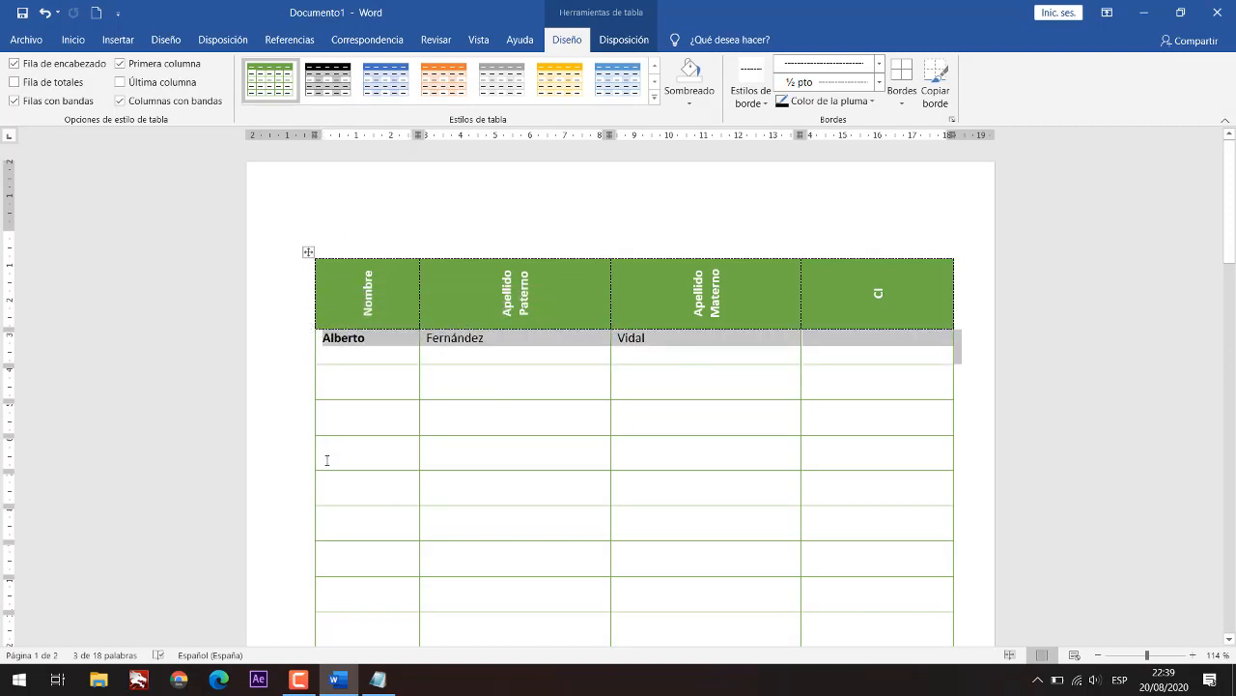
pyautogui.keyDown('shift'); pyautogui.click(298, 464); pyautogui.keyUp('shift')
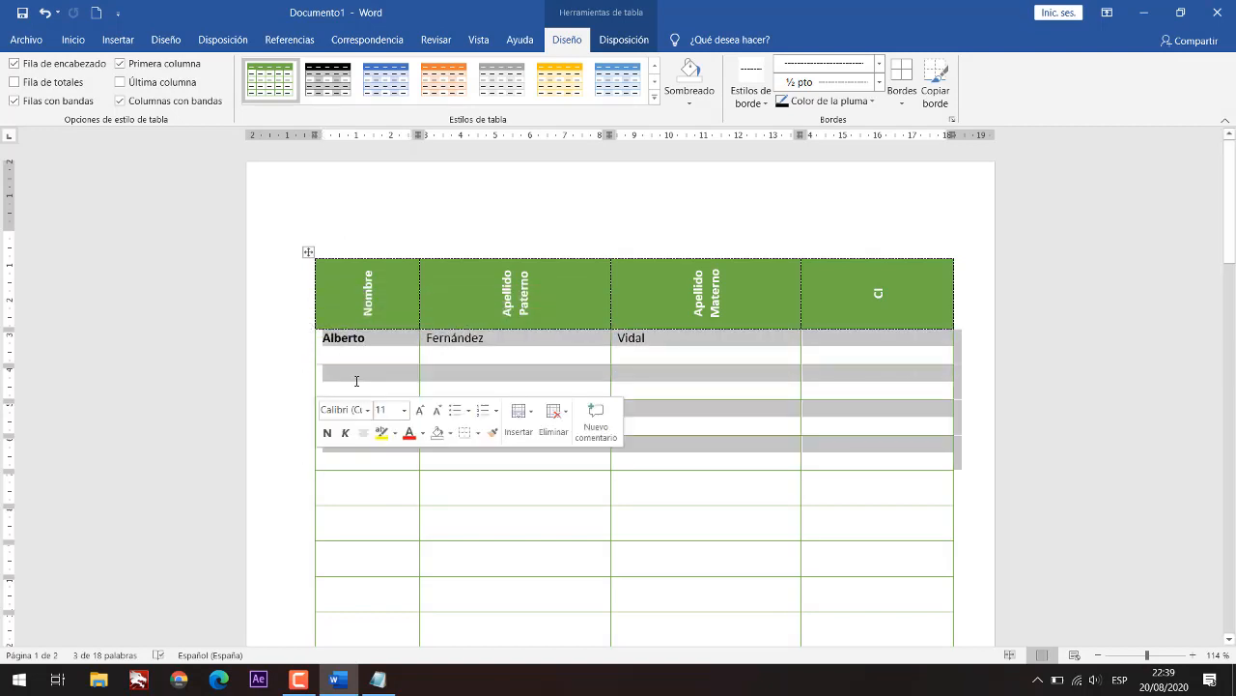
pyautogui.click(356, 381)
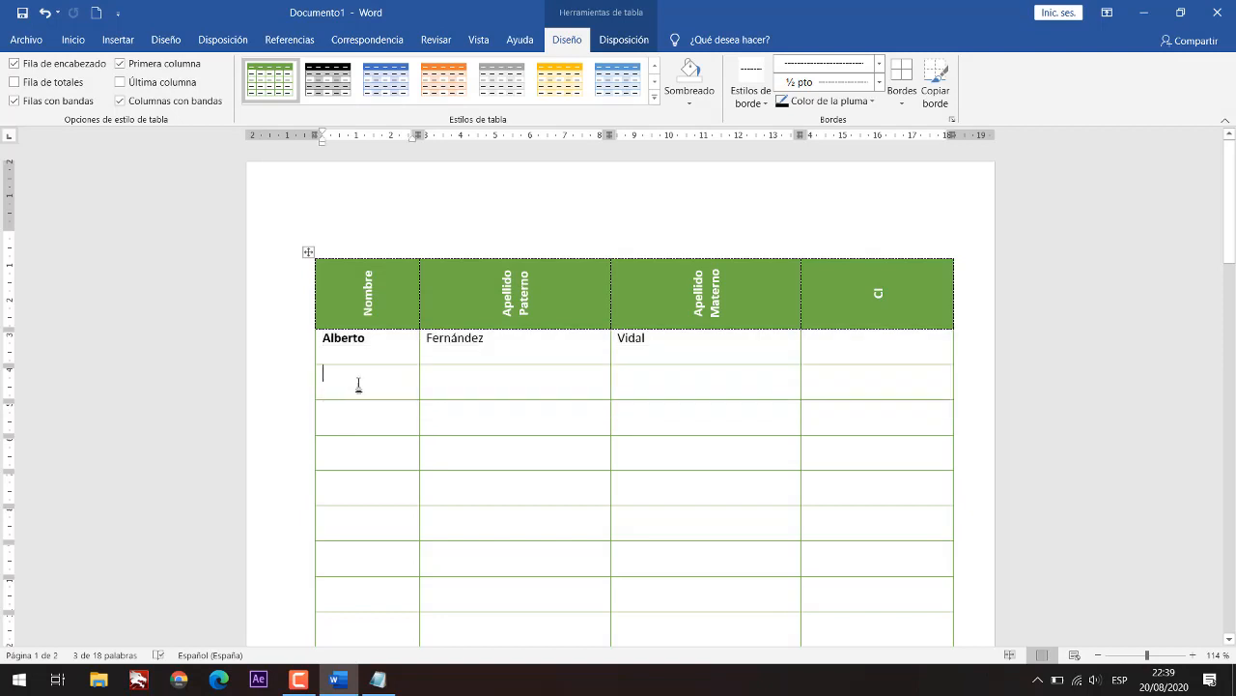
# Step: Set the vertical cell alignment of the green table's first eight data rows to Centro
pyautogui.click(299, 355)
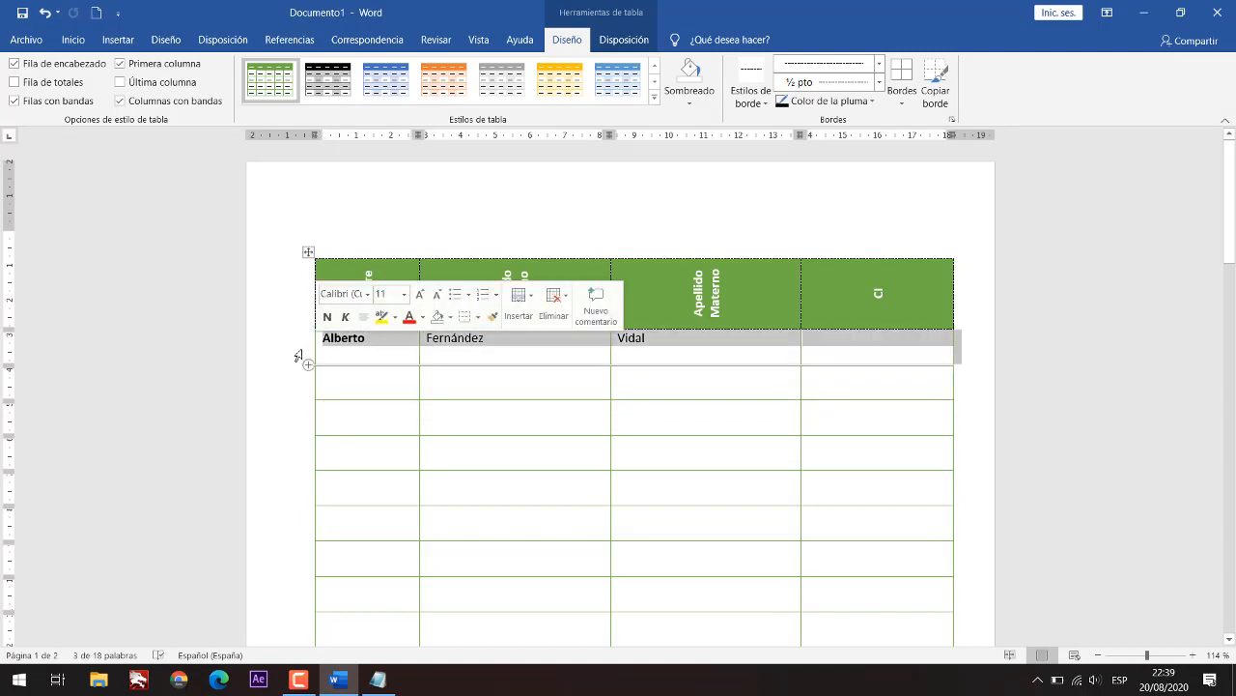
pyautogui.scroll(-5, 324, 570)
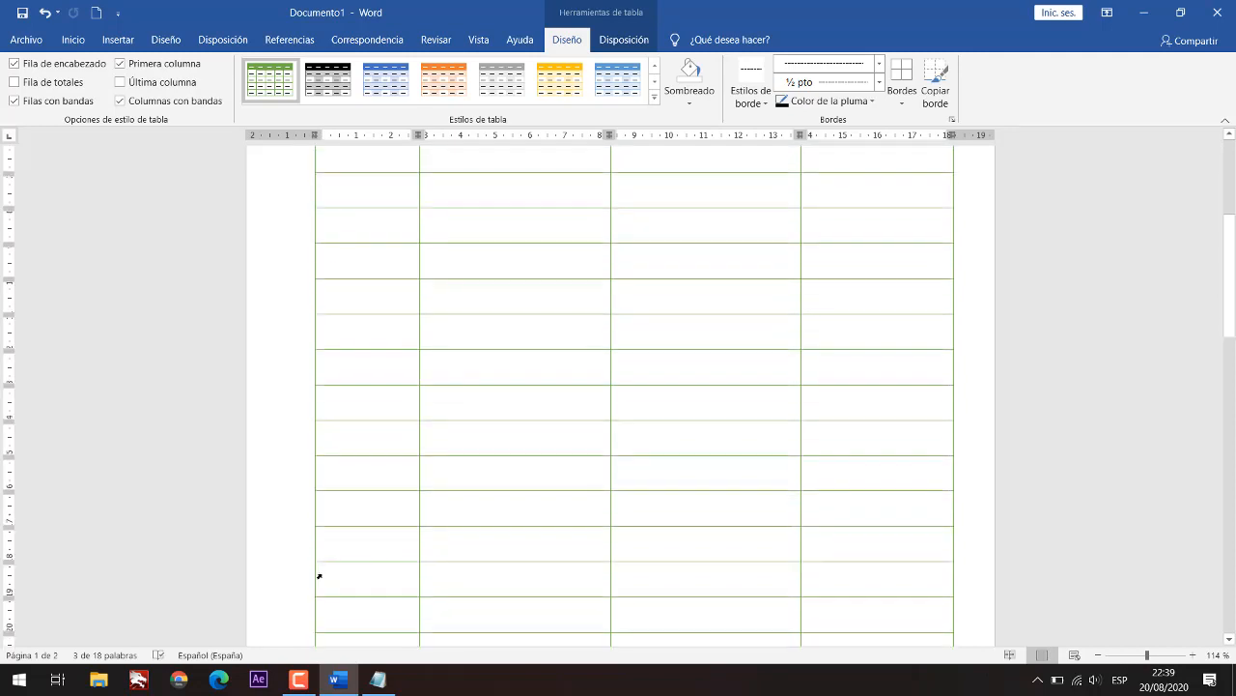
pyautogui.scroll(5, 314, 560)
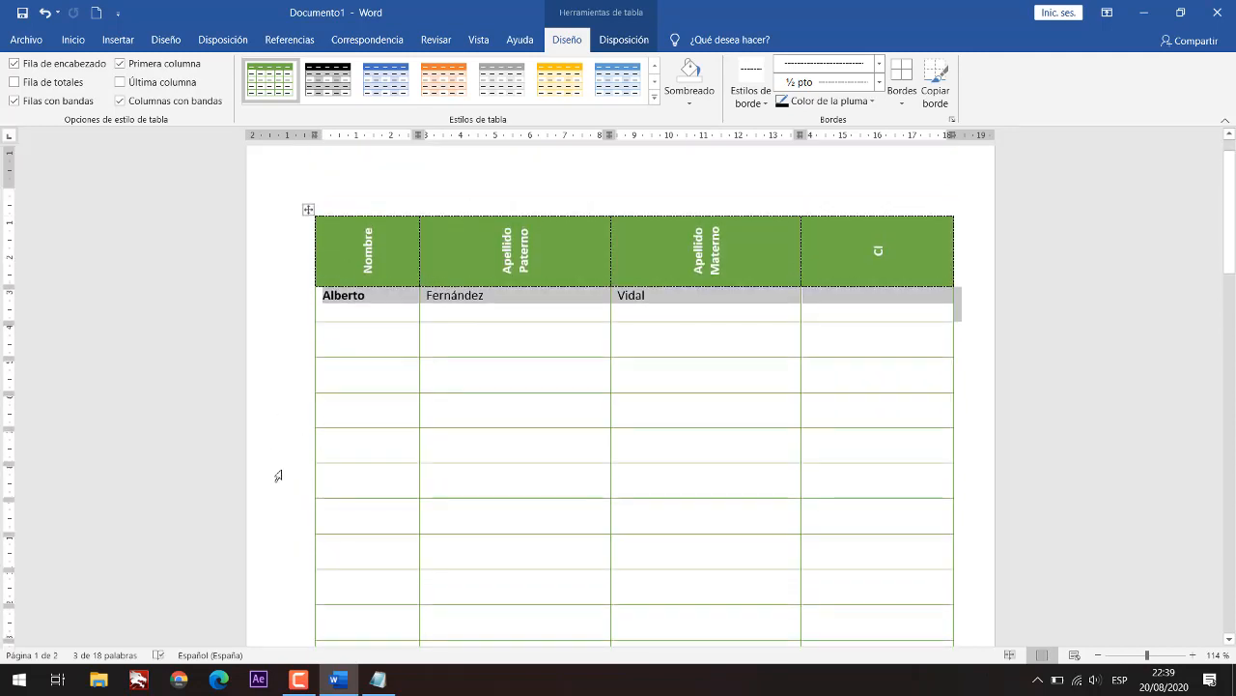
pyautogui.keyDown('shift'); pyautogui.click(290, 553); pyautogui.keyUp('shift')
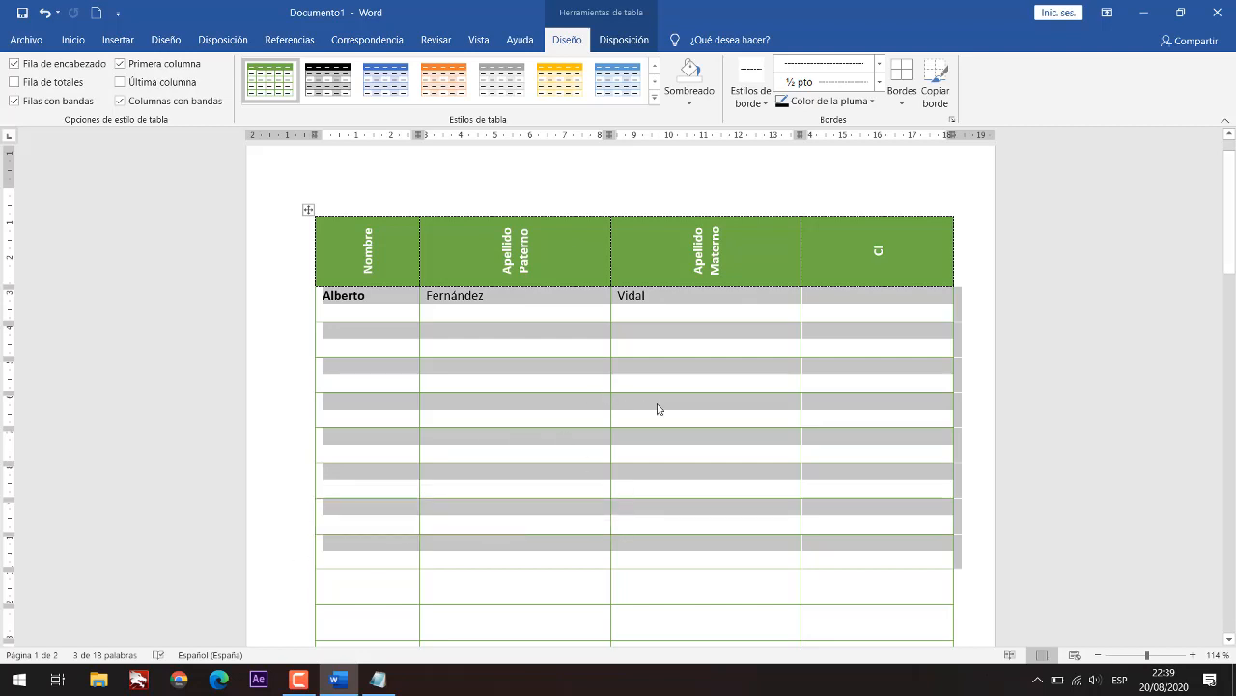
pyautogui.rightClick(380, 305)
pyautogui.click(496, 534)
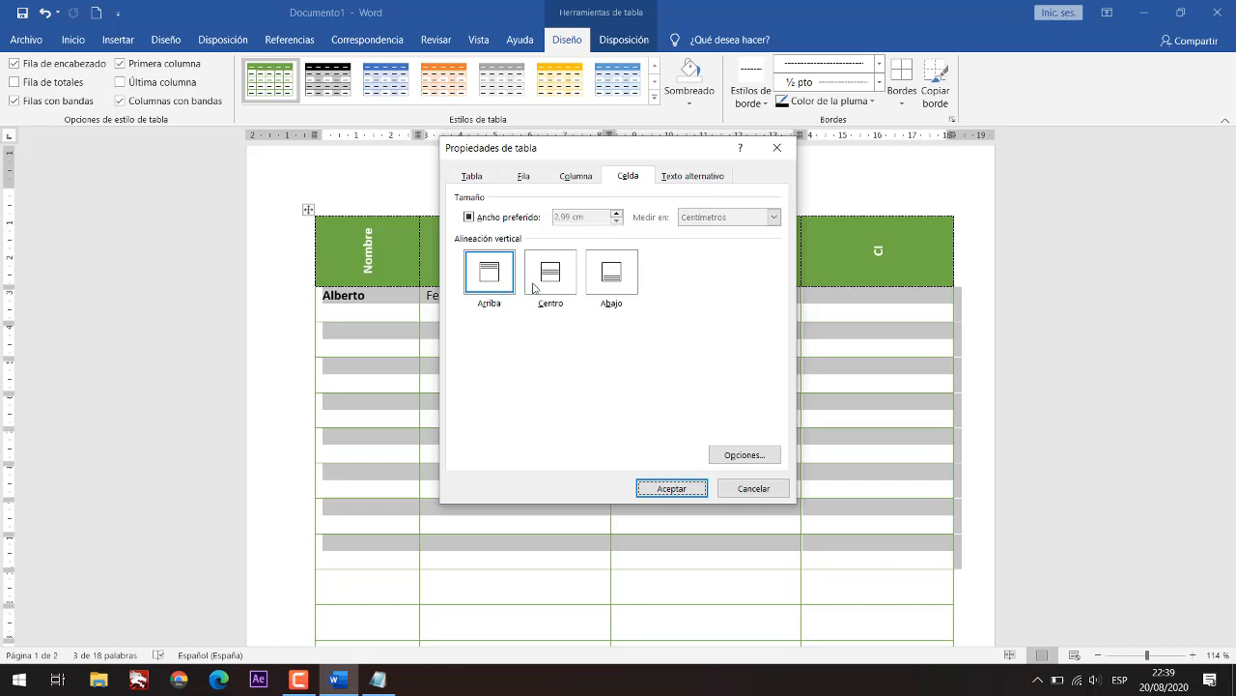
pyautogui.click(623, 290)
pyautogui.click(556, 294)
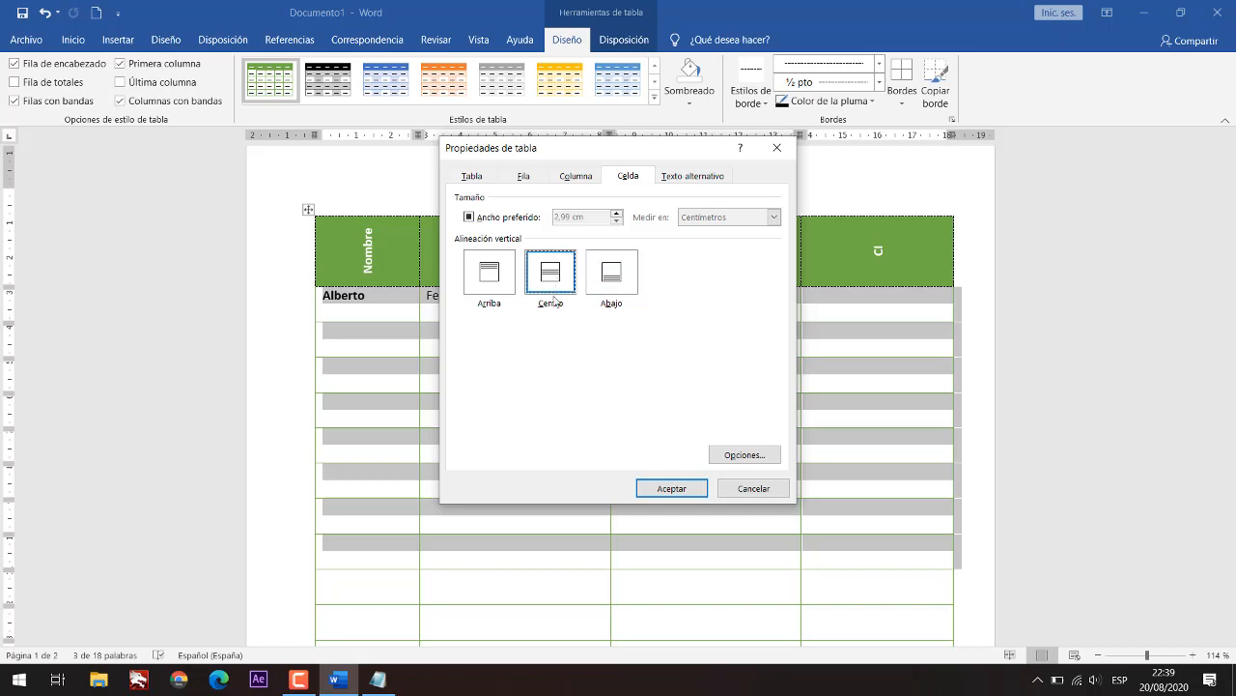
pyautogui.click(666, 493)
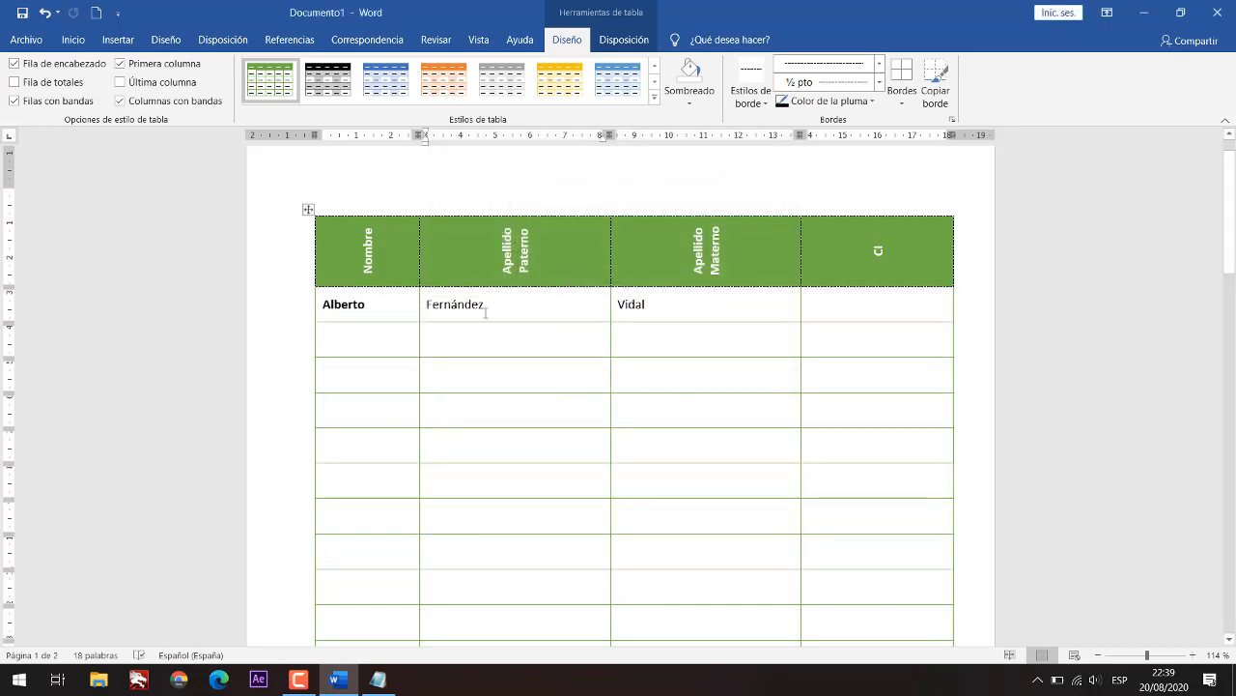
pyautogui.click(653, 308)
pyautogui.moveTo(649, 307); pyautogui.dragTo(361, 312)
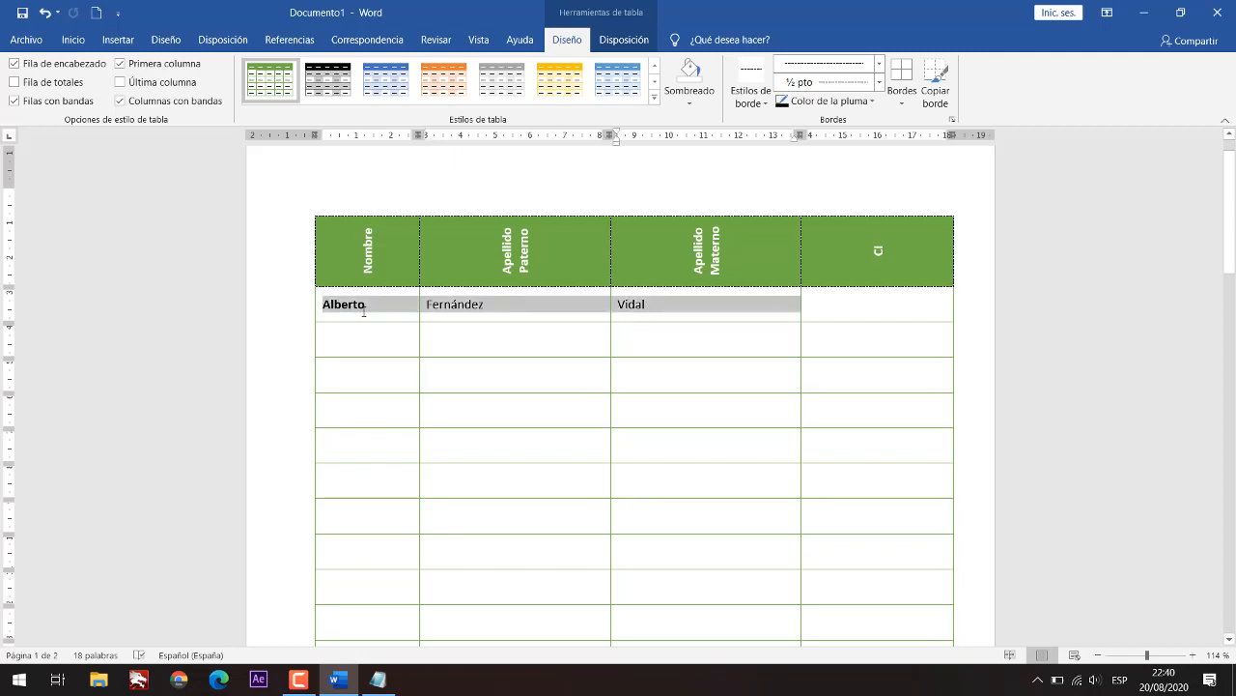
pyautogui.click(547, 422)
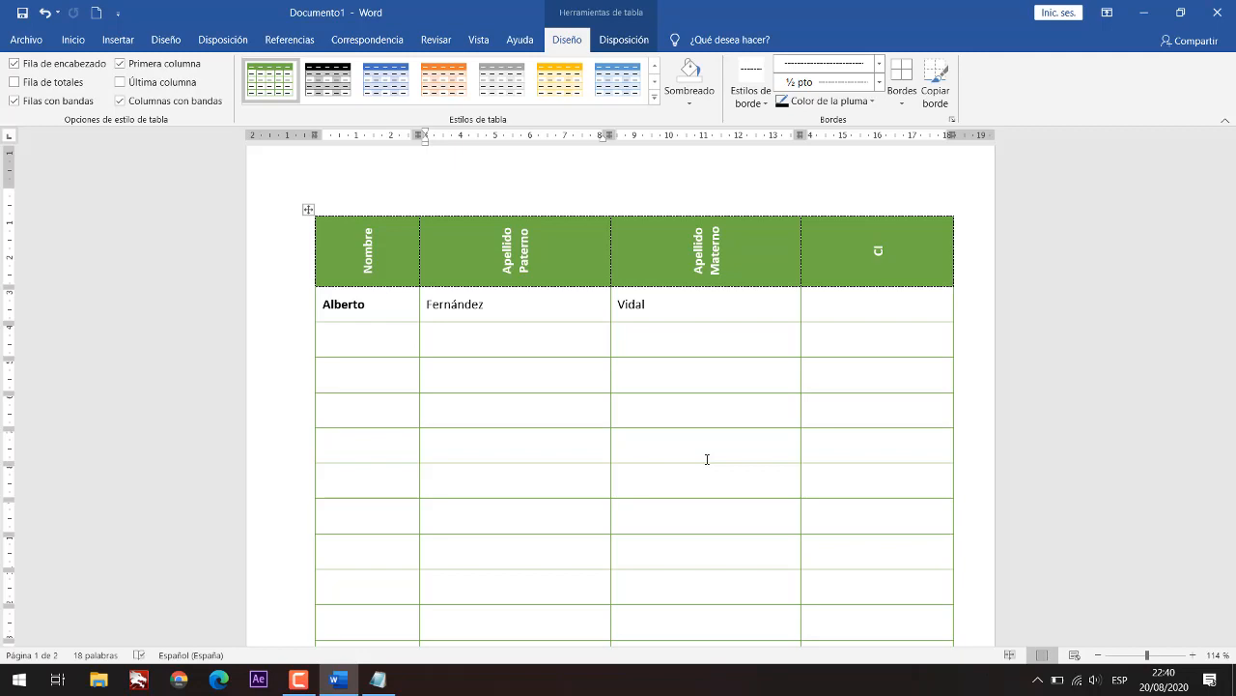
# Step: Fill in the first data row of the small table on page 2 with a sample first name, paternal surname and maternal surname
pyautogui.scroll(-10, 707, 459)
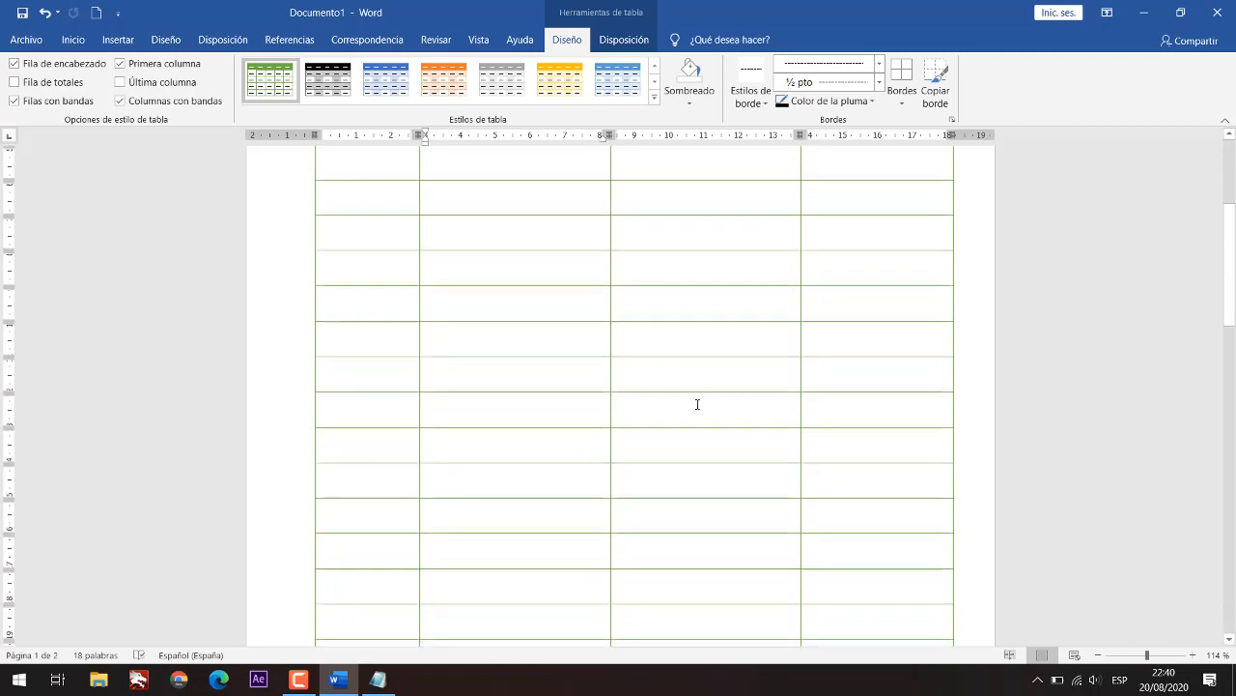
pyautogui.scroll(-3, 739, 390)
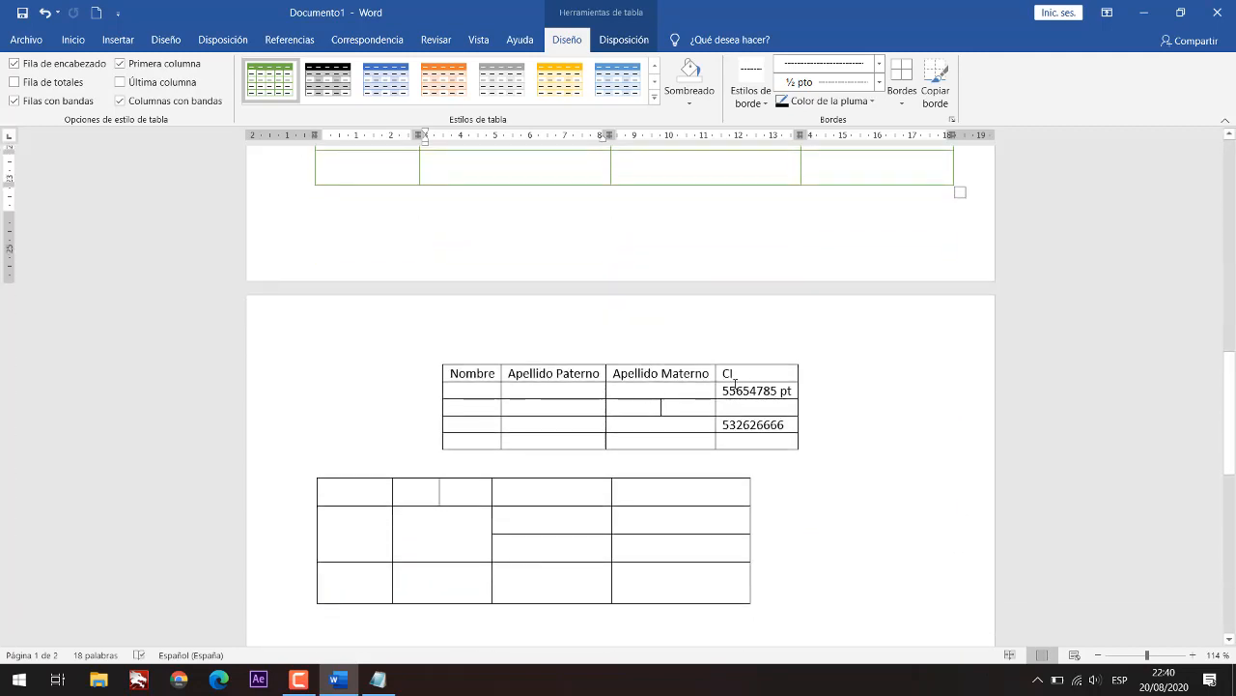
pyautogui.scroll(-1, 660, 437)
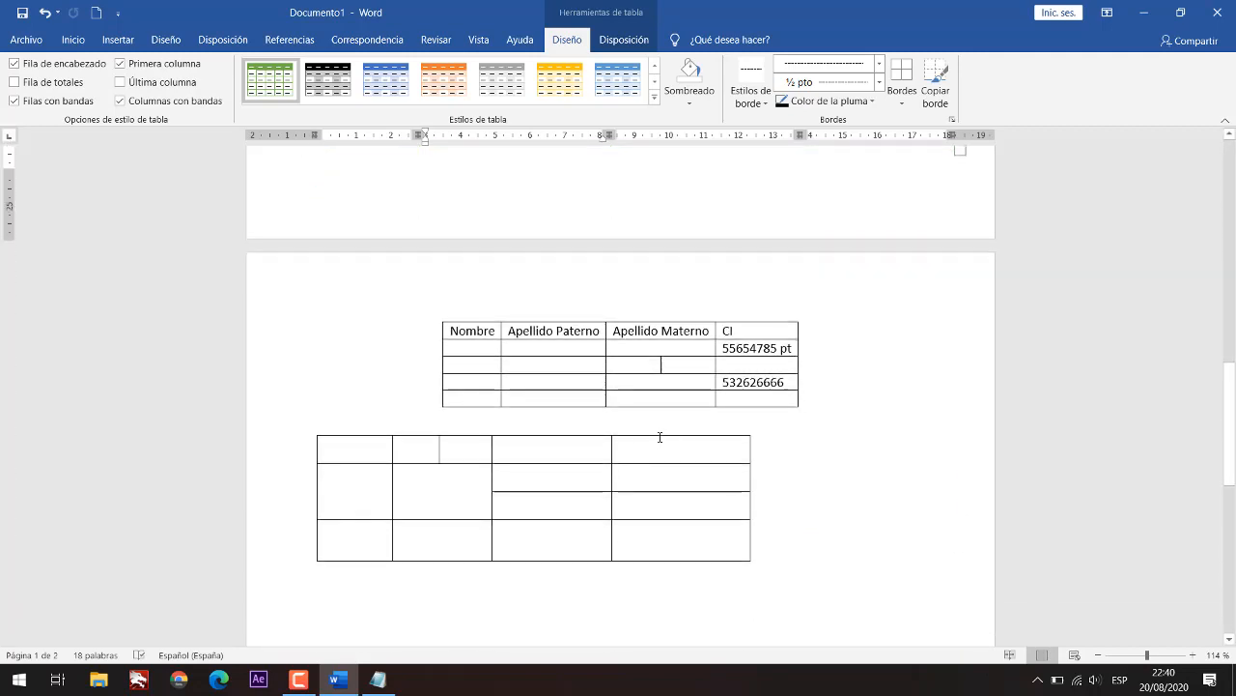
pyautogui.click(484, 350)
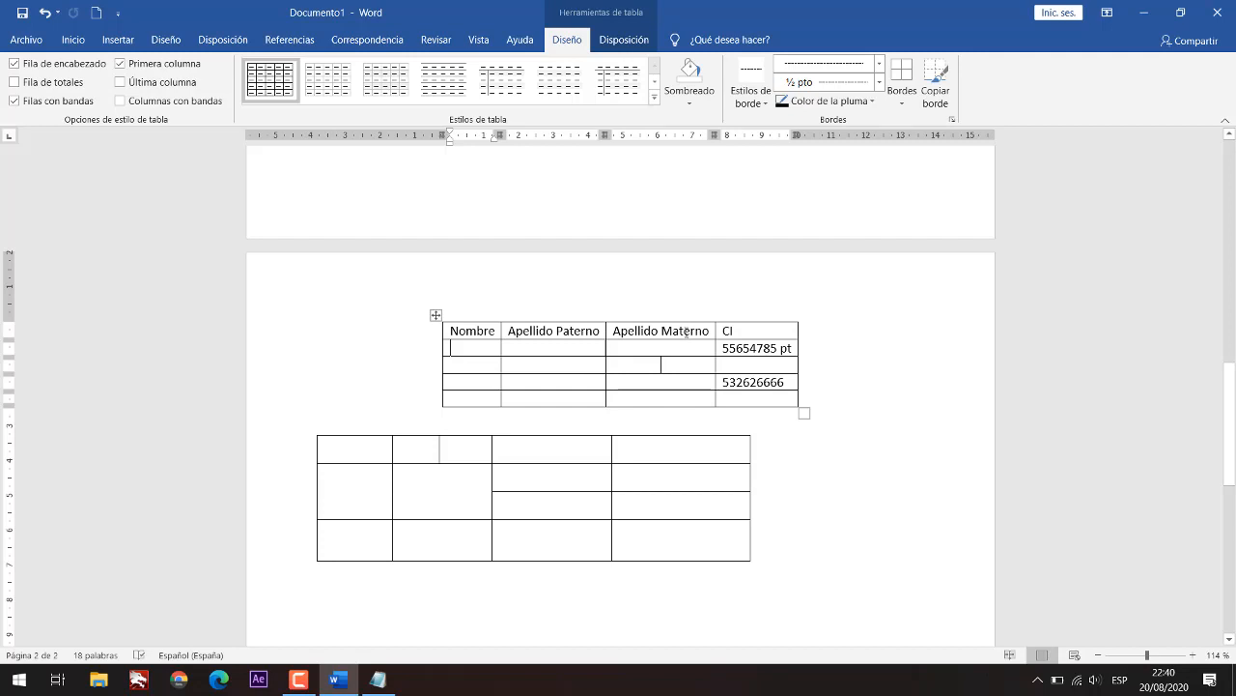
pyautogui.write('Alberto')
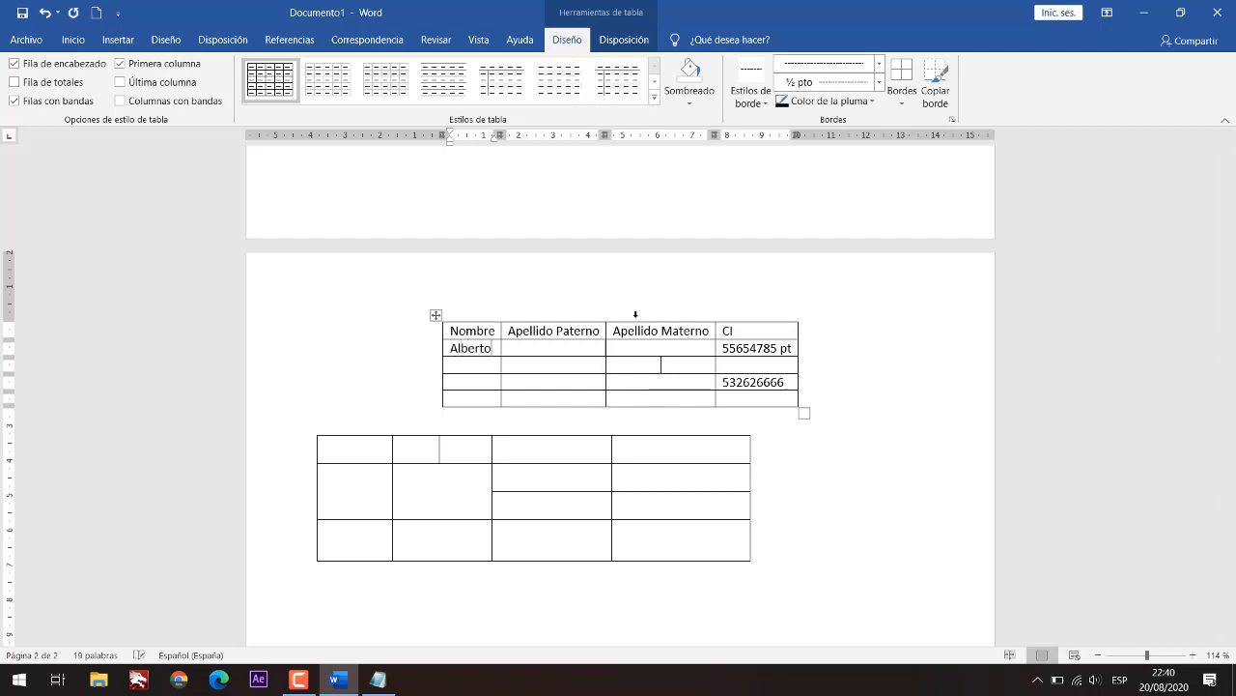
pyautogui.press('Tab')
pyautogui.write('Fernandez')
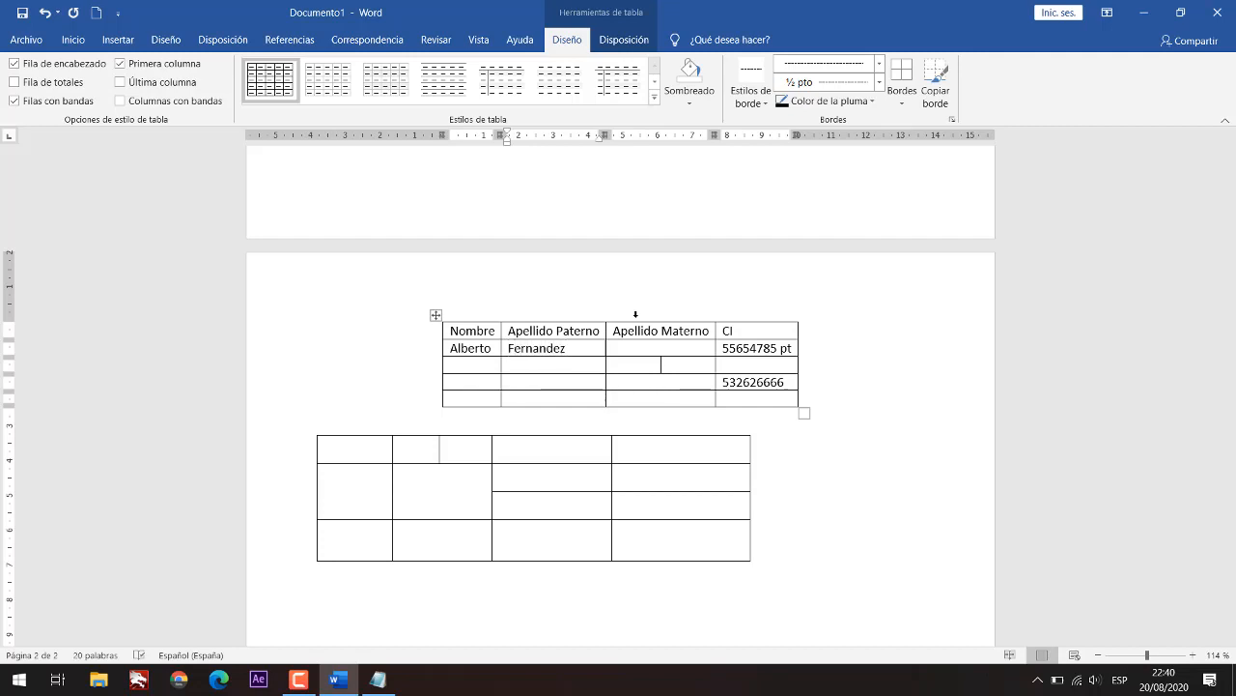
pyautogui.press('Tab')
pyautogui.write('Vidal')
# Step: Fill in the small table's second data row with another sample first name, paternal surname and maternal surname
pyautogui.press('Down')
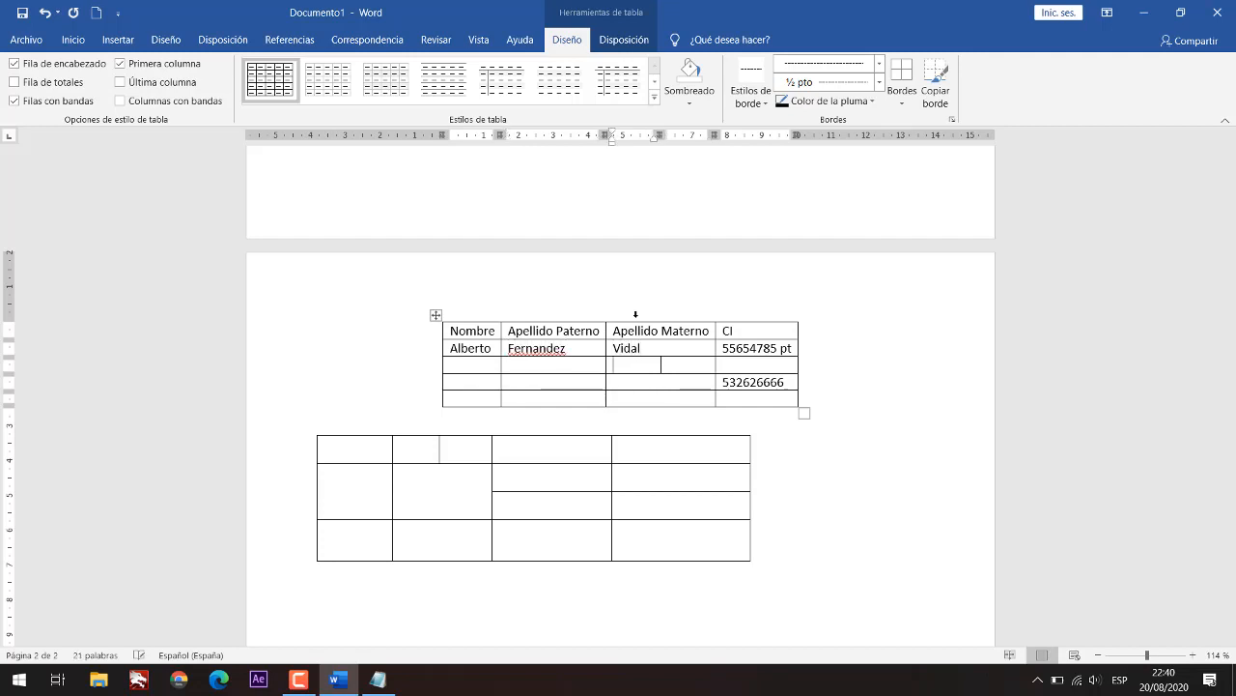
pyautogui.press('Left')
pyautogui.press('Left')
pyautogui.write('Fabiana')
pyautogui.press('Tab')
pyautogui.write('A')
pyautogui.press('BackSpace')
pyautogui.write('Fernan')
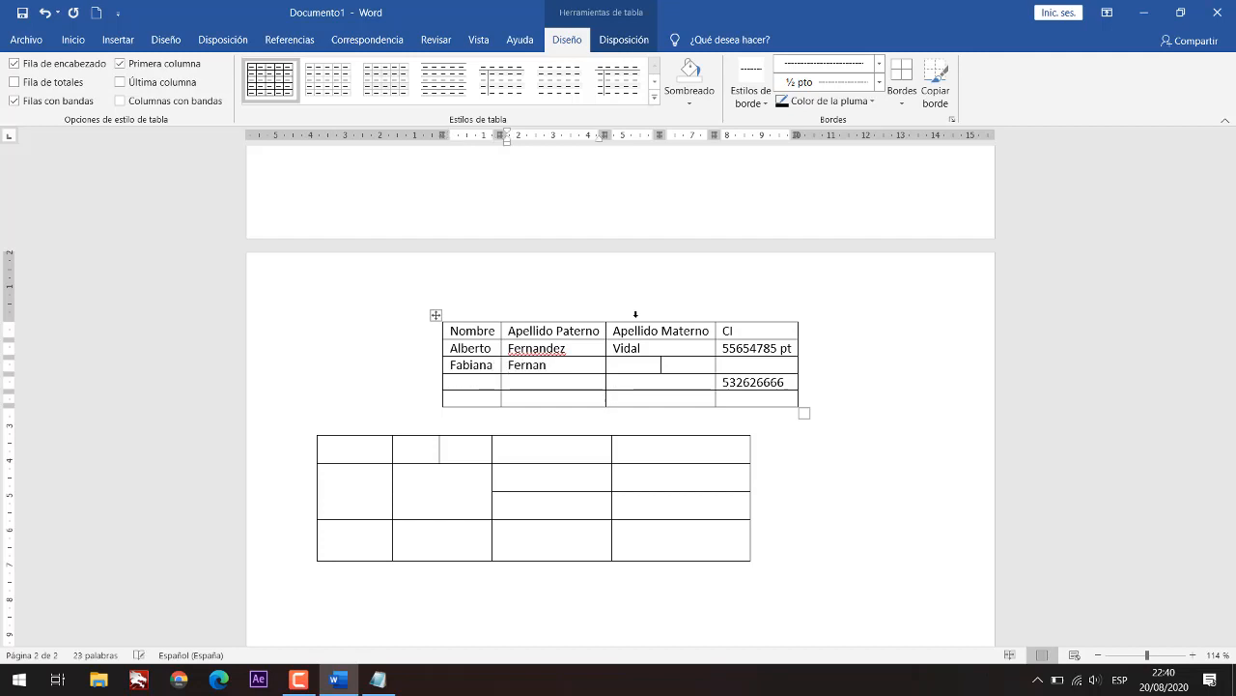
pyautogui.write('dex')
pyautogui.press('BackSpace')
pyautogui.write('z0')
pyautogui.press('Tab')
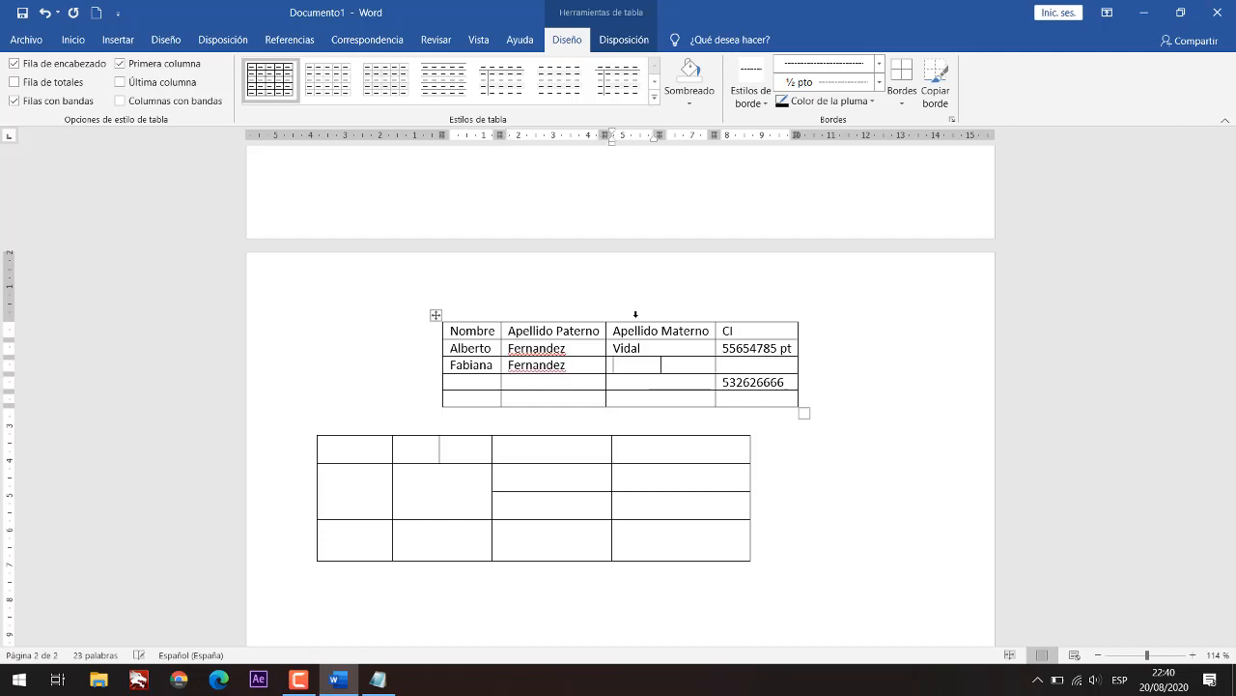
pyautogui.write('Vidal')
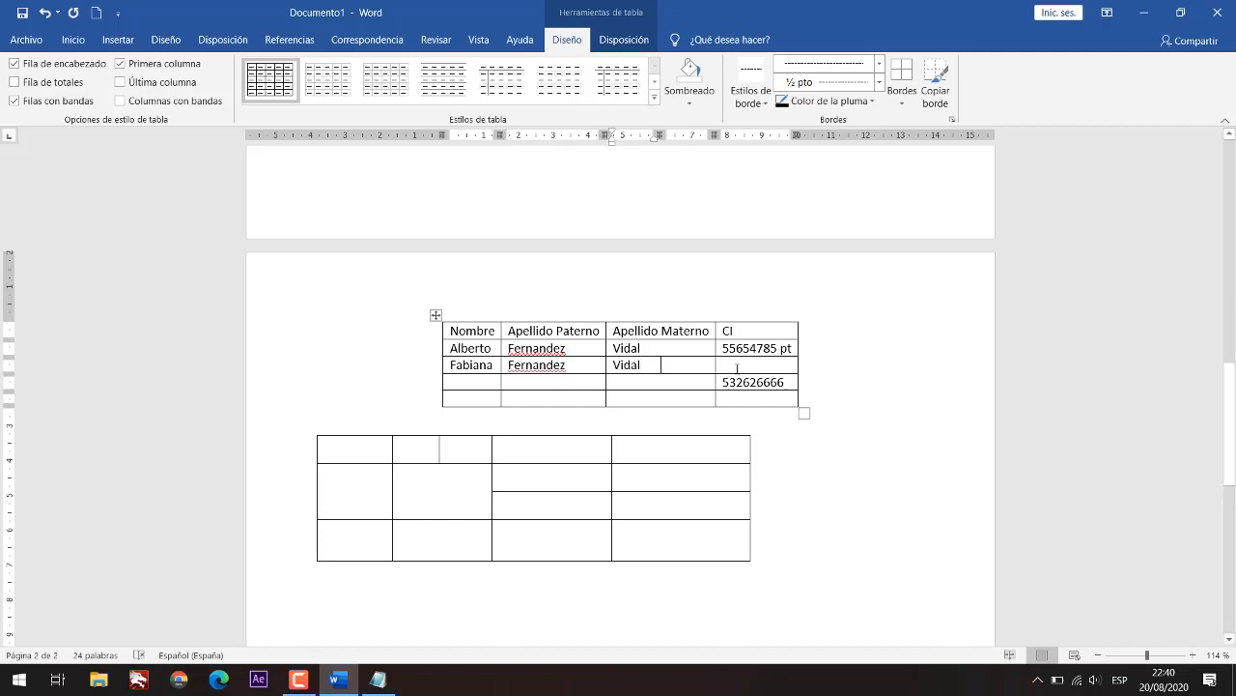
# Step: Copy the CI number from the third data row into the second data row's CI cell
pyautogui.moveTo(788, 386); pyautogui.dragTo(724, 385)
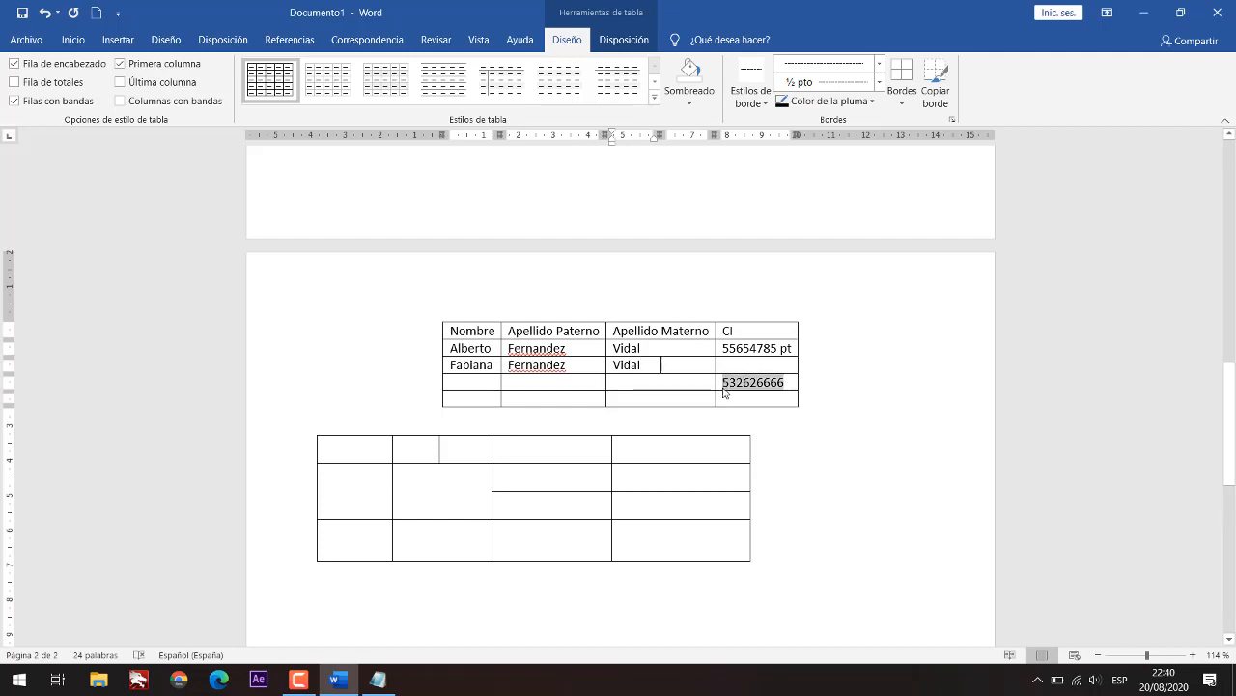
pyautogui.hotkey('ctrl', 'c')
pyautogui.click(736, 367)
pyautogui.hotkey('ctrl', 'v')
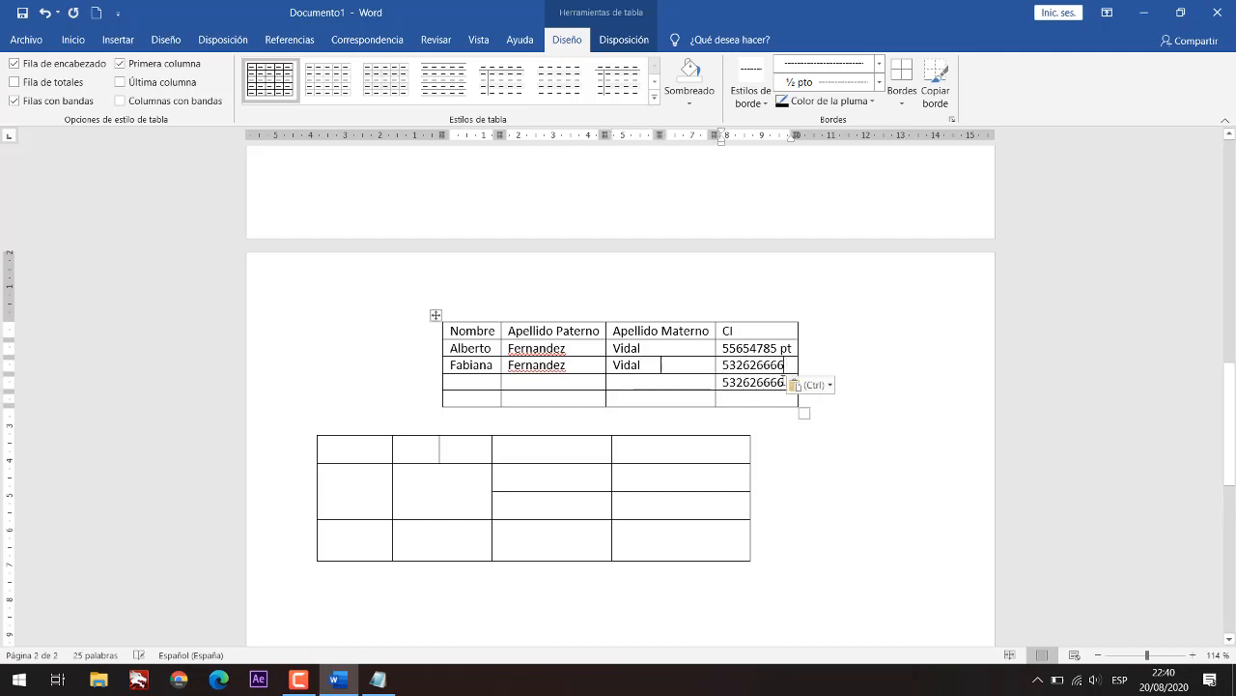
# Step: Delete the last two rows of the small table using the Eliminar toda la fila option
pyautogui.click(710, 382)
pyautogui.moveTo(744, 396); pyautogui.dragTo(490, 385)
pyautogui.rightClick(472, 388)
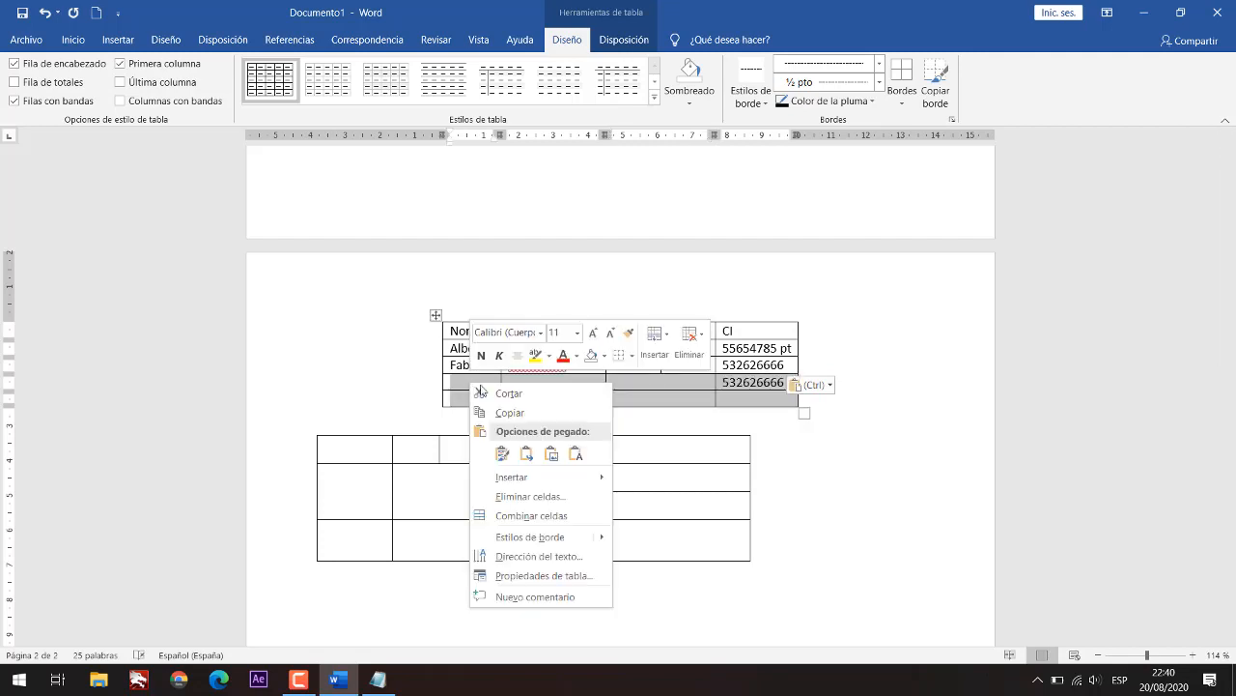
pyautogui.click(536, 496)
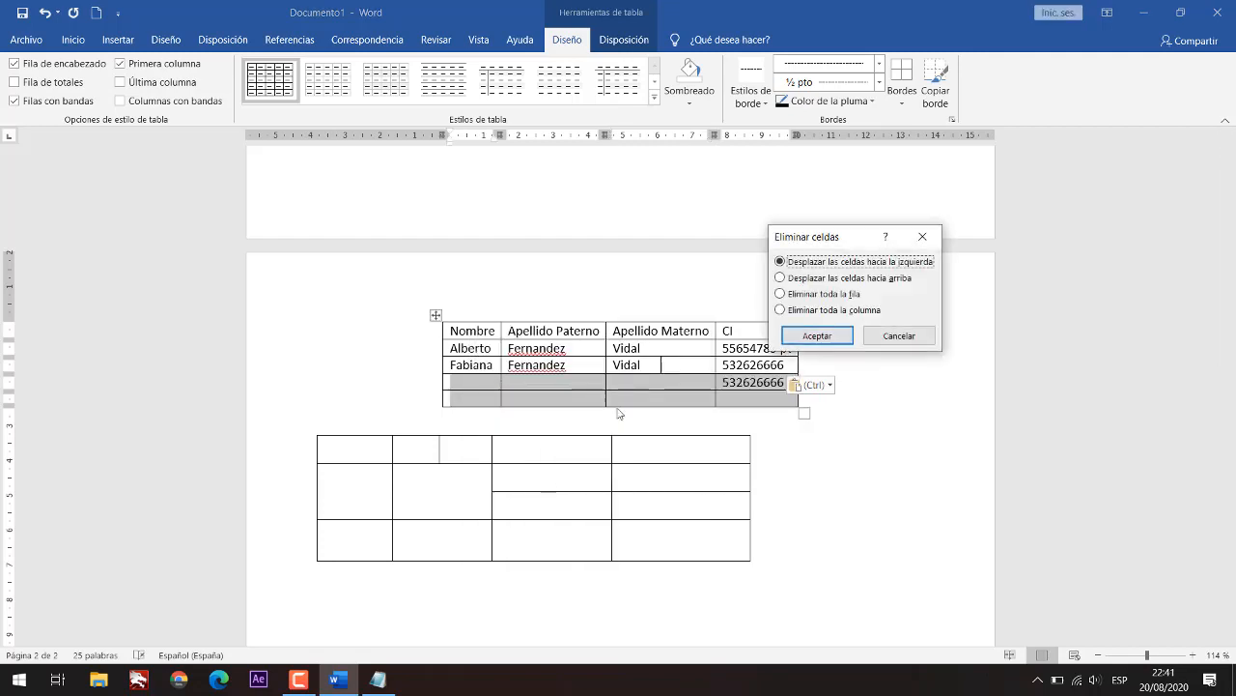
pyautogui.click(822, 294)
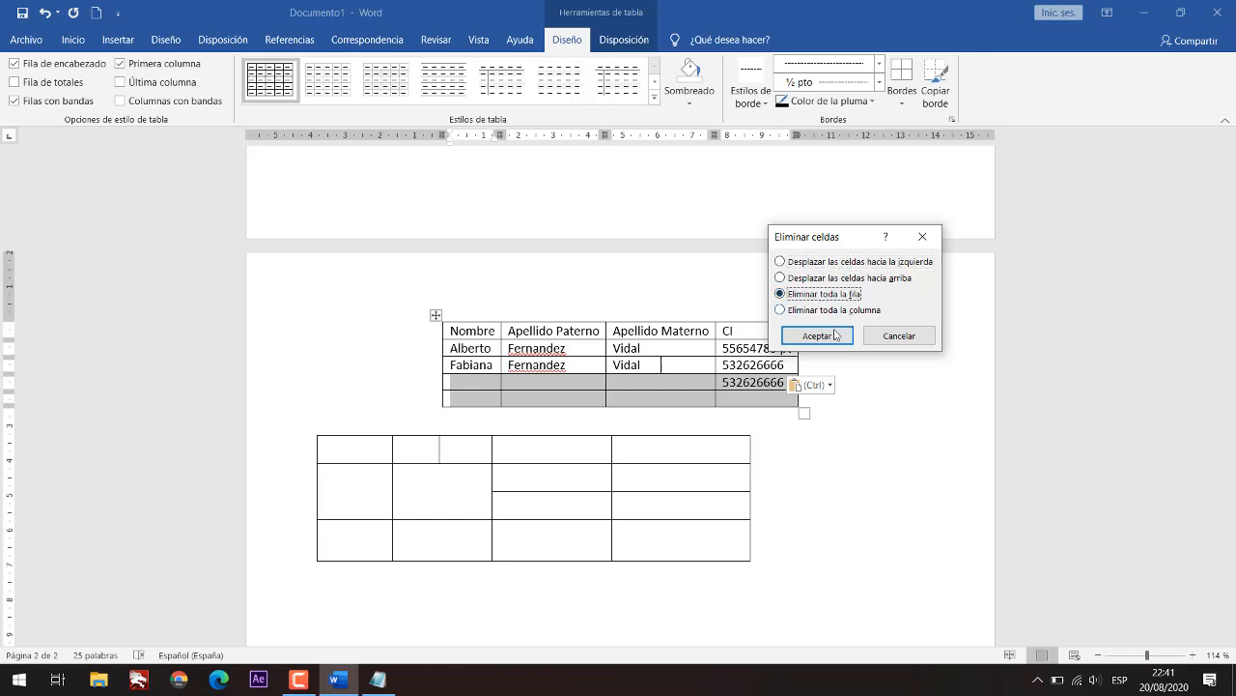
pyautogui.click(828, 337)
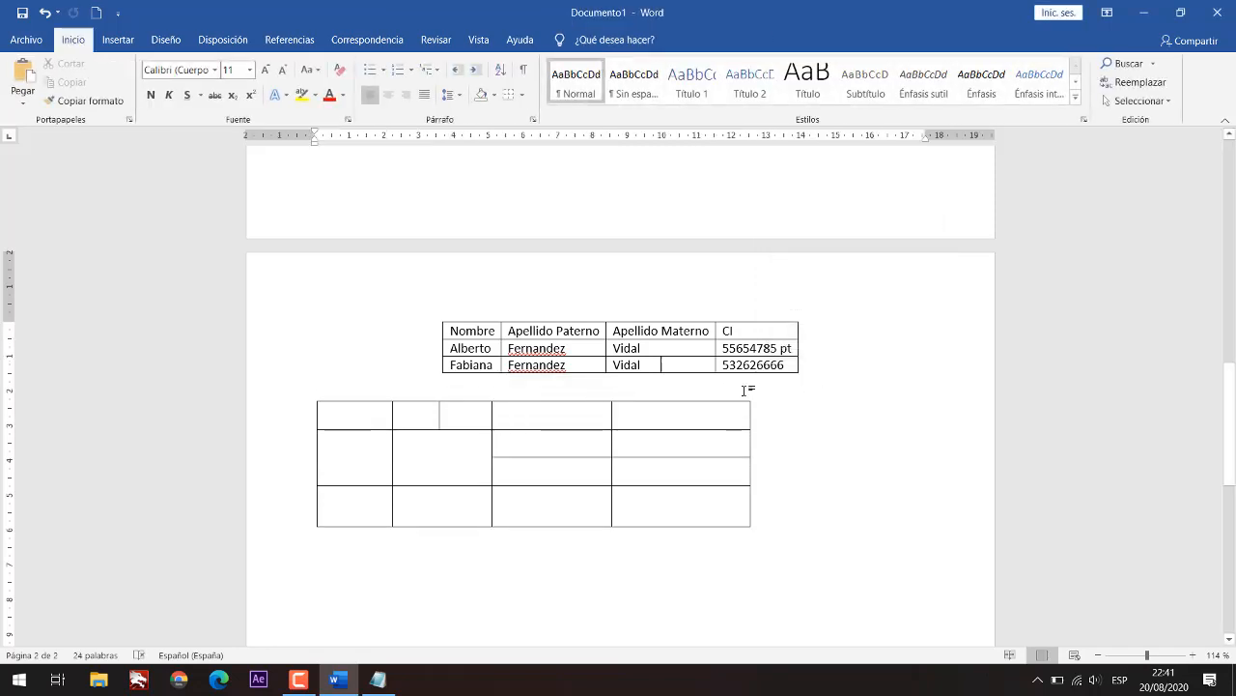
# Step: Insert three blank paragraphs between the small name table and the empty table below it
pyautogui.click(375, 377)
pyautogui.press('Return')
pyautogui.press('Return')
pyautogui.press('Return')
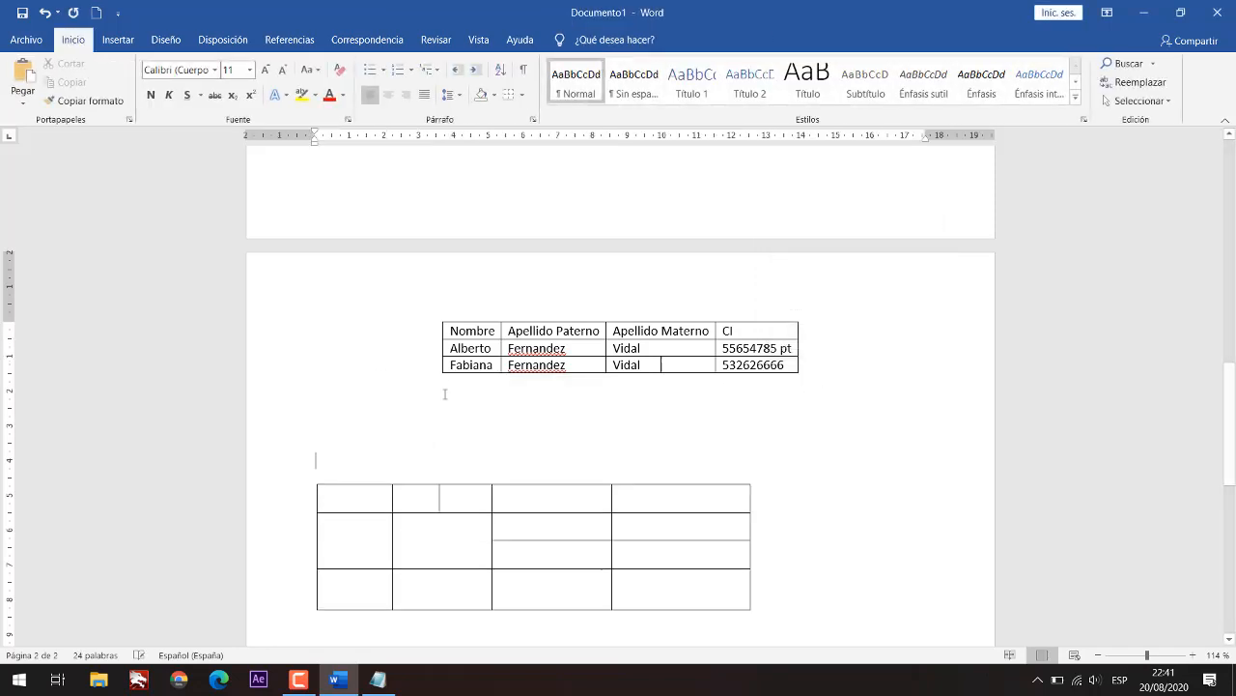
pyautogui.click(752, 350)
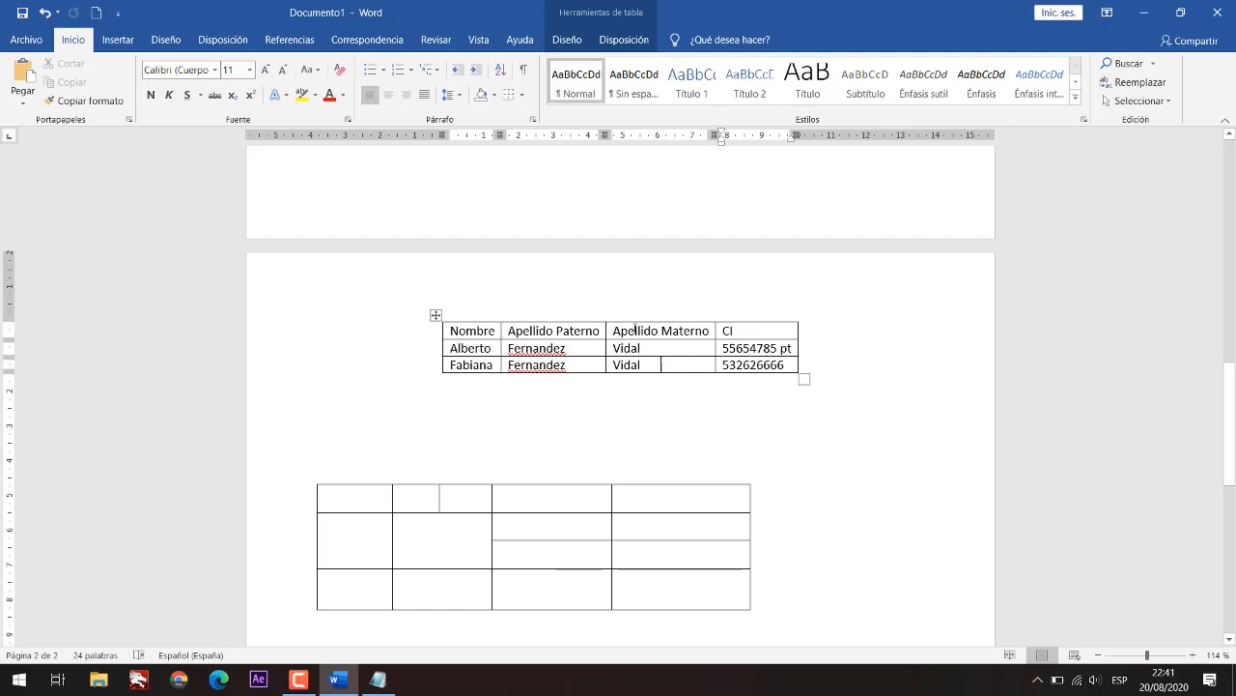
pyautogui.moveTo(497, 331); pyautogui.dragTo(448, 331)
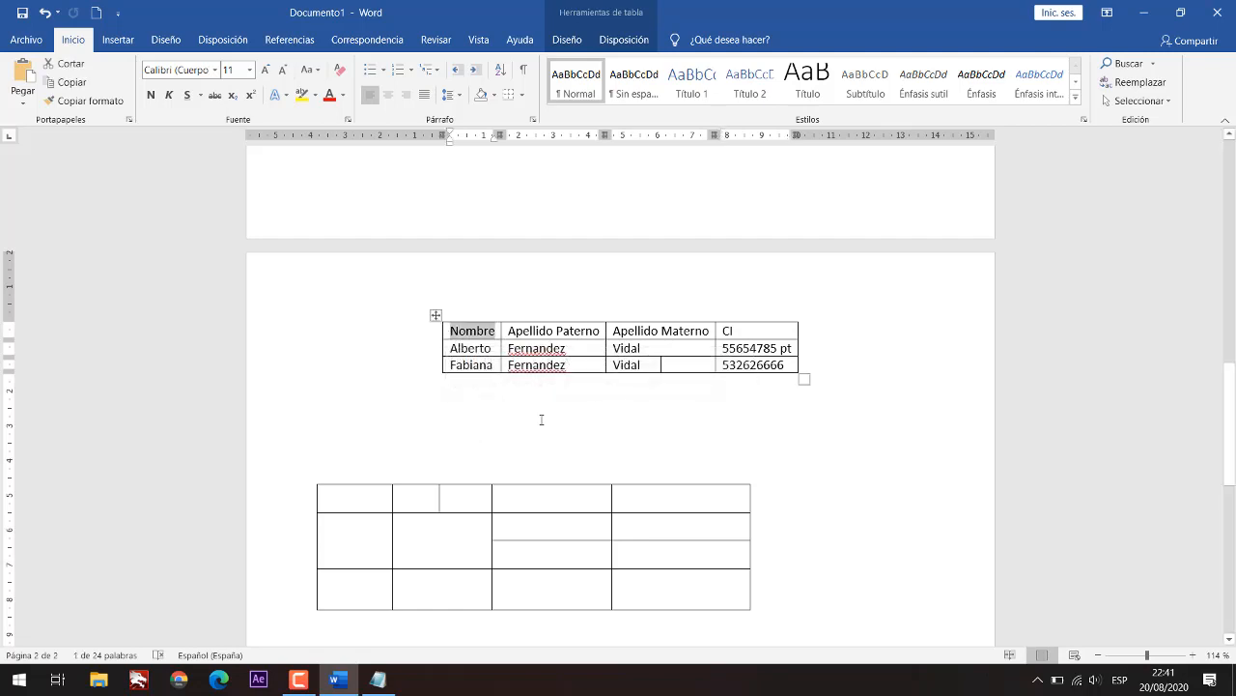
pyautogui.click(569, 436)
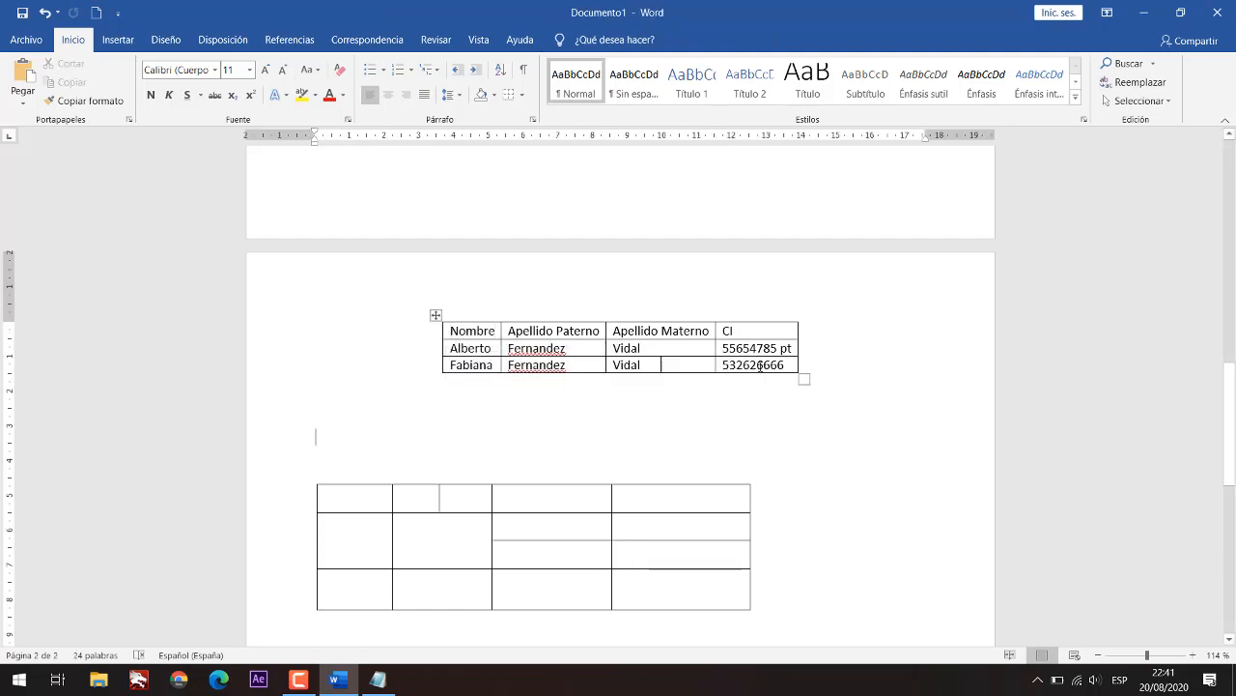
# Step: Convert the entire small name table to text, using a space as the custom Otro separator
pyautogui.moveTo(785, 365); pyautogui.dragTo(480, 335)
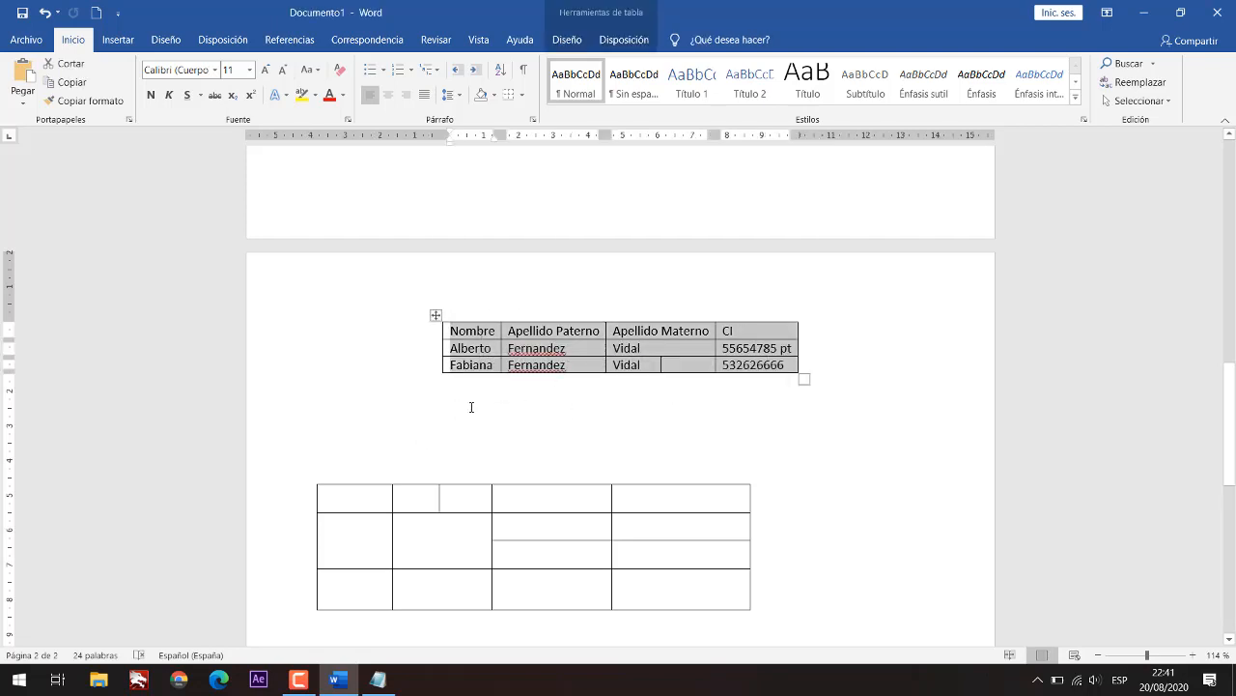
pyautogui.click(436, 422)
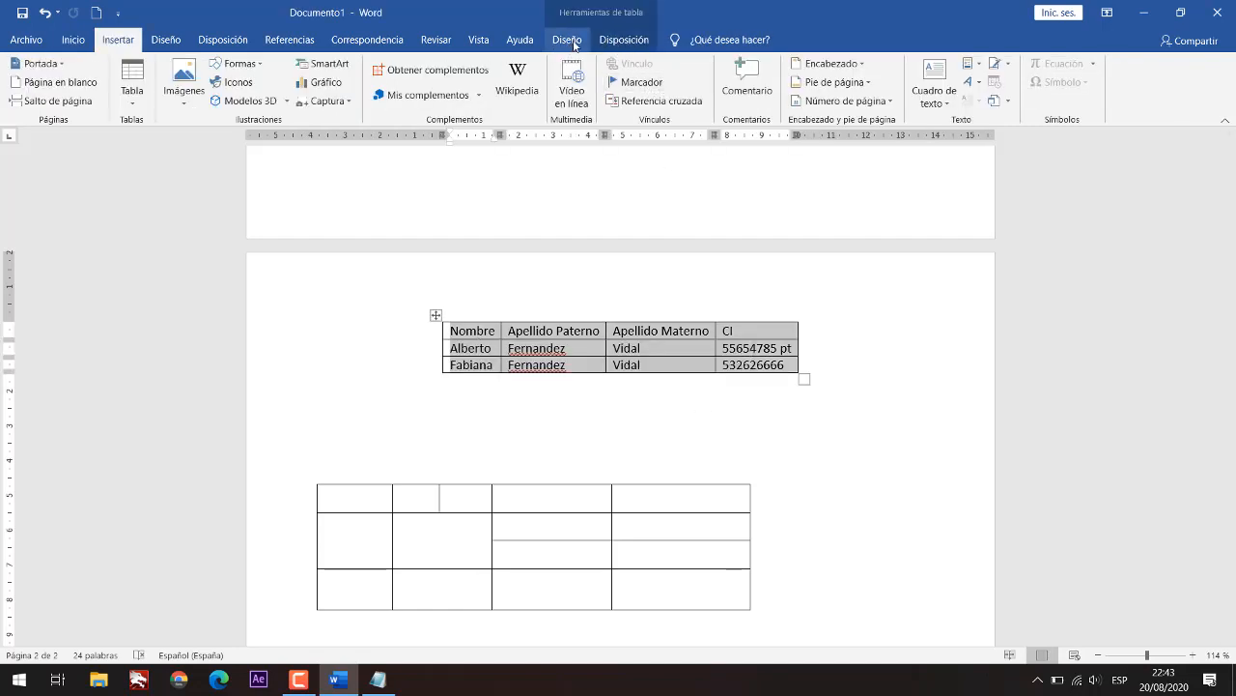
pyautogui.click(624, 40)
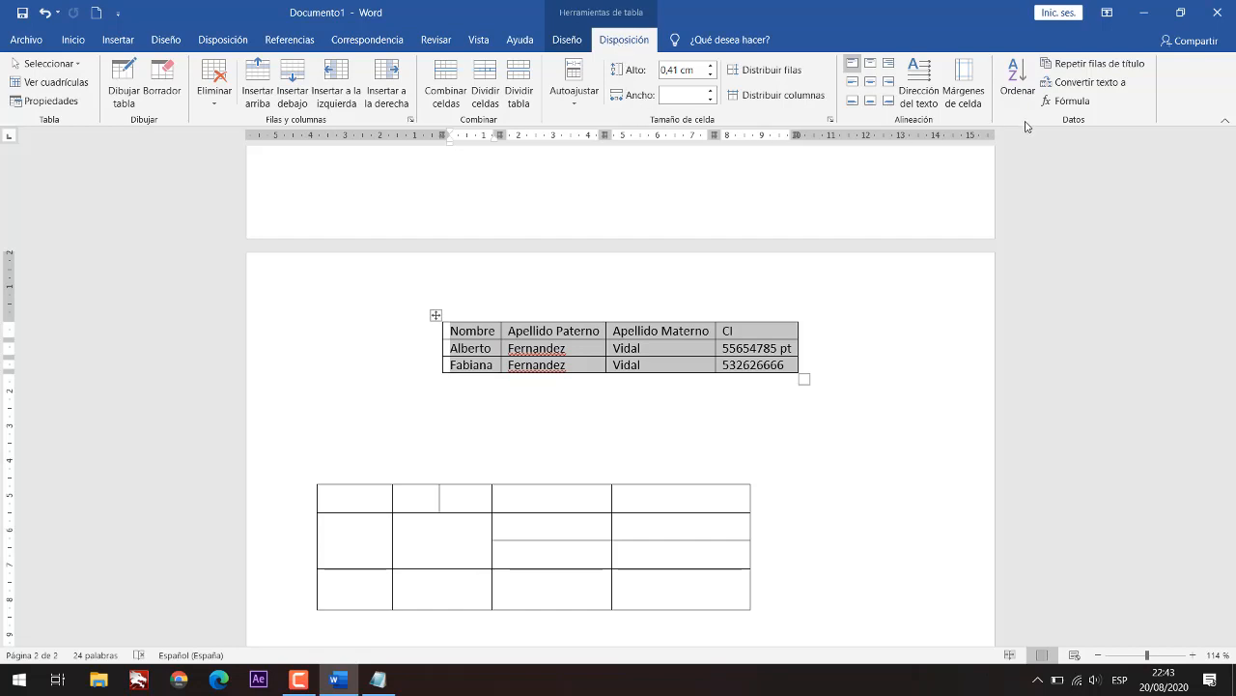
pyautogui.click(1098, 85)
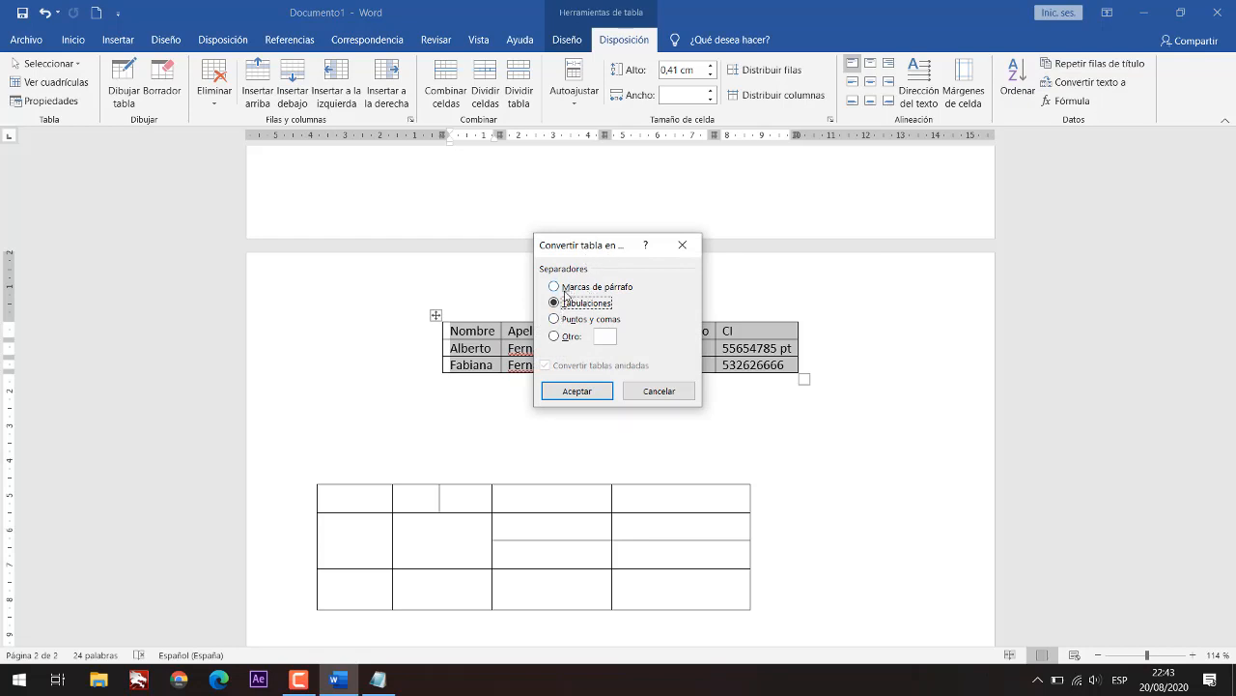
pyautogui.click(576, 290)
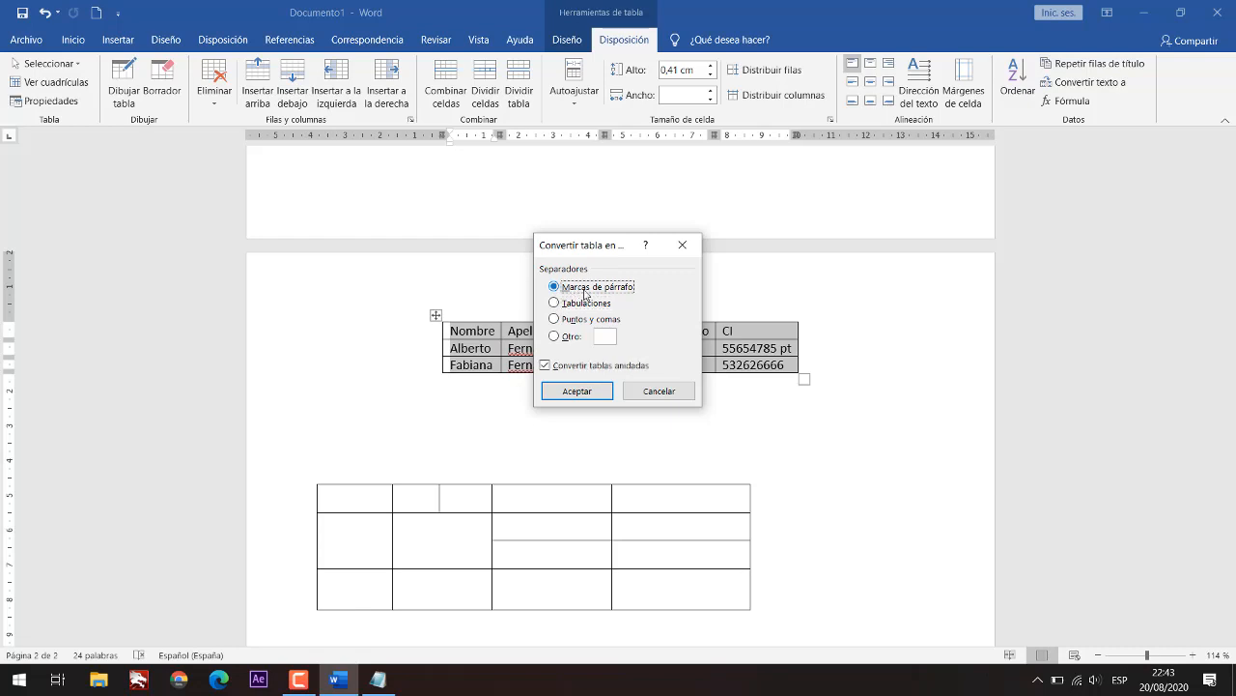
pyautogui.click(574, 304)
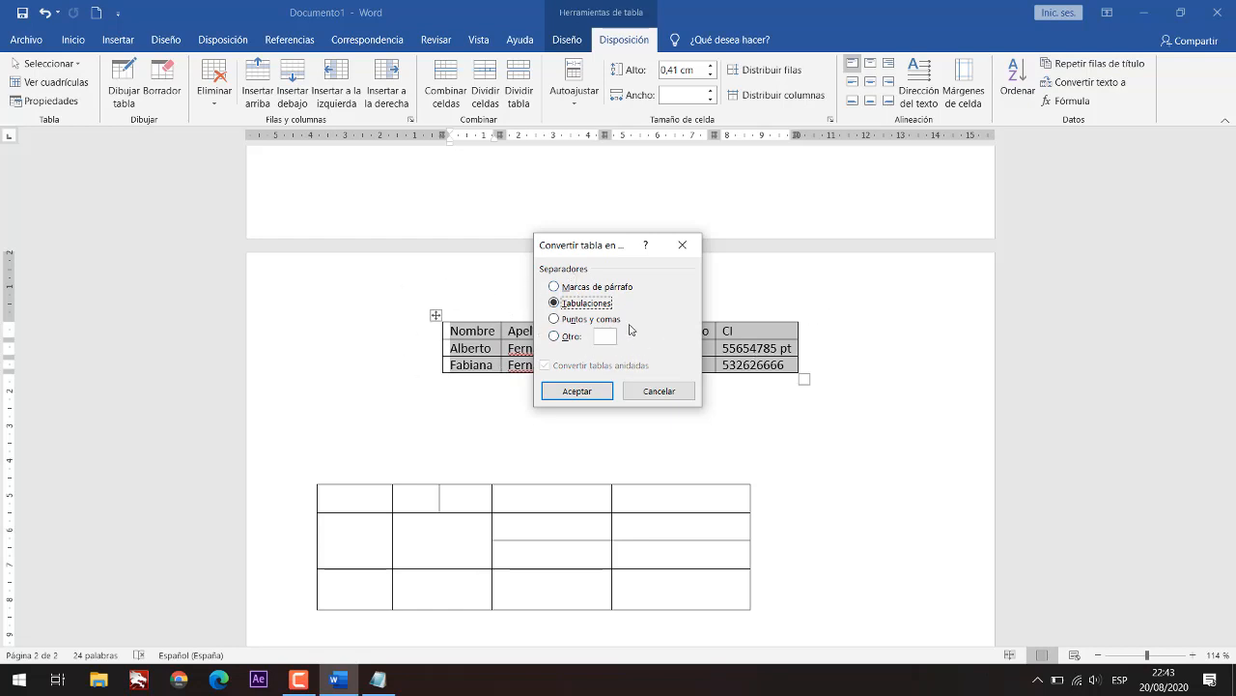
pyautogui.click(570, 322)
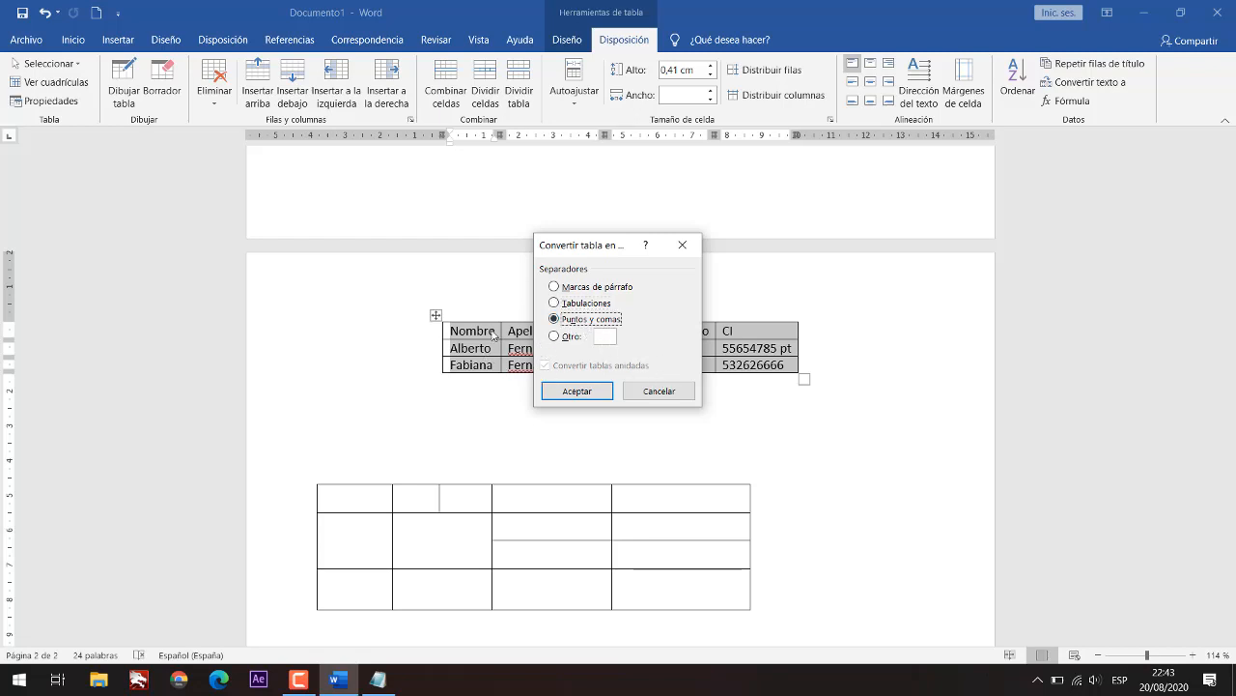
pyautogui.click(564, 337)
pyautogui.press('BackSpace')
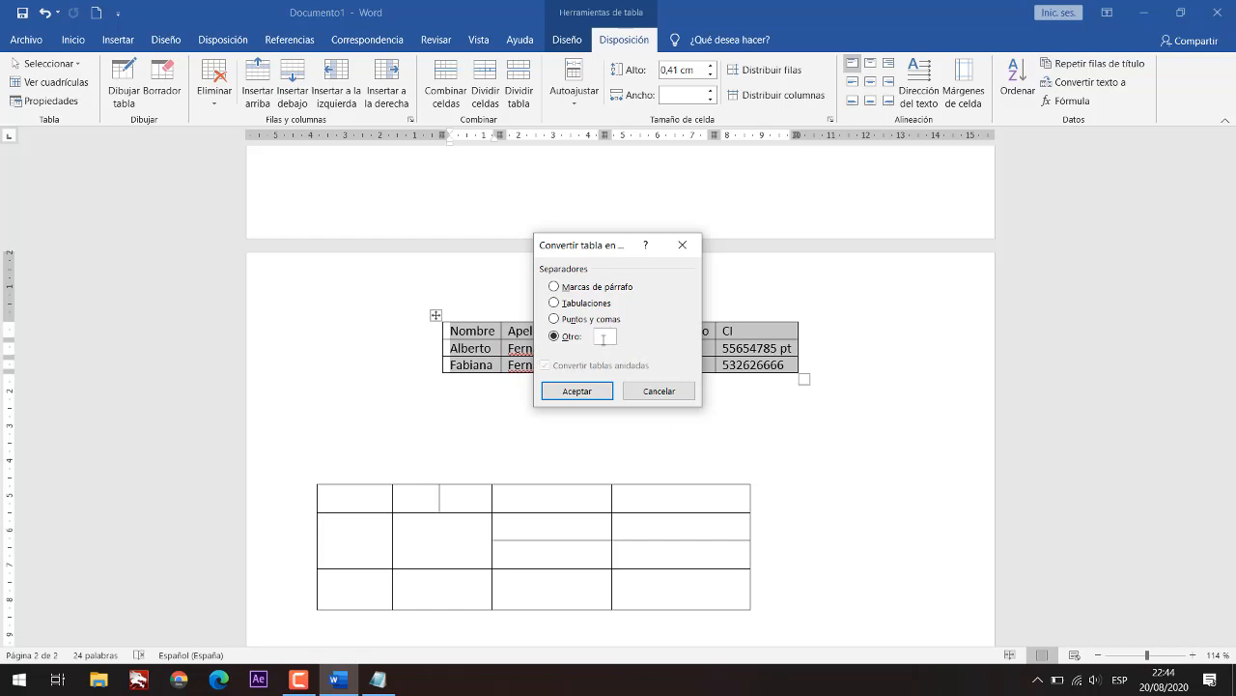
pyautogui.click(591, 396)
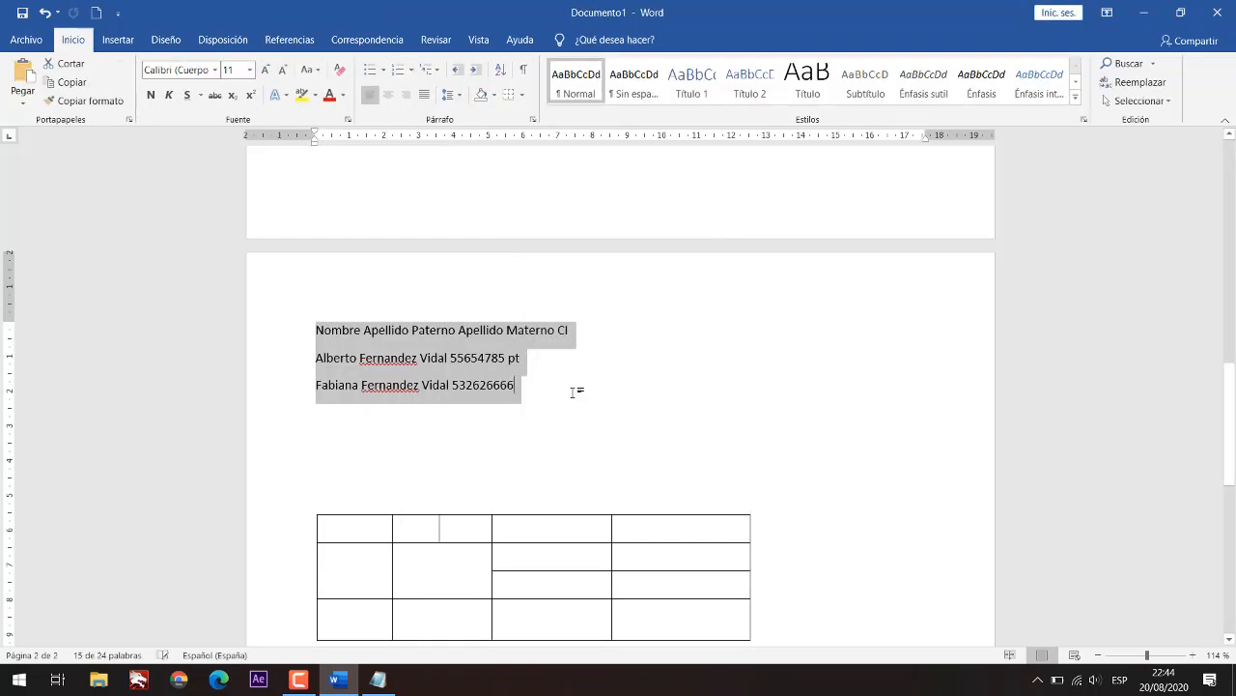
pyautogui.click(572, 388)
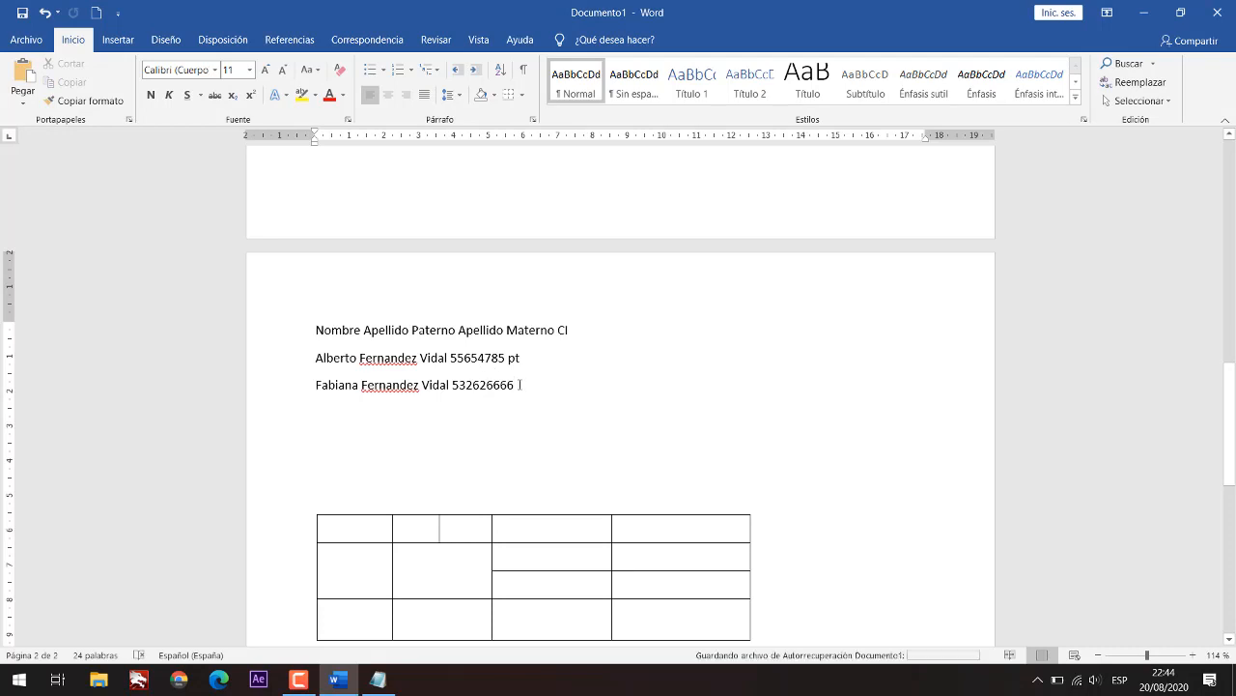
pyautogui.moveTo(529, 390); pyautogui.dragTo(316, 331)
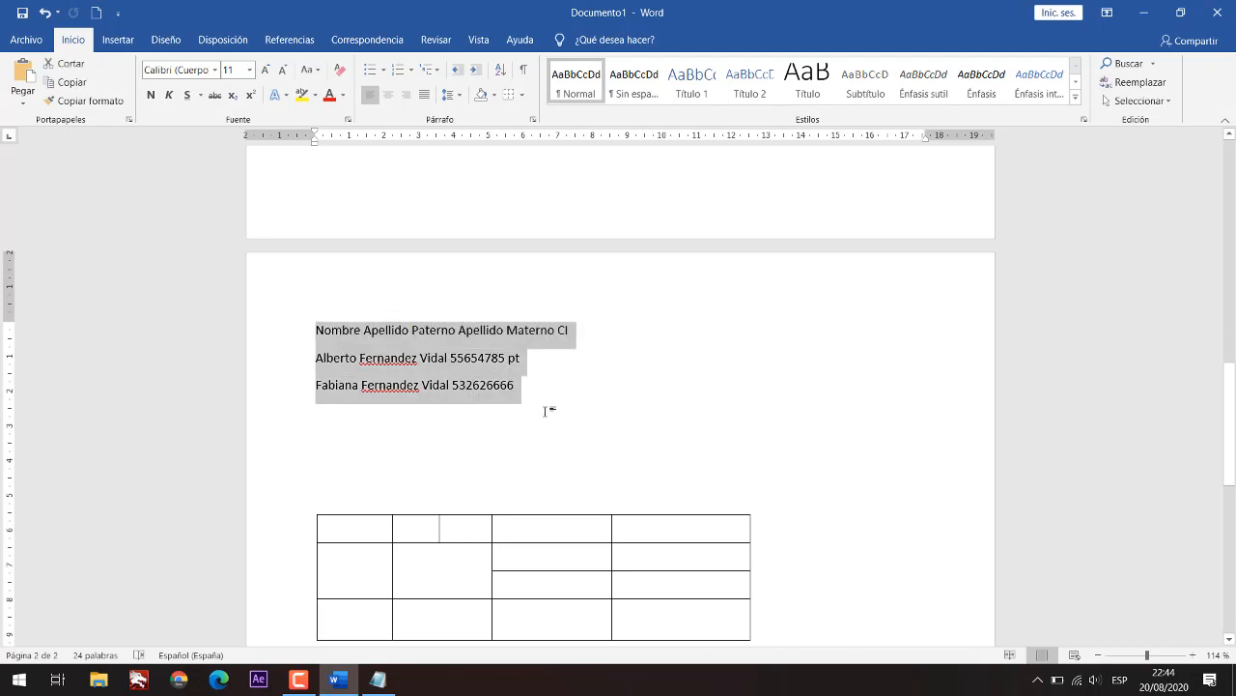
pyautogui.click(550, 410)
pyautogui.moveTo(450, 371); pyautogui.dragTo(306, 325)
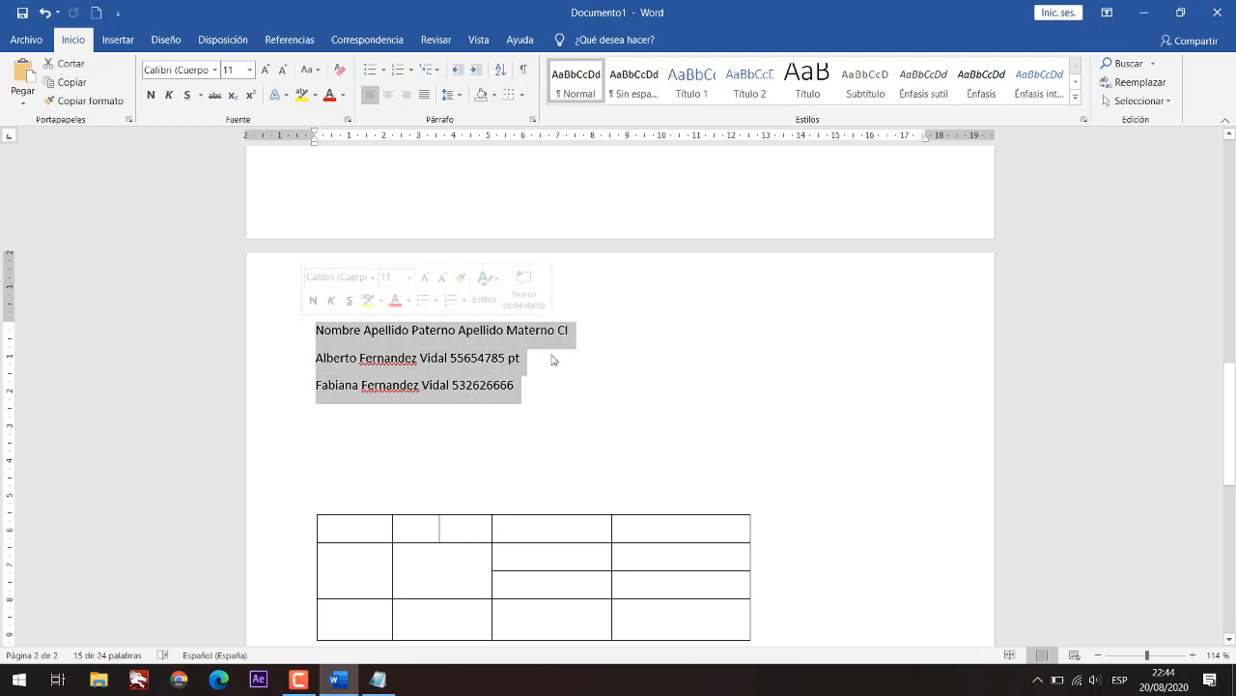
pyautogui.click(548, 385)
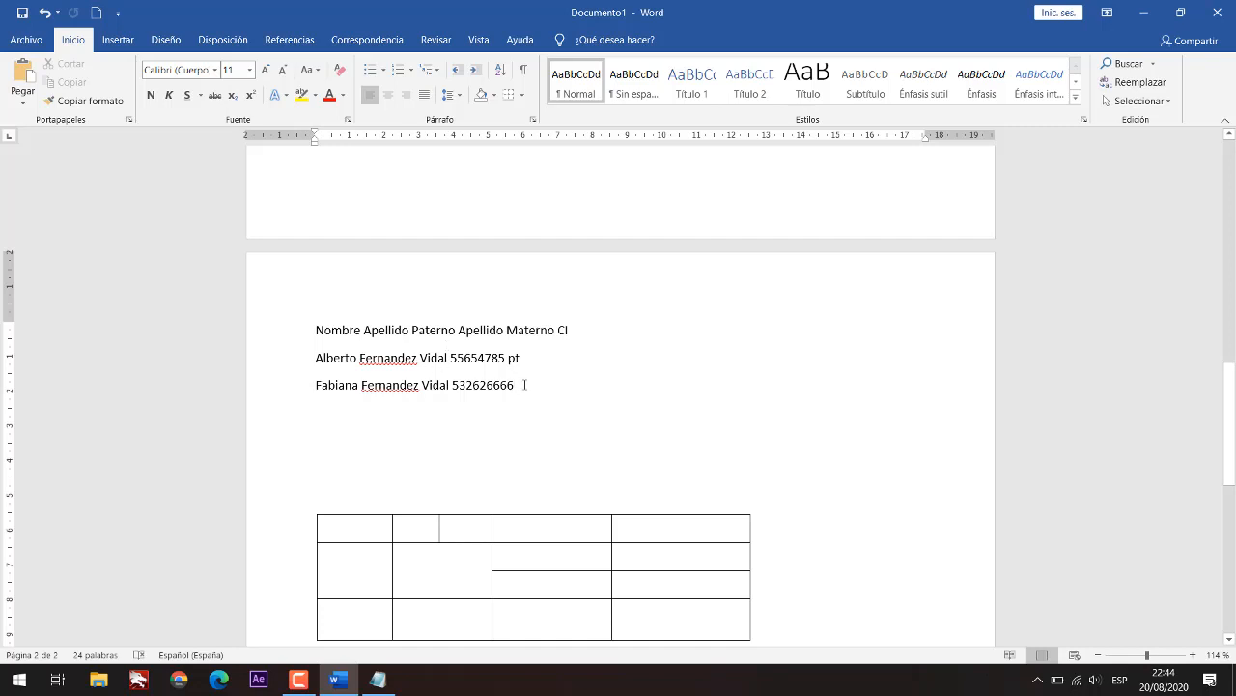
pyautogui.moveTo(525, 384); pyautogui.dragTo(298, 337)
pyautogui.click(480, 359)
pyautogui.moveTo(515, 385); pyautogui.dragTo(321, 331)
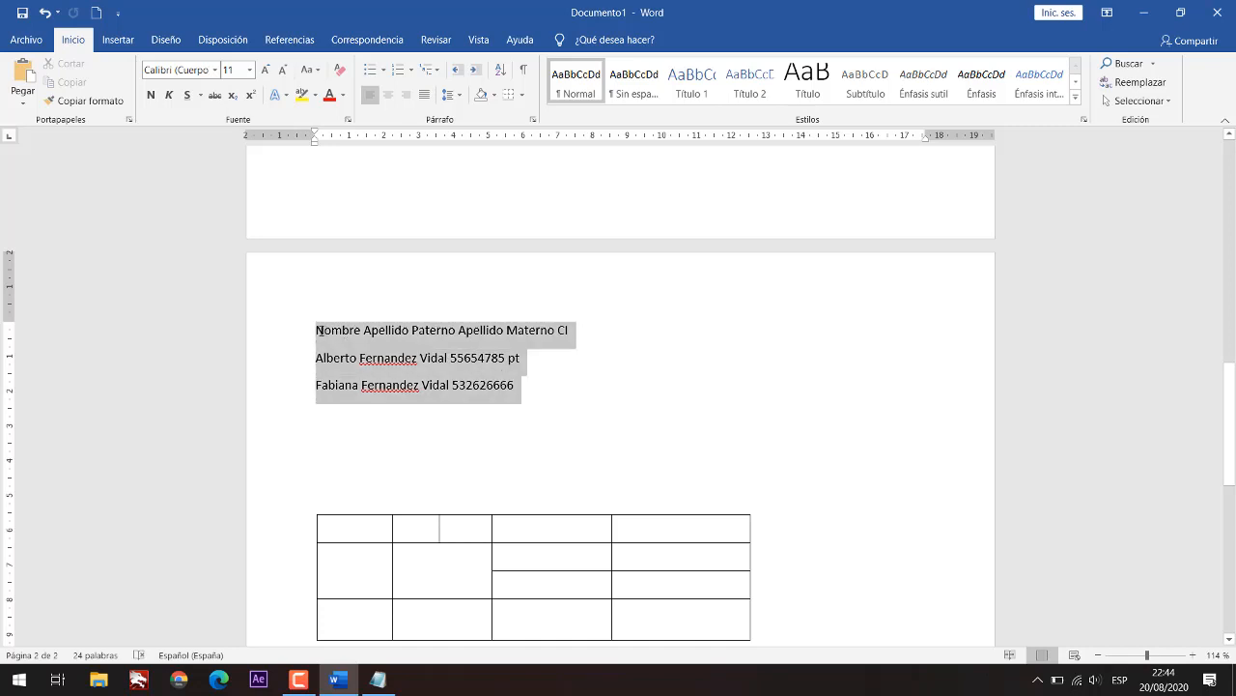
pyautogui.click(533, 390)
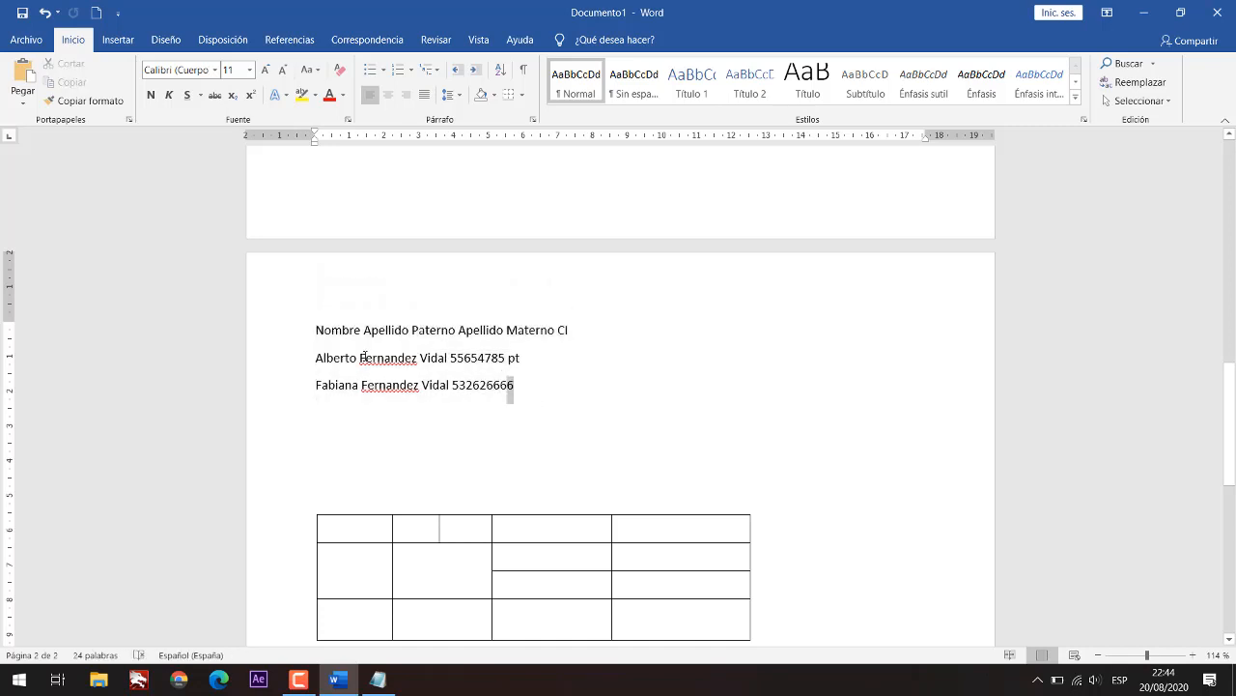
pyautogui.moveTo(364, 357); pyautogui.dragTo(272, 338)
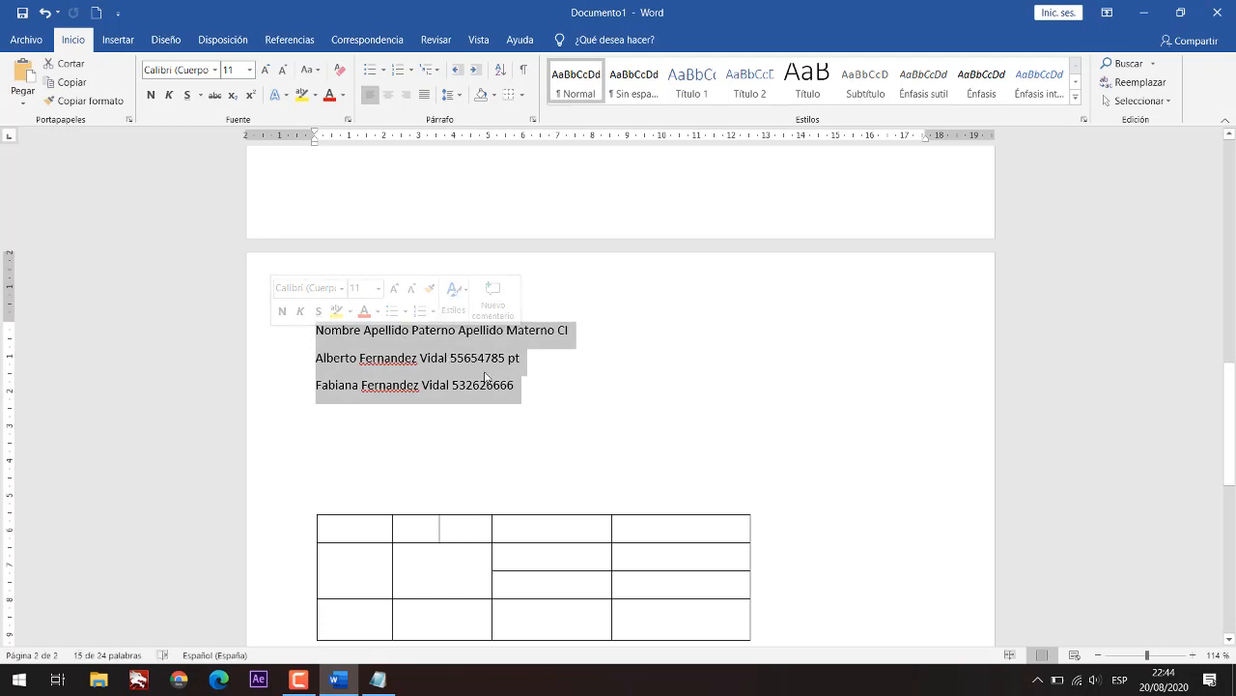
pyautogui.click(544, 390)
# Step: Convert the three lines of name text to a table auto-fitted to the window, using a space as the Otro separator
pyautogui.moveTo(543, 390); pyautogui.dragTo(273, 329)
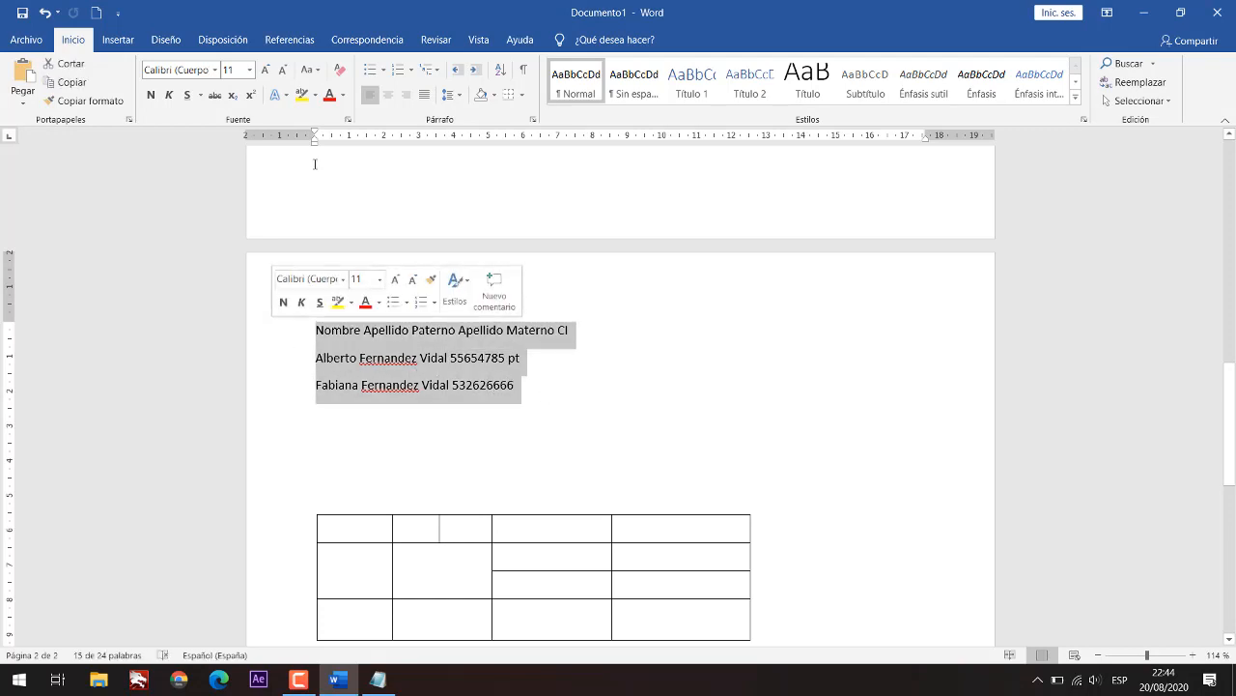
pyautogui.click(117, 43)
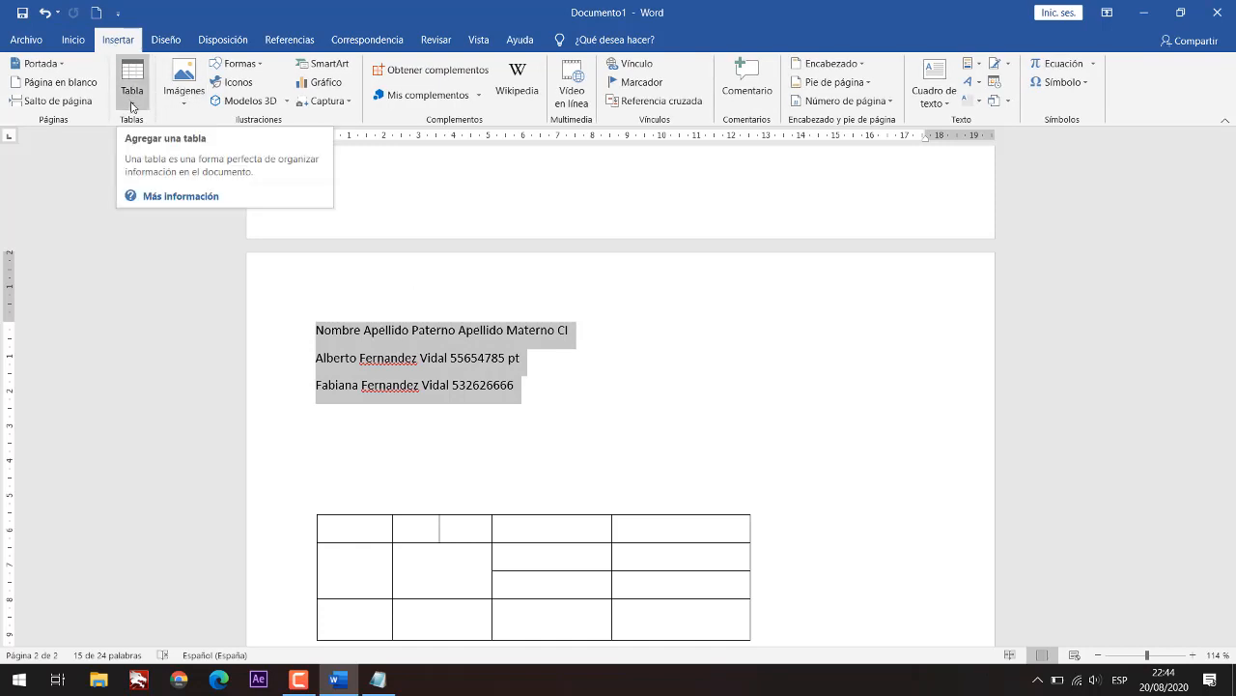
pyautogui.click(133, 104)
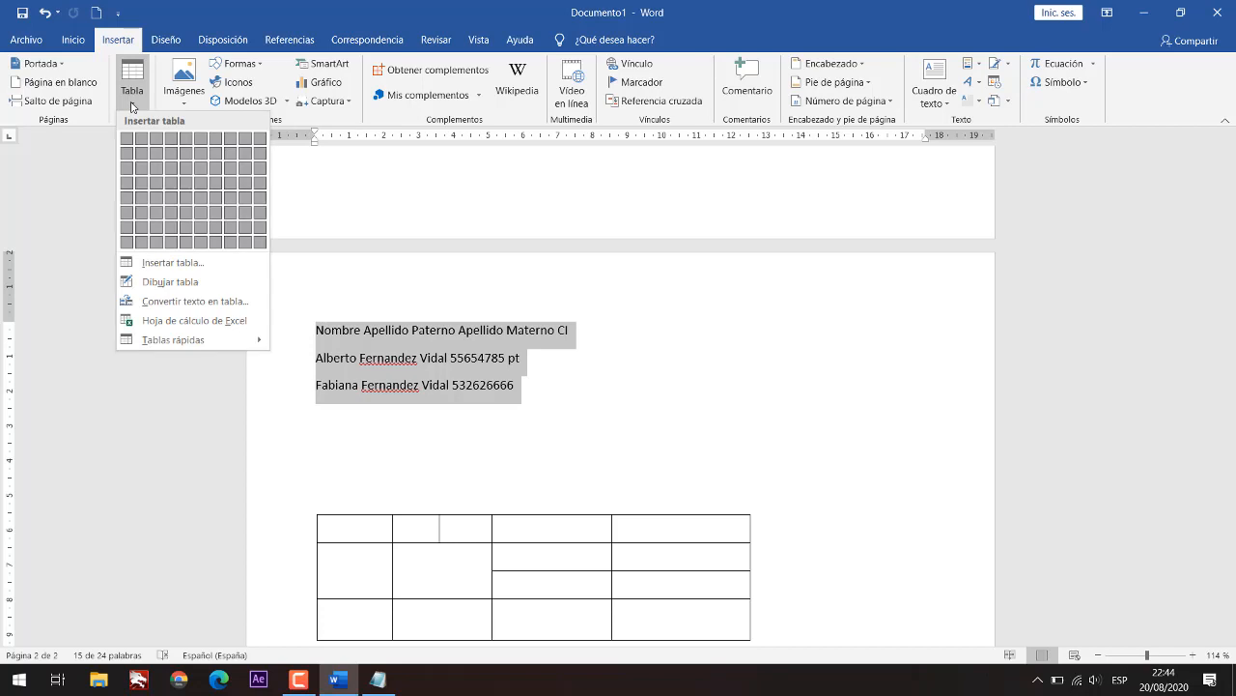
pyautogui.click(175, 307)
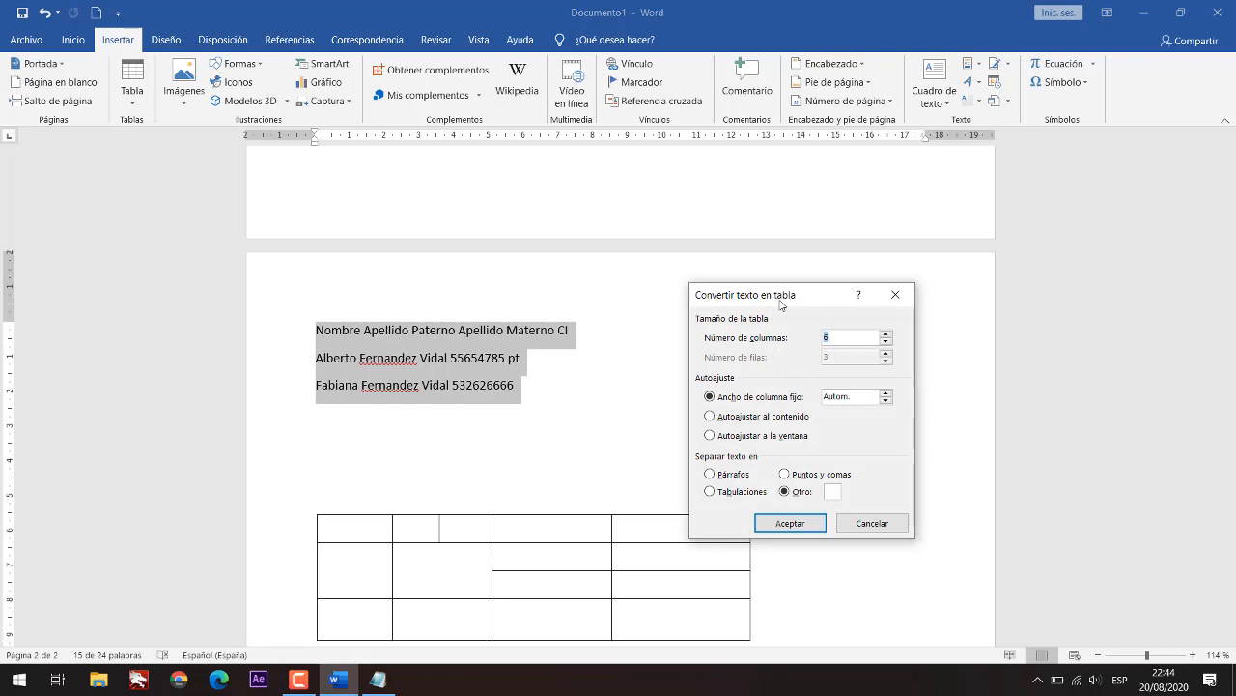
pyautogui.moveTo(783, 299); pyautogui.dragTo(779, 245)
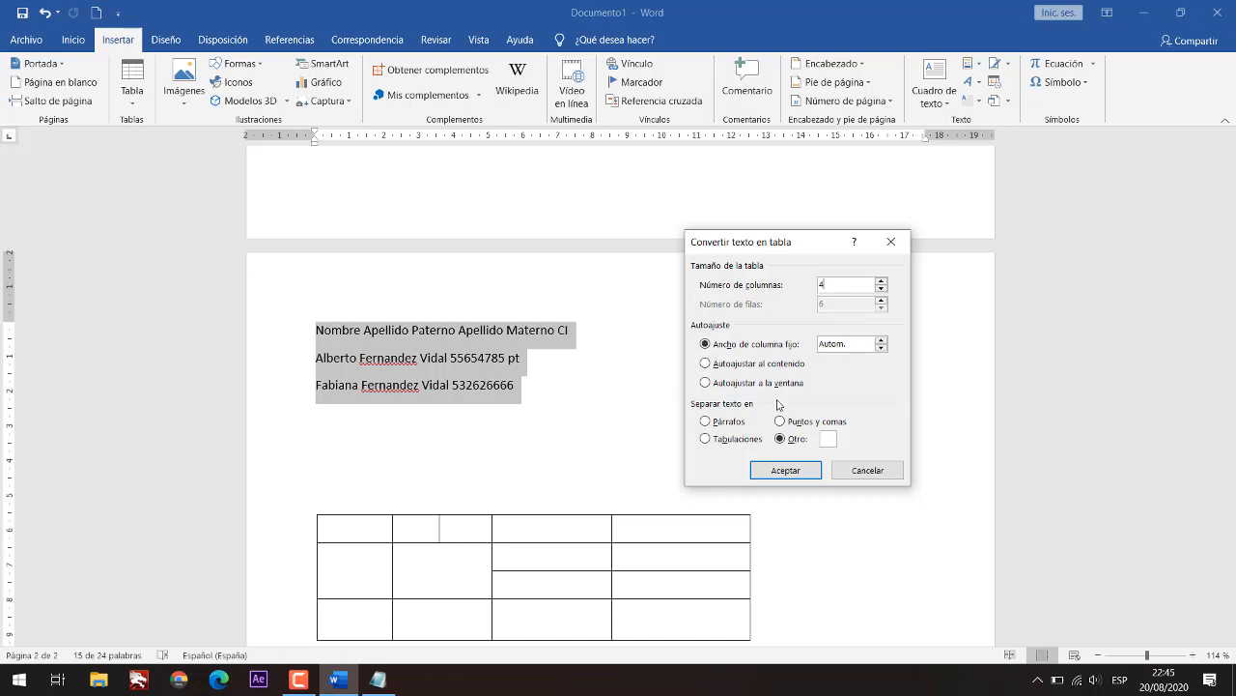
pyautogui.click(747, 367)
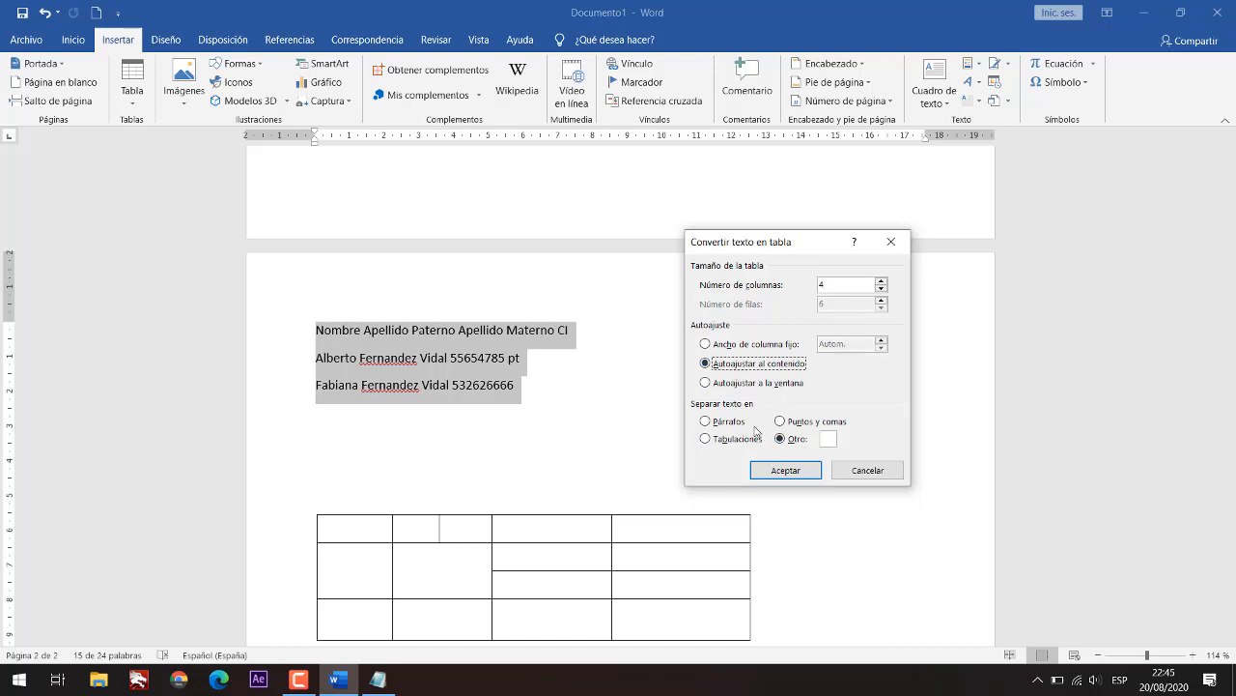
pyautogui.click(753, 384)
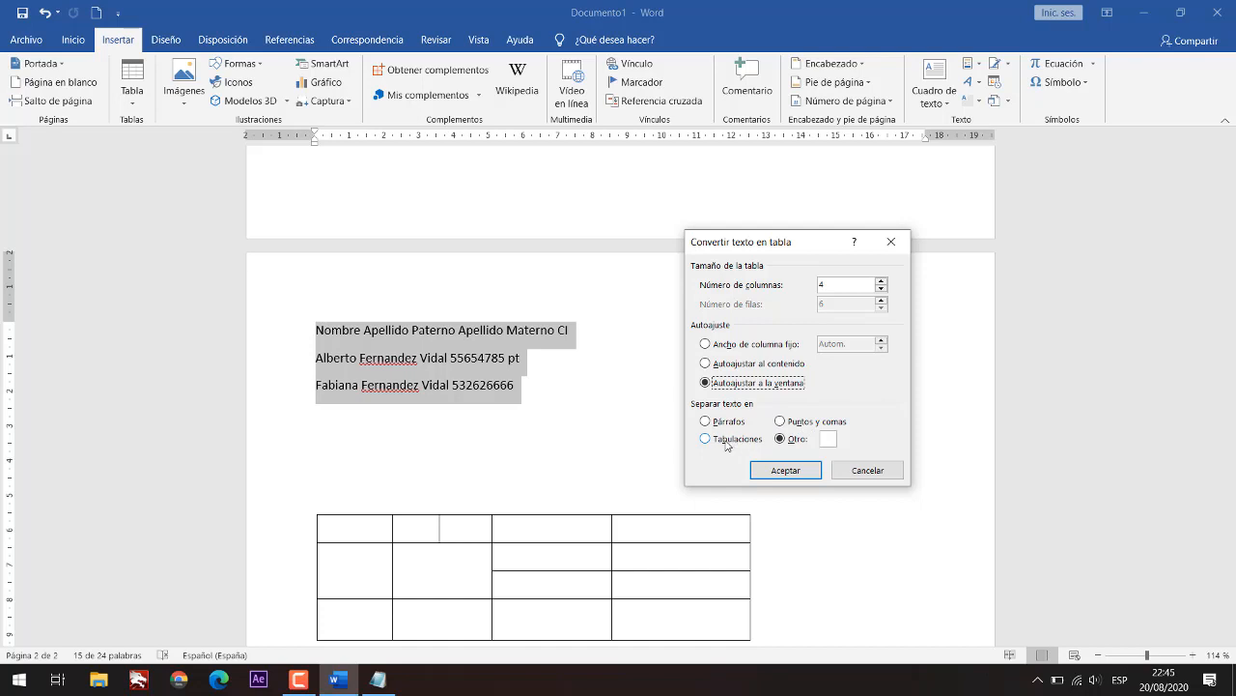
pyautogui.click(827, 439)
pyautogui.click(780, 469)
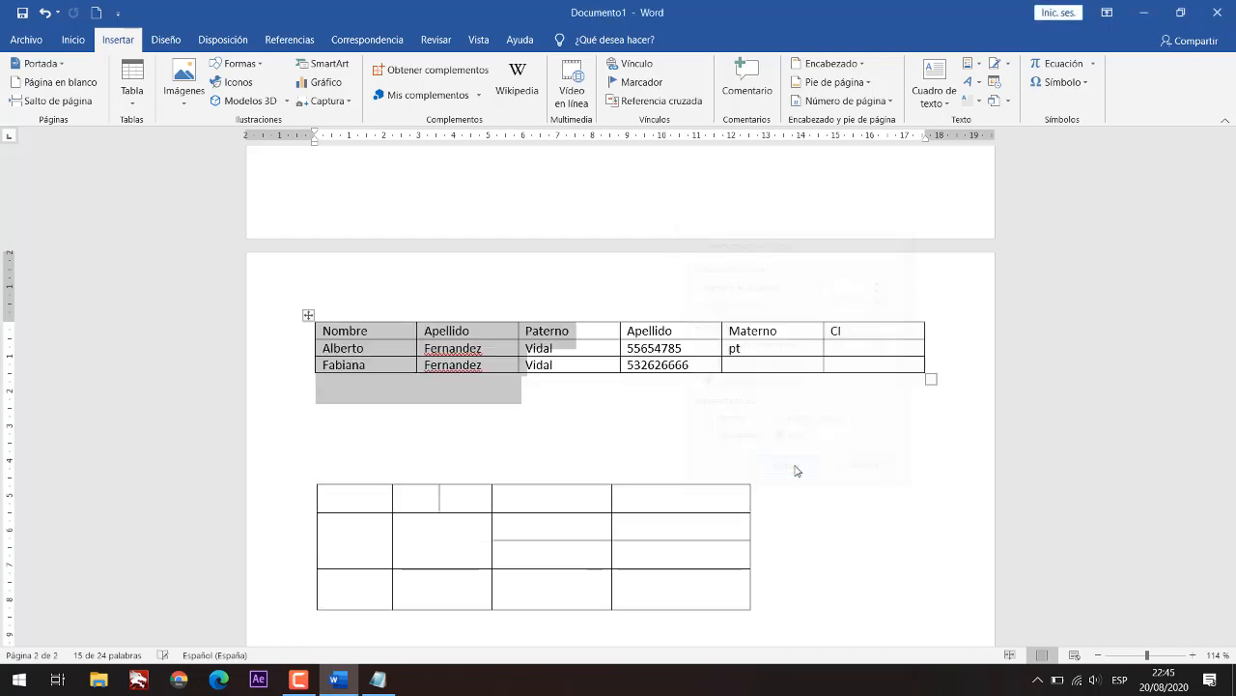
# Step: Check the stray "pt" entry under Materno and undo the space-separated table conversion
pyautogui.click(753, 403)
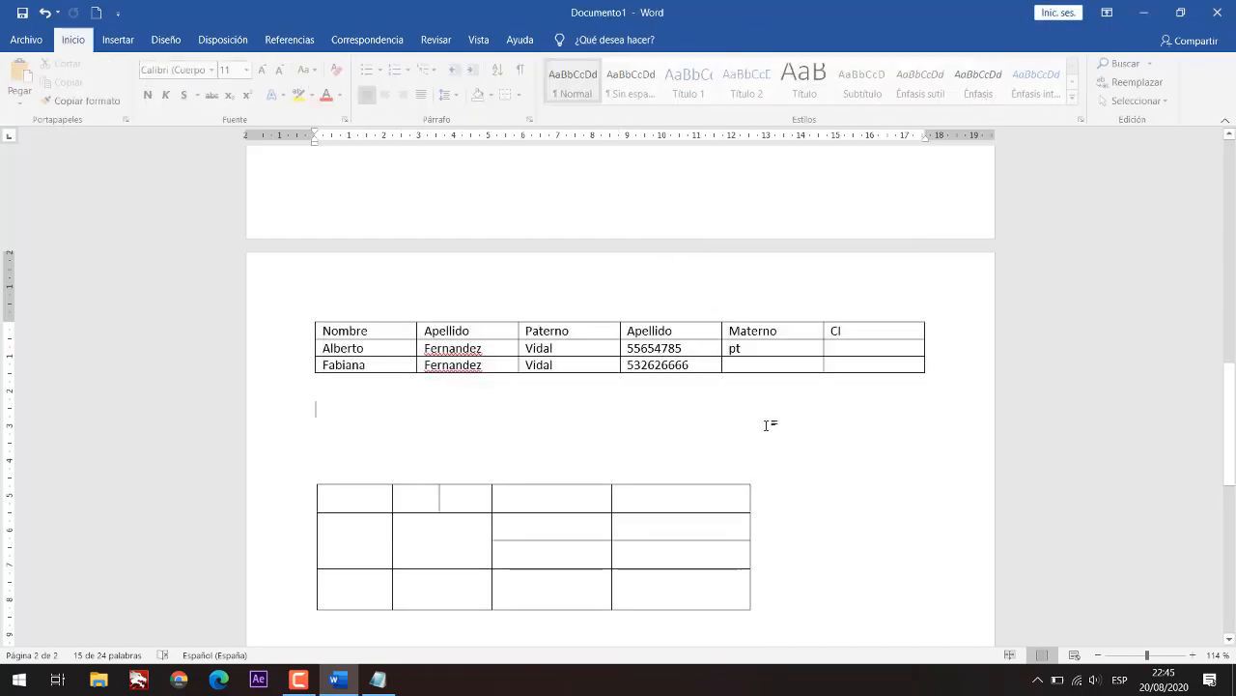
pyautogui.click(739, 352)
pyautogui.moveTo(744, 348); pyautogui.dragTo(730, 349)
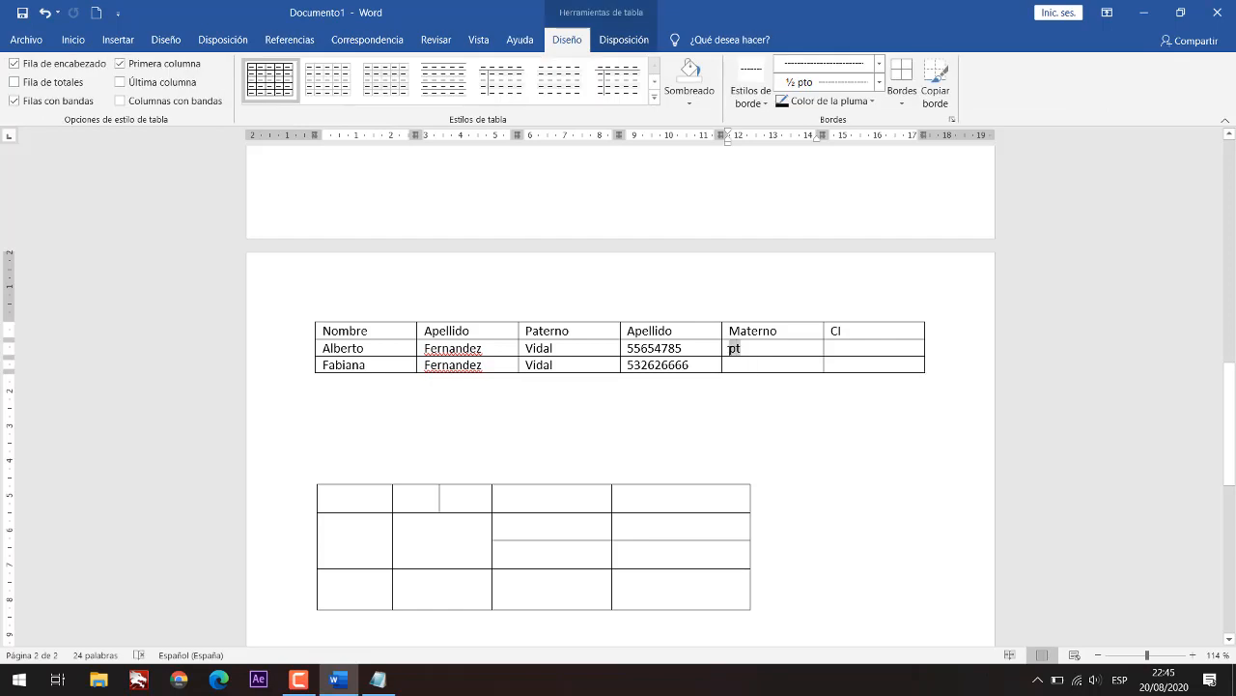
pyautogui.click(713, 351)
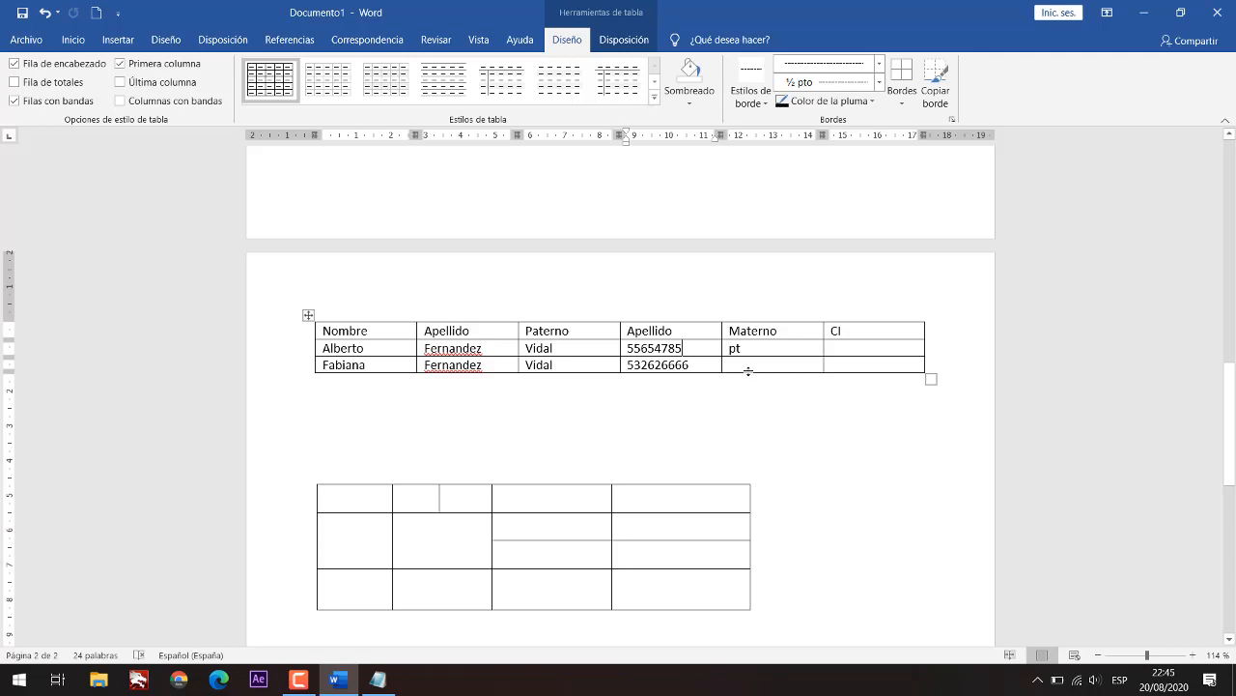
pyautogui.hotkey('ctrl', 'z')
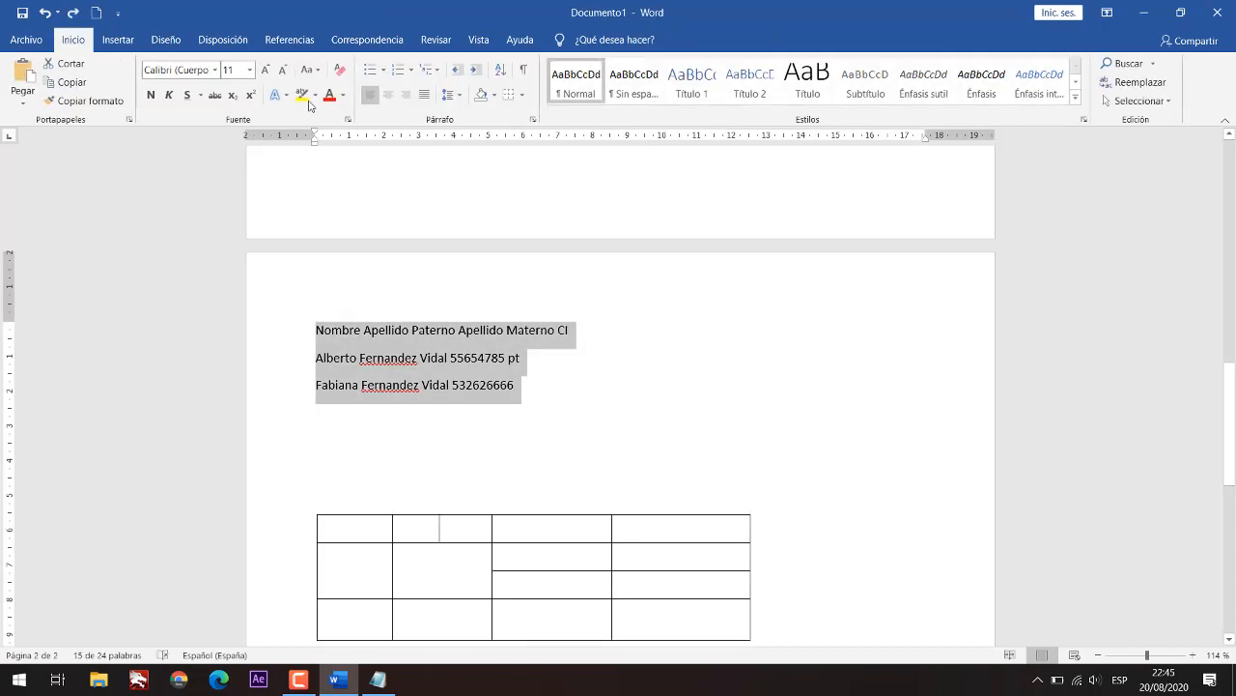
# Step: Try converting the three text lines to a table with Párrafos as the separator, and undo the conversion
pyautogui.click(118, 40)
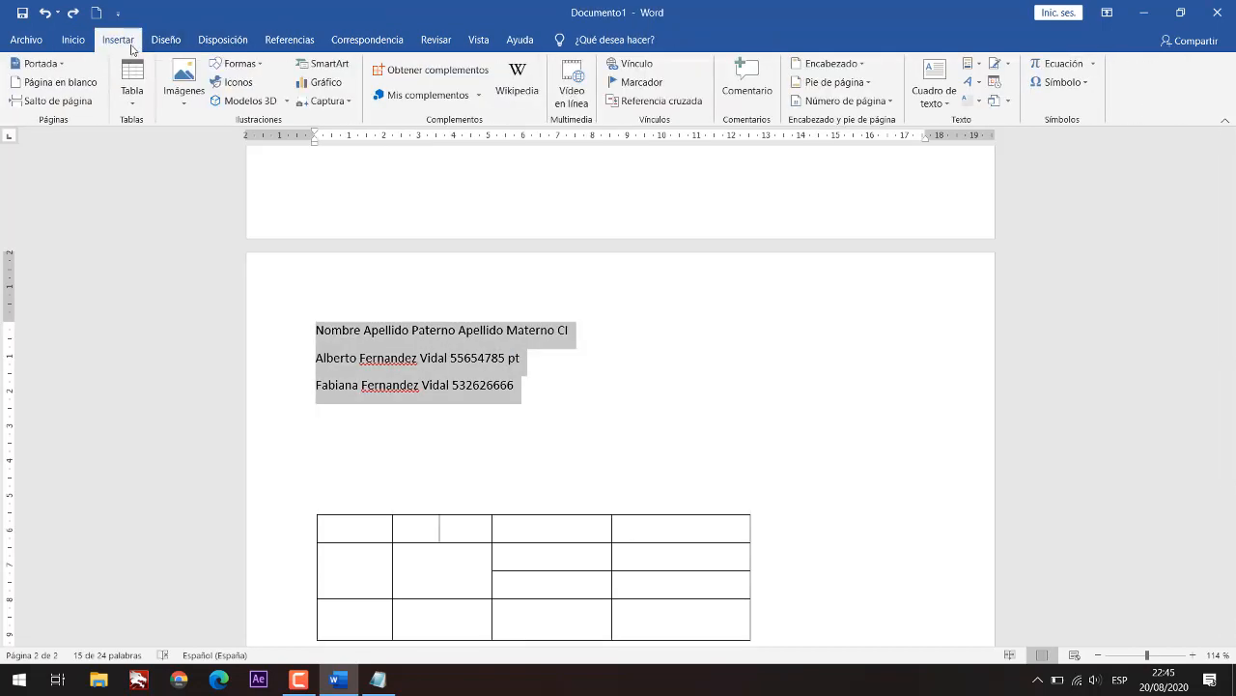
pyautogui.click(143, 104)
pyautogui.click(203, 299)
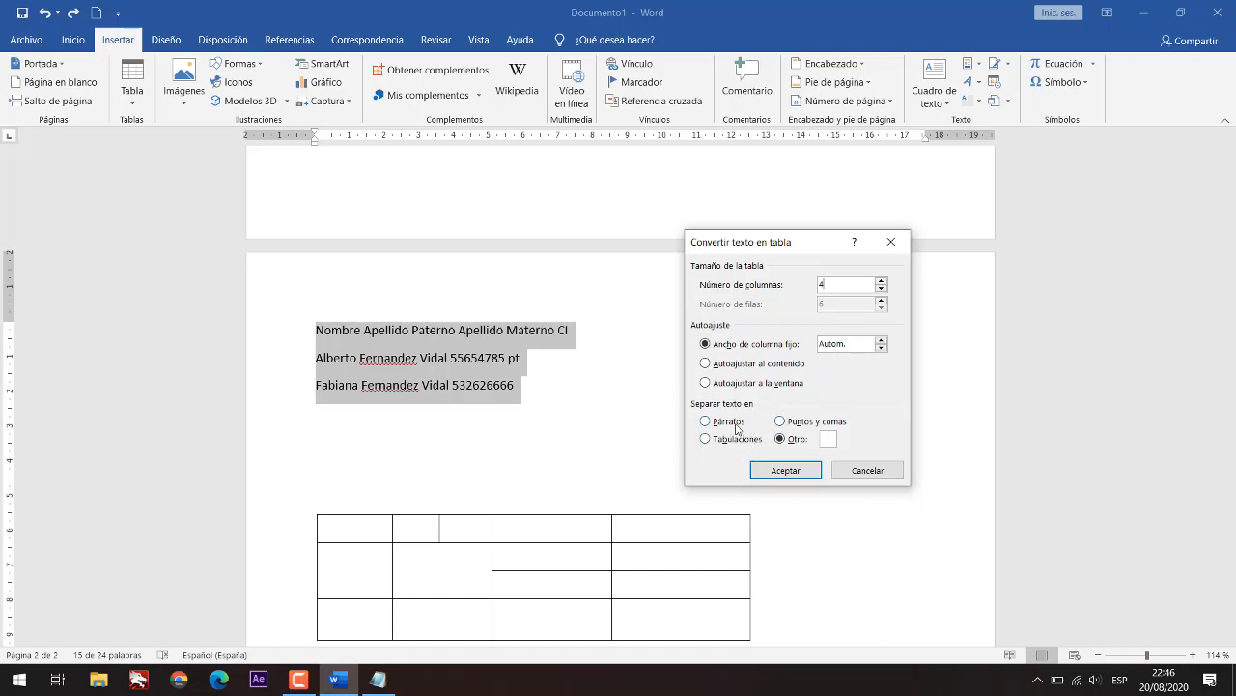
pyautogui.click(733, 426)
pyautogui.click(779, 473)
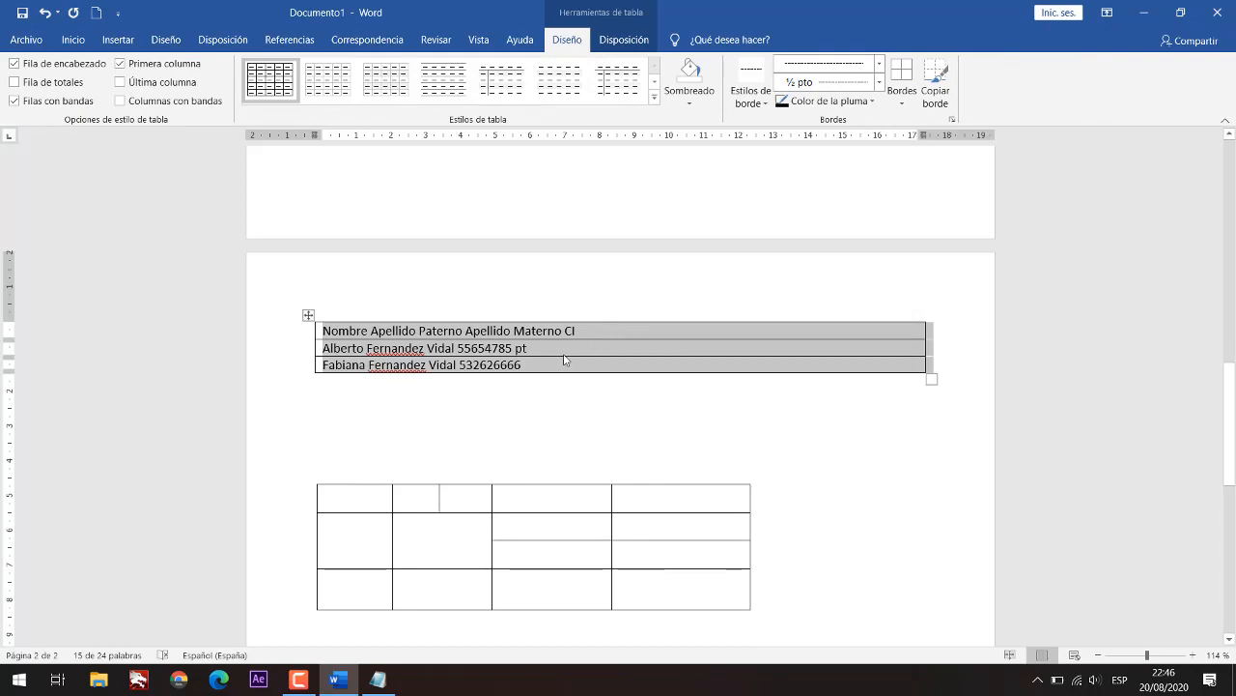
pyautogui.hotkey('ctrl', 'z')
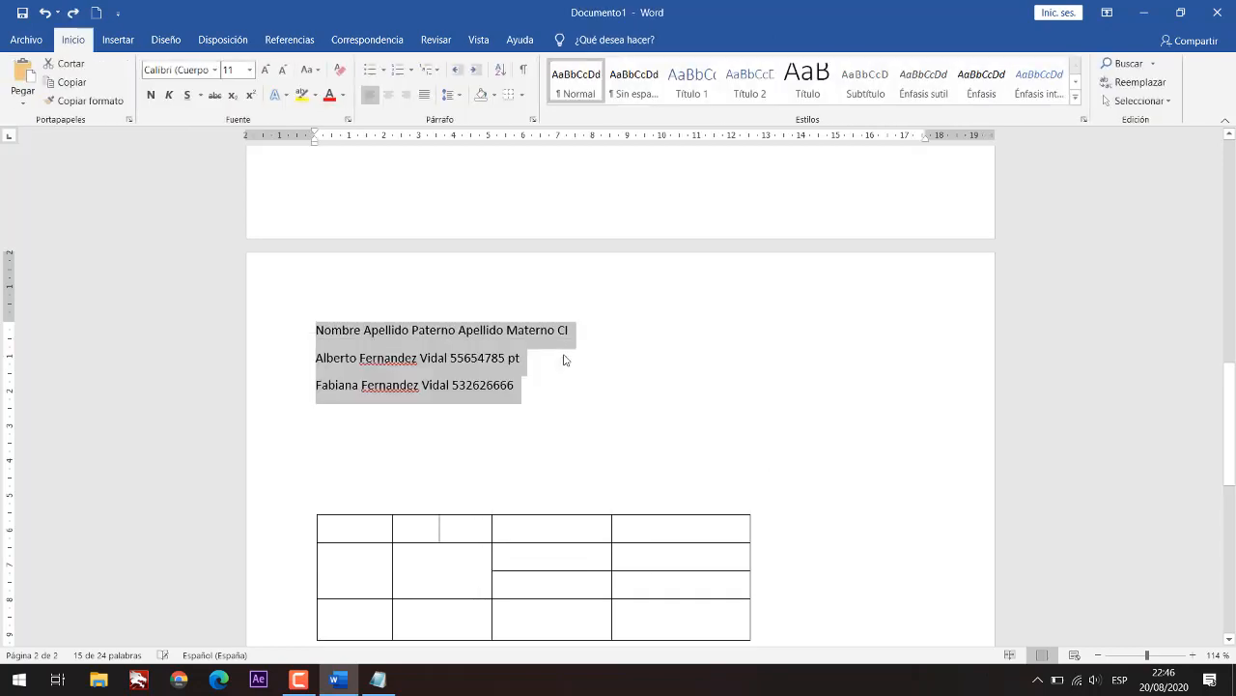
# Step: Try converting the three text lines to a table with Tabulaciones as the separator, and undo the conversion
pyautogui.click(151, 41)
pyautogui.click(117, 40)
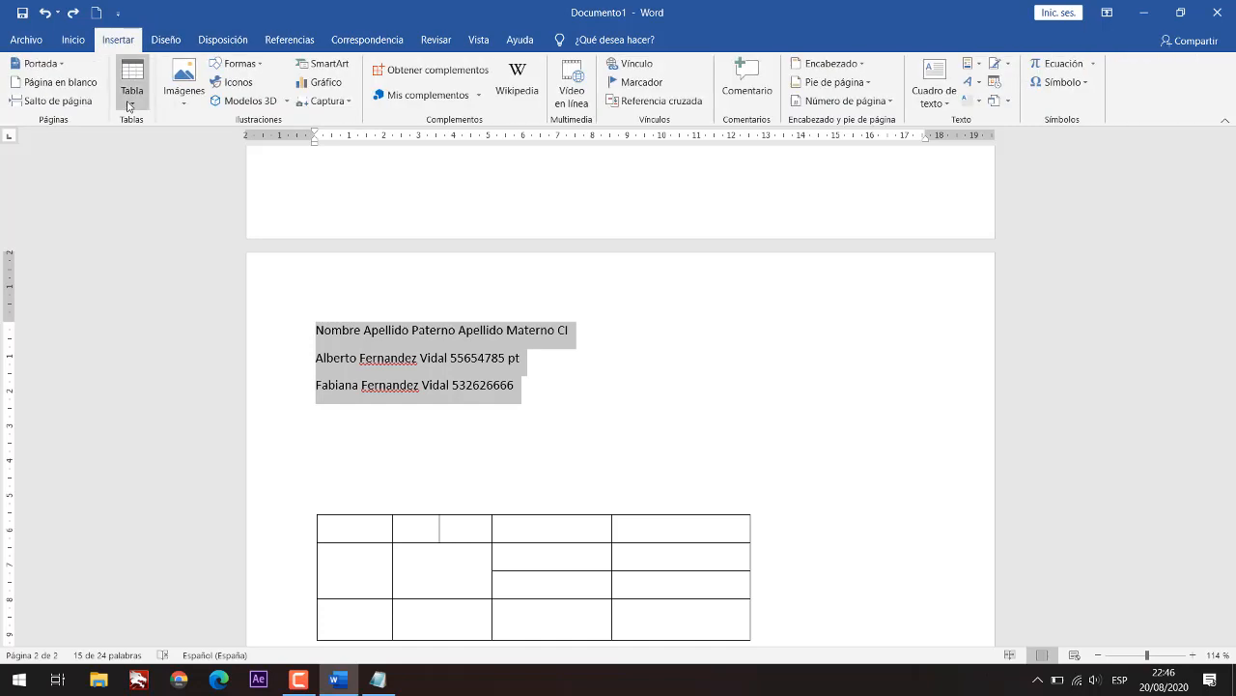
pyautogui.click(132, 96)
pyautogui.click(195, 300)
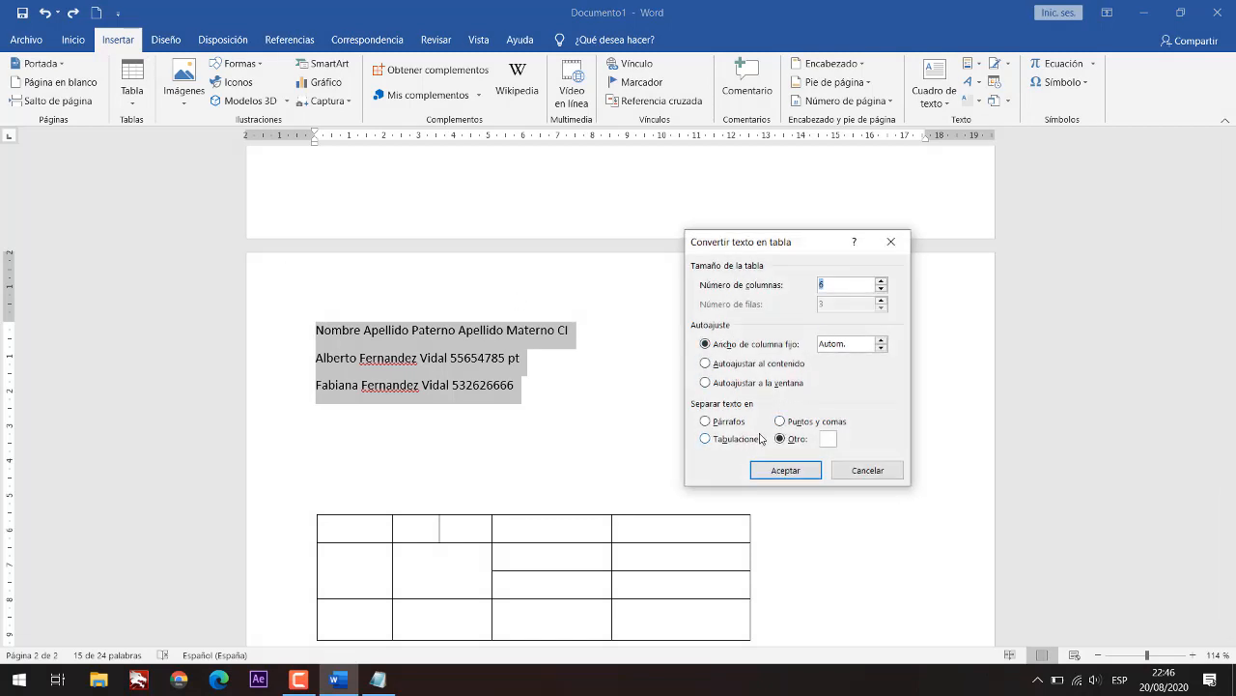
pyautogui.click(738, 439)
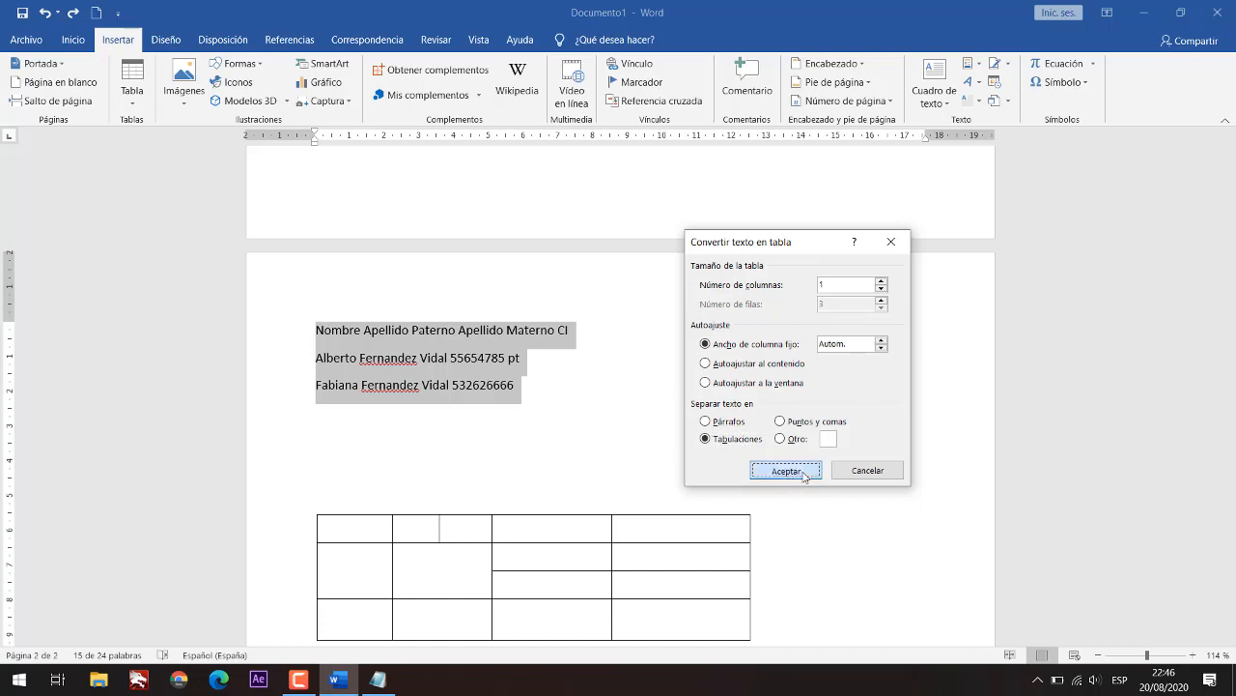
pyautogui.click(783, 470)
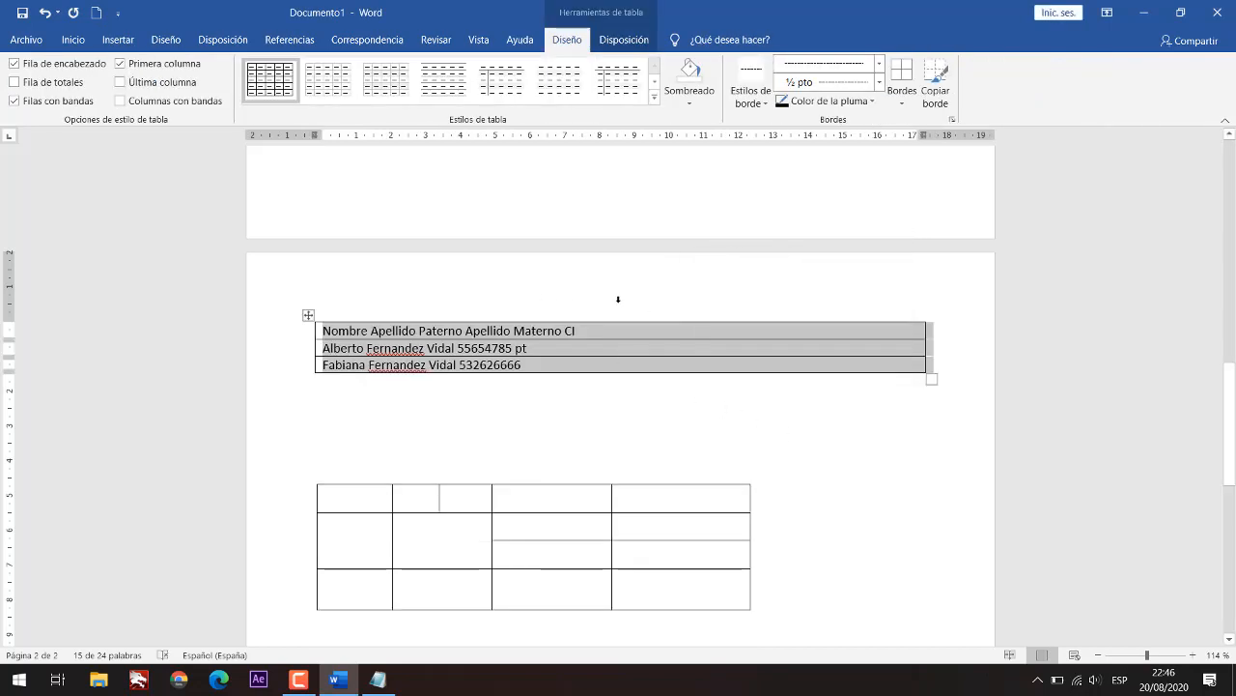
pyautogui.hotkey('ctrl', 'z')
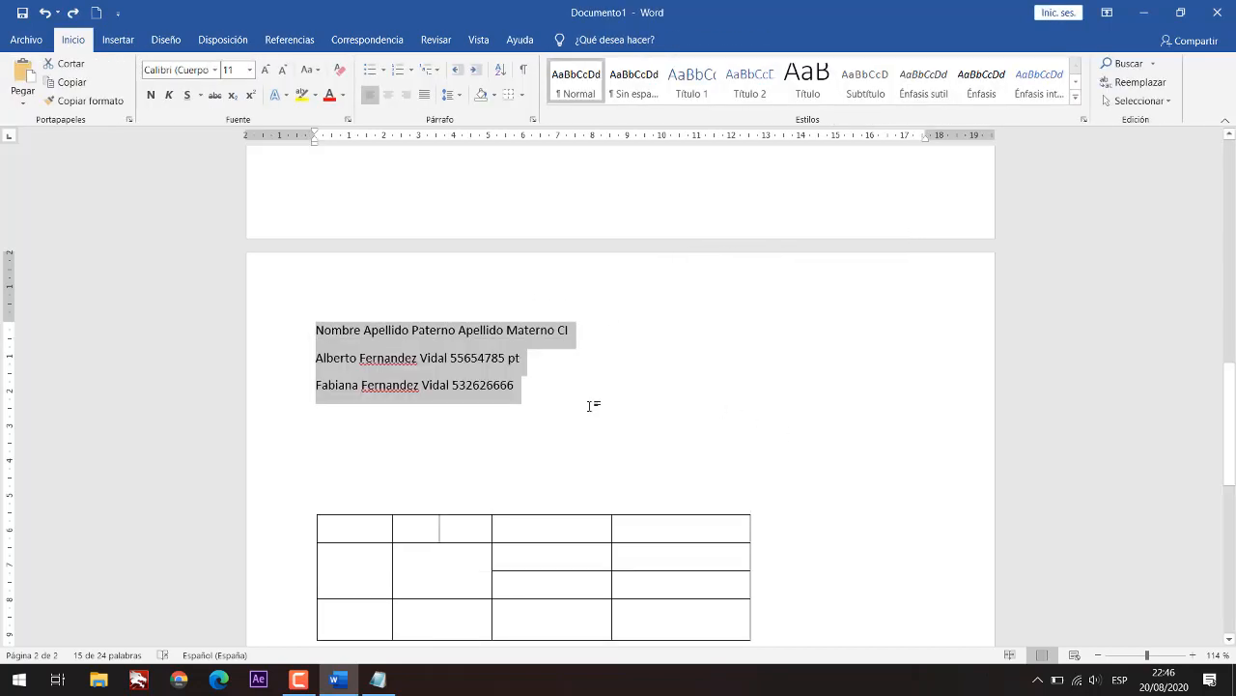
# Step: Delete the stray "pt" from the second line and join the header words into ApellidoPaterno and ApellidoMaterno
pyautogui.click(531, 402)
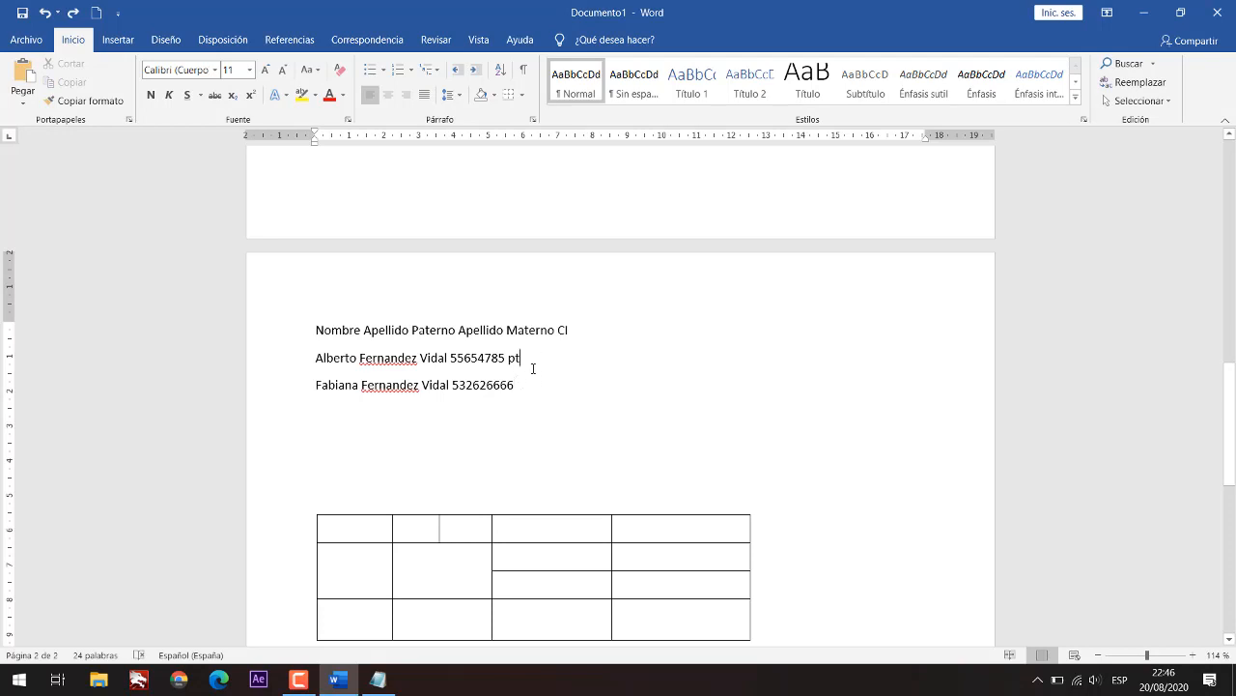
pyautogui.press('BackSpace')
pyautogui.press('BackSpace')
pyautogui.press('BackSpace')
pyautogui.press('BackSpace')
pyautogui.click(513, 370)
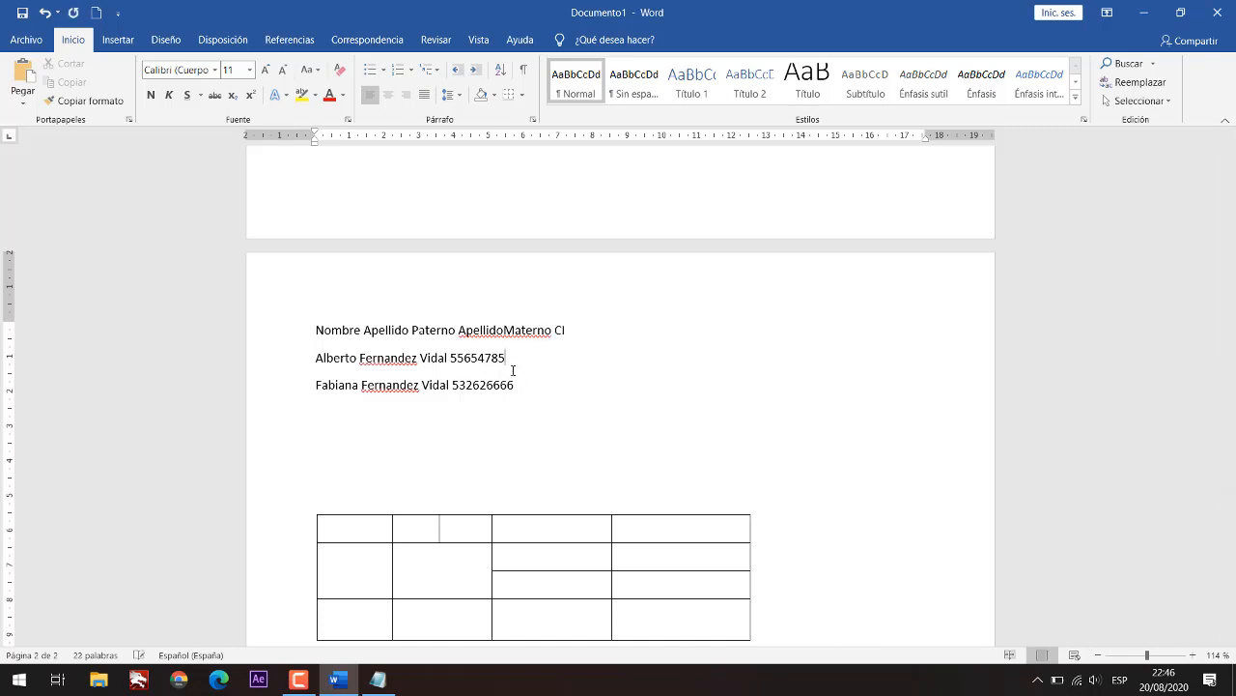
pyautogui.click(412, 330)
pyautogui.press('BackSpace')
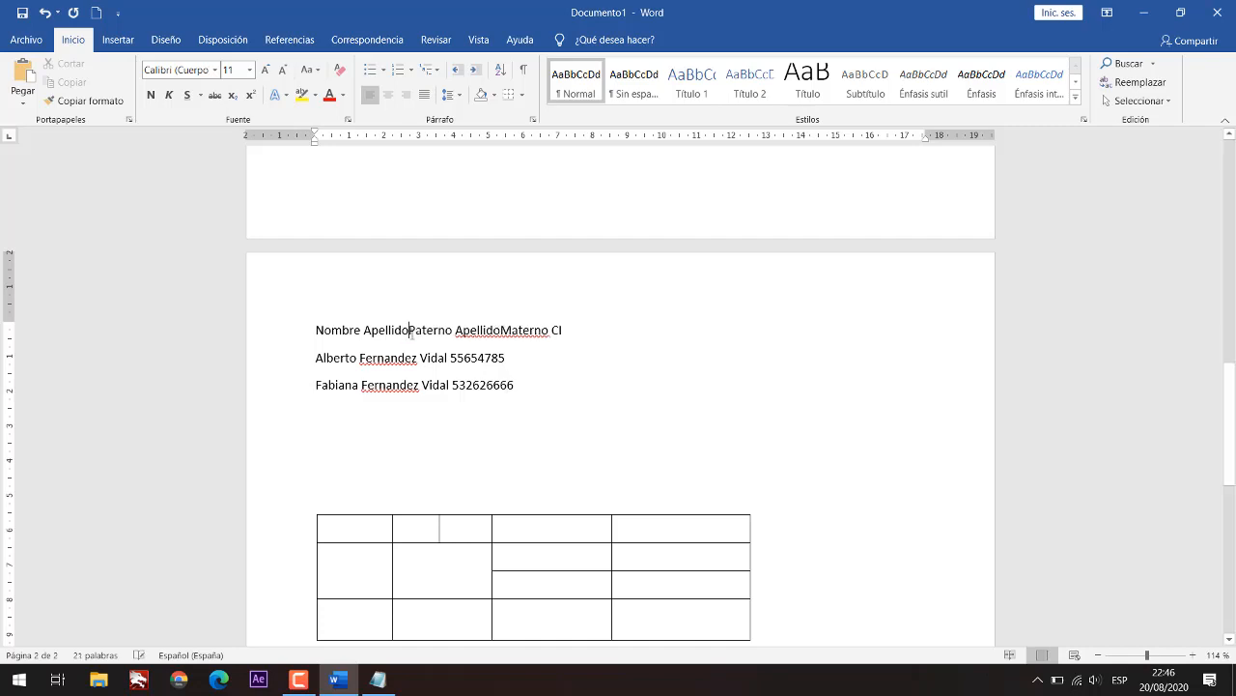
# Step: Convert the three cleaned-up text lines to a four-column table with fixed column width, using a space as the Otro separator
pyautogui.moveTo(530, 384); pyautogui.dragTo(290, 328)
pyautogui.click(132, 43)
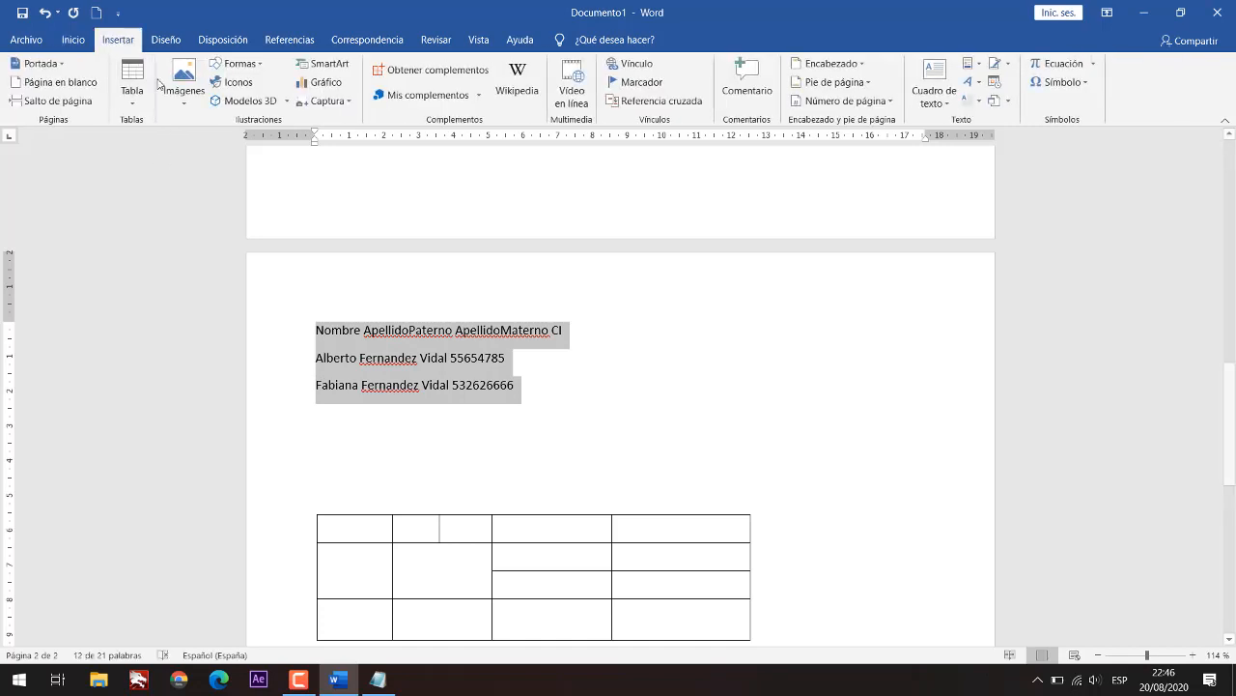
pyautogui.click(134, 102)
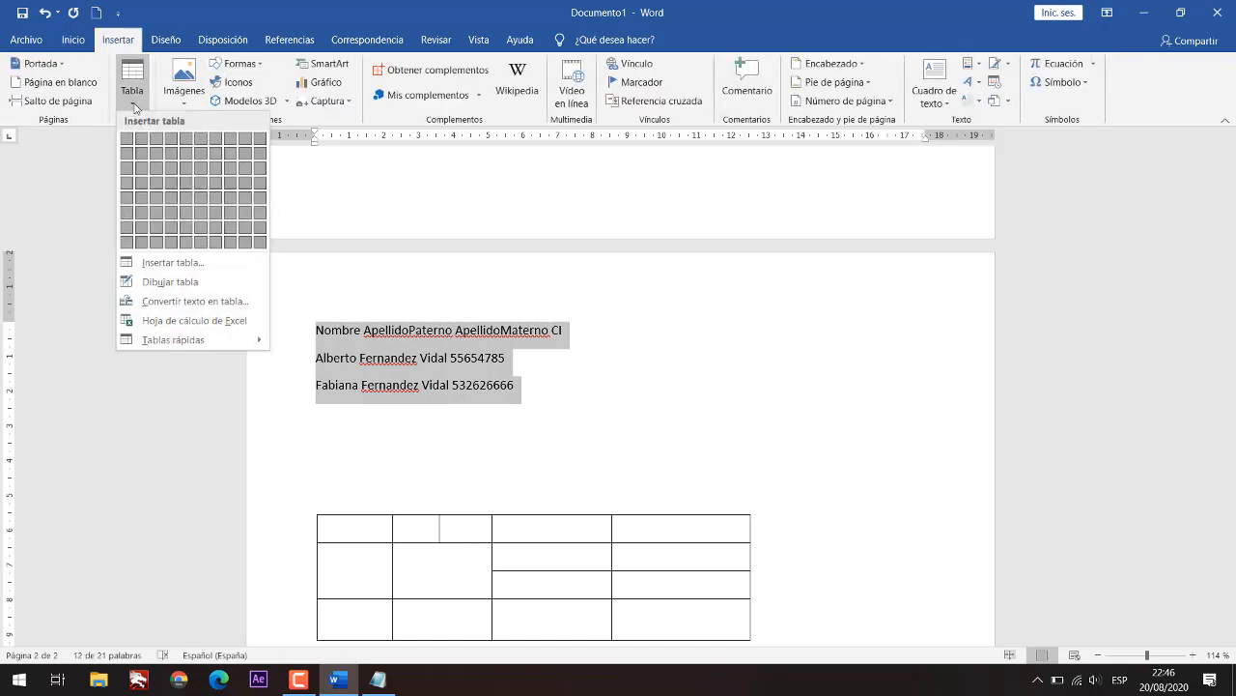
pyautogui.click(186, 303)
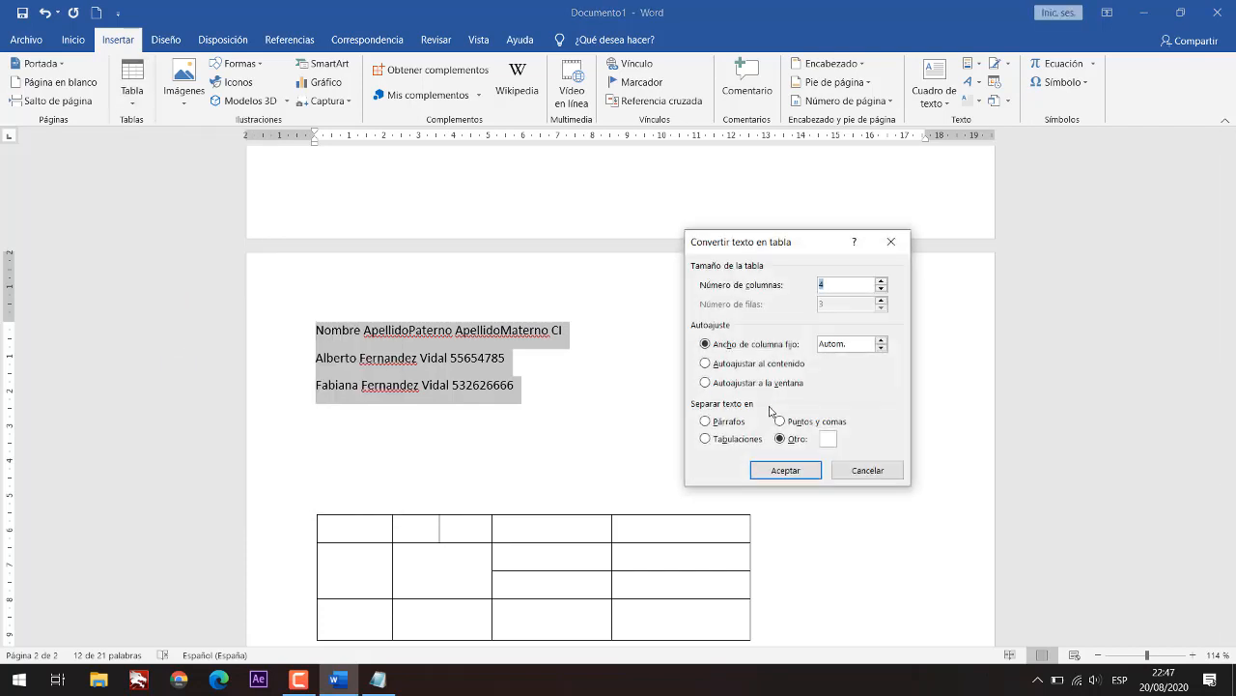
pyautogui.click(826, 438)
pyautogui.click(794, 473)
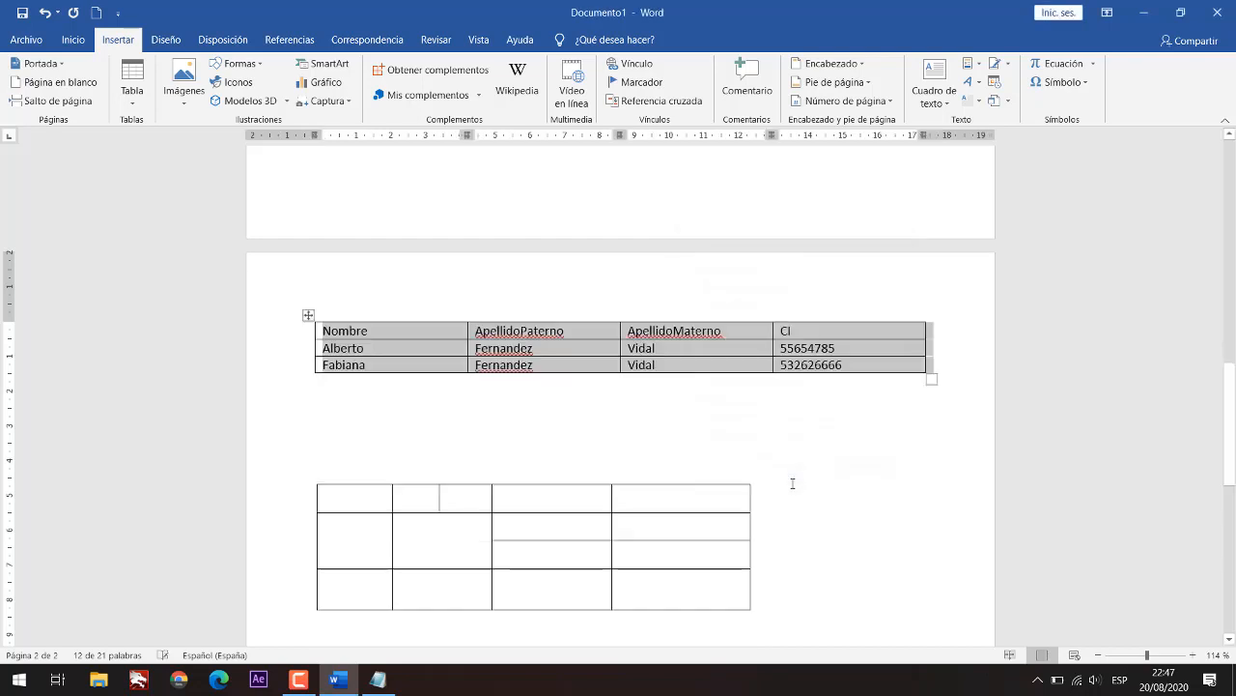
# Step: Separate the two surname header cells into "Apellido Paterno" and "Apellido Materno" with a space
pyautogui.click(796, 405)
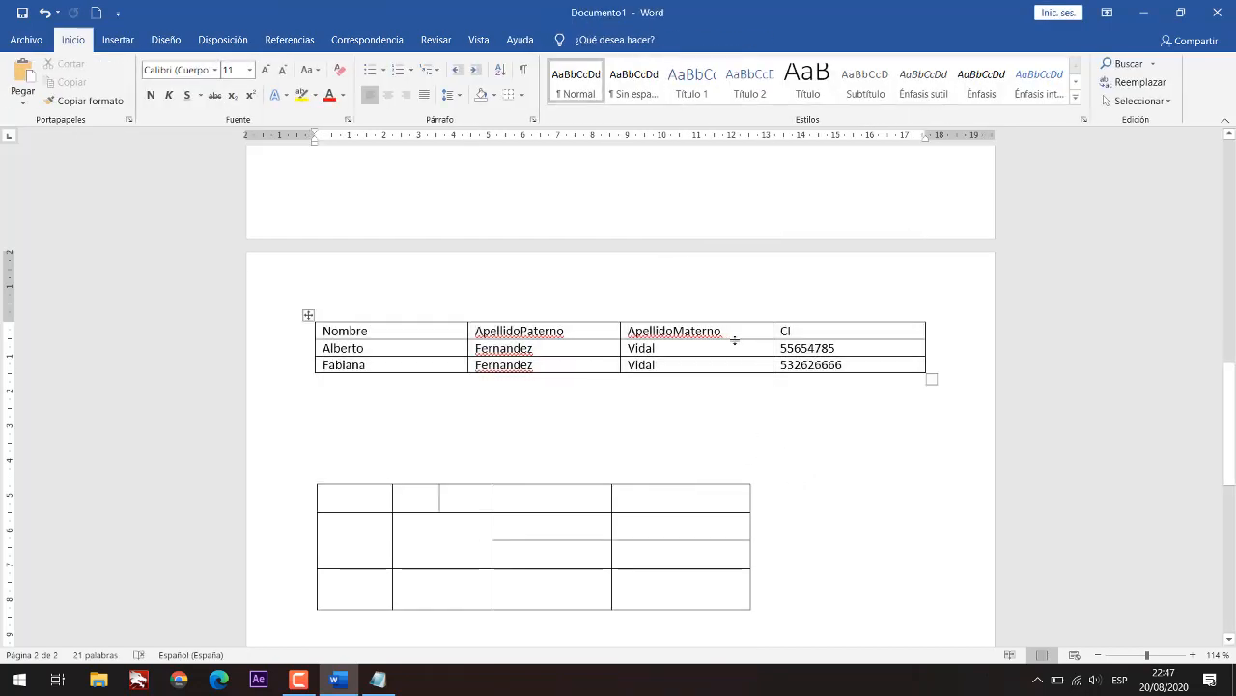
pyautogui.click(675, 331)
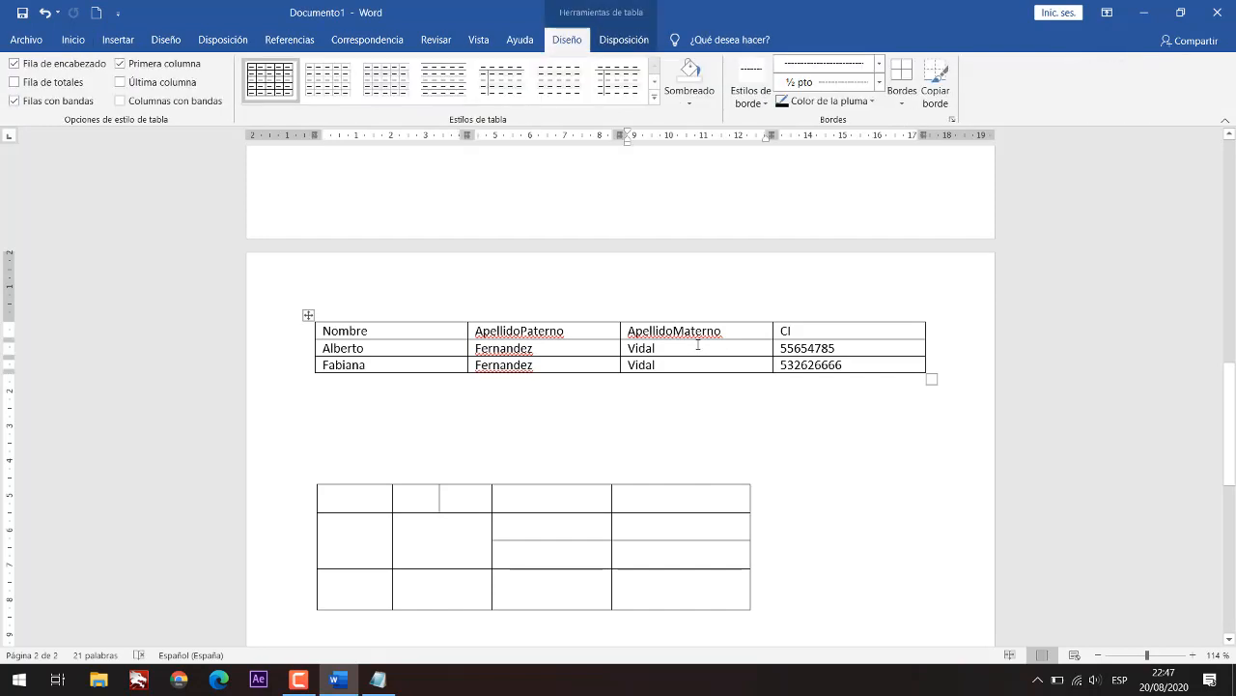
pyautogui.click(522, 330)
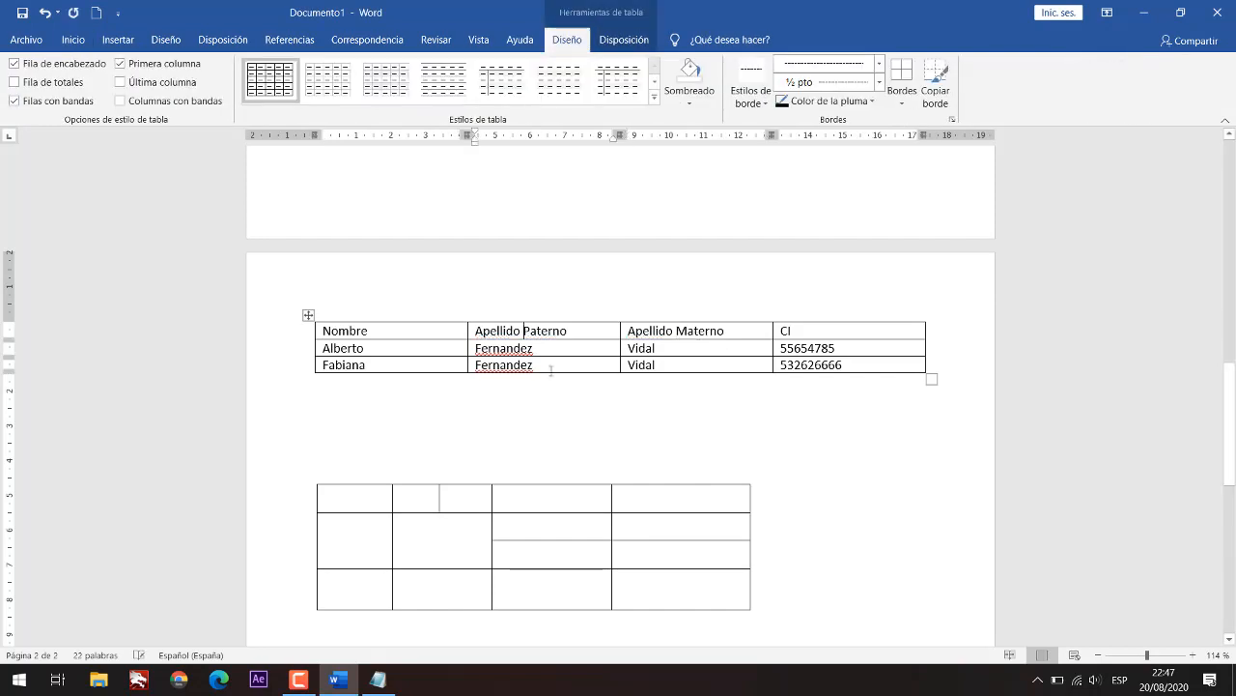
pyautogui.click(851, 364)
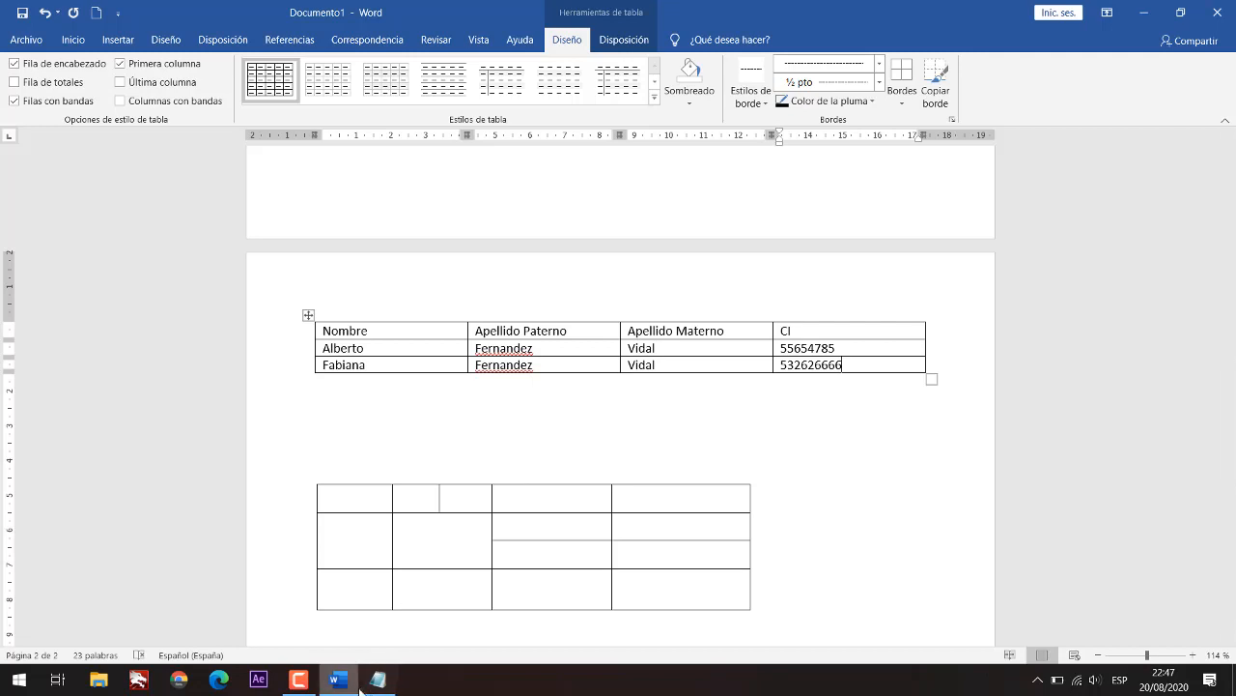
pyautogui.moveTo(369, 675)
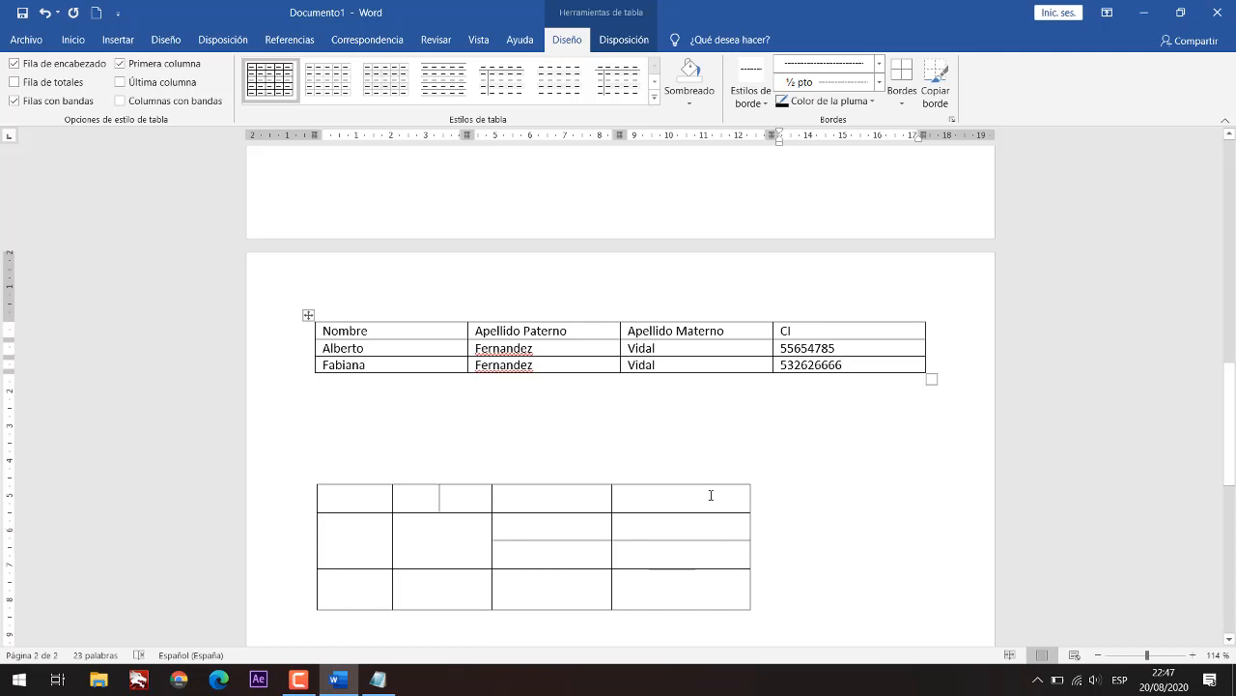
pyautogui.scroll(2, 648, 390)
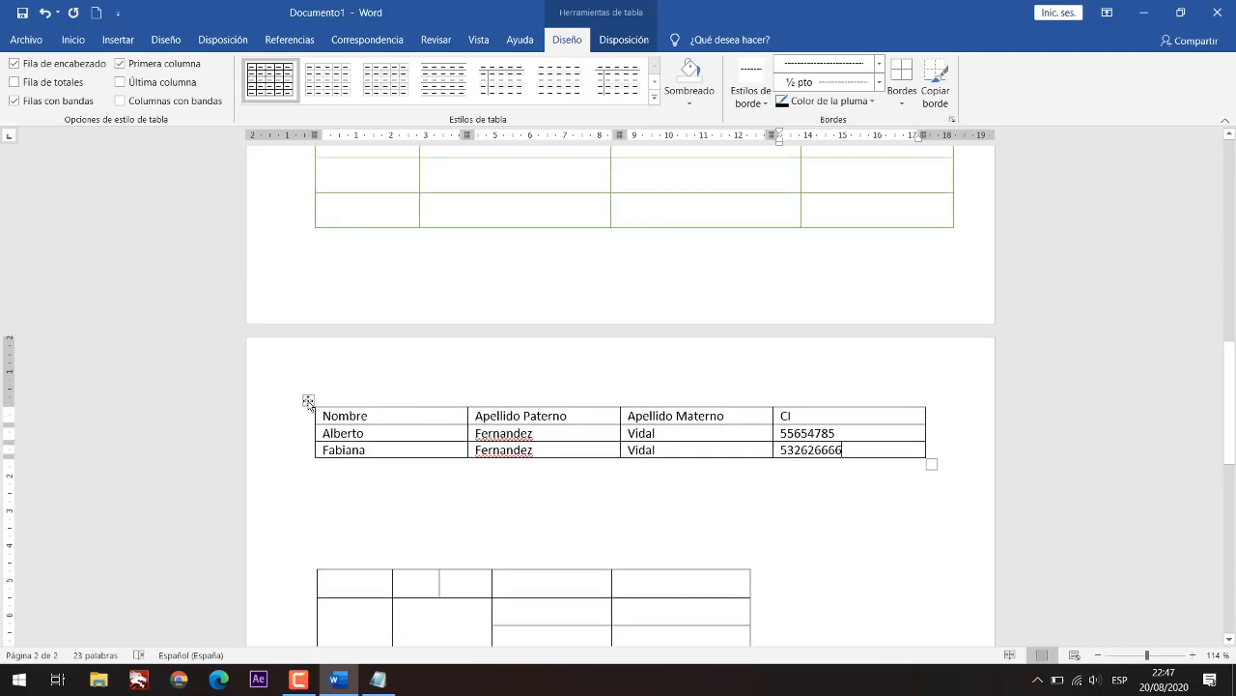
pyautogui.click(310, 399)
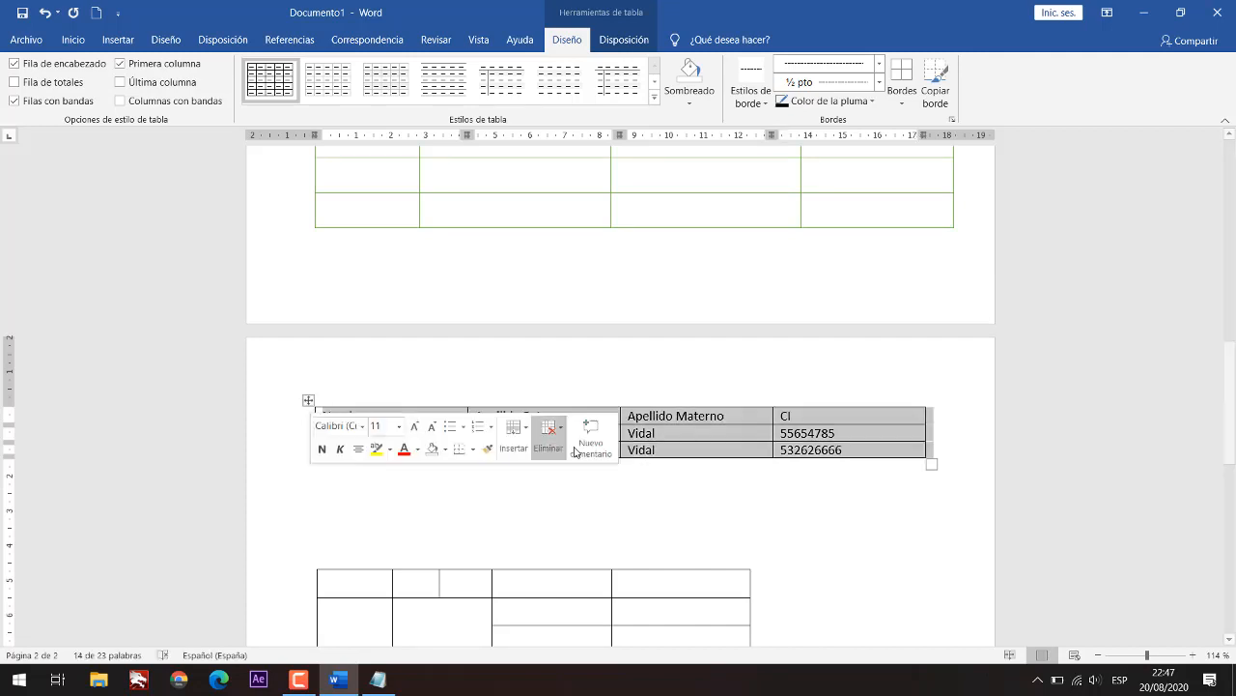
pyautogui.click(705, 437)
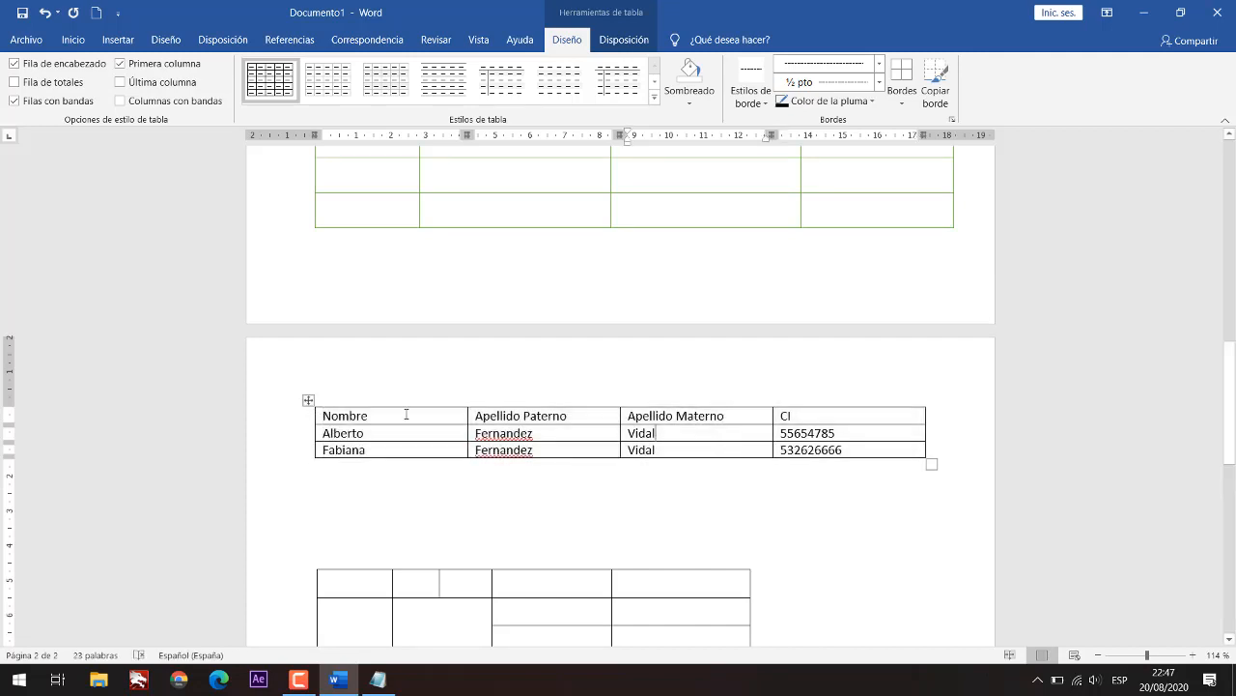
pyautogui.click(308, 400)
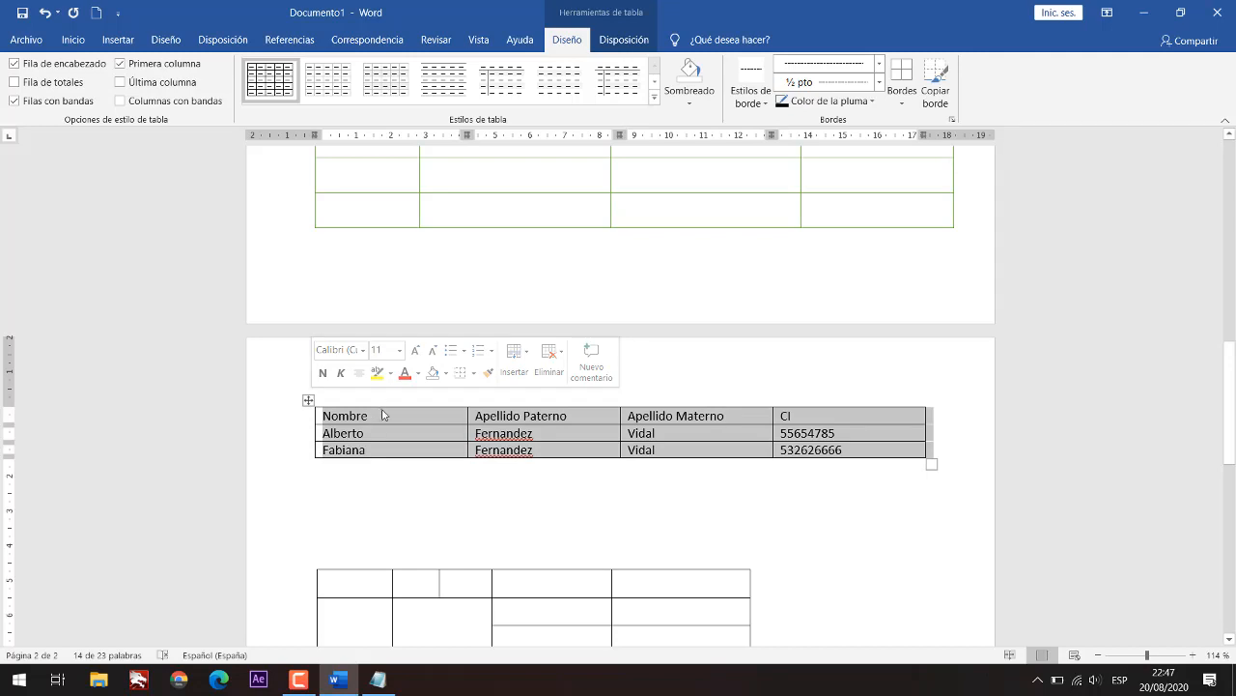
pyautogui.click(713, 441)
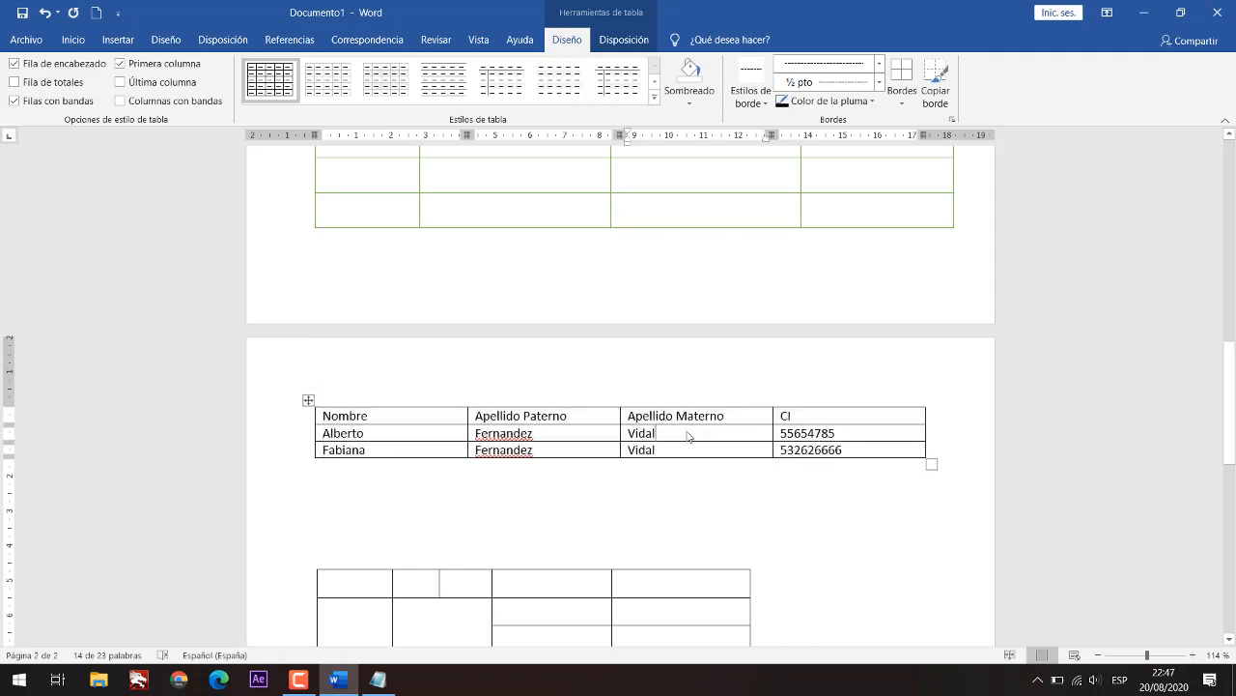
pyautogui.click(710, 401)
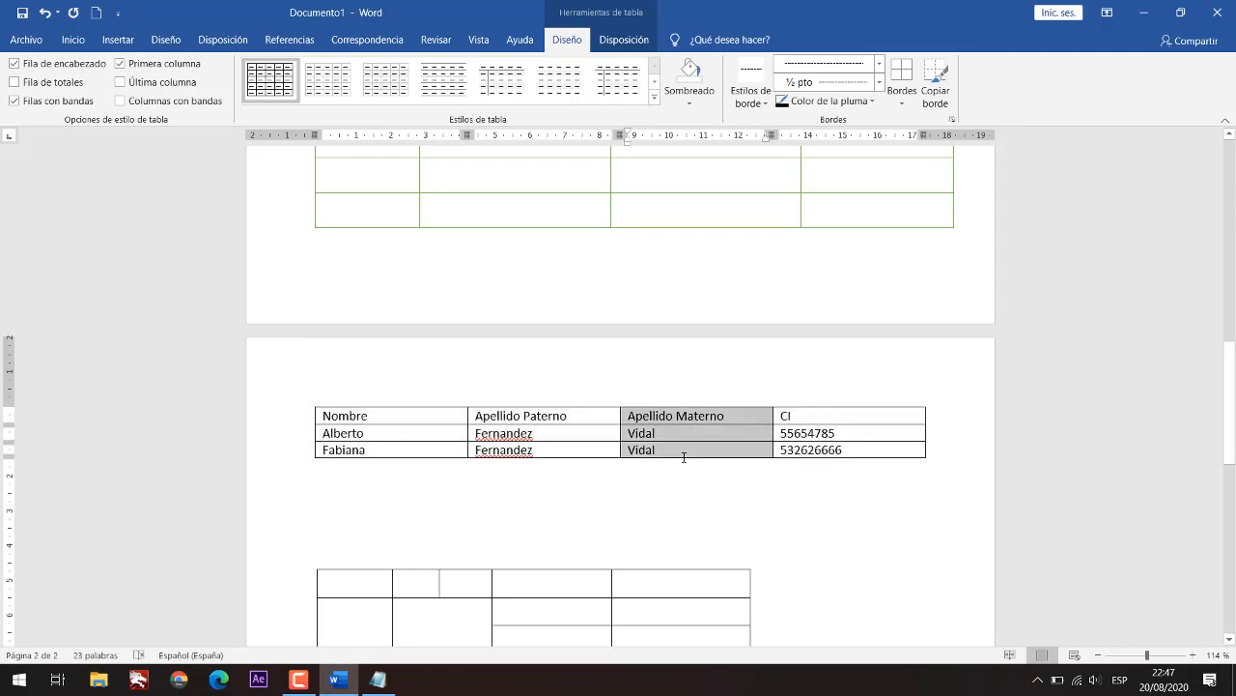
pyautogui.click(798, 394)
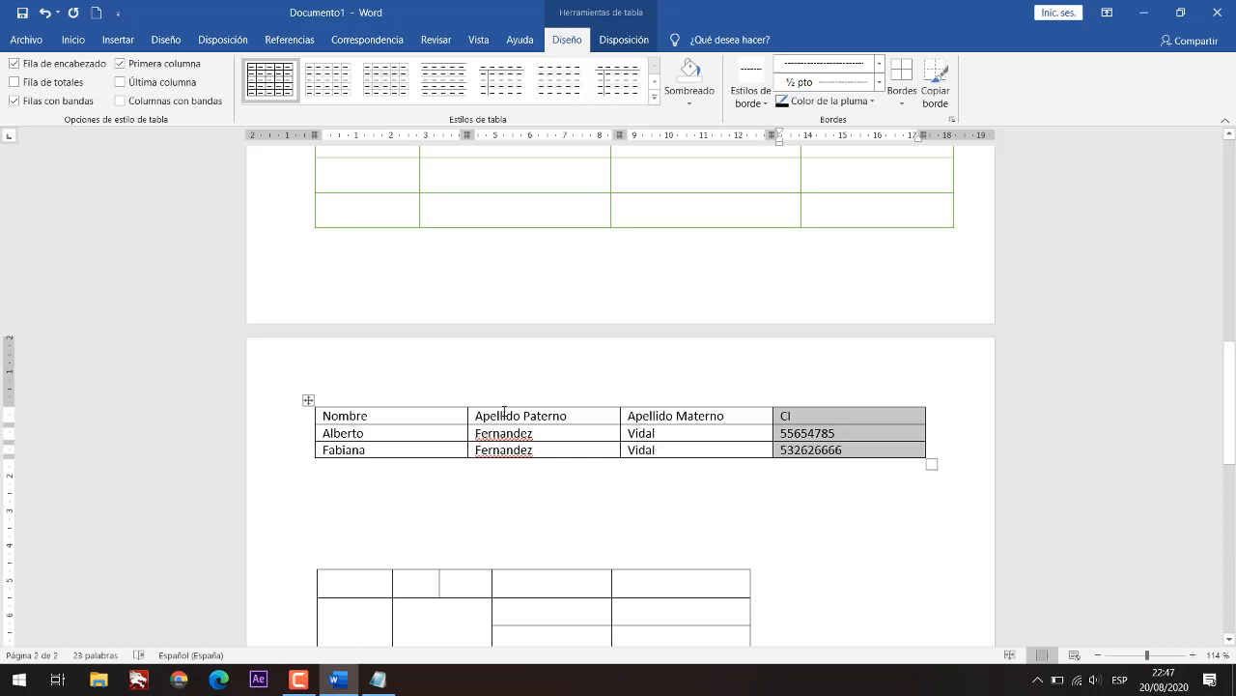
# Step: Open the borders and shading settings for the whole converted table and choose the double-line style for all borders
pyautogui.click(308, 401)
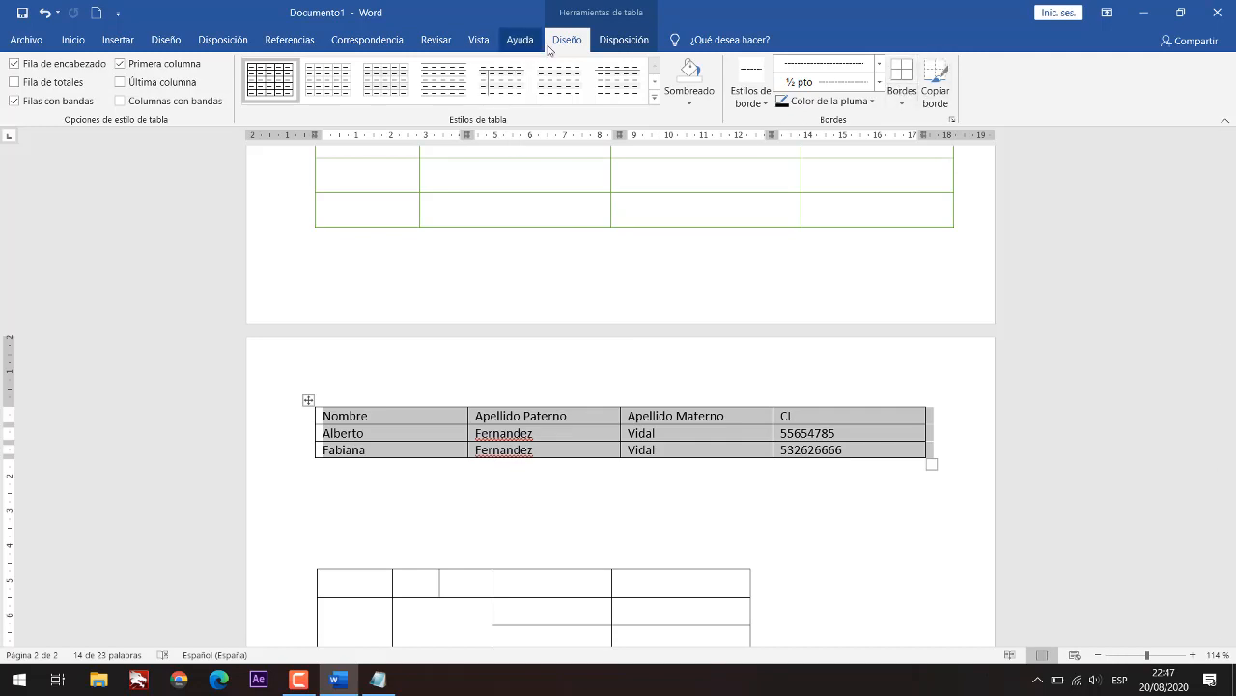
pyautogui.click(903, 104)
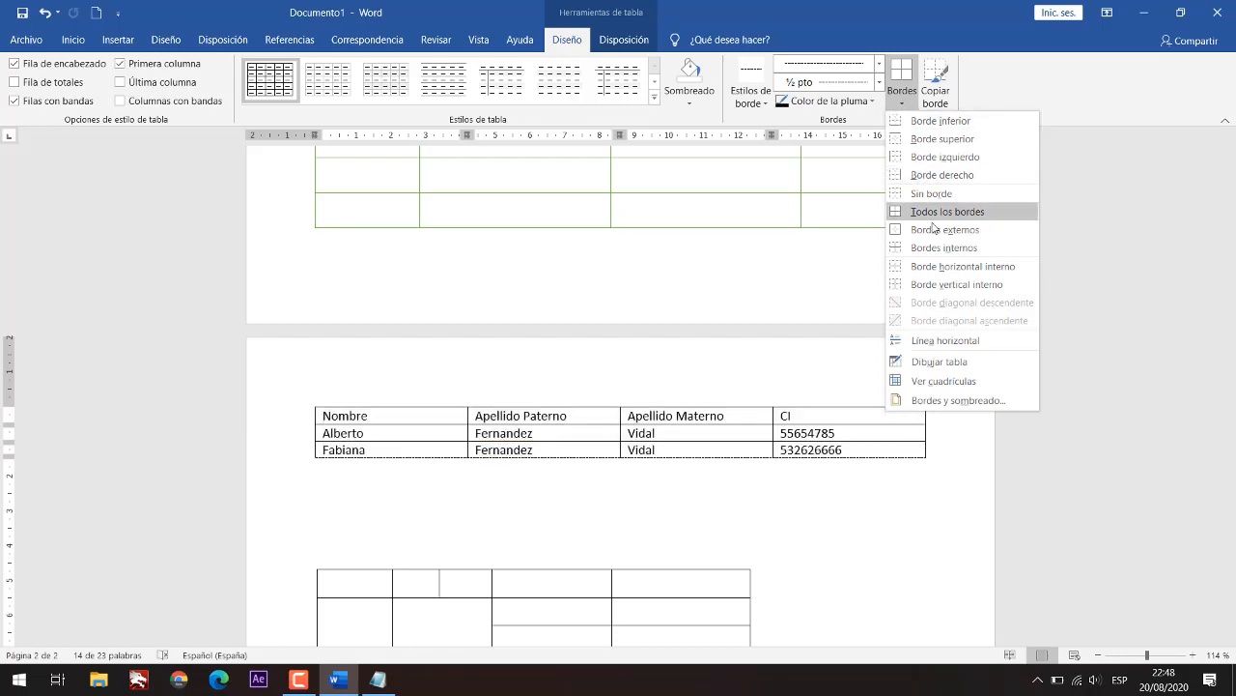
pyautogui.click(929, 406)
pyautogui.moveTo(781, 234); pyautogui.dragTo(947, 100)
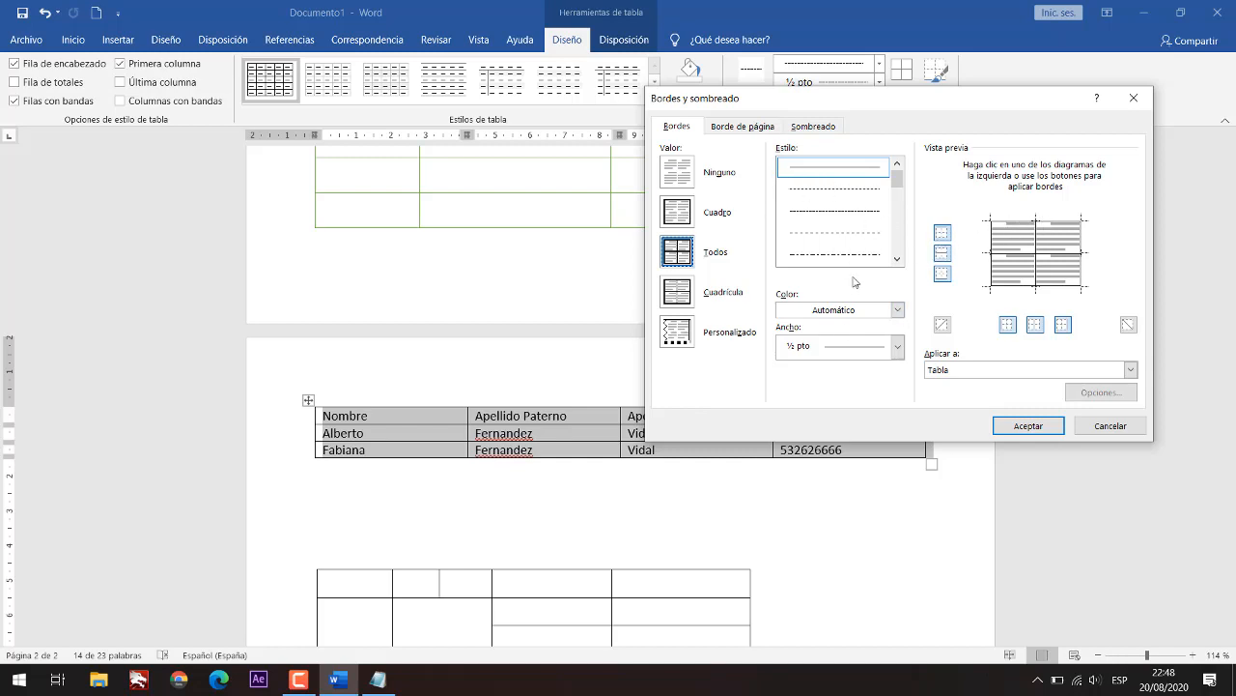
pyautogui.moveTo(897, 182); pyautogui.dragTo(897, 199)
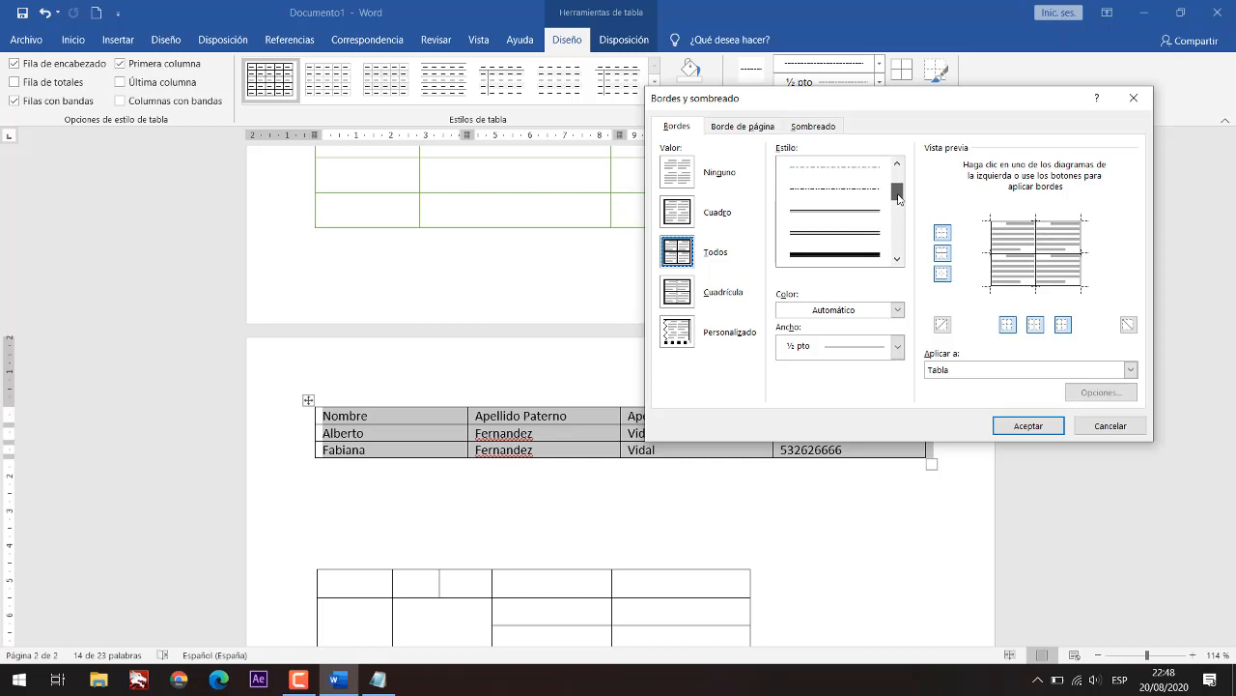
pyautogui.click(859, 224)
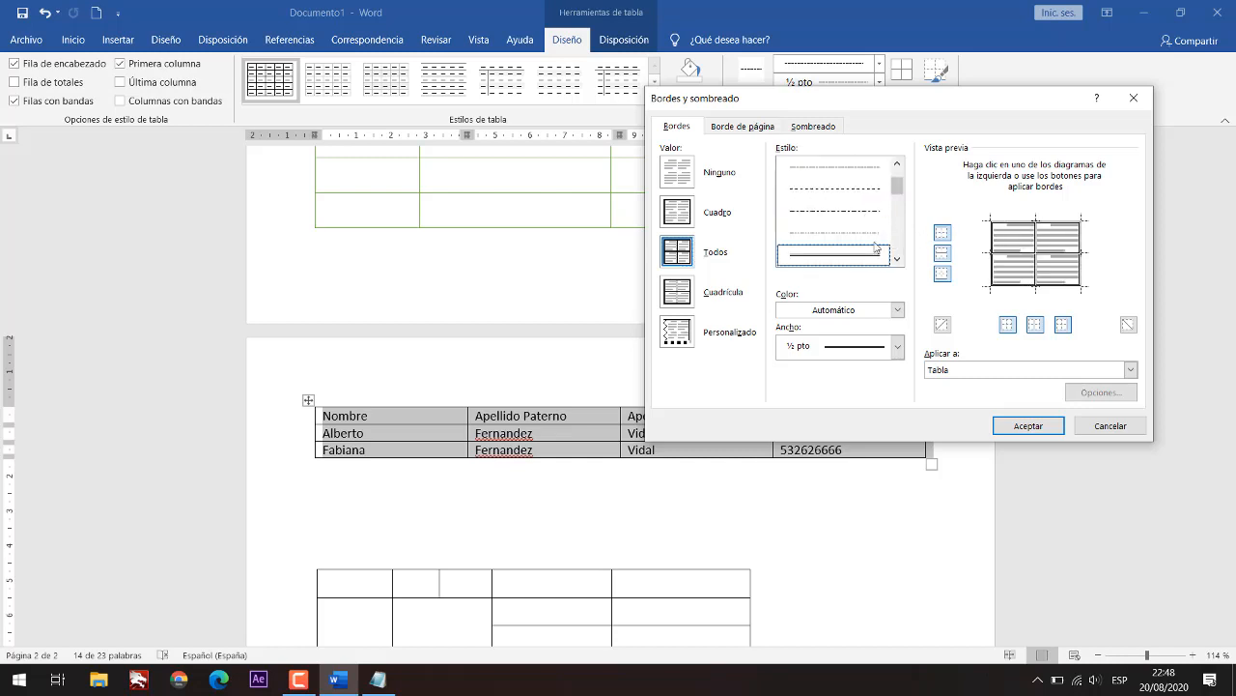
# Step: Set the border colour to the theme blue, keeping the ½ pto width
pyautogui.click(897, 311)
pyautogui.click(897, 311)
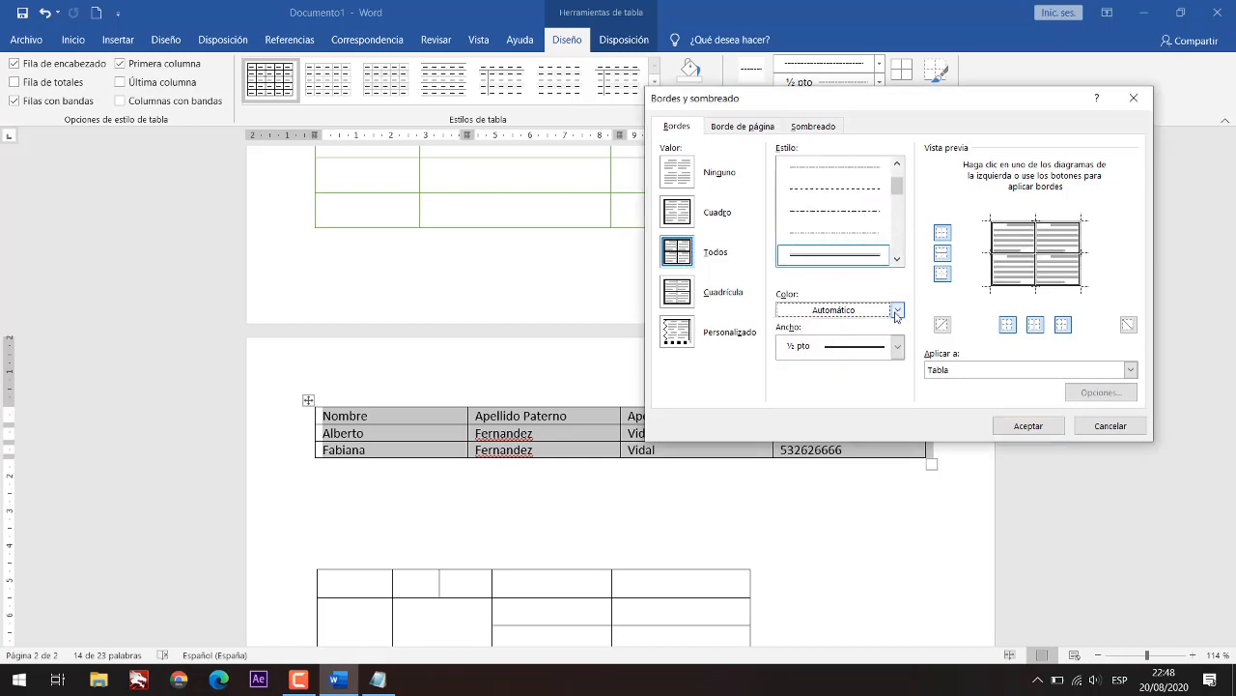
pyautogui.click(896, 311)
pyautogui.click(836, 368)
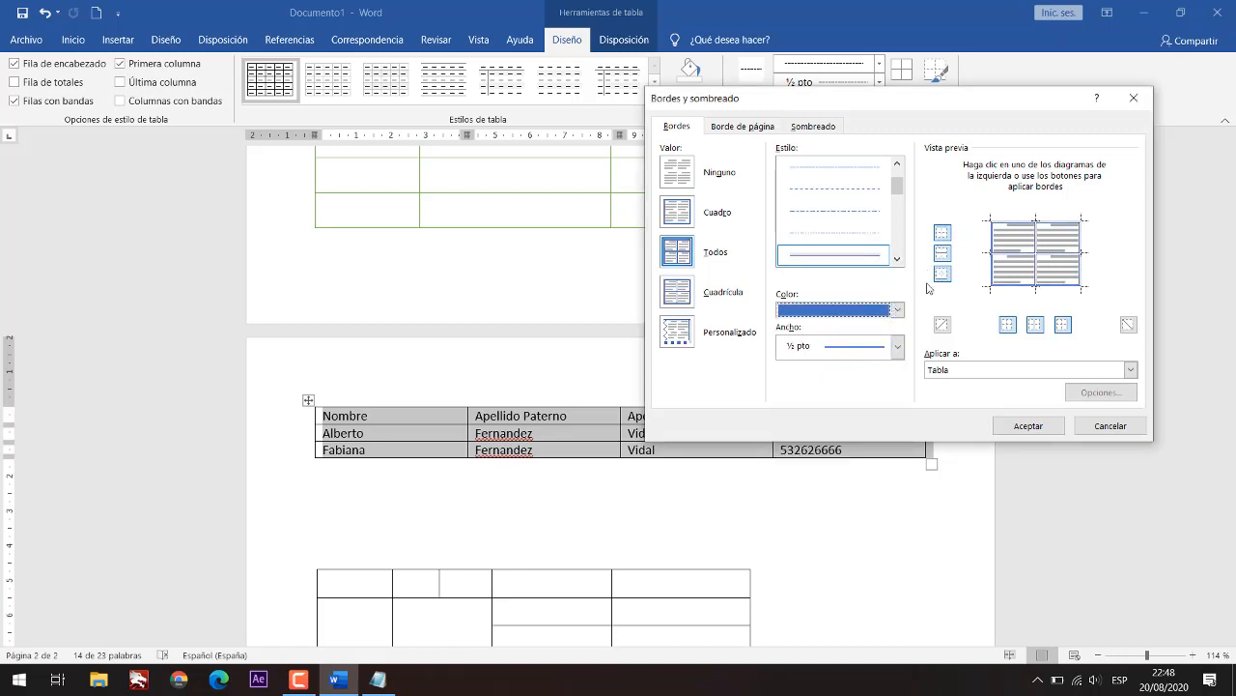
# Step: Try the single-line style for the blue borders, and return to the double line
pyautogui.moveTo(895, 192); pyautogui.dragTo(896, 174)
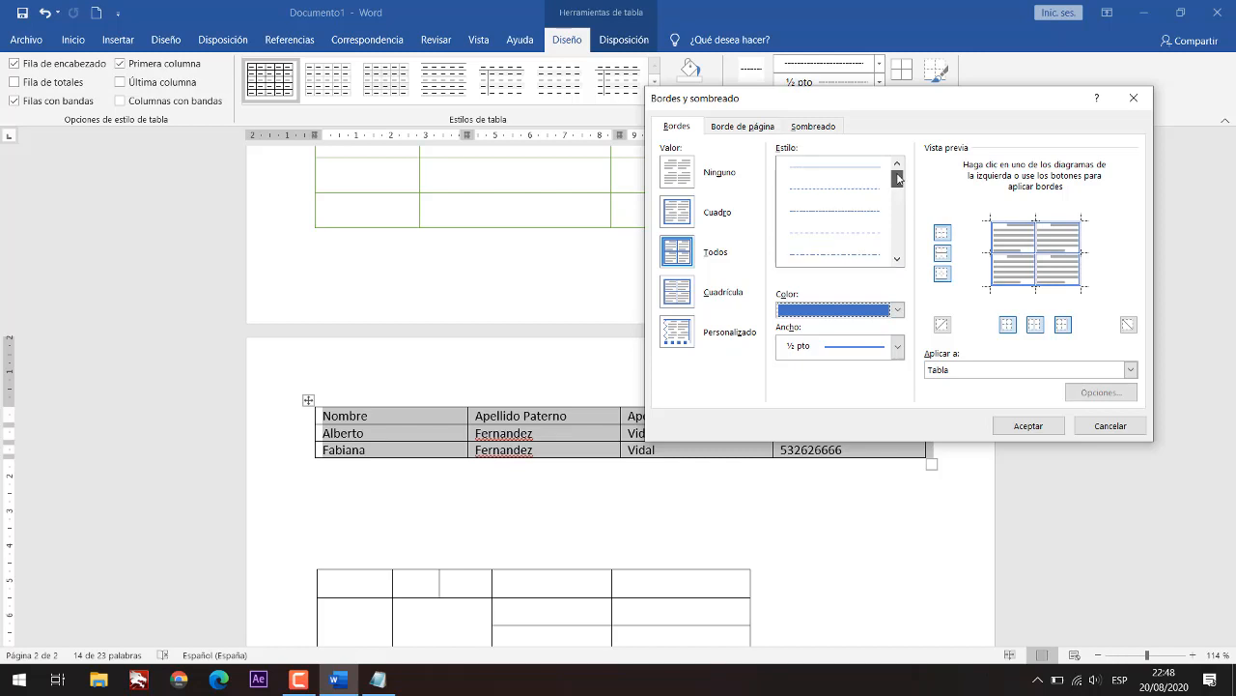
pyautogui.click(861, 170)
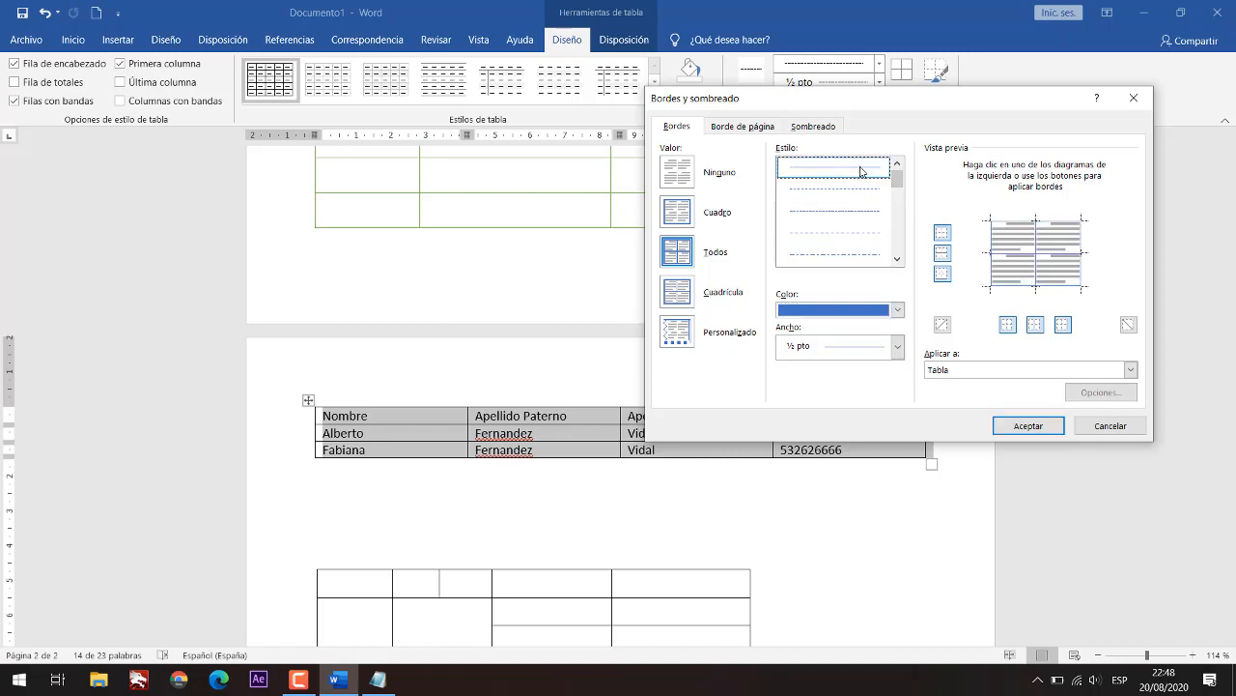
pyautogui.click(898, 258)
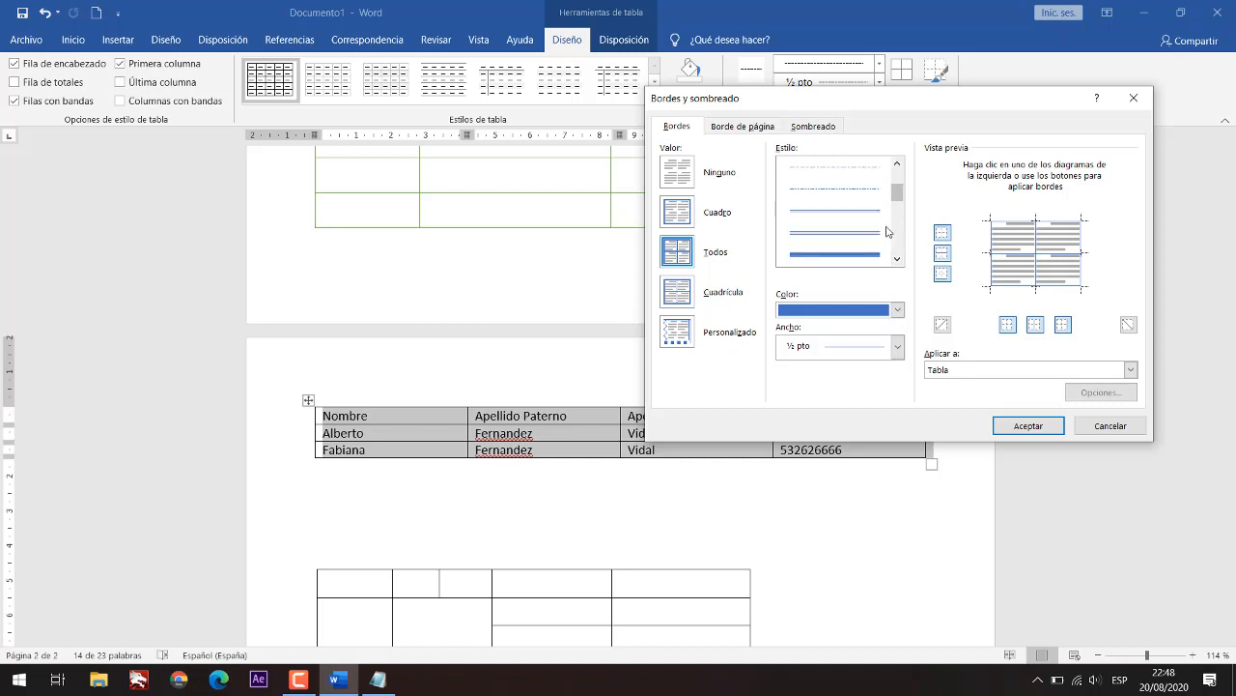
pyautogui.click(850, 255)
pyautogui.click(898, 309)
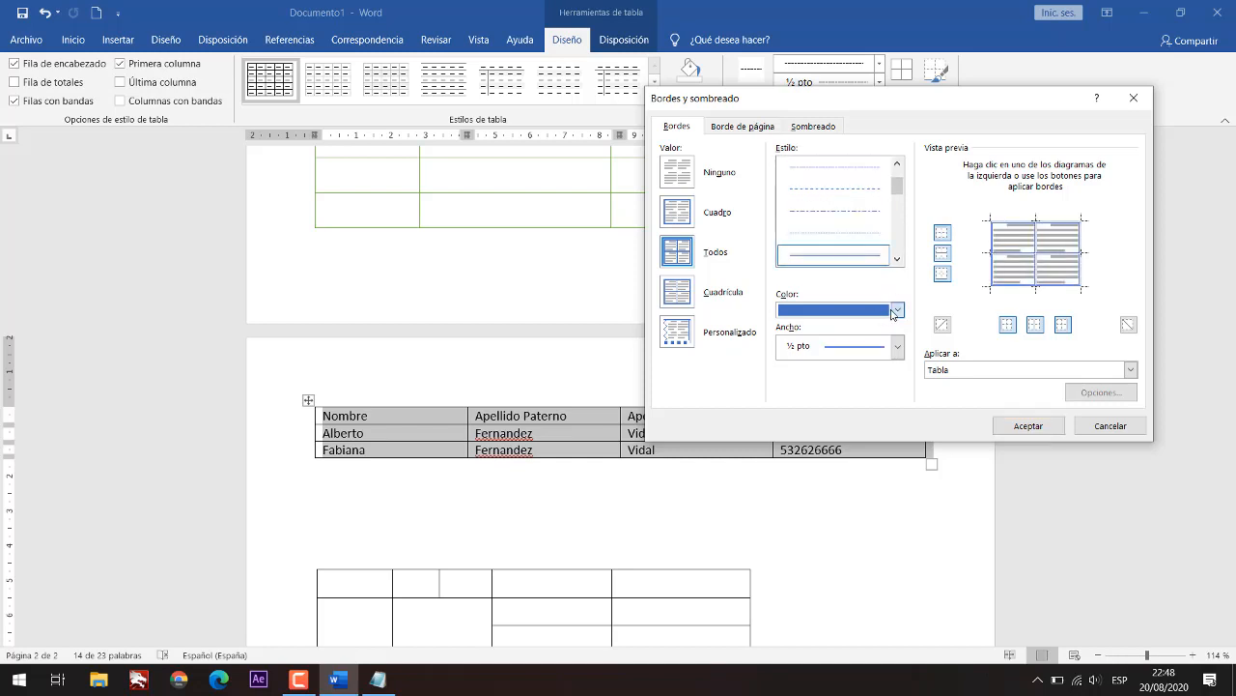
# Step: Remove the inner horizontal and vertical borders in the border preview, keeping the blue outer frame
pyautogui.click(1012, 223)
pyautogui.click(1011, 226)
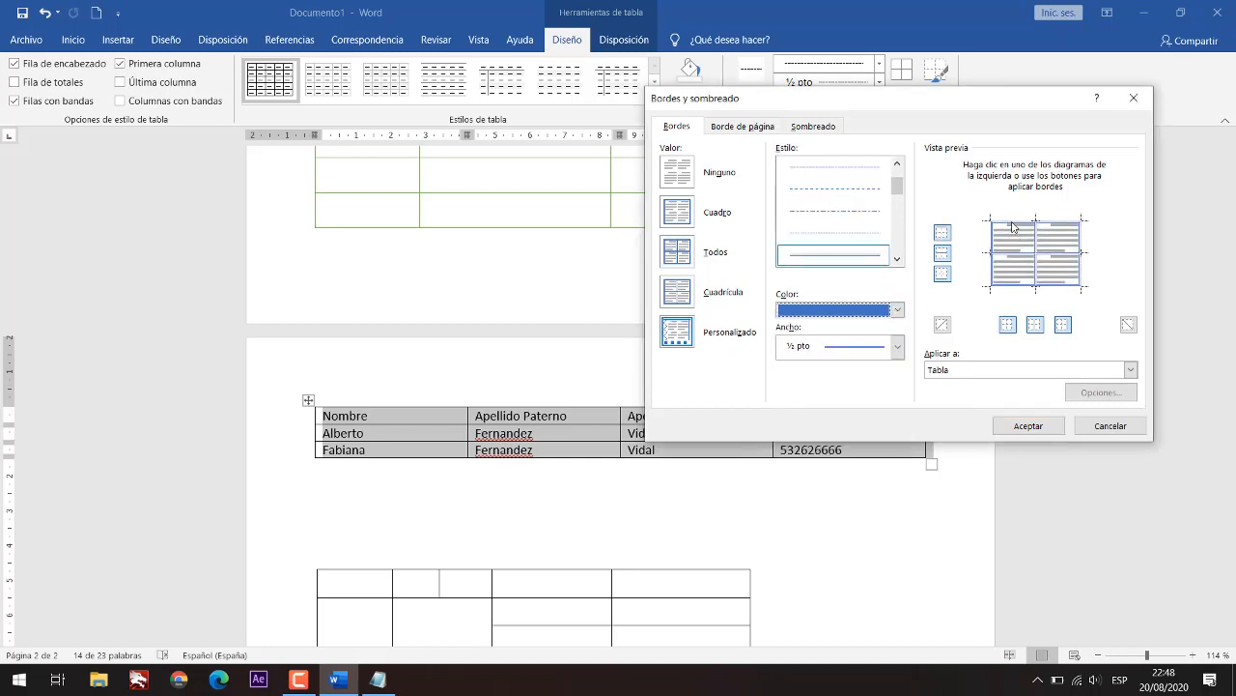
pyautogui.click(1005, 254)
pyautogui.click(989, 256)
pyautogui.click(1018, 257)
pyautogui.click(1039, 256)
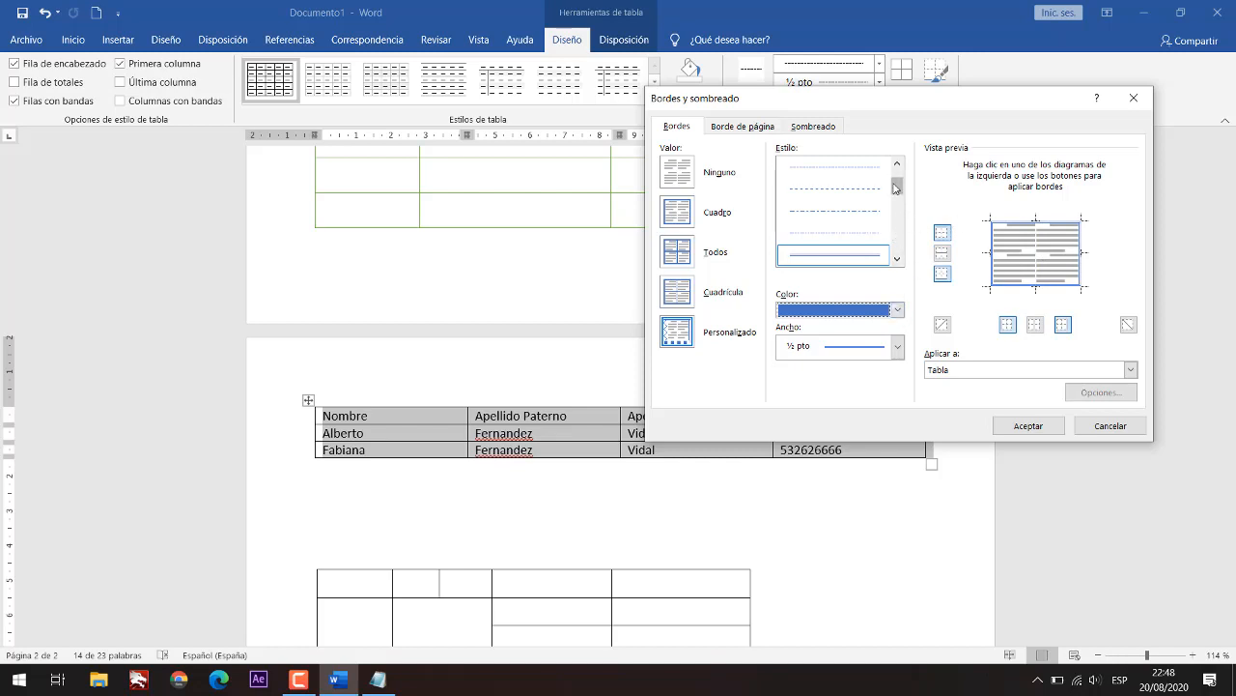
# Step: Choose the single solid line style in theme orange for the inner borders
pyautogui.scroll(1, 878, 205)
pyautogui.scroll(-3, 874, 214)
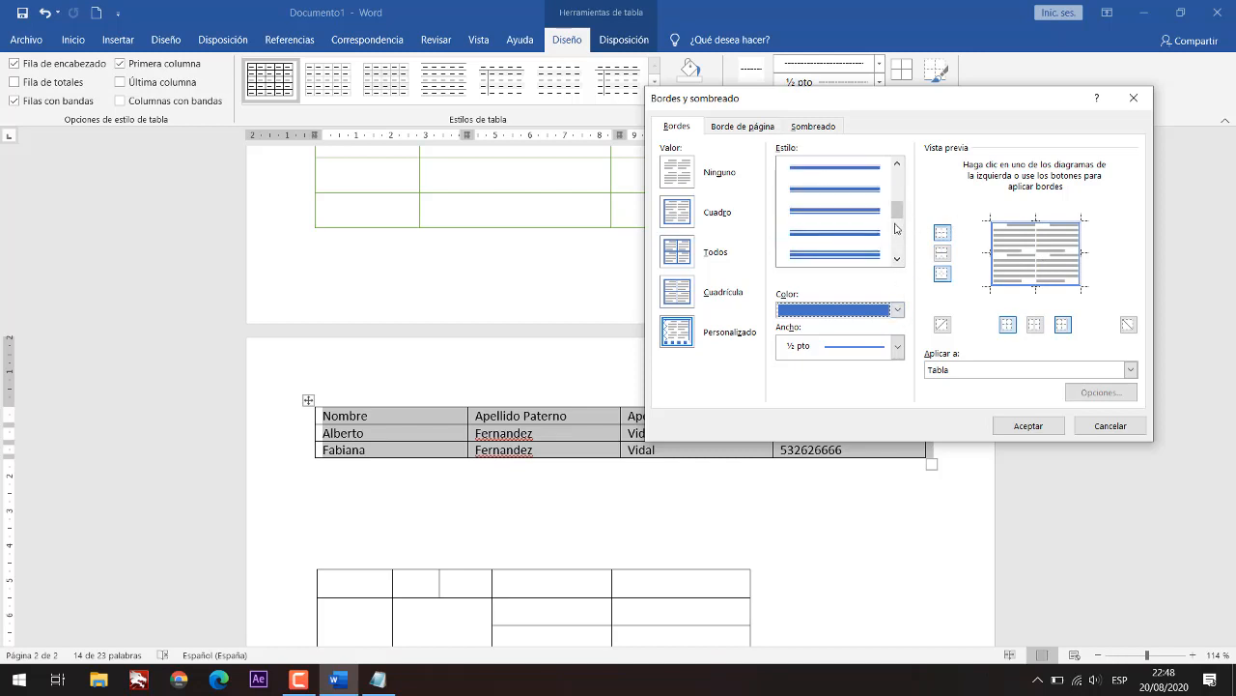
pyautogui.scroll(5, 899, 229)
pyautogui.click(855, 171)
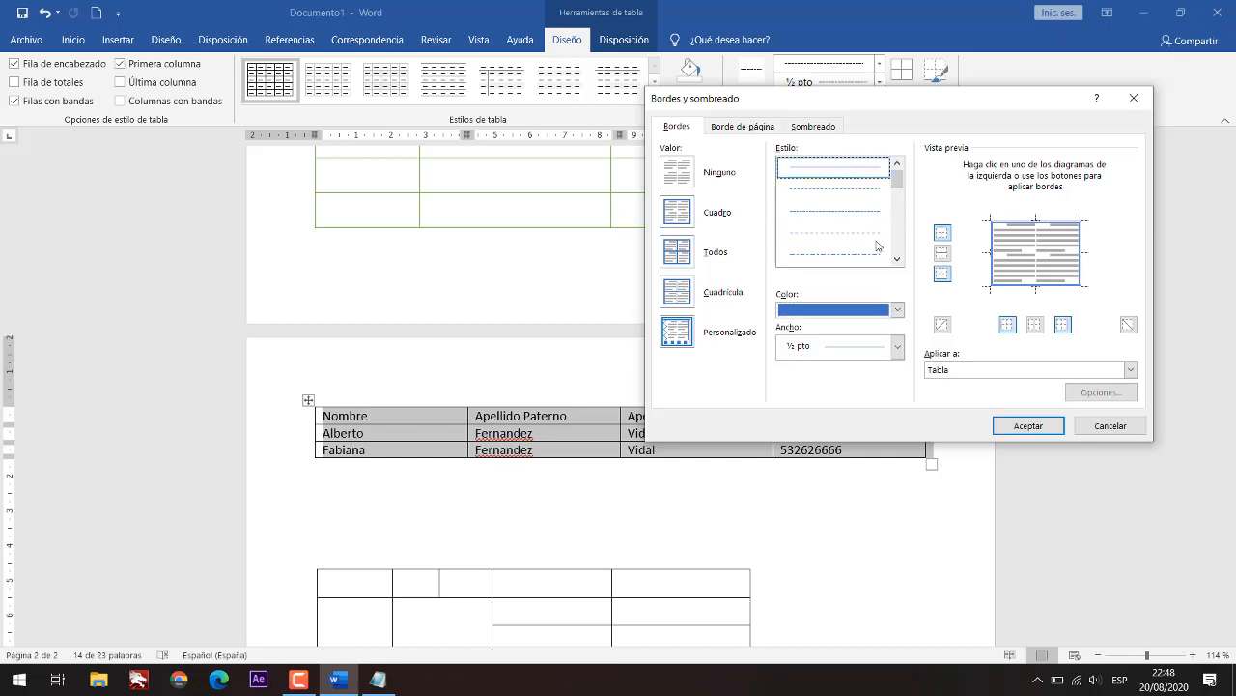
pyautogui.click(898, 309)
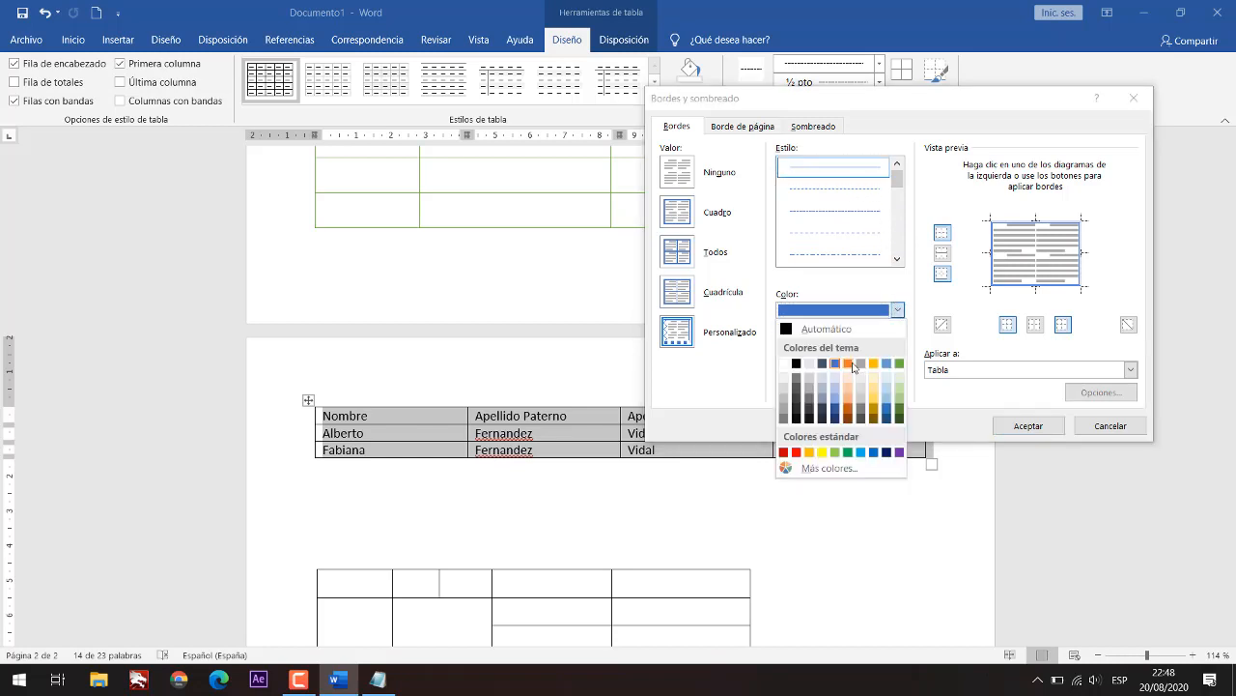
pyautogui.click(849, 364)
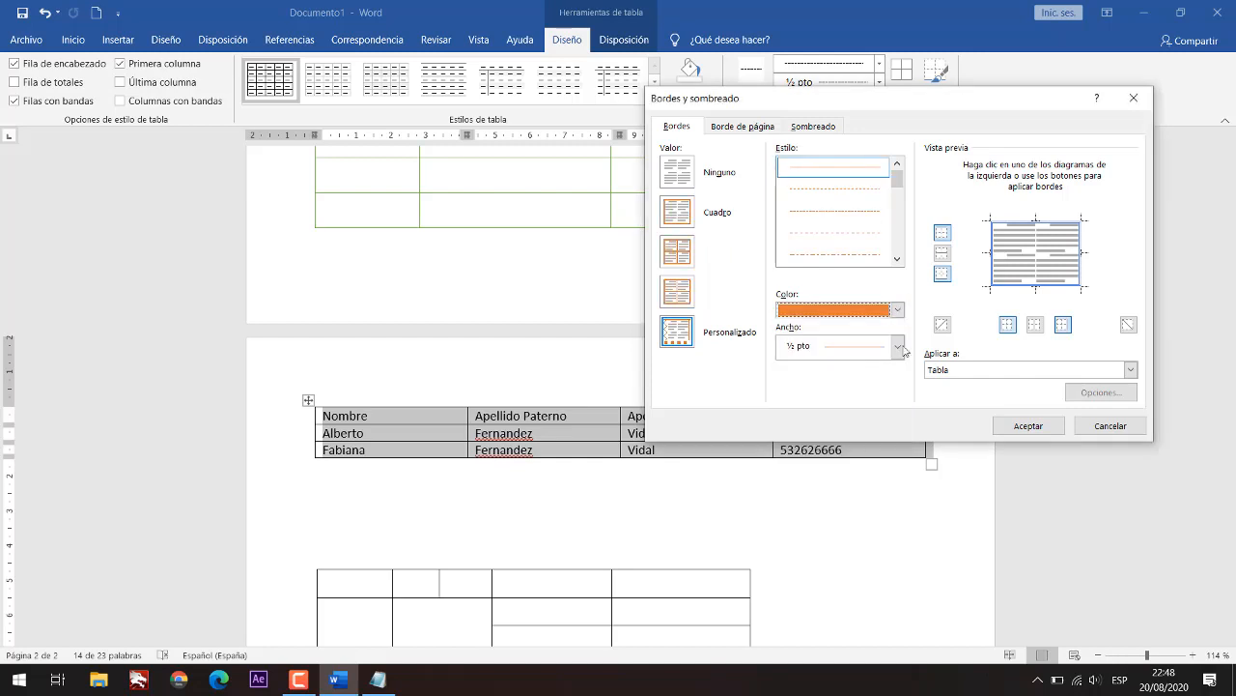
# Step: Add the orange ½ pto line as the inner vertical and horizontal borders and apply the settings to Tabla
pyautogui.click(1034, 247)
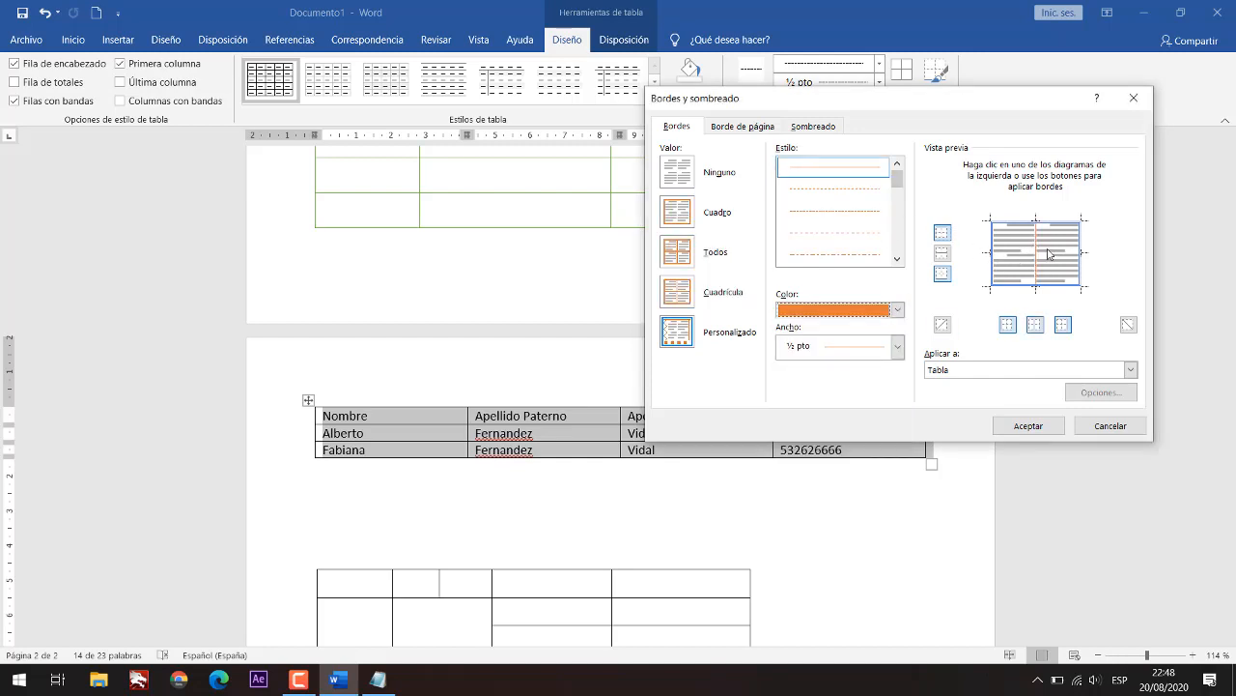
pyautogui.click(1043, 253)
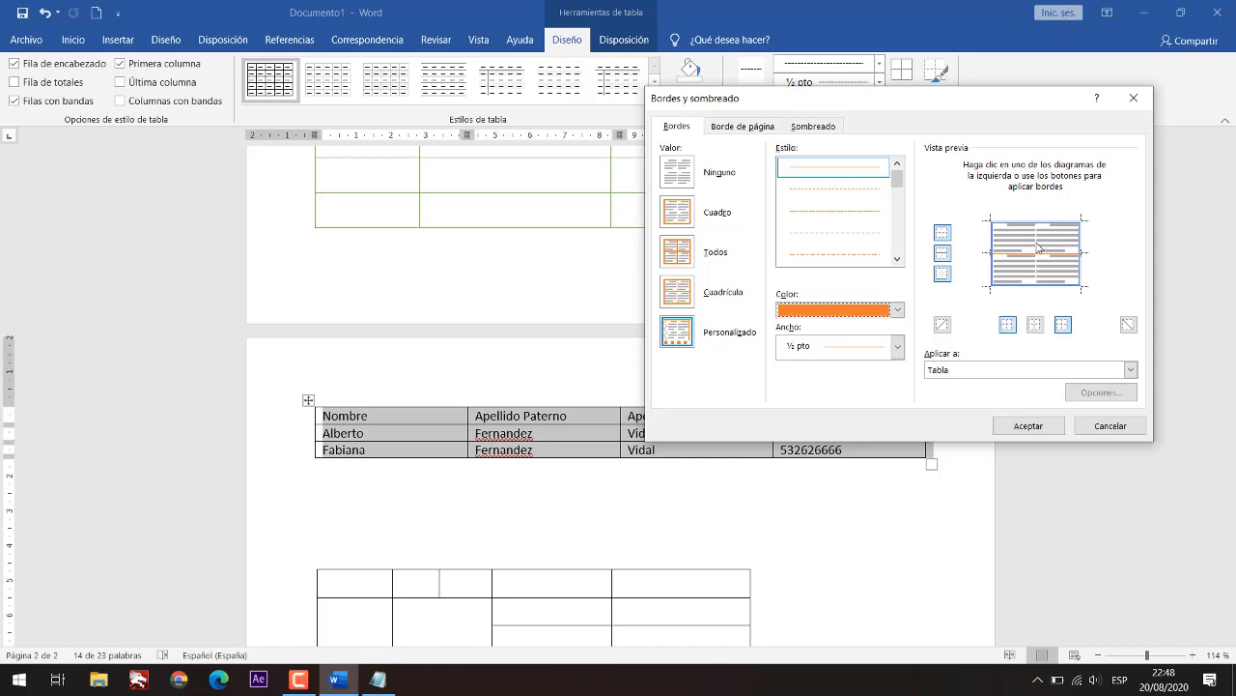
pyautogui.click(1037, 249)
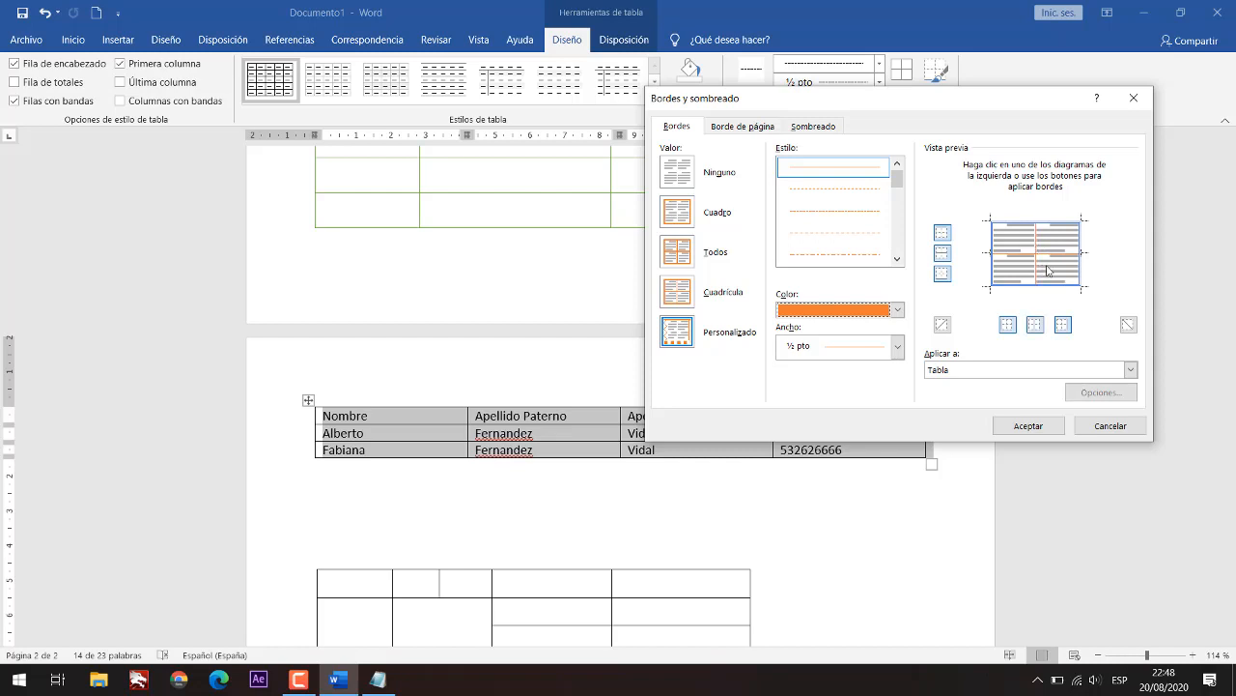
pyautogui.click(990, 370)
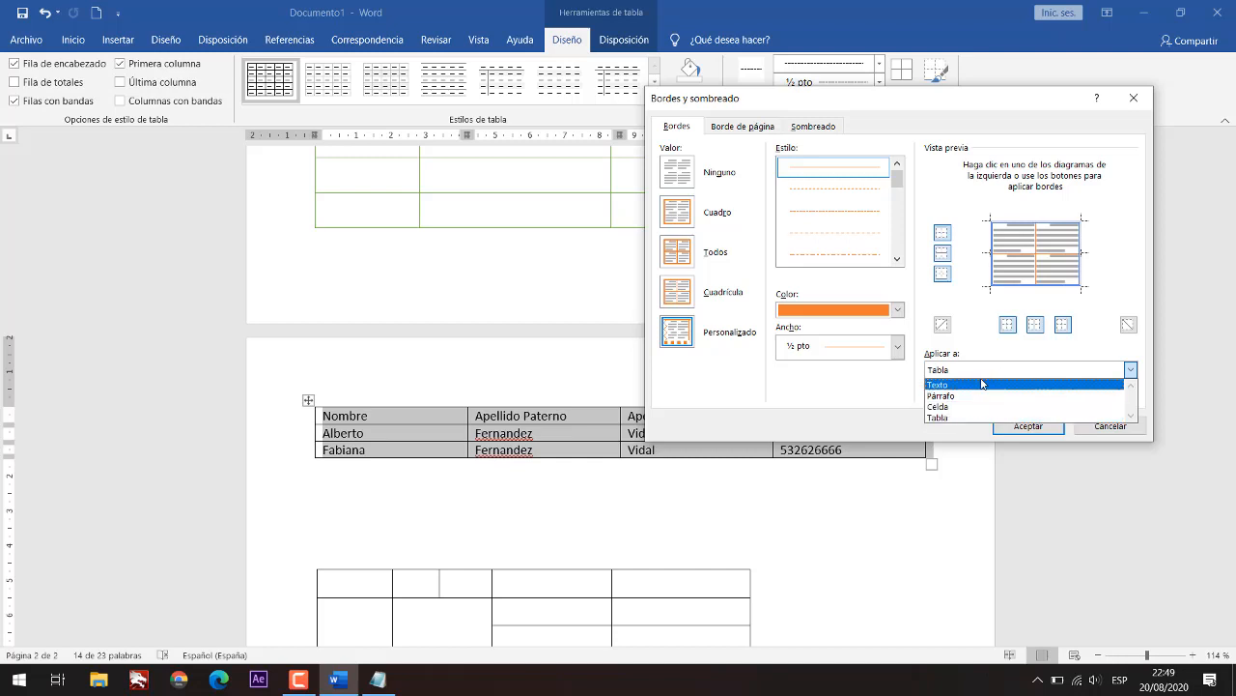
pyautogui.click(973, 372)
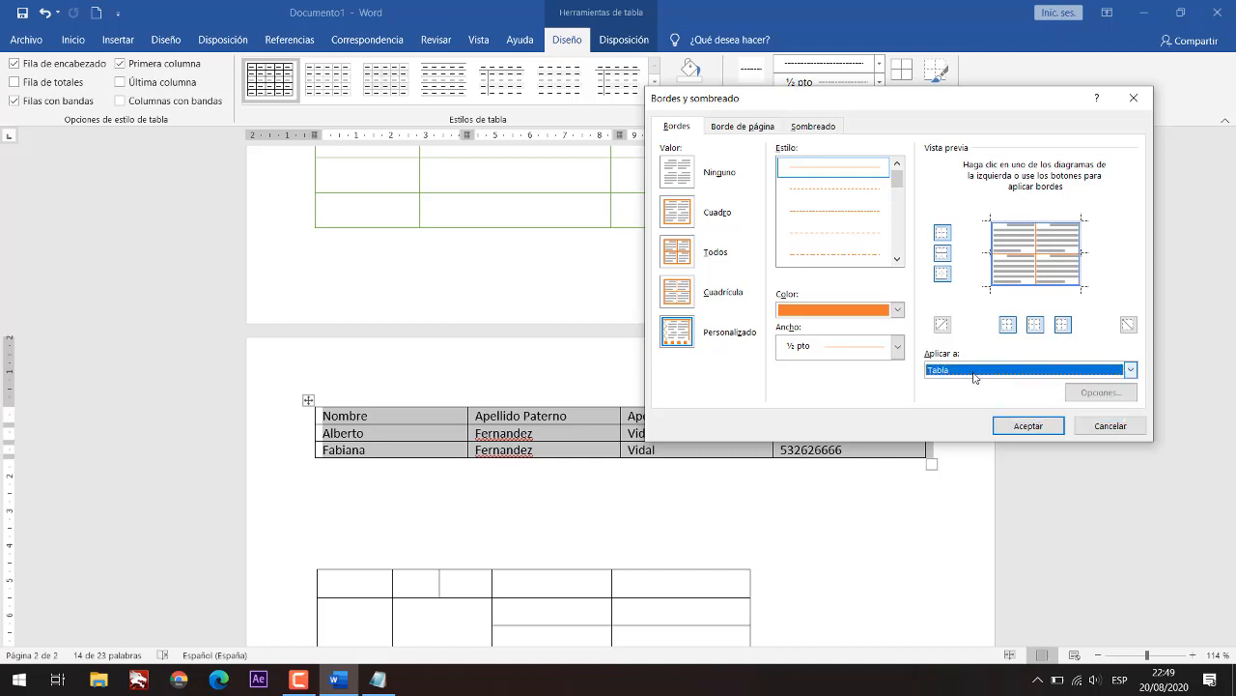
pyautogui.click(1025, 426)
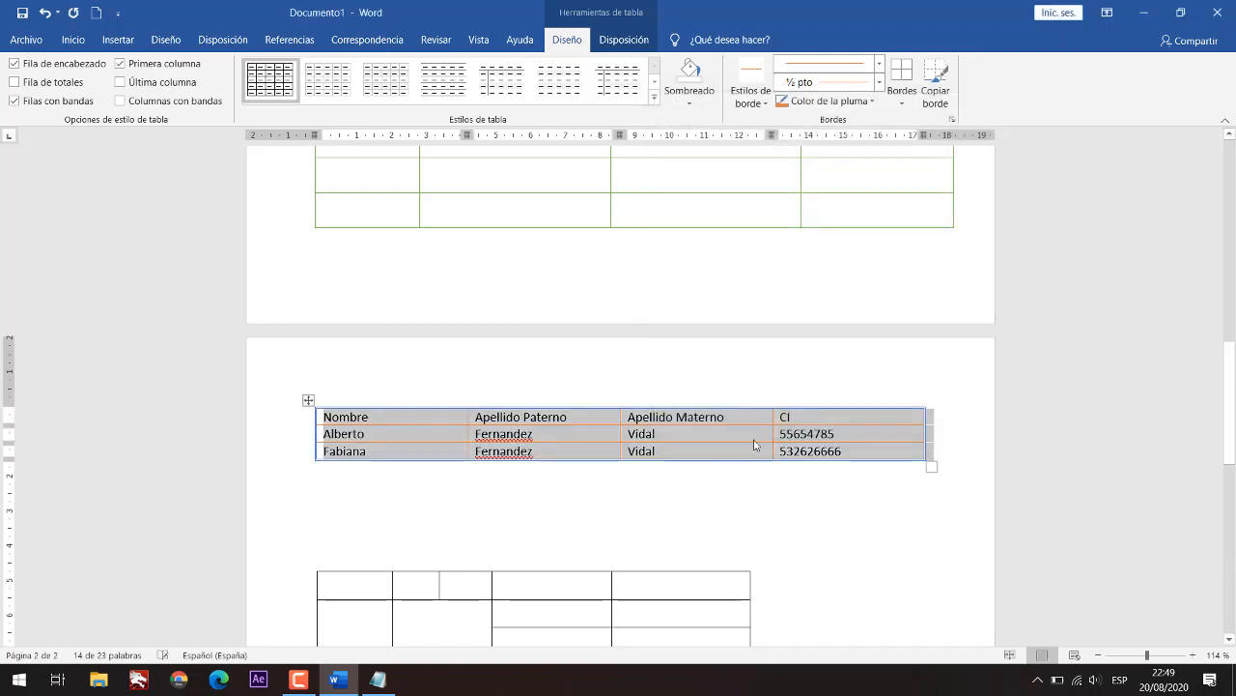
# Step: Choose a single solid 2 ¼ pto line for the borders of the Nombre header row in the blue-framed table
pyautogui.click(712, 443)
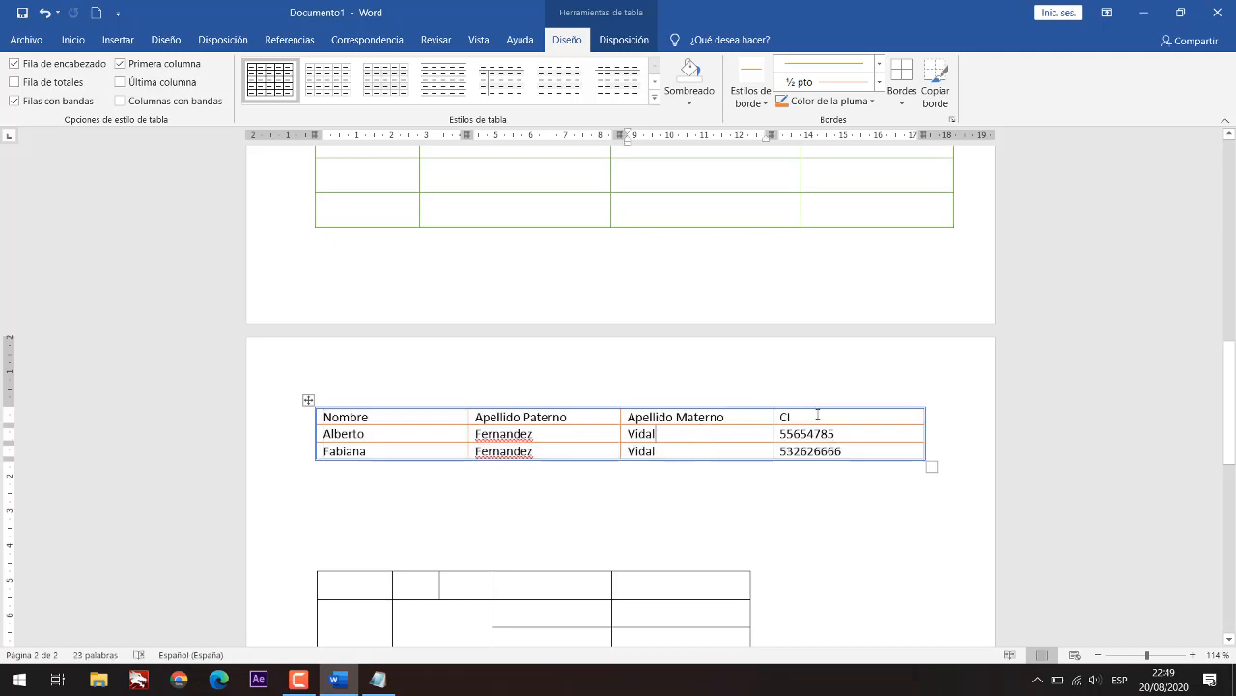
pyautogui.click(306, 422)
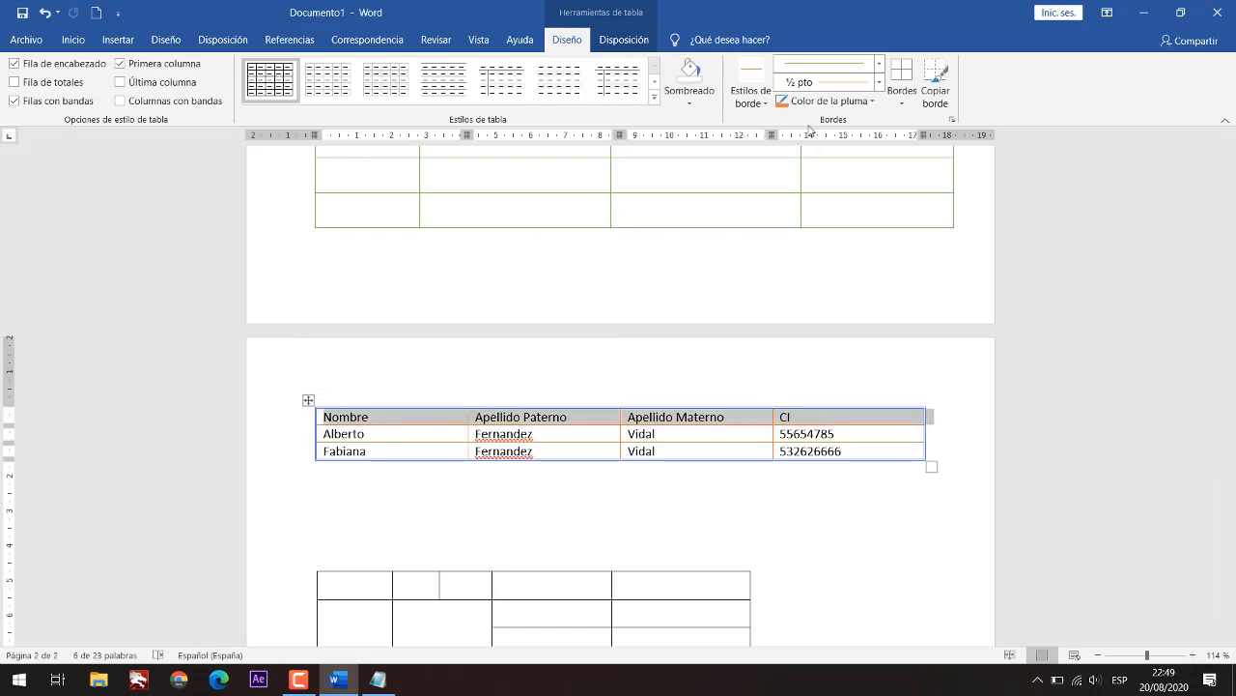
pyautogui.click(911, 100)
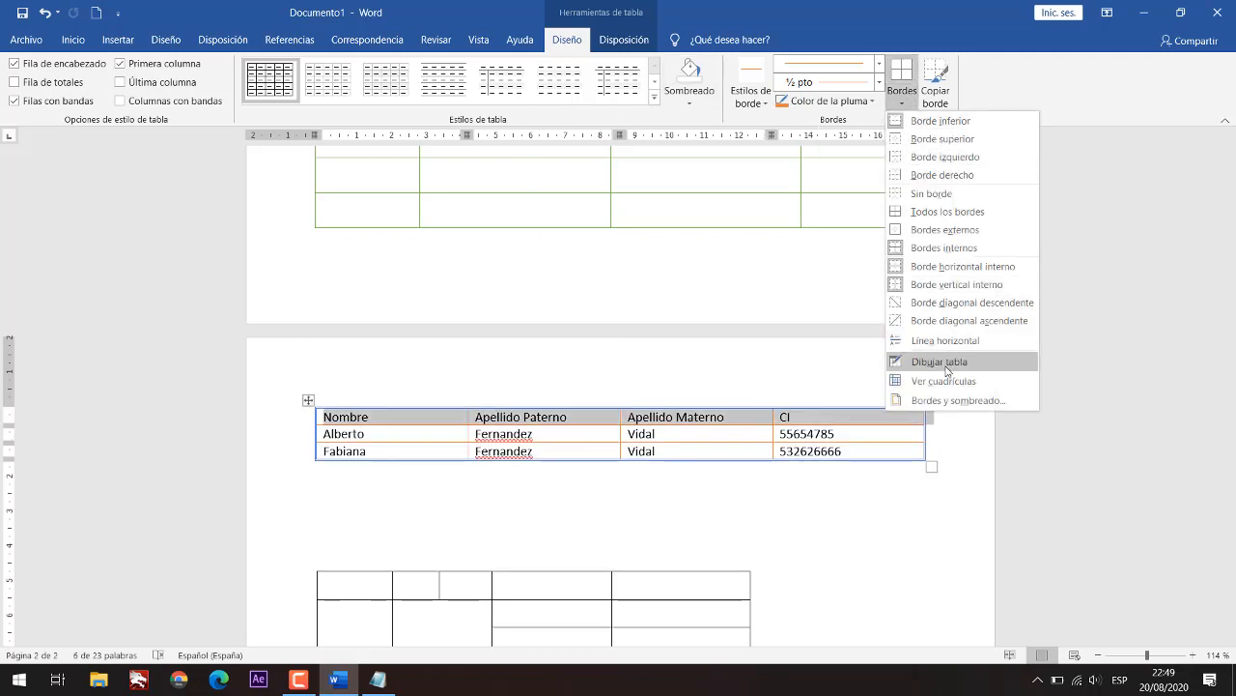
pyautogui.click(947, 399)
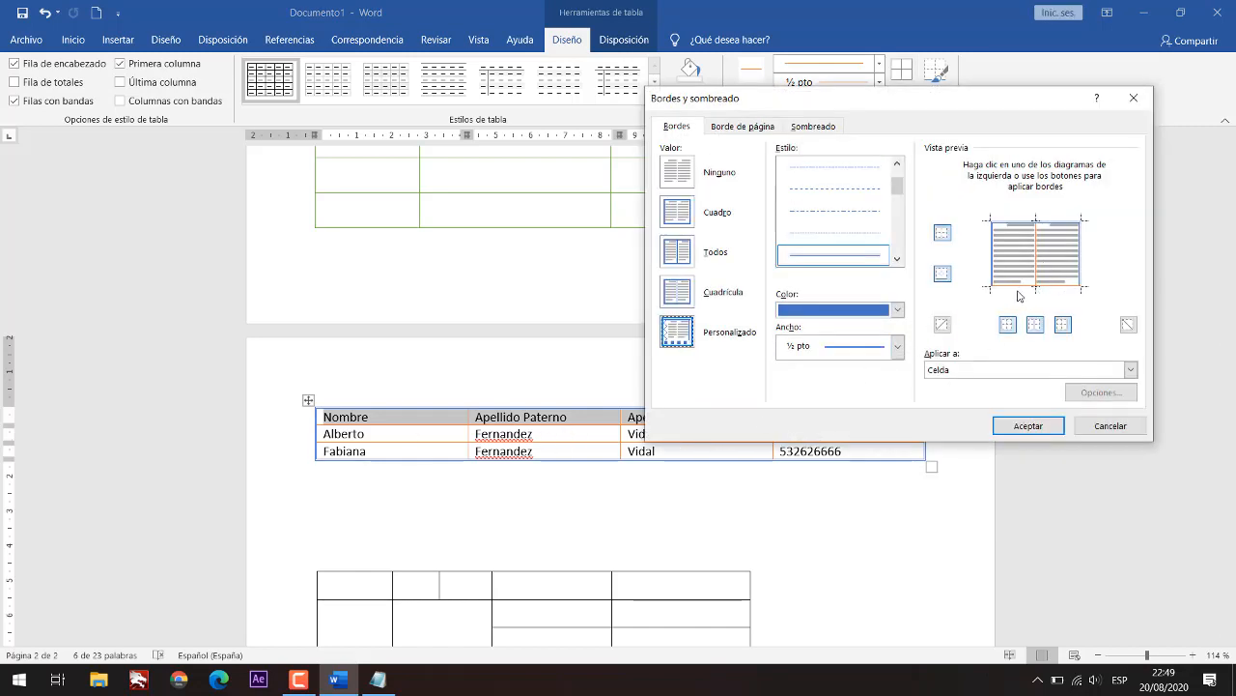
pyautogui.click(898, 259)
pyautogui.click(898, 169)
pyautogui.click(897, 169)
pyautogui.click(897, 169)
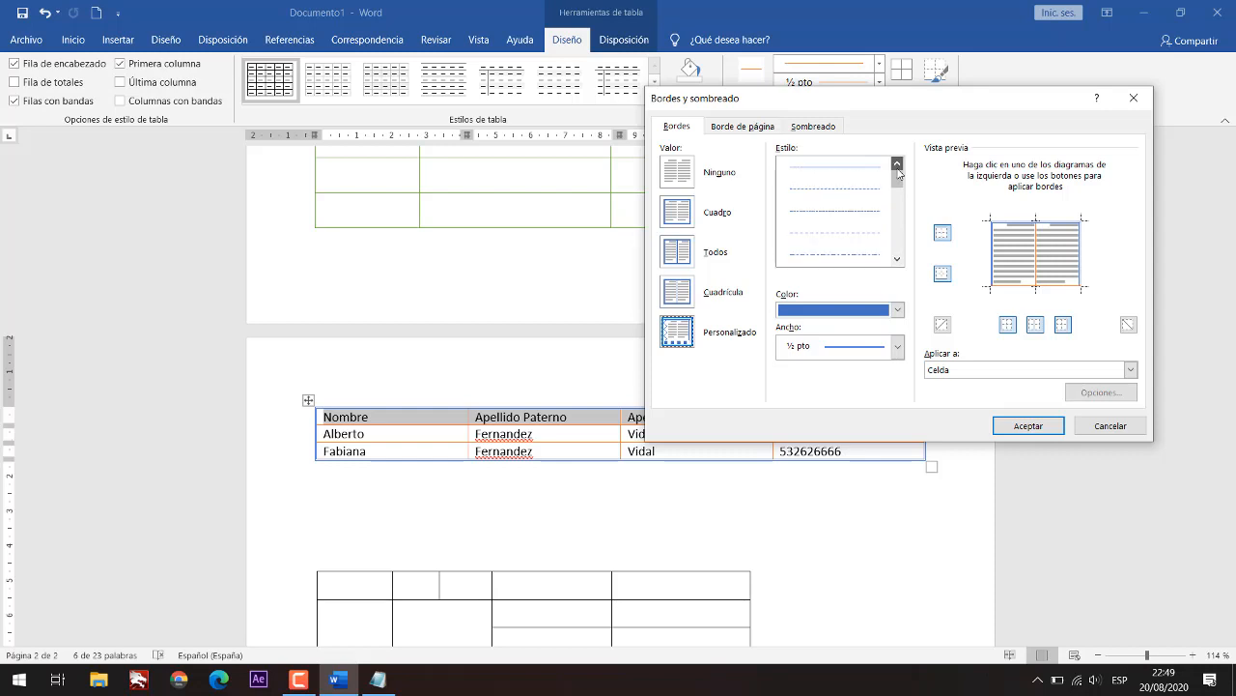
pyautogui.click(856, 172)
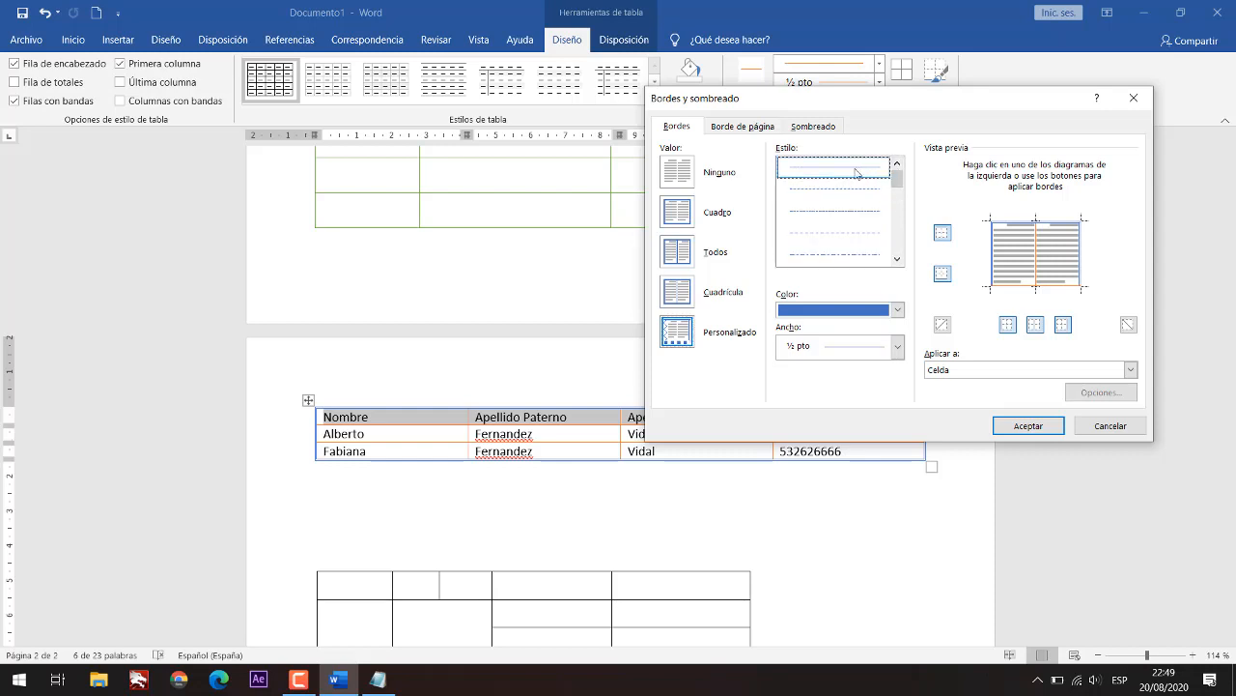
pyautogui.click(897, 346)
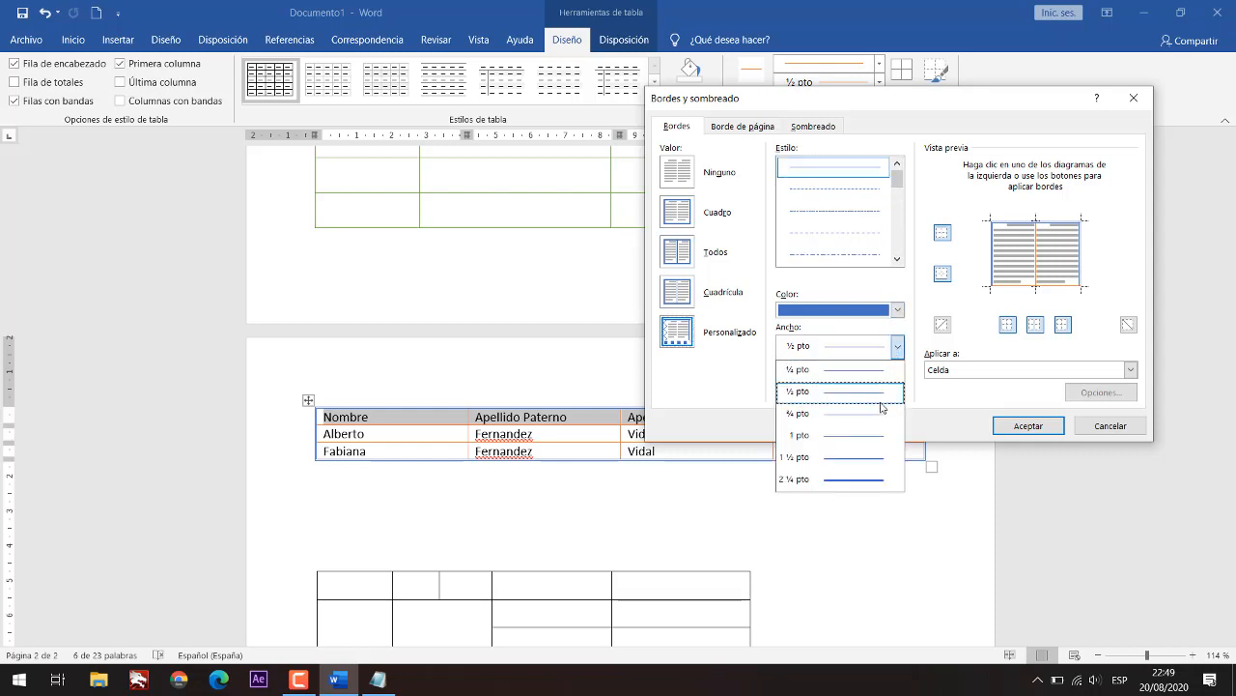
pyautogui.click(868, 479)
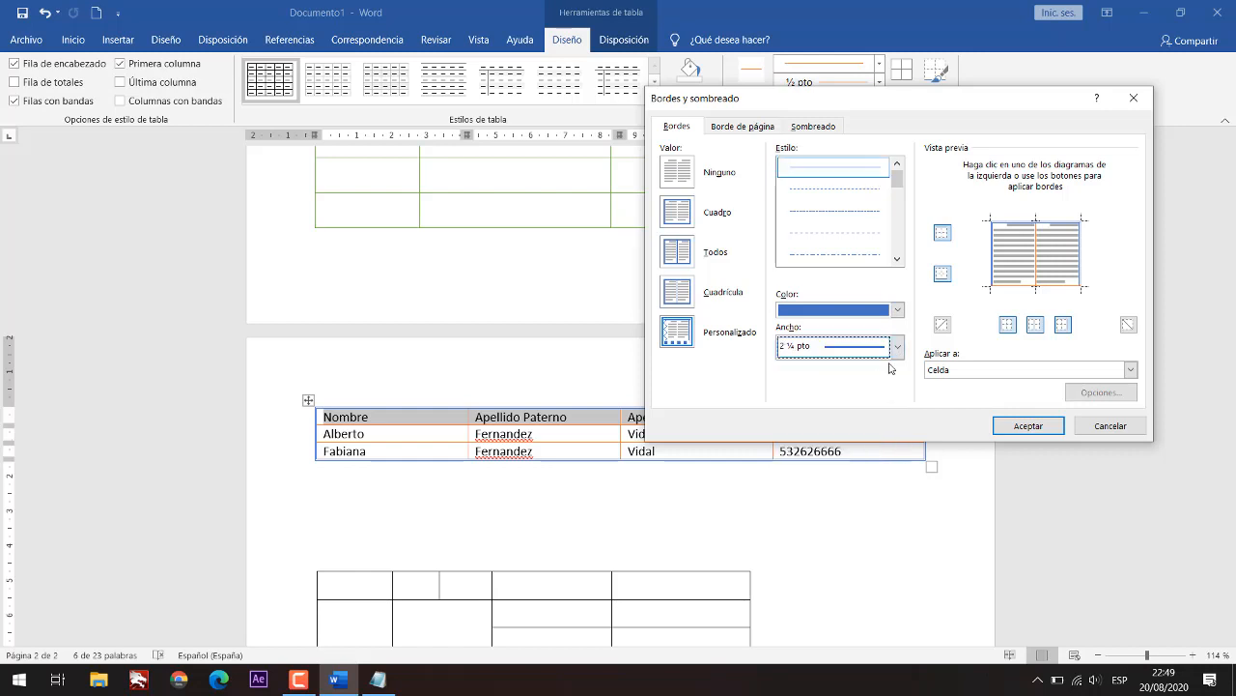
# Step: Set the line colour to theme orange and apply it as the bottom border of the header row's cells
pyautogui.click(896, 311)
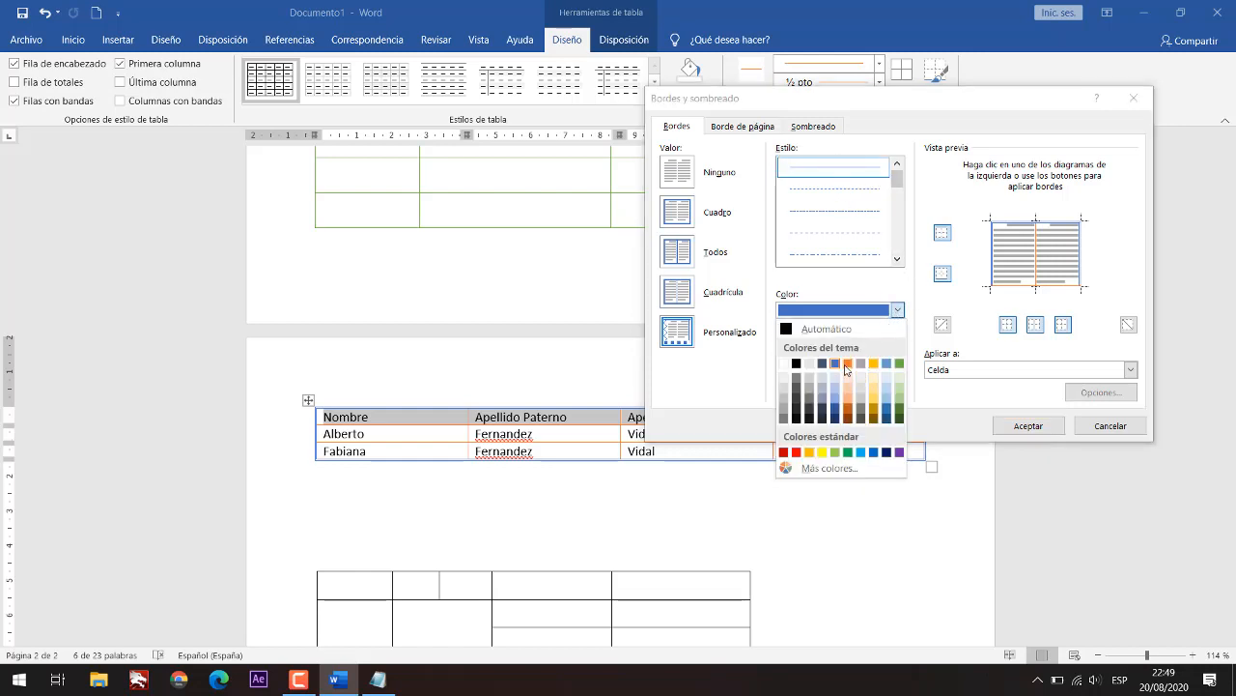
pyautogui.click(848, 364)
pyautogui.click(1018, 285)
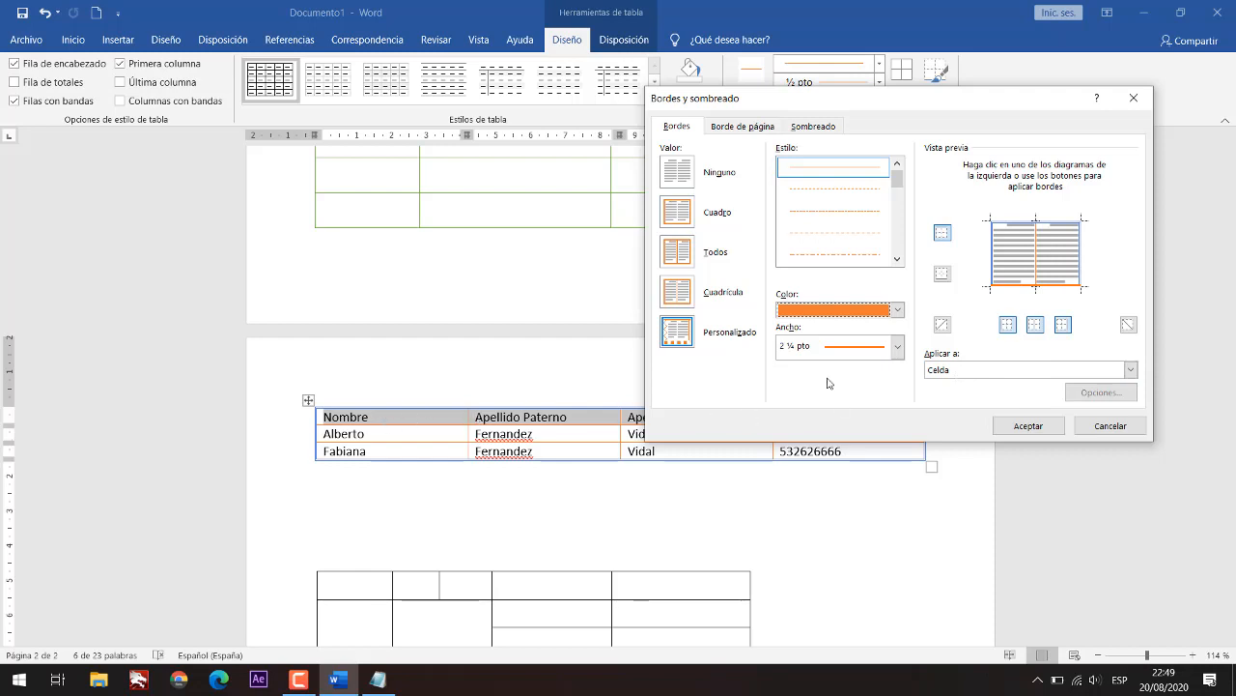
pyautogui.click(1026, 426)
pyautogui.click(803, 437)
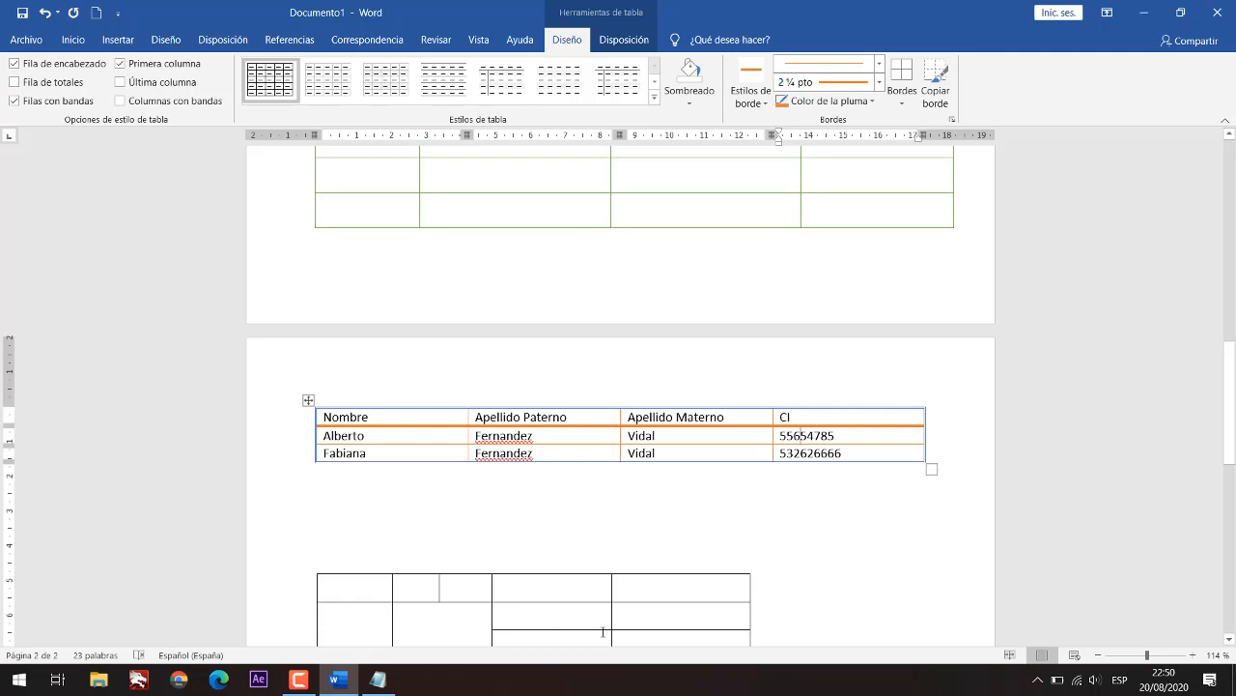
# Step: Insert a nested table of nine columns and one row in the first empty CI cell of the green table
pyautogui.scroll(-1, 620, 531)
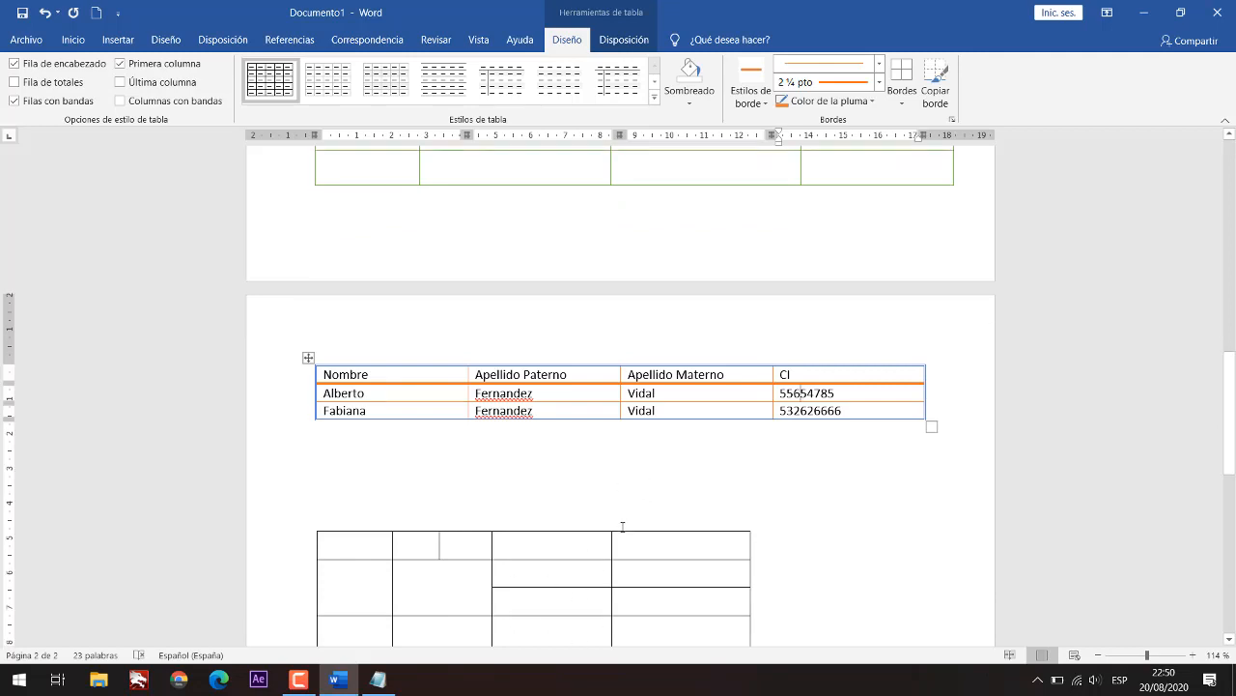
pyautogui.scroll(-2, 628, 525)
pyautogui.scroll(5, 615, 532)
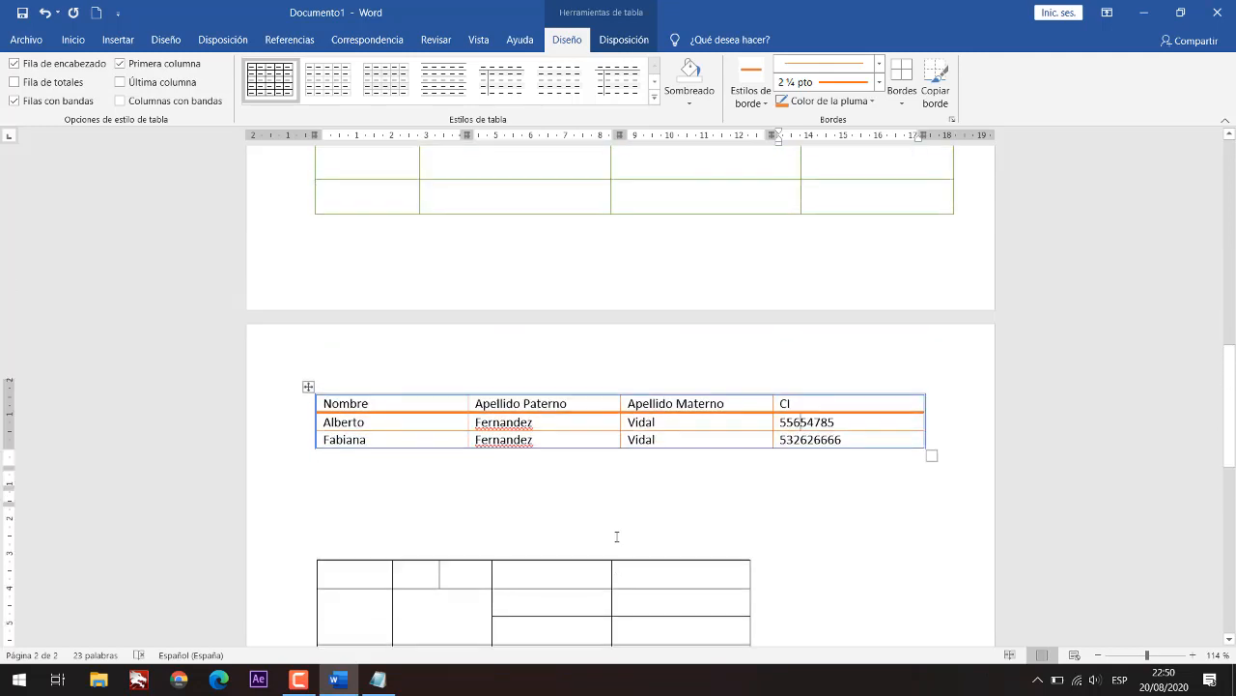
pyautogui.scroll(20, 609, 537)
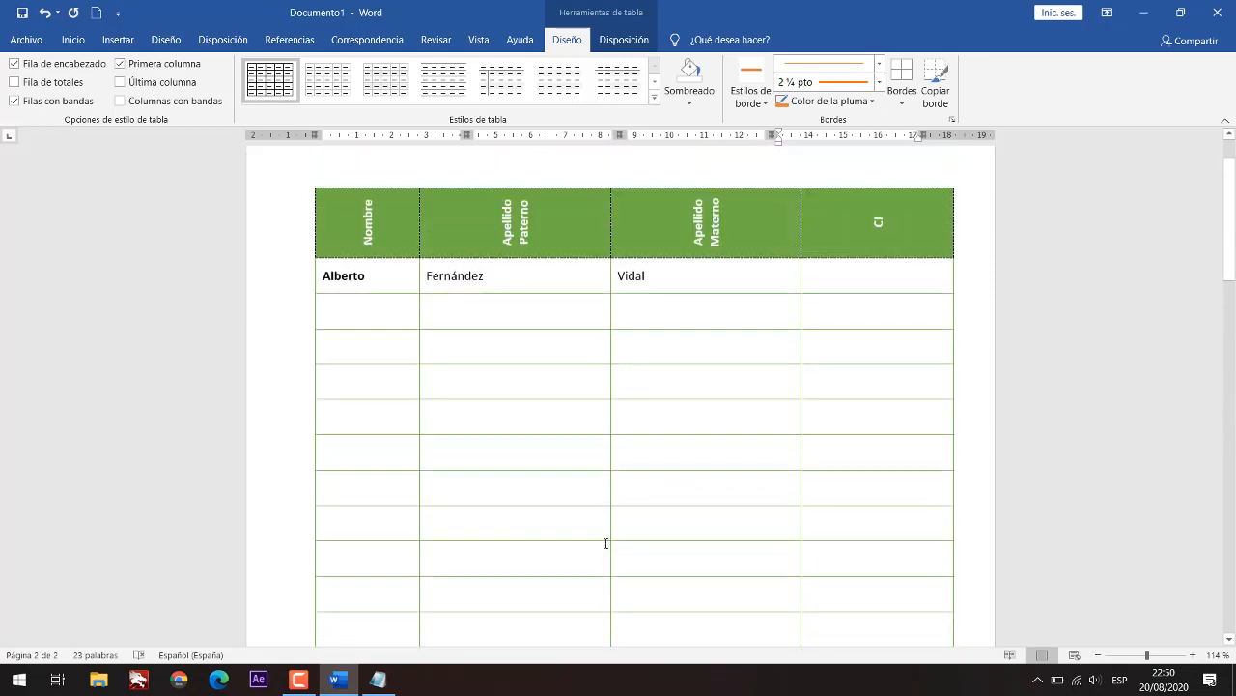
pyautogui.click(817, 305)
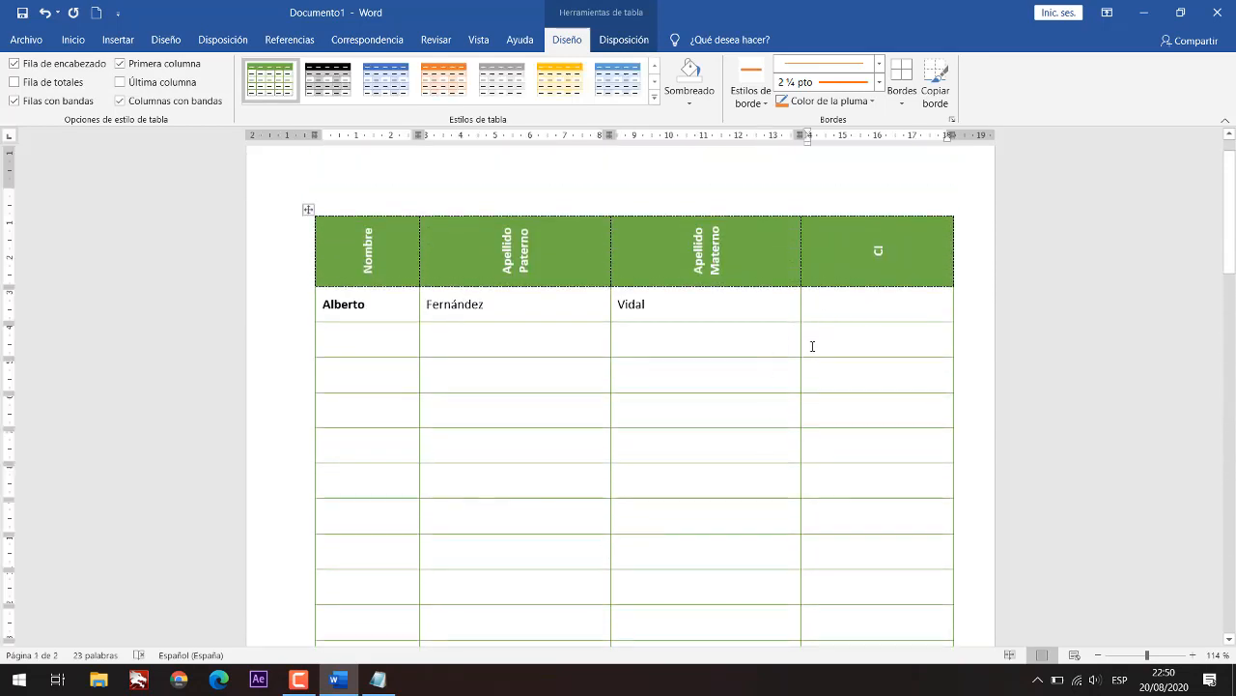
pyautogui.scroll(1, 850, 347)
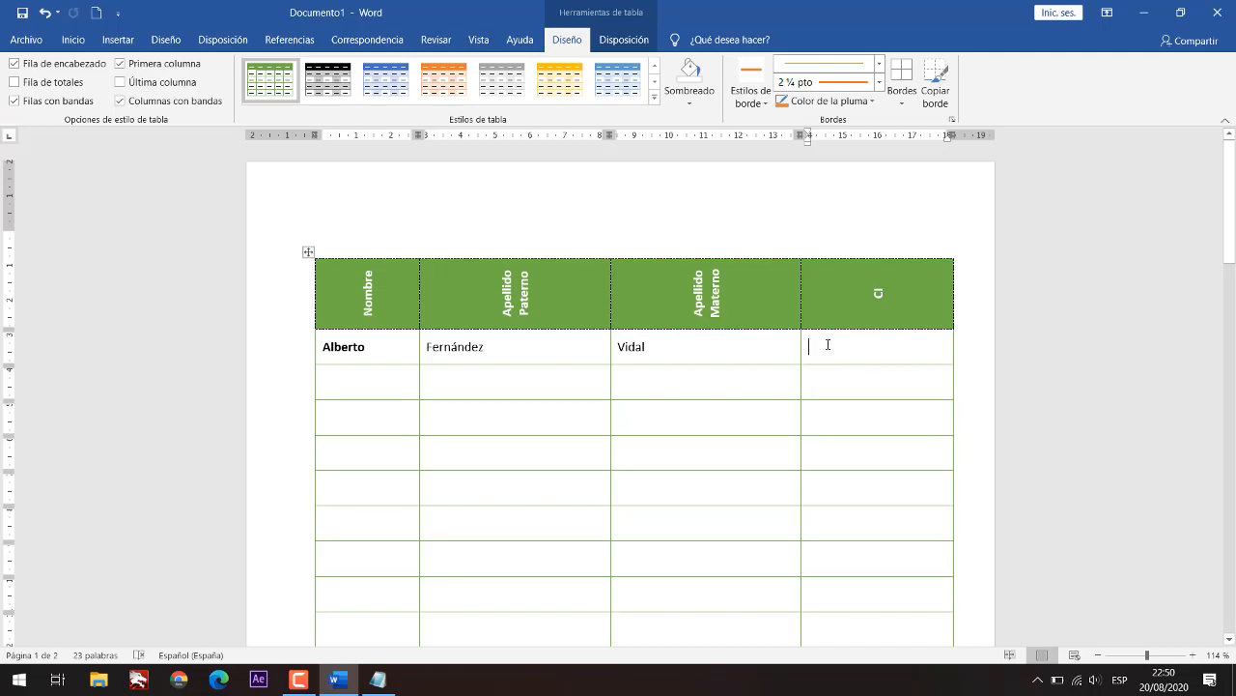
pyautogui.click(118, 39)
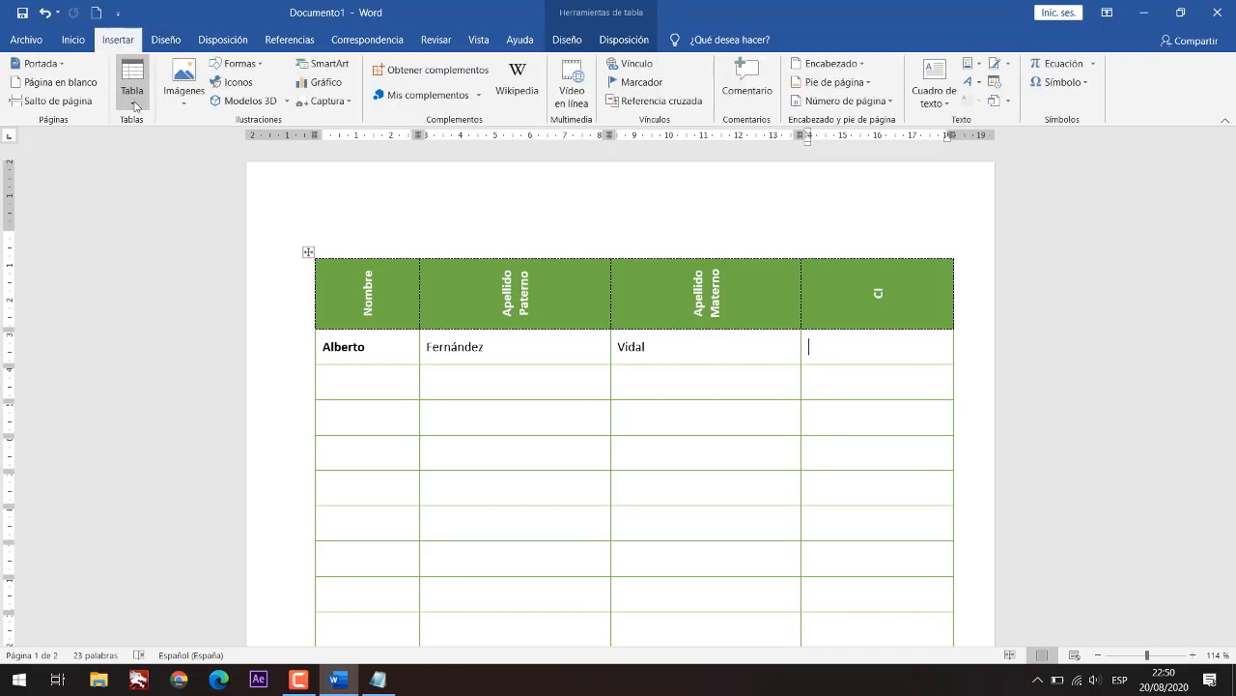
pyautogui.click(136, 107)
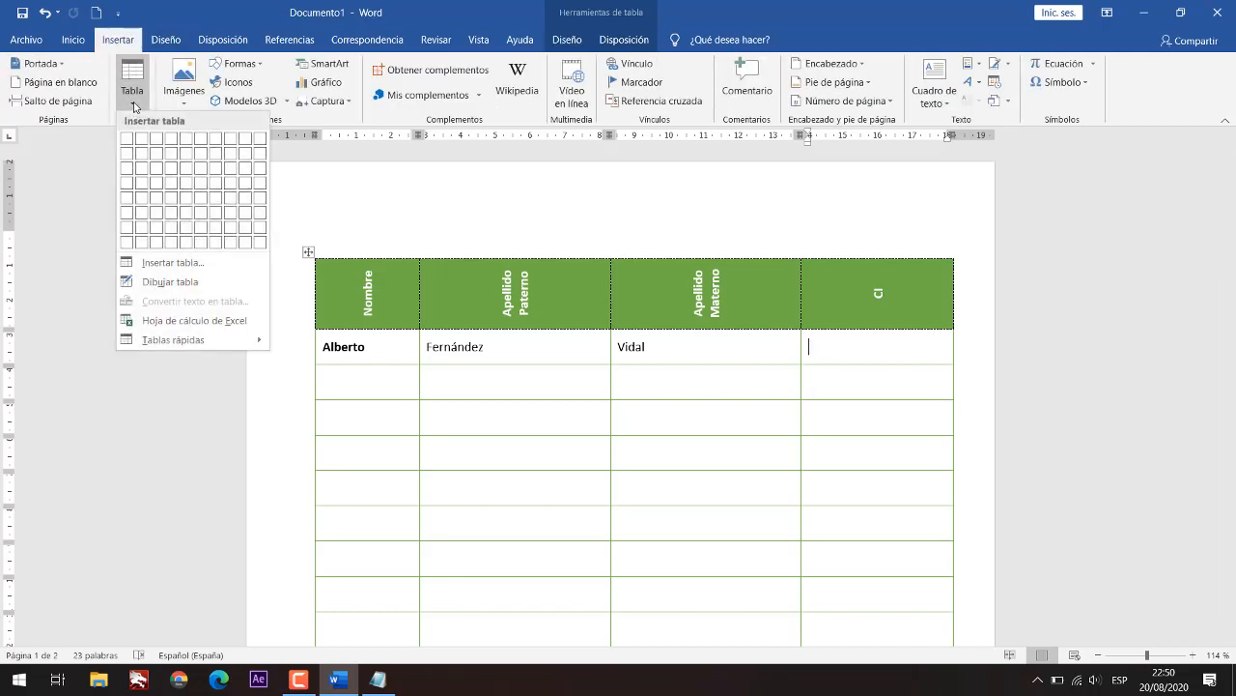
pyautogui.click(247, 142)
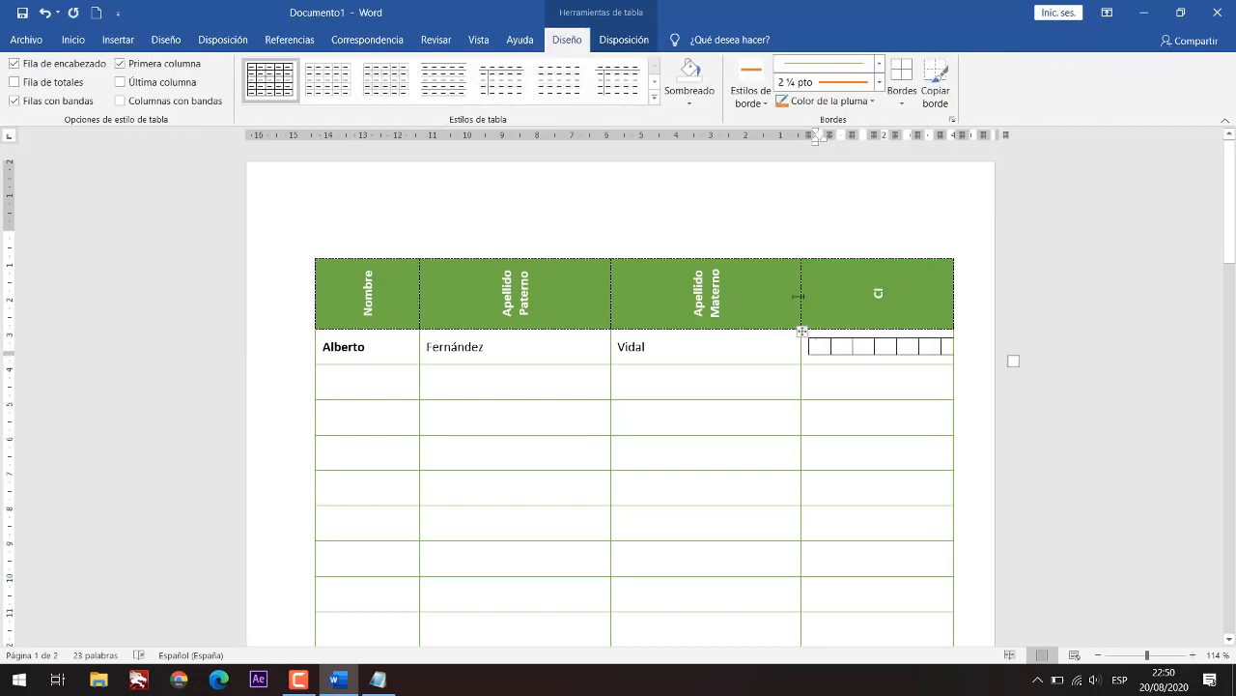
# Step: Widen the CI column until the nested table fits, and narrow the Apellido Paterno column to rebalance the widths
pyautogui.moveTo(798, 296); pyautogui.dragTo(740, 298)
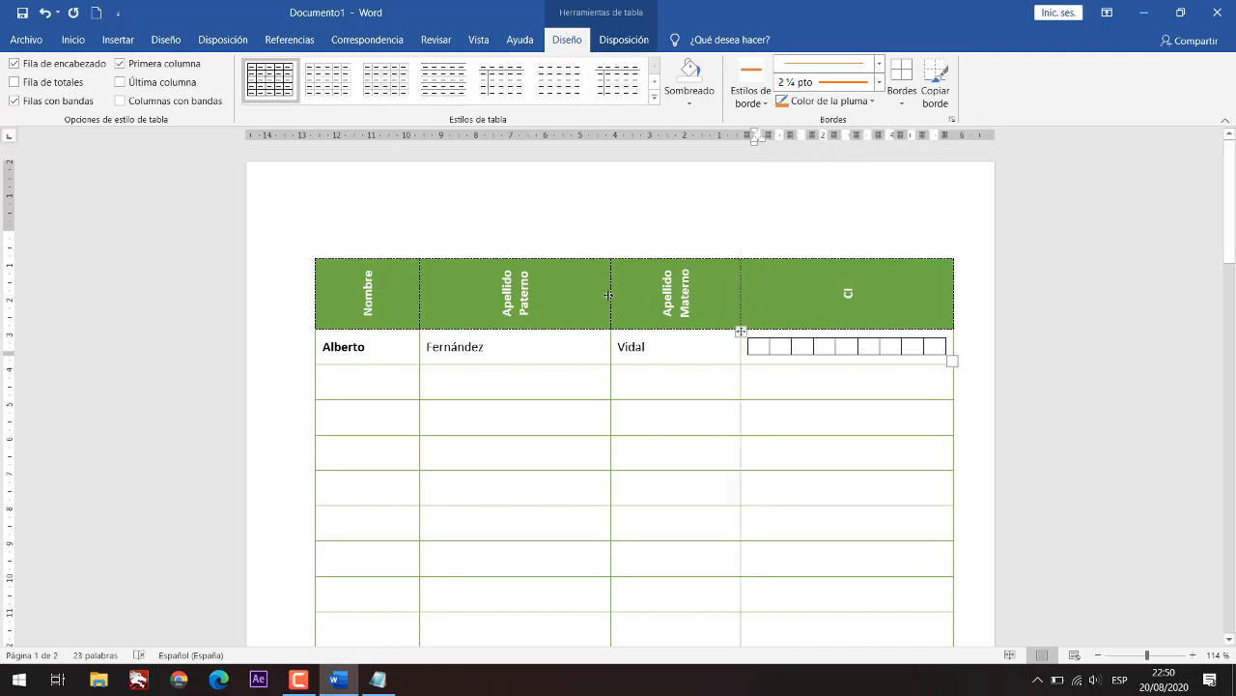
pyautogui.moveTo(609, 295); pyautogui.dragTo(568, 295)
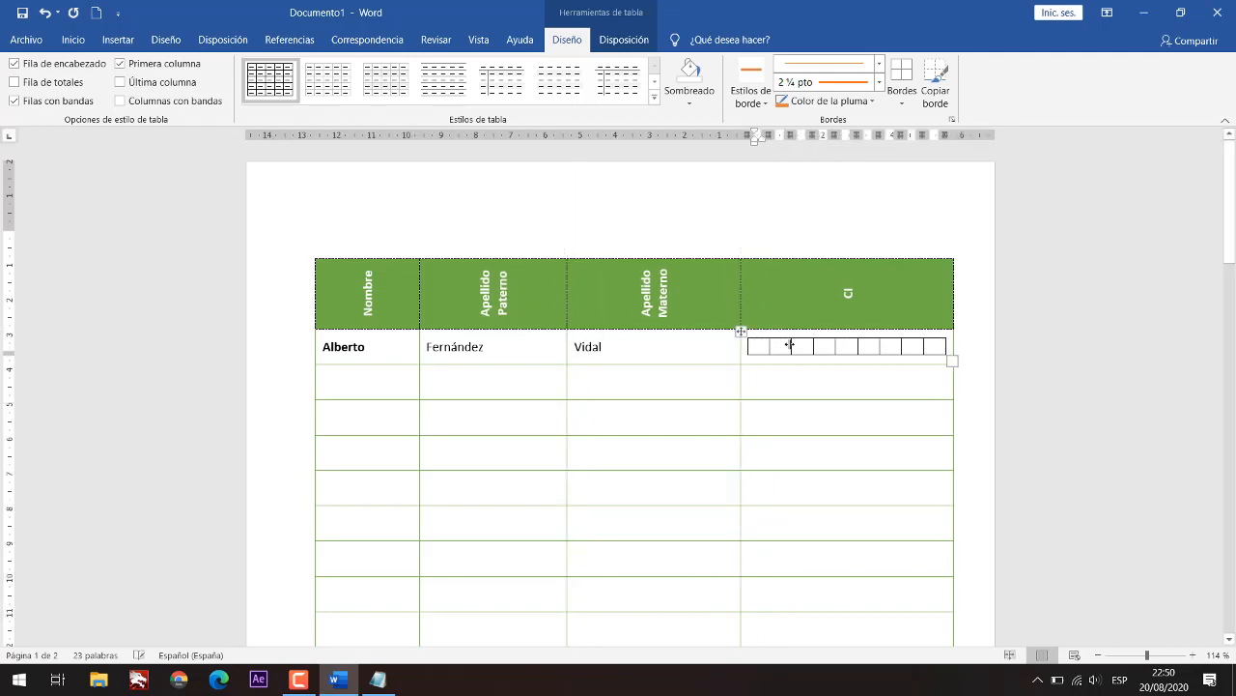
pyautogui.click(825, 381)
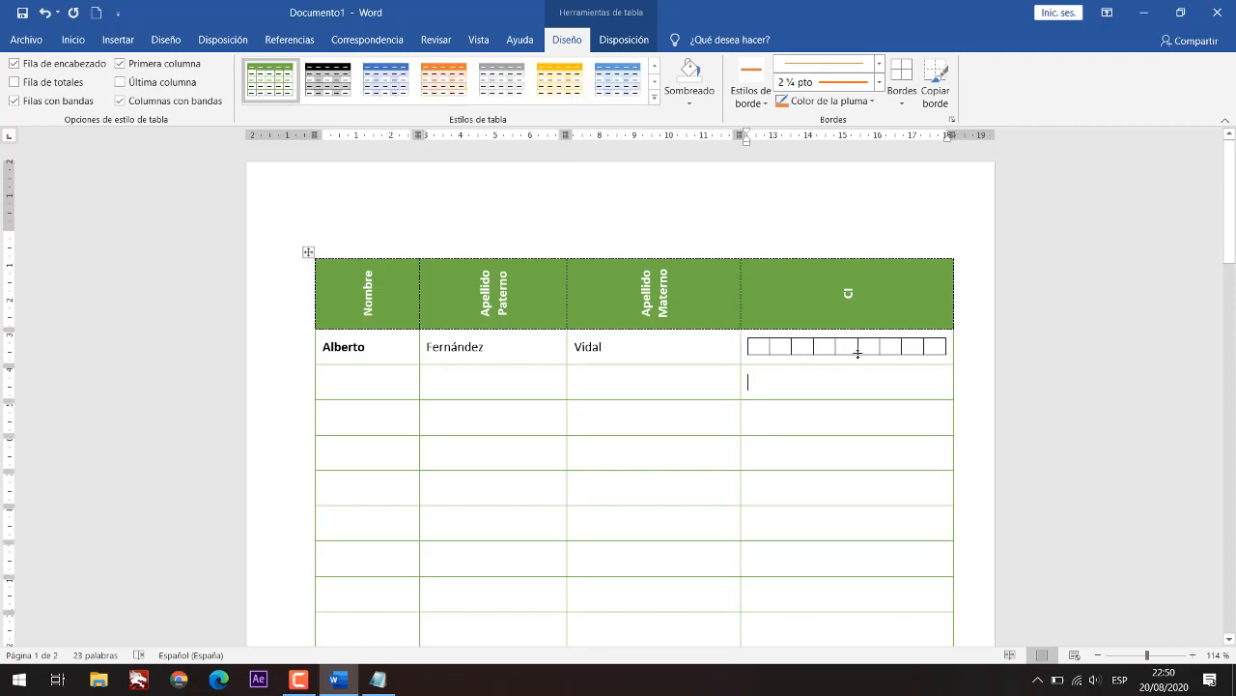
pyautogui.click(774, 346)
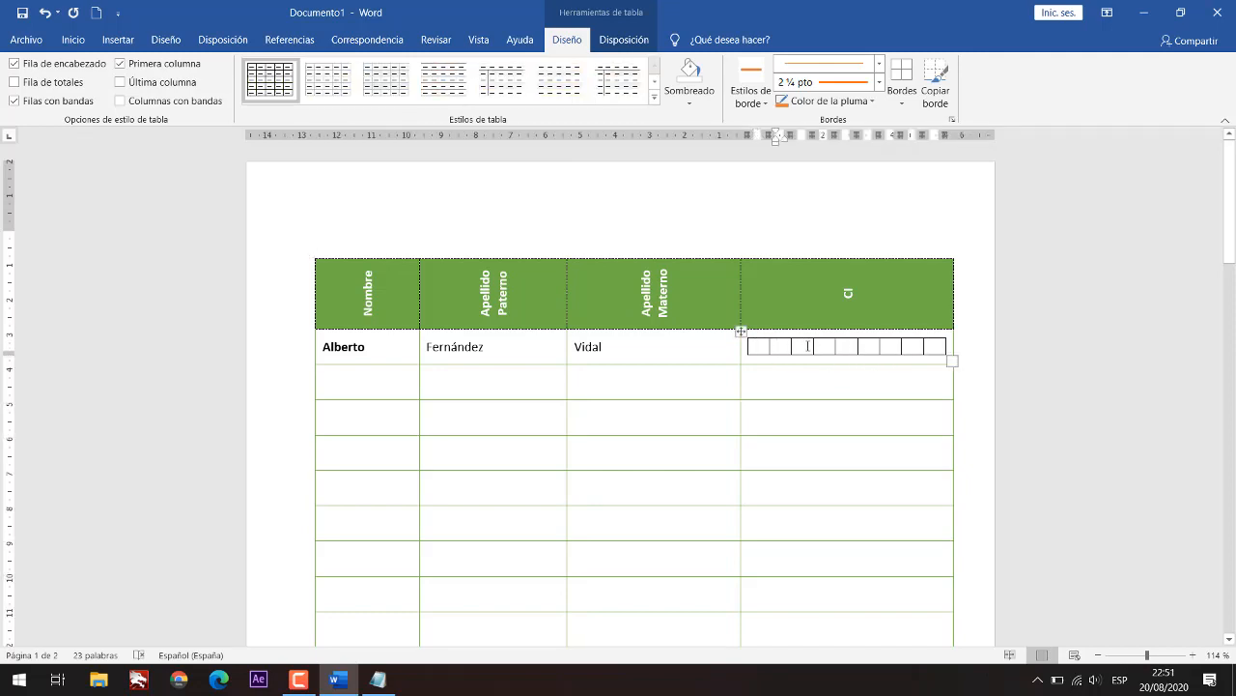
pyautogui.click(807, 346)
pyautogui.click(934, 345)
pyautogui.click(859, 390)
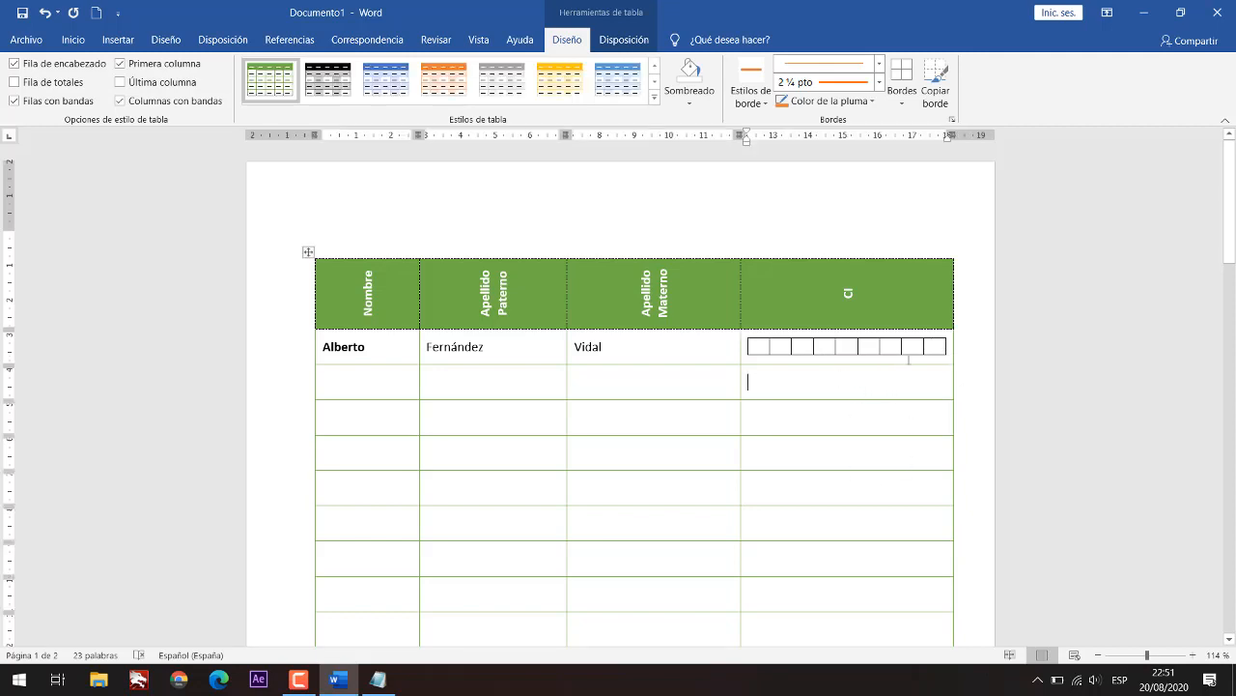
# Step: Select the whole nested table in the CI cell and set all its borders to theme orange
pyautogui.click(752, 344)
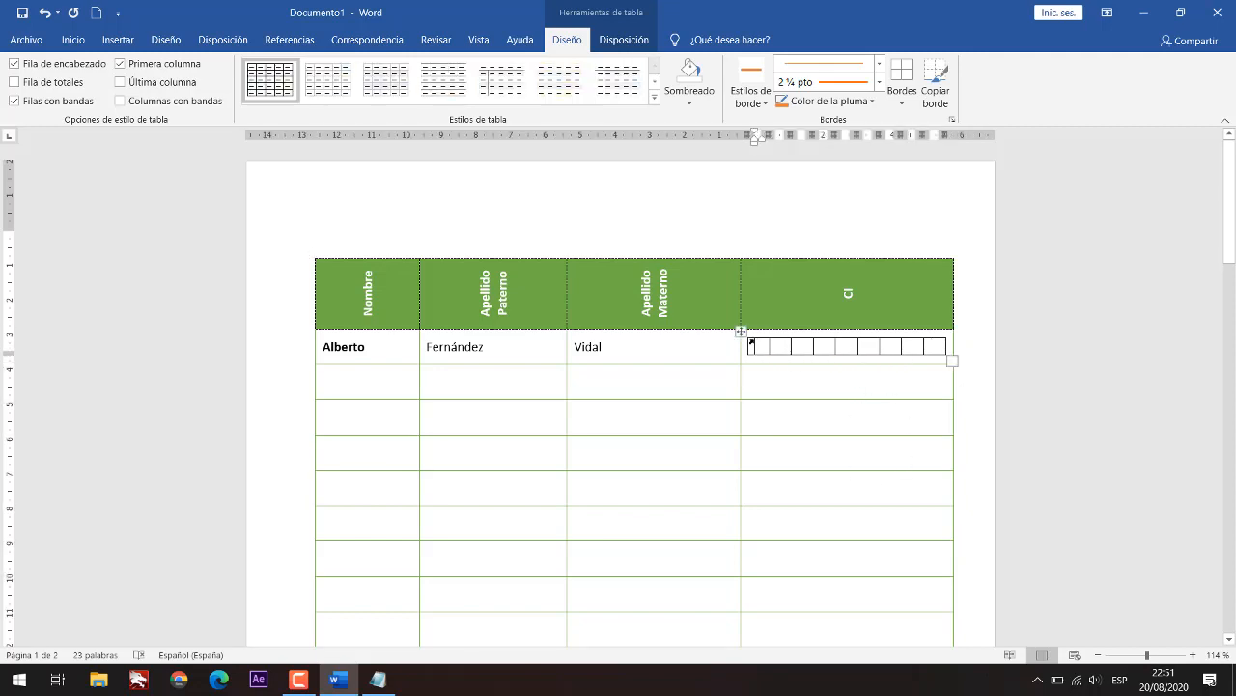
pyautogui.doubleClick(750, 343)
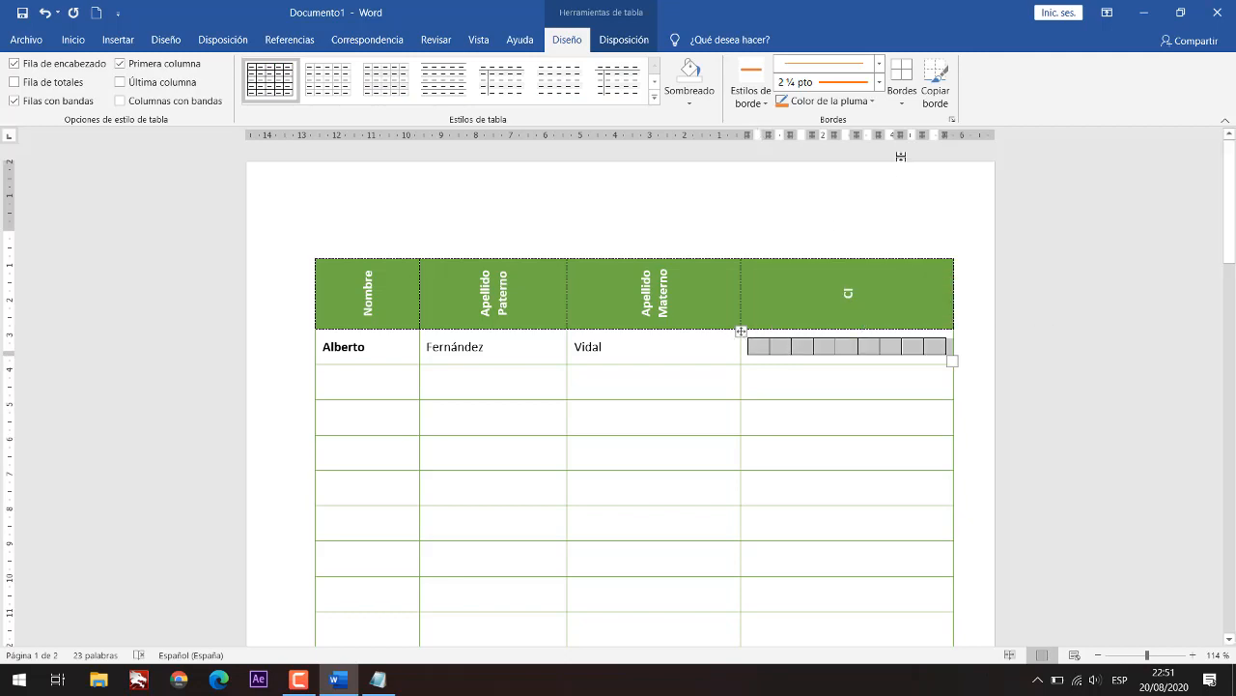
pyautogui.click(901, 100)
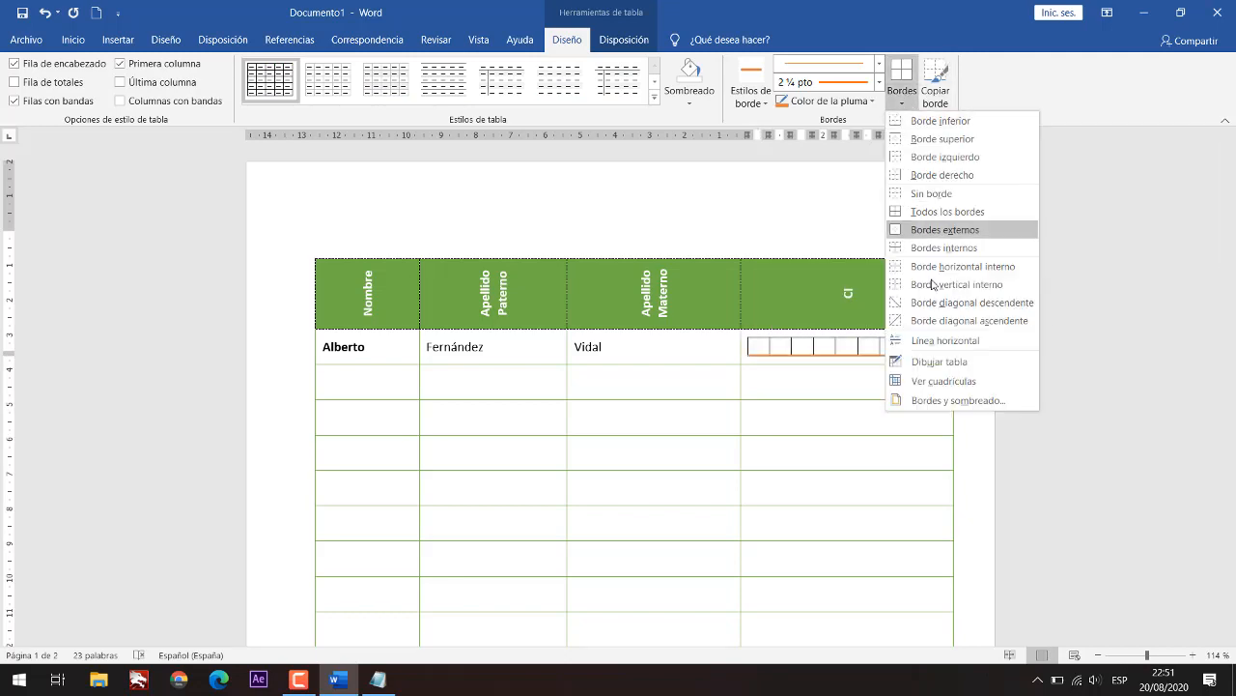
pyautogui.click(957, 400)
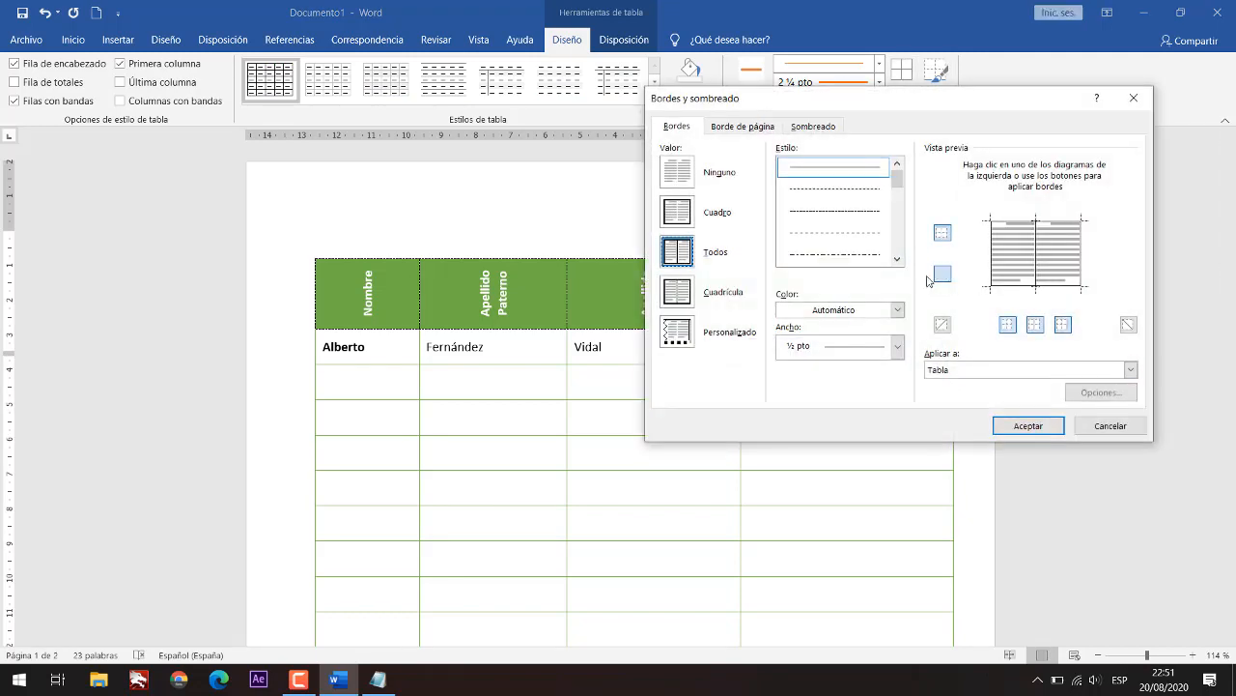
pyautogui.click(897, 309)
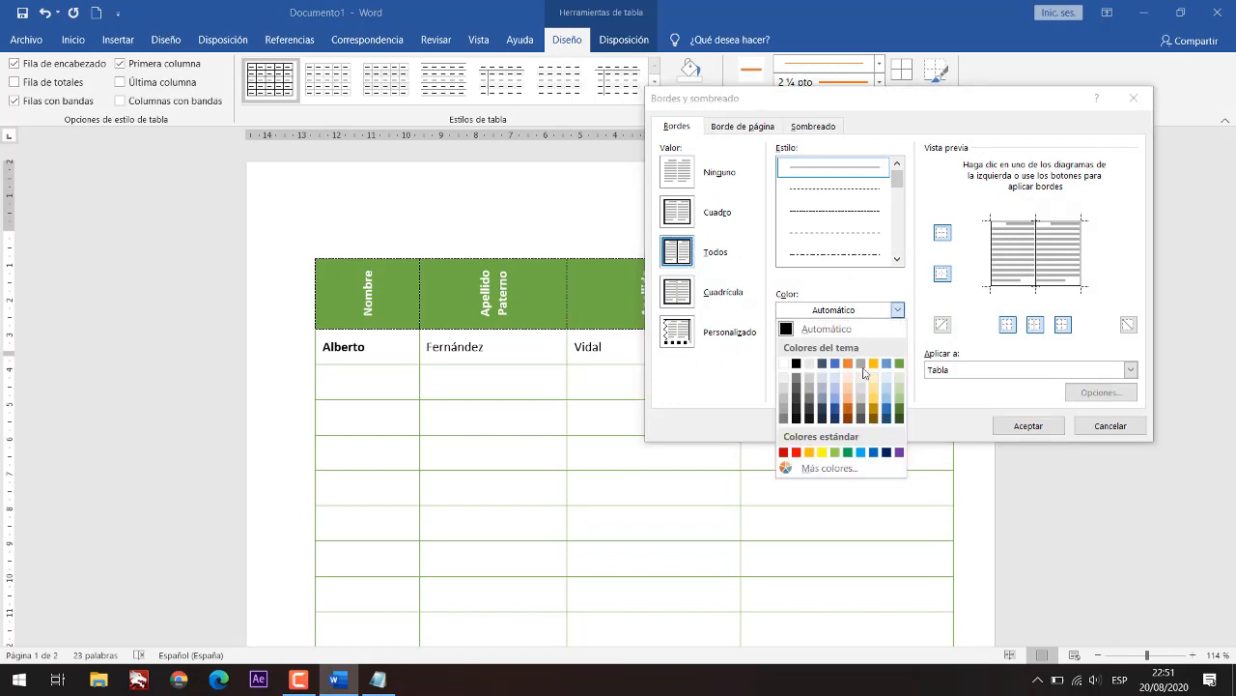
pyautogui.click(849, 364)
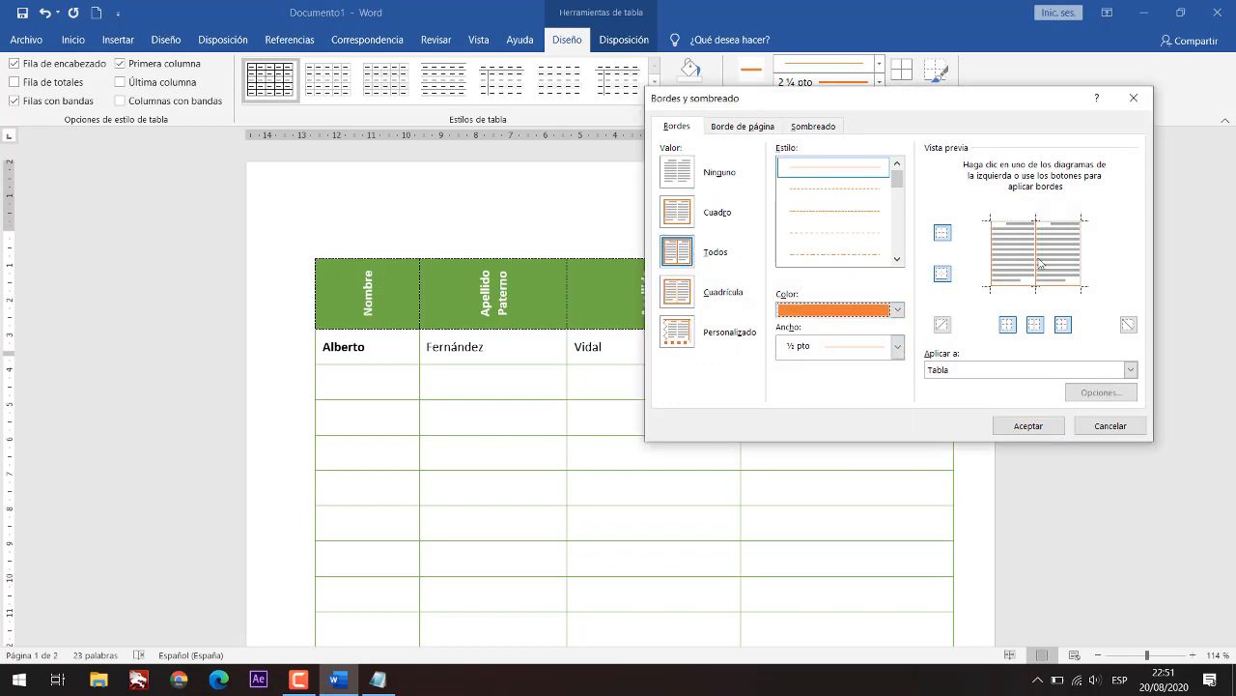
pyautogui.click(1027, 426)
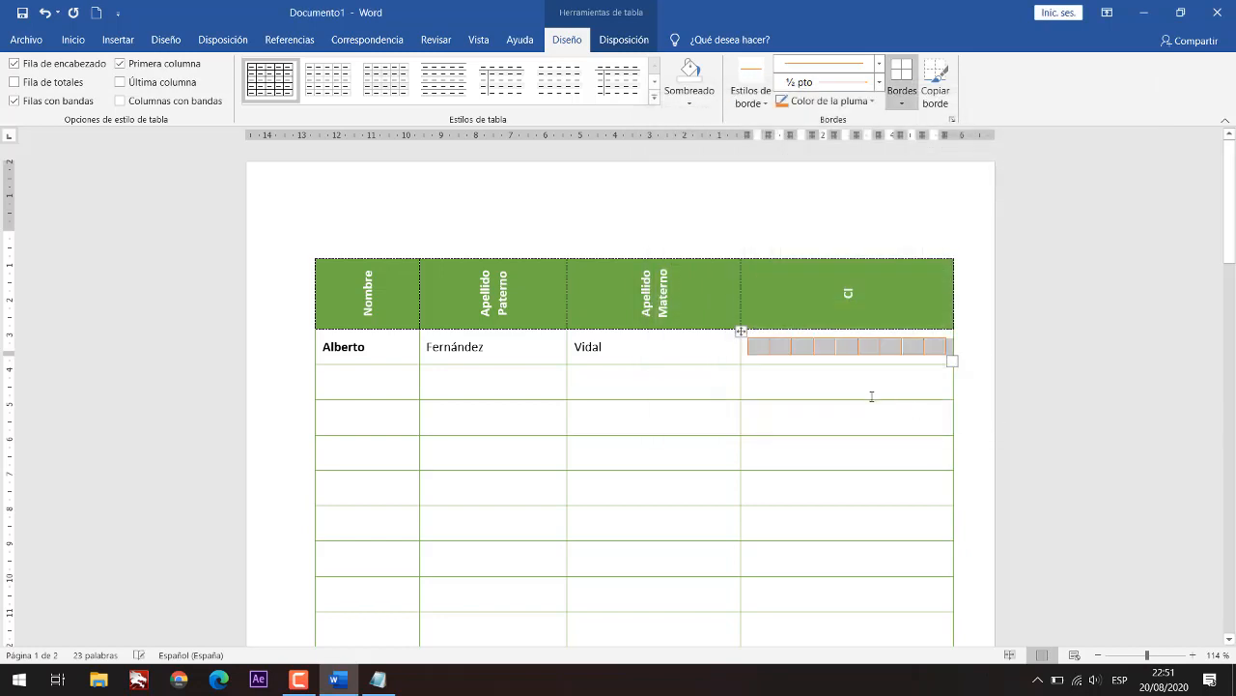
# Step: Increase the row height of the nested table in the CI cell slightly
pyautogui.click(871, 396)
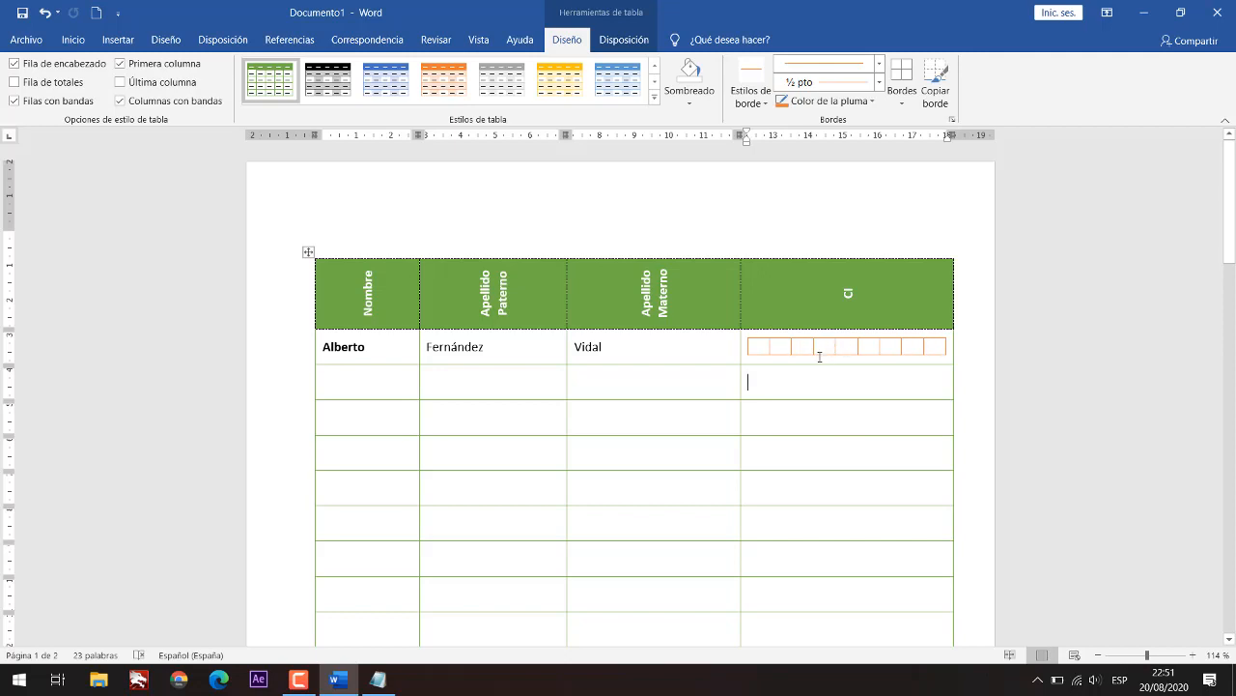
pyautogui.moveTo(819, 354); pyautogui.dragTo(817, 360)
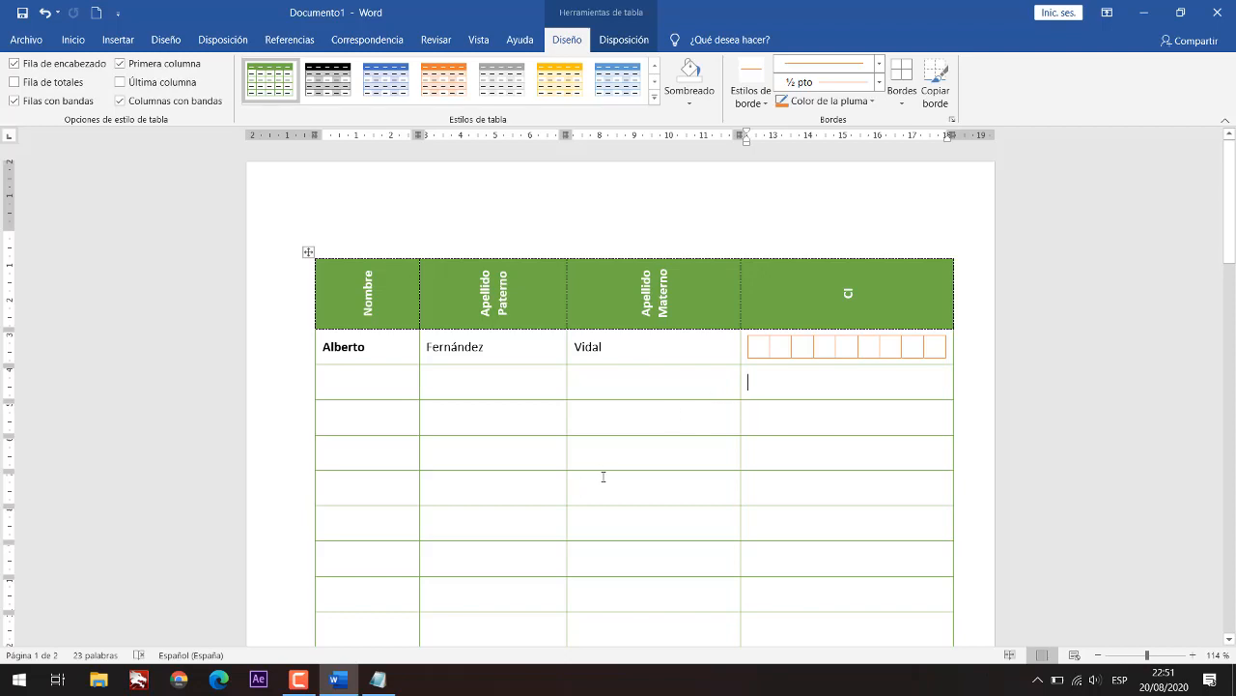
pyautogui.click(759, 389)
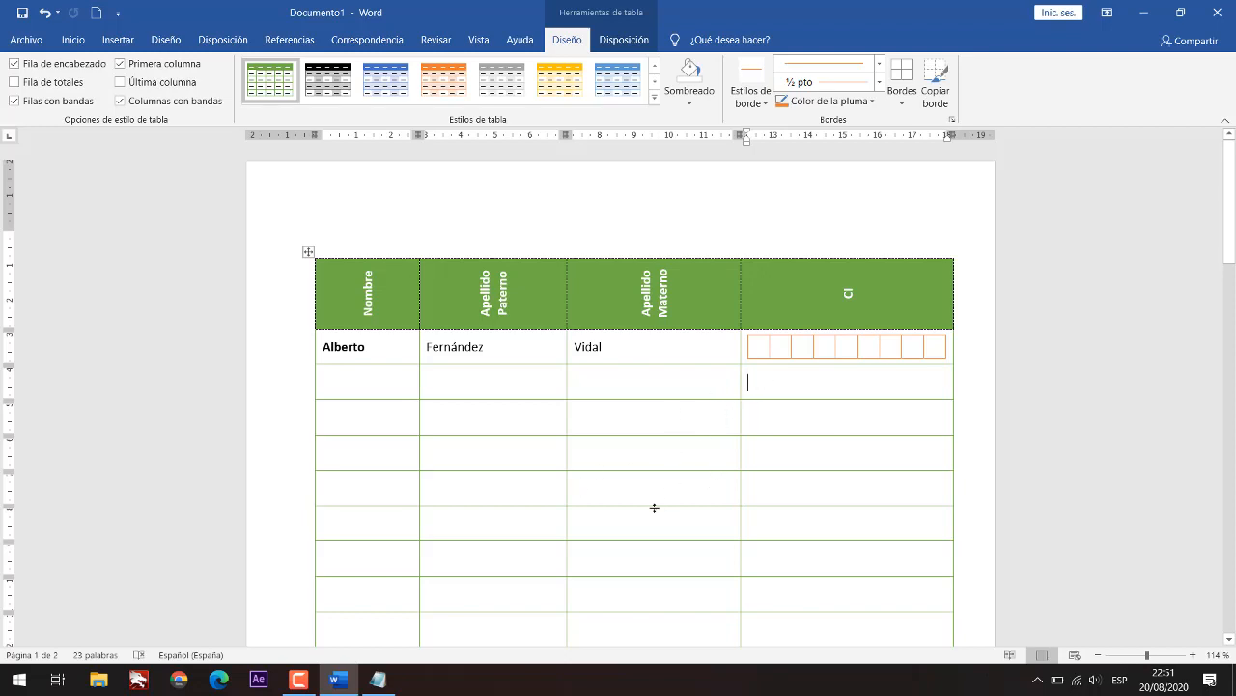